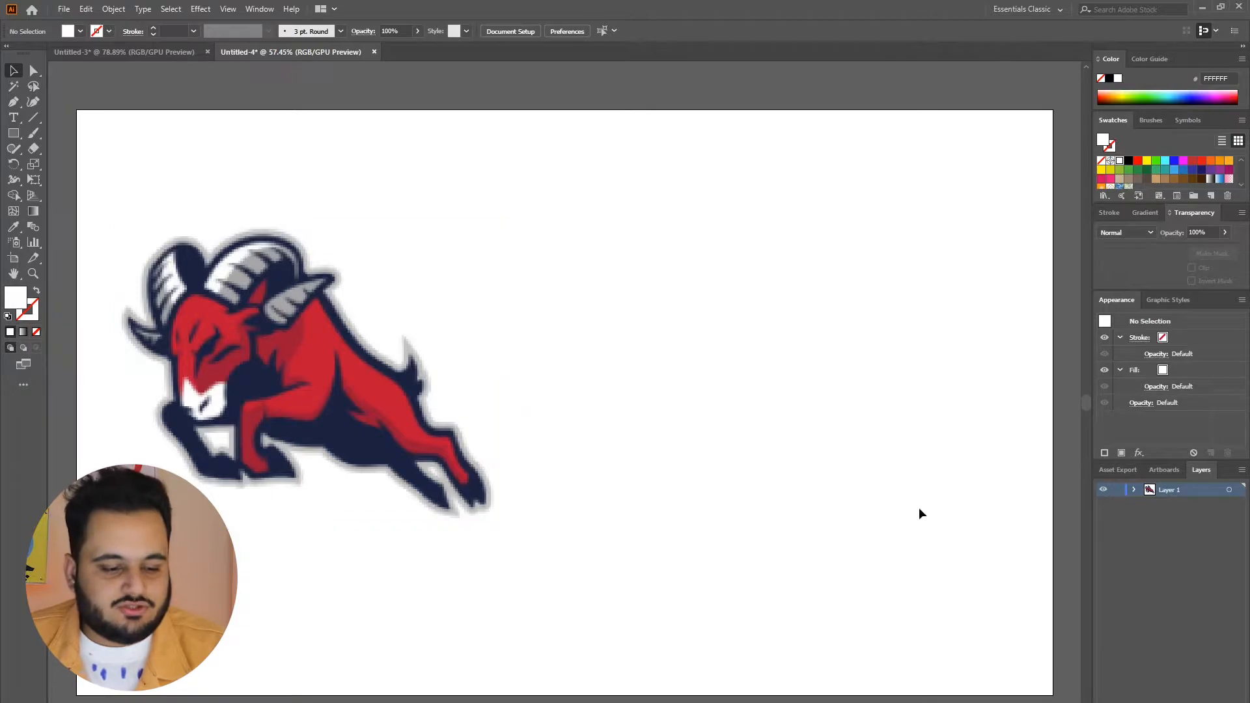
Expand Layer 1 and lock the ram image in it as the tracing reference
{"action": "left_click", "coordinate": [1137, 491]}
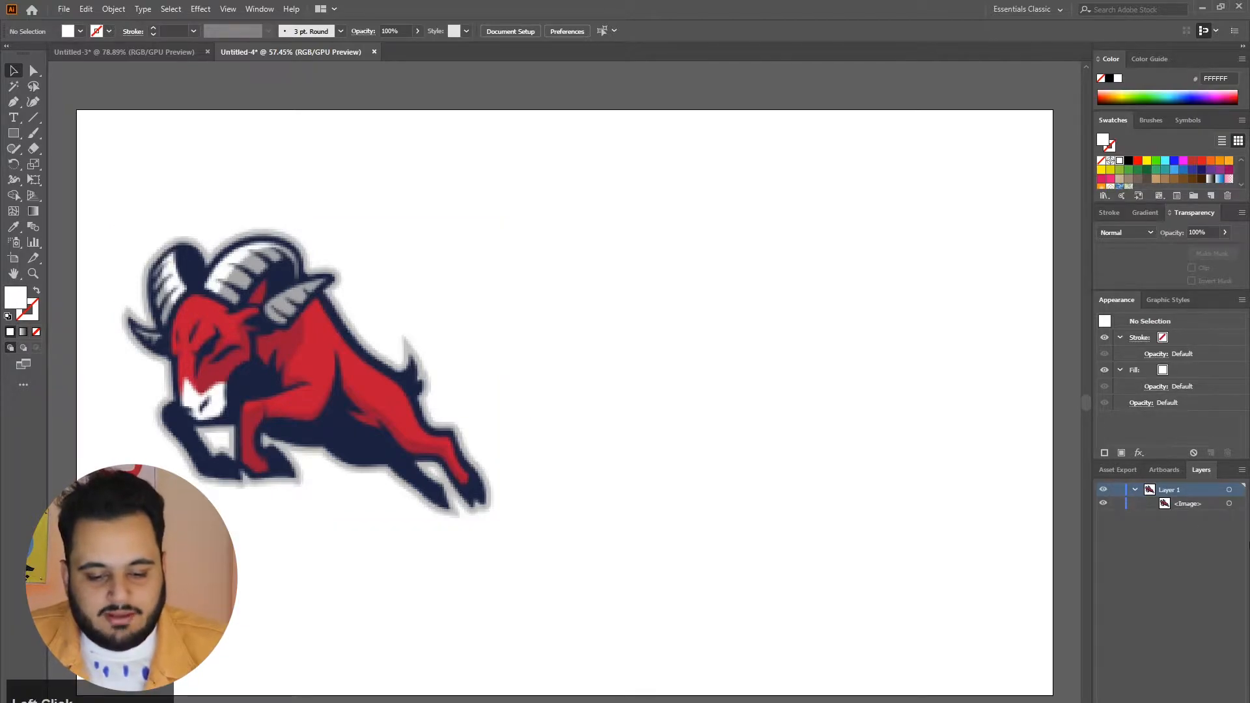
{"action": "left_click", "coordinate": [1229, 504]}
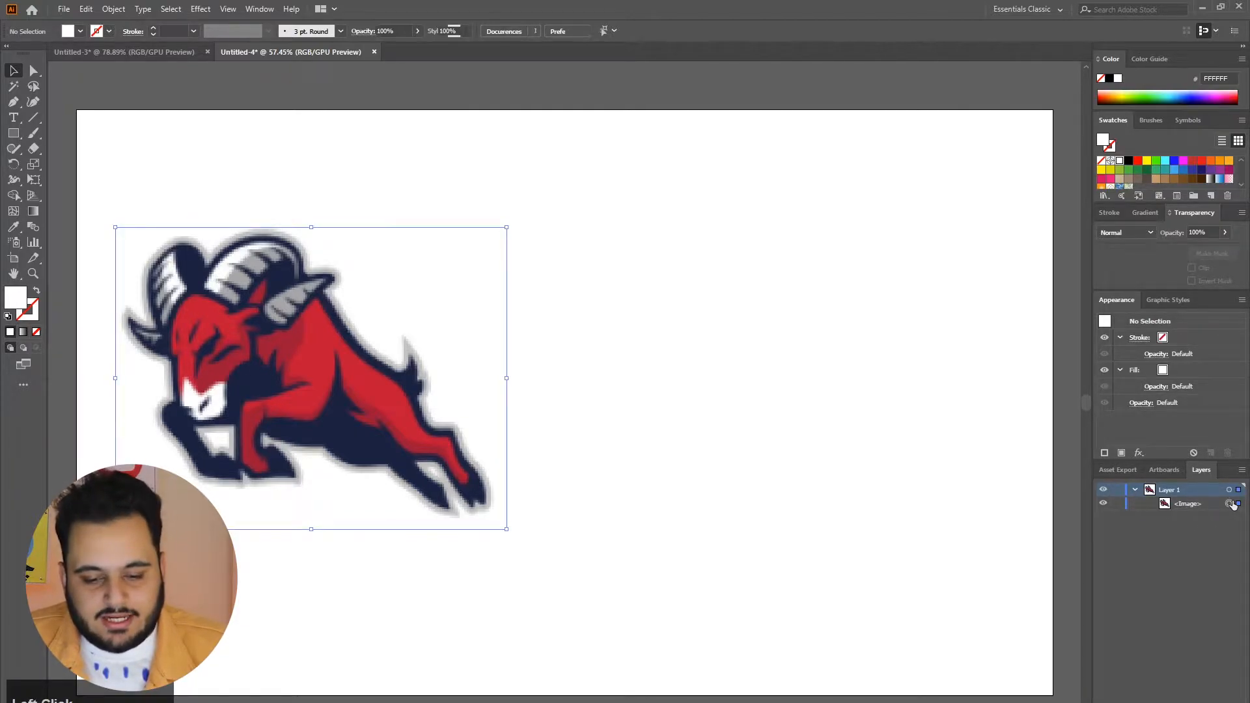
{"action": "left_click", "coordinate": [1117, 504]}
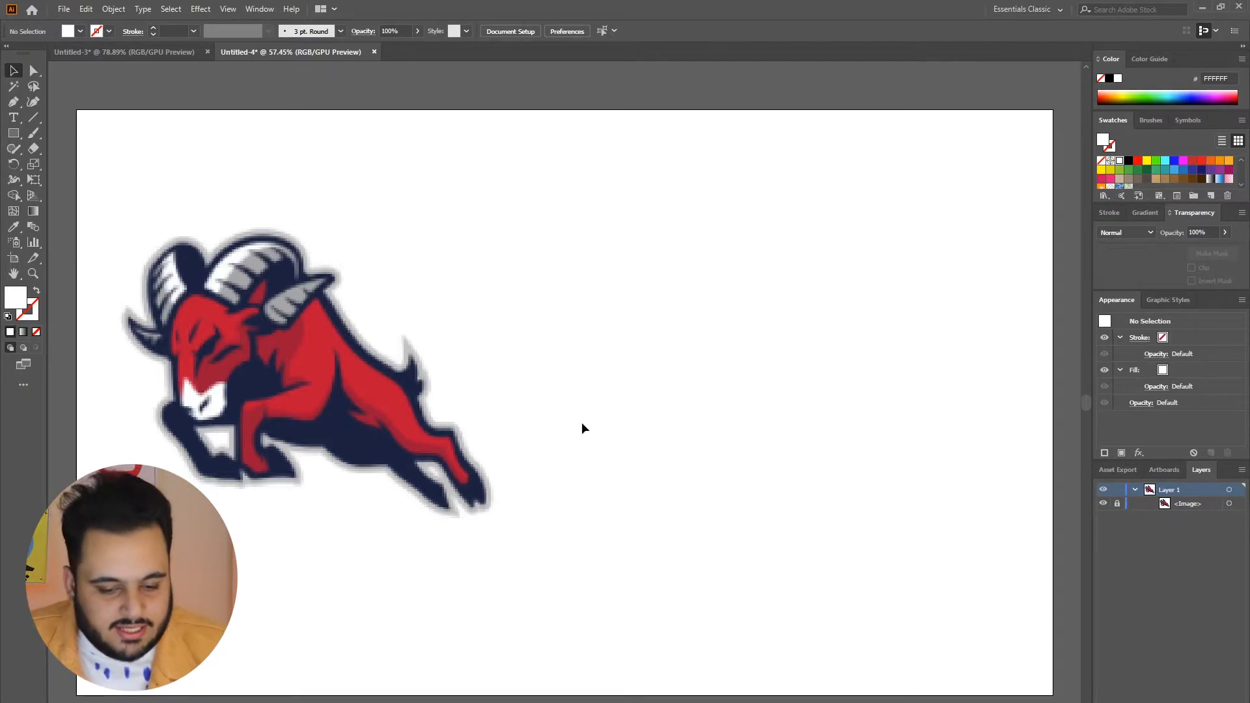
{"action": "left_click", "coordinate": [1239, 507]}
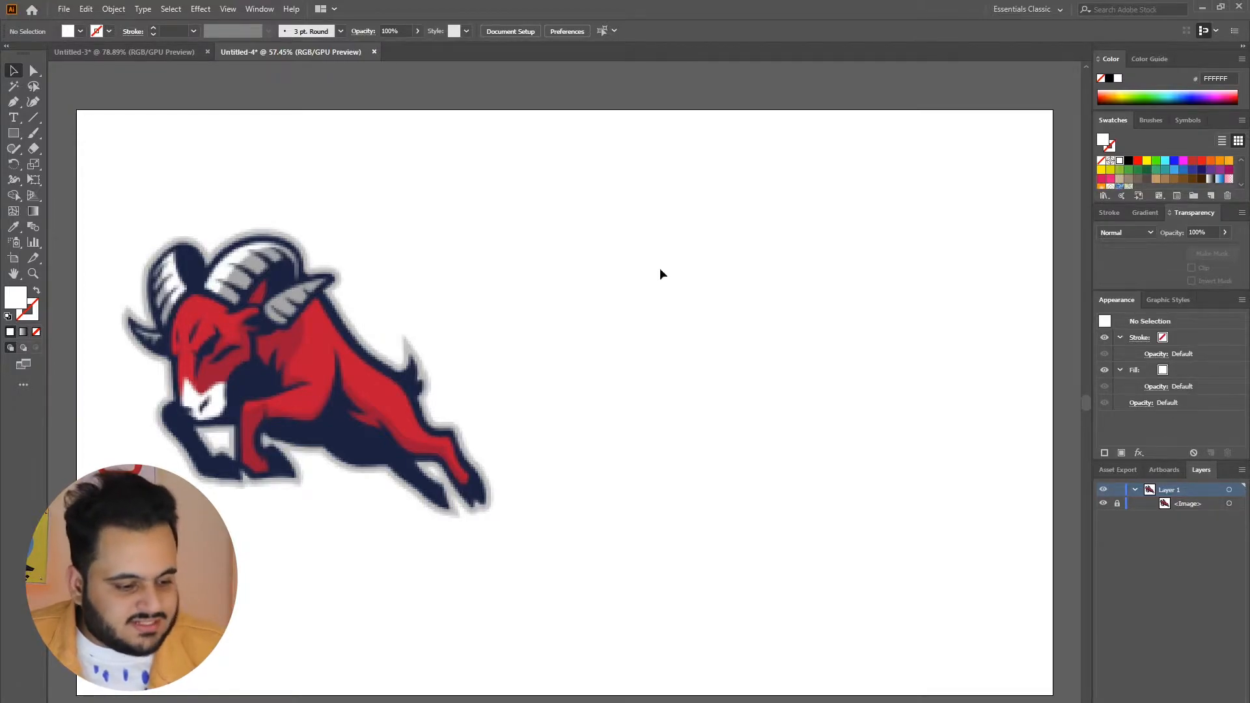
Examine the ram image up close, including the grey outer outline around its horns and body
{"action": "scroll", "coordinate": [120, 329], "scroll_direction": "up", "scroll_amount": 1, "text": "alt"}
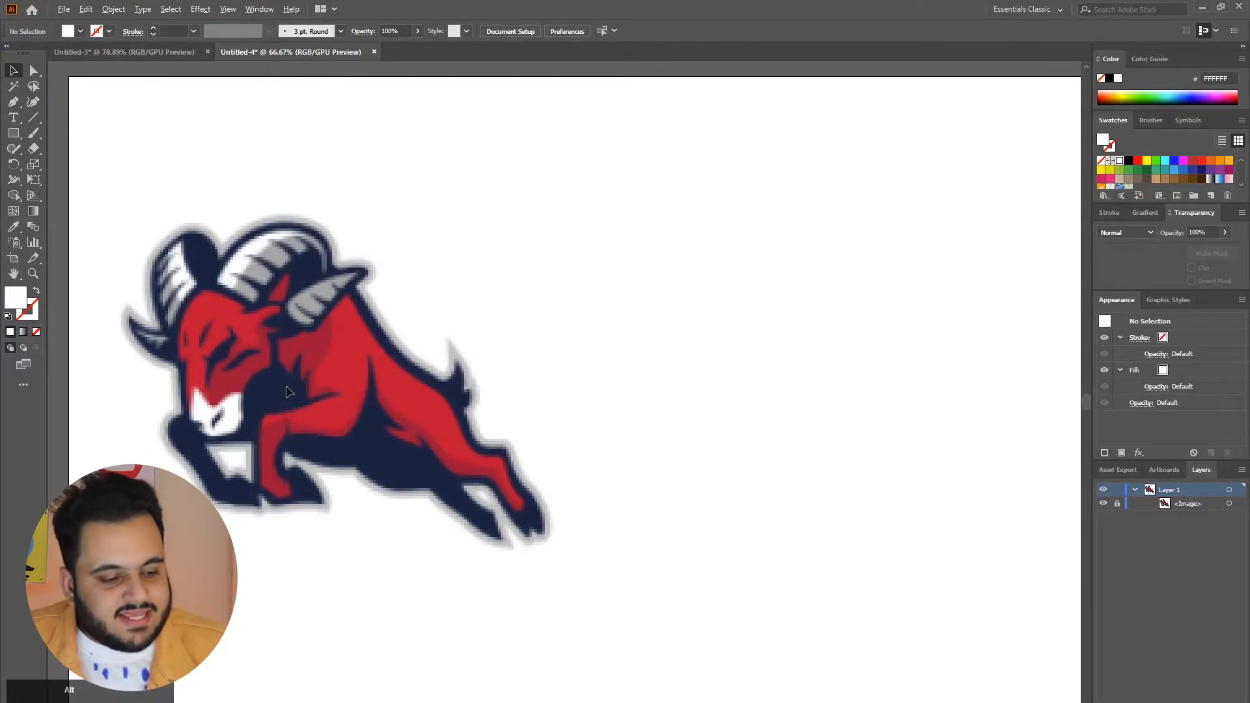
{"action": "scroll", "coordinate": [287, 391], "scroll_direction": "up", "scroll_amount": 1, "text": "alt"}
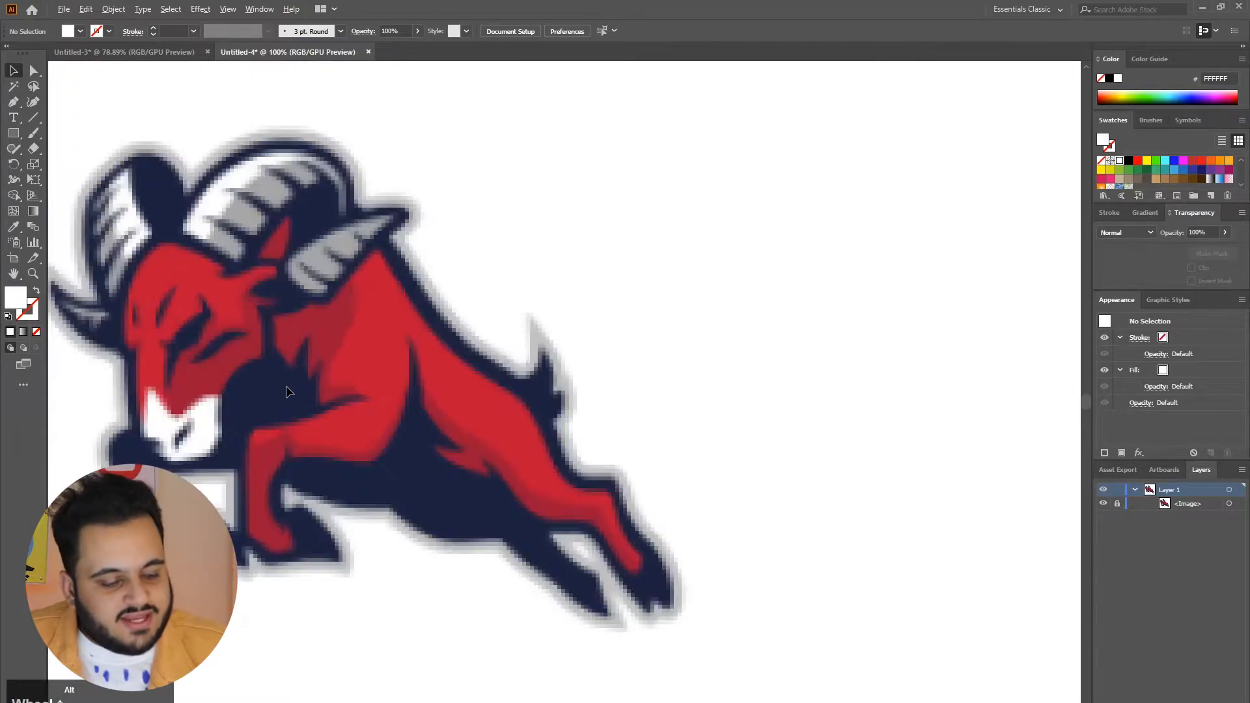
{"action": "scroll", "coordinate": [715, 403], "scroll_direction": "down", "scroll_amount": 1, "text": "alt"}
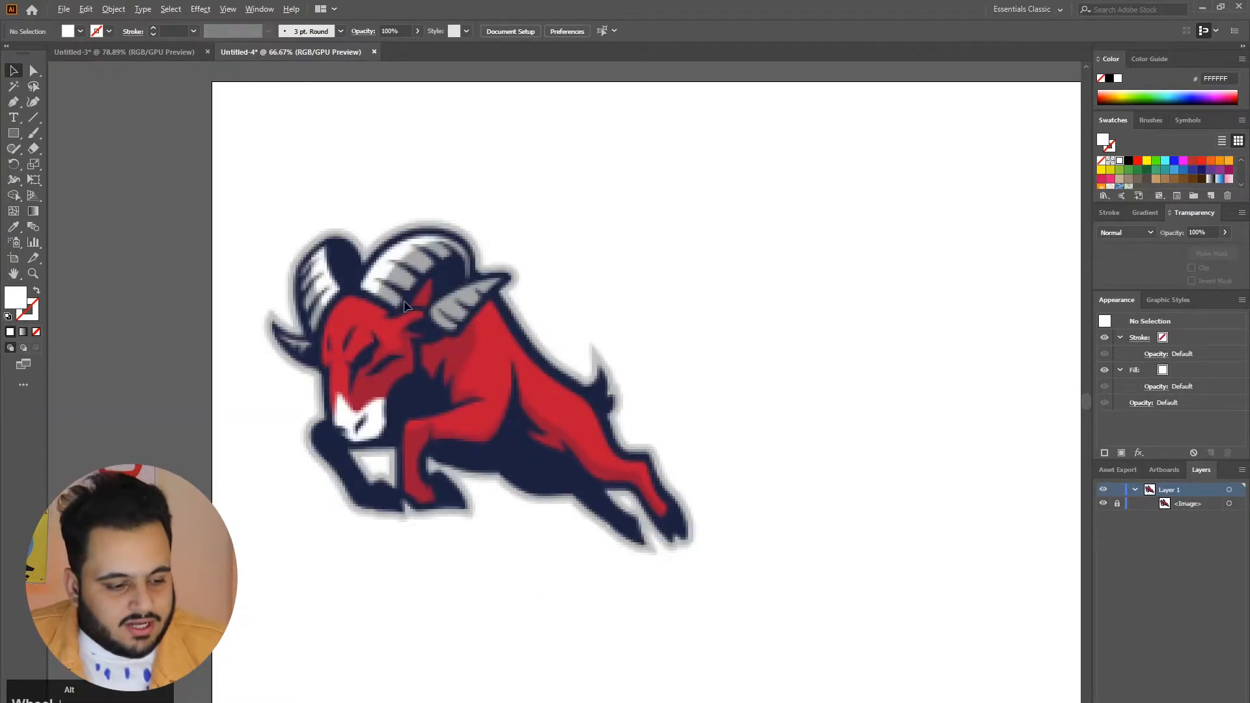
{"action": "scroll", "coordinate": [404, 303], "scroll_direction": "up", "scroll_amount": 1, "text": "alt"}
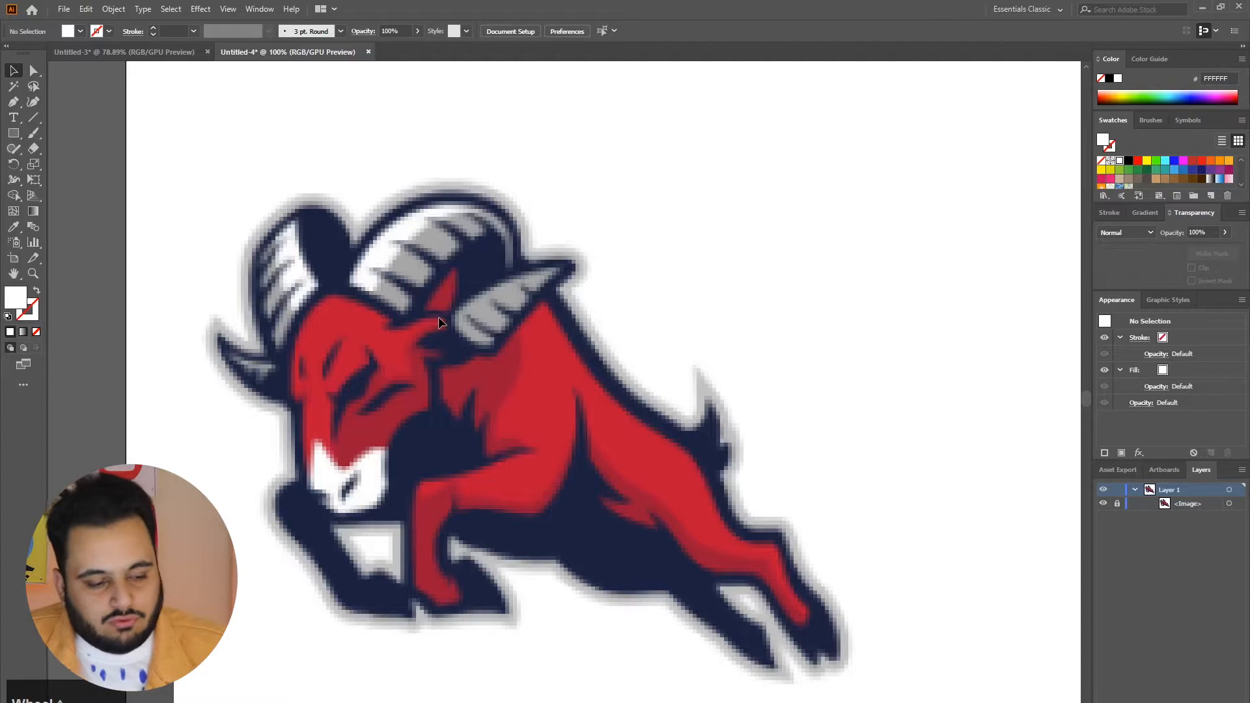
{"action": "scroll", "coordinate": [555, 397], "scroll_direction": "down", "scroll_amount": 1}
{"action": "scroll", "coordinate": [521, 374], "scroll_direction": "up", "scroll_amount": 1, "text": "alt"}
{"action": "scroll", "coordinate": [521, 373], "scroll_direction": "down", "scroll_amount": 1, "text": "alt"}
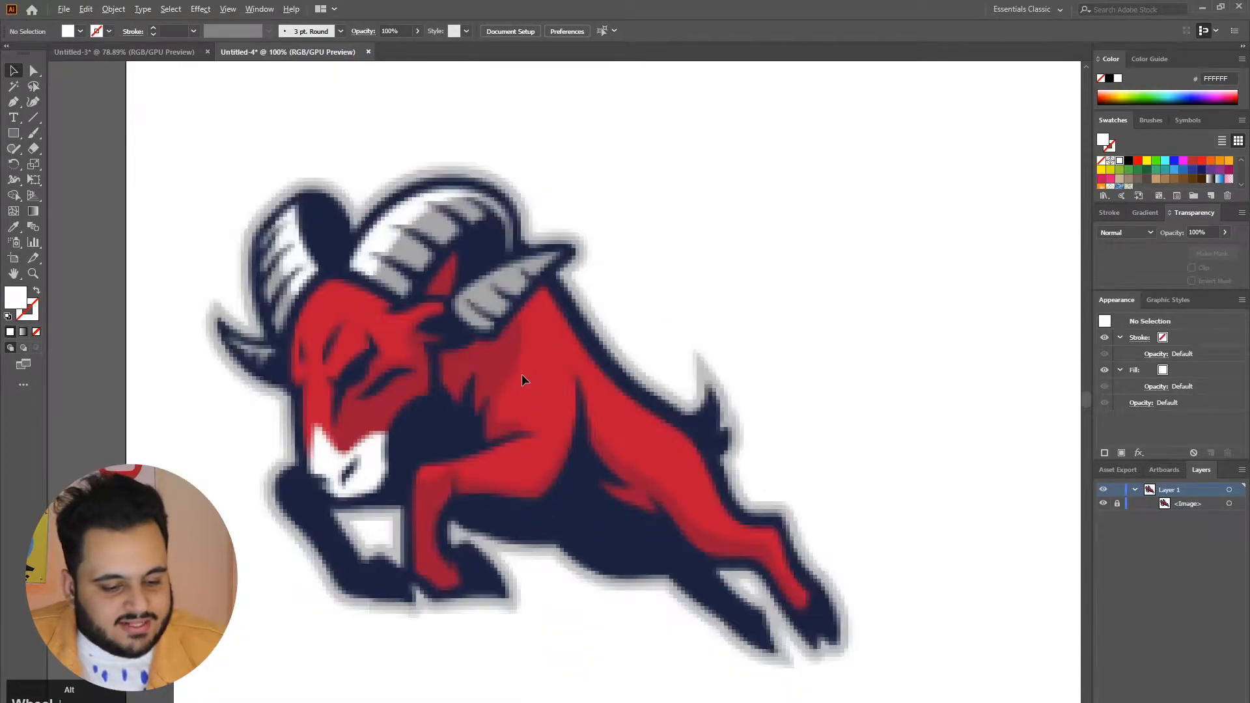
{"action": "scroll", "coordinate": [520, 318], "scroll_direction": "up", "scroll_amount": 1, "text": "alt"}
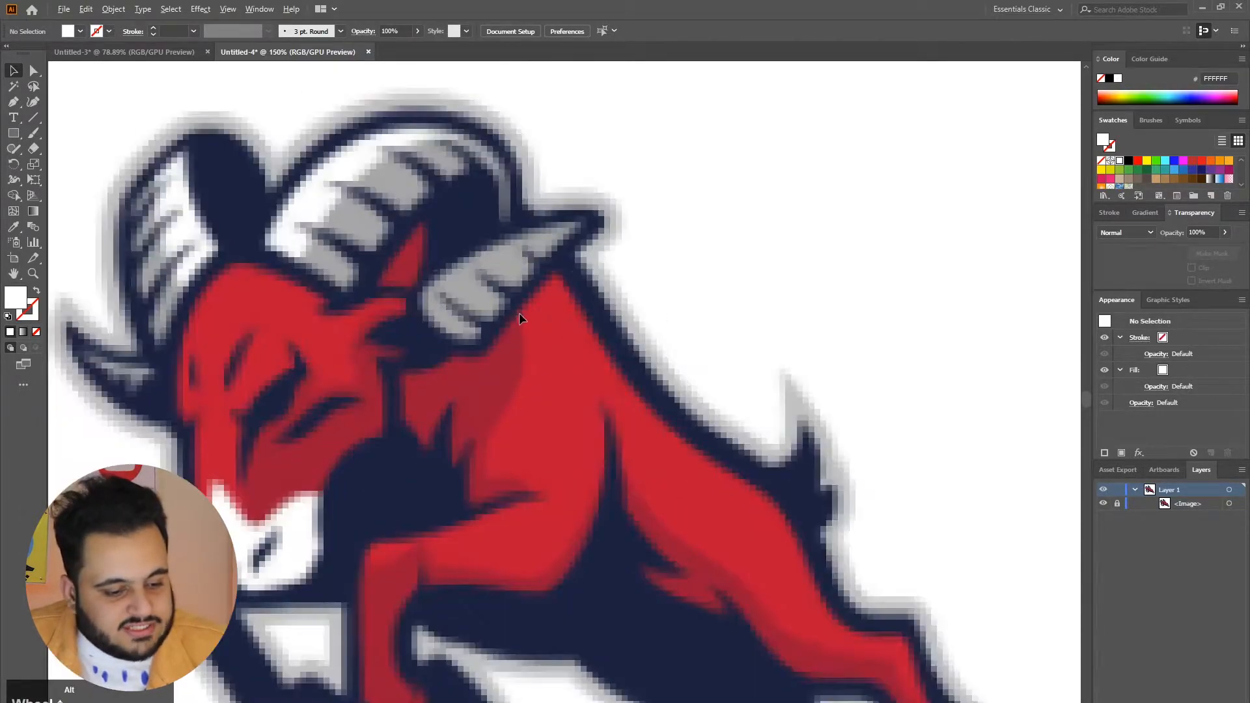
{"action": "scroll", "coordinate": [604, 295], "scroll_direction": "down", "scroll_amount": 2}
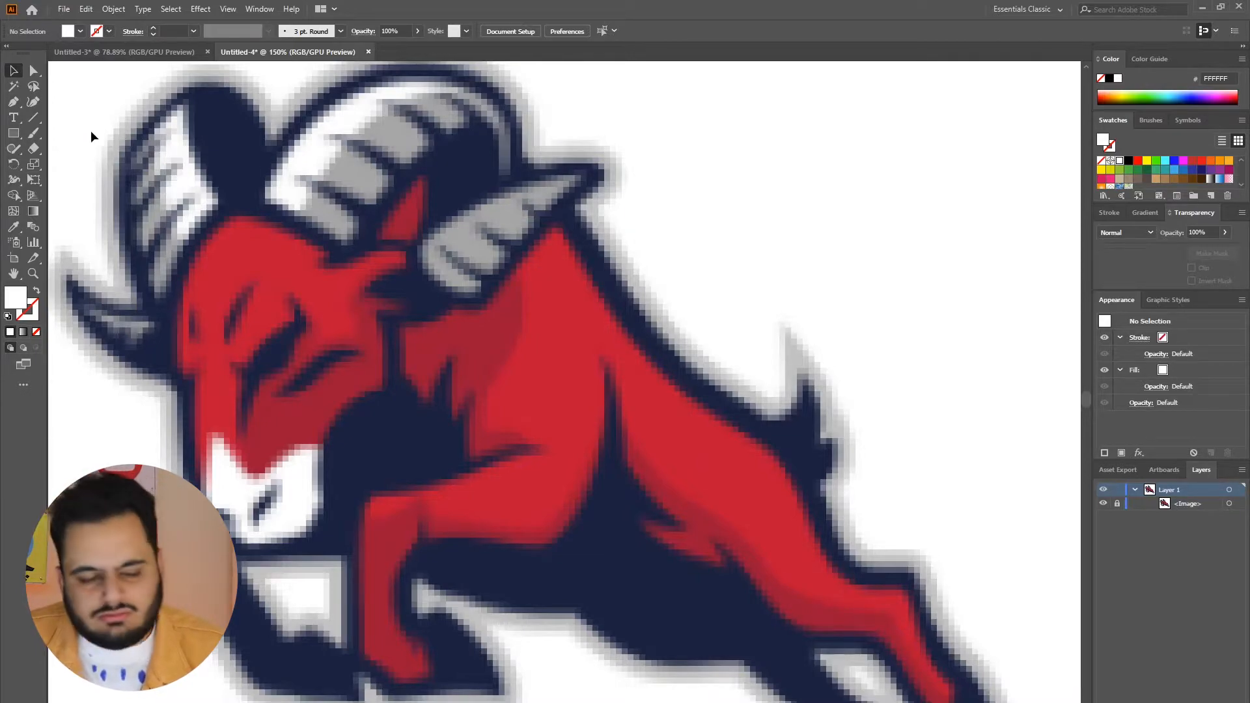
Set up the Pen tool with no fill and a yellow stroke
{"action": "left_click", "coordinate": [13, 102]}
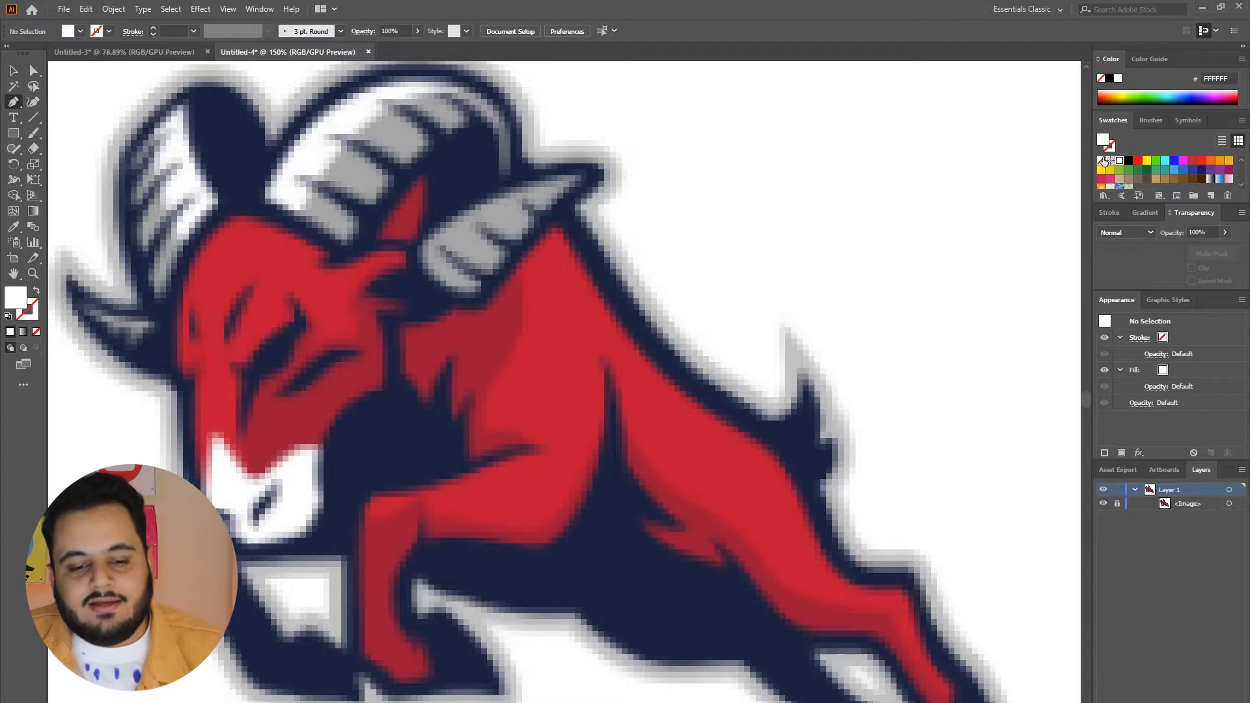
{"action": "left_click", "coordinate": [1101, 161]}
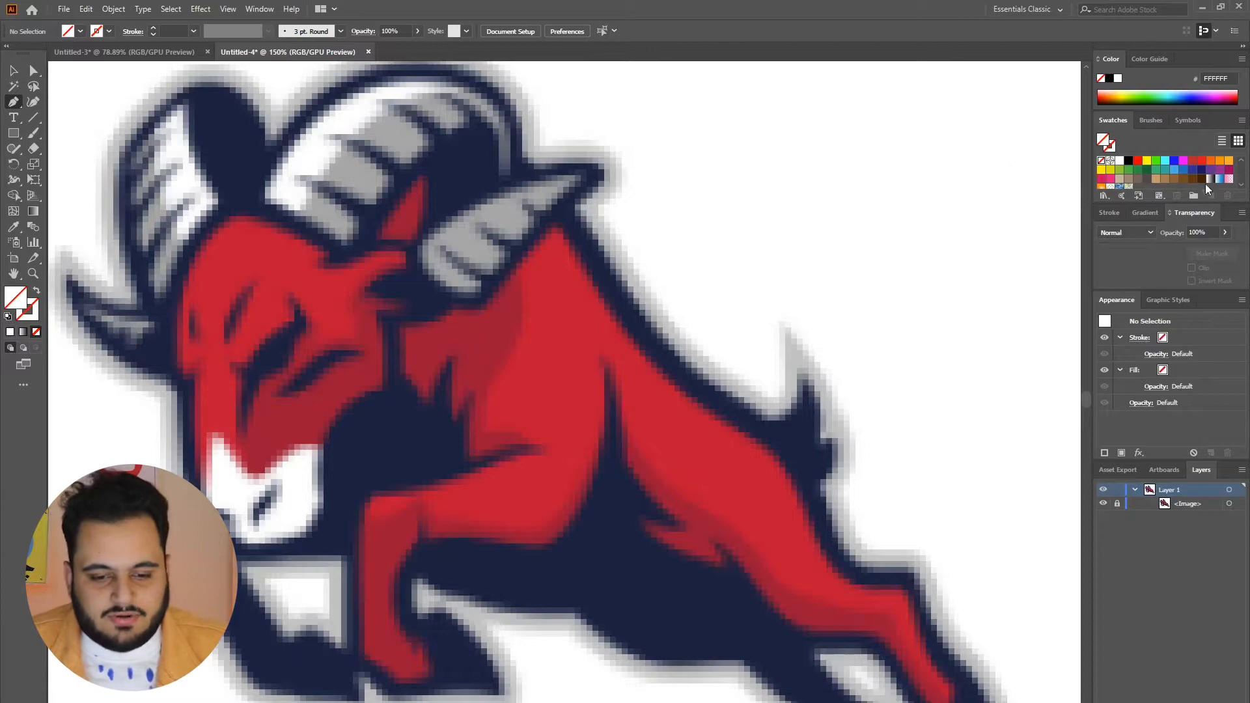
{"action": "left_click", "coordinate": [1111, 153]}
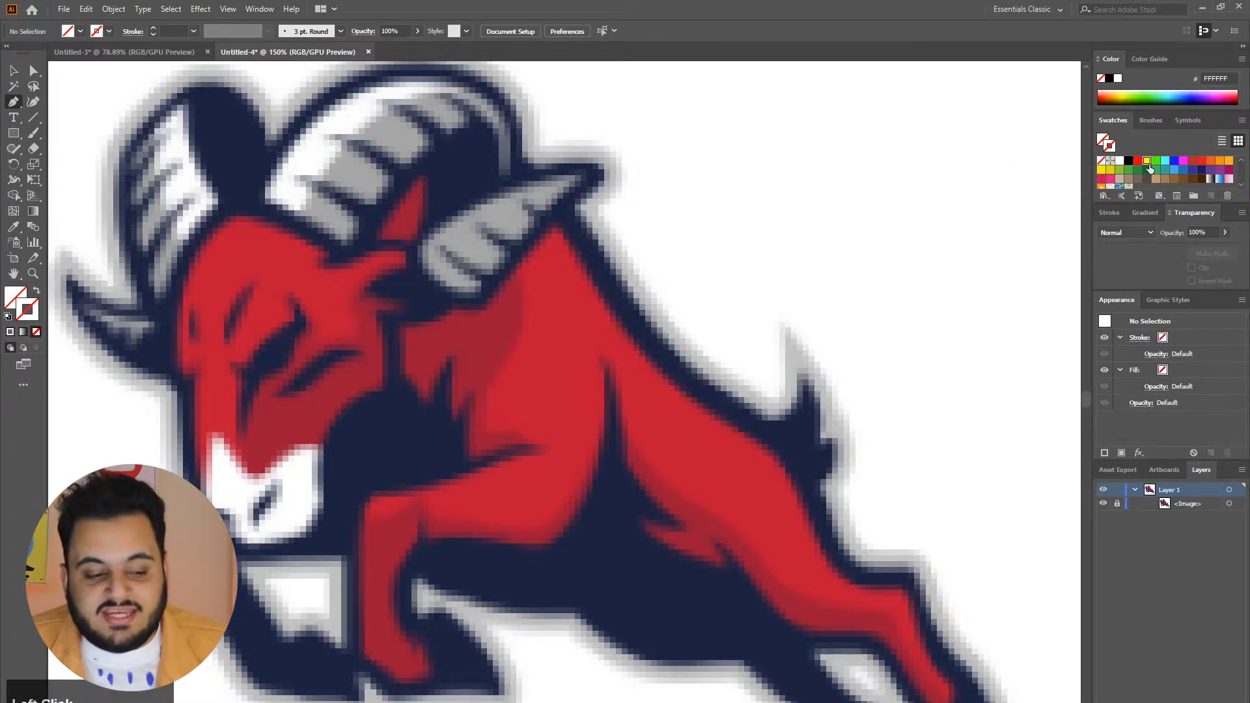
{"action": "left_click", "coordinate": [1147, 160]}
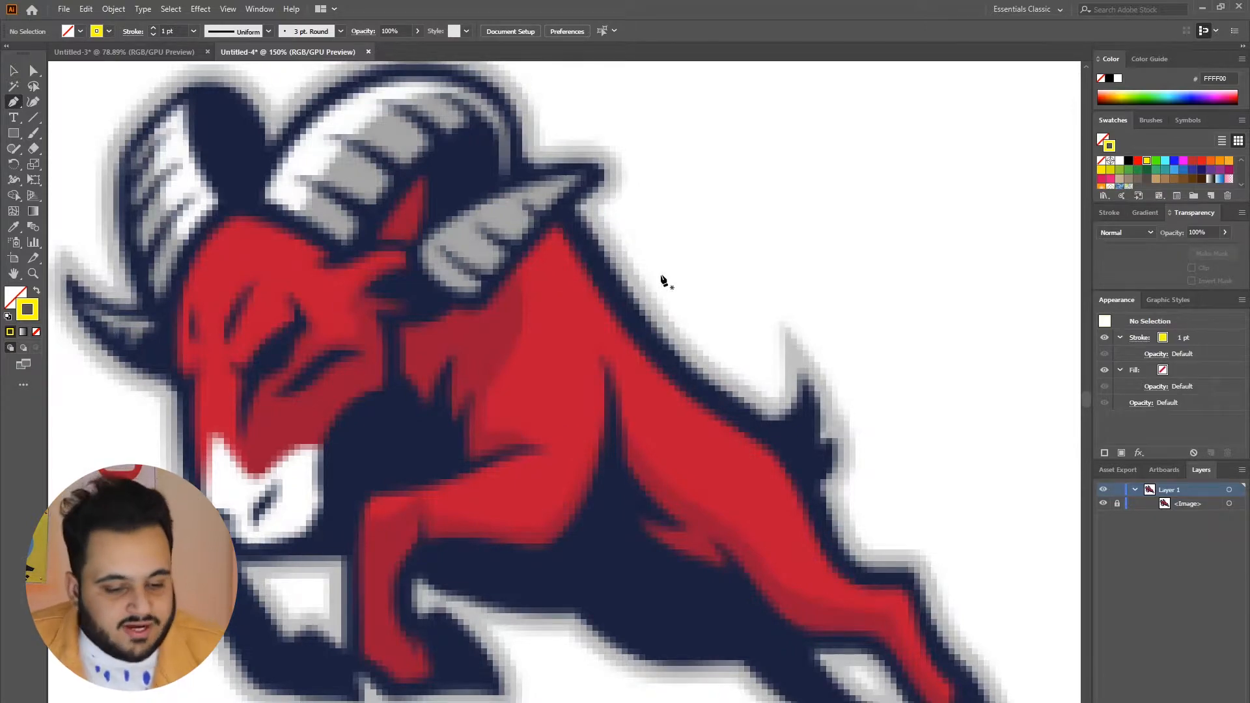
Start a path where the ram's back meets the ear tip and trace the grey outline around the tip to the large horn, ending in a corner point
{"action": "scroll", "coordinate": [661, 280], "scroll_direction": "down", "scroll_amount": 2}
{"action": "scroll", "coordinate": [804, 244], "scroll_direction": "down", "scroll_amount": 1}
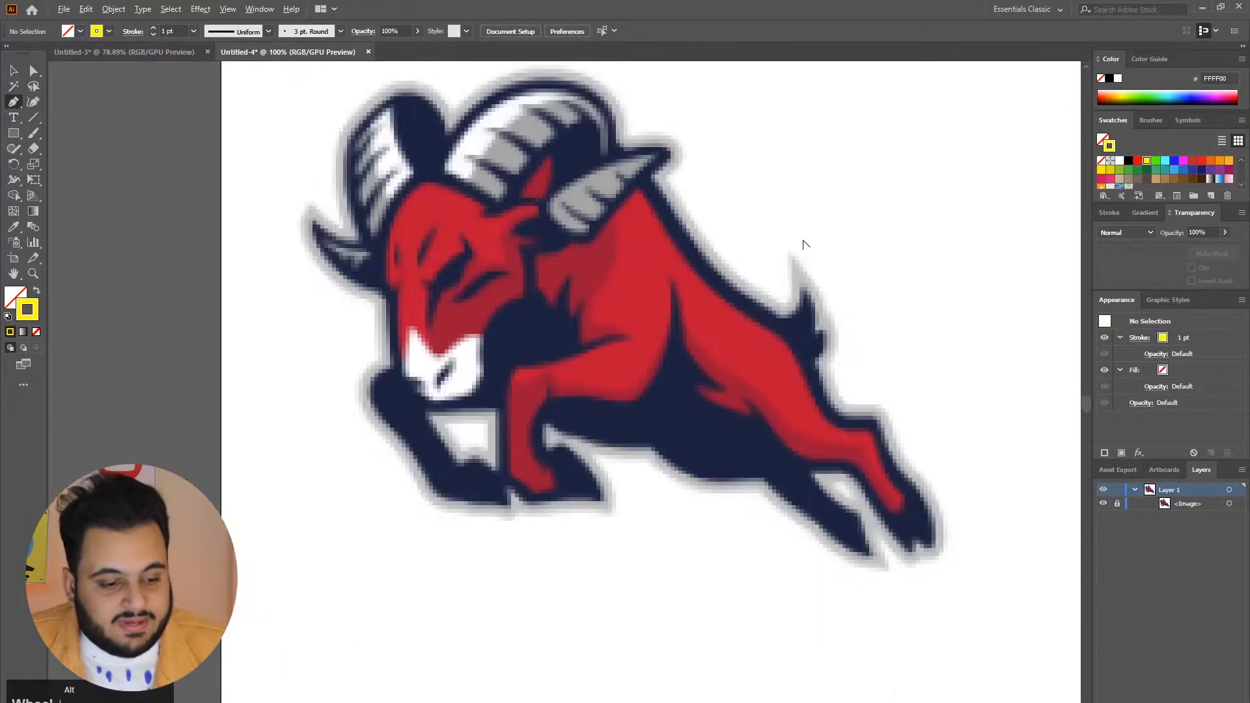
{"action": "scroll", "coordinate": [693, 151], "scroll_direction": "up", "scroll_amount": 2}
{"action": "scroll", "coordinate": [671, 209], "scroll_direction": "up", "scroll_amount": 1}
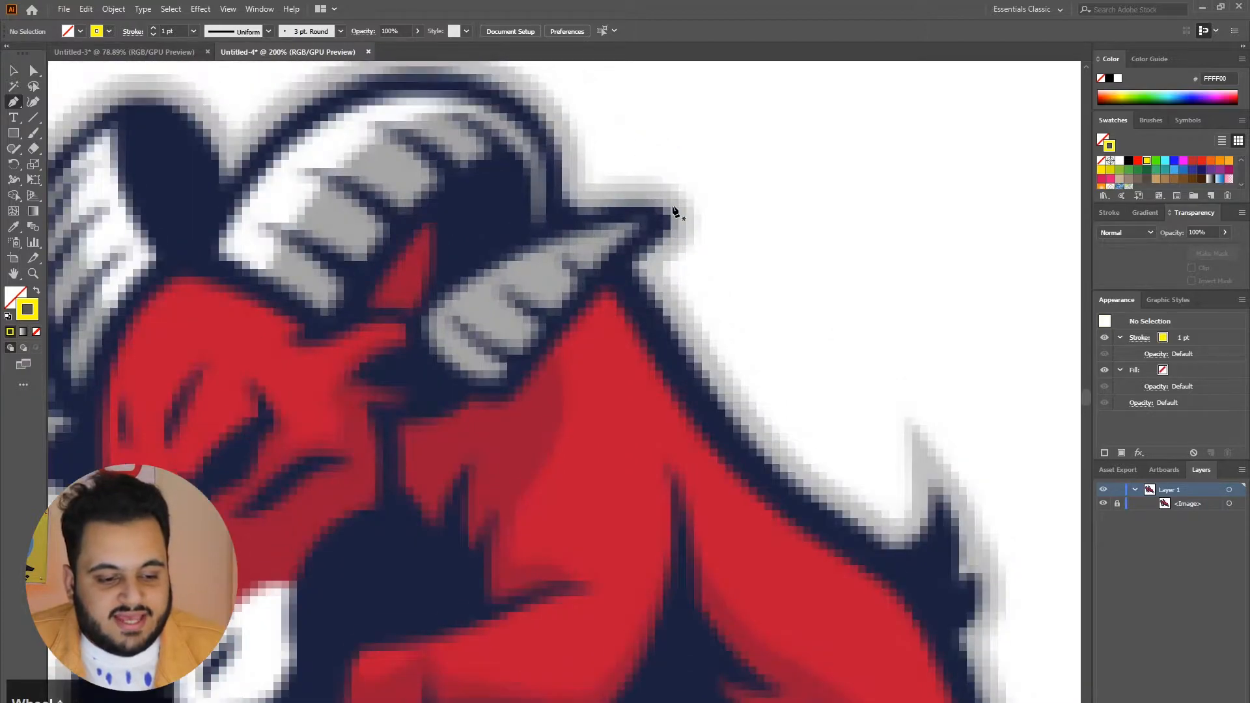
{"action": "left_click", "coordinate": [657, 265]}
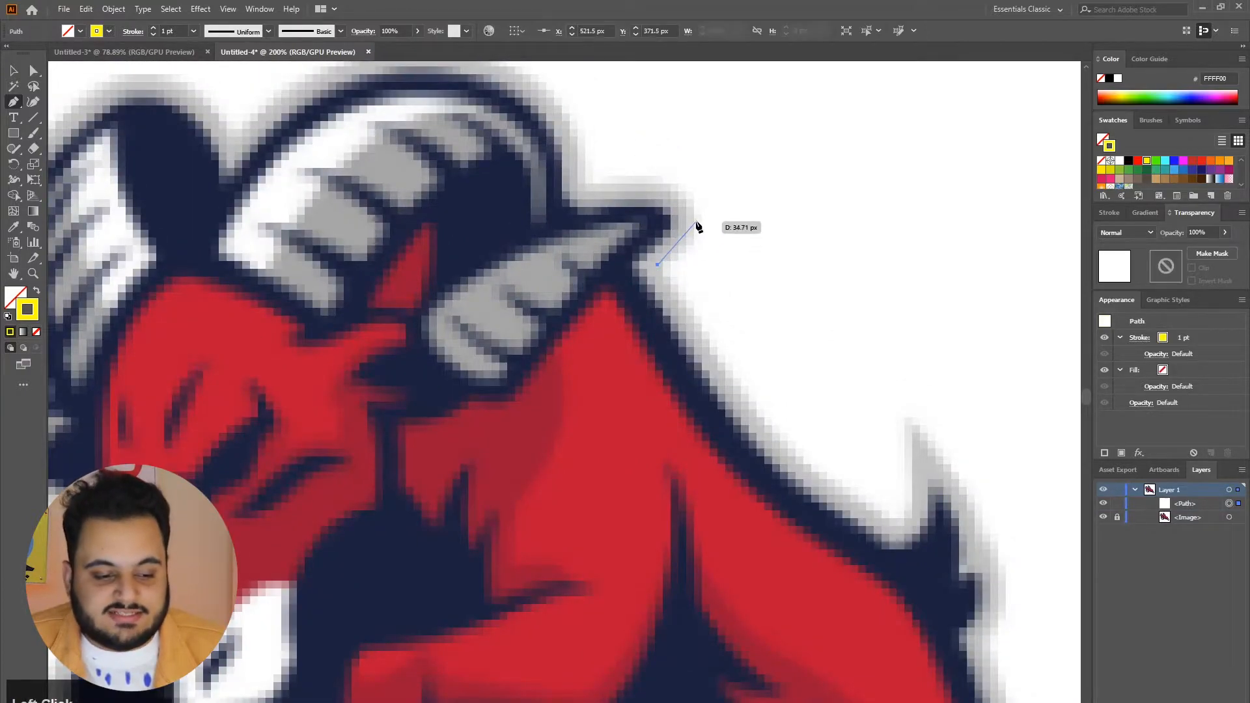
{"action": "left_click_drag", "start_coordinate": [697, 219], "coordinate": [709, 187]}
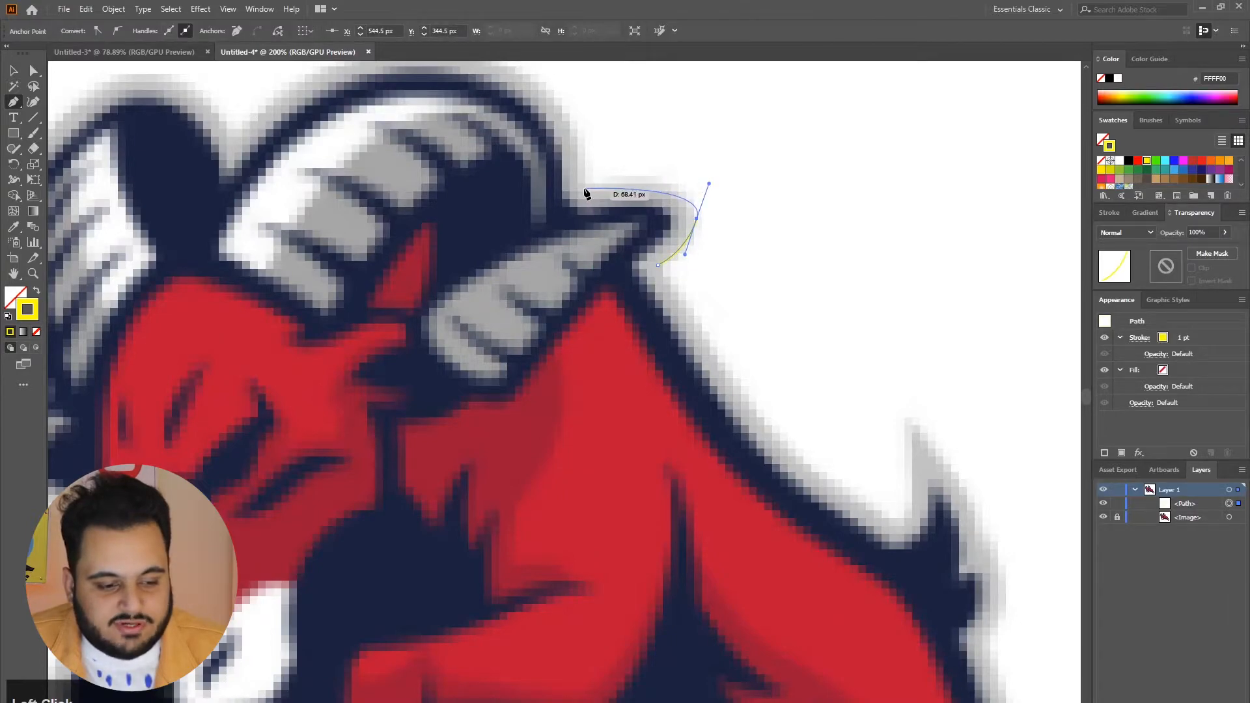
{"action": "left_click_drag", "start_coordinate": [585, 188], "coordinate": [516, 212]}
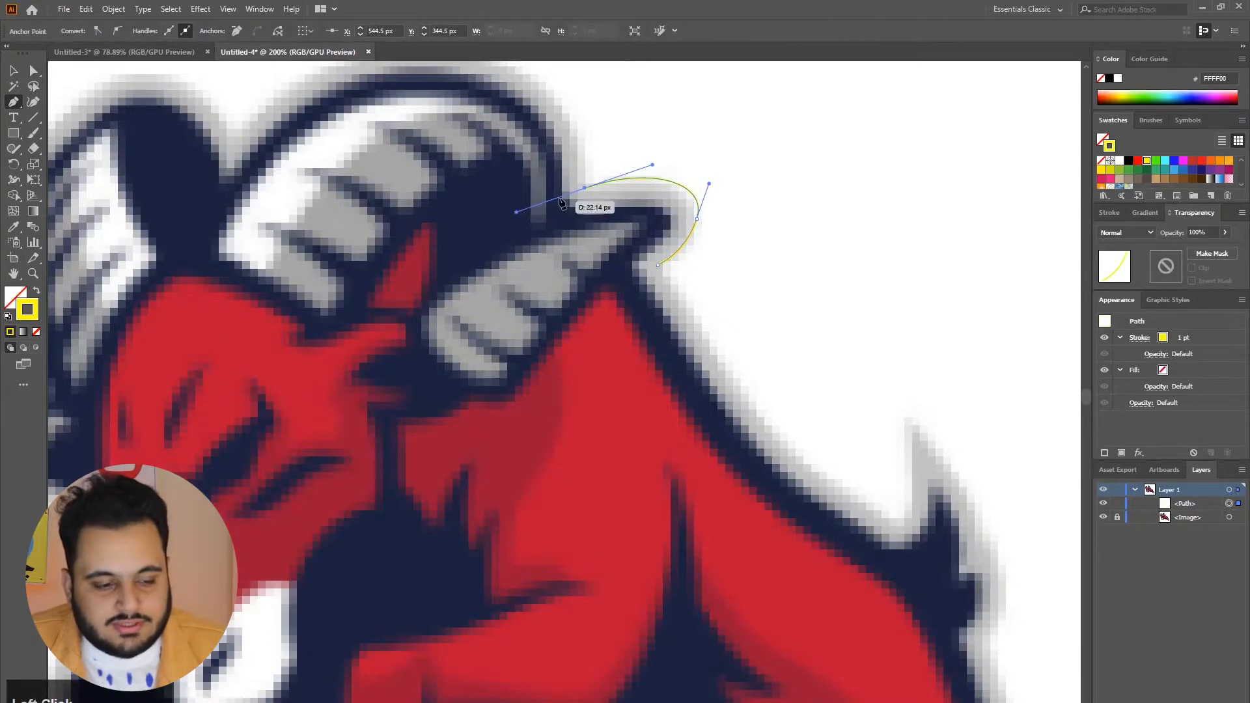
{"action": "left_click", "coordinate": [585, 189]}
Continue the path over the large horn's outer edge to the notch between the horns, and adjust the curve handle to fit
{"action": "scroll", "coordinate": [572, 188], "scroll_direction": "up", "scroll_amount": 4}
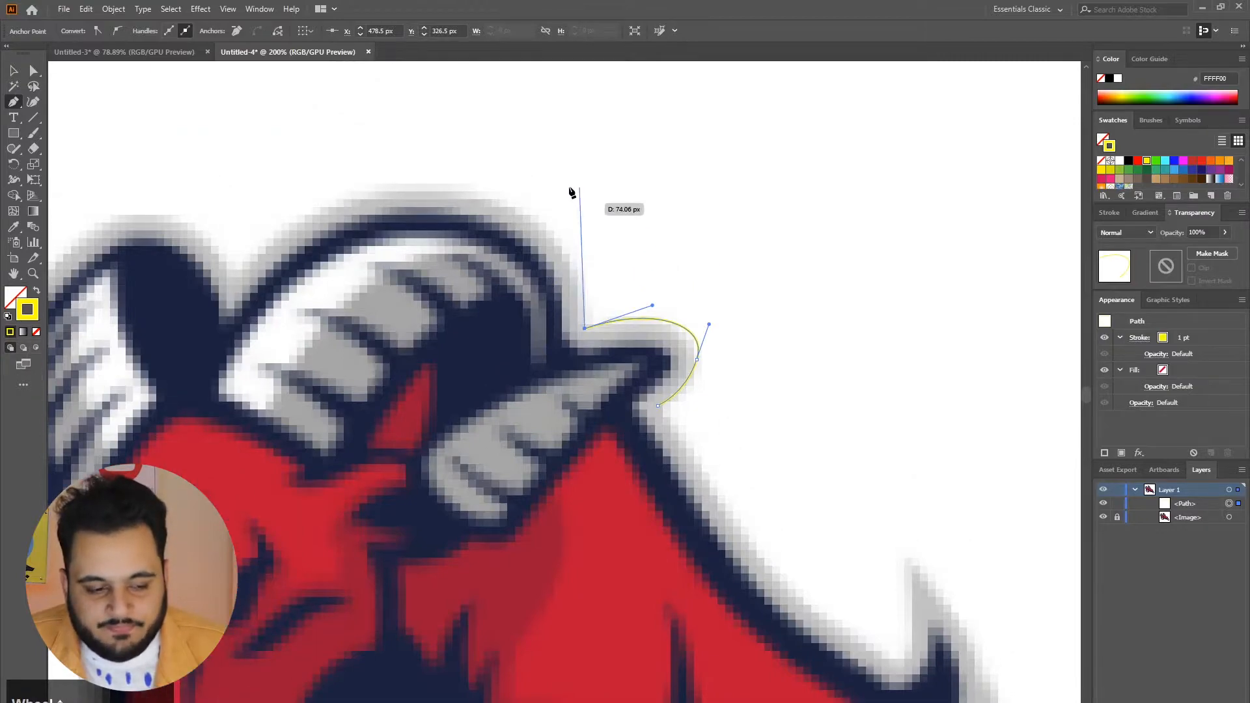
{"action": "left_click_drag", "start_coordinate": [437, 186], "coordinate": [290, 183]}
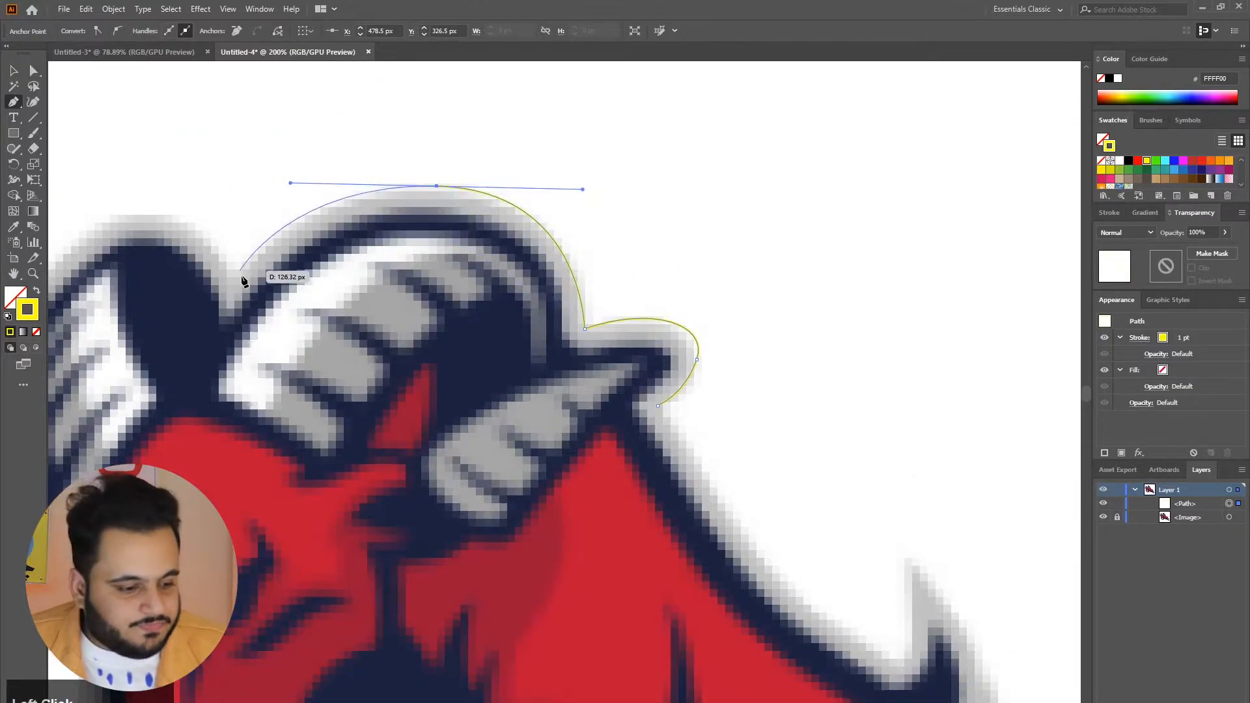
{"action": "left_click", "coordinate": [233, 286]}
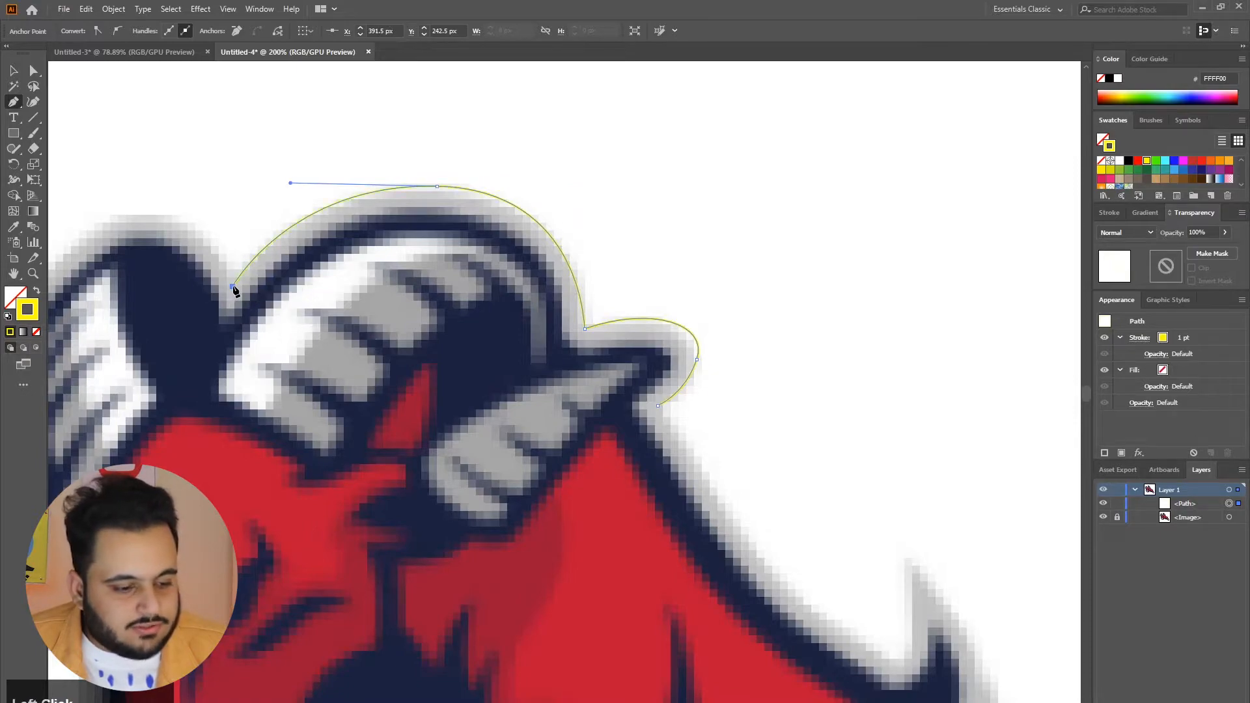
{"action": "left_click_drag", "start_coordinate": [291, 183], "coordinate": [308, 186]}
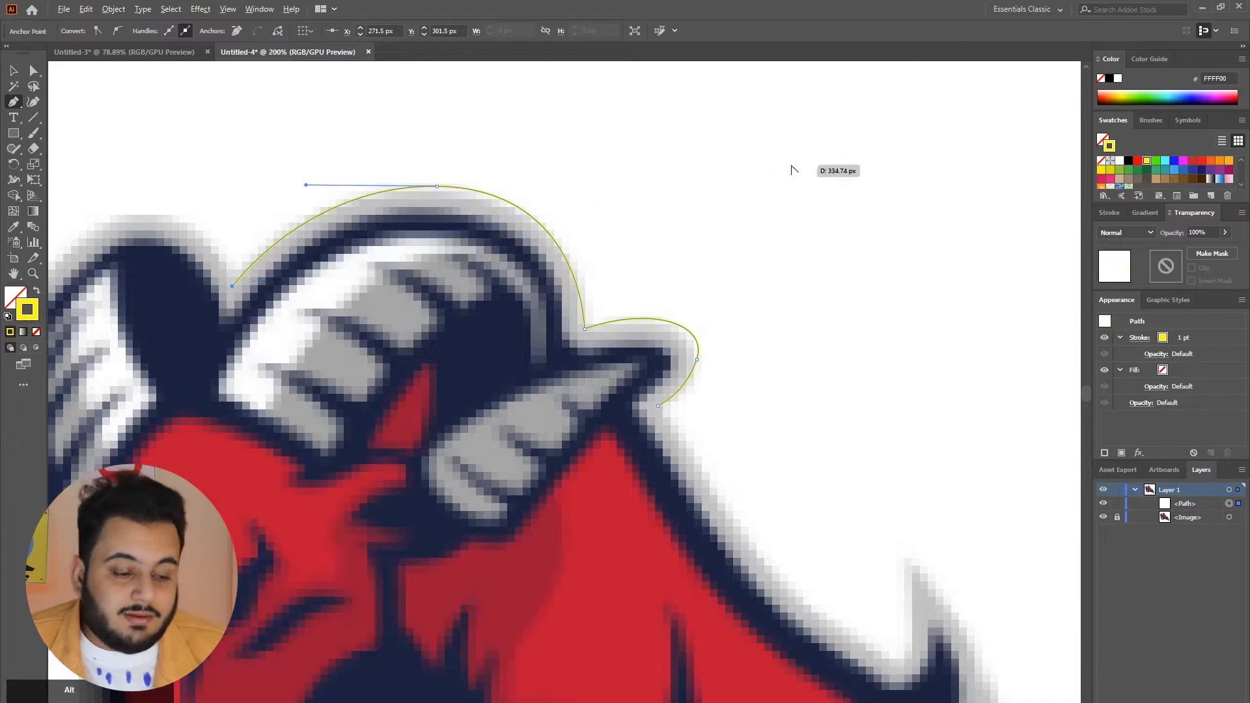
Curve the path from the notch up to the top of the smaller horn and shorten the outgoing handle
{"action": "scroll", "coordinate": [794, 169], "scroll_direction": "down", "scroll_amount": 2}
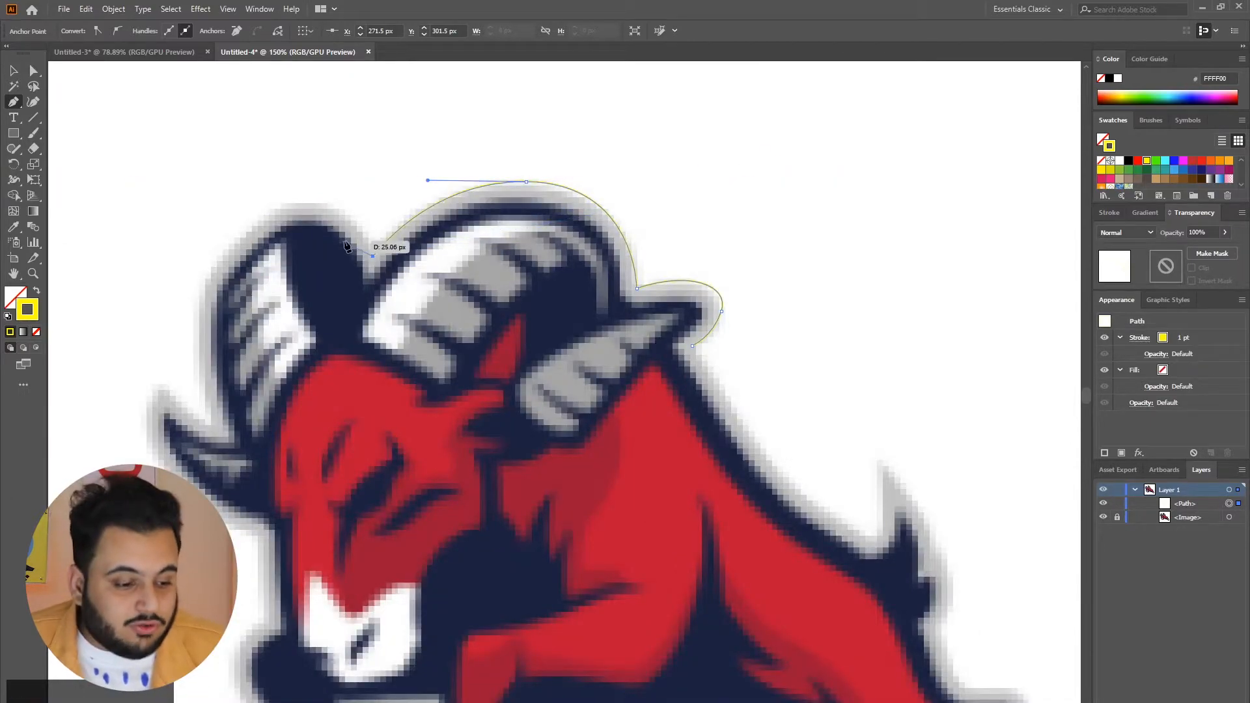
{"action": "scroll", "coordinate": [275, 202], "scroll_direction": "up", "scroll_amount": 2}
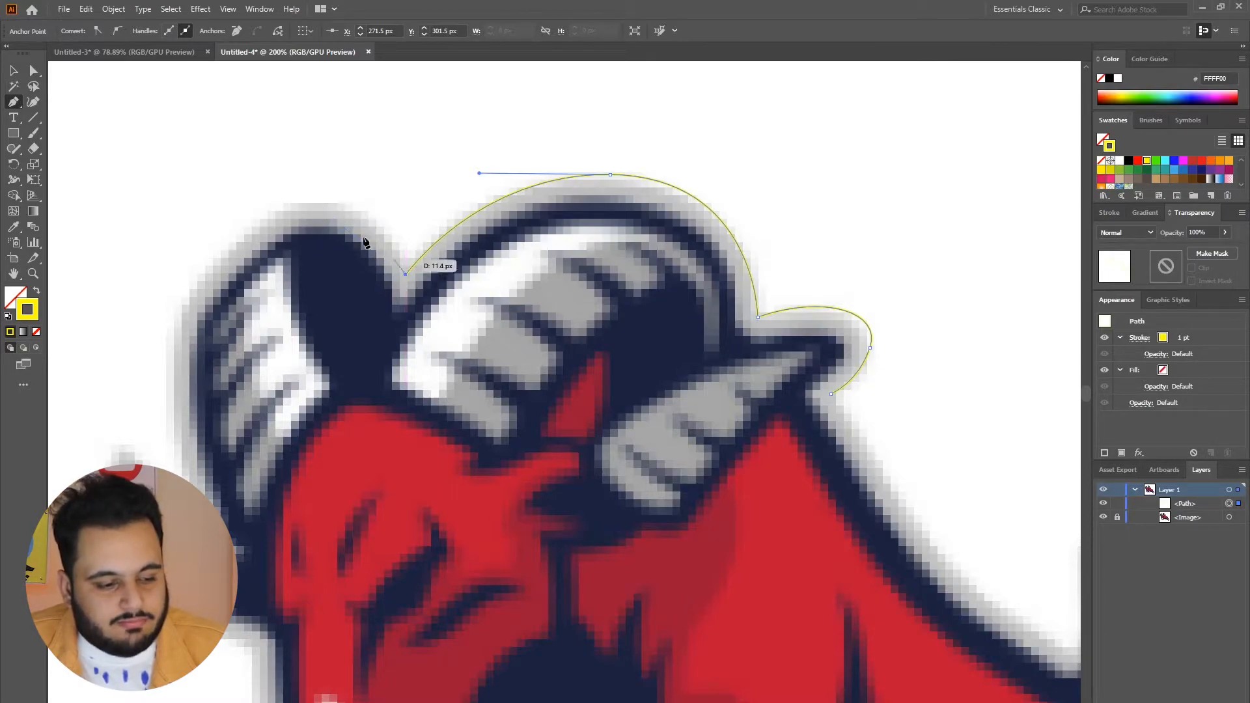
{"action": "left_click", "coordinate": [315, 207]}
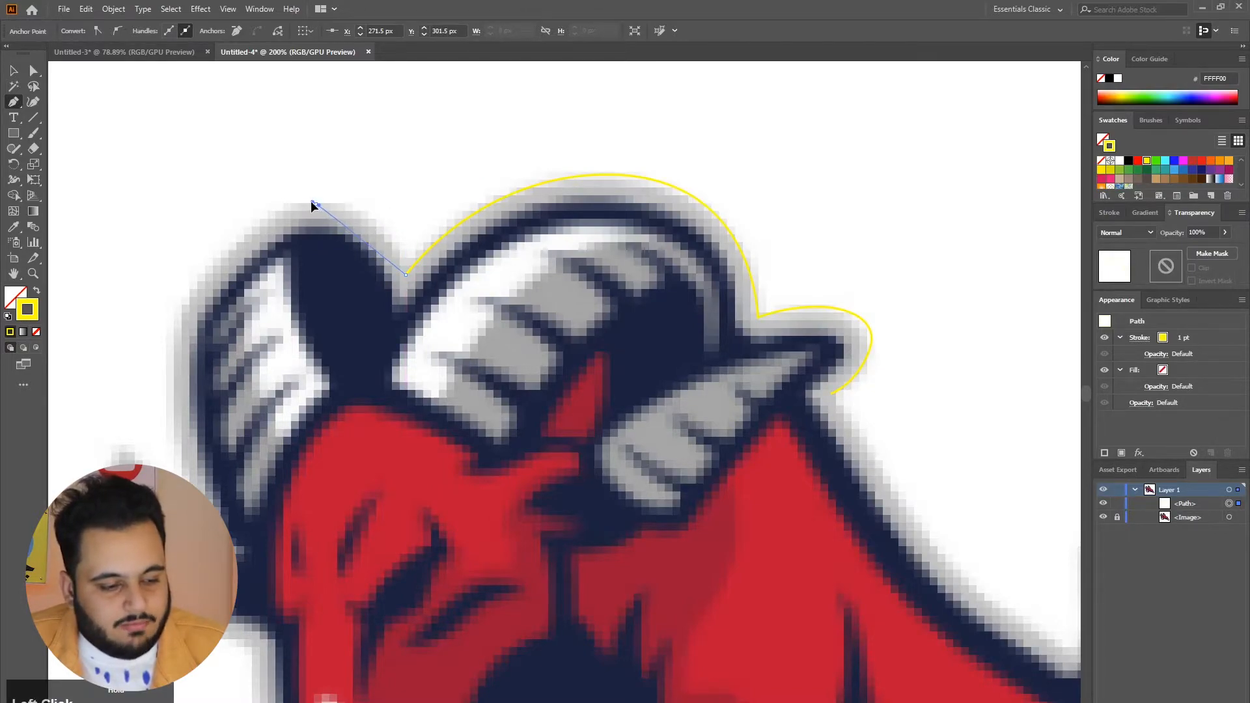
{"action": "left_click_drag", "start_coordinate": [314, 205], "coordinate": [241, 194]}
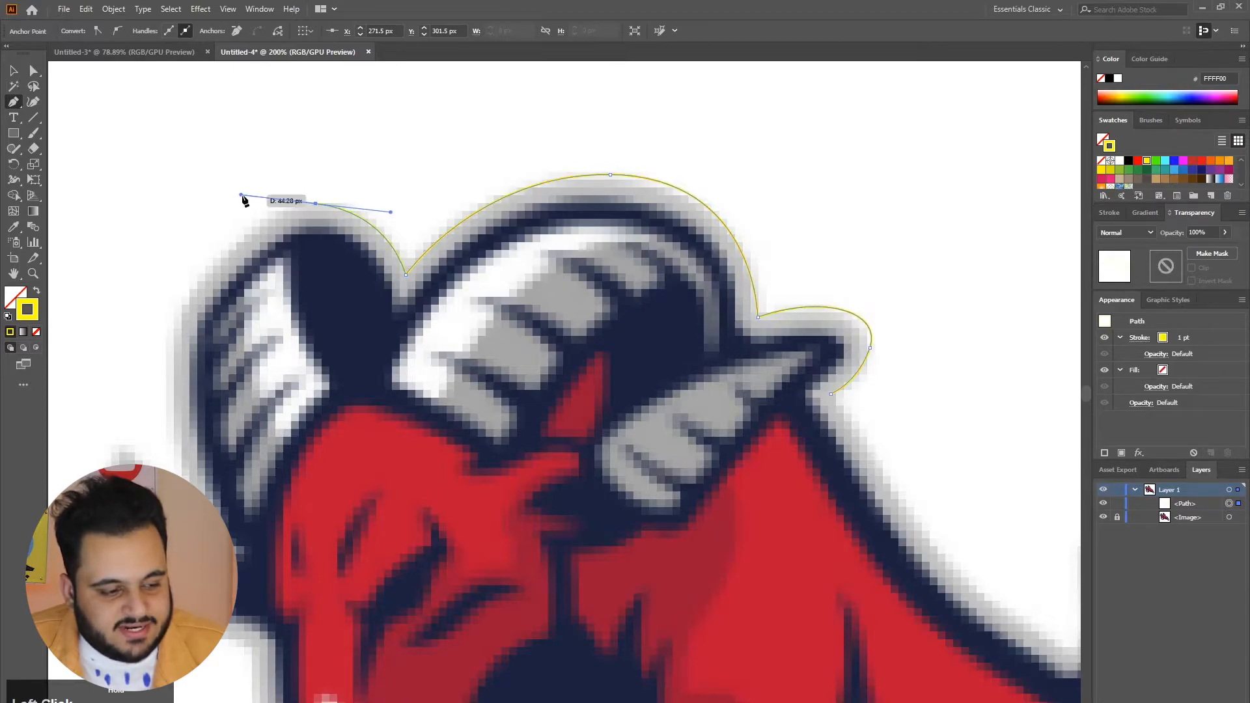
{"action": "key", "text": "ctrl"}
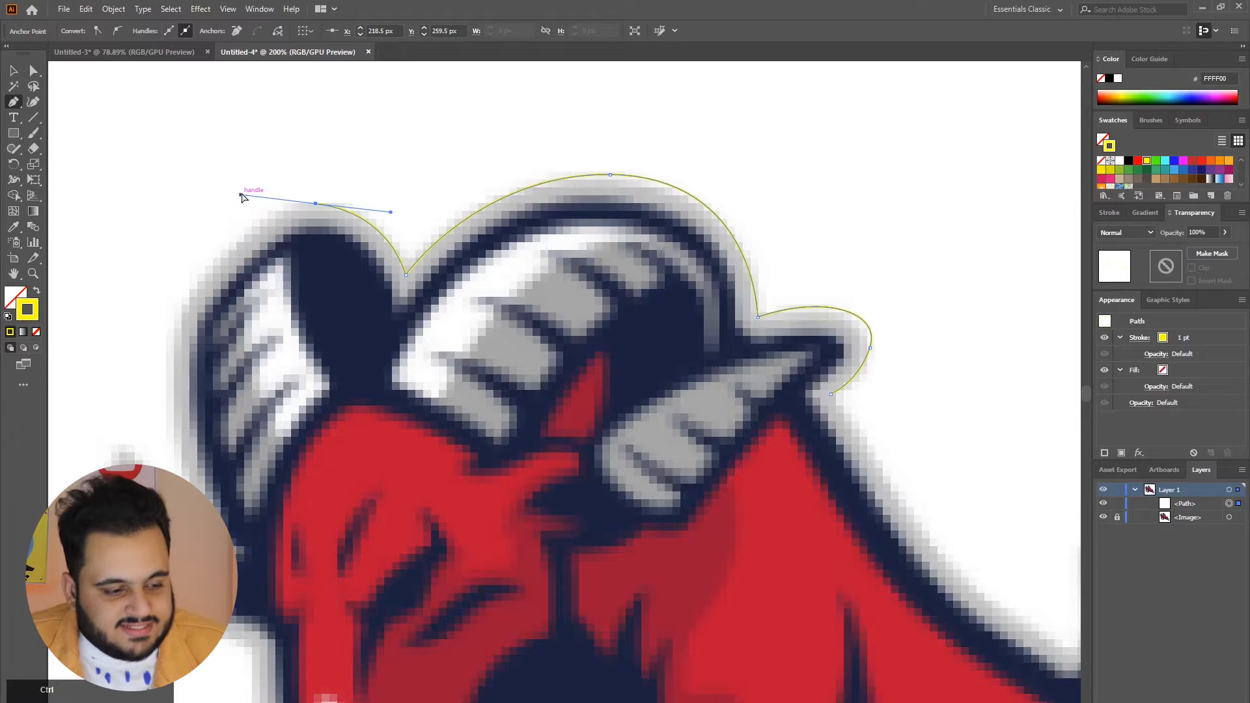
{"action": "left_click_drag", "start_coordinate": [241, 196], "coordinate": [261, 200]}
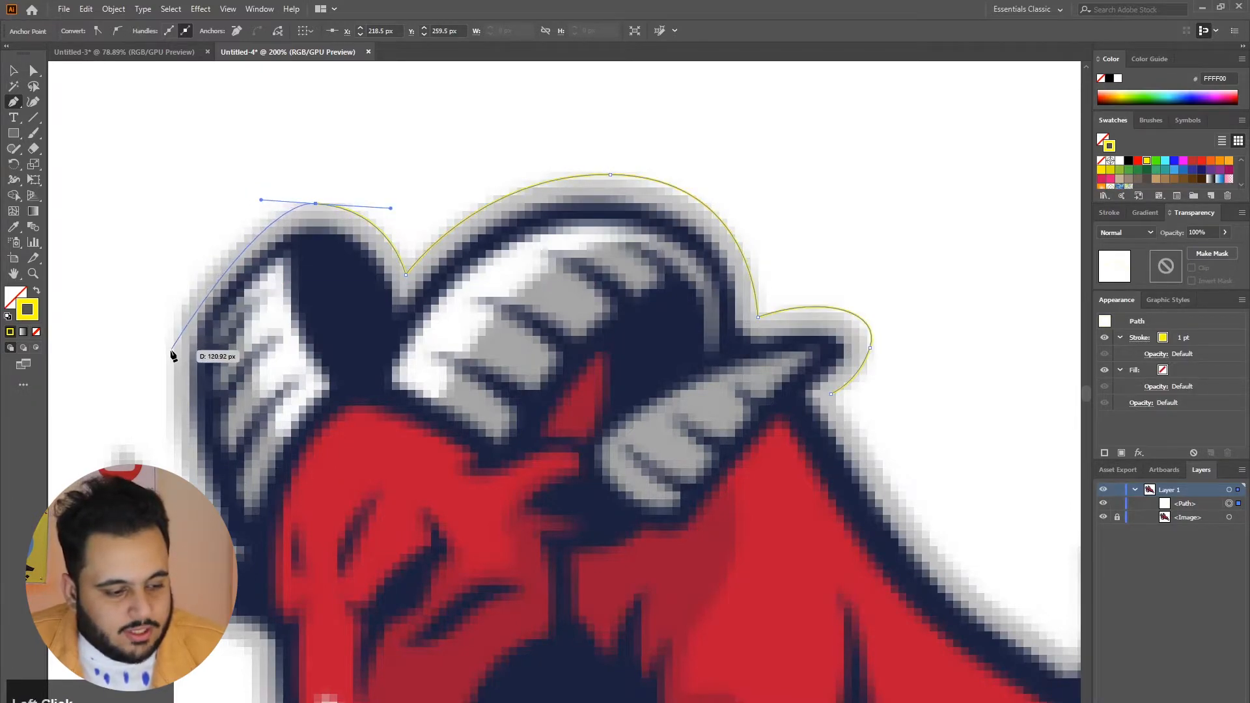
Trace the smaller horn's outer side down to its base and shorten the side anchor's lower handle to fit the outline
{"action": "left_click_drag", "start_coordinate": [171, 350], "coordinate": [154, 430]}
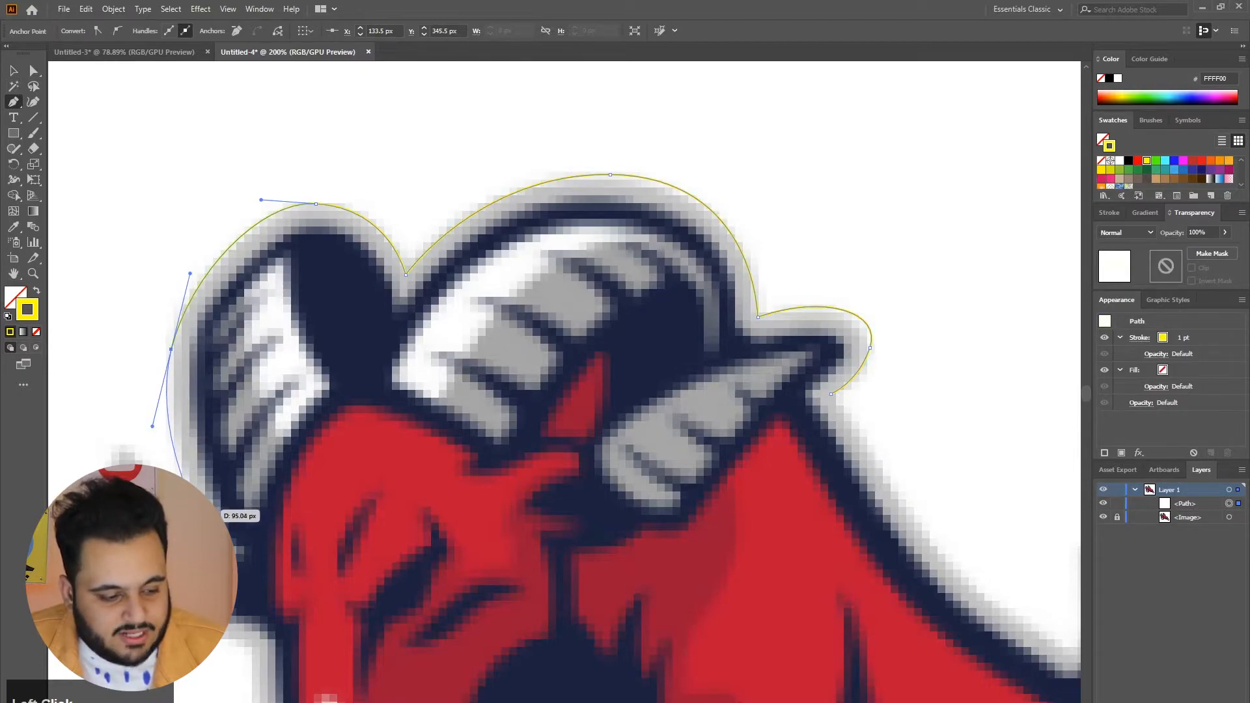
{"action": "left_click_drag", "start_coordinate": [209, 498], "coordinate": [209, 498]}
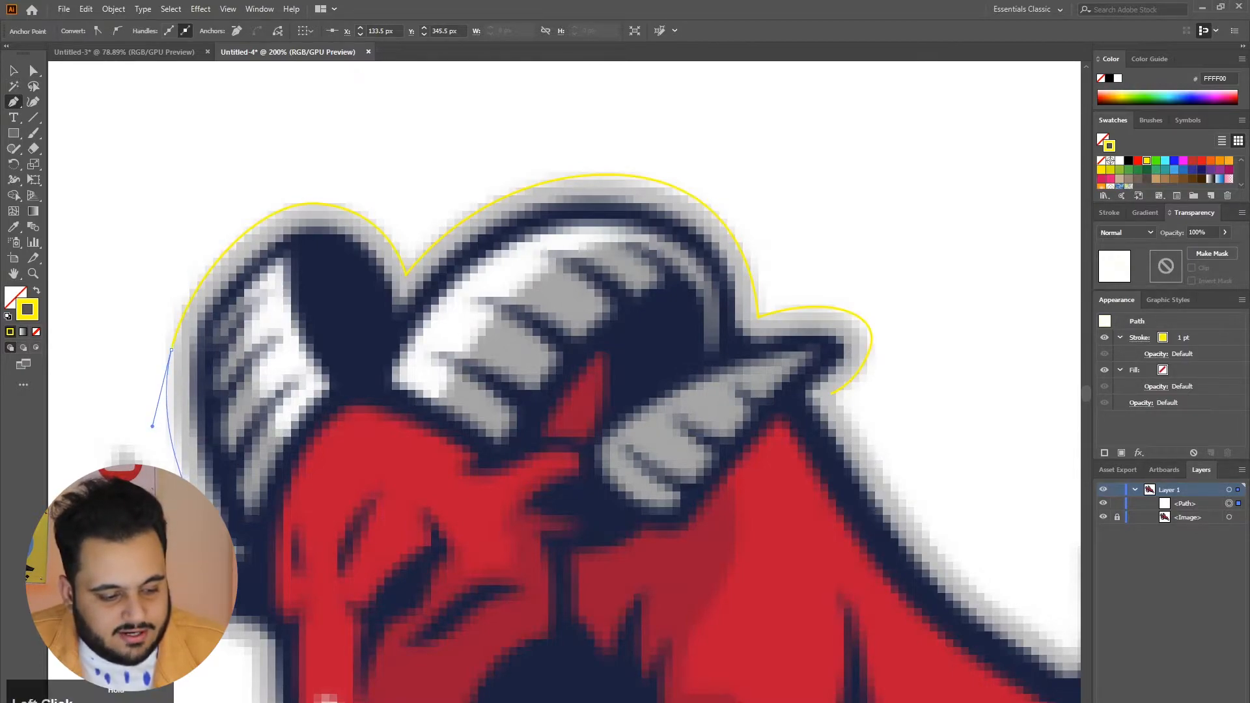
{"action": "key", "text": "ctrl"}
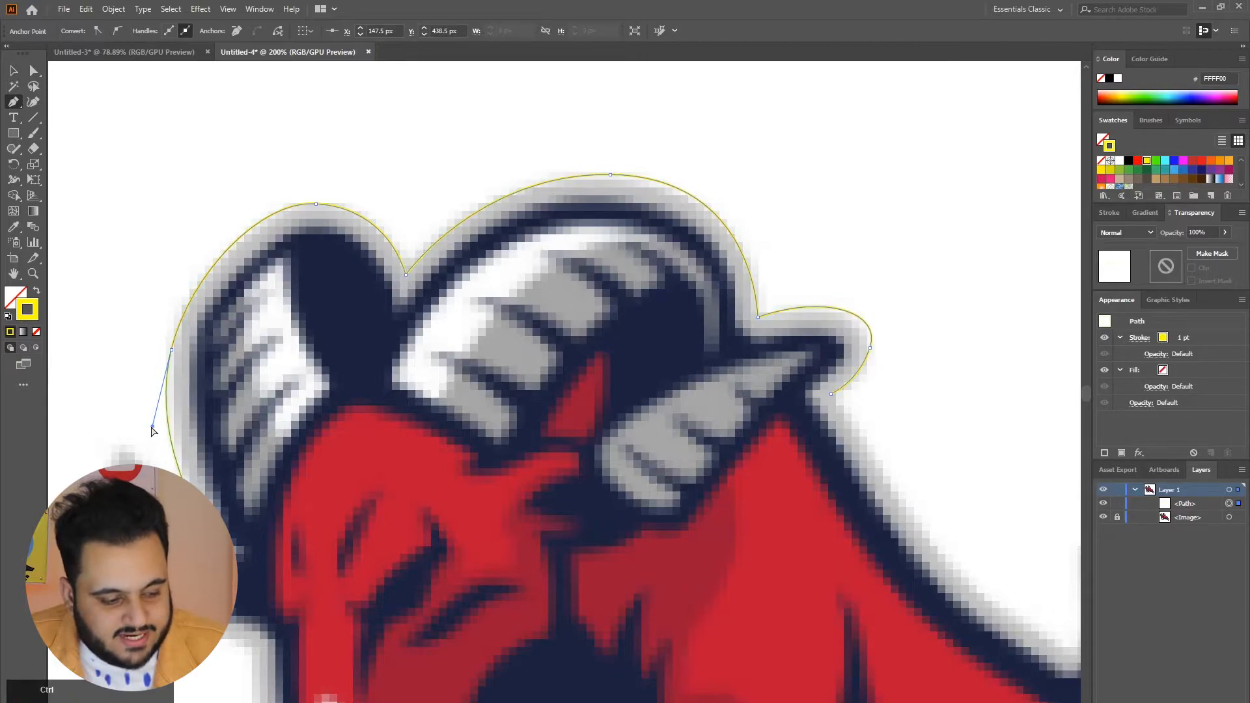
{"action": "left_click_drag", "start_coordinate": [152, 427], "coordinate": [160, 404]}
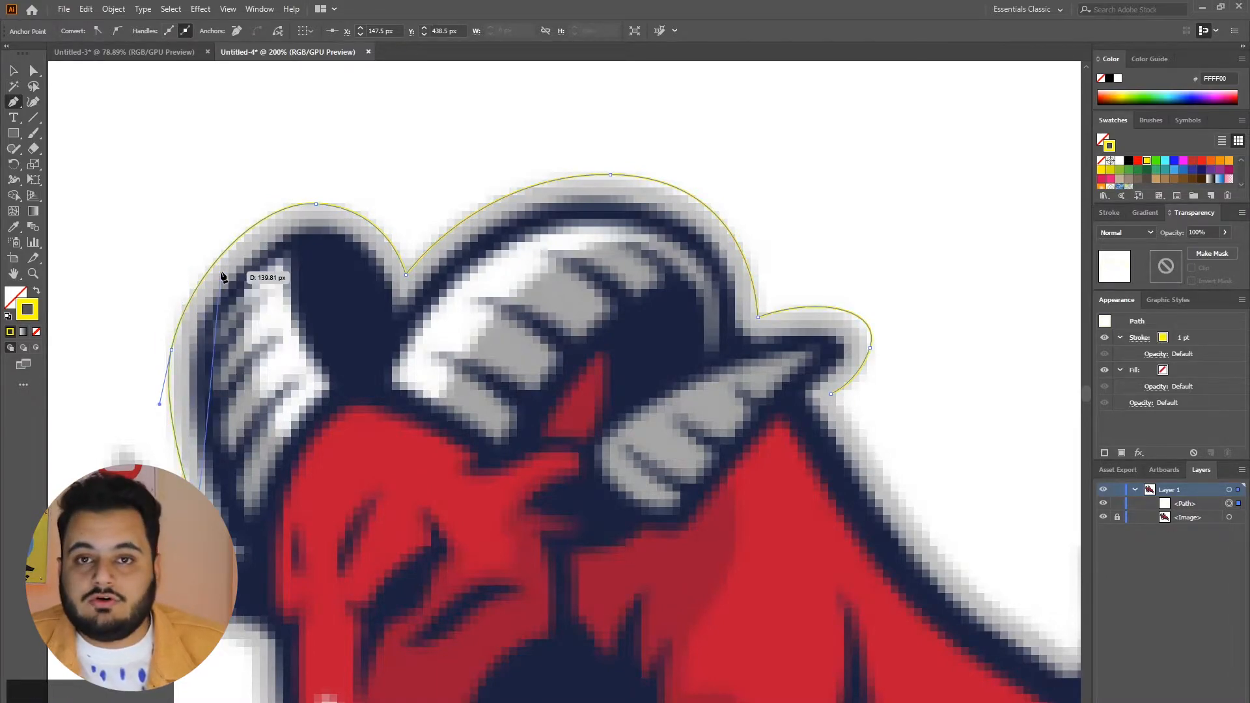
{"action": "left_click", "coordinate": [119, 443]}
{"action": "left_click_drag", "start_coordinate": [116, 433], "coordinate": [90, 384]}
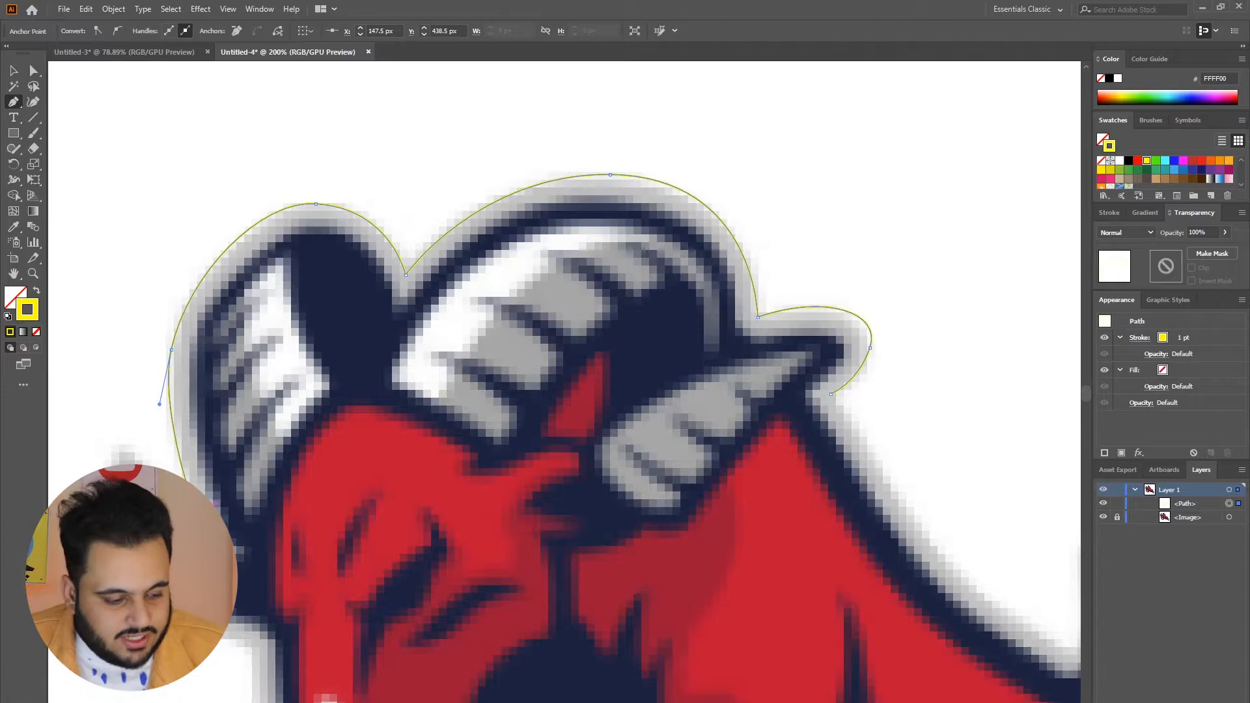
Place a corner at the smaller horn's base and trace the far ear's upper edge to its tip, ending in a corner point
{"action": "left_click", "coordinate": [217, 526]}
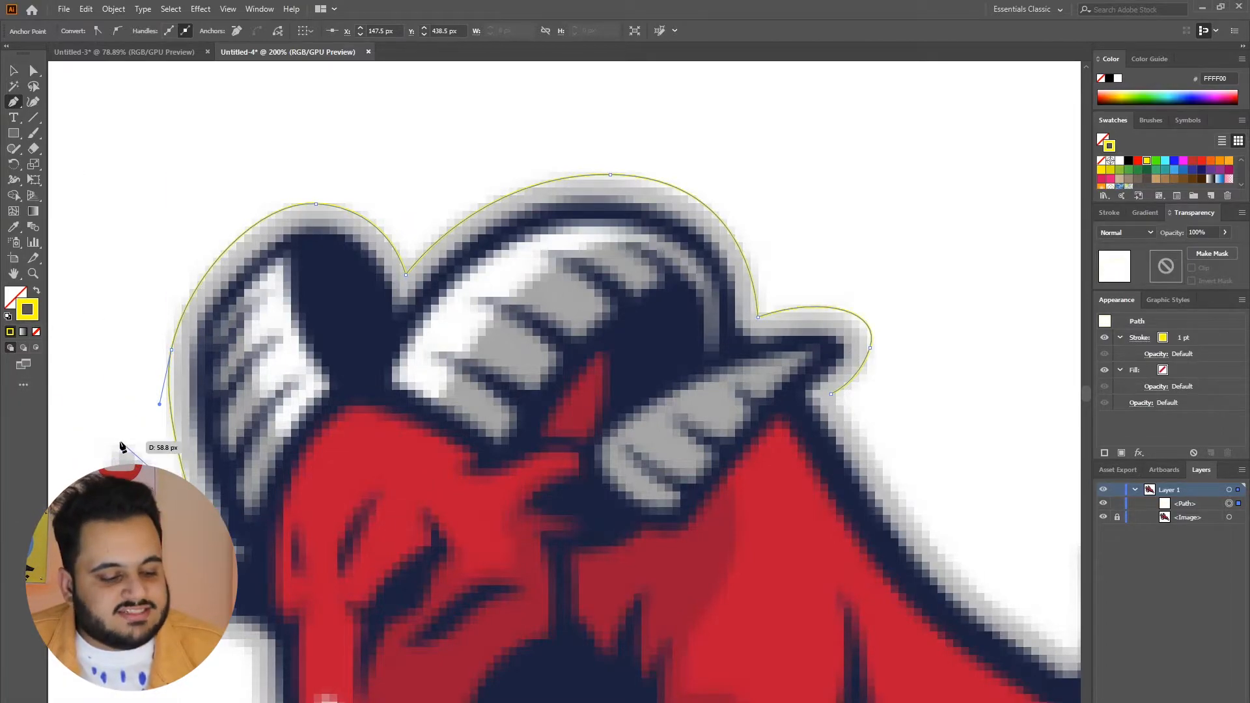
{"action": "left_click_drag", "start_coordinate": [121, 446], "coordinate": [96, 395]}
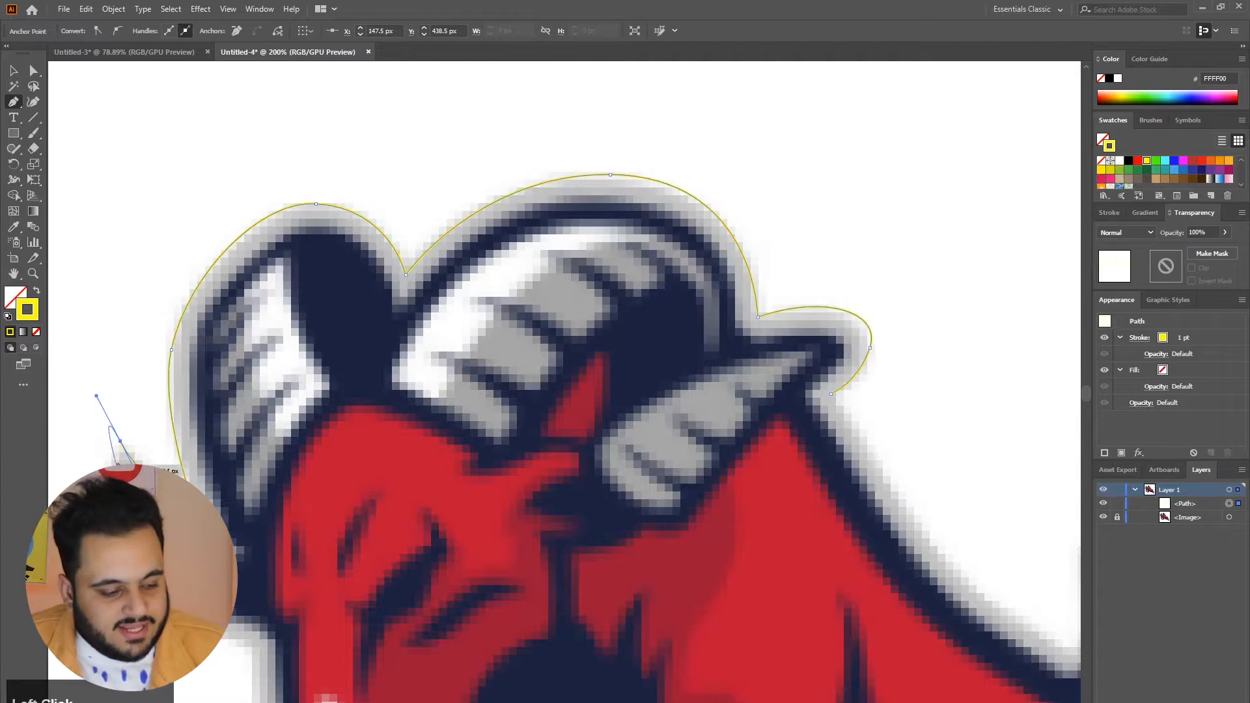
{"action": "scroll", "coordinate": [401, 423], "scroll_direction": "down", "scroll_amount": 1}
{"action": "scroll", "coordinate": [175, 431], "scroll_direction": "up", "scroll_amount": 1}
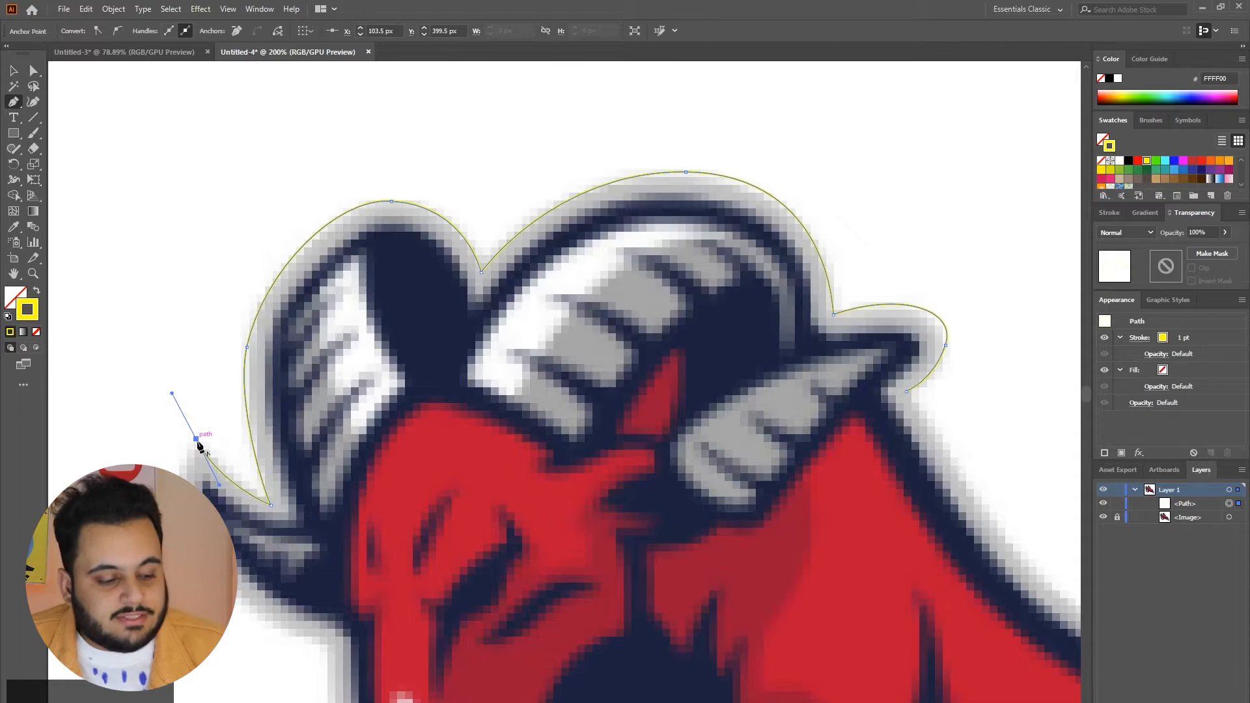
{"action": "left_click", "coordinate": [196, 439]}
Trace the far ear's lower edge to the face and continue down to the raised foreleg, with corner points at both junctions
{"action": "scroll", "coordinate": [222, 481], "scroll_direction": "down", "scroll_amount": 3}
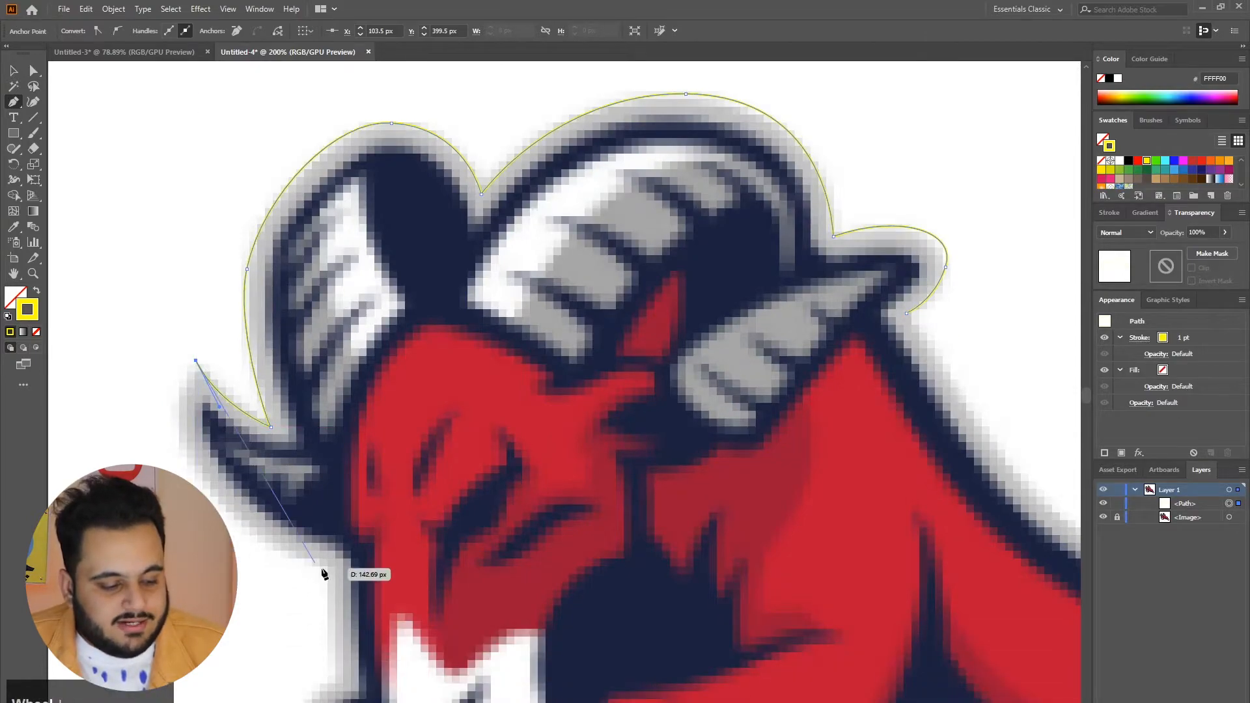
{"action": "left_click_drag", "start_coordinate": [327, 563], "coordinate": [522, 617]}
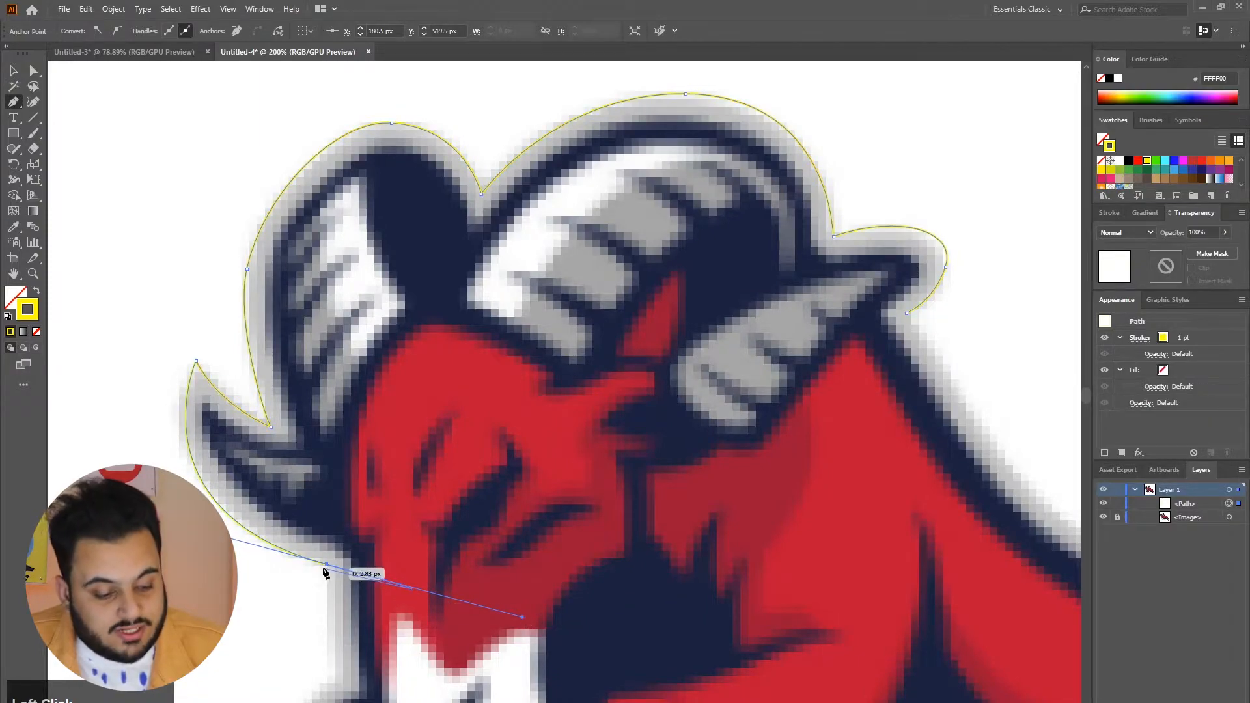
{"action": "left_click", "coordinate": [326, 565]}
{"action": "scroll", "coordinate": [313, 520], "scroll_direction": "down", "scroll_amount": 3}
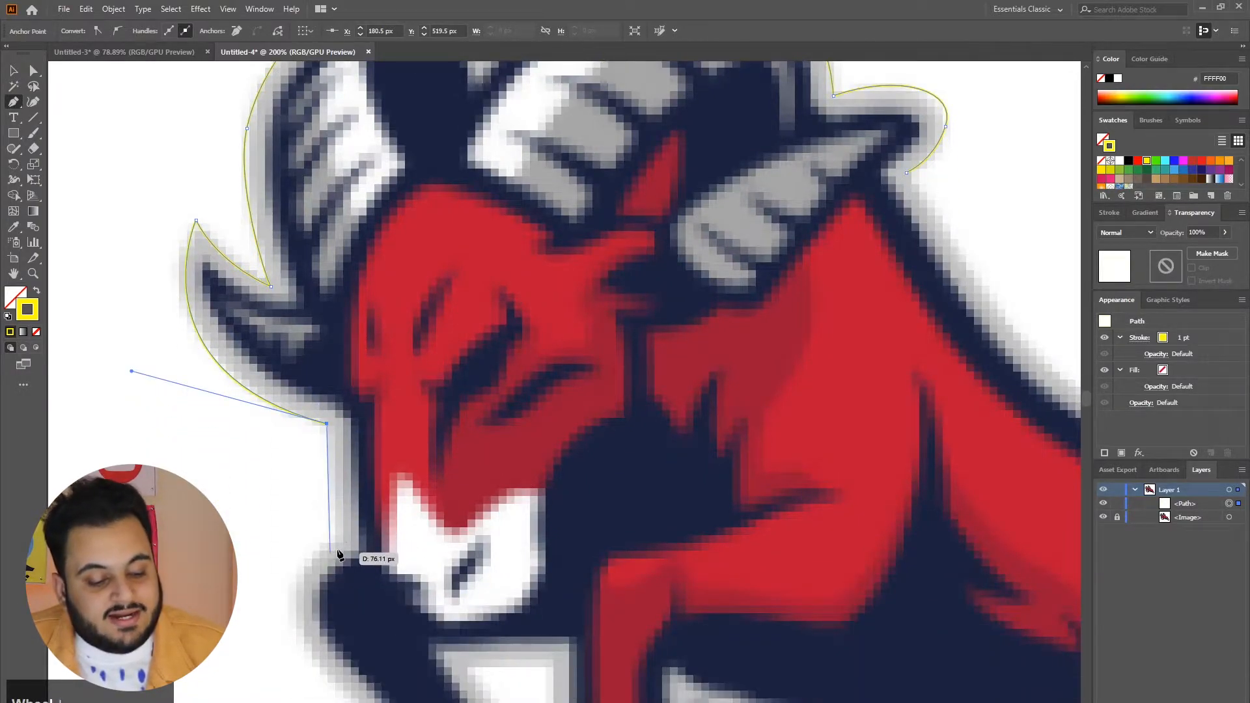
{"action": "left_click_drag", "start_coordinate": [342, 545], "coordinate": [368, 592]}
{"action": "left_click", "coordinate": [342, 545]}
Curve the path around the raised foreleg's knee and follow its outer edge down to the front hoof
{"action": "scroll", "coordinate": [338, 547], "scroll_direction": "down", "scroll_amount": 2}
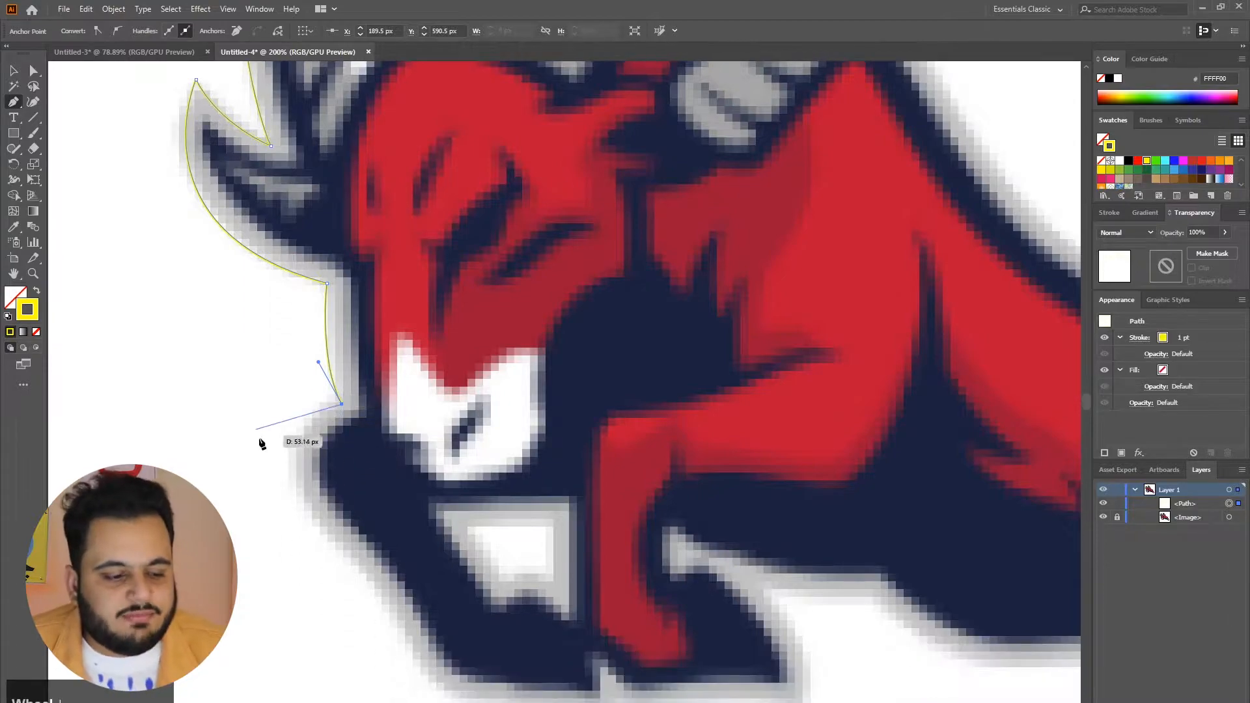
{"action": "left_click", "coordinate": [289, 470]}
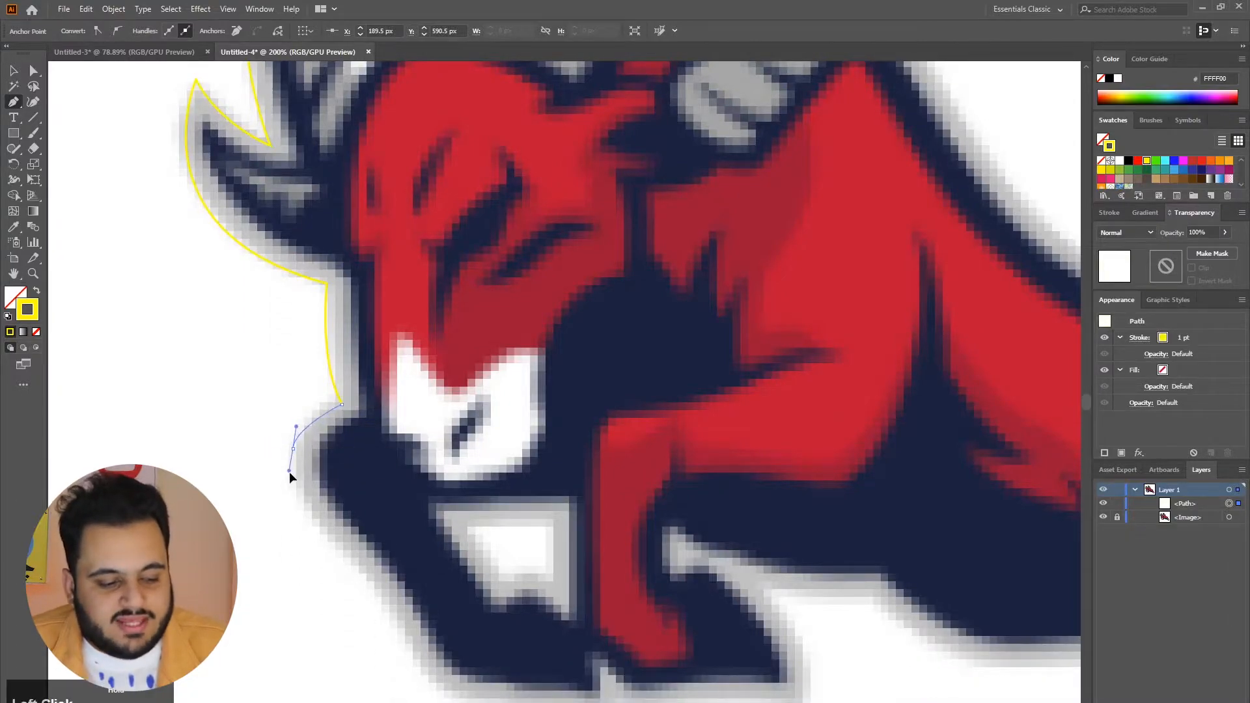
{"action": "left_click_drag", "start_coordinate": [281, 491], "coordinate": [281, 493]}
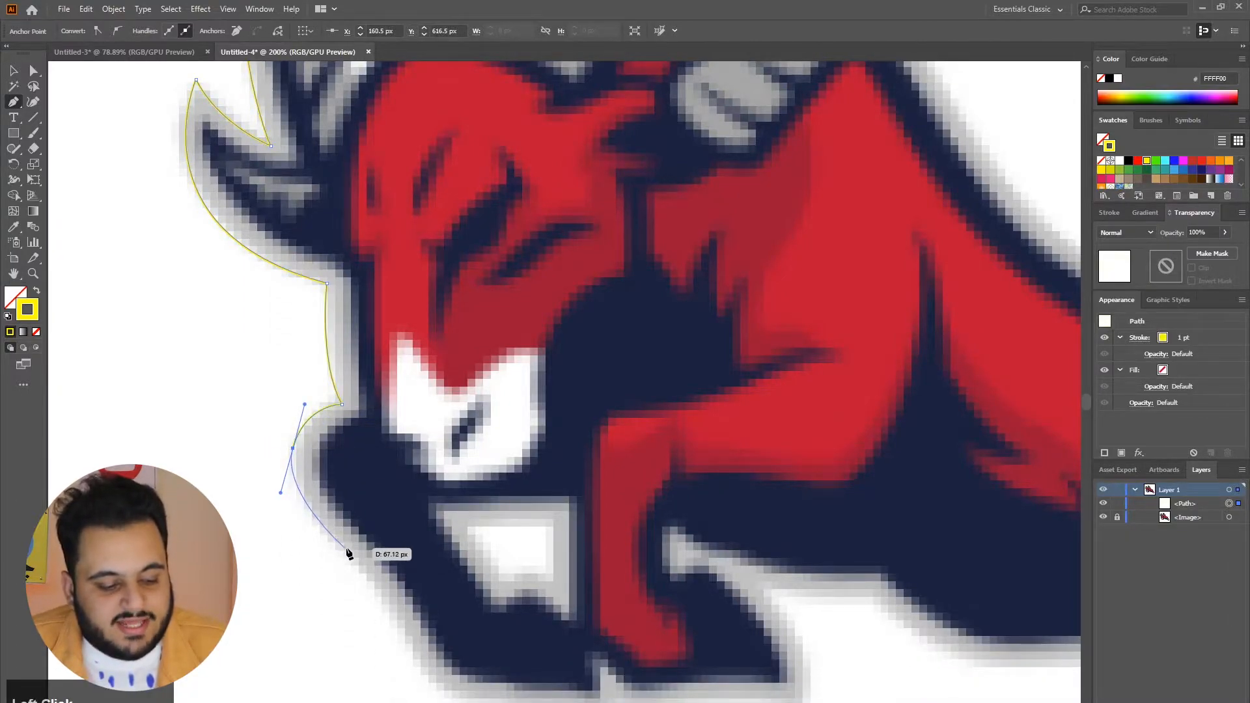
{"action": "left_click_drag", "start_coordinate": [358, 562], "coordinate": [377, 585]}
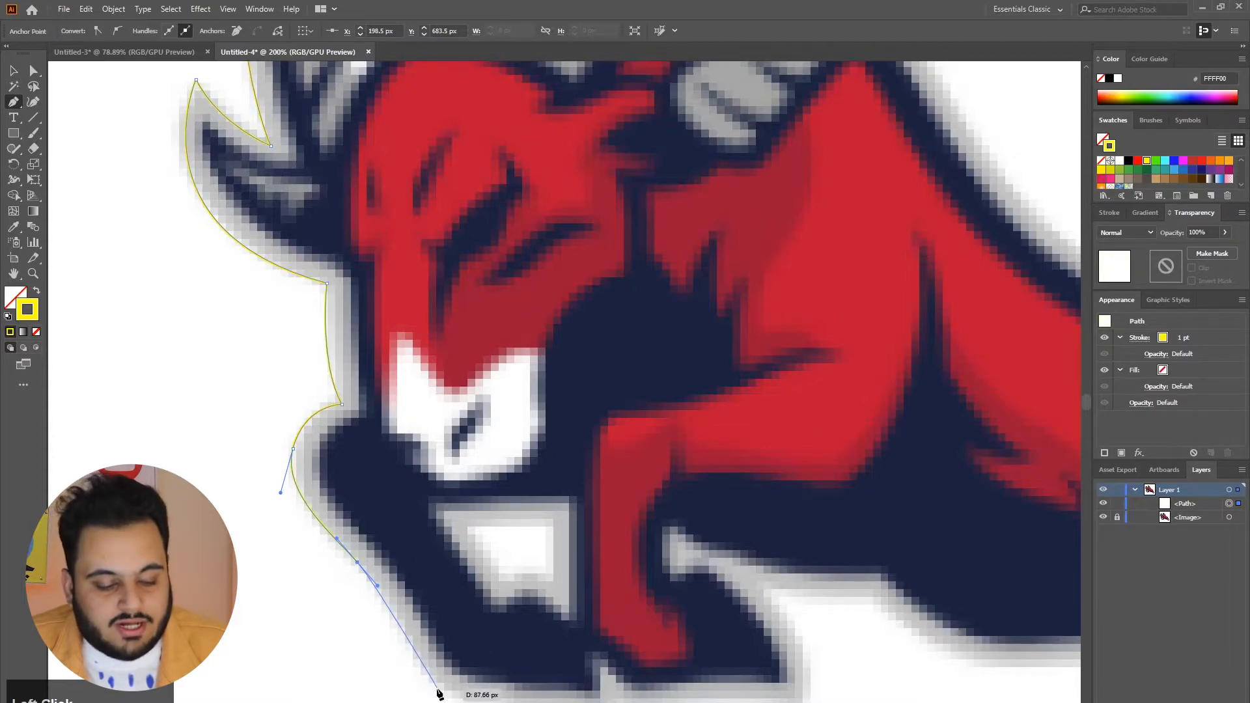
{"action": "left_click_drag", "start_coordinate": [433, 685], "coordinate": [455, 702]}
Trace the first front hoof's bottom edge to a corner point and run the path up into the notch between the front hooves
{"action": "scroll", "coordinate": [615, 693], "scroll_direction": "down", "scroll_amount": 2}
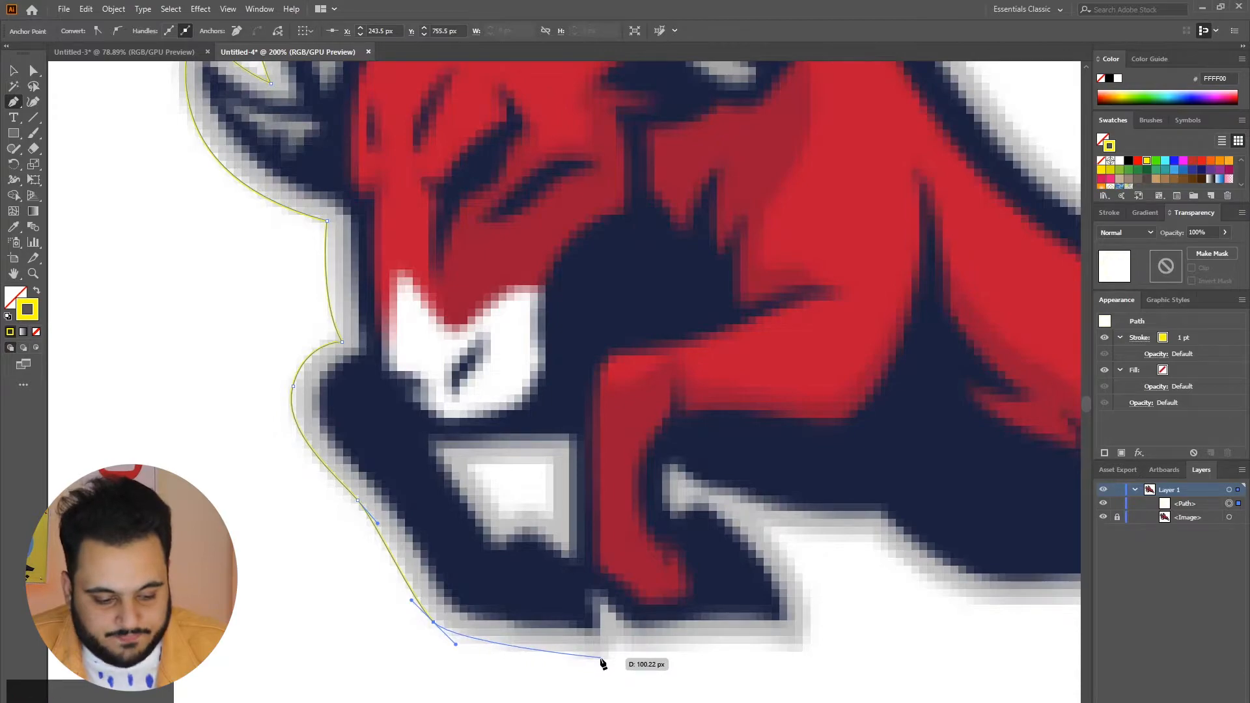
{"action": "scroll", "coordinate": [558, 662], "scroll_direction": "down", "scroll_amount": 2, "text": "alt"}
{"action": "scroll", "coordinate": [545, 674], "scroll_direction": "up", "scroll_amount": 4, "text": "alt"}
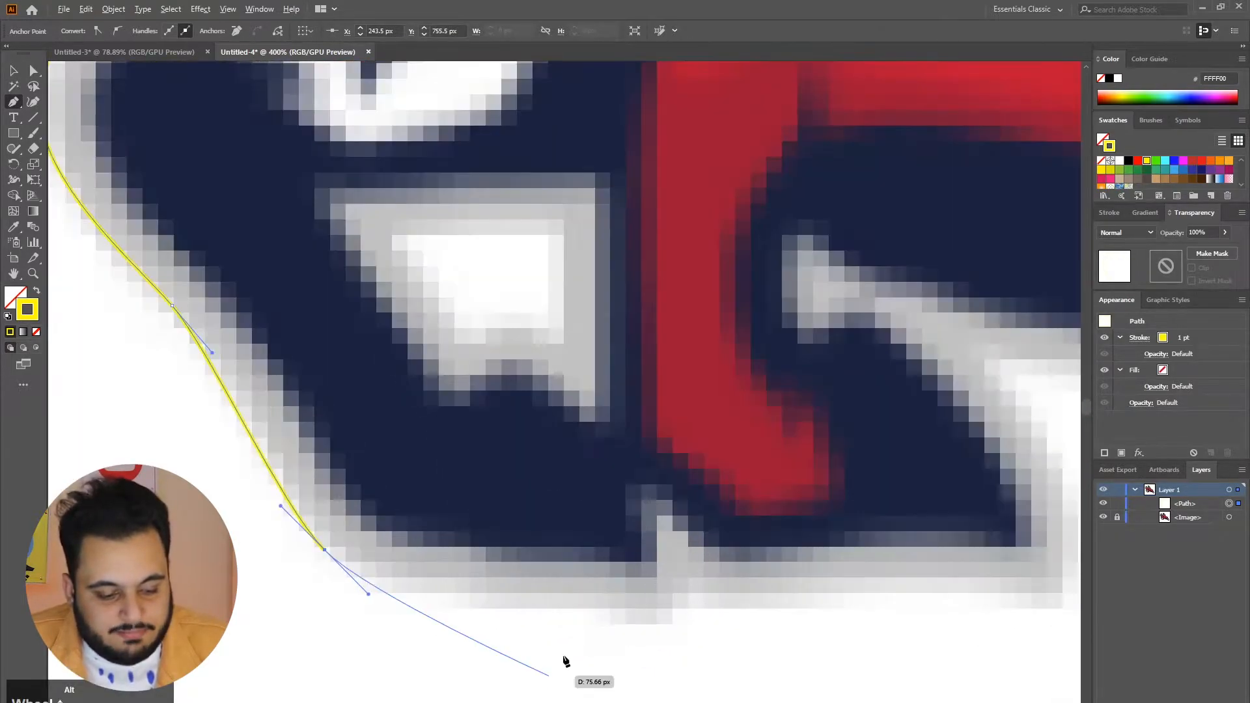
{"action": "left_click_drag", "start_coordinate": [662, 622], "coordinate": [767, 649]}
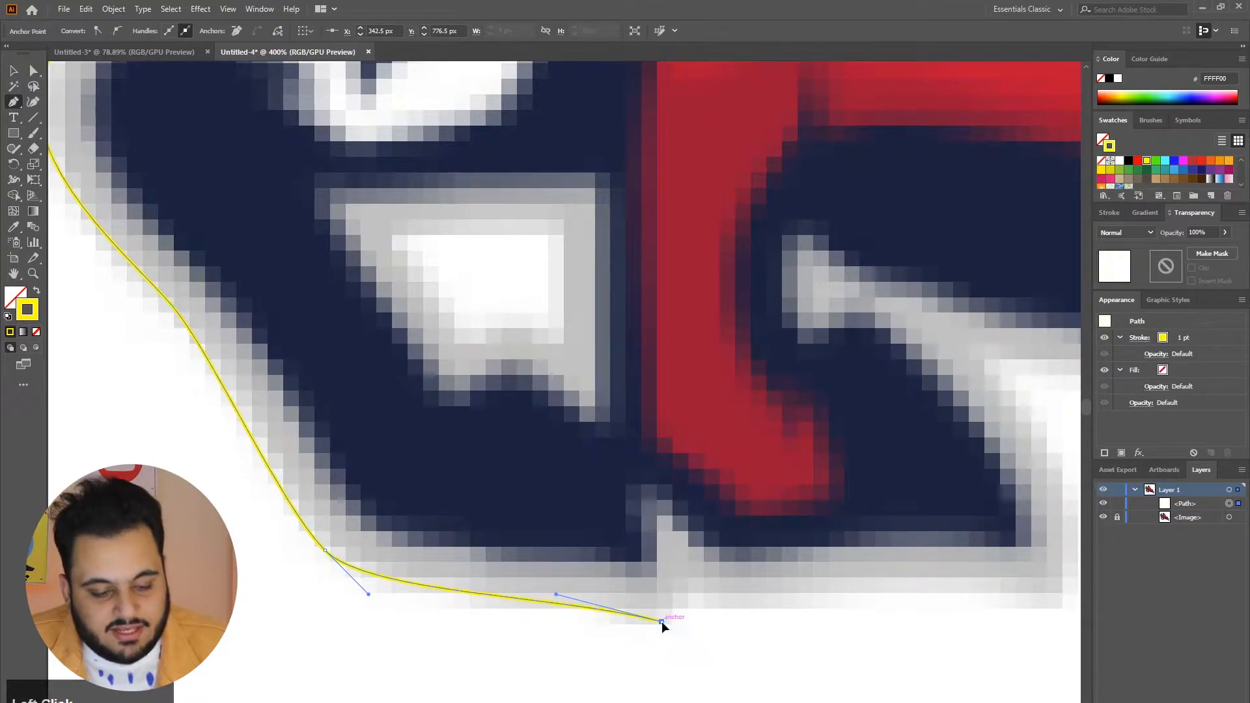
{"action": "left_click_drag", "start_coordinate": [677, 575], "coordinate": [673, 544]}
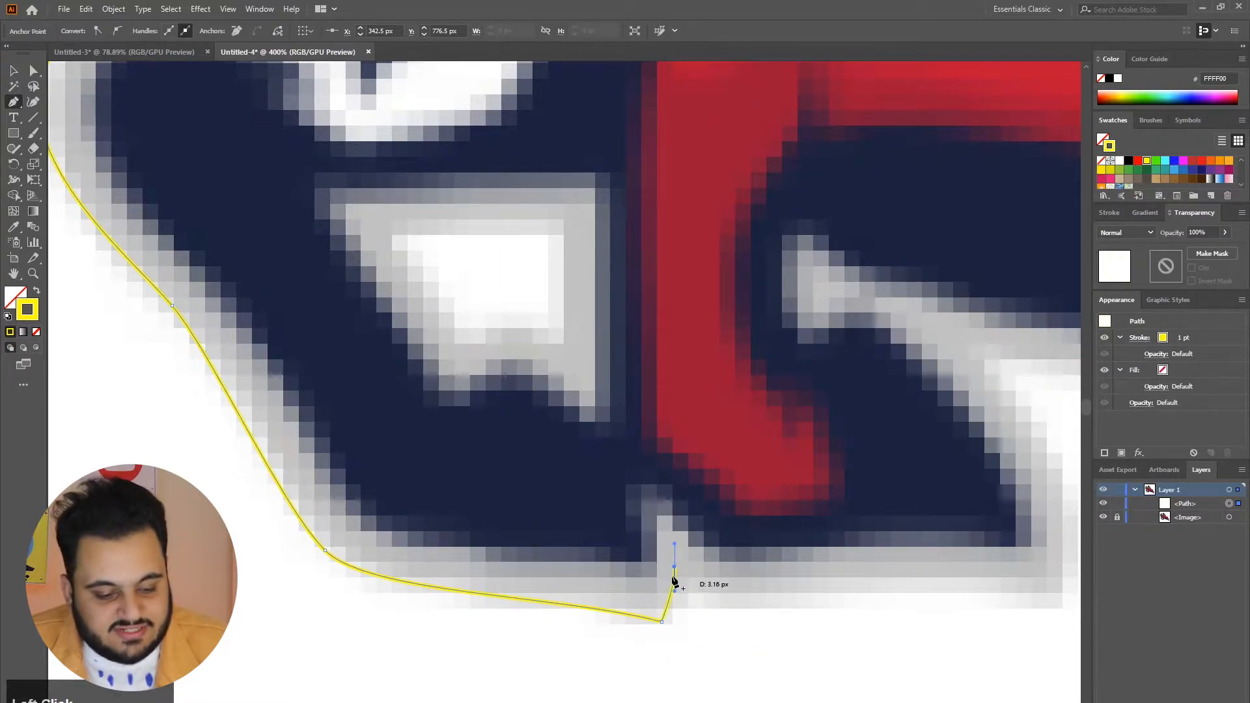
Continue the path from the notch along the second front hoof's bottom edge to its outer corner
{"action": "scroll", "coordinate": [654, 575], "scroll_direction": "down", "scroll_amount": 6}
{"action": "scroll", "coordinate": [681, 569], "scroll_direction": "up", "scroll_amount": 6}
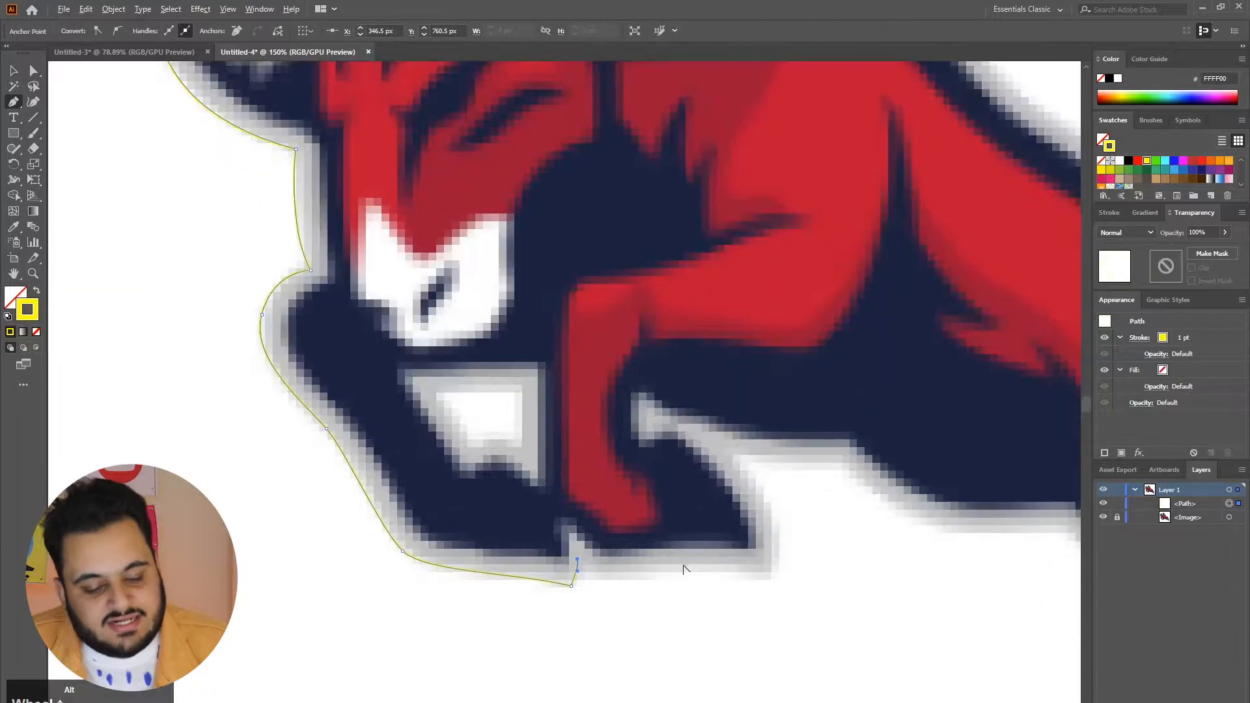
{"action": "left_click", "coordinate": [608, 571], "text": "ctrl"}
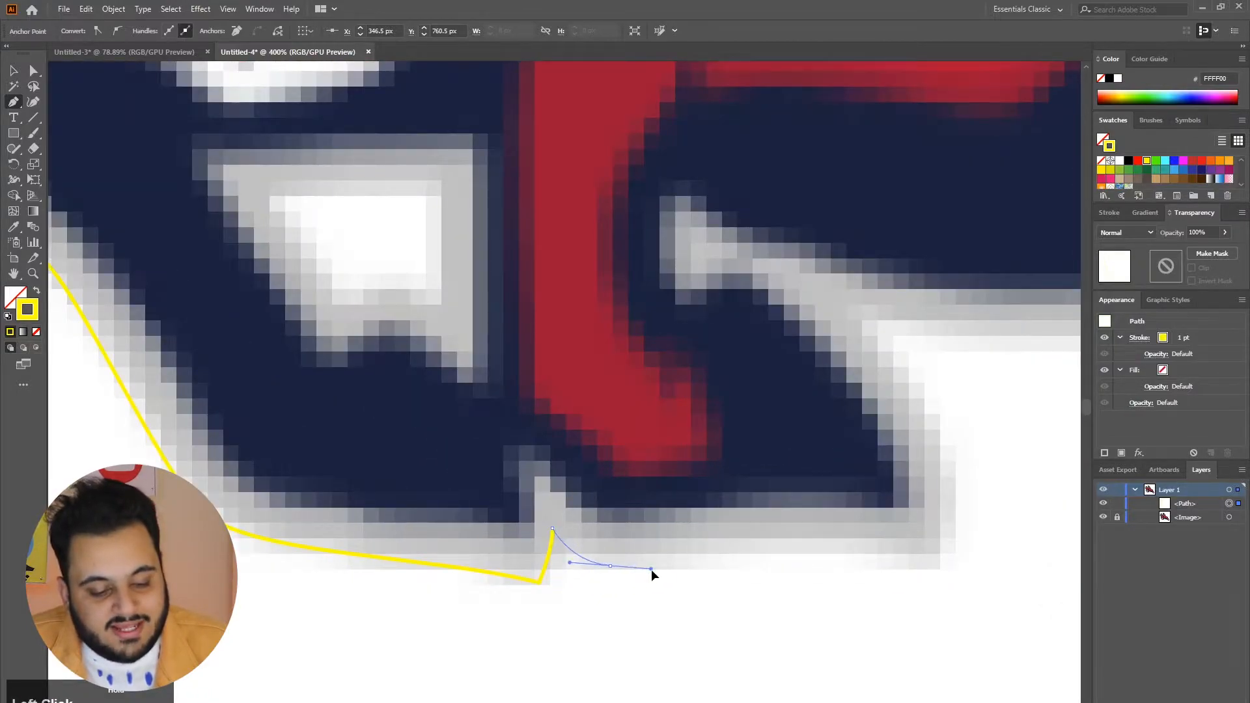
{"action": "left_click_drag", "start_coordinate": [651, 569], "coordinate": [651, 569]}
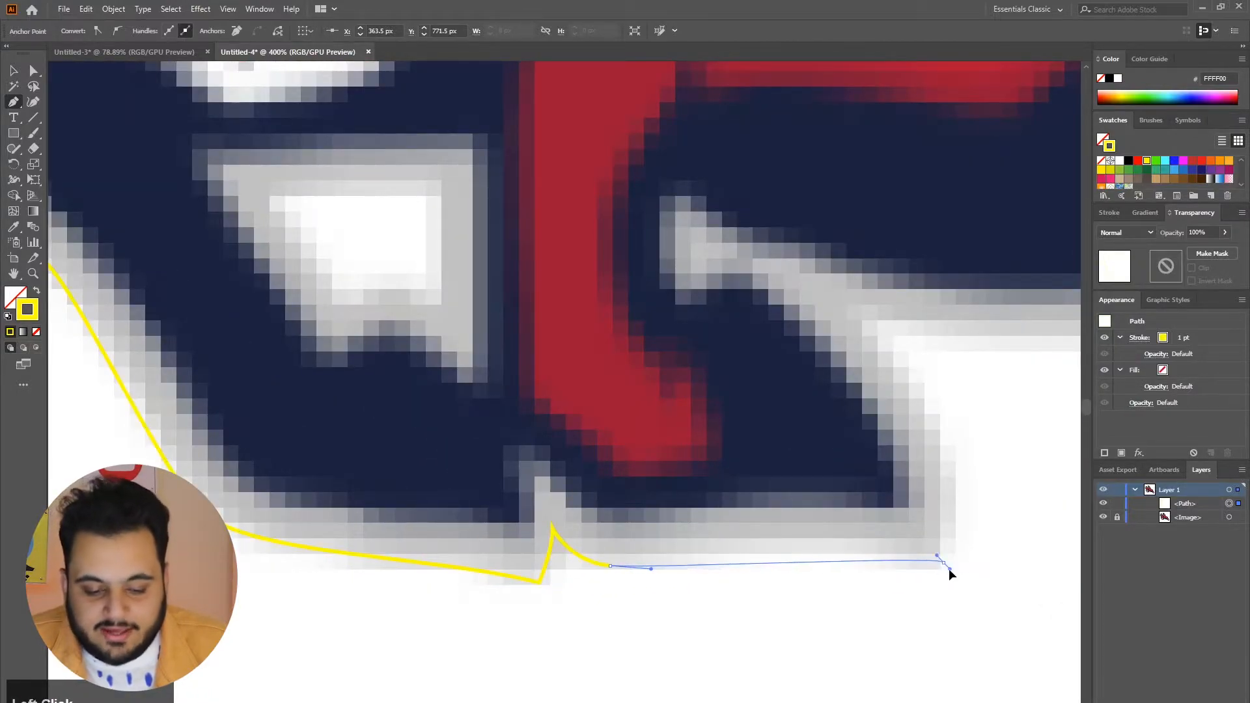
{"action": "left_click_drag", "start_coordinate": [944, 562], "coordinate": [1022, 584]}
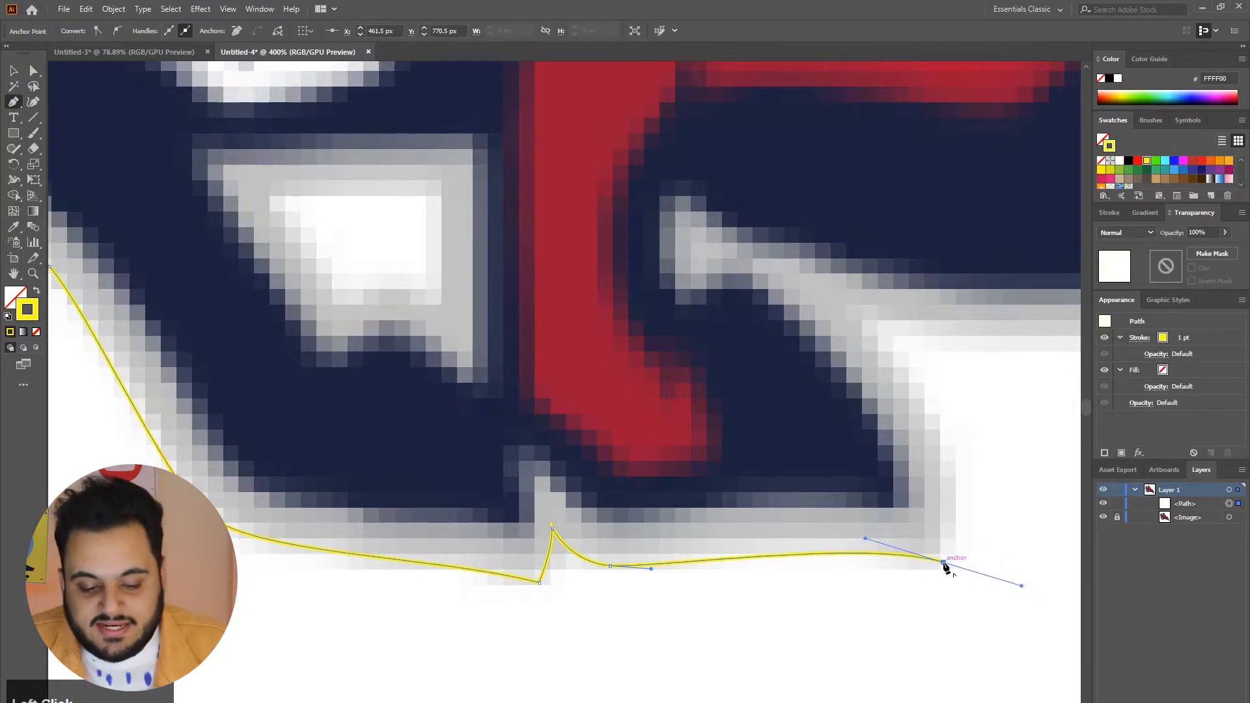
Trace the second front hoof's rear edge up to the inner corner beneath the belly, ending in a corner point
{"action": "scroll", "coordinate": [937, 528], "scroll_direction": "down", "scroll_amount": 2}
{"action": "scroll", "coordinate": [936, 465], "scroll_direction": "up", "scroll_amount": 1}
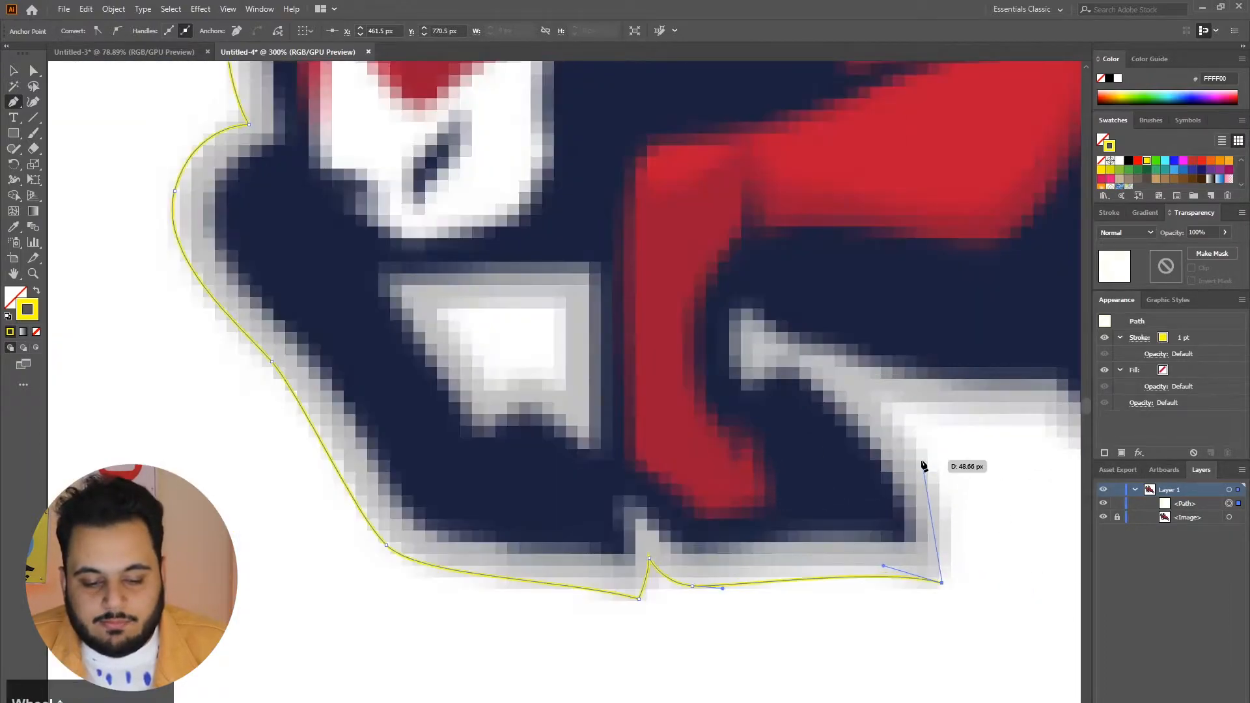
{"action": "left_click_drag", "start_coordinate": [922, 459], "coordinate": [914, 455]}
{"action": "left_click_drag", "start_coordinate": [883, 413], "coordinate": [877, 407]}
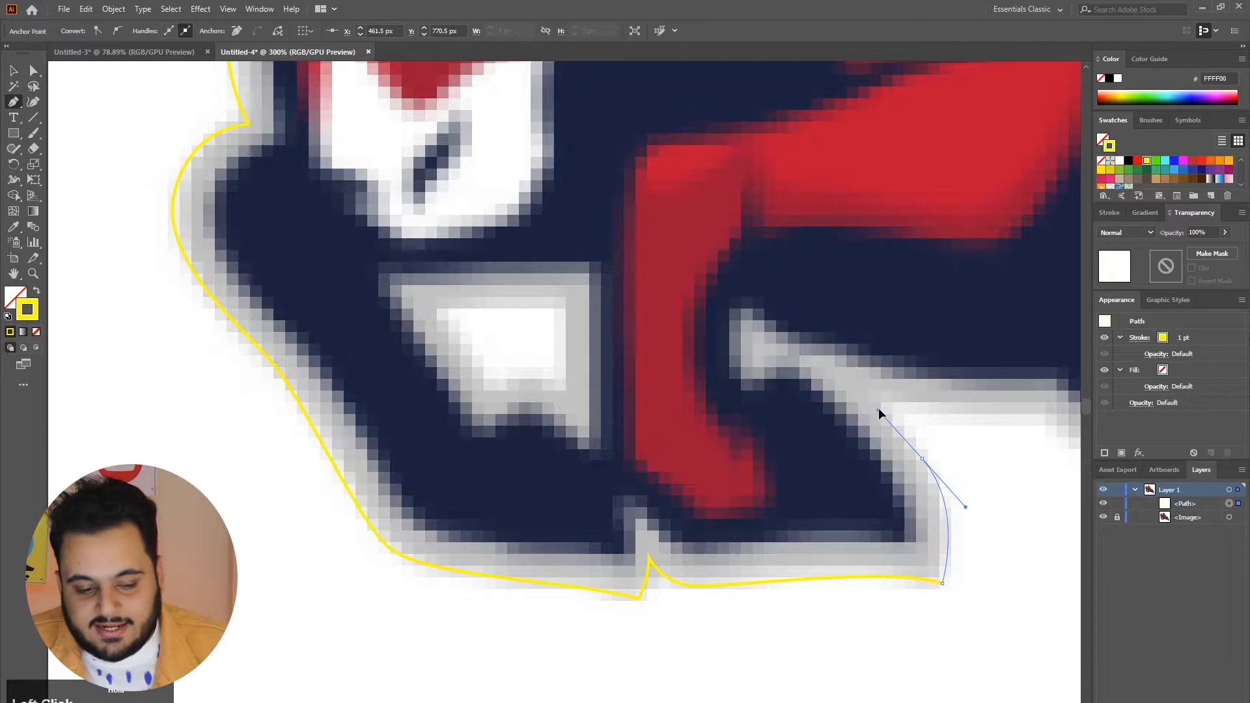
{"action": "left_click", "coordinate": [871, 396]}
Trace the belly outline from the front leg's inner corner to where the hind leg begins
{"action": "scroll", "coordinate": [871, 396], "scroll_direction": "down", "scroll_amount": 2}
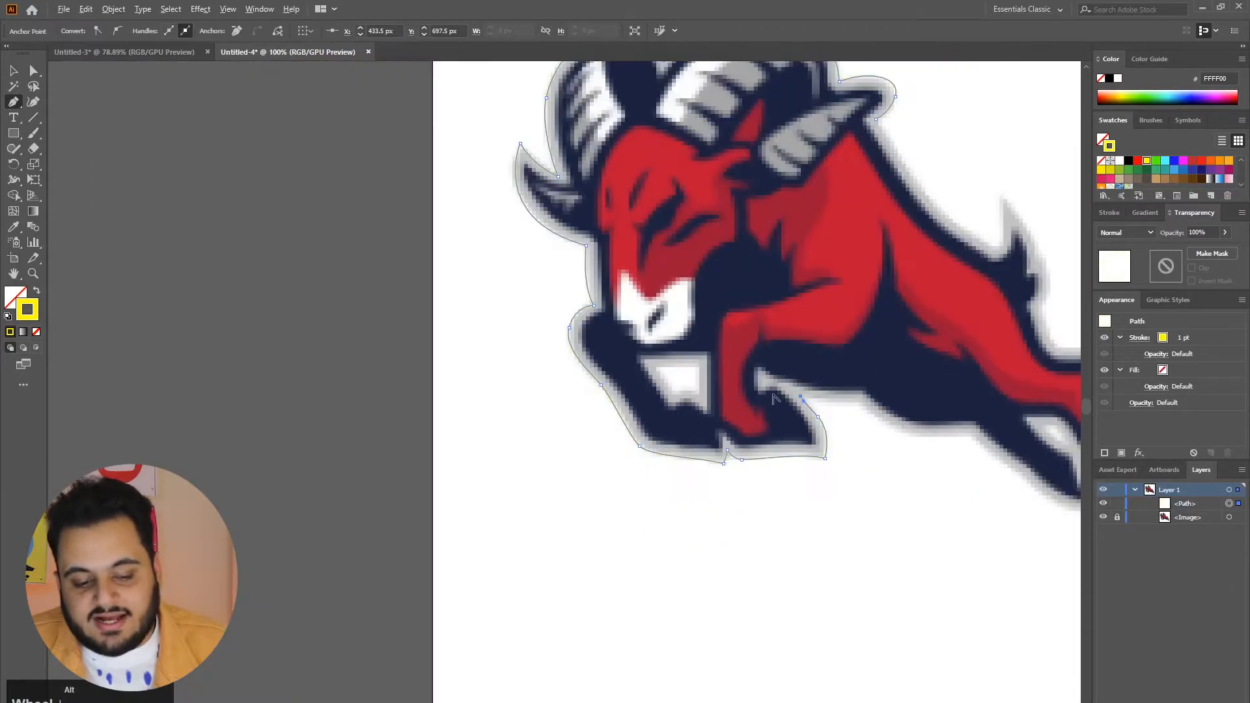
{"action": "scroll", "coordinate": [865, 404], "scroll_direction": "up", "scroll_amount": 2}
{"action": "left_click_drag", "start_coordinate": [725, 413], "coordinate": [795, 394]}
{"action": "scroll", "coordinate": [727, 417], "scroll_direction": "down", "scroll_amount": 2}
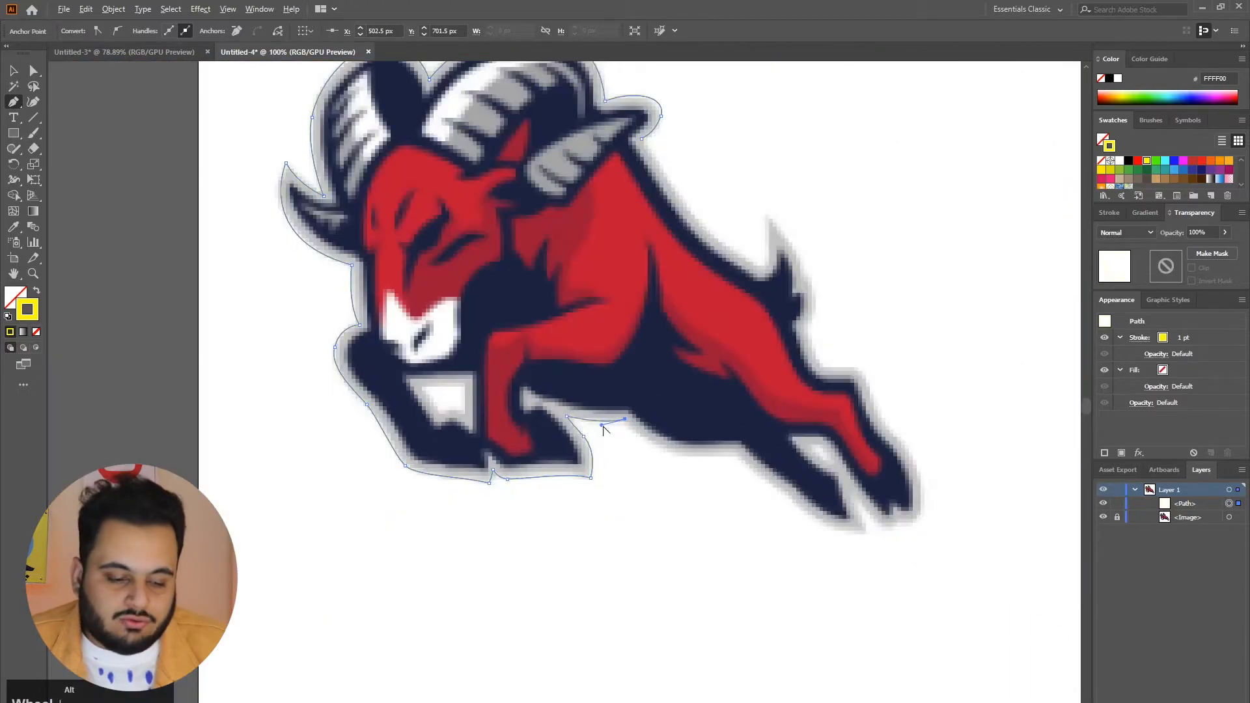
{"action": "scroll", "coordinate": [651, 423], "scroll_direction": "up", "scroll_amount": 2}
{"action": "left_click_drag", "start_coordinate": [592, 469], "coordinate": [690, 469]}
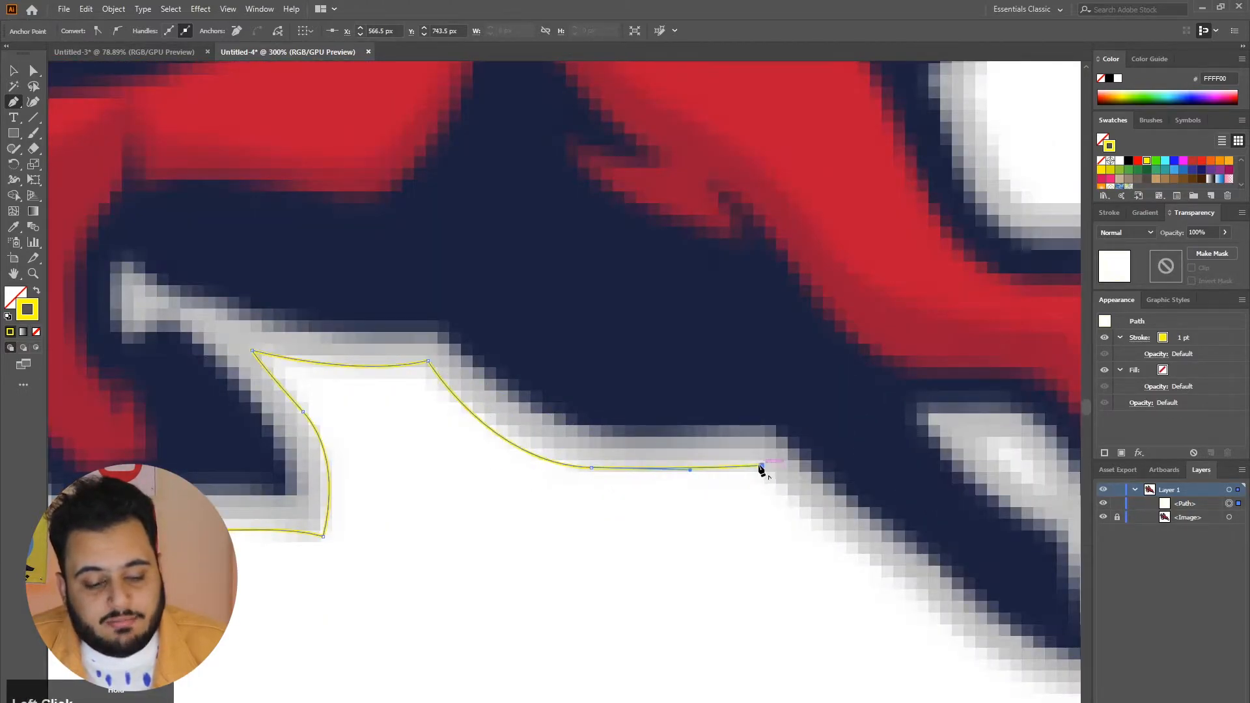
Trace the lower hind leg's underside down to the tip of its hoof
{"action": "scroll", "coordinate": [759, 468], "scroll_direction": "down", "scroll_amount": 2}
{"action": "scroll", "coordinate": [627, 497], "scroll_direction": "up", "scroll_amount": 2}
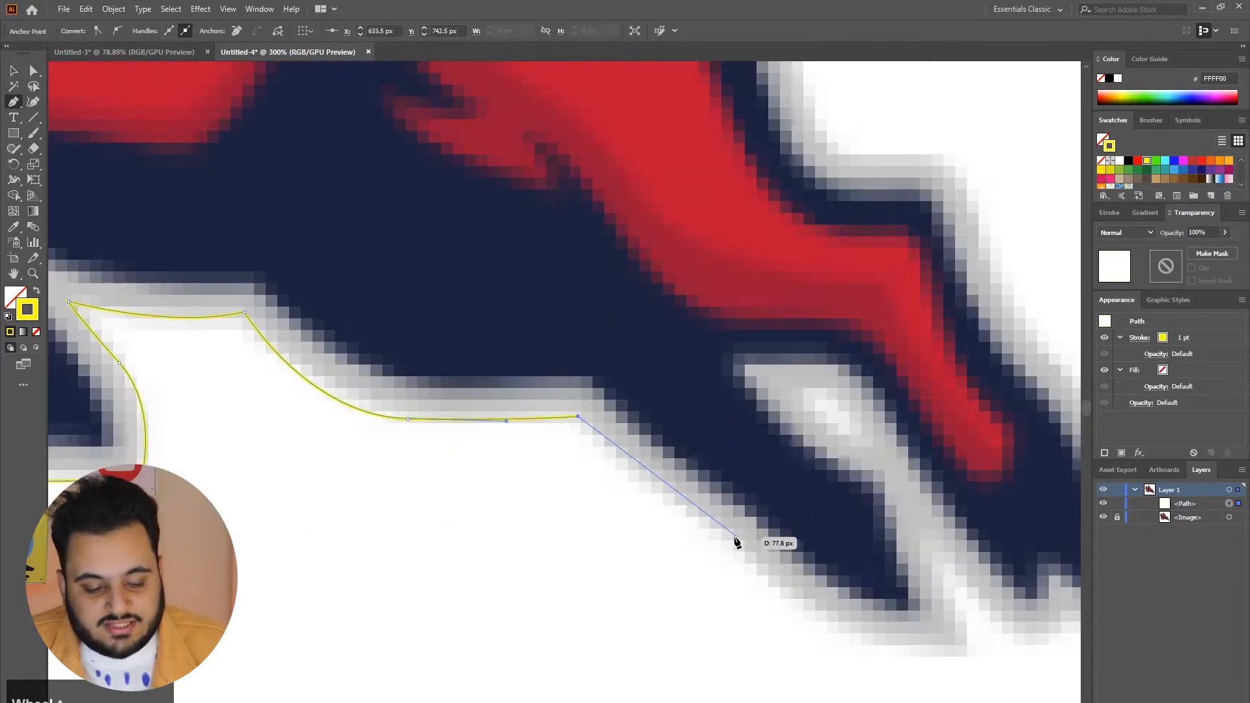
{"action": "left_click_drag", "start_coordinate": [733, 536], "coordinate": [791, 561]}
{"action": "scroll", "coordinate": [740, 547], "scroll_direction": "down", "scroll_amount": 2}
{"action": "left_click_drag", "start_coordinate": [870, 635], "coordinate": [734, 535]}
{"action": "scroll", "coordinate": [733, 585], "scroll_direction": "down", "scroll_amount": 1}
{"action": "scroll", "coordinate": [733, 585], "scroll_direction": "up", "scroll_amount": 2}
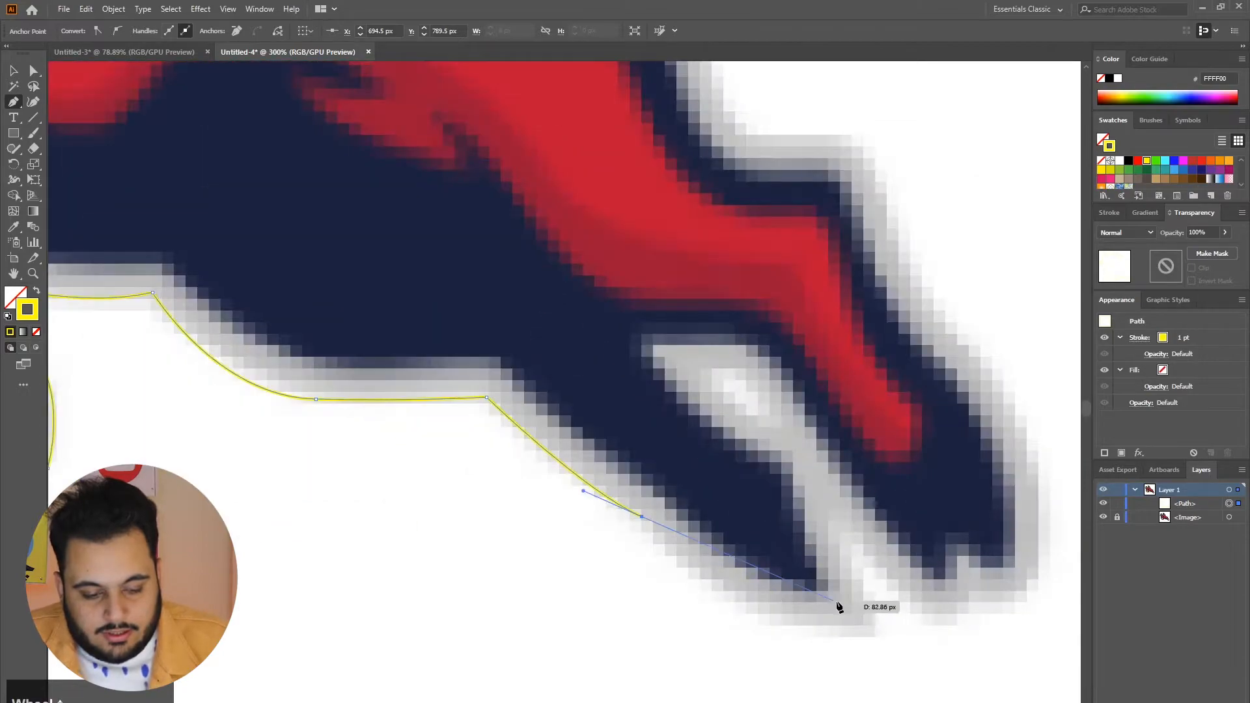
{"action": "left_click_drag", "start_coordinate": [871, 632], "coordinate": [1019, 654]}
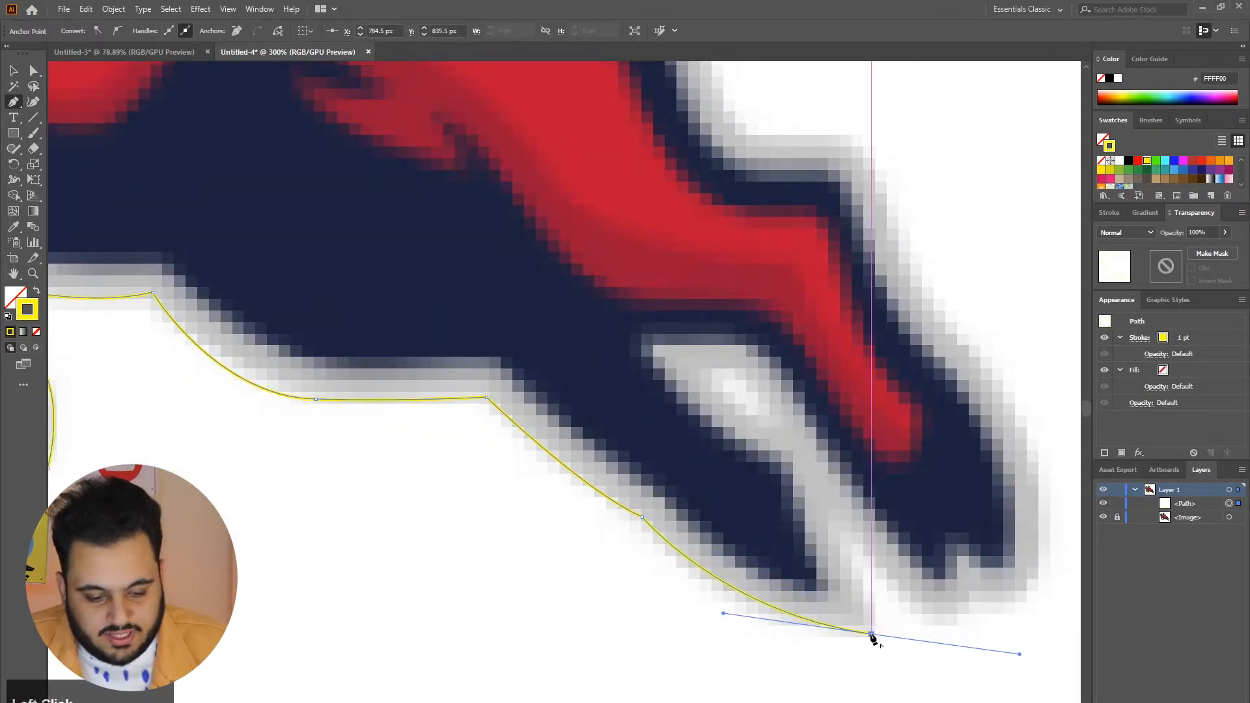
Run the path up into the gap between the hind legs and along the underside of the other hind hoof
{"action": "left_click_drag", "start_coordinate": [871, 634], "coordinate": [826, 523]}
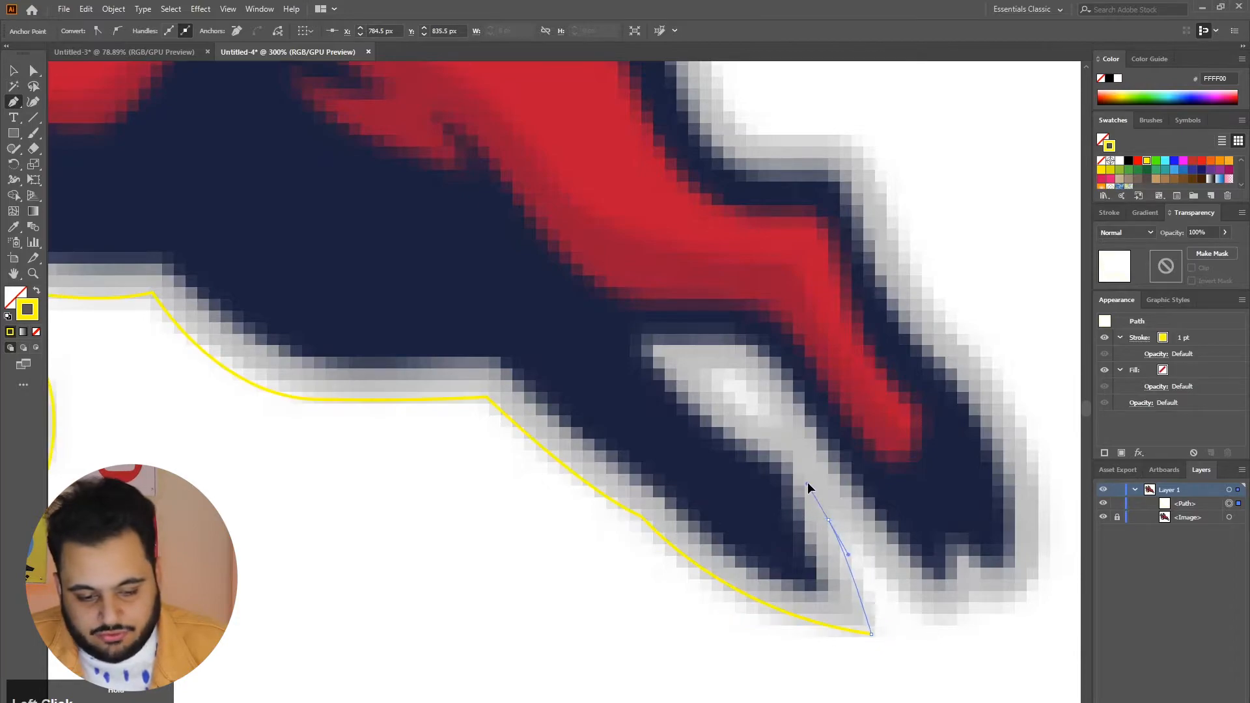
{"action": "left_click_drag", "start_coordinate": [807, 482], "coordinate": [807, 483]}
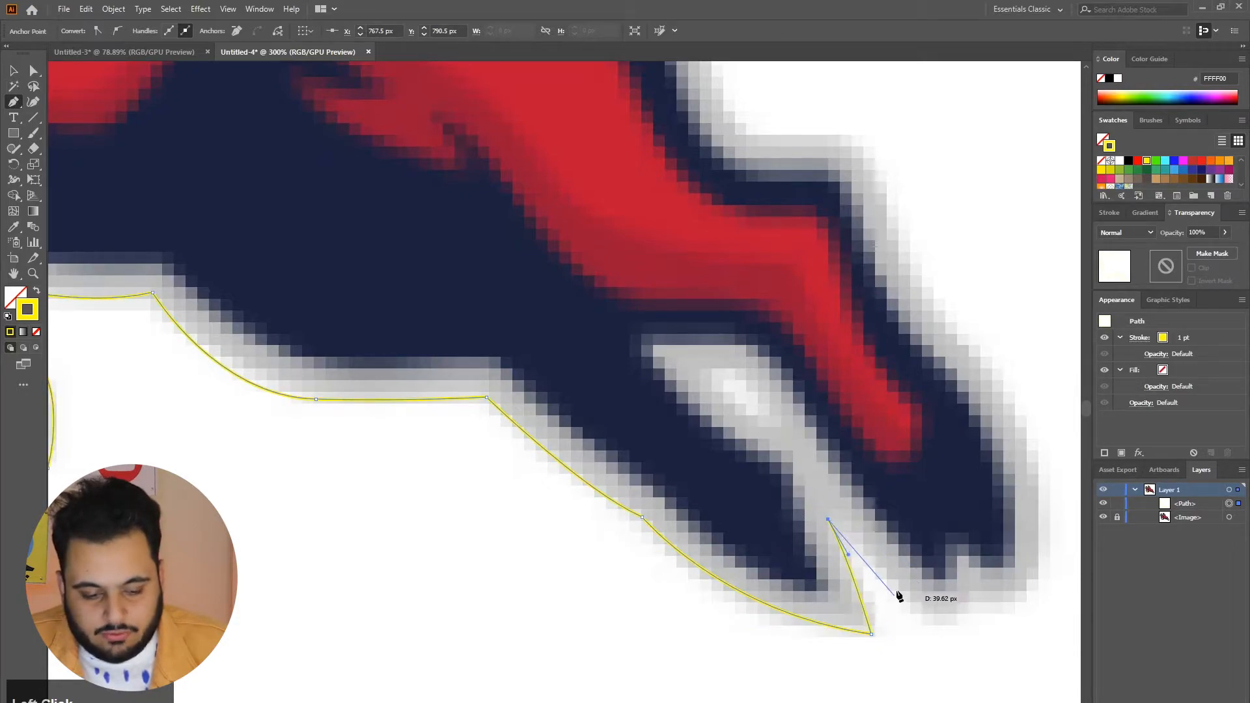
{"action": "mouse_move", "coordinate": [897, 590]}
{"action": "left_mouse_down"}
{"action": "mouse_move", "coordinate": [914, 618]}
{"action": "mouse_move", "coordinate": [978, 571]}
{"action": "left_mouse_up"}
{"action": "left_click", "coordinate": [966, 601]}
Curve the path around the outer side of the upper hind hoof and up to the lower part of the leg
{"action": "scroll", "coordinate": [951, 602], "scroll_direction": "down", "scroll_amount": 2}
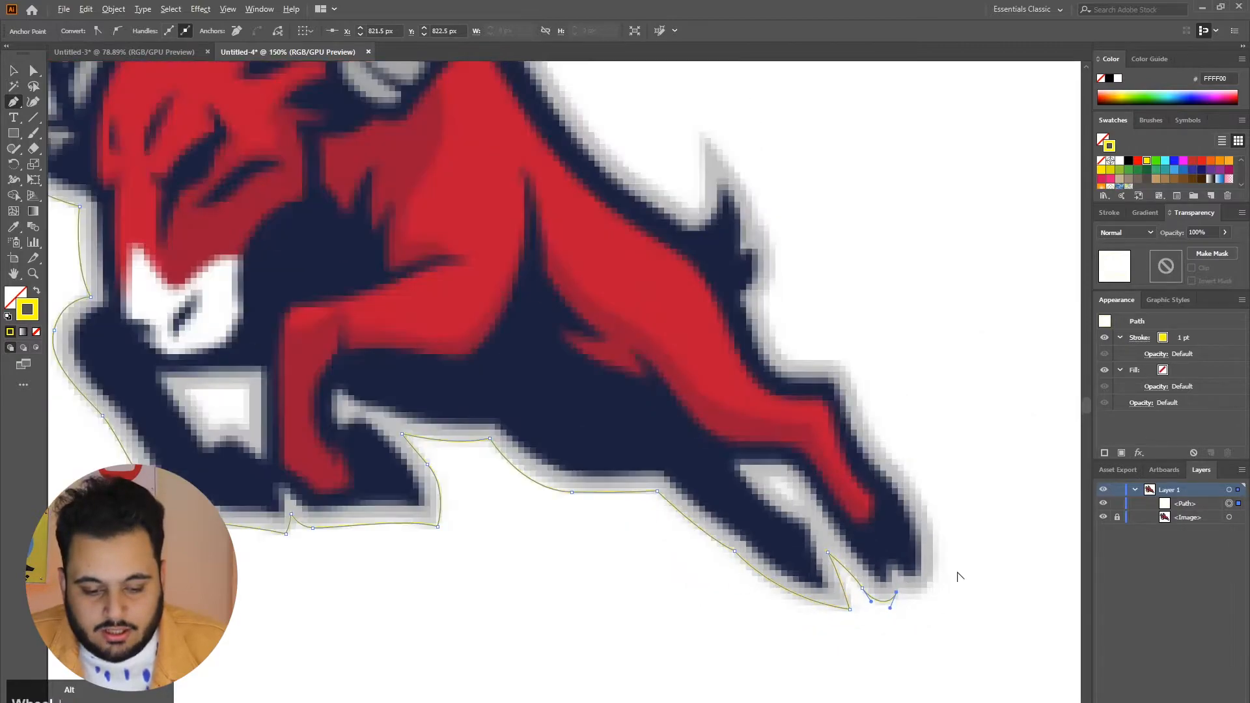
{"action": "scroll", "coordinate": [958, 577], "scroll_direction": "up", "scroll_amount": 2}
{"action": "left_click", "coordinate": [929, 536]}
{"action": "mouse_move", "coordinate": [932, 447]}
{"action": "left_mouse_down"}
{"action": "mouse_move", "coordinate": [926, 409]}
{"action": "mouse_move", "coordinate": [923, 448]}
{"action": "left_mouse_up"}
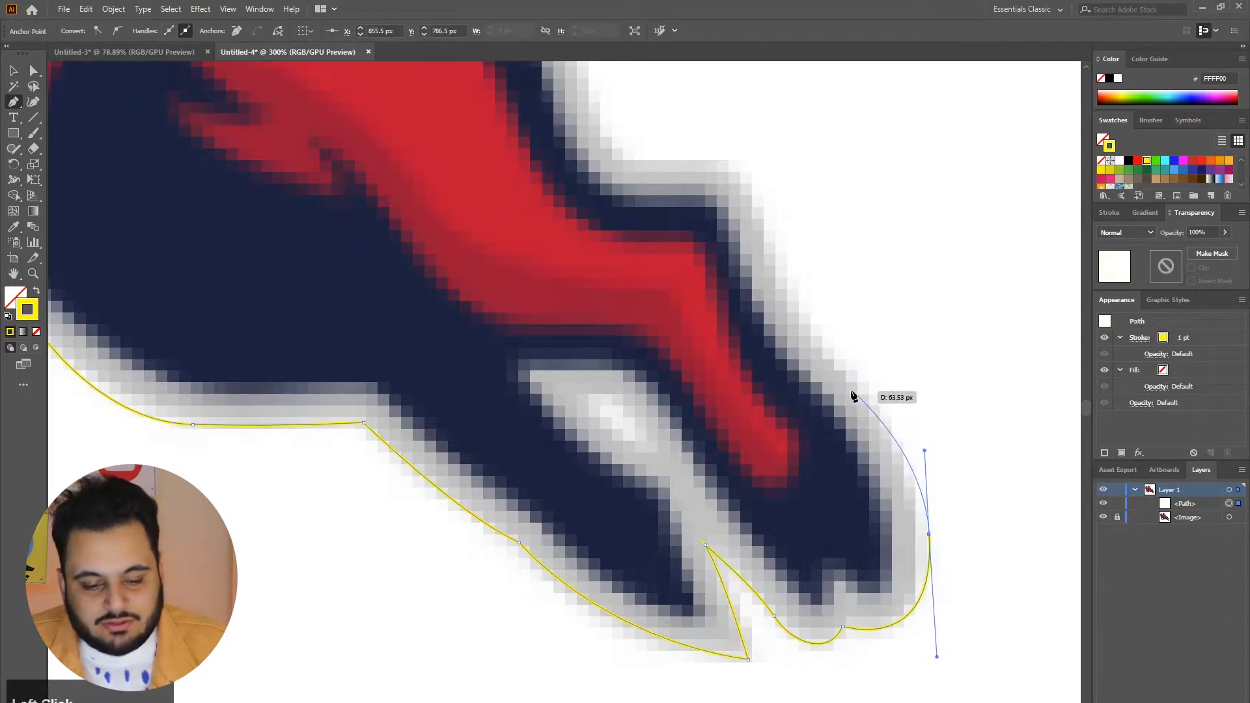
{"action": "left_click_drag", "start_coordinate": [840, 366], "coordinate": [818, 340]}
Trace the upper hind leg's outer edge to the hock, shorten the curve handle, and place a corner point there
{"action": "left_click_drag", "start_coordinate": [741, 224], "coordinate": [754, 207]}
{"action": "left_click_drag", "start_coordinate": [739, 148], "coordinate": [741, 147]}
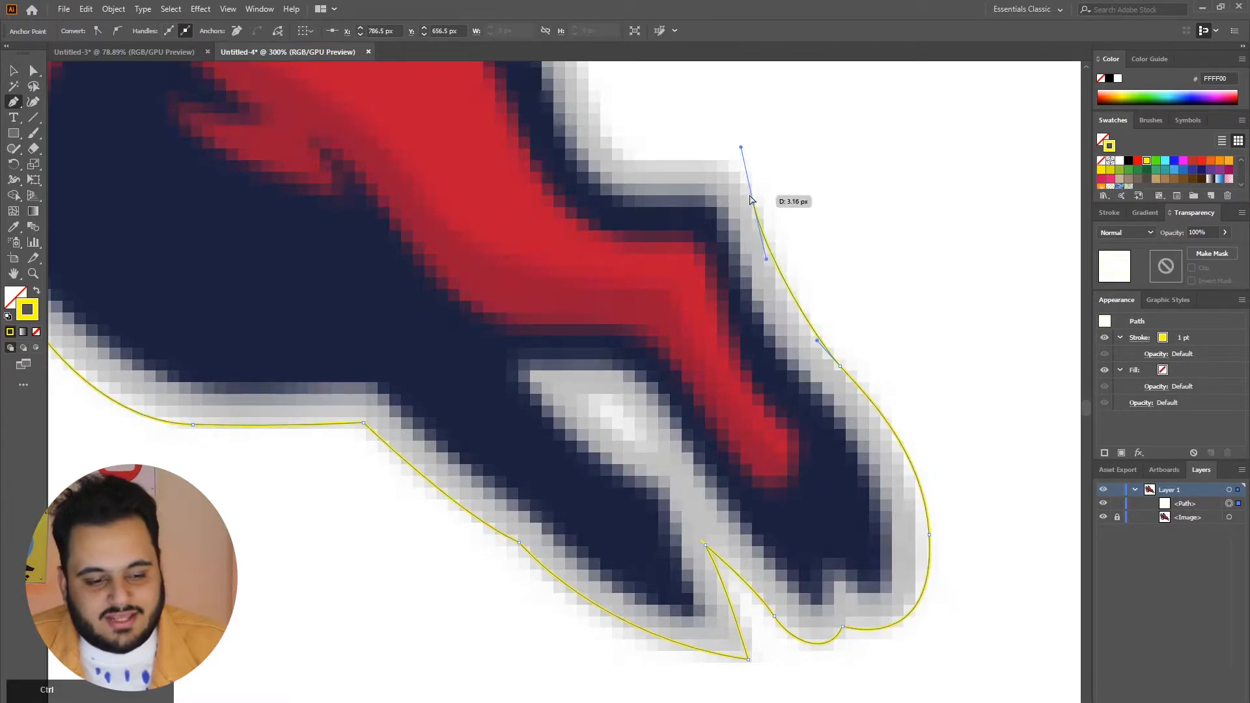
{"action": "mouse_move", "coordinate": [751, 199]}
{"action": "left_mouse_down"}
{"action": "mouse_move", "coordinate": [739, 165]}
{"action": "mouse_move", "coordinate": [751, 177]}
{"action": "left_mouse_up"}
{"action": "left_click", "coordinate": [743, 164]}
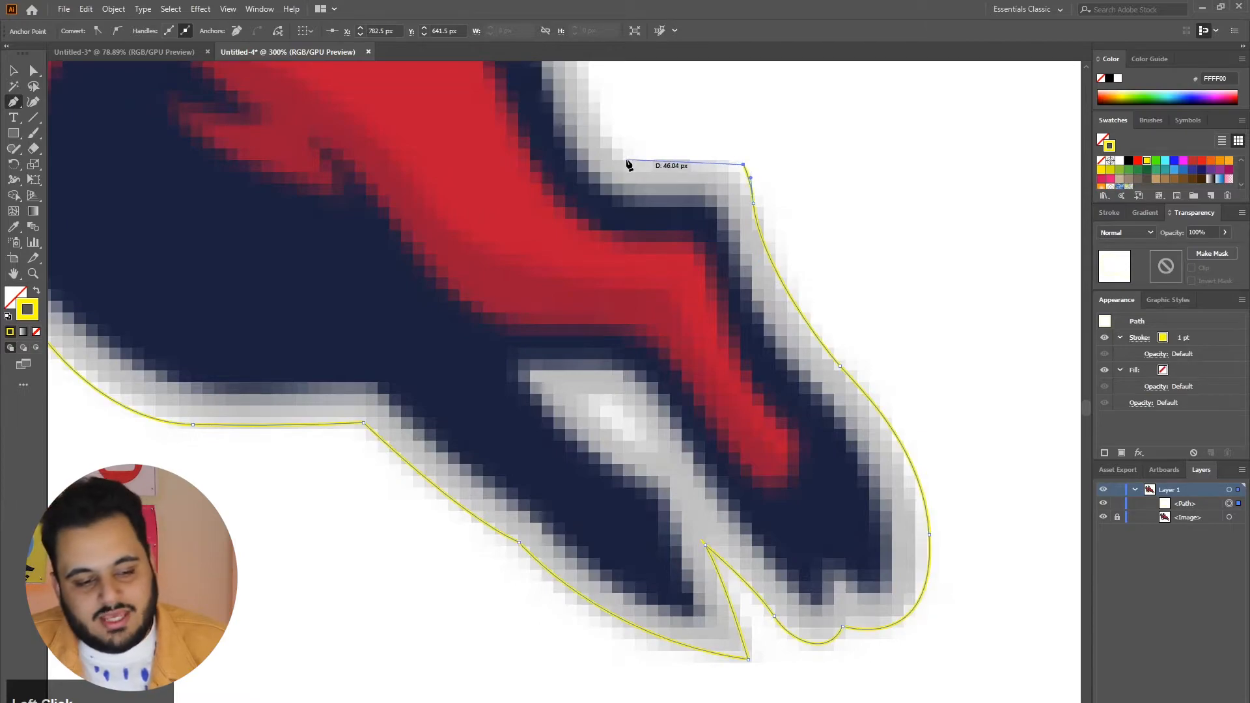
Continue the path from the hock along the back of the thigh to just below the tail
{"action": "left_click_drag", "start_coordinate": [623, 164], "coordinate": [600, 152]}
{"action": "scroll", "coordinate": [579, 145], "scroll_direction": "up", "scroll_amount": 5}
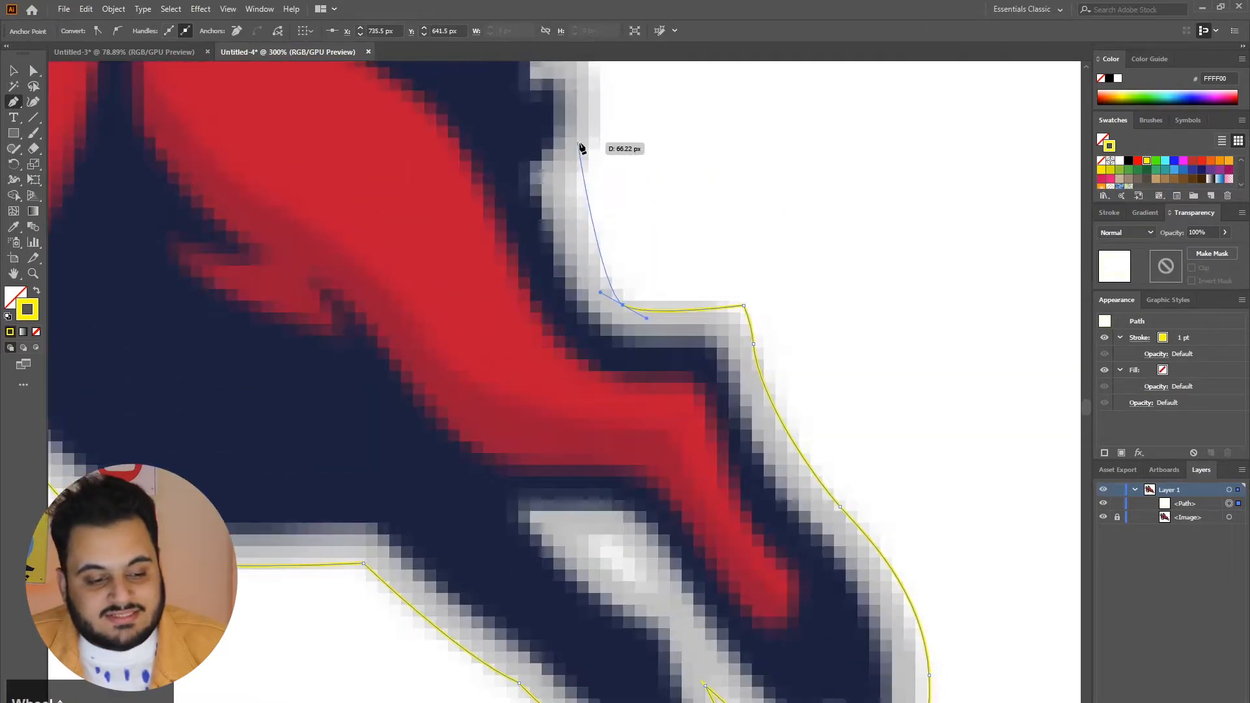
{"action": "left_click_drag", "start_coordinate": [576, 250], "coordinate": [592, 204]}
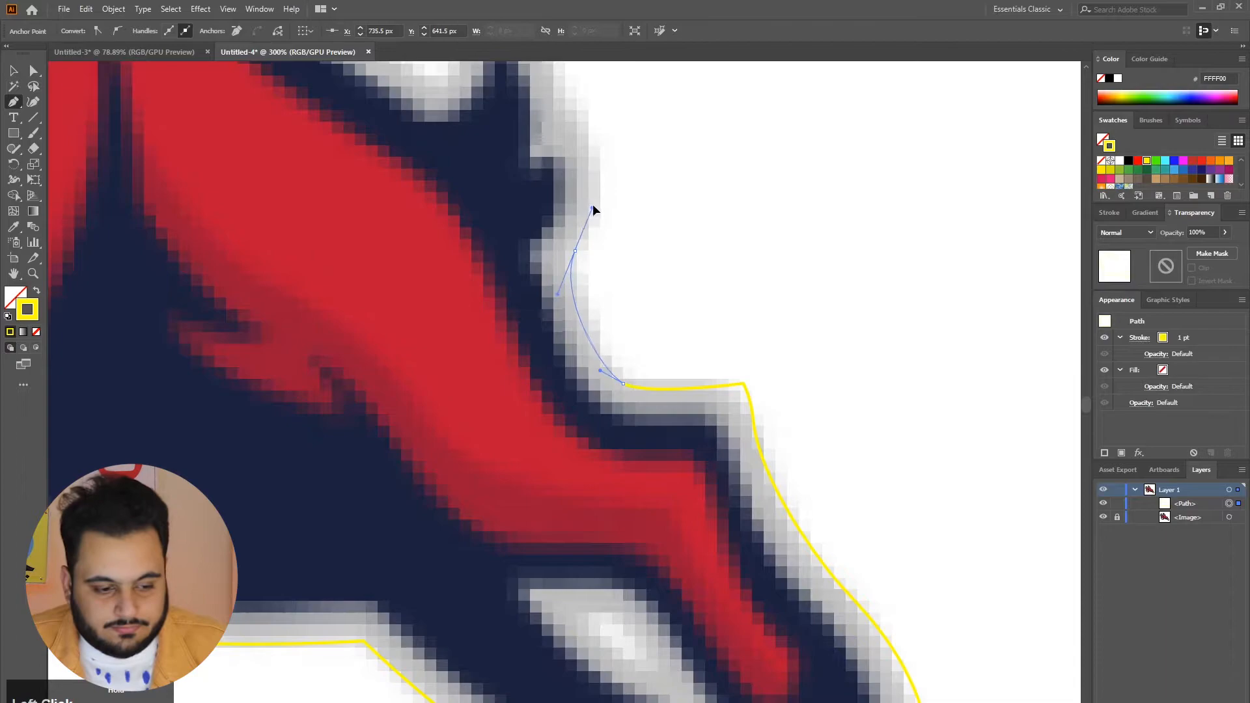
{"action": "scroll", "coordinate": [593, 201], "scroll_direction": "down", "scroll_amount": 6, "text": "alt"}
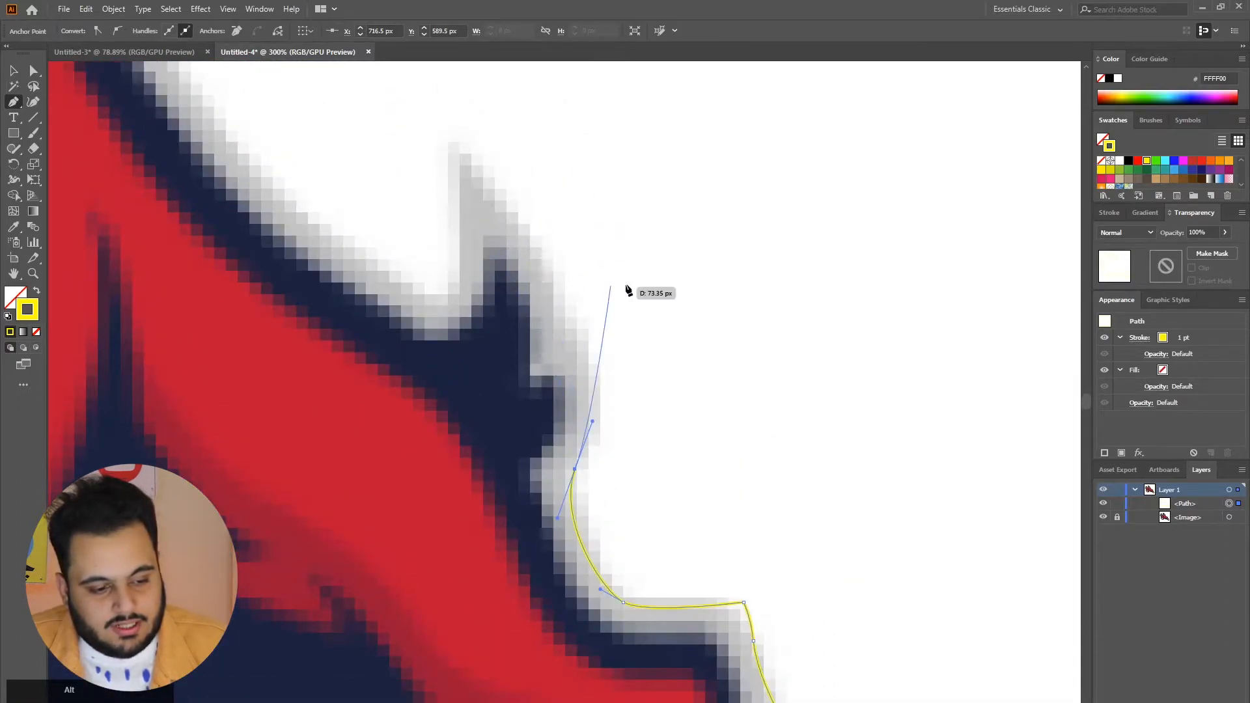
Trace the tail's outer grey border past the small tuft to the tip and down to the tail's base
{"action": "scroll", "coordinate": [587, 254], "scroll_direction": "up", "scroll_amount": 2, "text": "alt"}
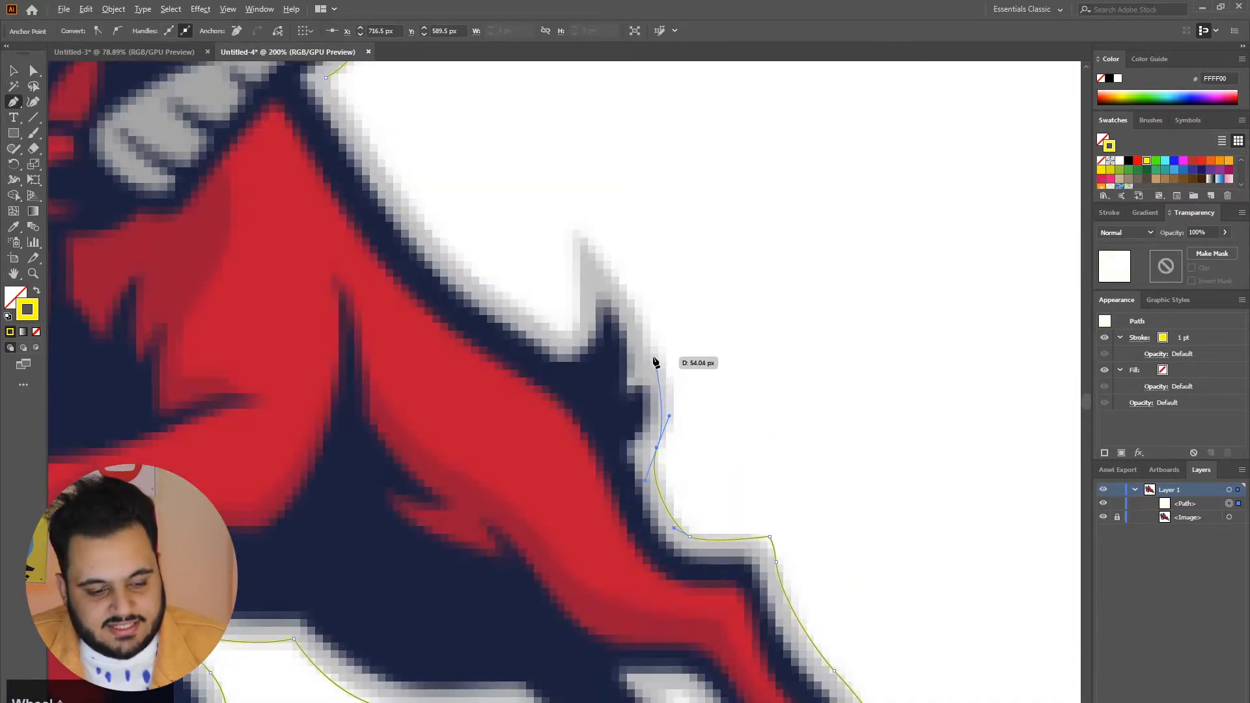
{"action": "mouse_move", "coordinate": [651, 356]}
{"action": "left_mouse_down"}
{"action": "mouse_move", "coordinate": [638, 333]}
{"action": "mouse_move", "coordinate": [662, 352]}
{"action": "mouse_move", "coordinate": [633, 373]}
{"action": "left_mouse_up"}
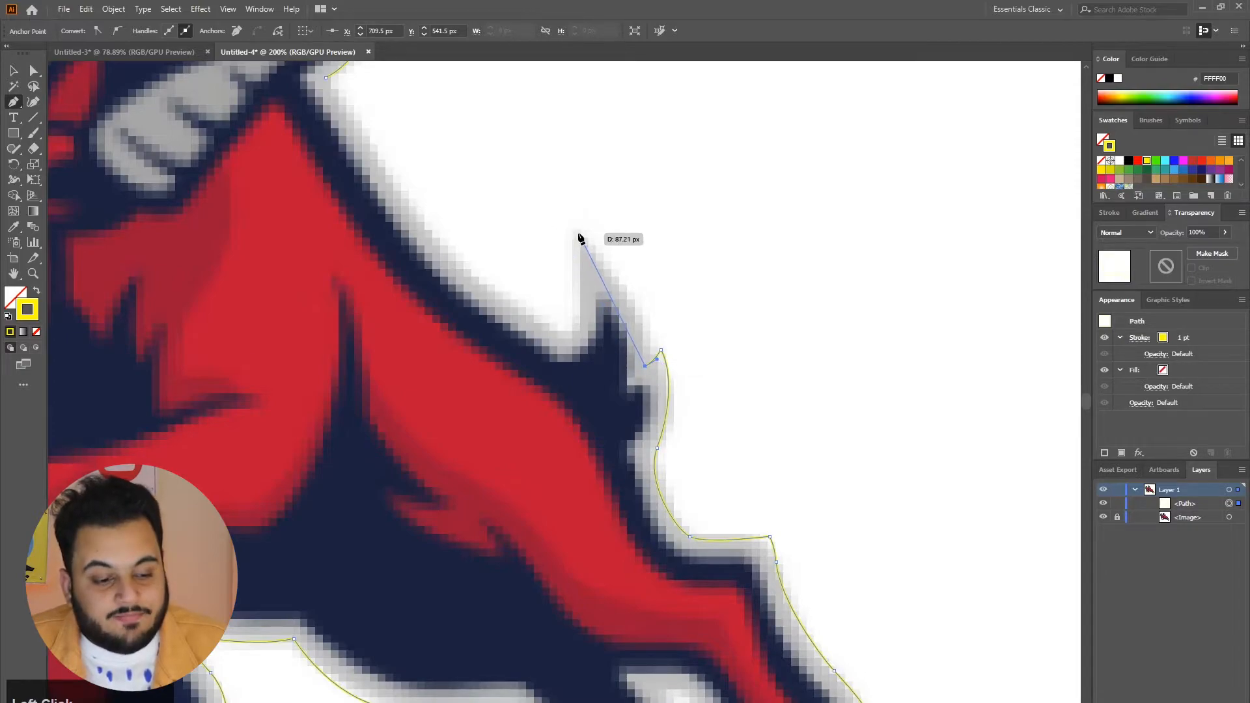
{"action": "left_click_drag", "start_coordinate": [578, 233], "coordinate": [497, 164]}
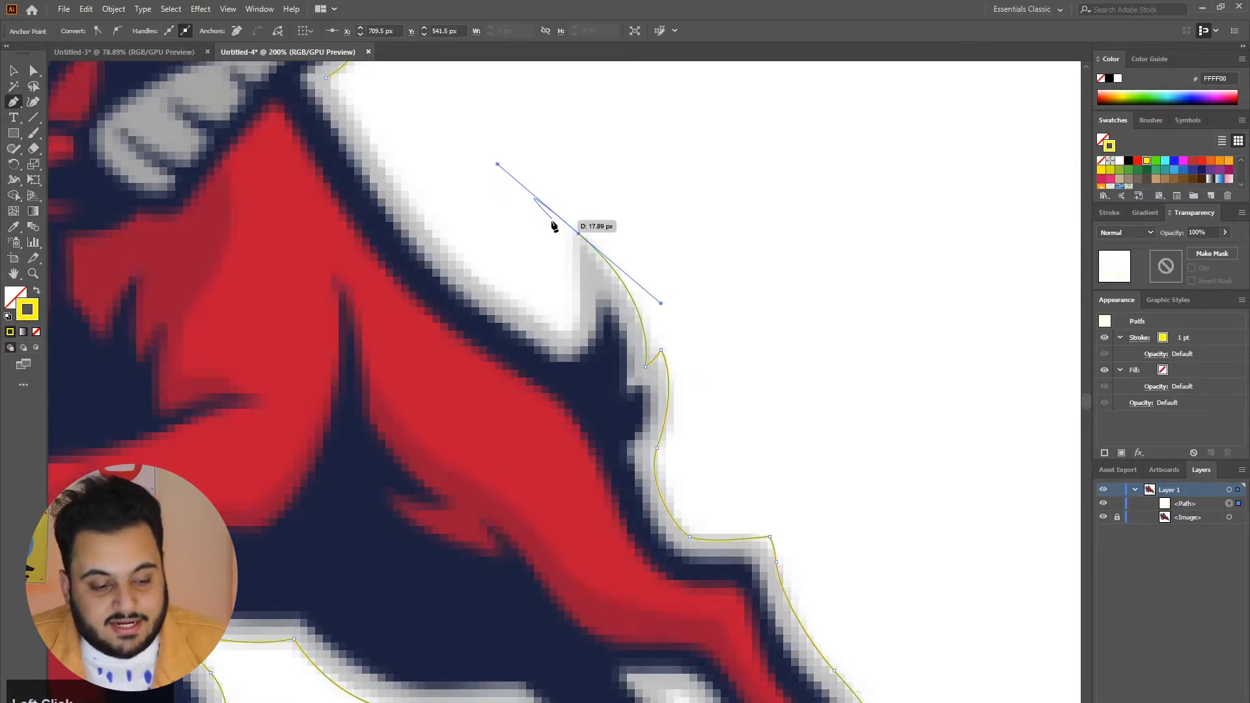
{"action": "left_click_drag", "start_coordinate": [567, 336], "coordinate": [546, 348]}
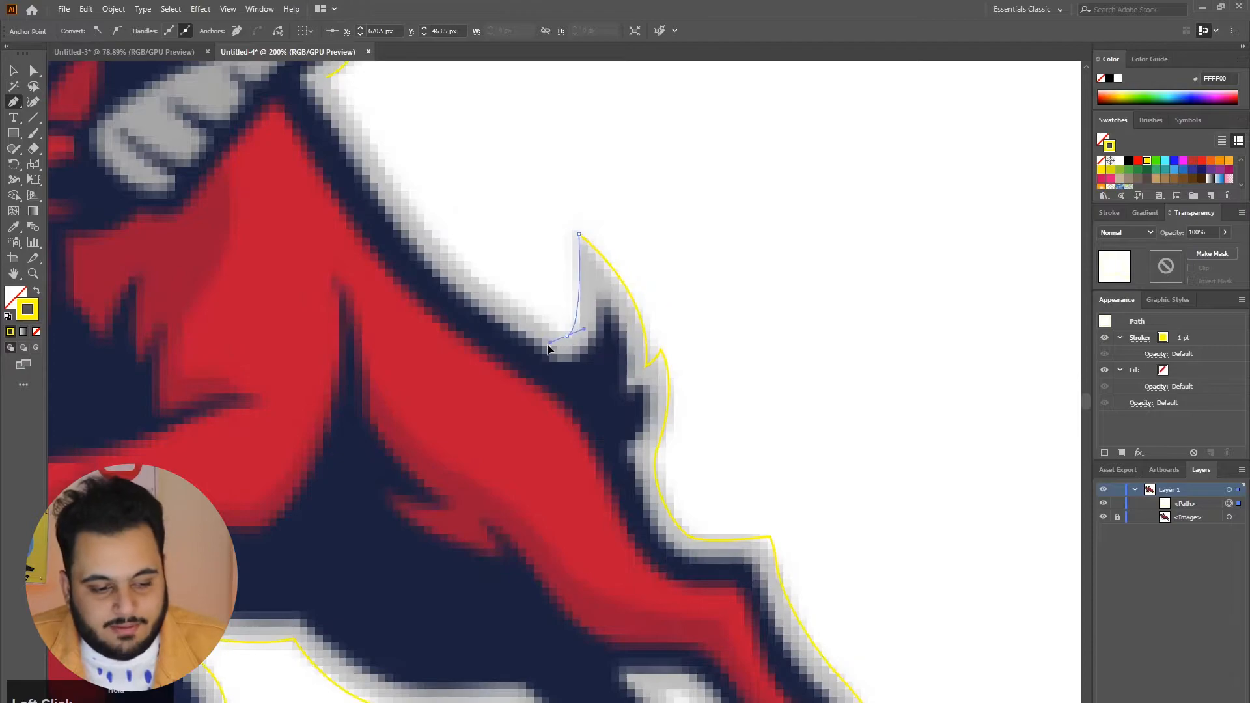
Run the path up along the back's grey border and close the outline just below the ear
{"action": "left_click_drag", "start_coordinate": [455, 255], "coordinate": [414, 215]}
{"action": "scroll", "coordinate": [354, 196], "scroll_direction": "up", "scroll_amount": 3}
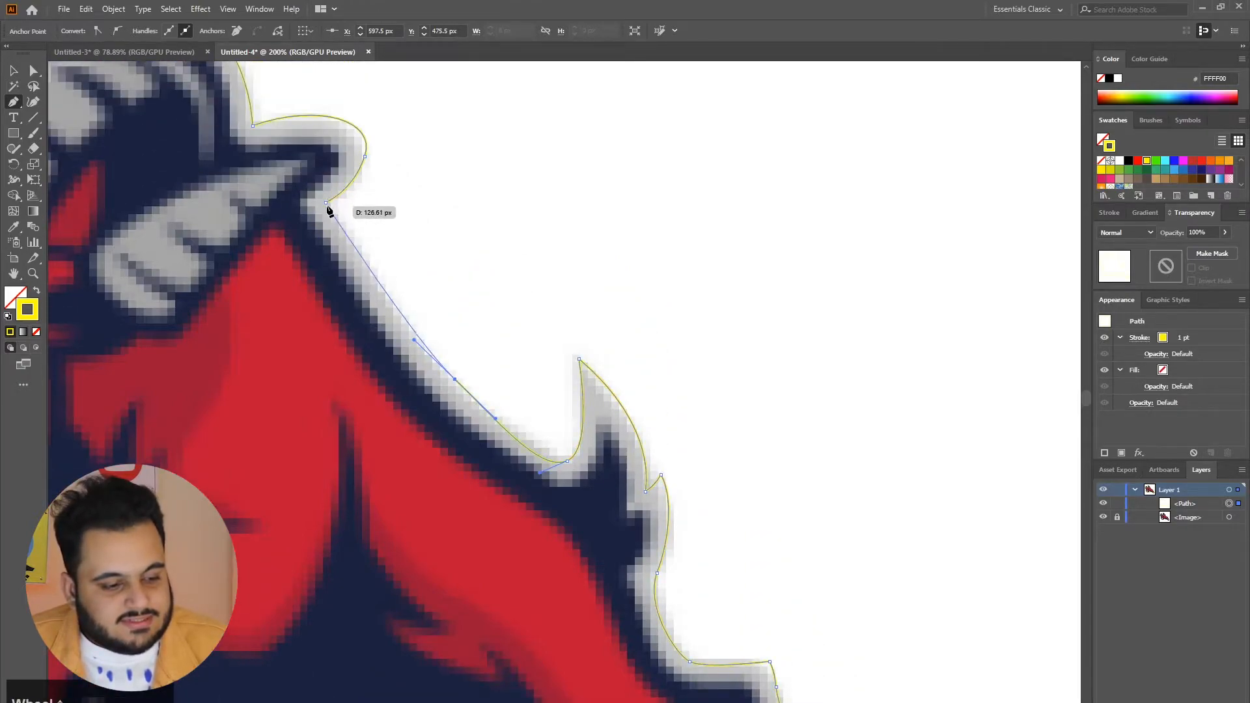
{"action": "scroll", "coordinate": [760, 246], "scroll_direction": "down", "scroll_amount": 3}
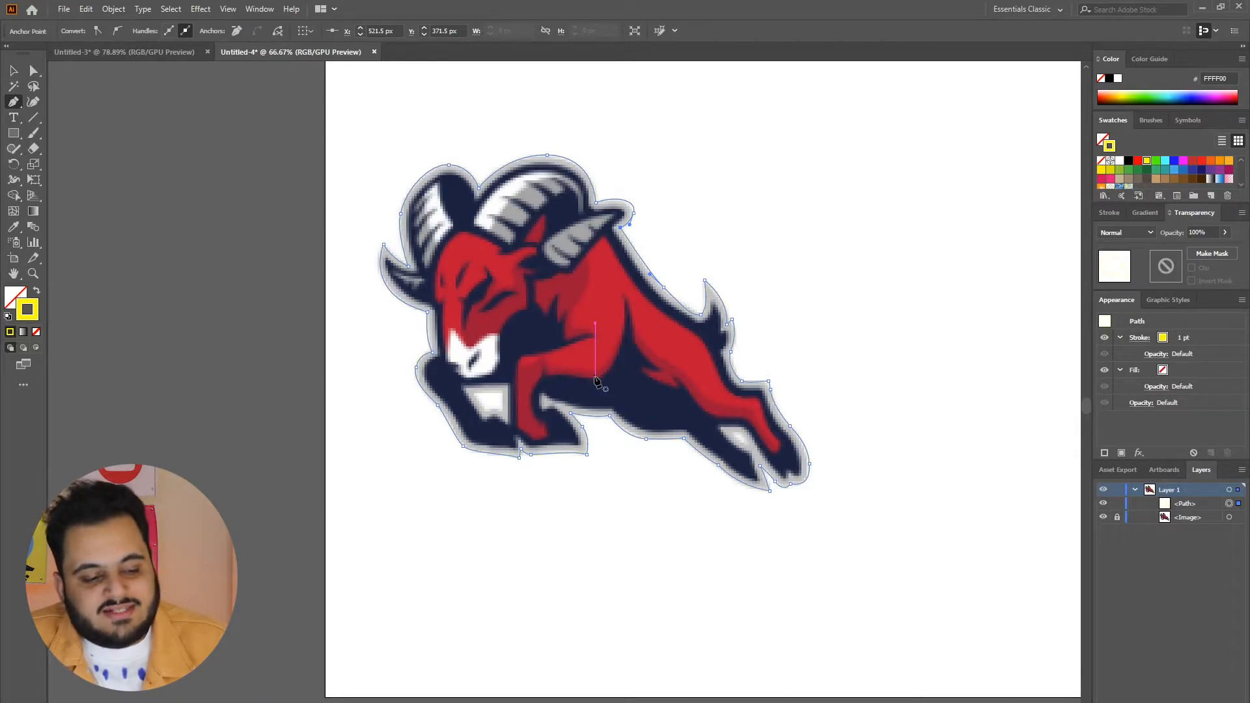
Start a second path along the navy edge, curving over the smaller horn to the notch between the horns, and refine its side curve
{"action": "scroll", "coordinate": [523, 387], "scroll_direction": "up", "scroll_amount": 3}
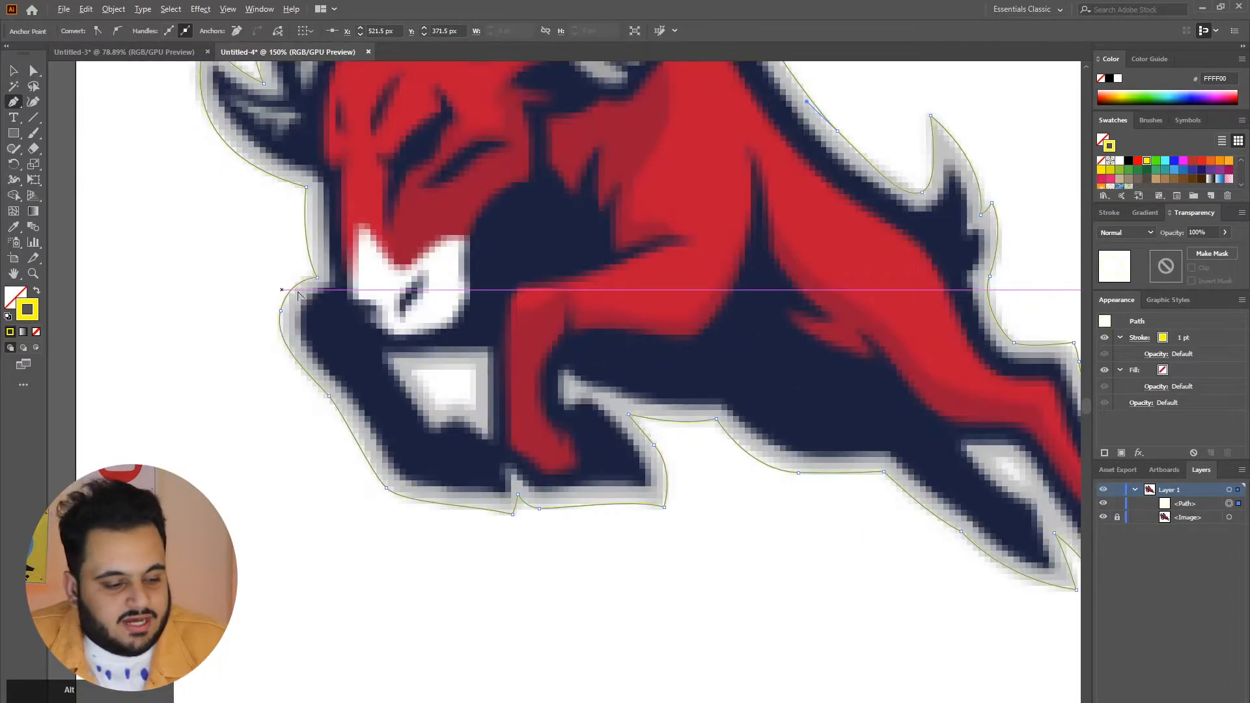
{"action": "scroll", "coordinate": [472, 283], "scroll_direction": "up", "scroll_amount": 5}
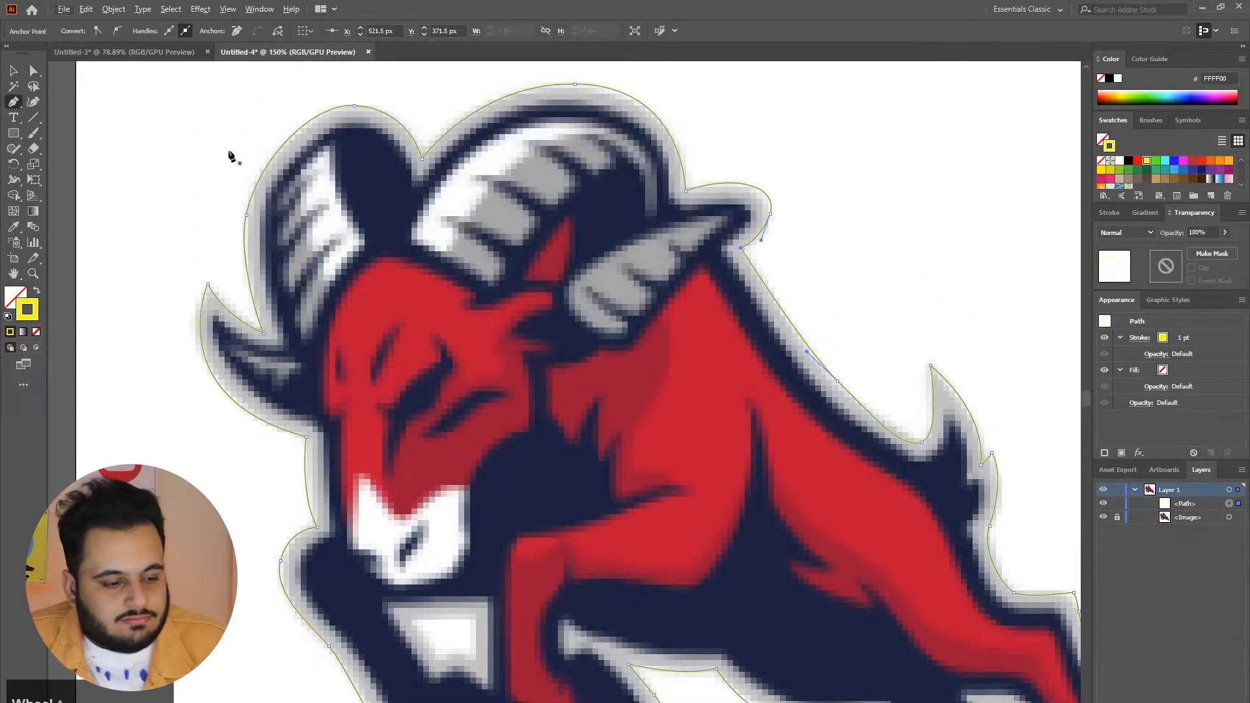
{"action": "scroll", "coordinate": [222, 169], "scroll_direction": "up", "scroll_amount": 1}
{"action": "left_click", "coordinate": [306, 408]}
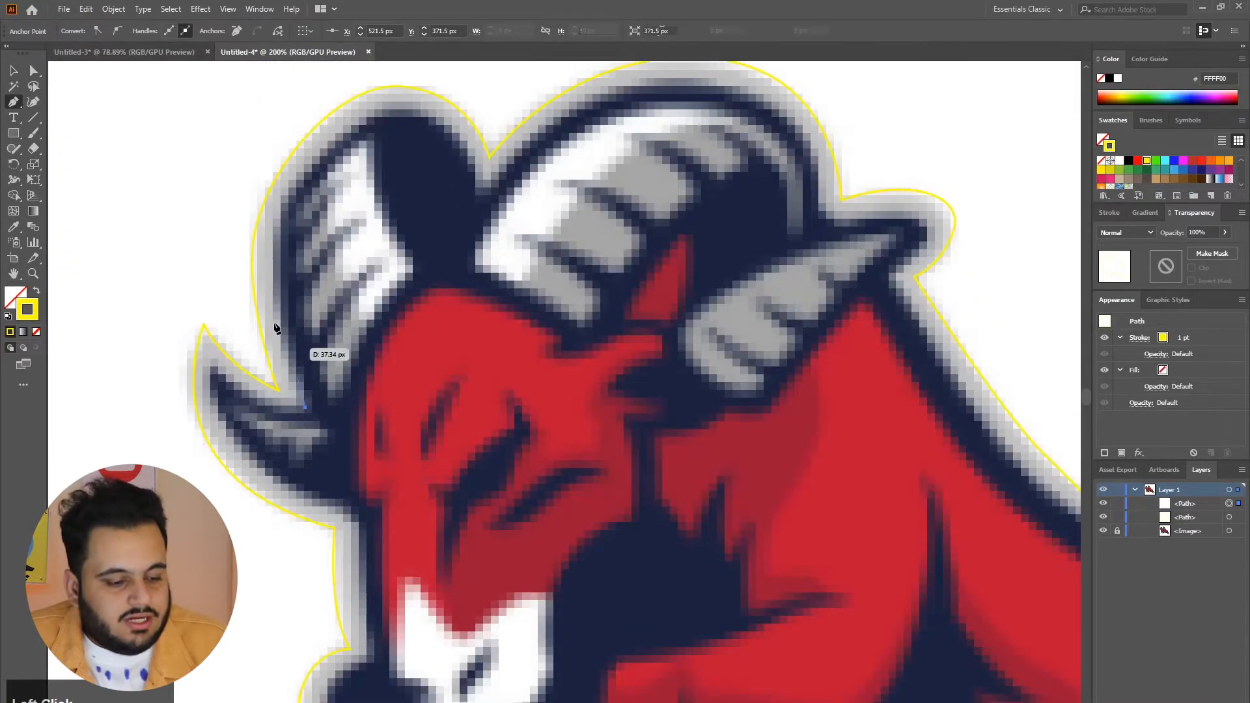
{"action": "scroll", "coordinate": [287, 306], "scroll_direction": "up", "scroll_amount": 1}
{"action": "left_click_drag", "start_coordinate": [280, 234], "coordinate": [302, 150]}
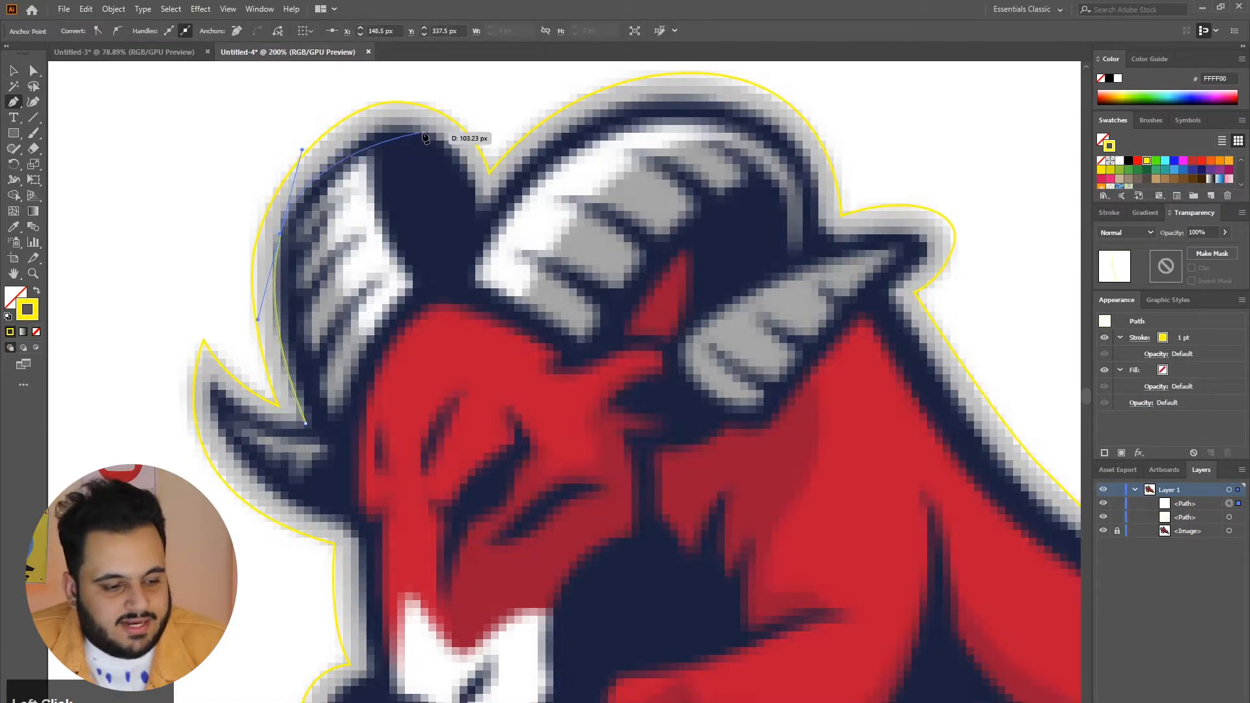
{"action": "left_click_drag", "start_coordinate": [420, 130], "coordinate": [478, 219]}
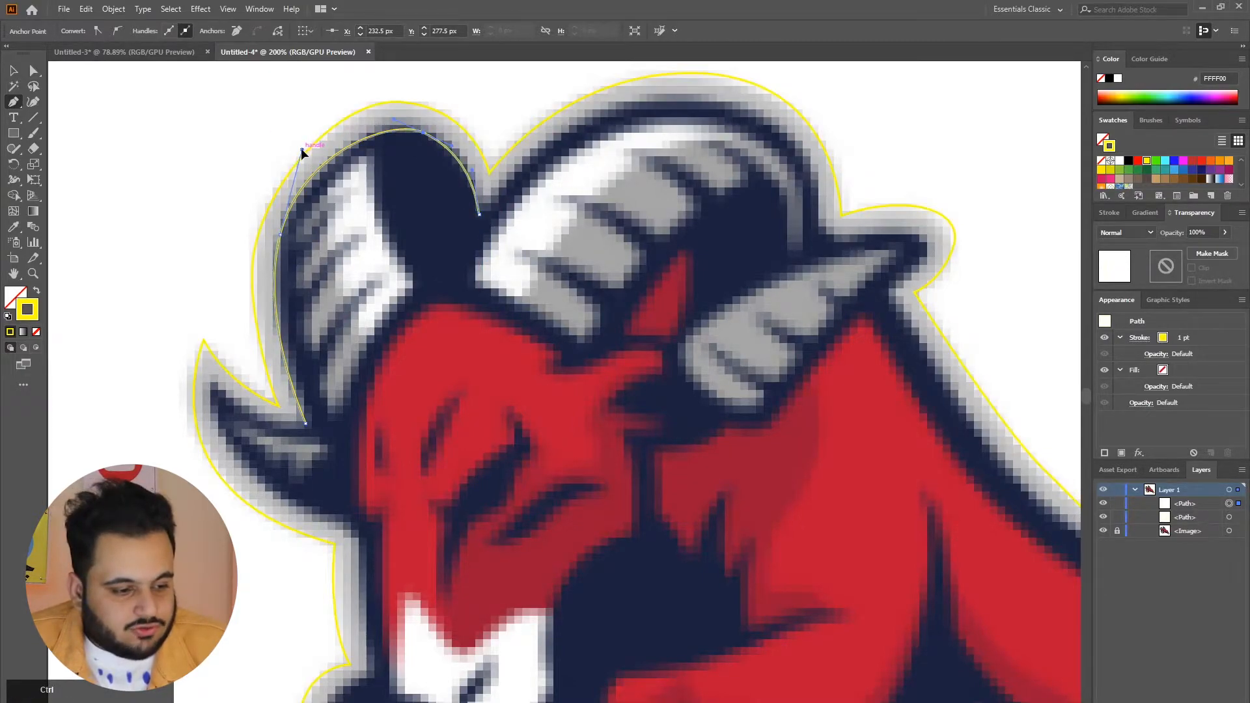
{"action": "left_click_drag", "start_coordinate": [301, 150], "coordinate": [329, 135]}
{"action": "left_click_drag", "start_coordinate": [280, 240], "coordinate": [254, 302]}
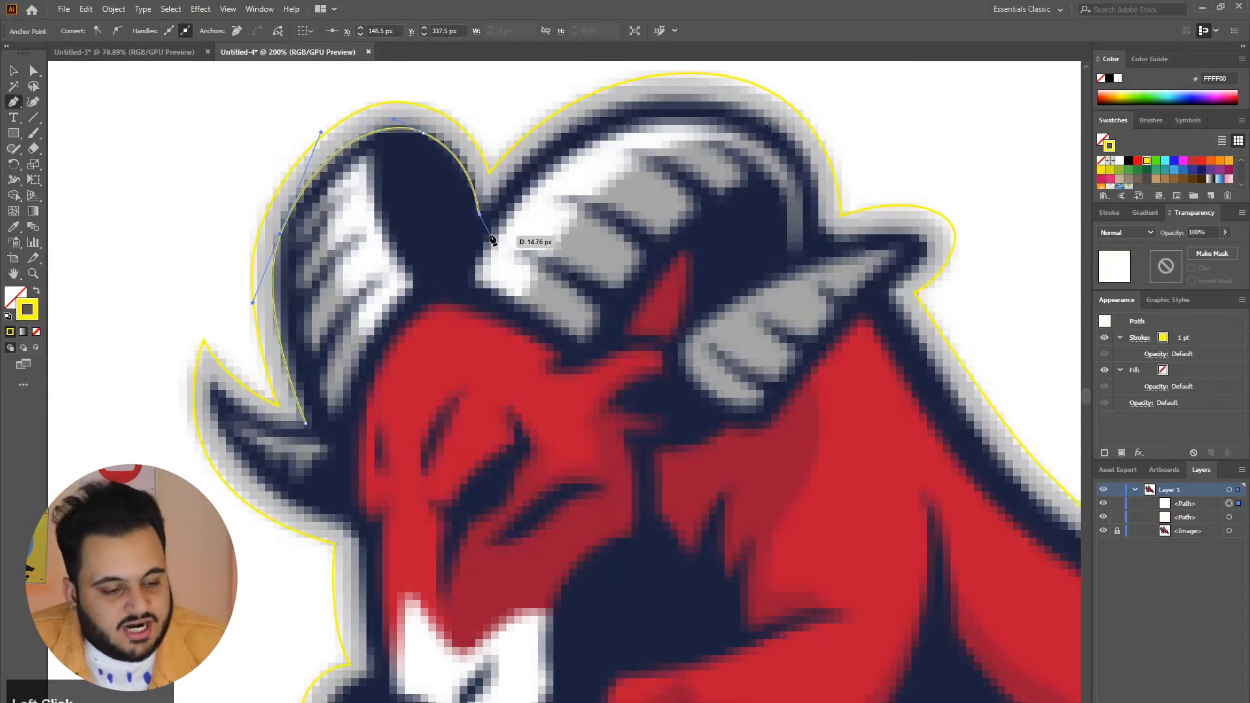
Curve the navy-edge path over the large horn and place a corner point where the ear begins
{"action": "left_click_drag", "start_coordinate": [662, 98], "coordinate": [765, 99]}
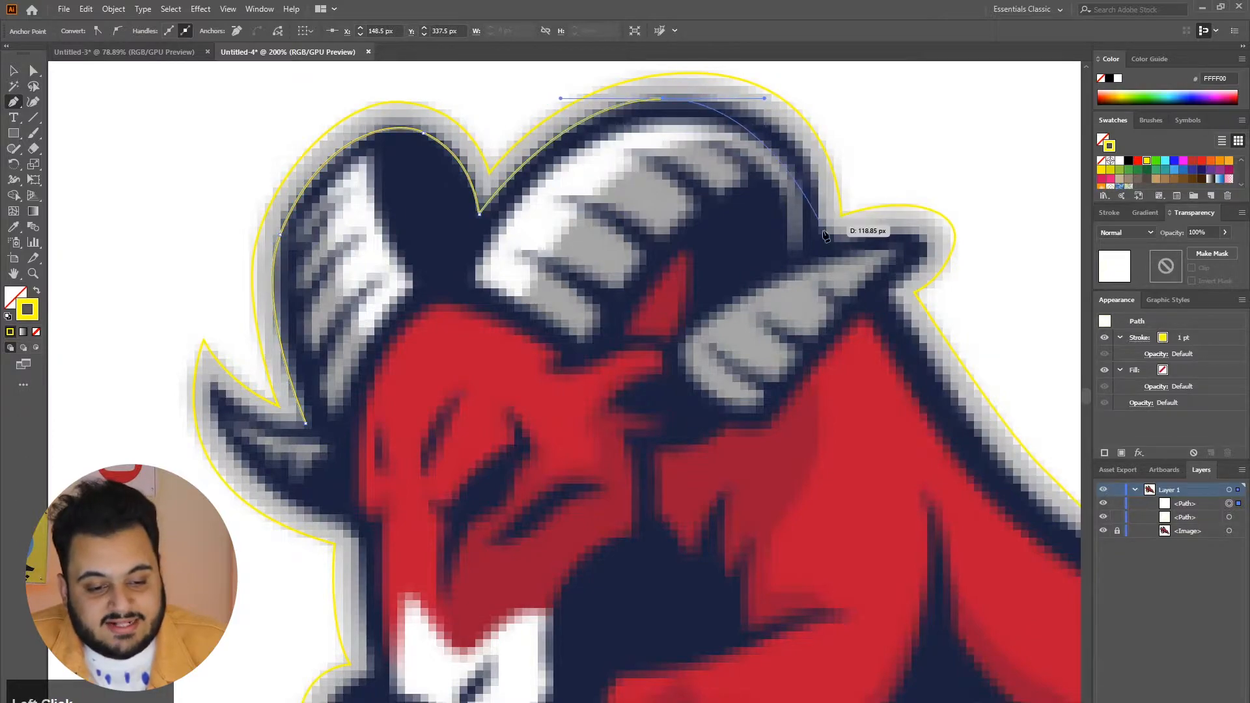
{"action": "left_click_drag", "start_coordinate": [820, 332], "coordinate": [820, 331]}
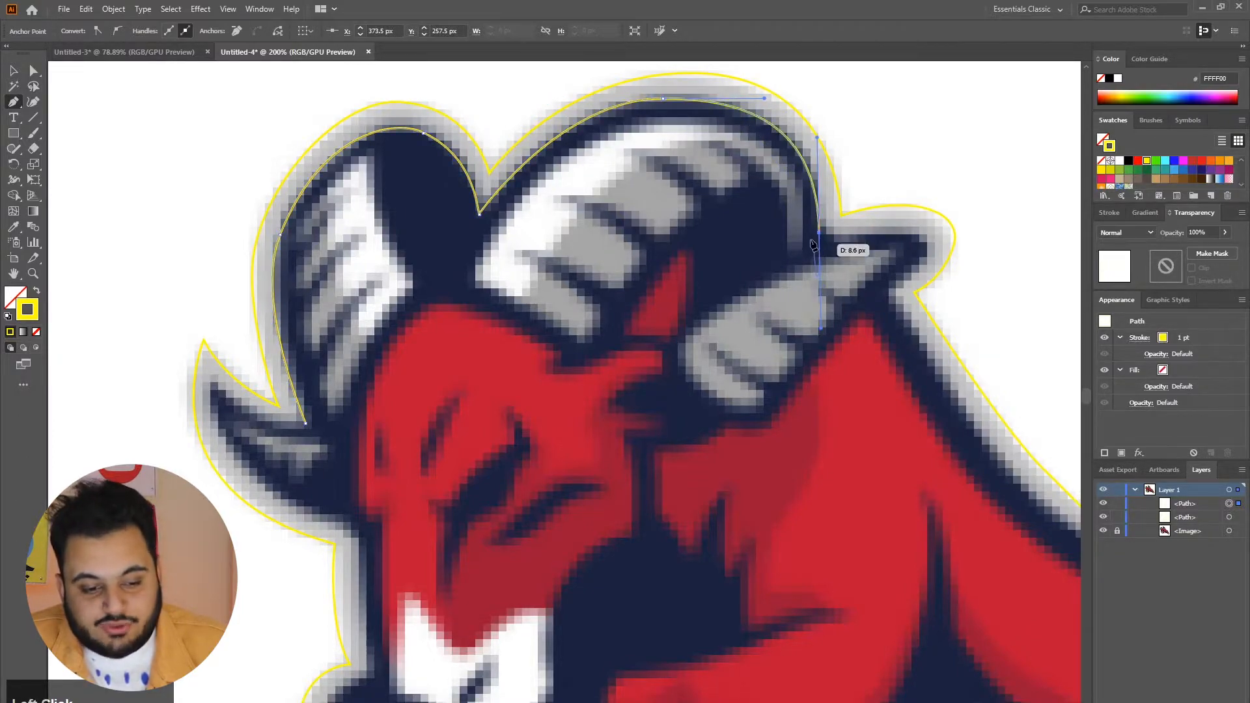
{"action": "scroll", "coordinate": [821, 240], "scroll_direction": "down", "scroll_amount": 5}
{"action": "scroll", "coordinate": [781, 248], "scroll_direction": "up", "scroll_amount": 7}
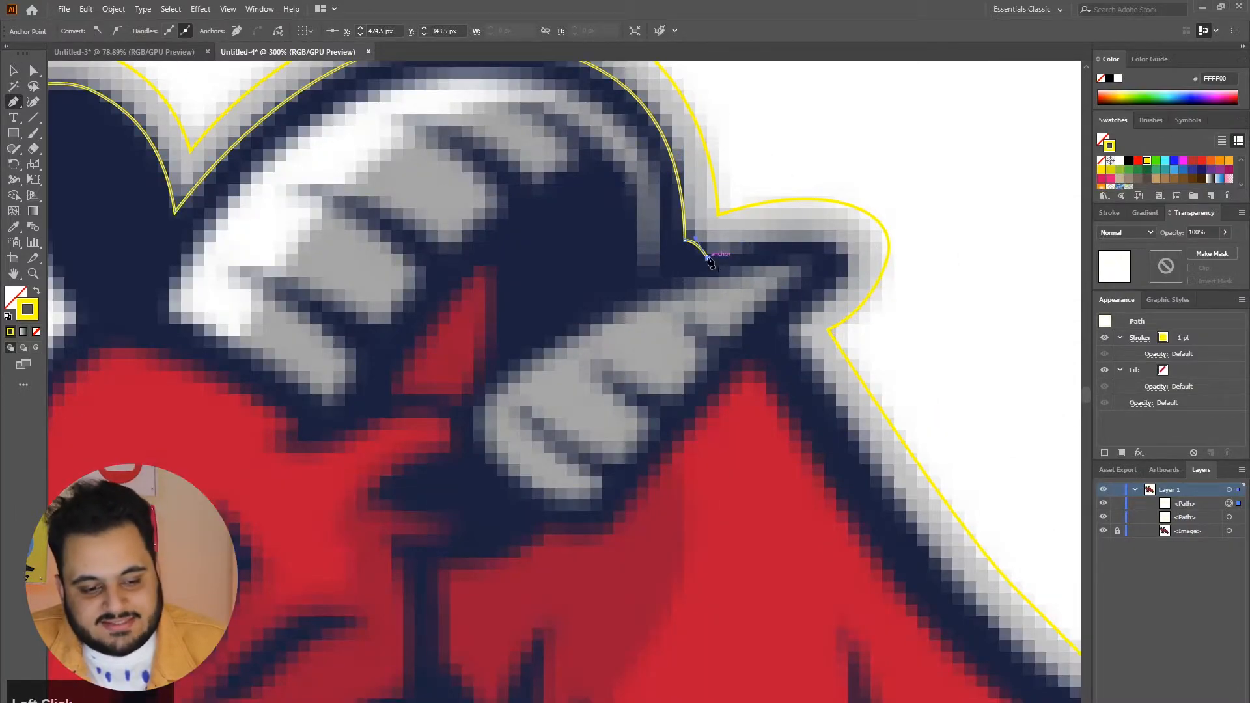
{"action": "left_click", "coordinate": [707, 258]}
Trace the navy edge along the top of the ear, around its tip and back to the neck
{"action": "left_click_drag", "start_coordinate": [848, 249], "coordinate": [897, 263]}
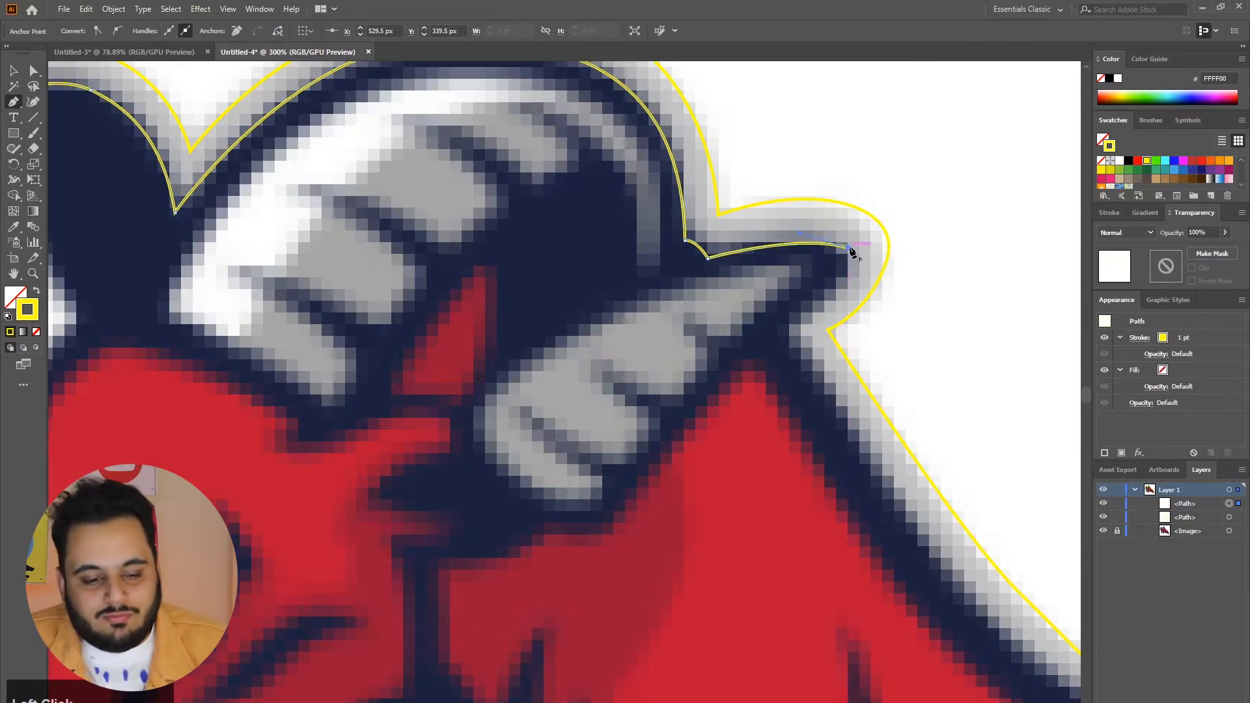
{"action": "left_click_drag", "start_coordinate": [784, 328], "coordinate": [729, 353]}
{"action": "scroll", "coordinate": [786, 332], "scroll_direction": "down", "scroll_amount": 1}
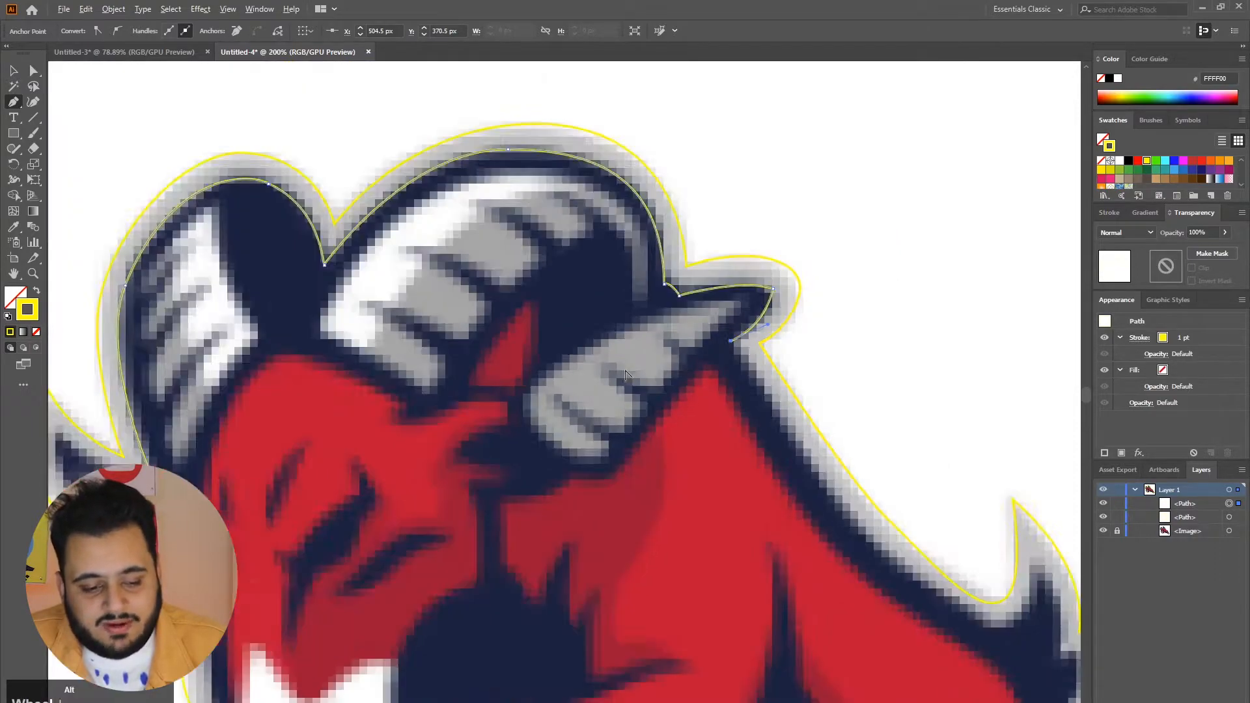
Continue the navy-edge path down the back to just before the tail and shorten the last curve handle
{"action": "left_click_drag", "start_coordinate": [763, 448], "coordinate": [795, 490]}
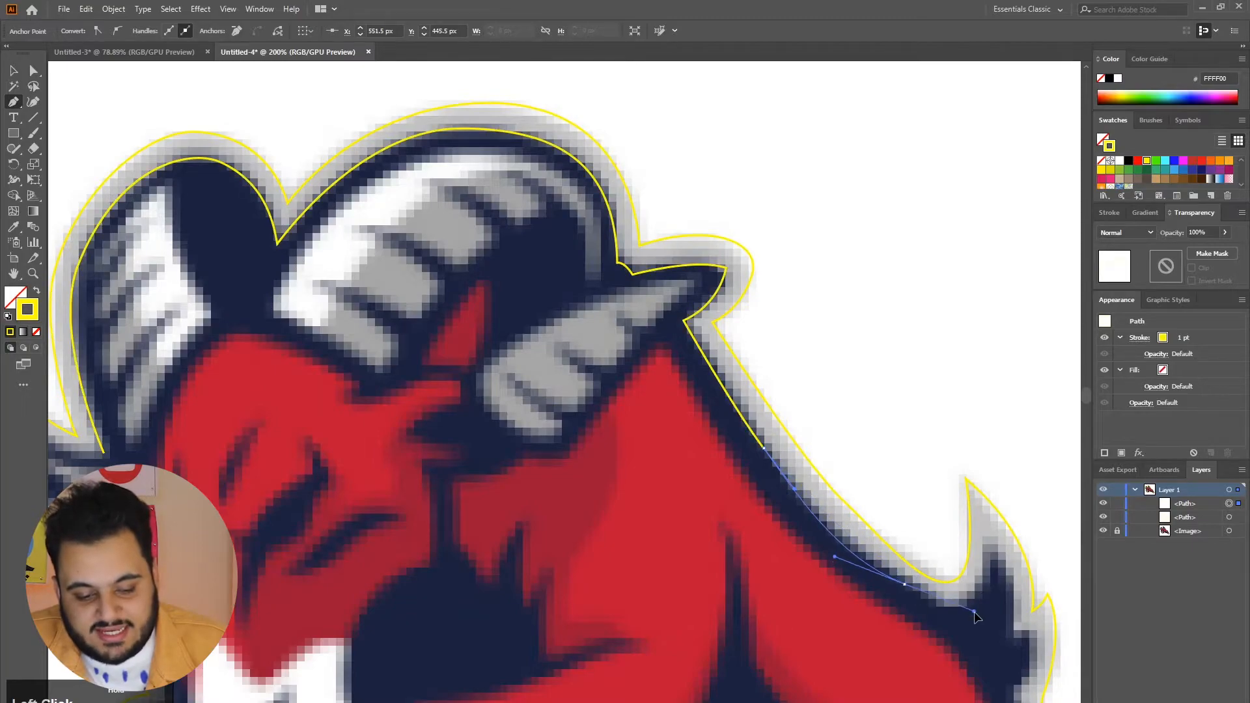
{"action": "left_click_drag", "start_coordinate": [974, 617], "coordinate": [975, 616]}
{"action": "scroll", "coordinate": [796, 580], "scroll_direction": "up", "scroll_amount": 2}
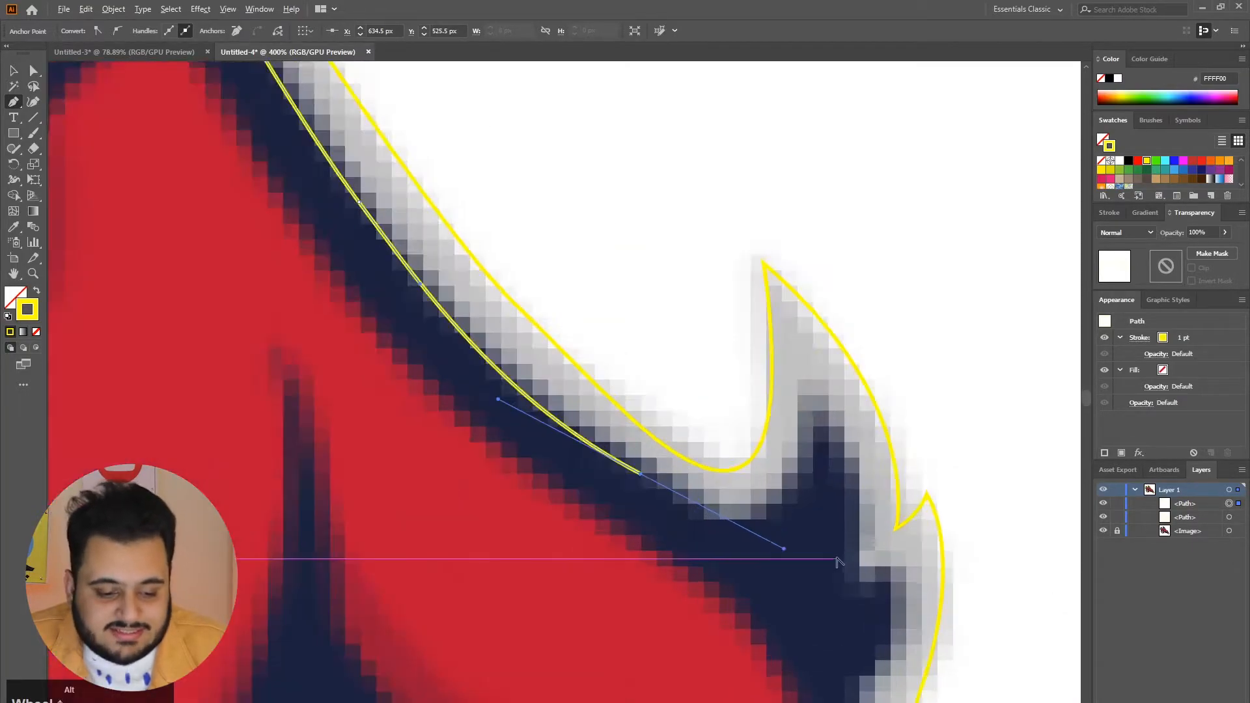
{"action": "scroll", "coordinate": [838, 561], "scroll_direction": "up", "scroll_amount": 1}
{"action": "scroll", "coordinate": [774, 320], "scroll_direction": "down", "scroll_amount": 1}
{"action": "left_click_drag", "start_coordinate": [797, 333], "coordinate": [801, 233]}
{"action": "key", "text": "ctrl+z"}
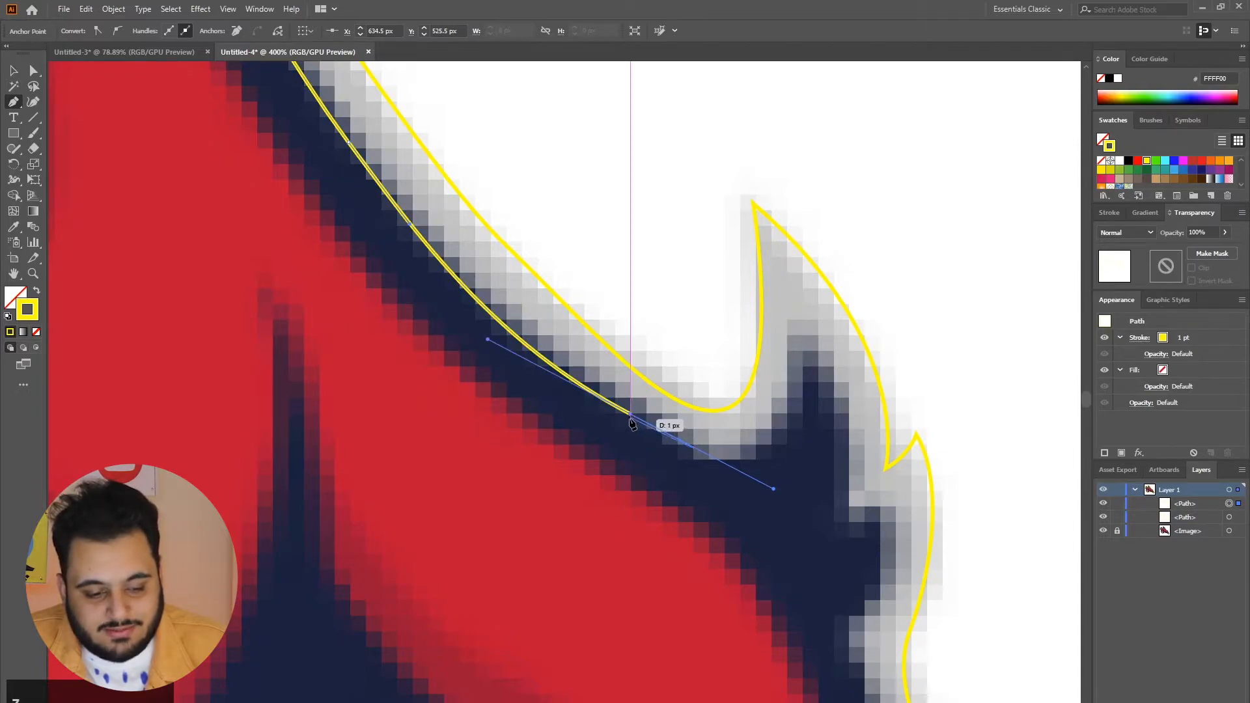
{"action": "left_click_drag", "start_coordinate": [772, 490], "coordinate": [702, 465]}
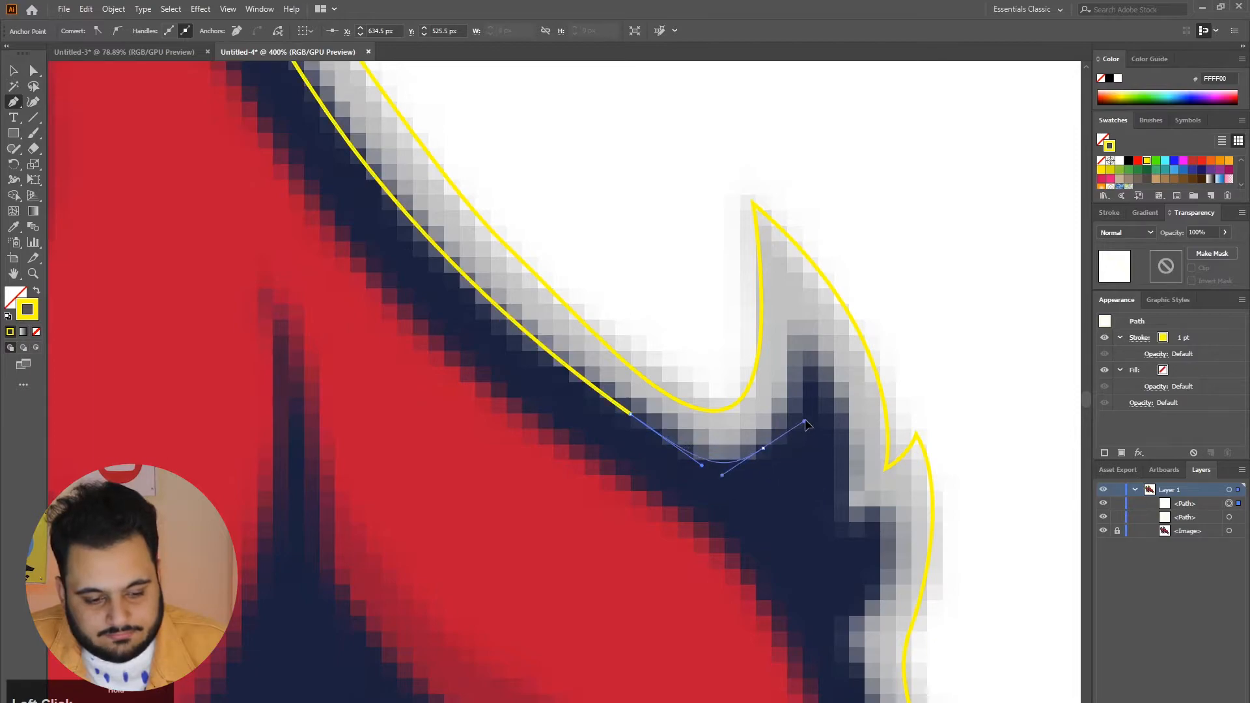
Trace the navy tail from its base up to the tip and down to a corner point at the inner notch
{"action": "left_click_drag", "start_coordinate": [806, 424], "coordinate": [800, 322]}
{"action": "scroll", "coordinate": [800, 322], "scroll_direction": "down", "scroll_amount": 2}
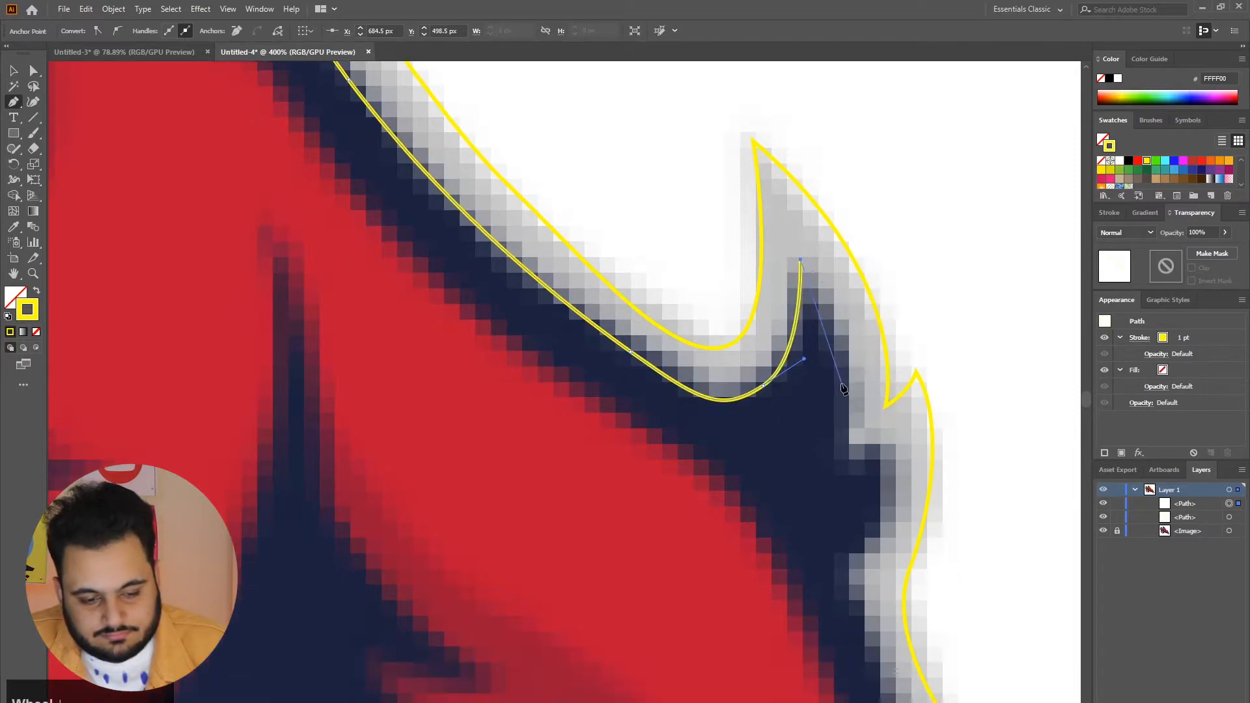
{"action": "left_click_drag", "start_coordinate": [844, 454], "coordinate": [828, 586]}
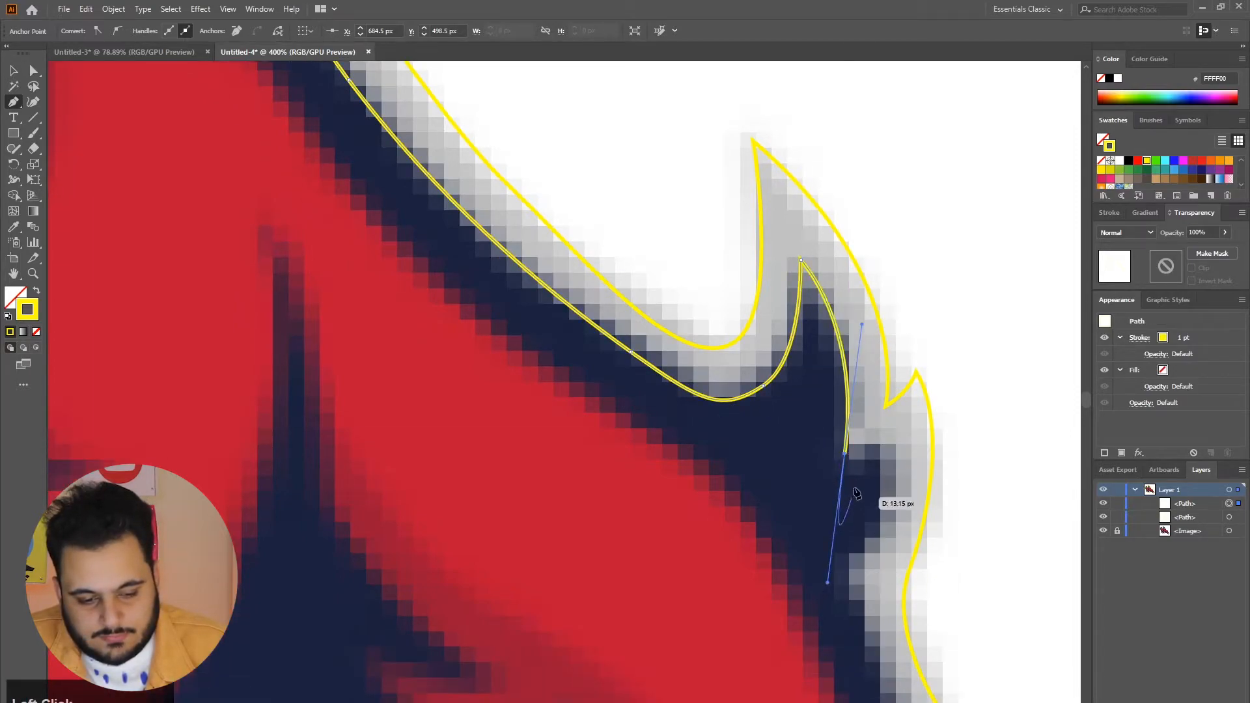
{"action": "left_click", "coordinate": [844, 455]}
Trace the small navy tuft below the tail tip and curve the path back in to the top of the thigh
{"action": "left_click_drag", "start_coordinate": [884, 438], "coordinate": [902, 413]}
{"action": "scroll", "coordinate": [887, 443], "scroll_direction": "down", "scroll_amount": 1}
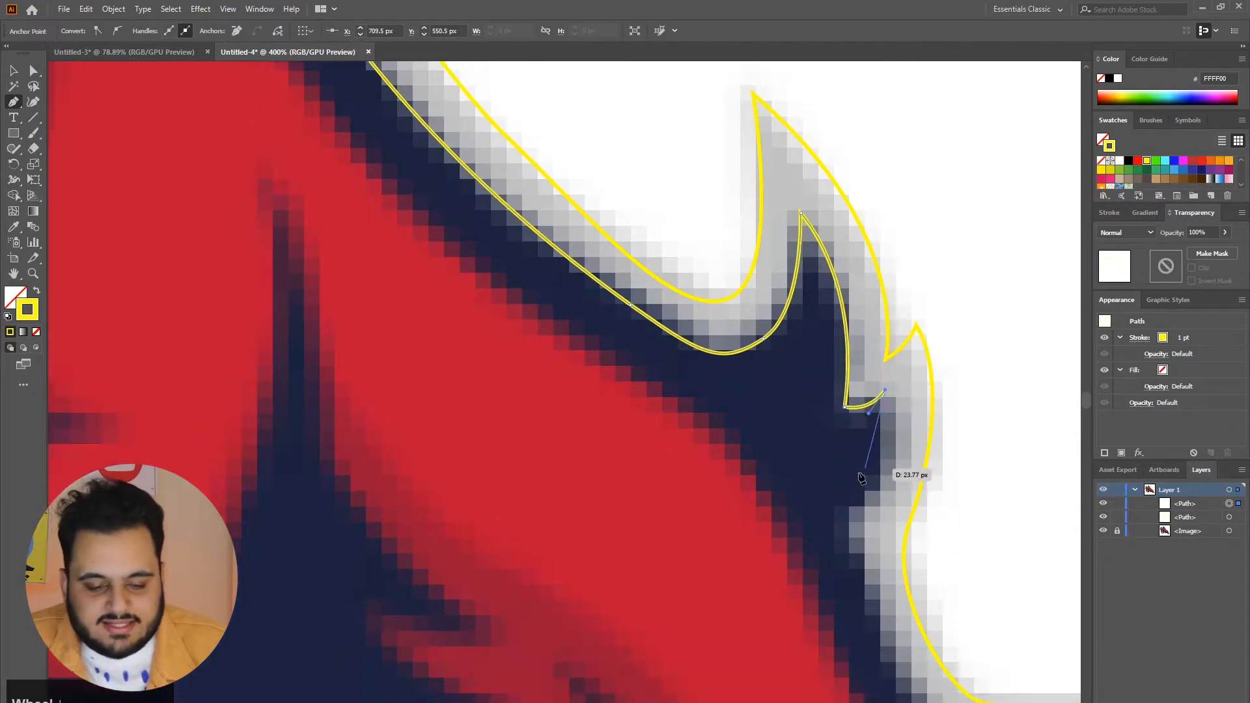
{"action": "left_click_drag", "start_coordinate": [844, 509], "coordinate": [858, 571]}
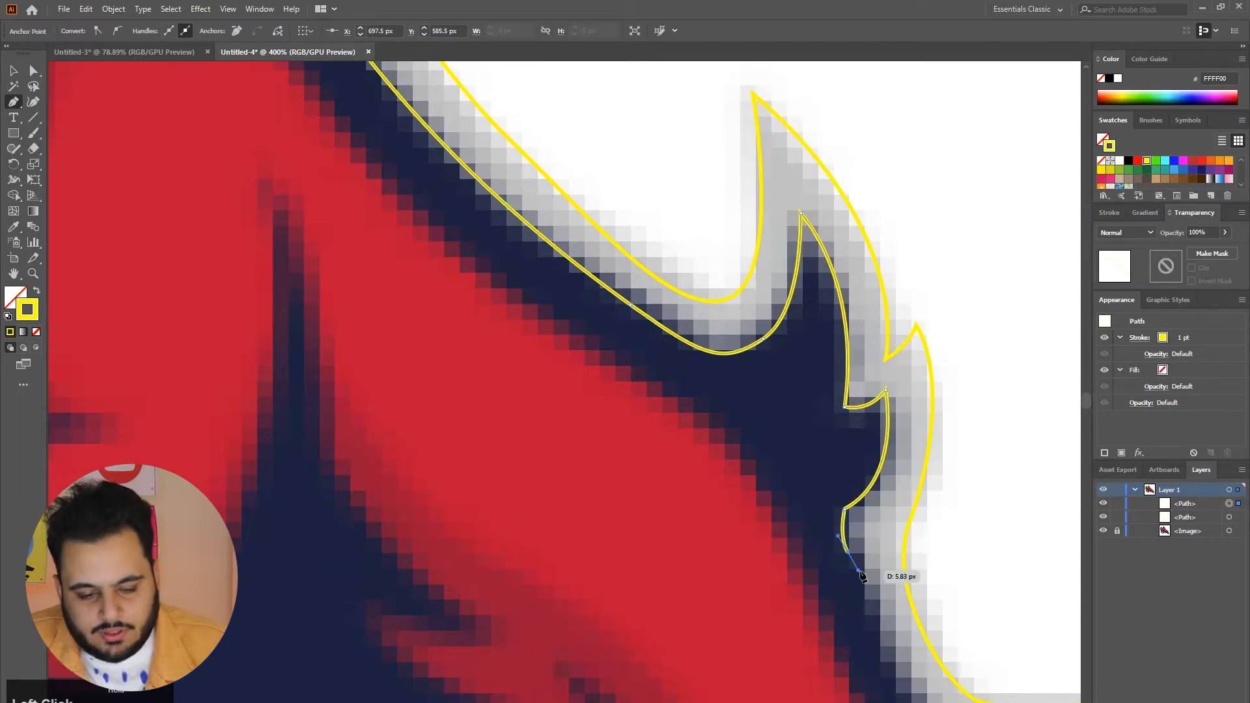
Run the path along the back of the navy thigh to a corner point at the hock
{"action": "scroll", "coordinate": [893, 571], "scroll_direction": "down", "scroll_amount": 2}
{"action": "left_click_drag", "start_coordinate": [901, 607], "coordinate": [922, 638]}
{"action": "scroll", "coordinate": [928, 631], "scroll_direction": "down", "scroll_amount": 2}
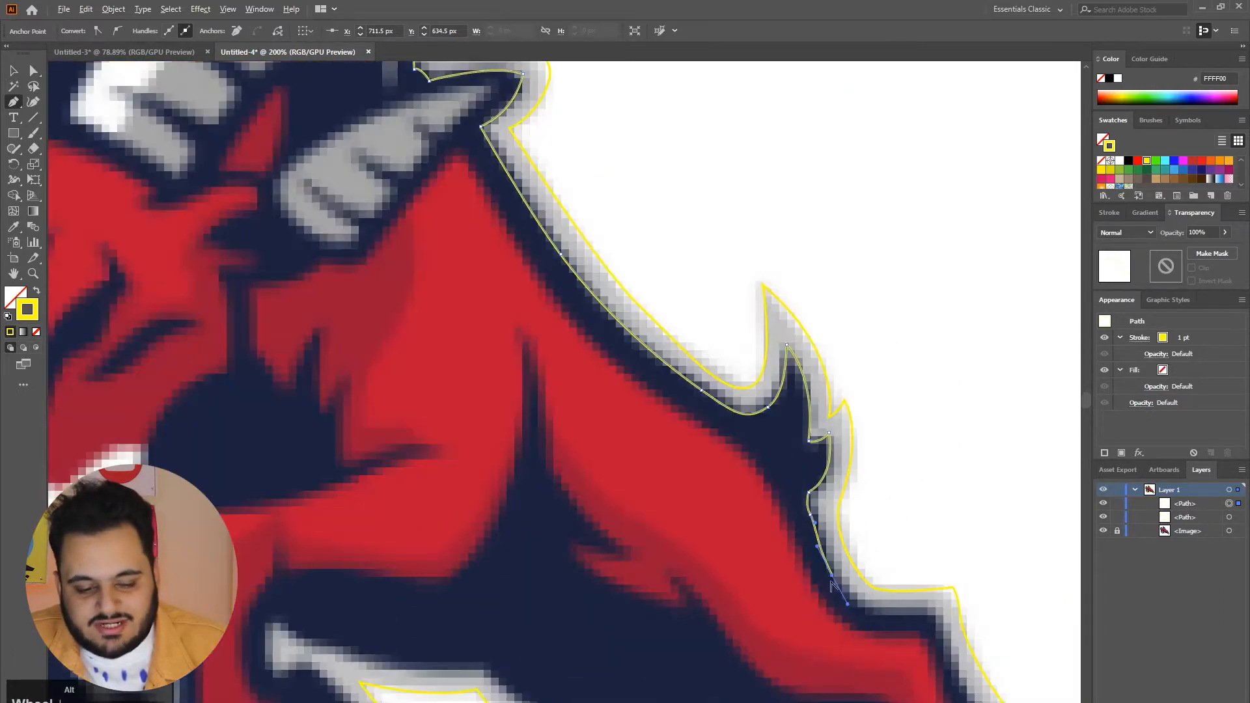
{"action": "scroll", "coordinate": [937, 612], "scroll_direction": "up", "scroll_amount": 2}
{"action": "left_click_drag", "start_coordinate": [937, 590], "coordinate": [1028, 558]}
{"action": "left_click", "coordinate": [938, 589]}
{"action": "scroll", "coordinate": [797, 547], "scroll_direction": "down", "scroll_amount": 2}
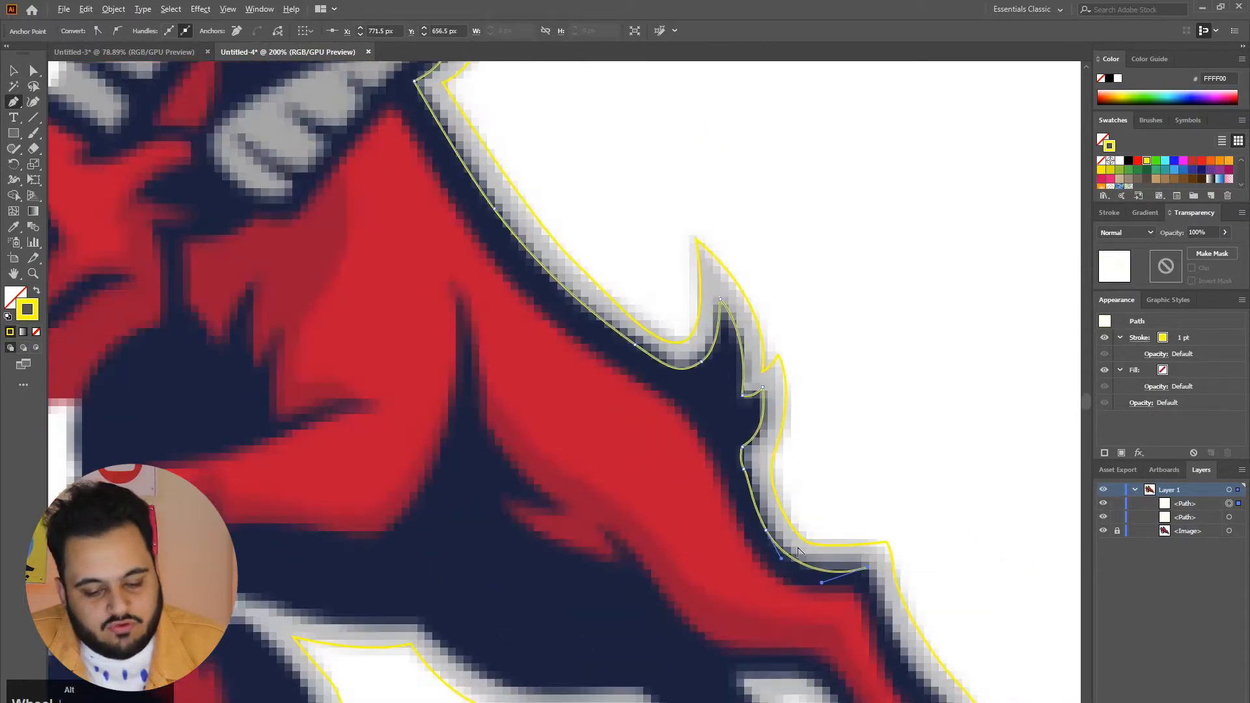
Trace the upper hind leg's outer navy edge from the hock down to the hoof tip
{"action": "scroll", "coordinate": [799, 552], "scroll_direction": "up", "scroll_amount": 2}
{"action": "left_click_drag", "start_coordinate": [893, 606], "coordinate": [954, 678]}
{"action": "scroll", "coordinate": [850, 677], "scroll_direction": "down", "scroll_amount": 4}
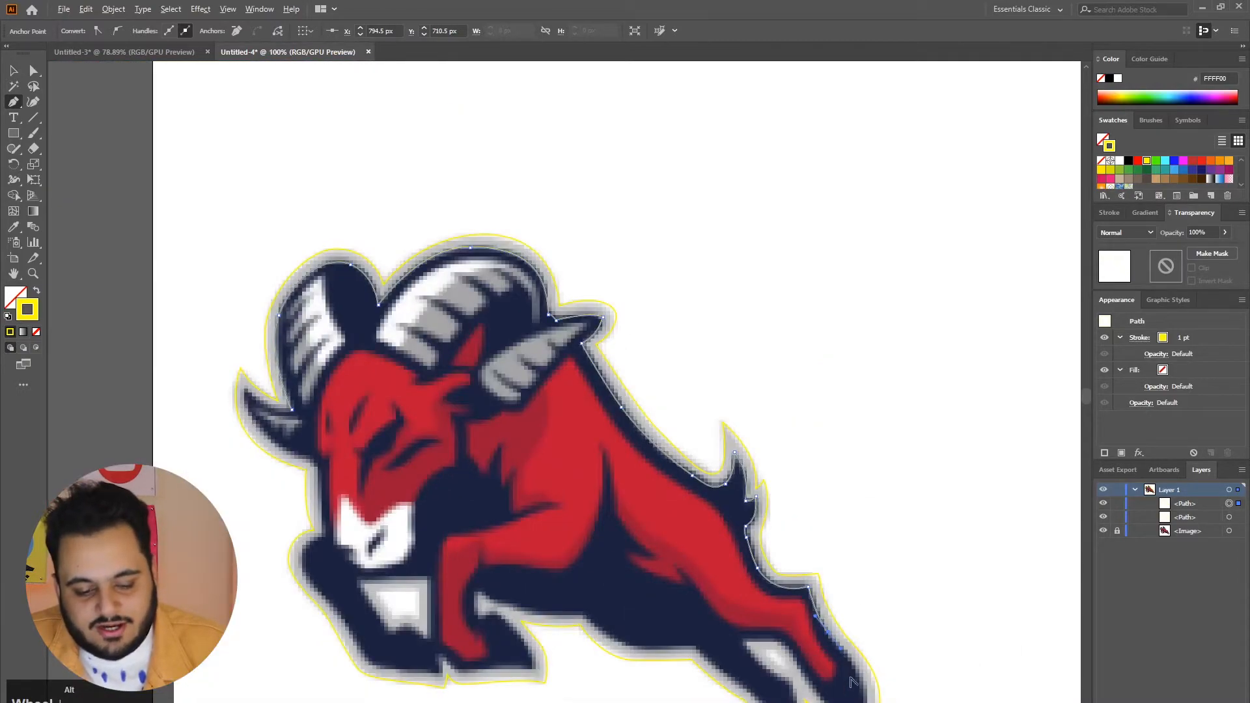
{"action": "scroll", "coordinate": [852, 681], "scroll_direction": "up", "scroll_amount": 3}
{"action": "scroll", "coordinate": [885, 619], "scroll_direction": "down", "scroll_amount": 2}
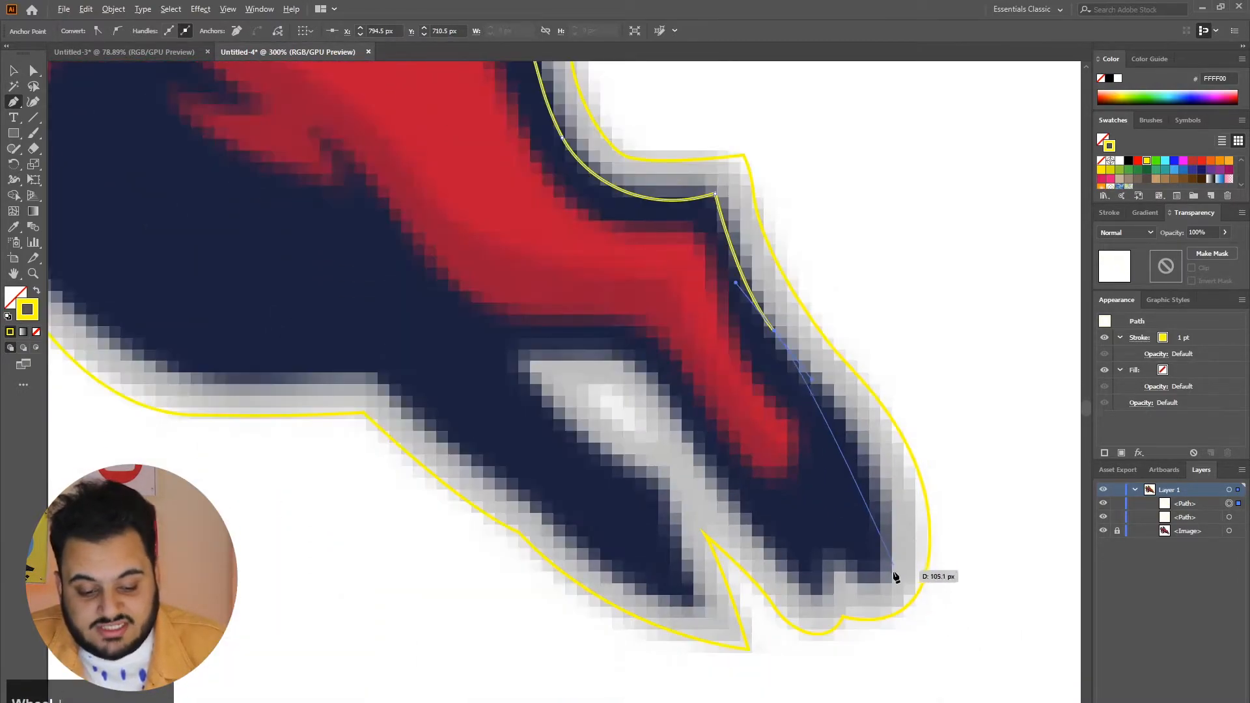
{"action": "left_click_drag", "start_coordinate": [889, 579], "coordinate": [890, 702]}
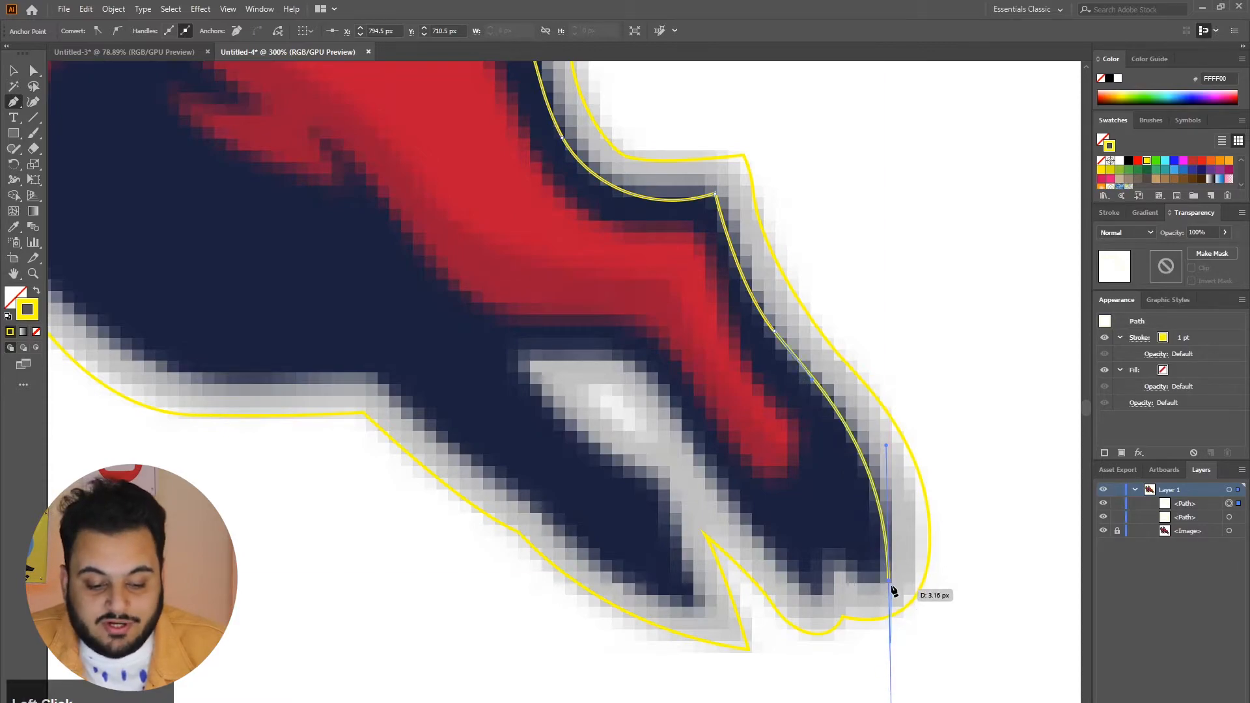
Trace the cleft in the upper hind hoof and run the path up the leg's inner edge to the gap between the legs
{"action": "left_click_drag", "start_coordinate": [828, 550], "coordinate": [799, 512]}
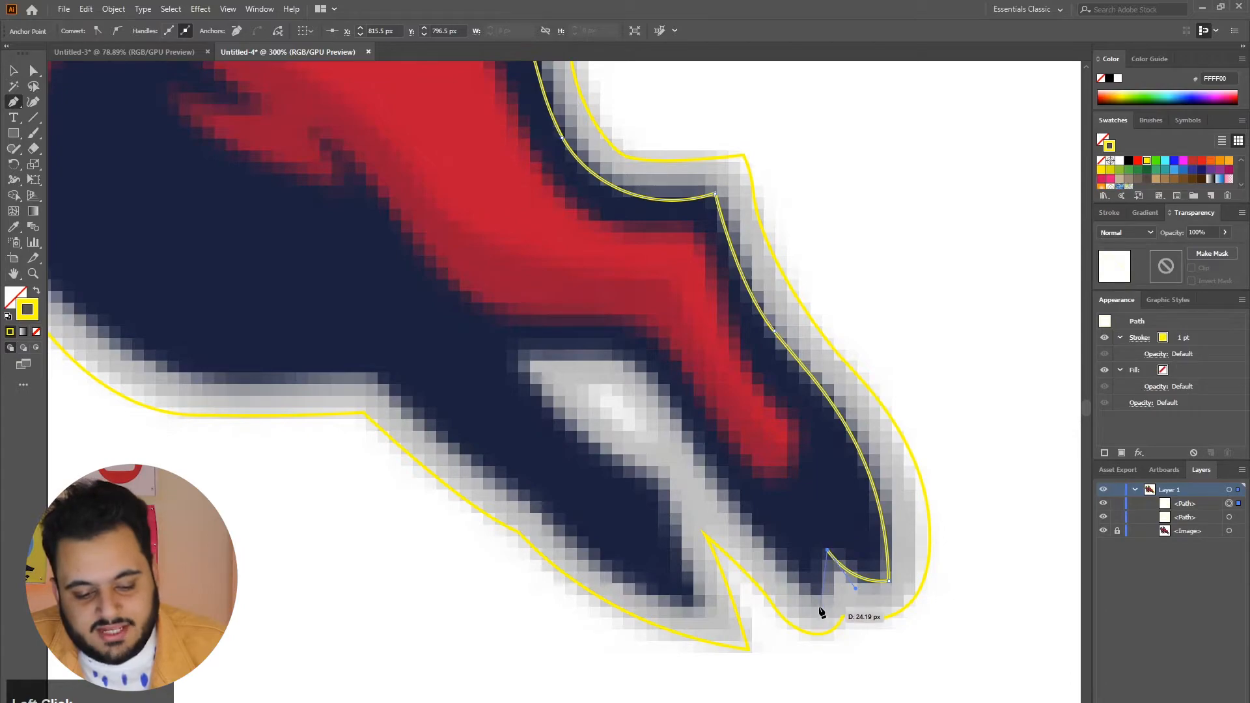
{"action": "left_click_drag", "start_coordinate": [819, 600], "coordinate": [836, 589]}
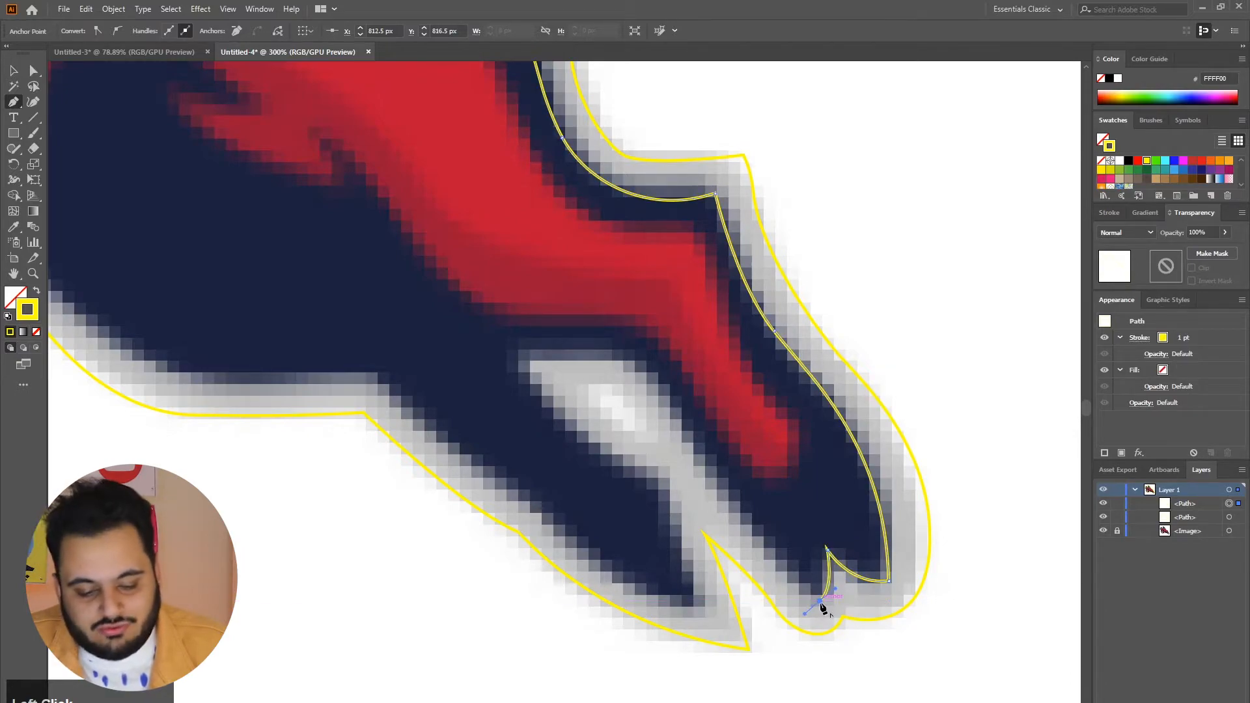
{"action": "left_click_drag", "start_coordinate": [736, 496], "coordinate": [710, 445]}
{"action": "left_click_drag", "start_coordinate": [642, 361], "coordinate": [631, 355]}
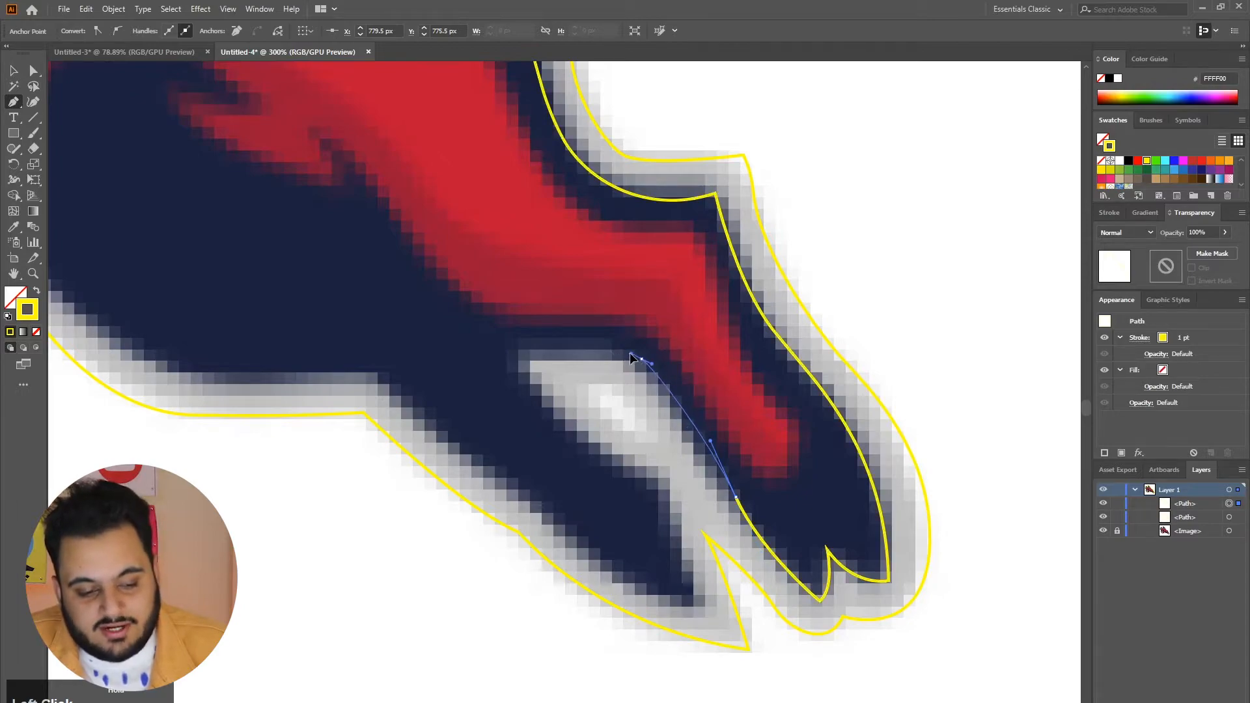
Trace around the gap to the other hind hoof's tip, then along that leg's underside to the belly
{"action": "left_click_drag", "start_coordinate": [518, 351], "coordinate": [673, 505]}
{"action": "left_click_drag", "start_coordinate": [692, 597], "coordinate": [723, 625]}
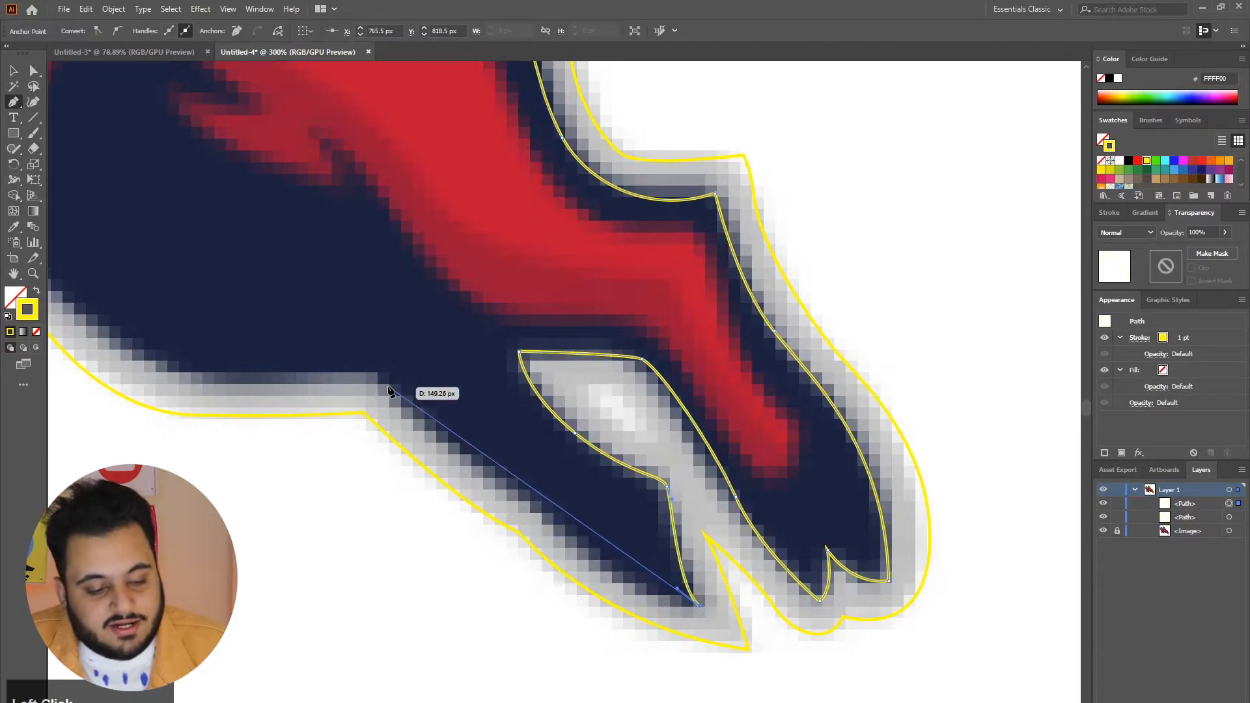
{"action": "left_click_drag", "start_coordinate": [381, 375], "coordinate": [252, 225]}
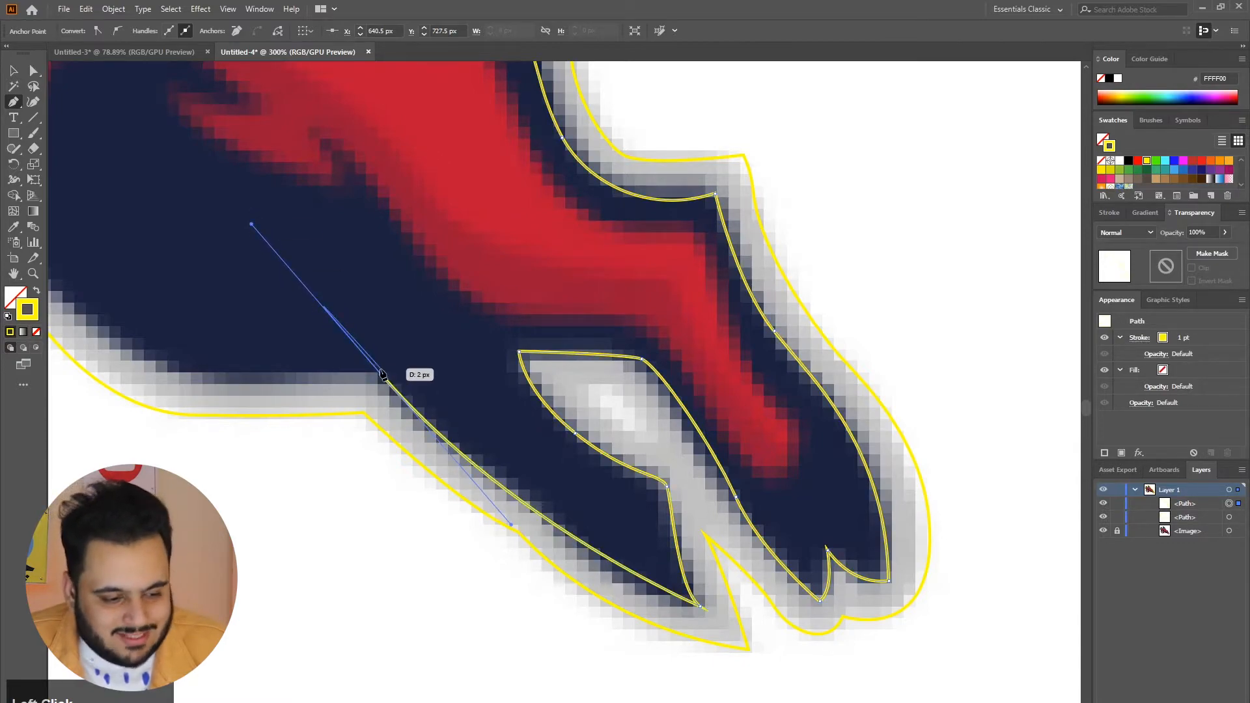
Trace the navy belly edge from the hind leg forward to the point of the grey notch behind the front leg
{"action": "scroll", "coordinate": [380, 375], "scroll_direction": "down", "scroll_amount": 3}
{"action": "scroll", "coordinate": [449, 328], "scroll_direction": "up", "scroll_amount": 2}
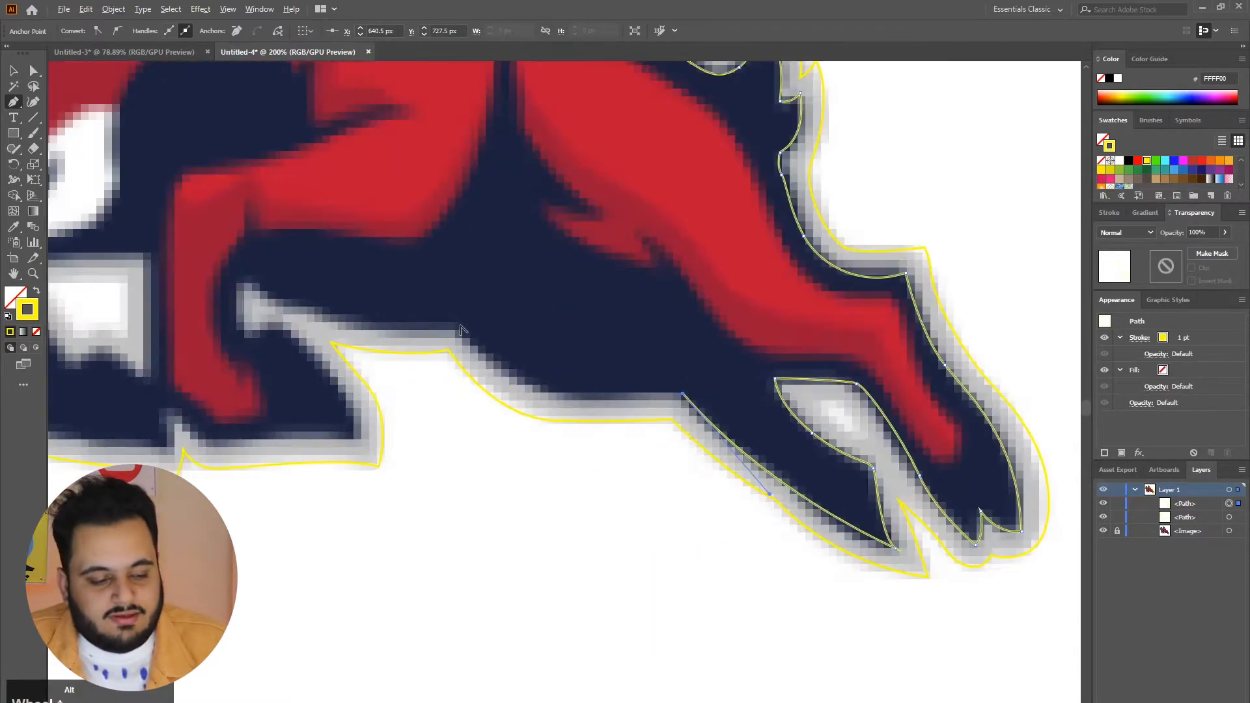
{"action": "left_click_drag", "start_coordinate": [458, 330], "coordinate": [372, 217]}
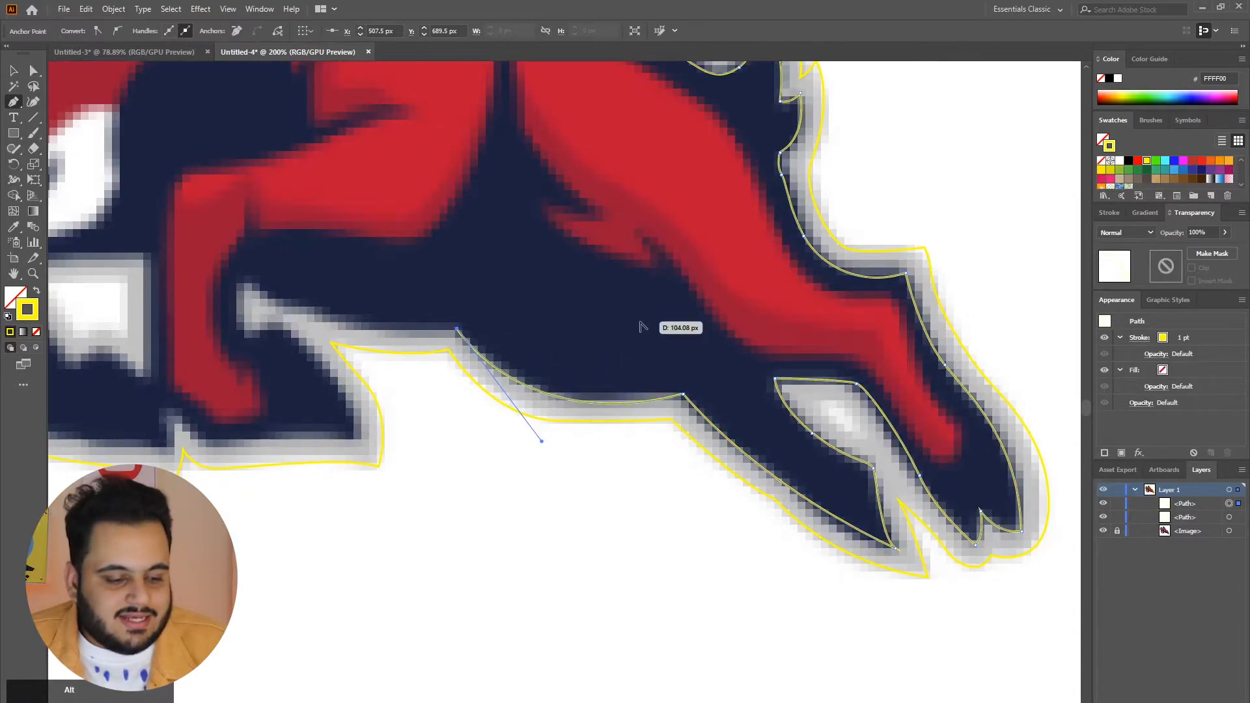
{"action": "scroll", "coordinate": [641, 327], "scroll_direction": "down", "scroll_amount": 1}
{"action": "left_click_drag", "start_coordinate": [342, 291], "coordinate": [277, 229]}
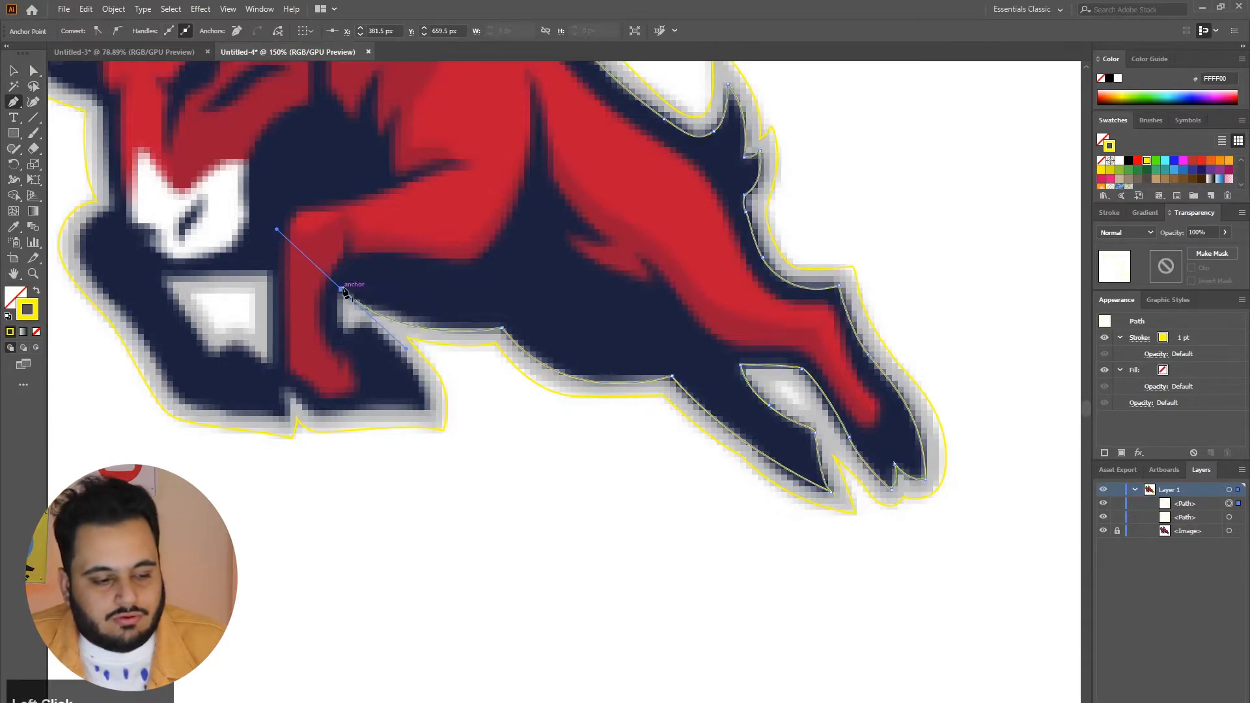
Trace around the rounded grey notch and down the rear edge of the front leg to the hoof's back corner
{"action": "scroll", "coordinate": [334, 329], "scroll_direction": "up", "scroll_amount": 3}
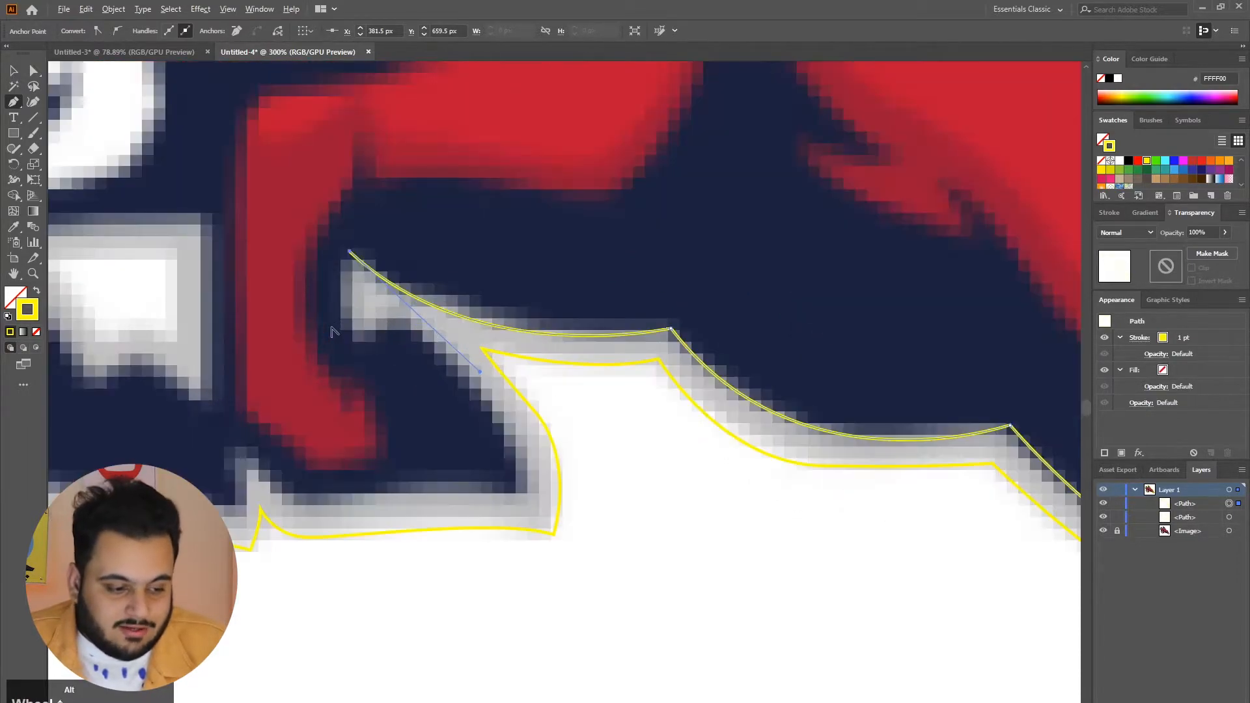
{"action": "left_click_drag", "start_coordinate": [337, 318], "coordinate": [356, 362]}
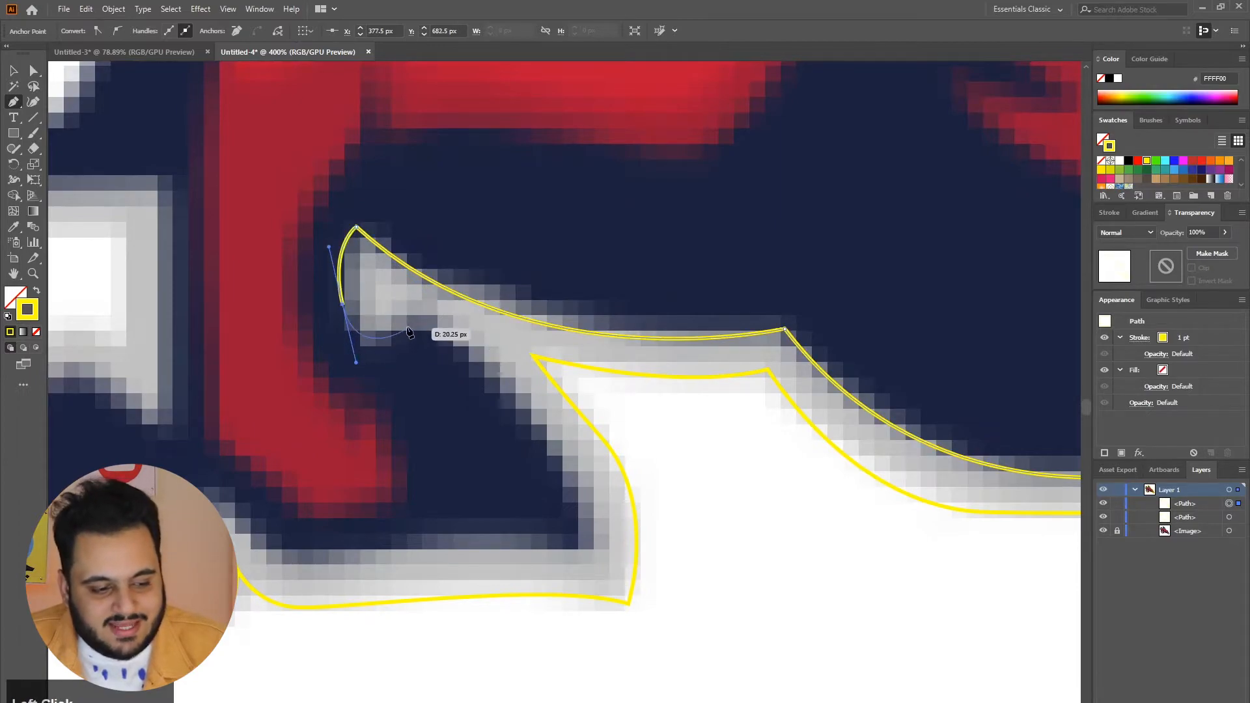
{"action": "left_click_drag", "start_coordinate": [414, 316], "coordinate": [434, 284]}
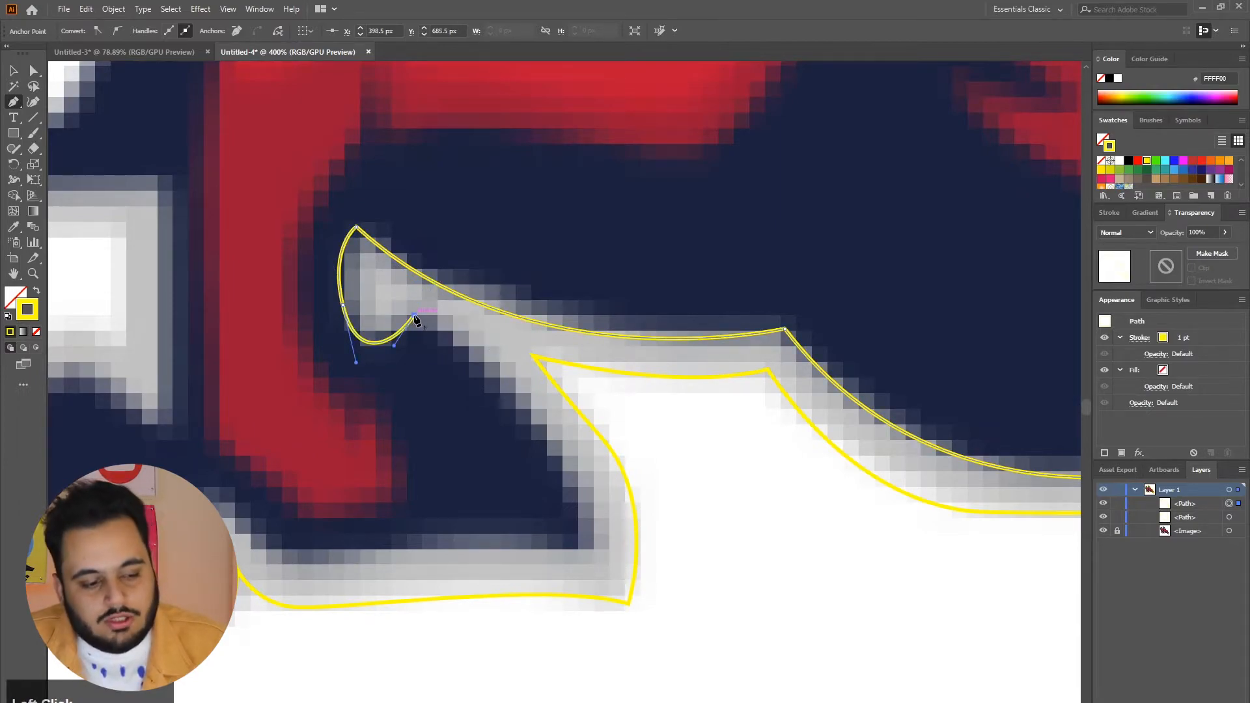
{"action": "left_click", "coordinate": [416, 317]}
{"action": "left_click_drag", "start_coordinate": [594, 542], "coordinate": [636, 689]}
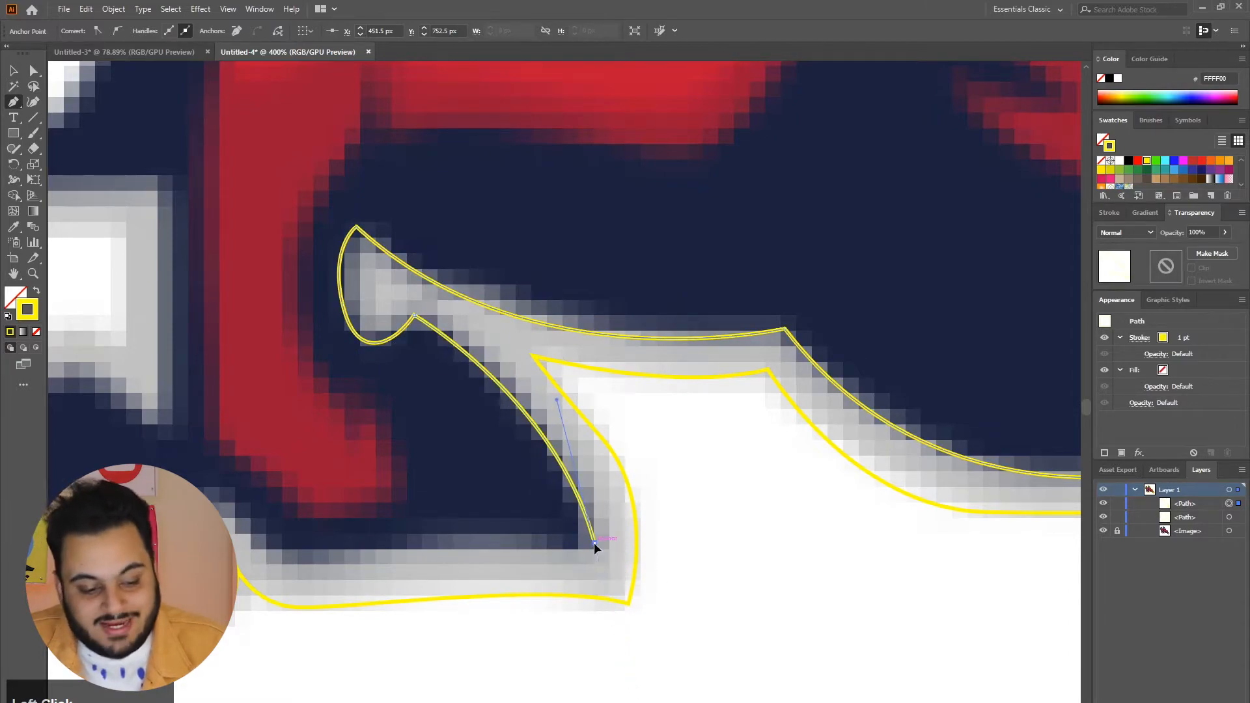
Trace along the front hoof's underside, up into the cleft and down to the neighbouring hoof's corner
{"action": "scroll", "coordinate": [595, 547], "scroll_direction": "down", "scroll_amount": 3}
{"action": "scroll", "coordinate": [521, 525], "scroll_direction": "up", "scroll_amount": 5}
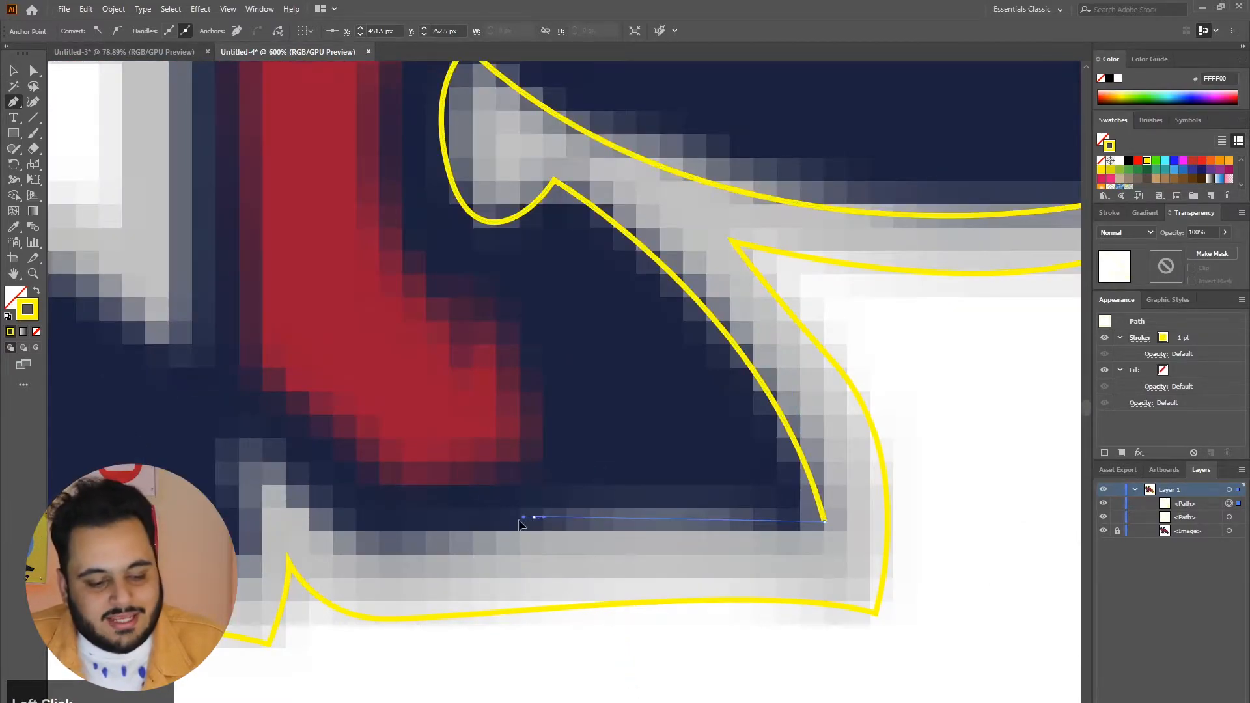
{"action": "left_click_drag", "start_coordinate": [521, 525], "coordinate": [418, 544]}
{"action": "left_click_drag", "start_coordinate": [259, 440], "coordinate": [162, 299]}
{"action": "left_click", "coordinate": [259, 443]}
{"action": "scroll", "coordinate": [259, 443], "scroll_direction": "down", "scroll_amount": 4}
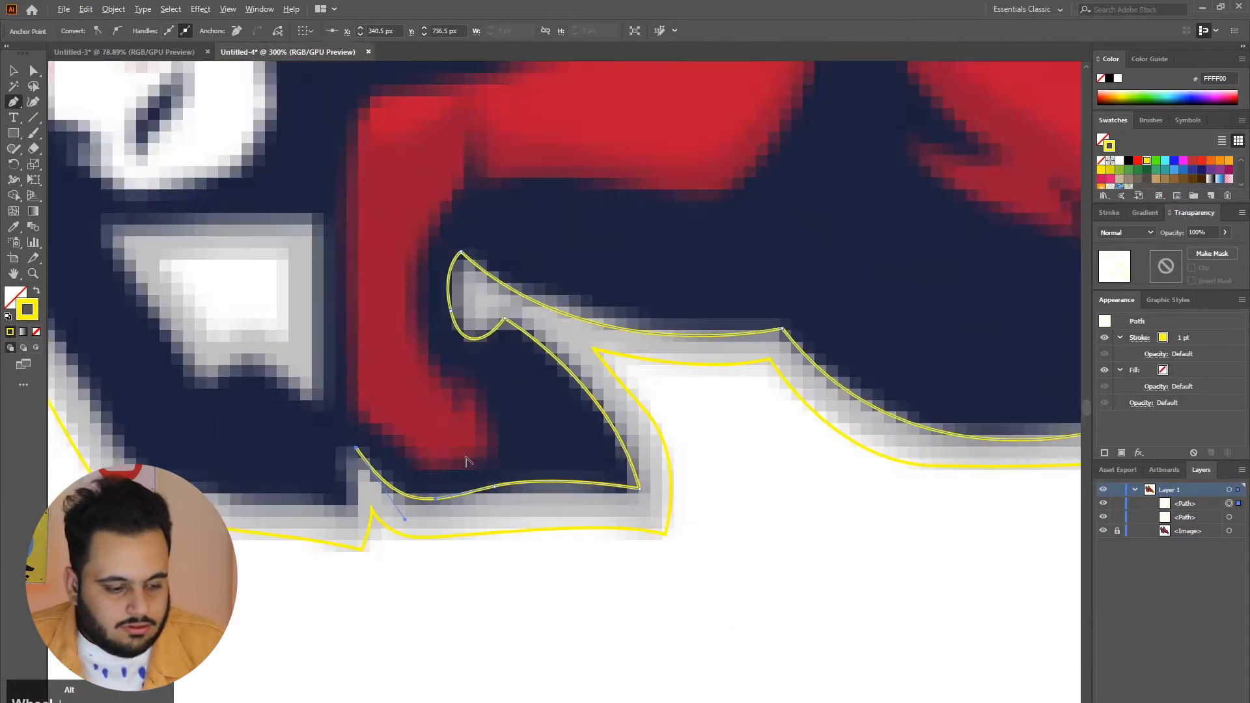
{"action": "scroll", "coordinate": [306, 462], "scroll_direction": "up", "scroll_amount": 3}
{"action": "left_click_drag", "start_coordinate": [475, 535], "coordinate": [470, 564]}
{"action": "scroll", "coordinate": [504, 494], "scroll_direction": "down", "scroll_amount": 3}
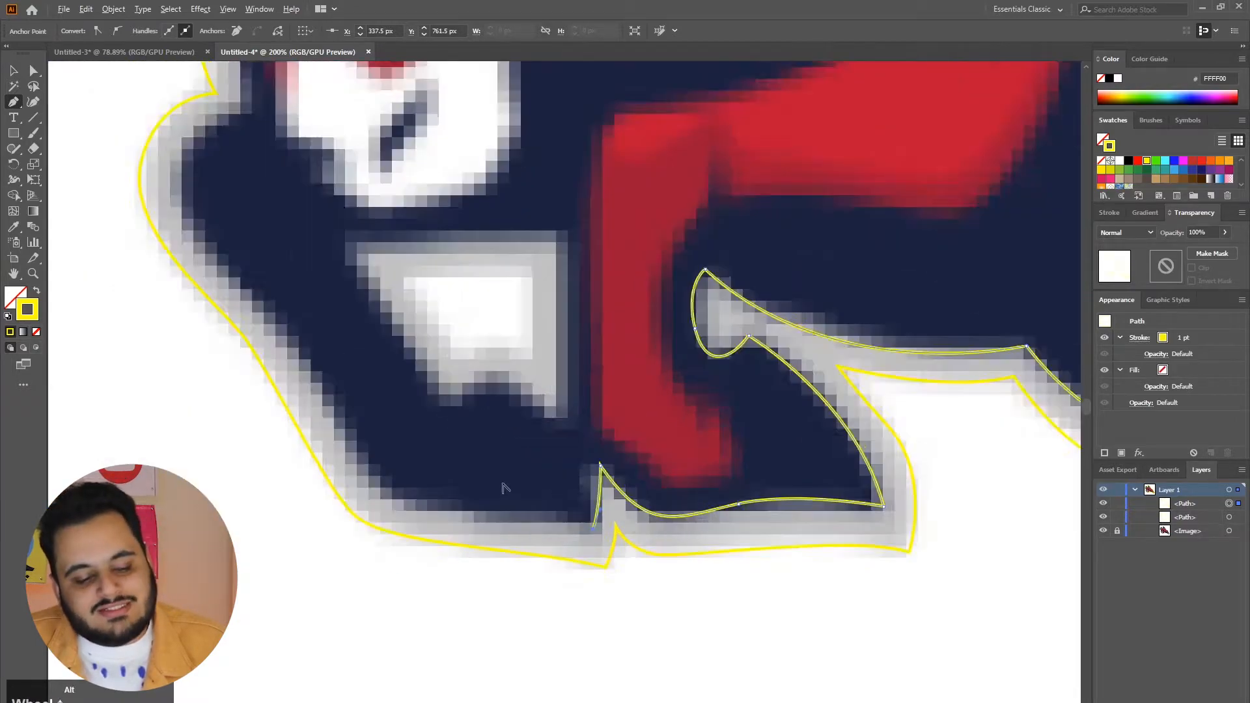
Trace the other front hoof's underside and rounded toe, and run the path up the leg's outer edge toward the knee
{"action": "scroll", "coordinate": [502, 527], "scroll_direction": "up", "scroll_amount": 3}
{"action": "left_click", "coordinate": [455, 521]}
{"action": "left_click_drag", "start_coordinate": [389, 525], "coordinate": [386, 523]}
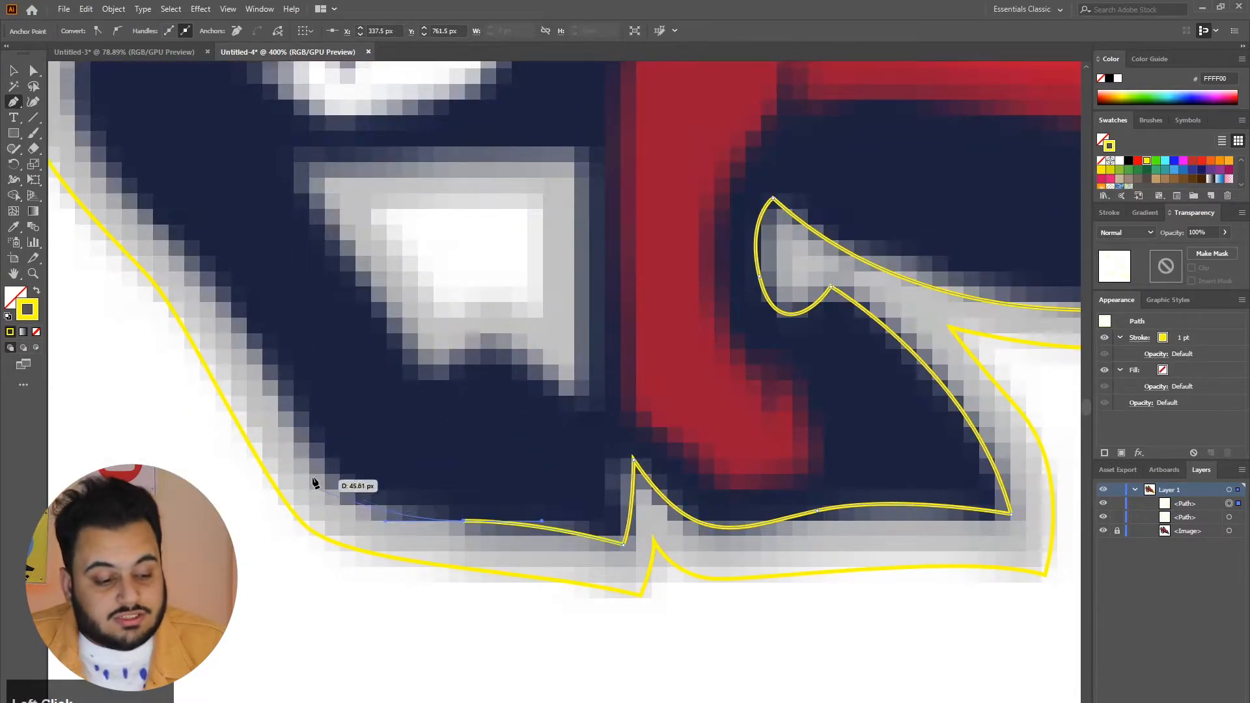
{"action": "scroll", "coordinate": [292, 384], "scroll_direction": "down", "scroll_amount": 4}
{"action": "scroll", "coordinate": [315, 215], "scroll_direction": "up", "scroll_amount": 3}
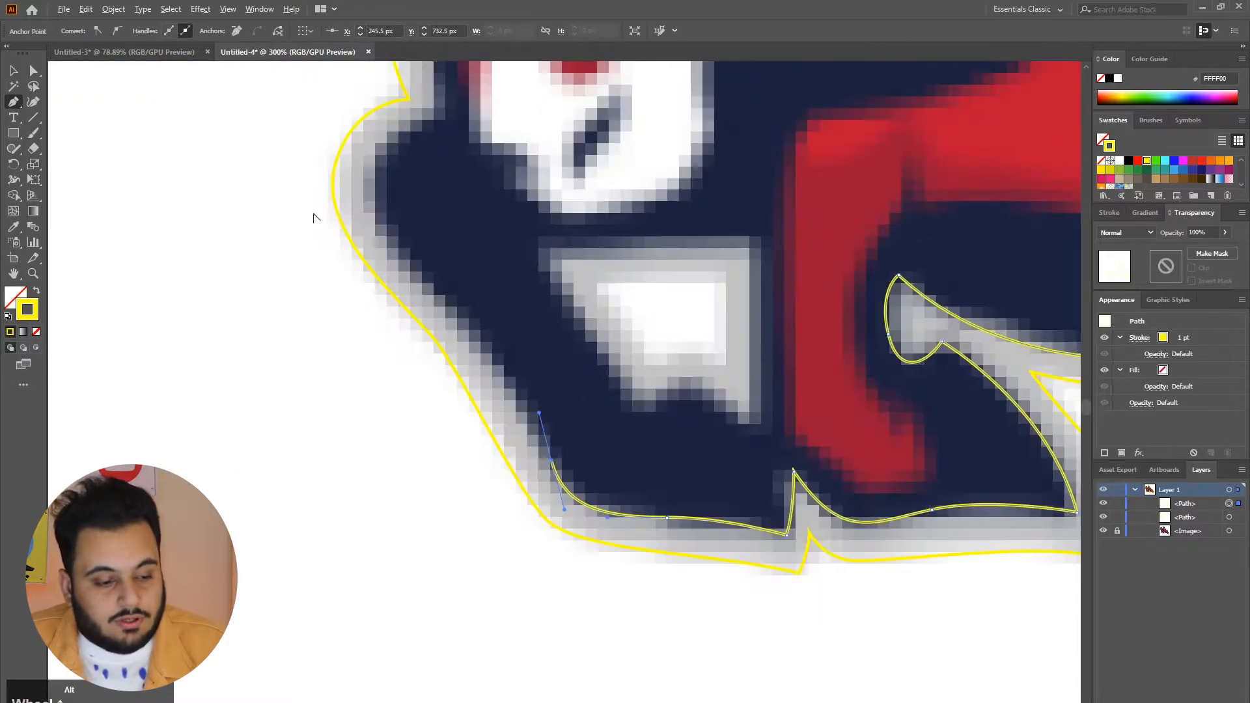
{"action": "left_click_drag", "start_coordinate": [447, 300], "coordinate": [398, 244]}
{"action": "scroll", "coordinate": [432, 167], "scroll_direction": "up", "scroll_amount": 2}
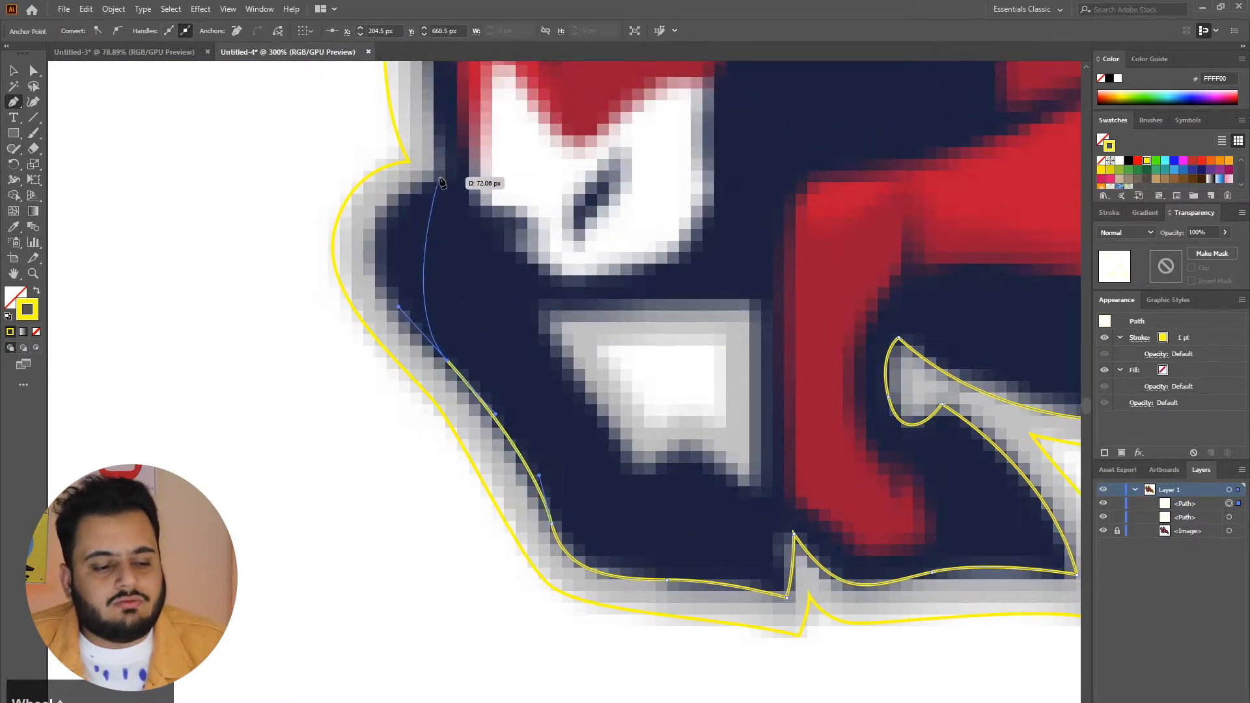
{"action": "left_click_drag", "start_coordinate": [441, 181], "coordinate": [457, 180]}
{"action": "left_click_drag", "start_coordinate": [541, 148], "coordinate": [544, 135]}
{"action": "key", "text": "ctrl+z"}
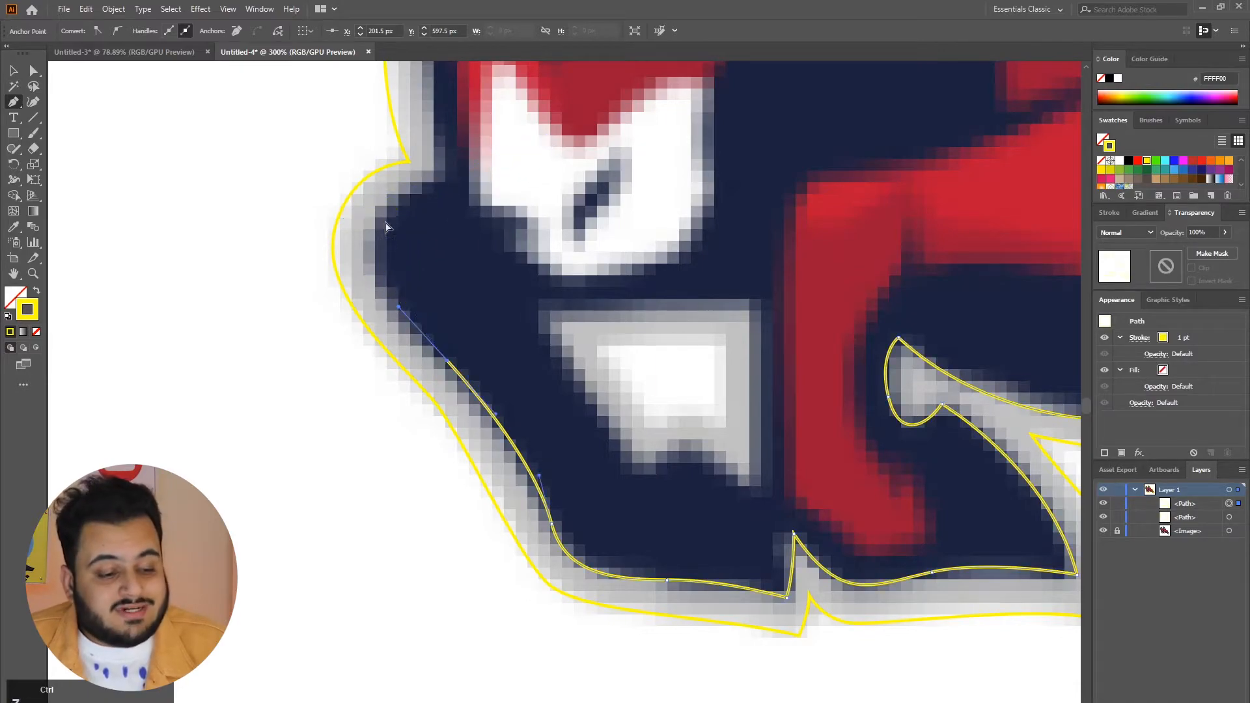
{"action": "left_click_drag", "start_coordinate": [368, 256], "coordinate": [365, 195]}
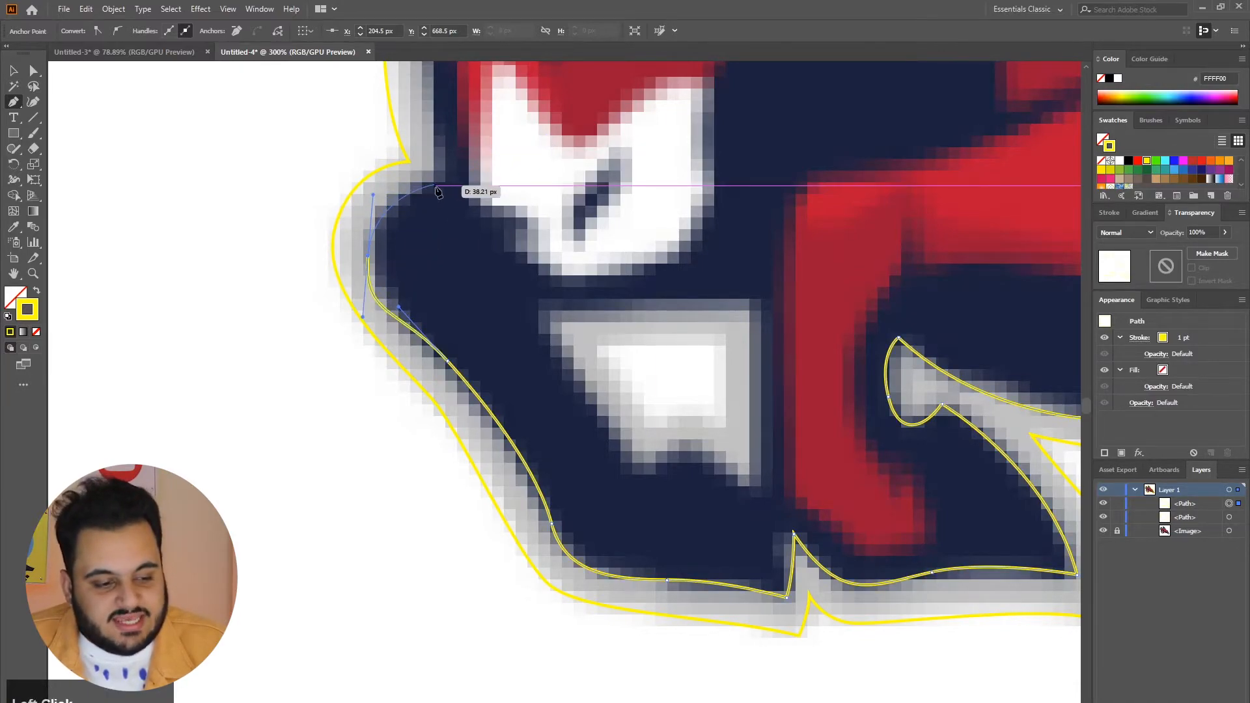
{"action": "key", "text": "ctrl+z"}
Curve the path around the bent front knee to the muzzle corner and up the face's outer edge to the ear base
{"action": "left_click_drag", "start_coordinate": [372, 243], "coordinate": [436, 127]}
{"action": "scroll", "coordinate": [443, 175], "scroll_direction": "up", "scroll_amount": 2}
{"action": "scroll", "coordinate": [443, 176], "scroll_direction": "up", "scroll_amount": 3}
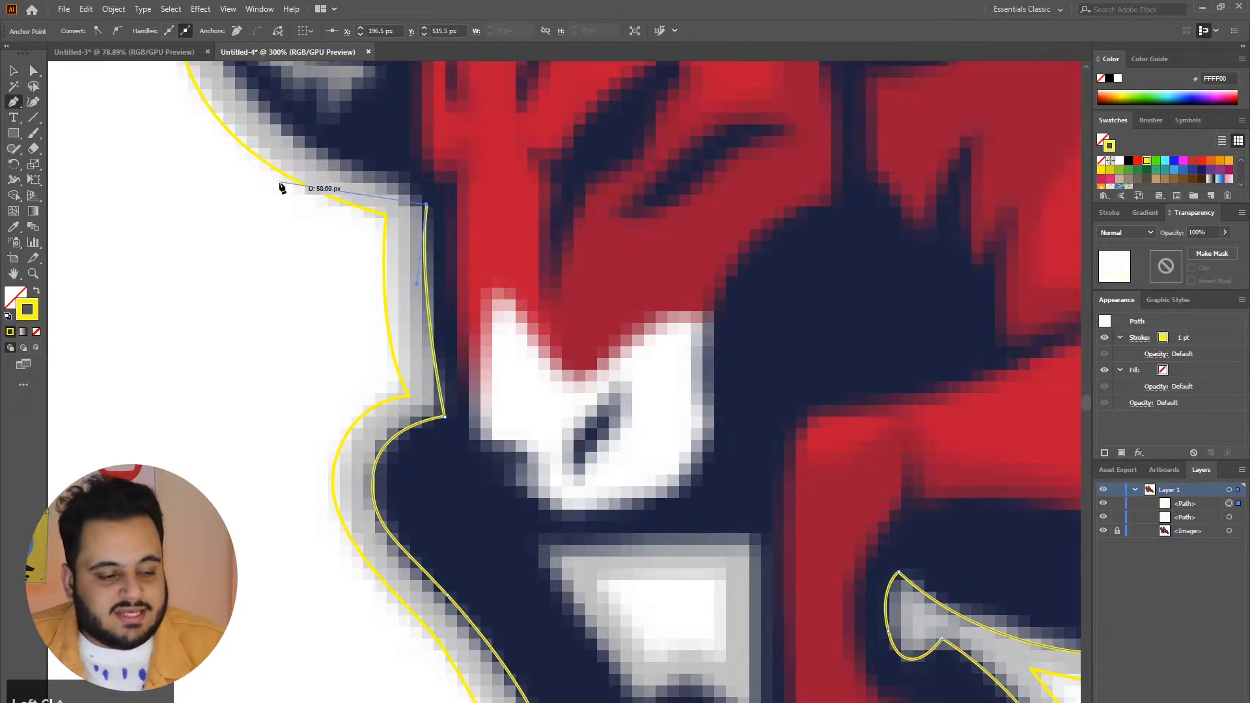
Trace the ear's lower edge to its tip and back along the top, closing the navy path at its starting anchor
{"action": "scroll", "coordinate": [281, 188], "scroll_direction": "up", "scroll_amount": 4}
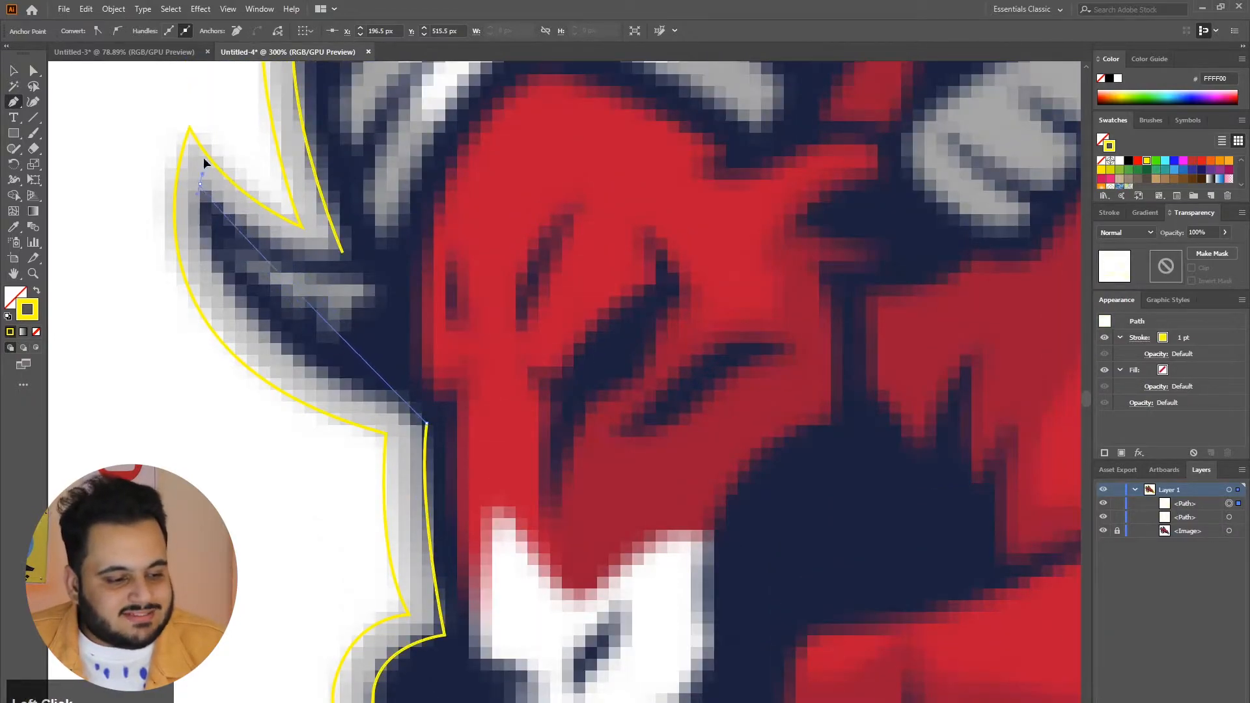
{"action": "left_click_drag", "start_coordinate": [204, 160], "coordinate": [200, 265]}
{"action": "left_click", "coordinate": [200, 449]}
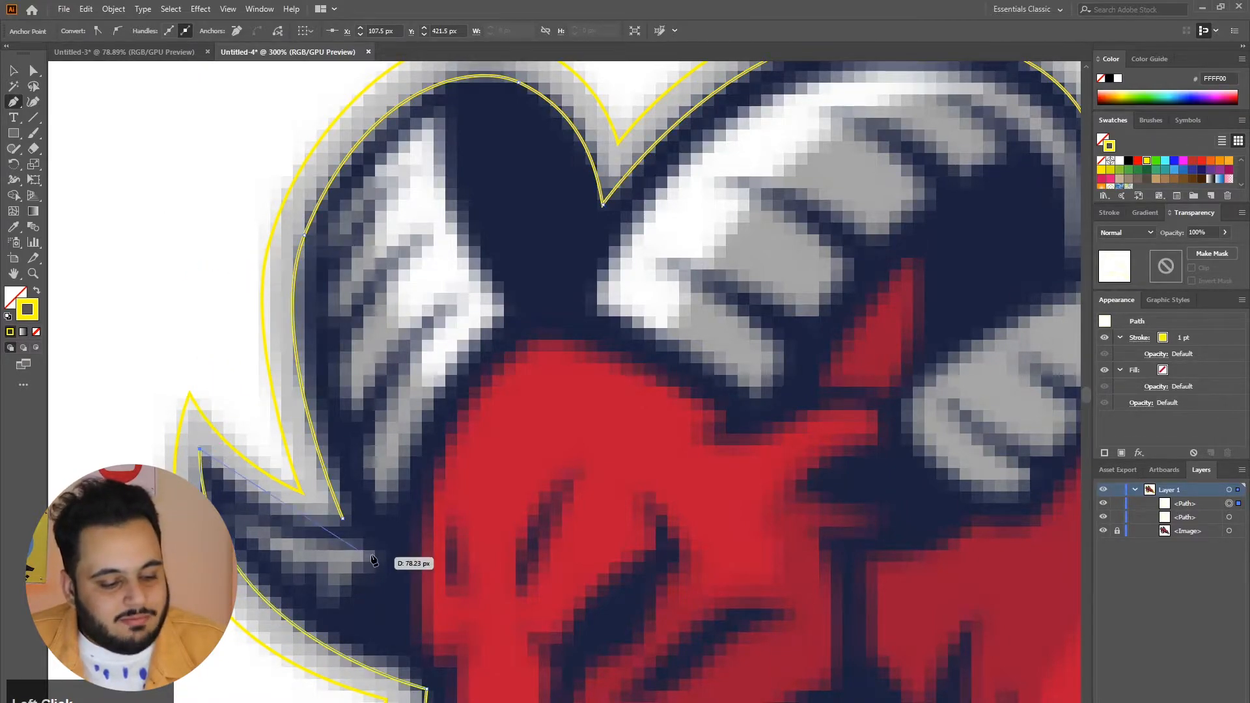
{"action": "left_click", "coordinate": [343, 517]}
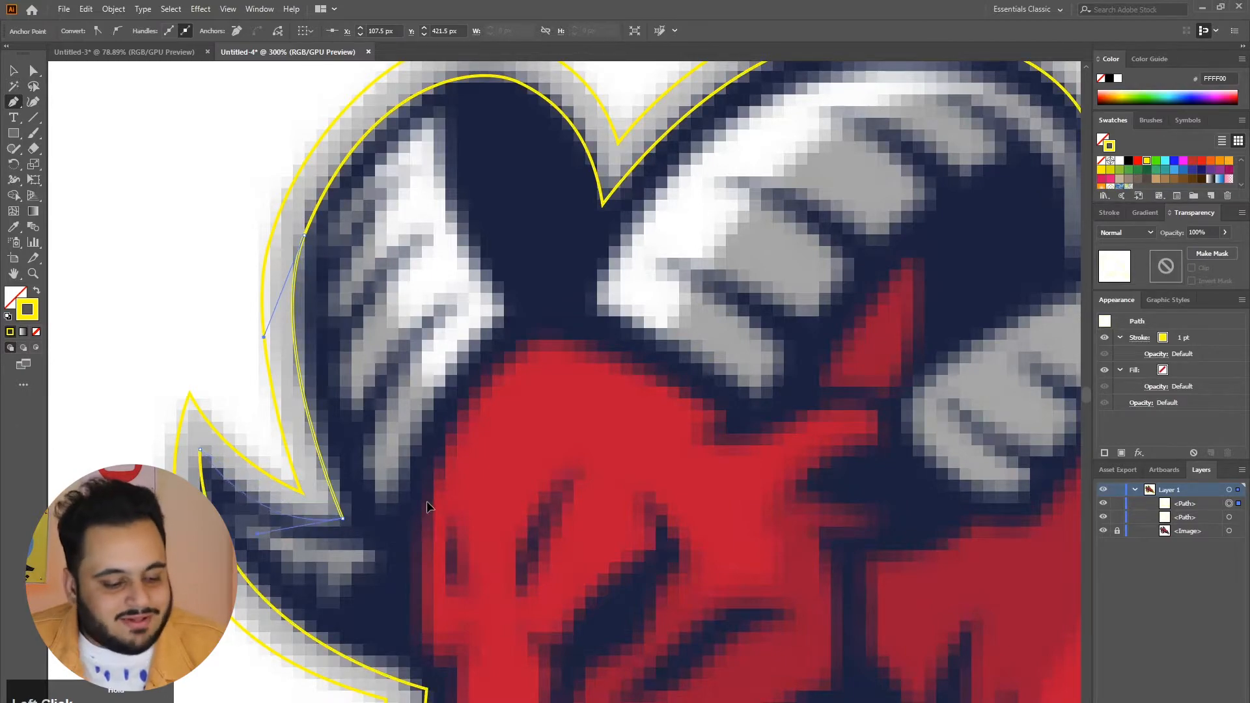
Start a new path at the red neck beside the jaw and trace its upper edge to the peak behind the ear
{"action": "scroll", "coordinate": [418, 496], "scroll_direction": "down", "scroll_amount": 4}
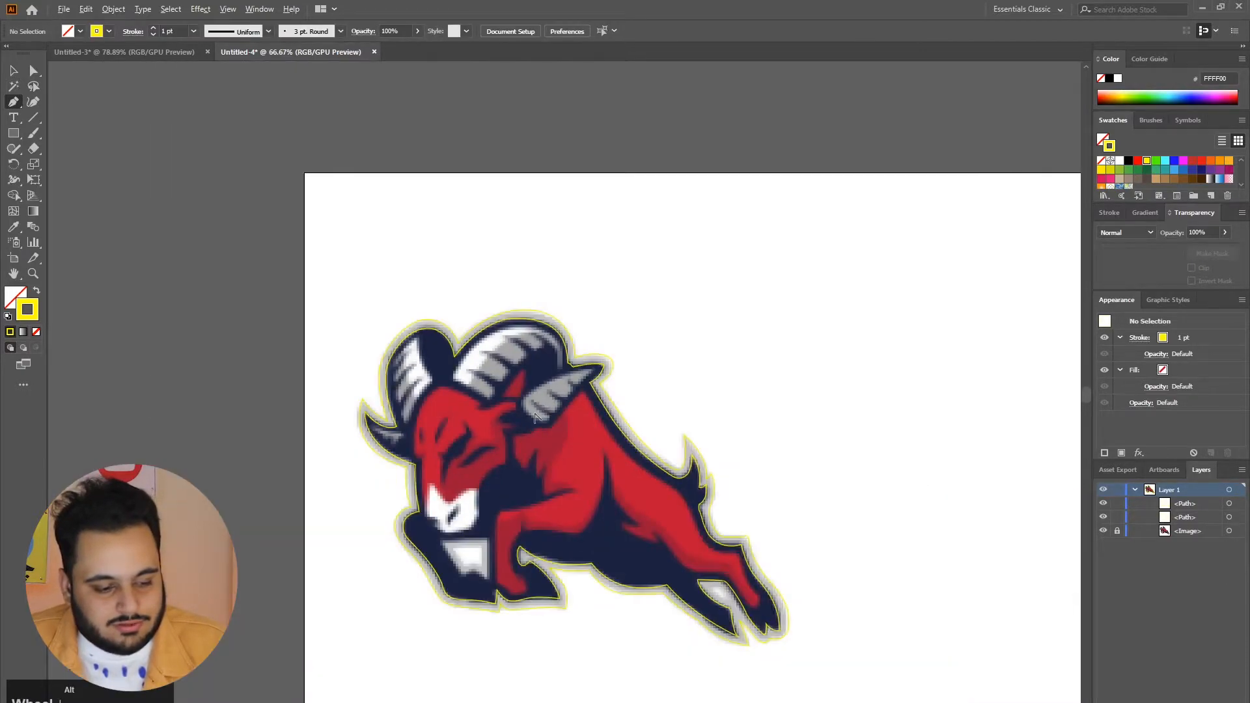
{"action": "scroll", "coordinate": [766, 600], "scroll_direction": "up", "scroll_amount": 1}
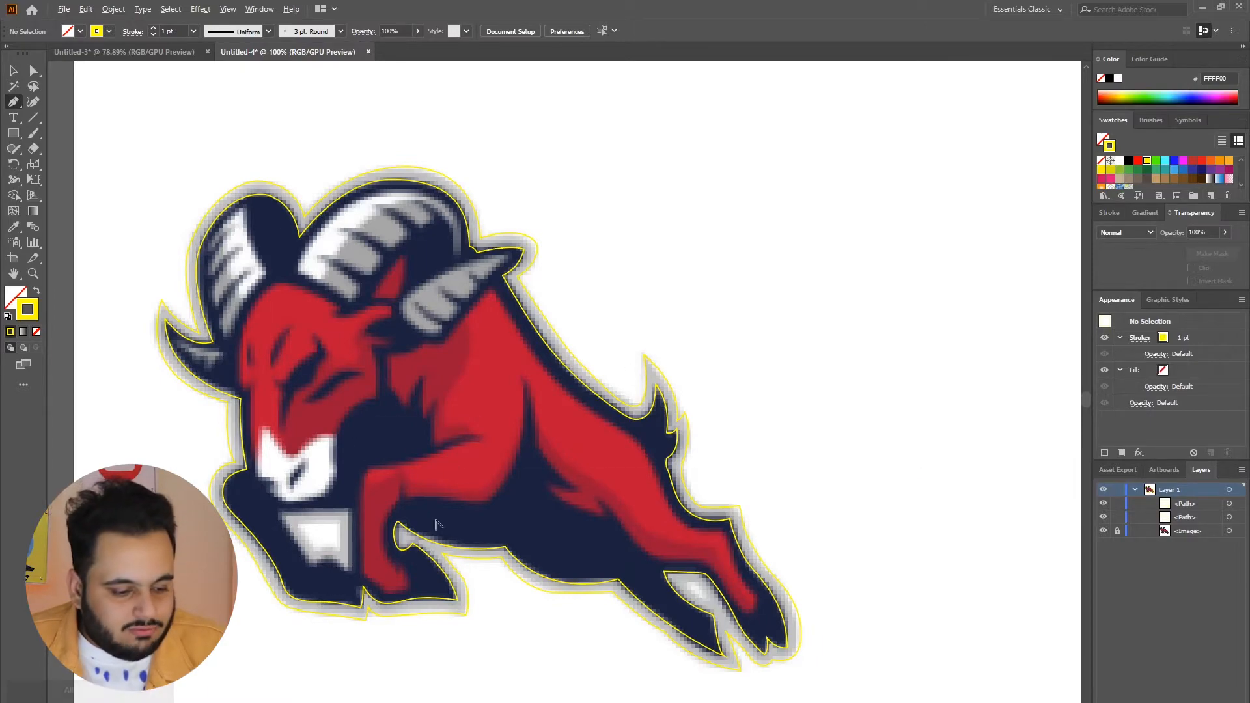
{"action": "scroll", "coordinate": [423, 455], "scroll_direction": "up", "scroll_amount": 1}
{"action": "scroll", "coordinate": [425, 236], "scroll_direction": "up", "scroll_amount": 1}
{"action": "scroll", "coordinate": [425, 236], "scroll_direction": "up", "scroll_amount": 1}
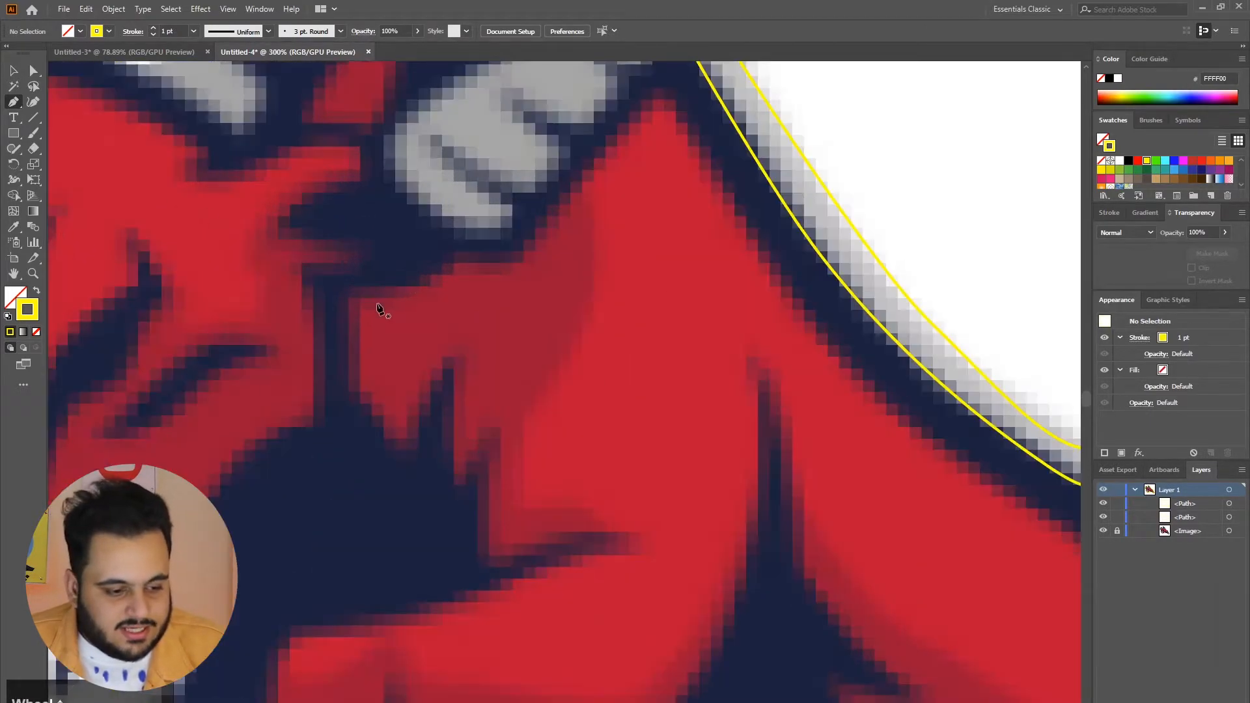
{"action": "left_click", "coordinate": [353, 301]}
{"action": "left_click_drag", "start_coordinate": [450, 263], "coordinate": [480, 211]}
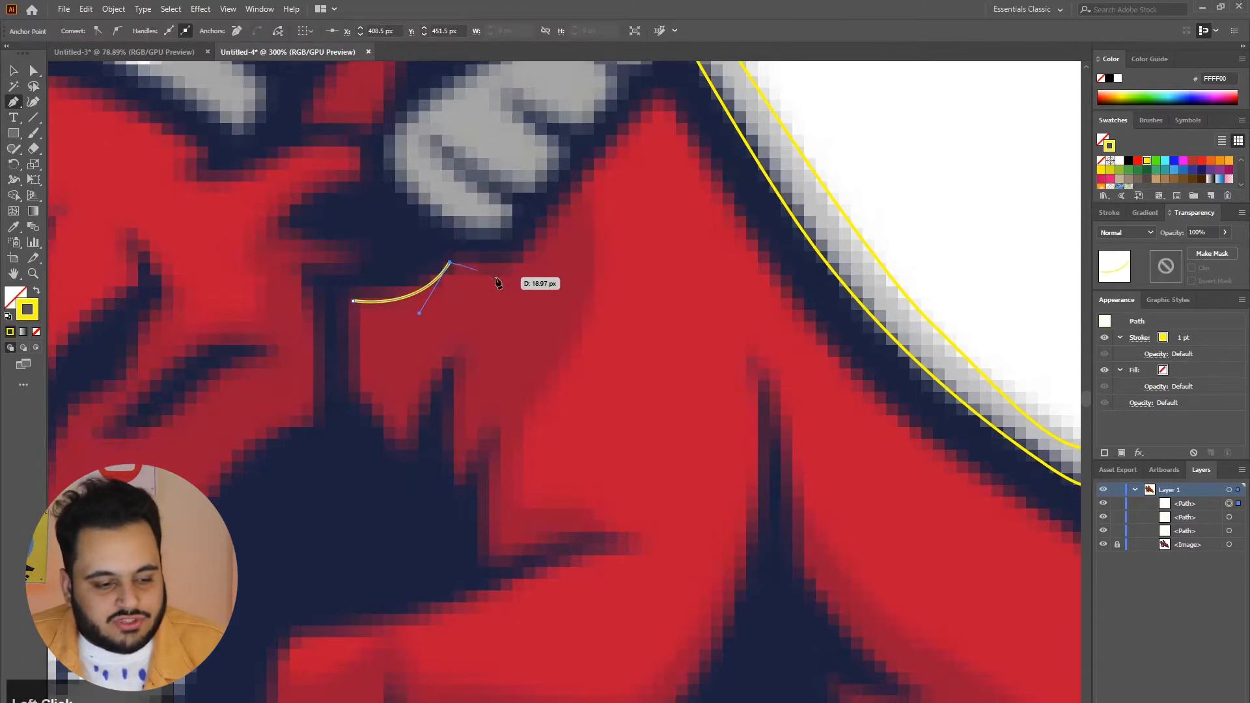
{"action": "left_click_drag", "start_coordinate": [496, 279], "coordinate": [531, 256]}
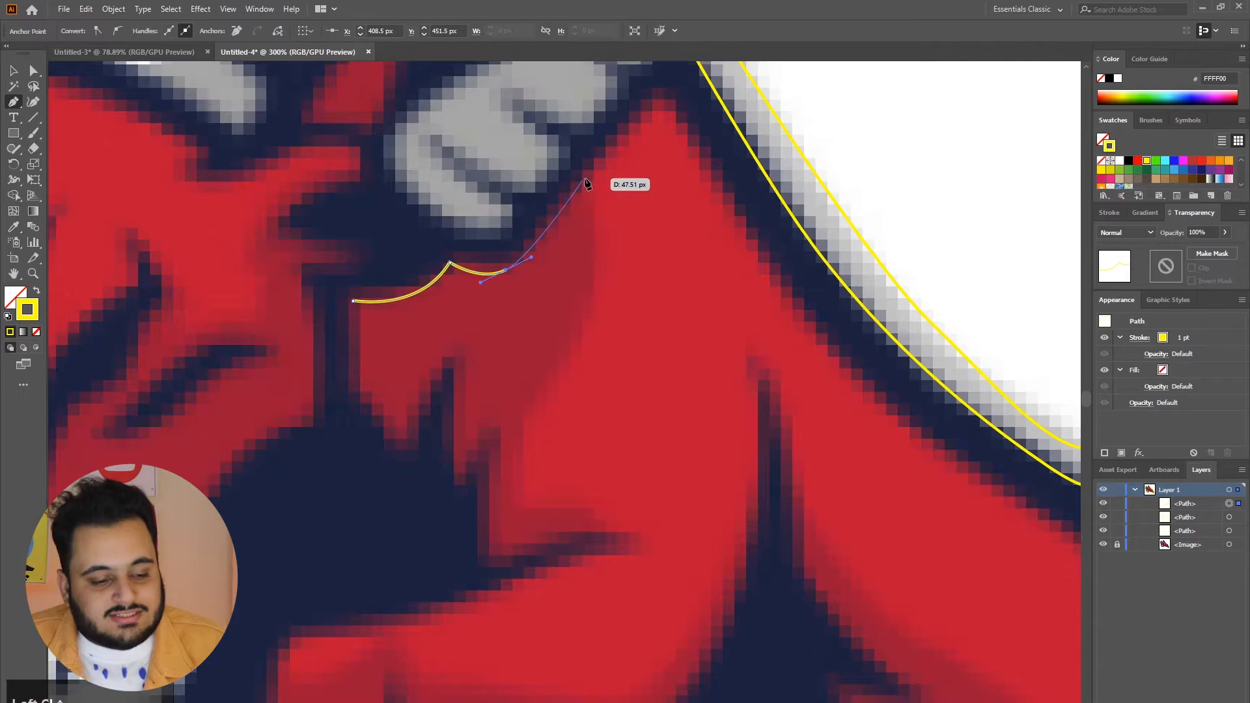
{"action": "scroll", "coordinate": [651, 185], "scroll_direction": "up", "scroll_amount": 2}
{"action": "left_click_drag", "start_coordinate": [660, 158], "coordinate": [702, 132]}
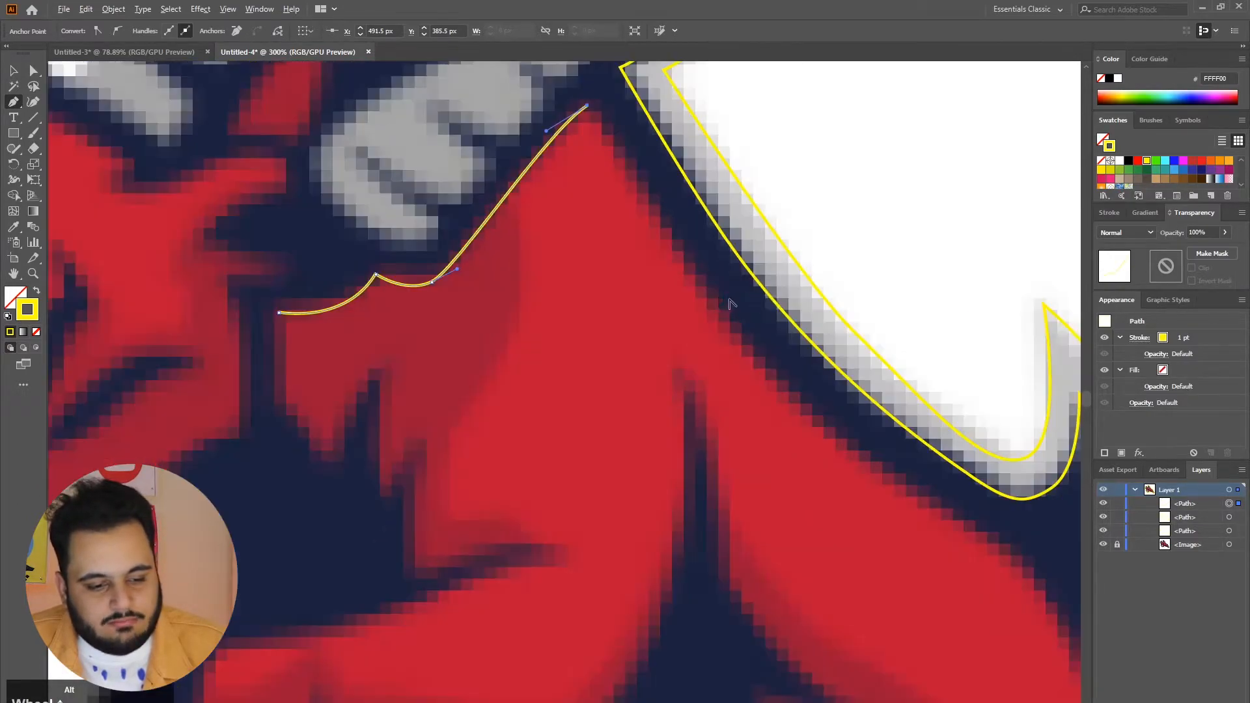
Trace the red body's back edge from the peak along the back and over the rump to the thigh
{"action": "left_click_drag", "start_coordinate": [722, 315], "coordinate": [822, 433]}
{"action": "left_click_drag", "start_coordinate": [964, 526], "coordinate": [1063, 585]}
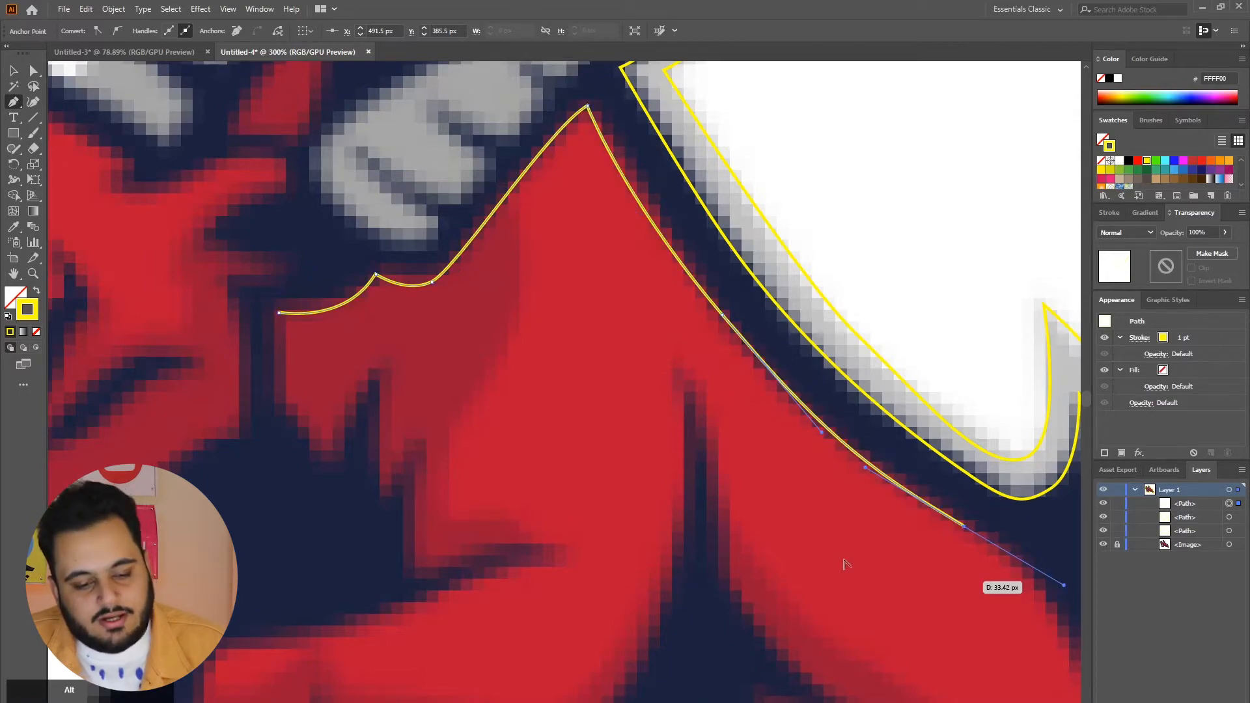
{"action": "scroll", "coordinate": [844, 563], "scroll_direction": "down", "scroll_amount": 5}
{"action": "scroll", "coordinate": [857, 591], "scroll_direction": "up", "scroll_amount": 5}
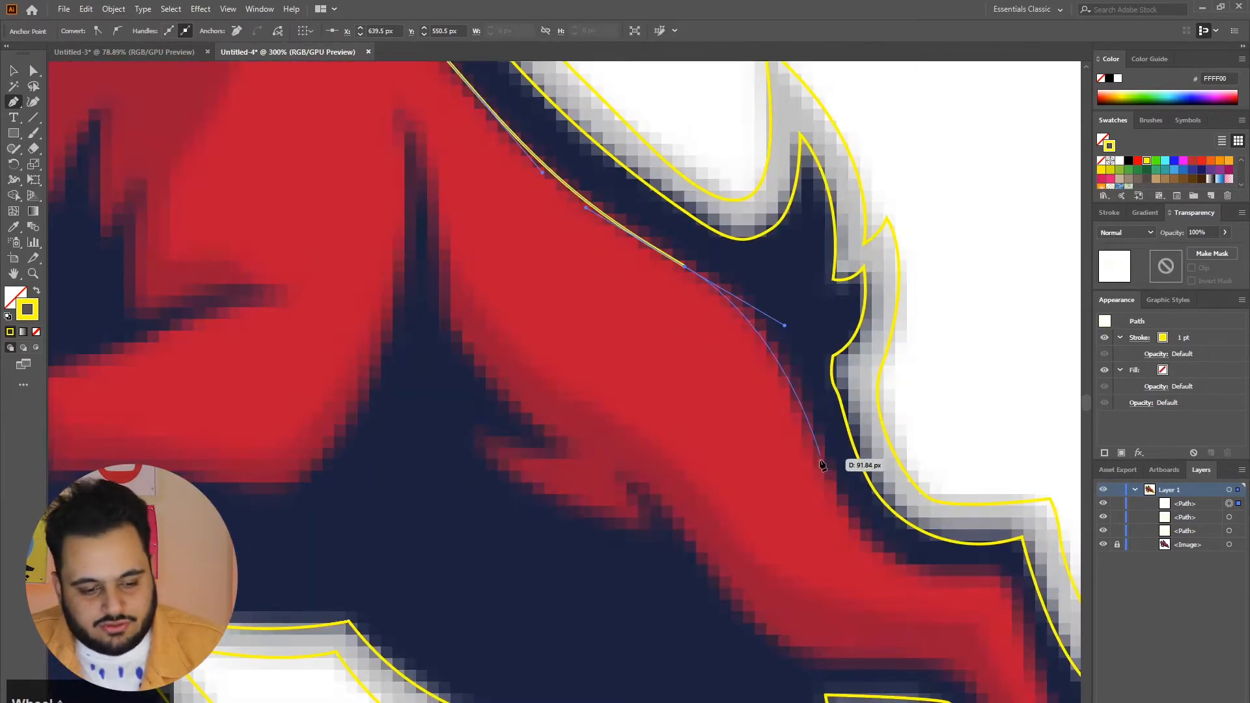
{"action": "left_click_drag", "start_coordinate": [828, 475], "coordinate": [835, 492]}
Continue the red path along the thigh to a corner at the hock and down the lower hind leg's outer edge
{"action": "scroll", "coordinate": [853, 536], "scroll_direction": "down", "scroll_amount": 5}
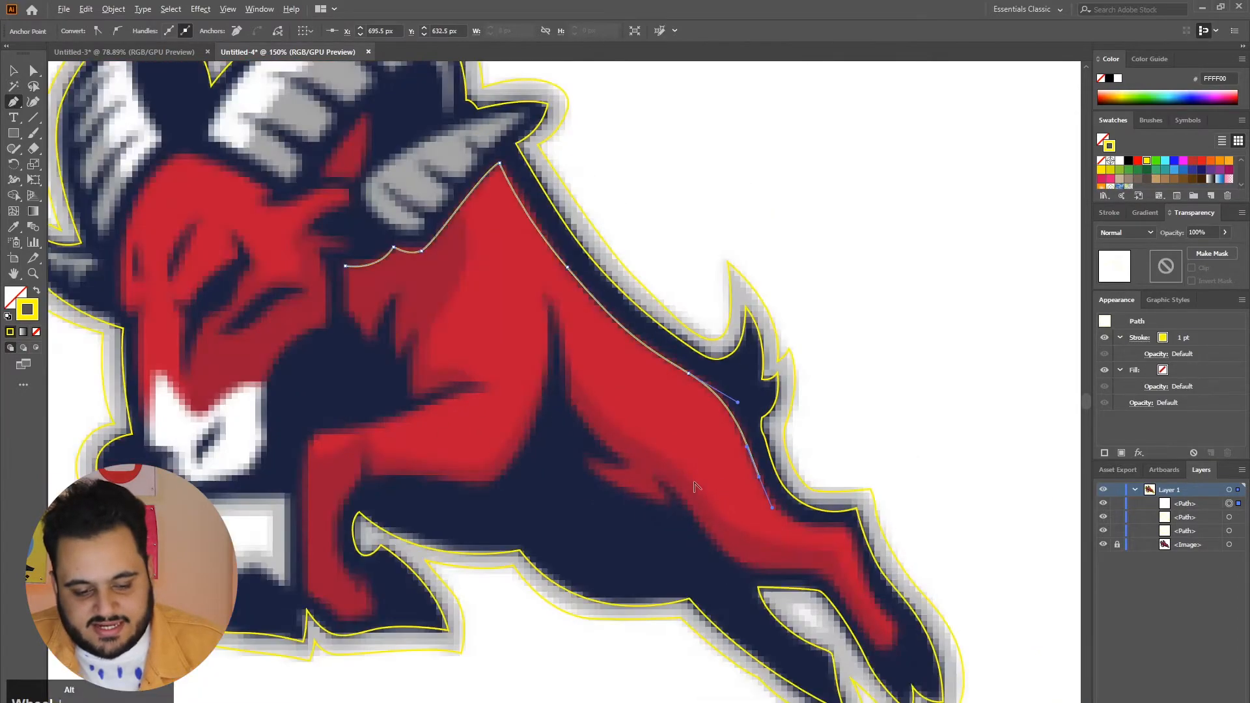
{"action": "scroll", "coordinate": [864, 533], "scroll_direction": "up", "scroll_amount": 4}
{"action": "mouse_move", "coordinate": [859, 520]}
{"action": "left_mouse_down"}
{"action": "mouse_move", "coordinate": [908, 498]}
{"action": "mouse_move", "coordinate": [932, 506]}
{"action": "left_mouse_up"}
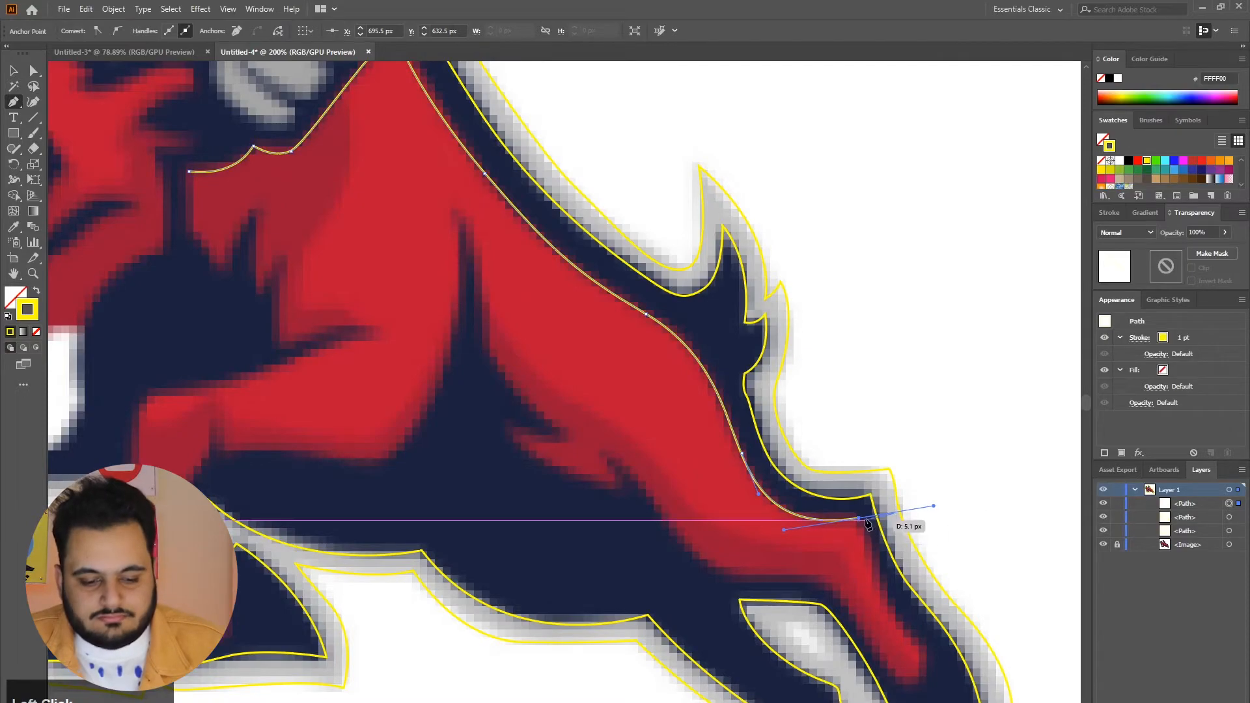
{"action": "left_click_drag", "start_coordinate": [900, 630], "coordinate": [931, 664]}
{"action": "scroll", "coordinate": [898, 681], "scroll_direction": "up", "scroll_amount": 1}
{"action": "scroll", "coordinate": [897, 682], "scroll_direction": "up", "scroll_amount": 1}
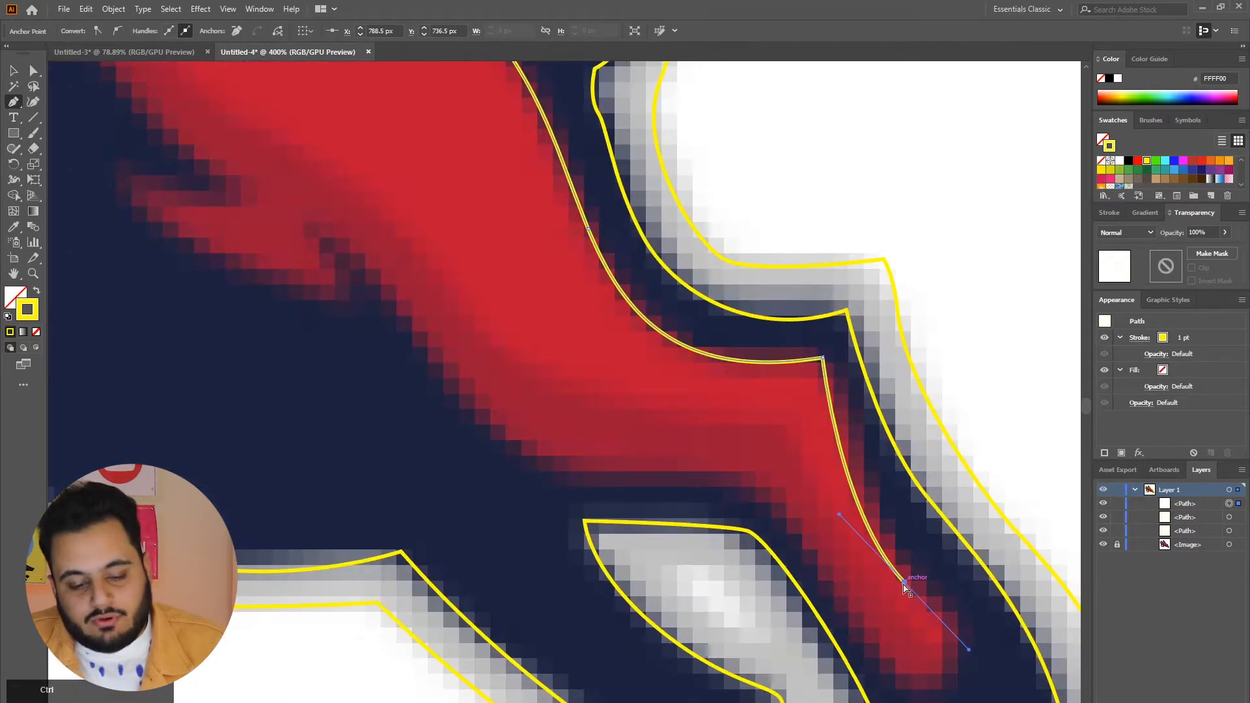
{"action": "left_click_drag", "start_coordinate": [905, 588], "coordinate": [918, 585]}
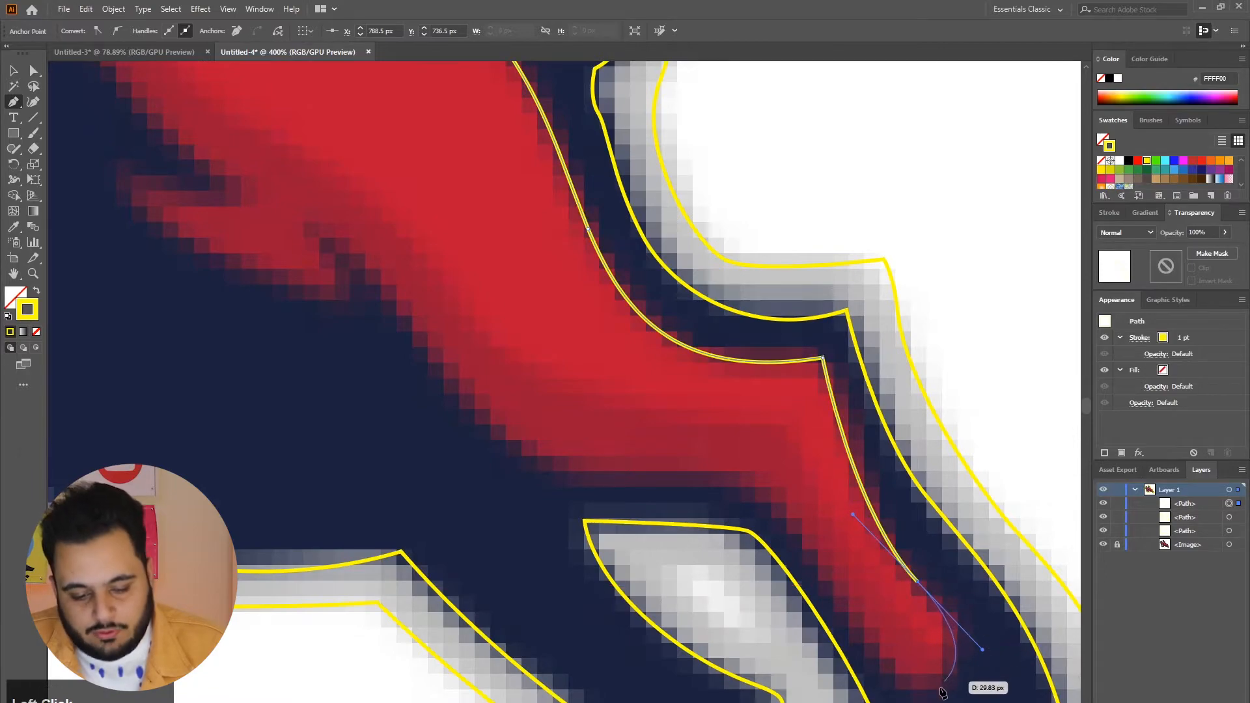
Curve around the red hind leg's rounded tip and trace its inner edge up to the corner below the hock
{"action": "left_click_drag", "start_coordinate": [942, 692], "coordinate": [927, 695]}
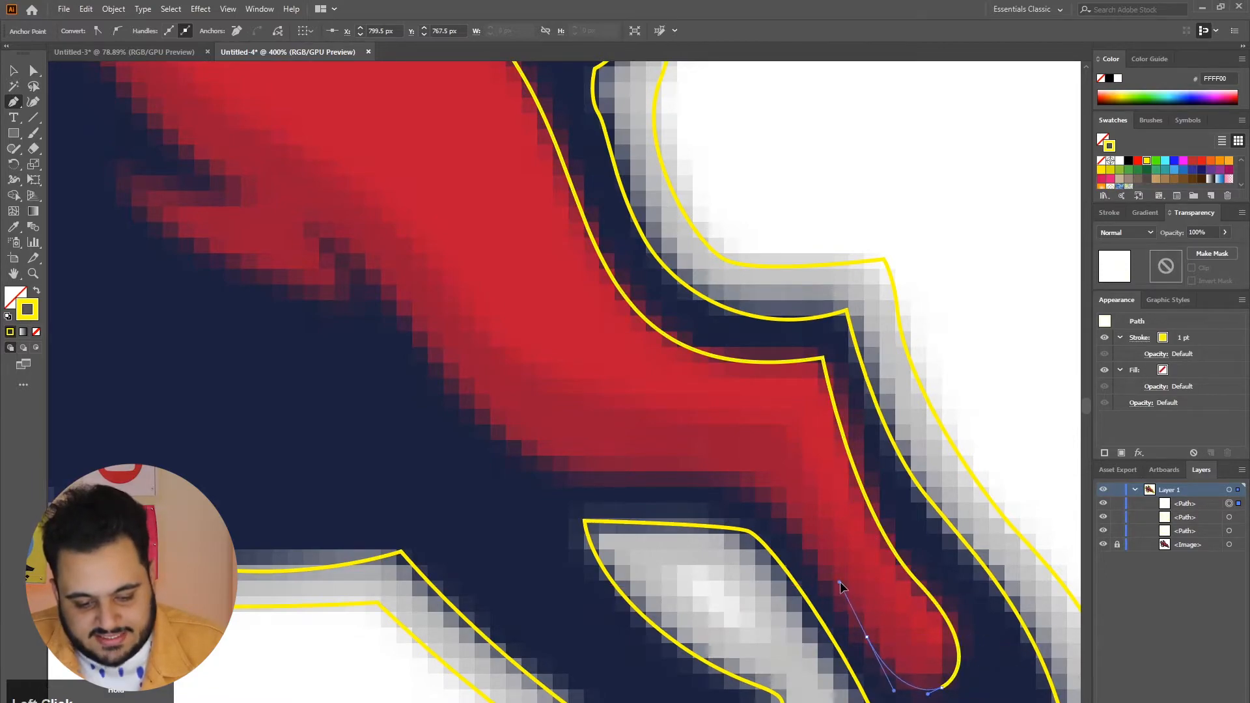
{"action": "left_click", "coordinate": [840, 584]}
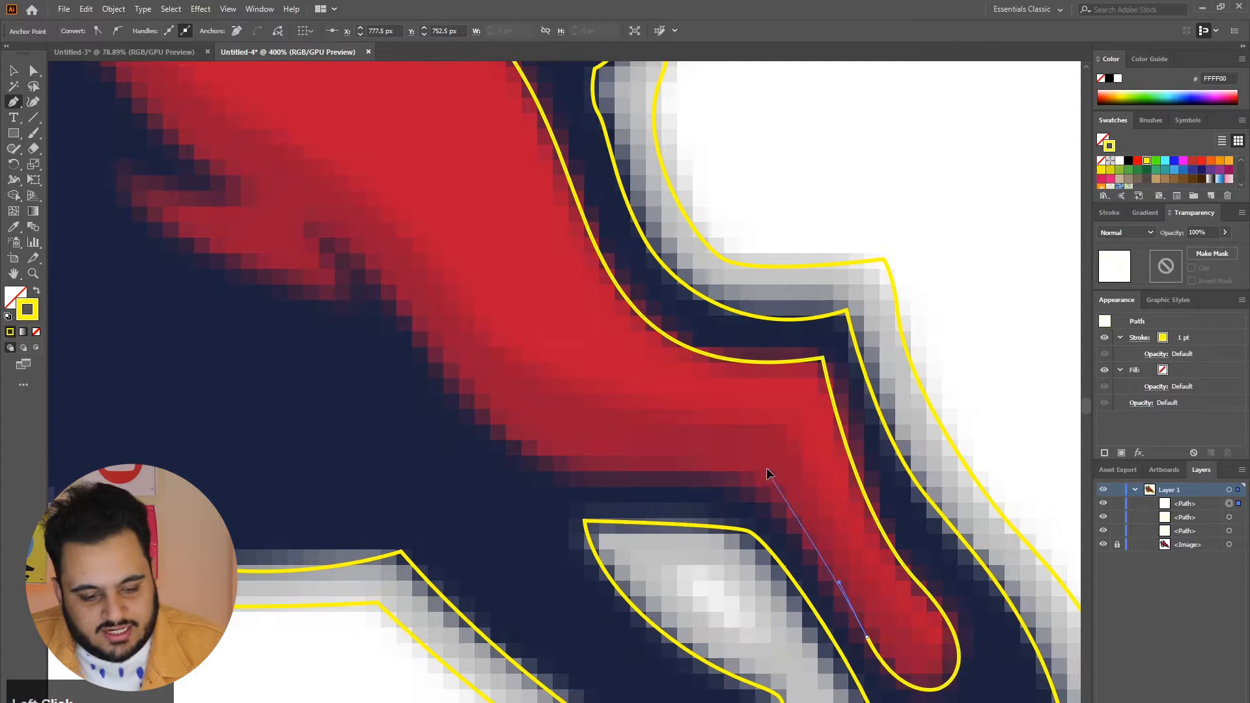
{"action": "left_click_drag", "start_coordinate": [768, 473], "coordinate": [751, 408]}
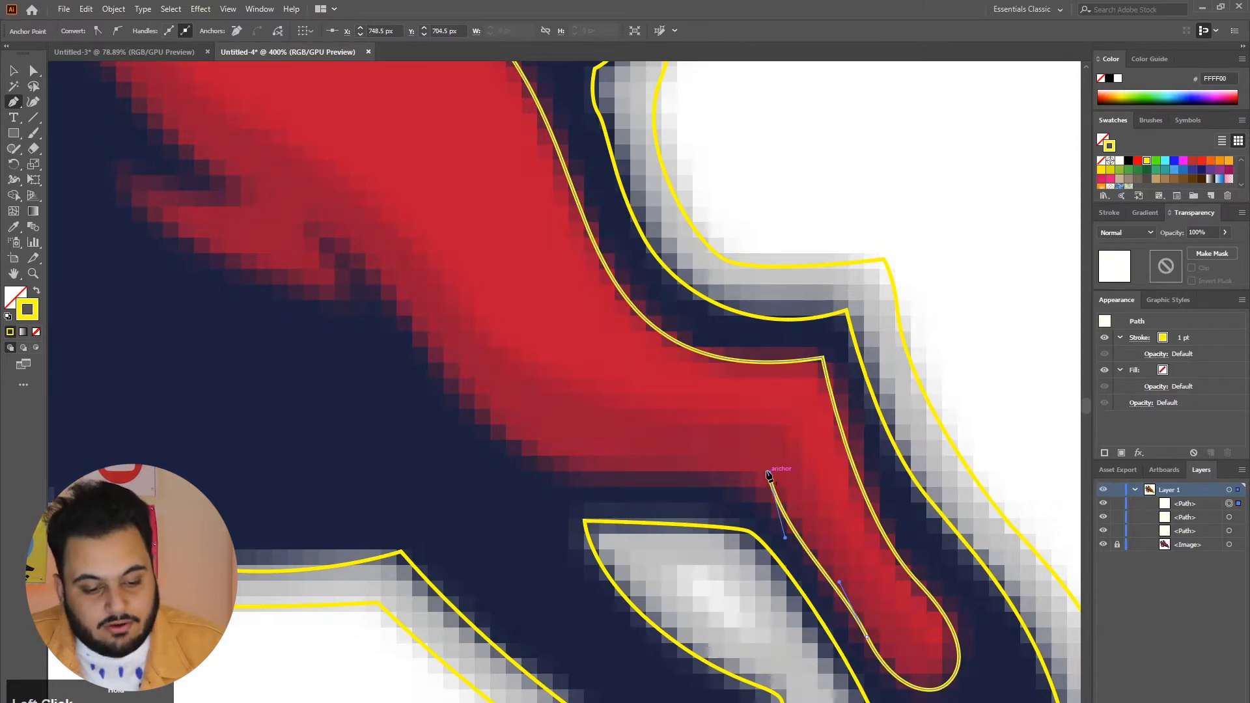
{"action": "scroll", "coordinate": [820, 456], "scroll_direction": "down", "scroll_amount": 2}
{"action": "scroll", "coordinate": [675, 427], "scroll_direction": "up", "scroll_amount": 1}
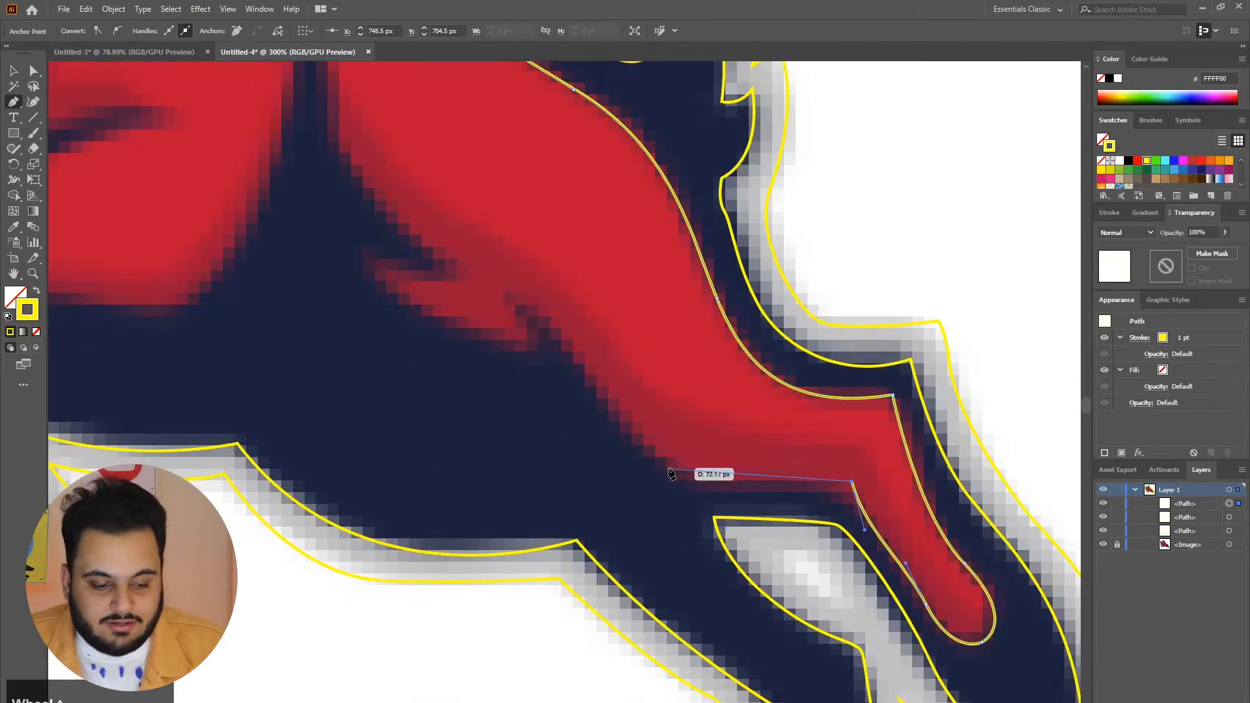
Trace the hind leg's underside from the hock up to the notch above the thigh's fur tuft and down to the tuft's lower corner
{"action": "left_click_drag", "start_coordinate": [669, 469], "coordinate": [630, 438]}
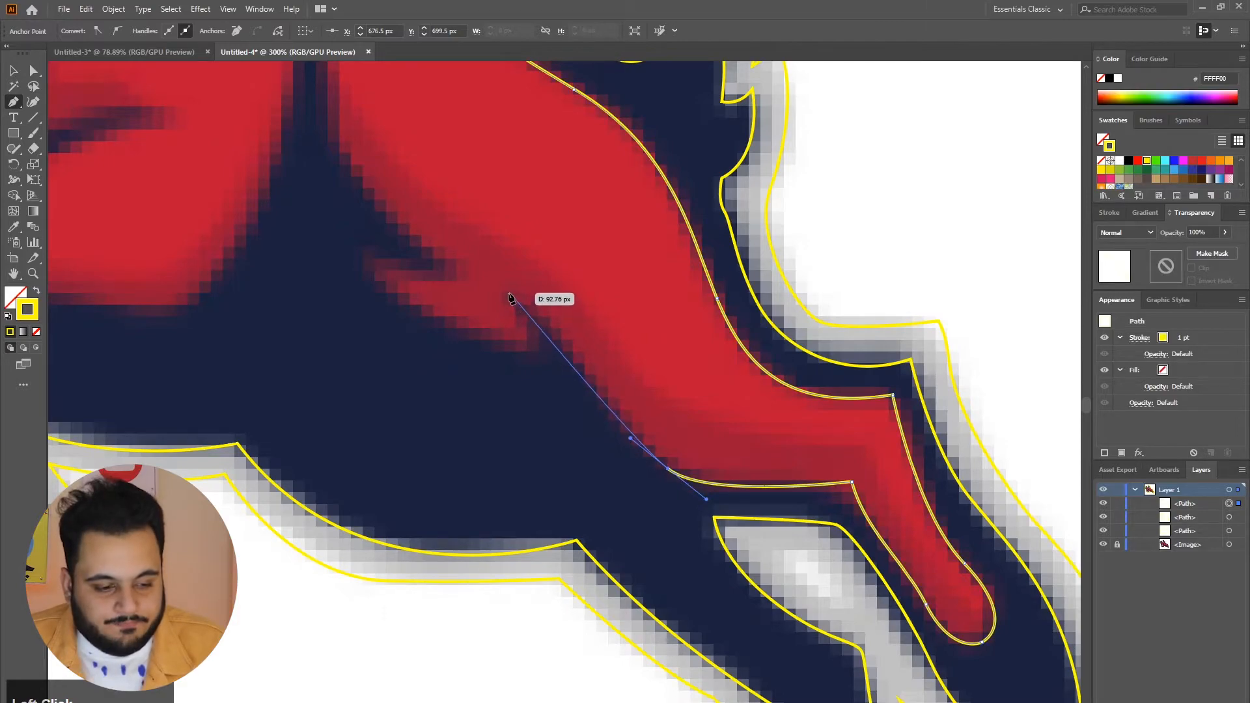
{"action": "left_click_drag", "start_coordinate": [505, 294], "coordinate": [428, 258]}
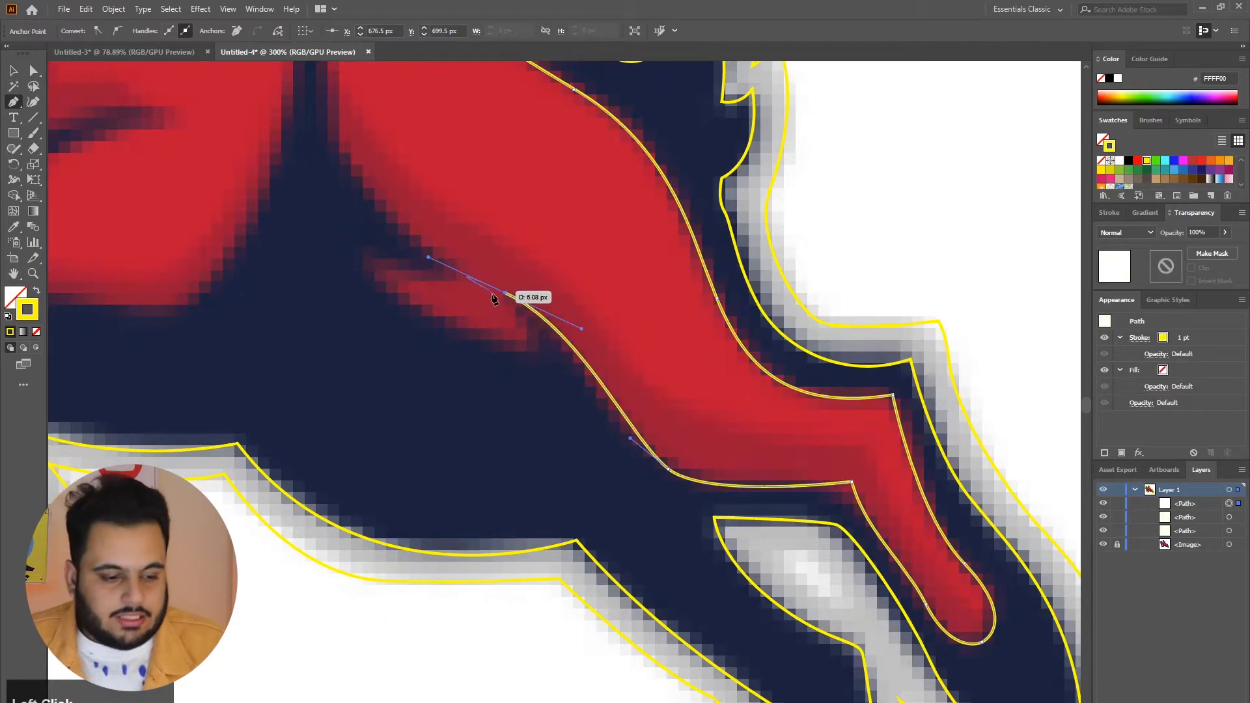
{"action": "left_click_drag", "start_coordinate": [506, 297], "coordinate": [530, 387]}
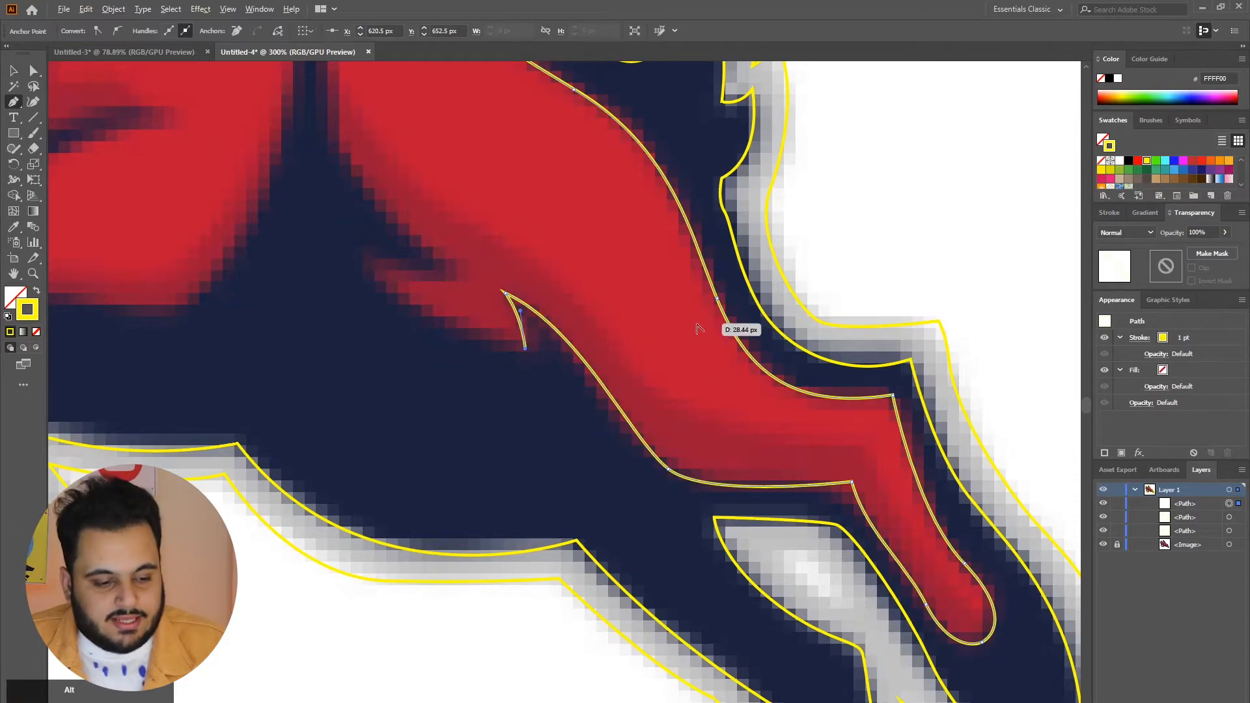
Trace the thigh tuft's lower edge to its pointed tip and back along its upper edge to the inner corner
{"action": "scroll", "coordinate": [696, 329], "scroll_direction": "down", "scroll_amount": 3}
{"action": "scroll", "coordinate": [560, 326], "scroll_direction": "up", "scroll_amount": 4}
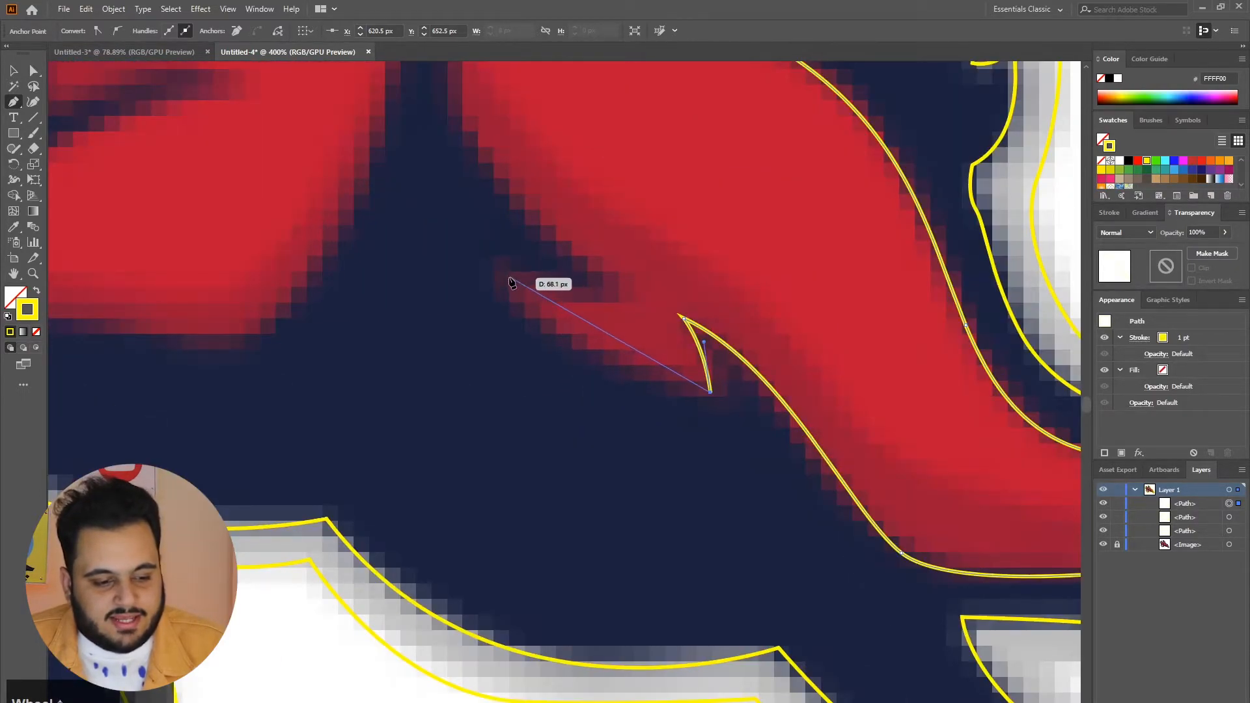
{"action": "left_click_drag", "start_coordinate": [510, 278], "coordinate": [445, 178]}
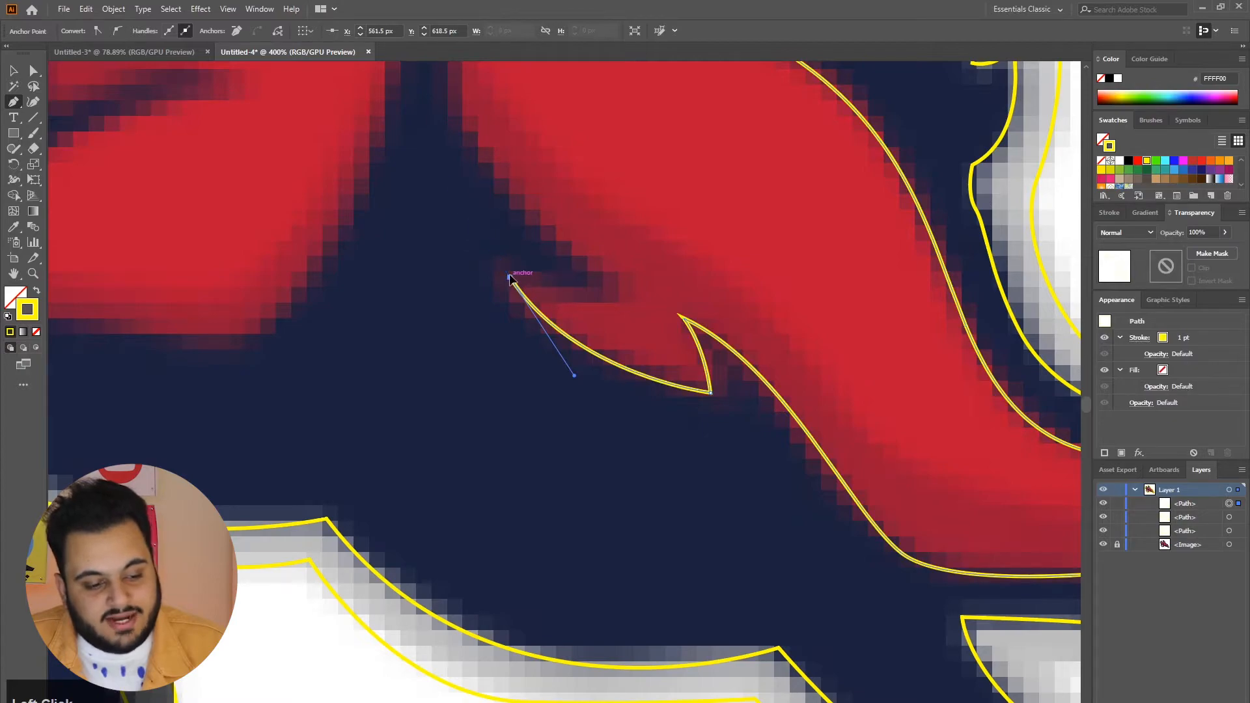
{"action": "left_click_drag", "start_coordinate": [619, 304], "coordinate": [645, 324]}
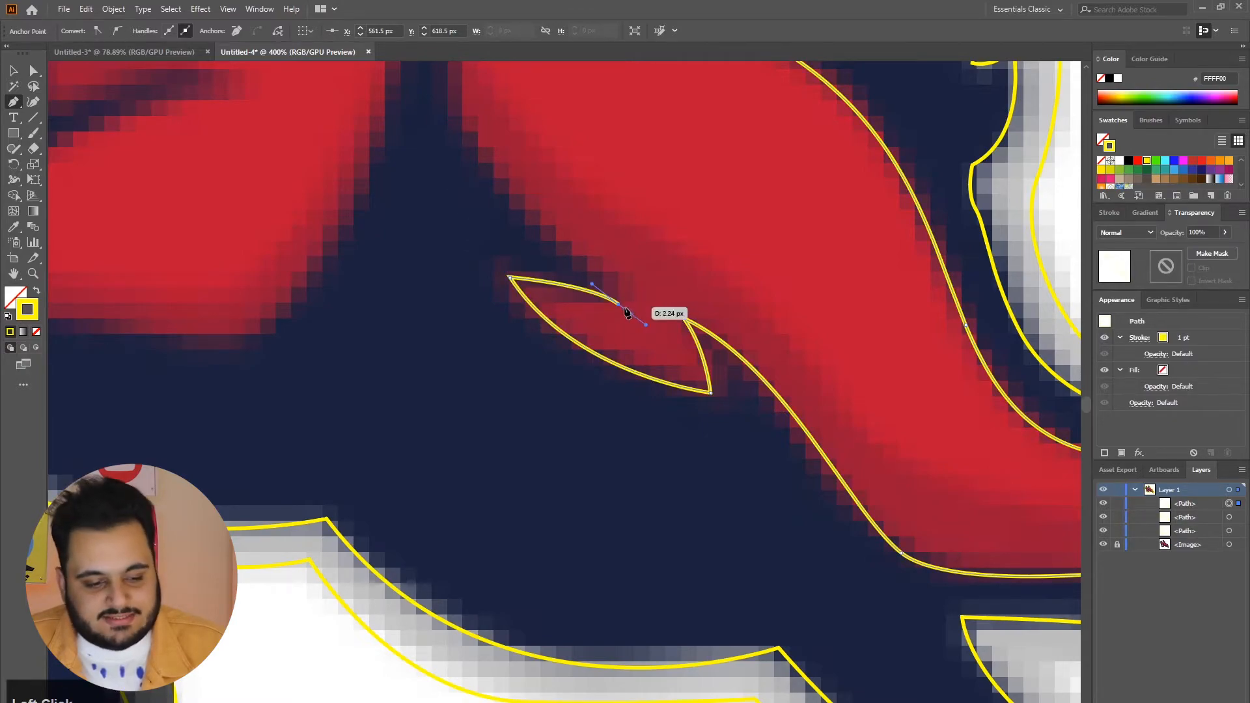
{"action": "scroll", "coordinate": [622, 311], "scroll_direction": "down", "scroll_amount": 2}
{"action": "scroll", "coordinate": [775, 472], "scroll_direction": "up", "scroll_amount": 3}
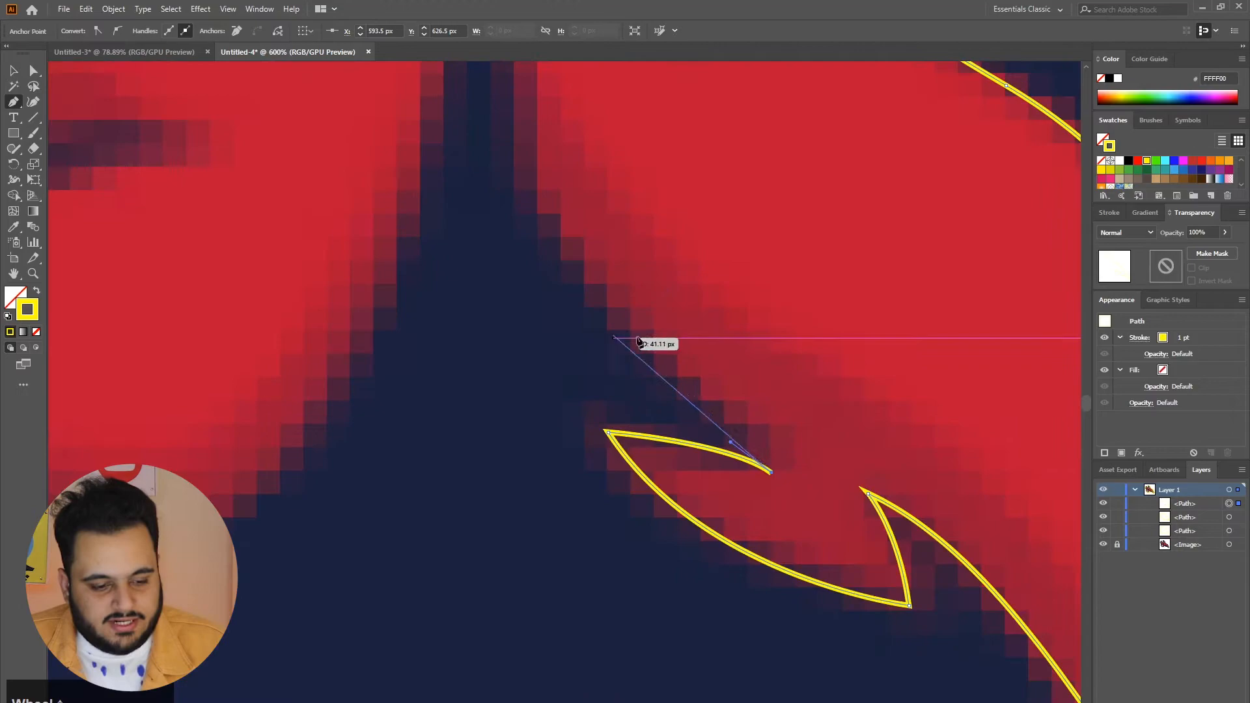
{"action": "left_click_drag", "start_coordinate": [773, 478], "coordinate": [705, 467]}
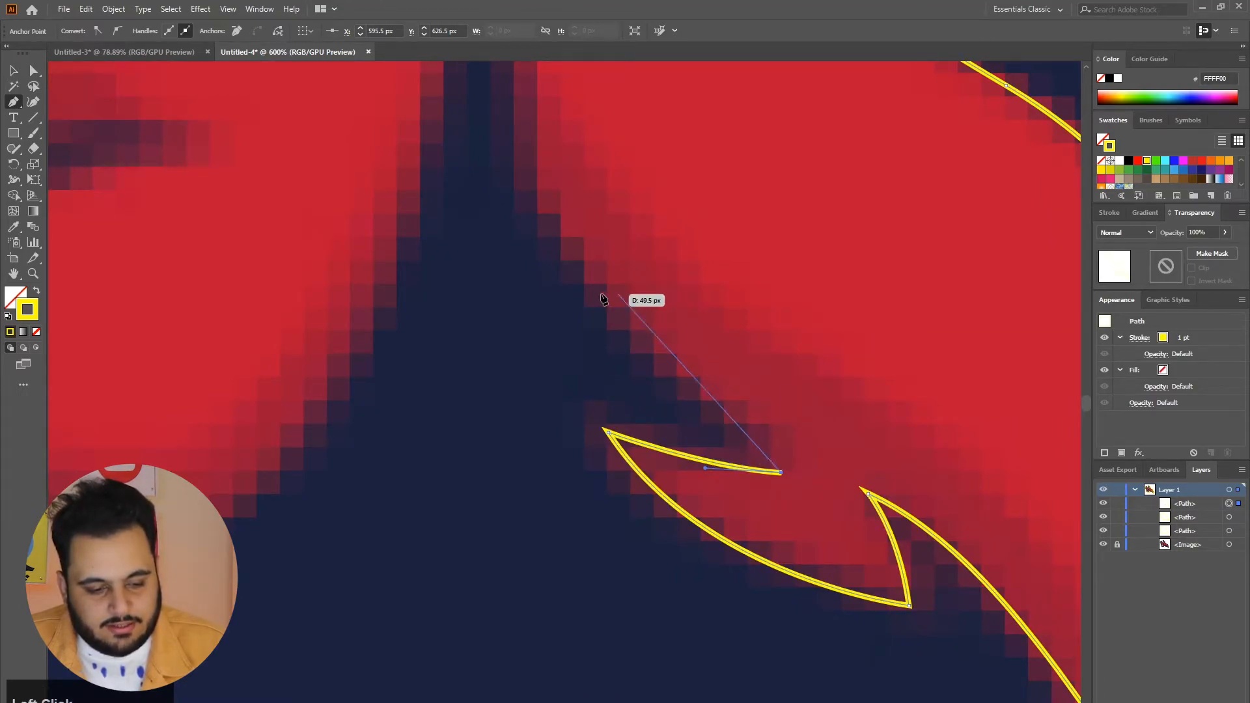
Trace the thigh's front edge upward from the tuft to a corner at the peak of the navy belly wedge
{"action": "scroll", "coordinate": [596, 247], "scroll_direction": "down", "scroll_amount": 2}
{"action": "scroll", "coordinate": [612, 261], "scroll_direction": "up", "scroll_amount": 2}
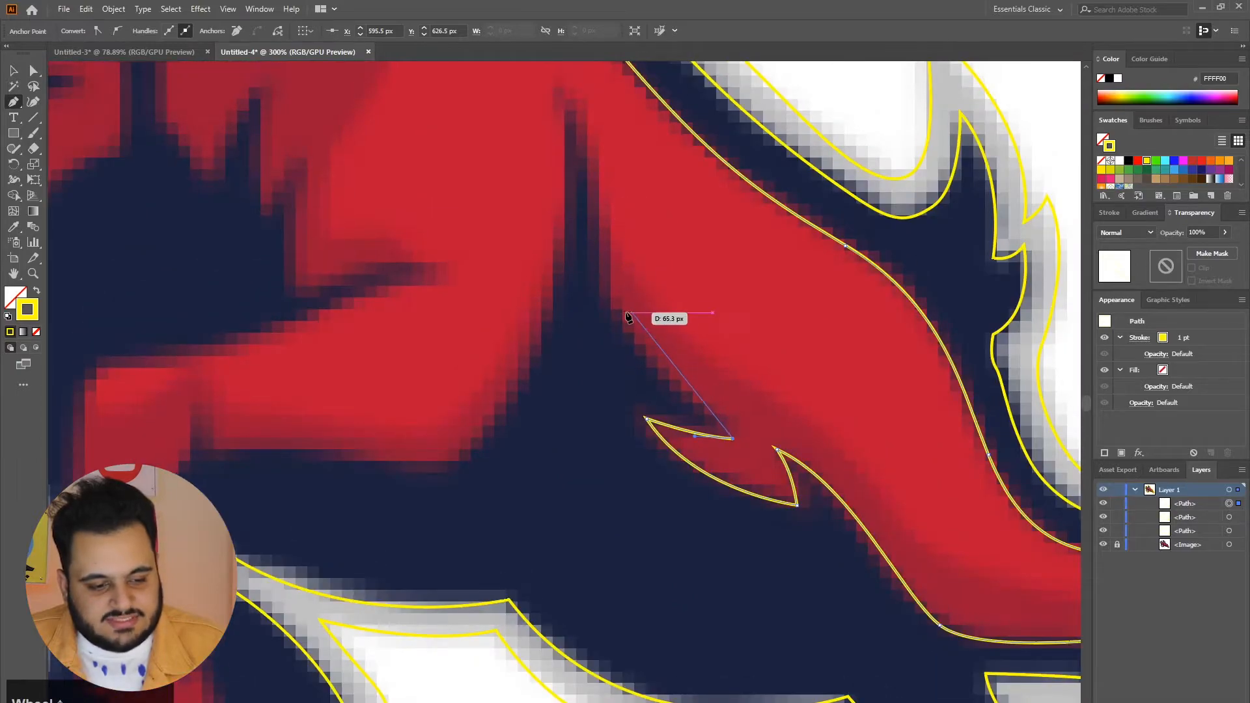
{"action": "left_click_drag", "start_coordinate": [610, 299], "coordinate": [600, 270]}
{"action": "left_click_drag", "start_coordinate": [589, 221], "coordinate": [589, 220]}
{"action": "scroll", "coordinate": [588, 195], "scroll_direction": "up", "scroll_amount": 2}
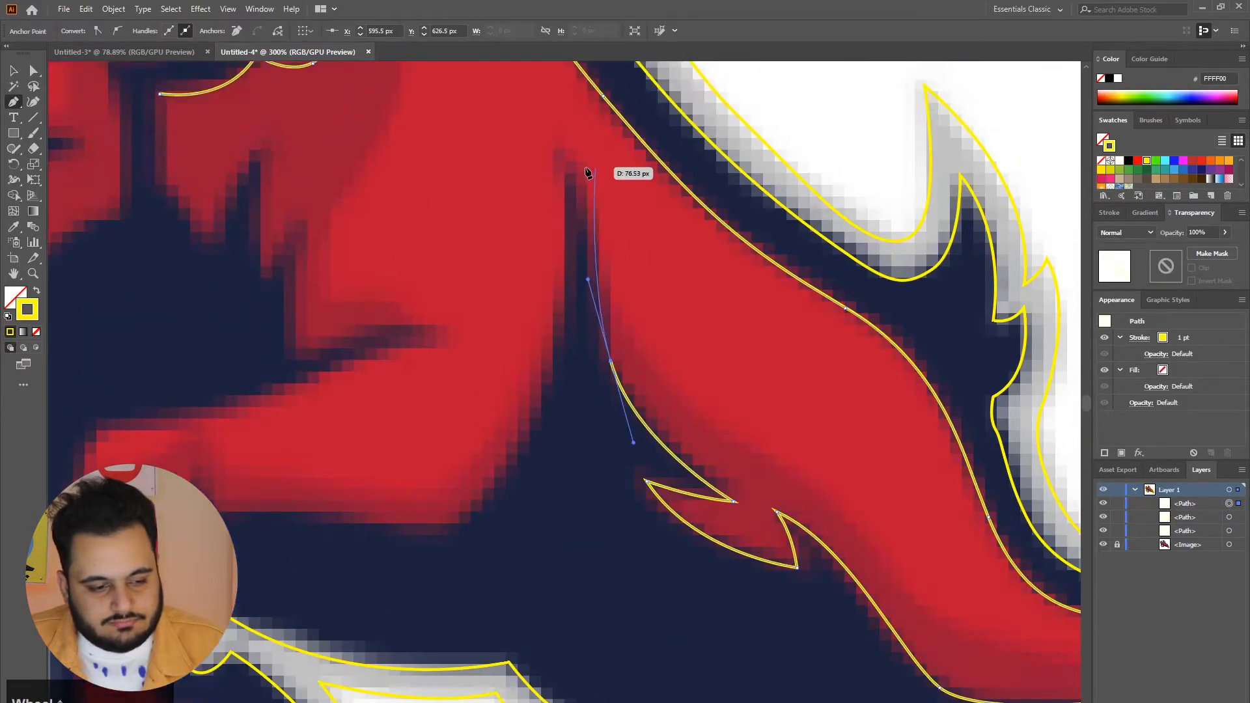
{"action": "left_click_drag", "start_coordinate": [509, 96], "coordinate": [511, 97]}
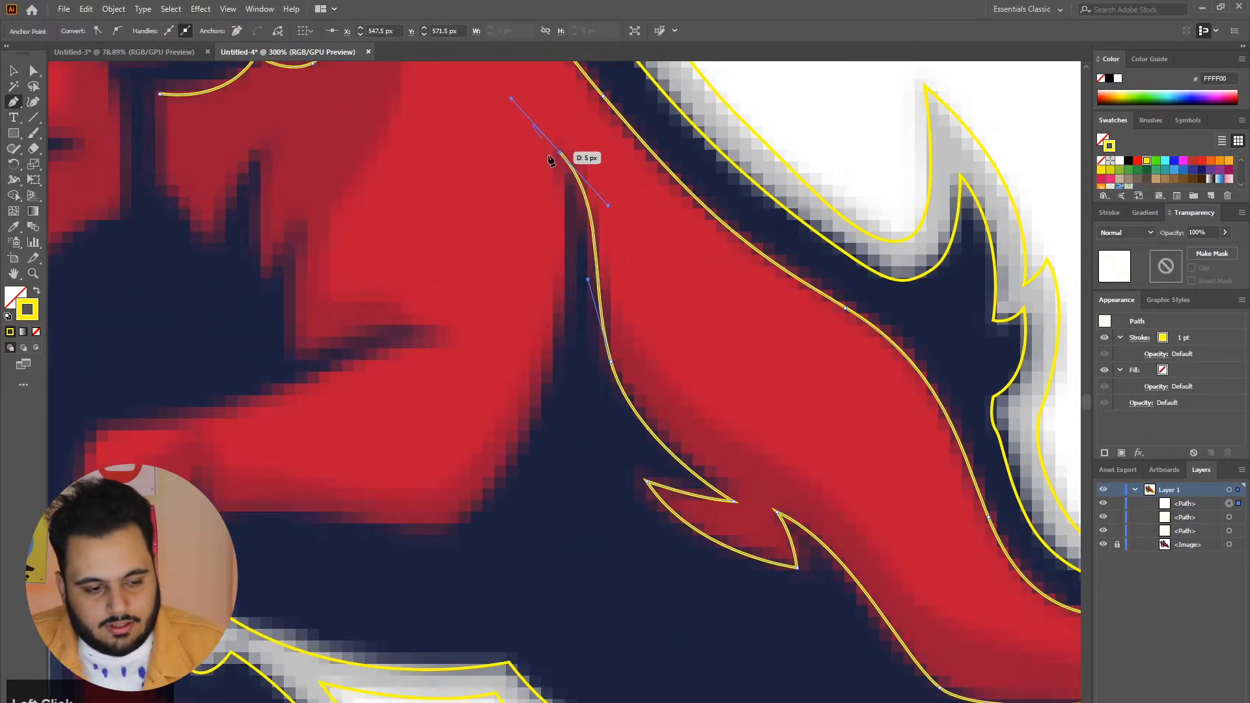
{"action": "left_click", "coordinate": [561, 156]}
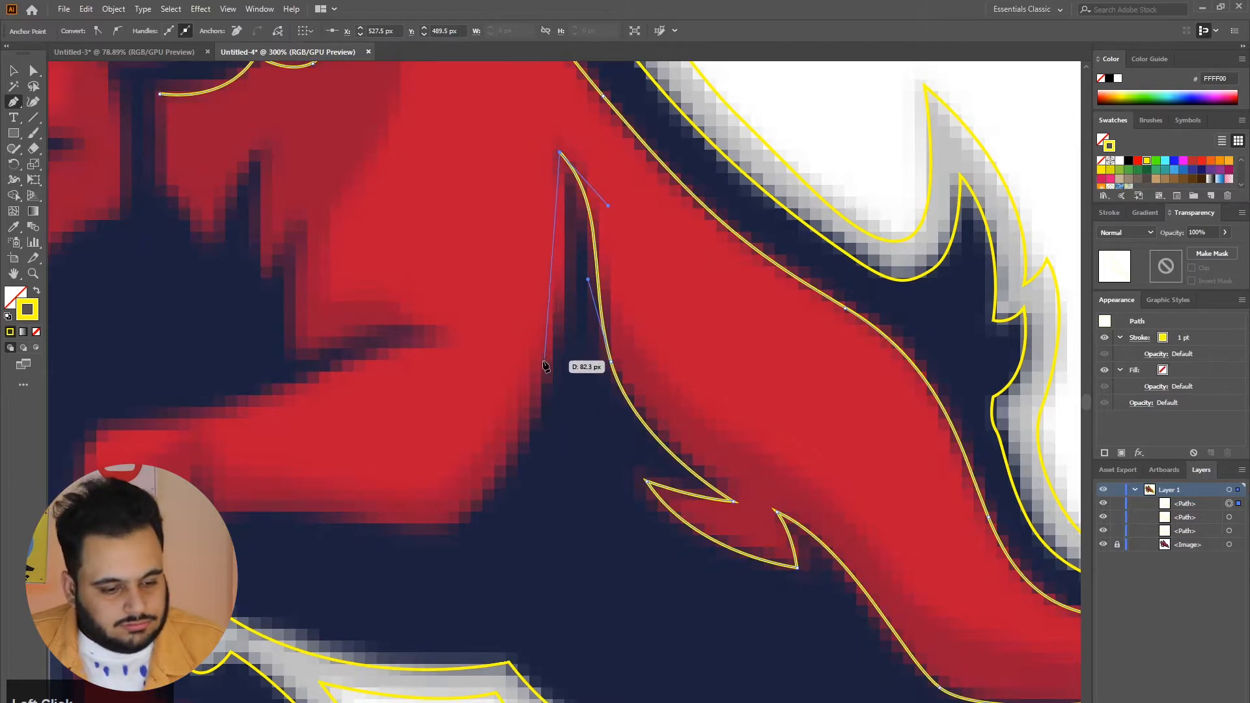
Trace the wedge's front side down to the elbow corner and continue along the foreleg's underside to the knee
{"action": "mouse_move", "coordinate": [541, 360]}
{"action": "left_mouse_down"}
{"action": "mouse_move", "coordinate": [518, 452]}
{"action": "mouse_move", "coordinate": [300, 668]}
{"action": "mouse_move", "coordinate": [326, 625]}
{"action": "mouse_move", "coordinate": [312, 636]}
{"action": "left_mouse_up"}
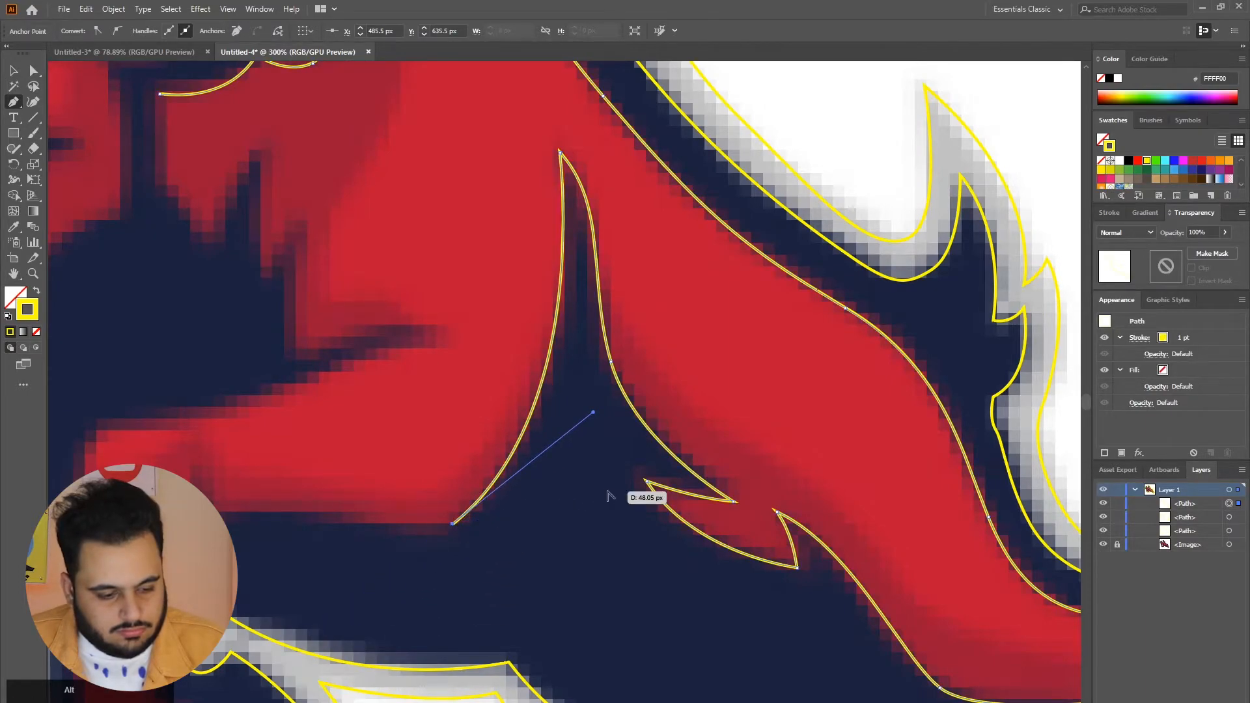
{"action": "scroll", "coordinate": [607, 496], "scroll_direction": "down", "scroll_amount": 3}
{"action": "scroll", "coordinate": [494, 483], "scroll_direction": "up", "scroll_amount": 3}
{"action": "mouse_move", "coordinate": [432, 540]}
{"action": "left_mouse_down"}
{"action": "mouse_move", "coordinate": [351, 551]}
{"action": "mouse_move", "coordinate": [432, 542]}
{"action": "left_mouse_up"}
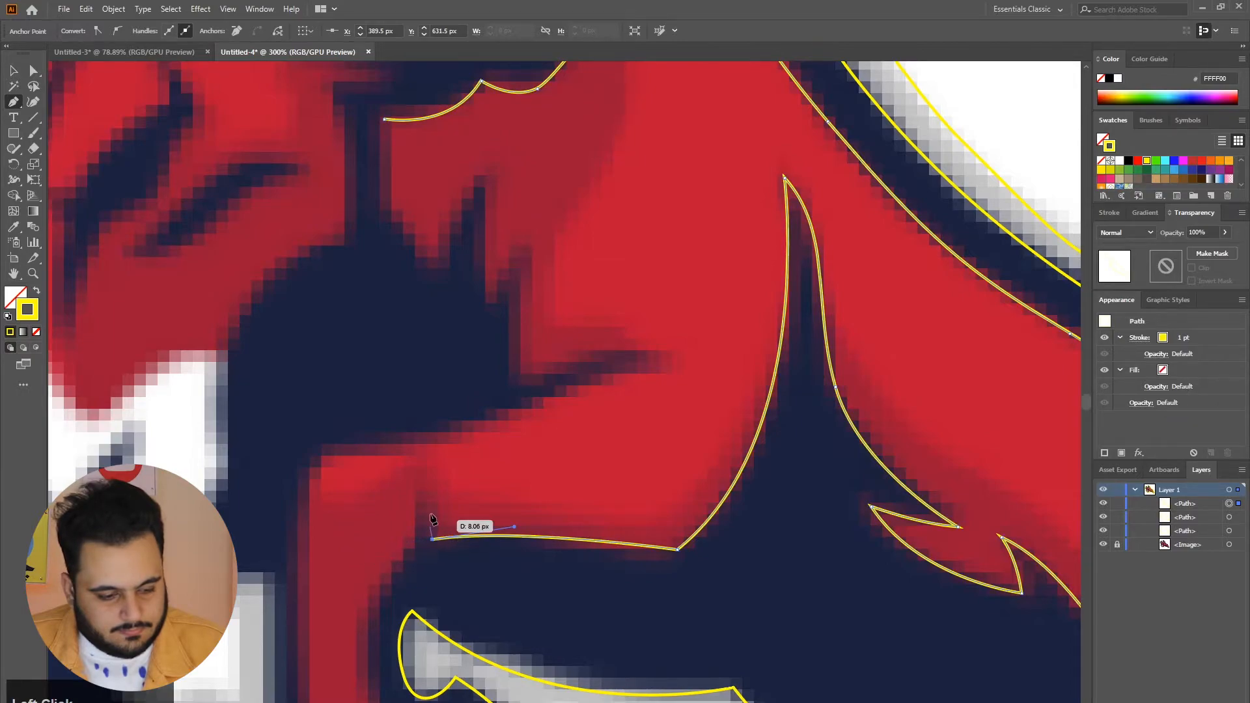
Add a small pointed notch behind the foreleg's knee, with sharp corners at its peak and base
{"action": "left_click_drag", "start_coordinate": [416, 490], "coordinate": [402, 471]}
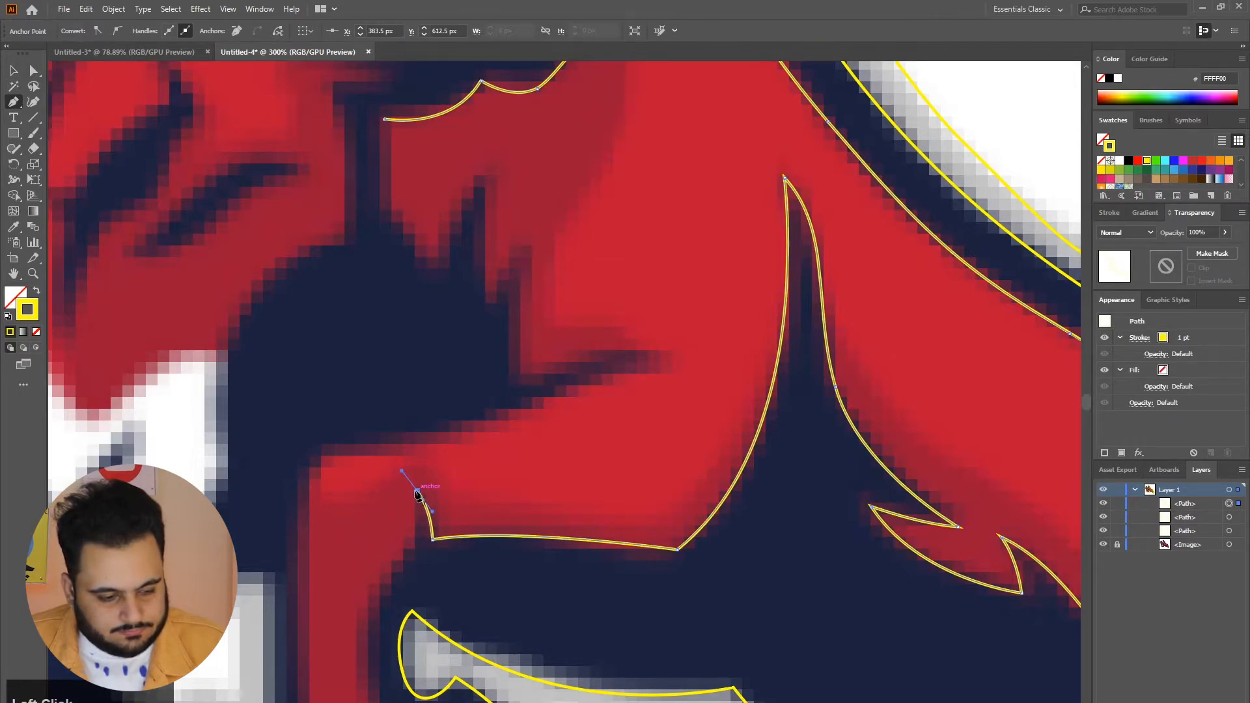
{"action": "left_click", "coordinate": [417, 490]}
{"action": "left_click_drag", "start_coordinate": [414, 547], "coordinate": [415, 567]}
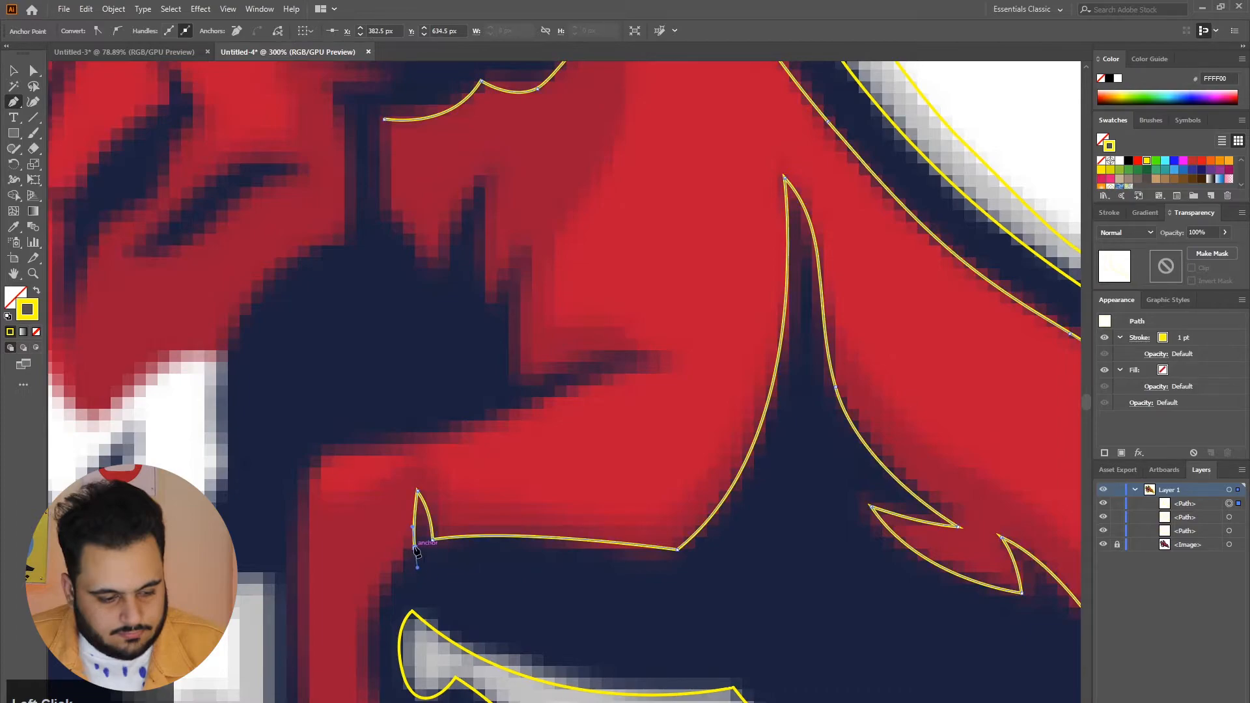
{"action": "left_click", "coordinate": [414, 547]}
Trace the lower foreleg's inner edge downward and curve around its rounded tip
{"action": "scroll", "coordinate": [354, 546], "scroll_direction": "down", "scroll_amount": 2}
{"action": "scroll", "coordinate": [353, 545], "scroll_direction": "down", "scroll_amount": 2}
{"action": "left_click", "coordinate": [362, 486]}
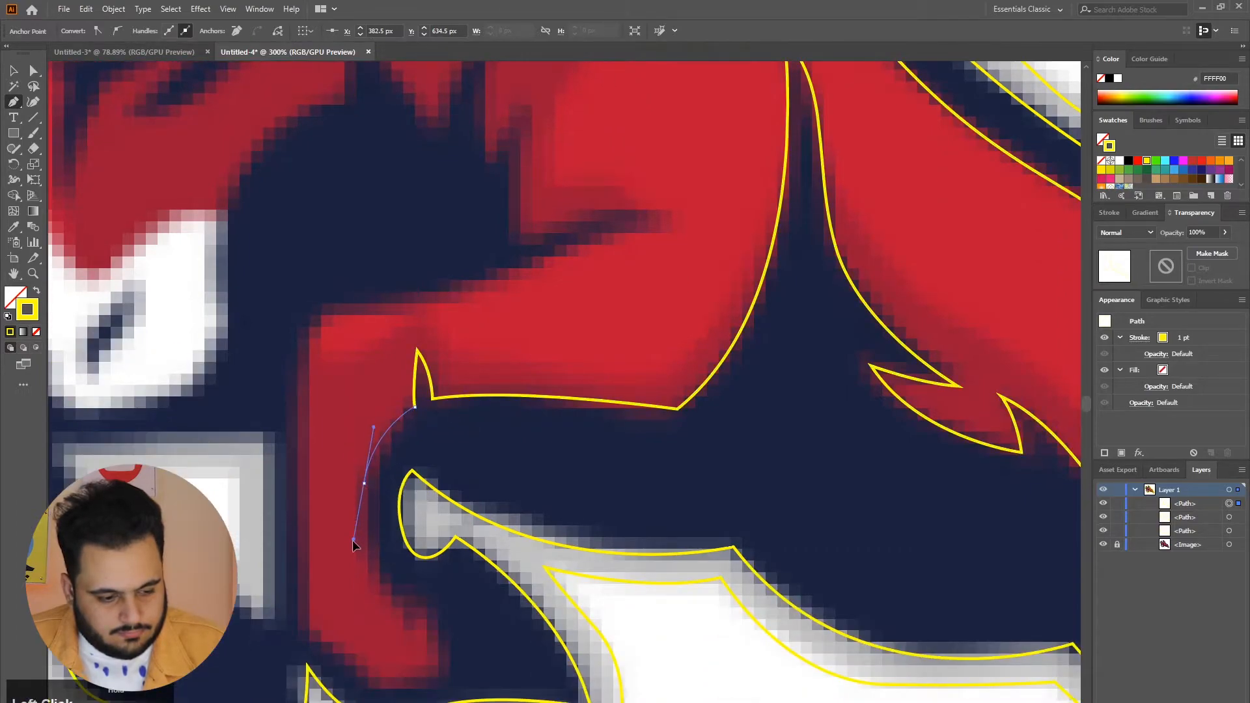
{"action": "left_click_drag", "start_coordinate": [353, 540], "coordinate": [354, 540]}
{"action": "mouse_move", "coordinate": [390, 605]}
{"action": "left_mouse_down"}
{"action": "mouse_move", "coordinate": [443, 677]}
{"action": "mouse_move", "coordinate": [437, 698]}
{"action": "mouse_move", "coordinate": [371, 677]}
{"action": "left_mouse_up"}
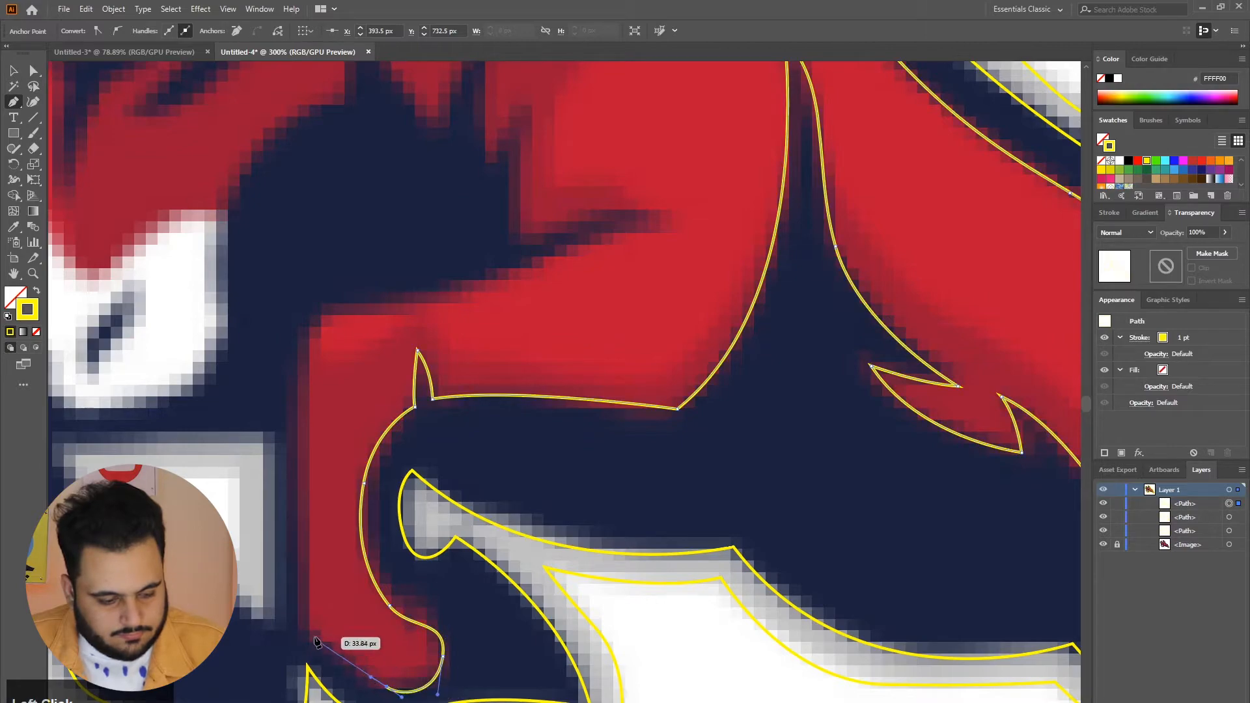
Trace the foreleg's outer edge up around the knee and along its upper edge to the tip of the navy crease
{"action": "left_click_drag", "start_coordinate": [315, 634], "coordinate": [304, 606]}
{"action": "key", "text": "ctrl+z"}
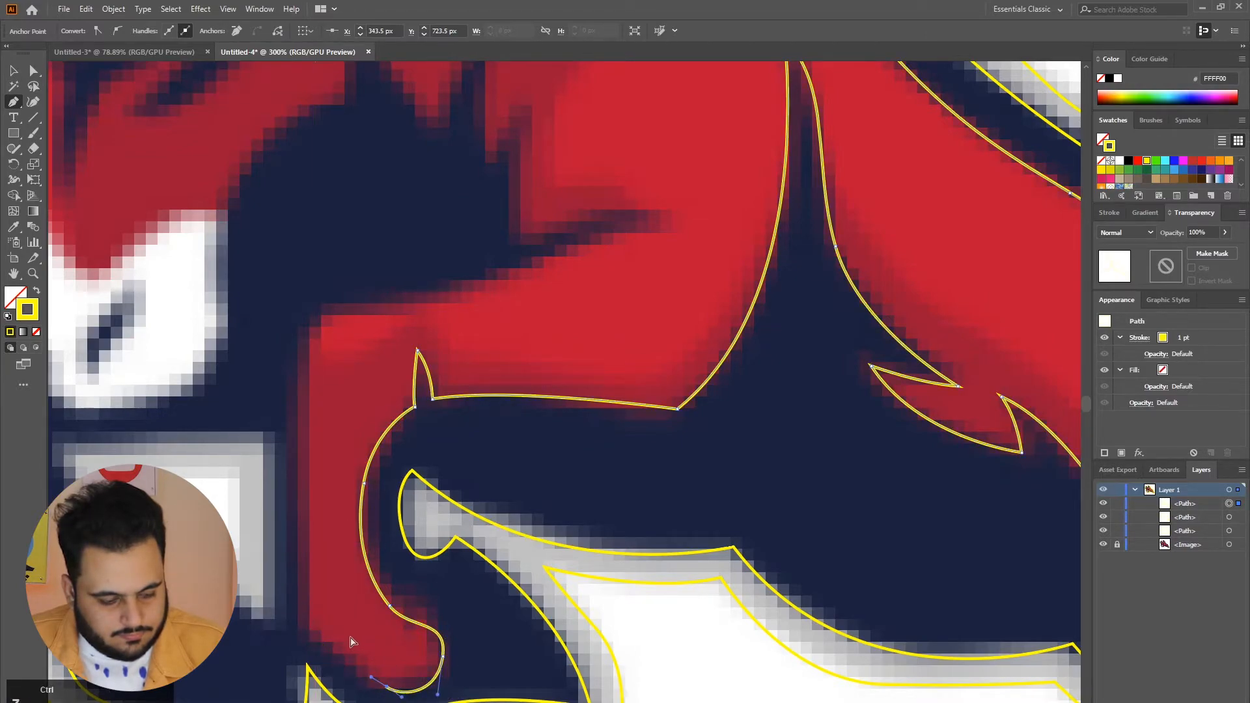
{"action": "left_click", "coordinate": [310, 625]}
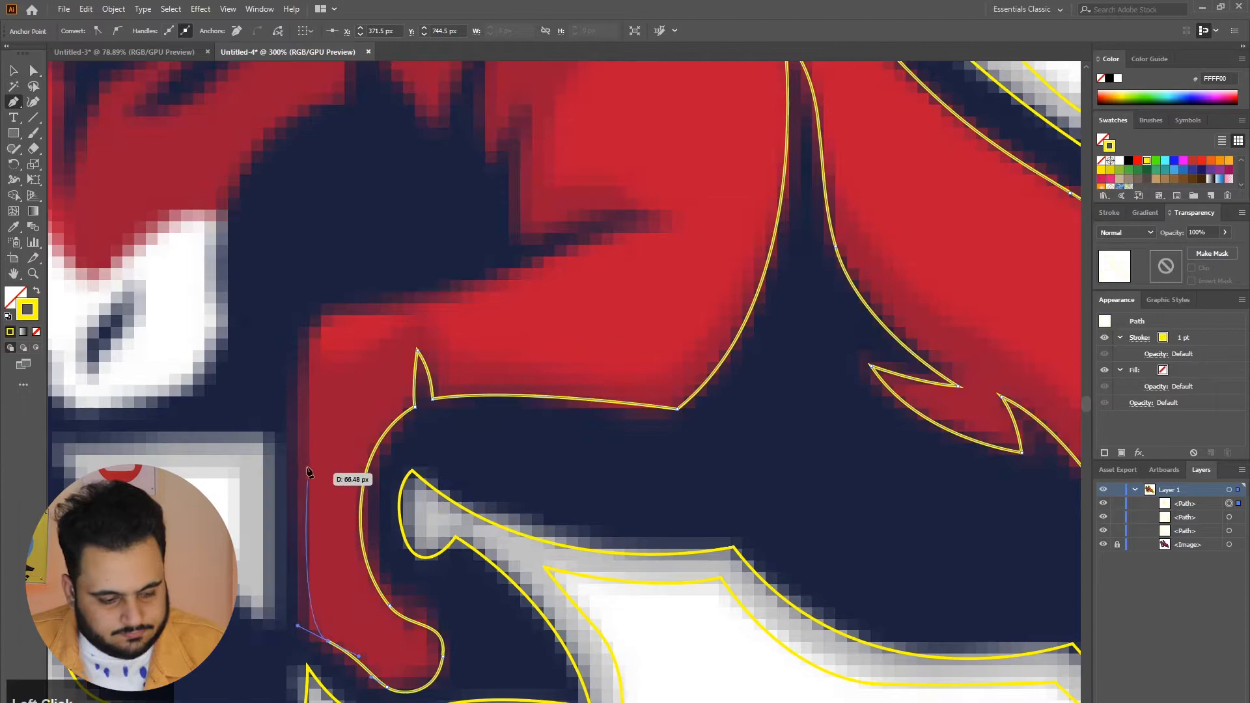
{"action": "left_click_drag", "start_coordinate": [315, 324], "coordinate": [341, 277]}
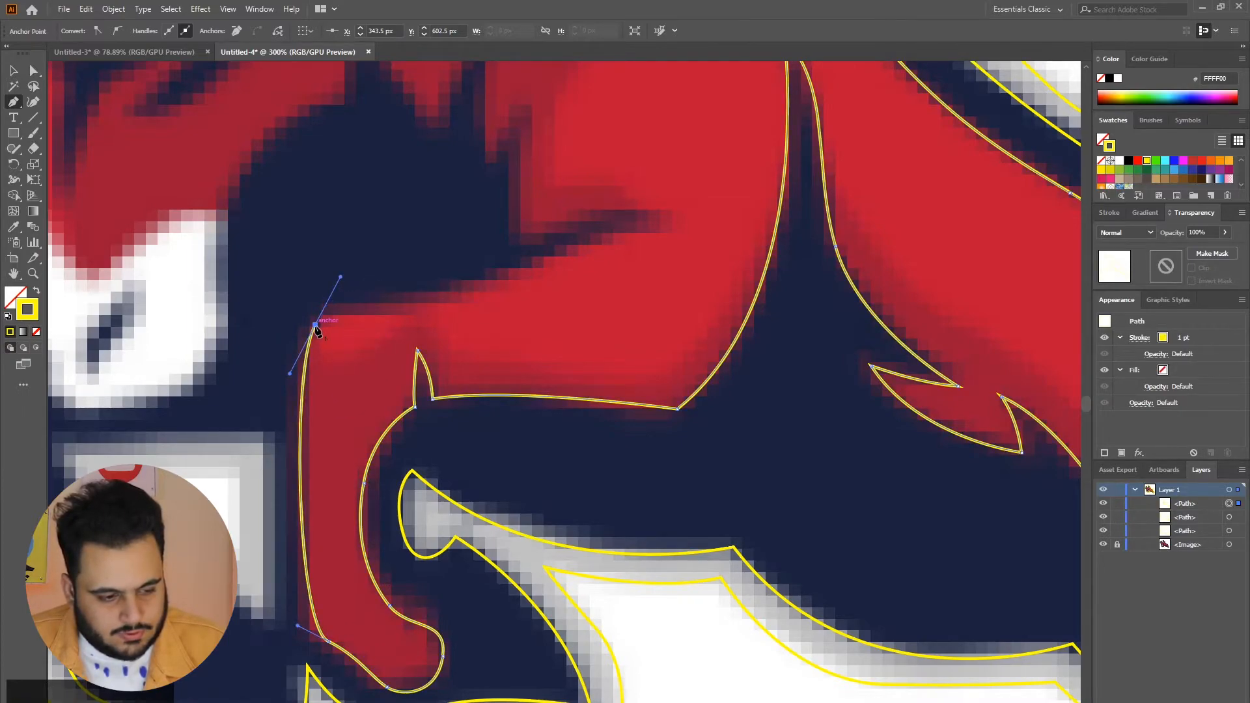
{"action": "left_click_drag", "start_coordinate": [341, 277], "coordinate": [328, 302]}
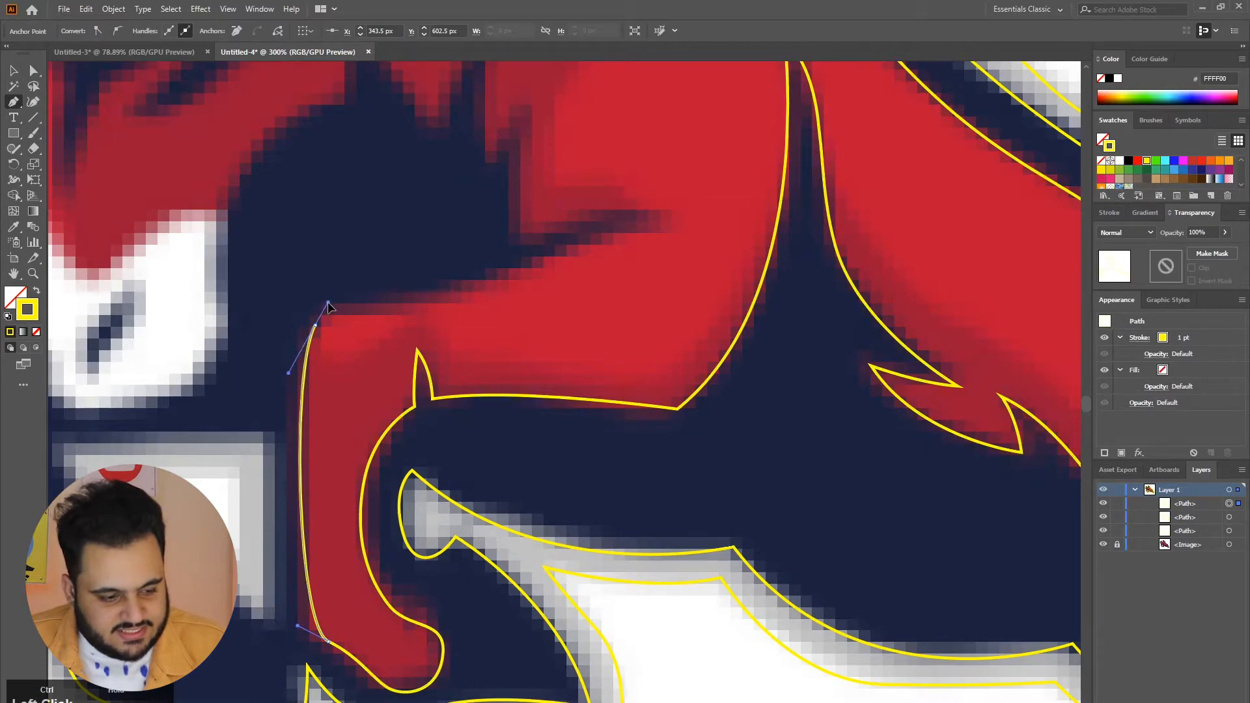
{"action": "left_click_drag", "start_coordinate": [446, 297], "coordinate": [521, 274]}
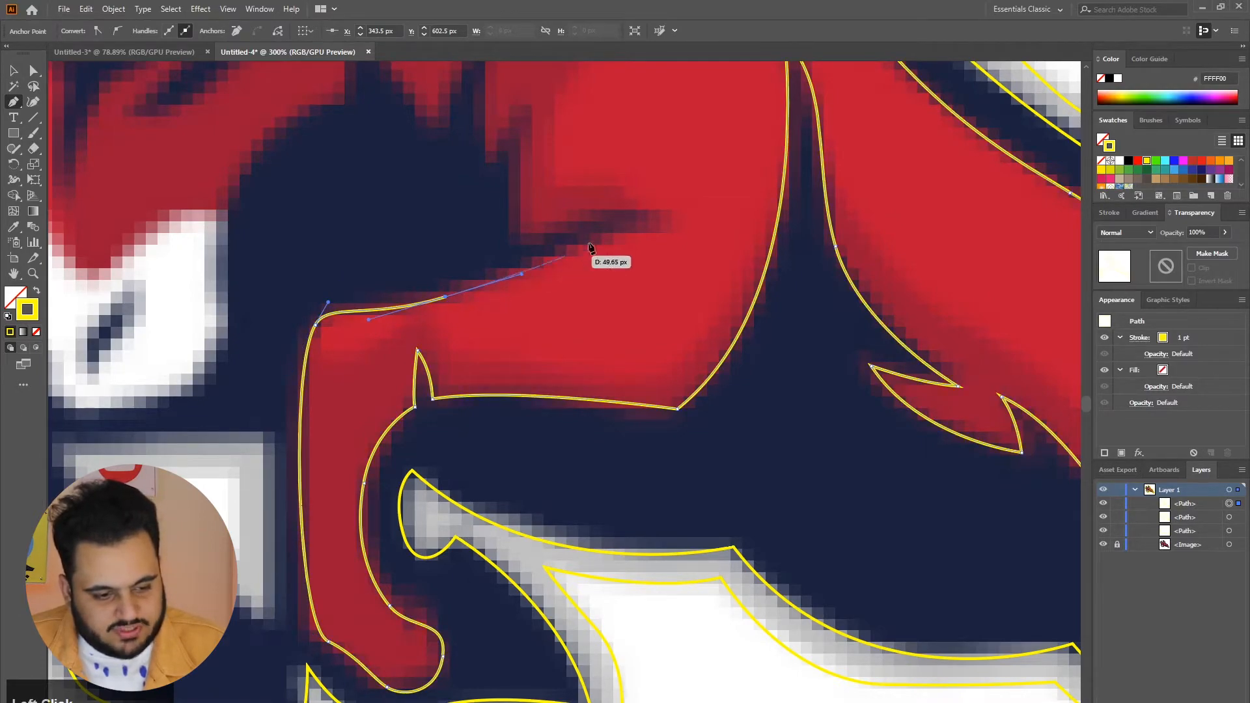
{"action": "left_click_drag", "start_coordinate": [667, 230], "coordinate": [731, 232]}
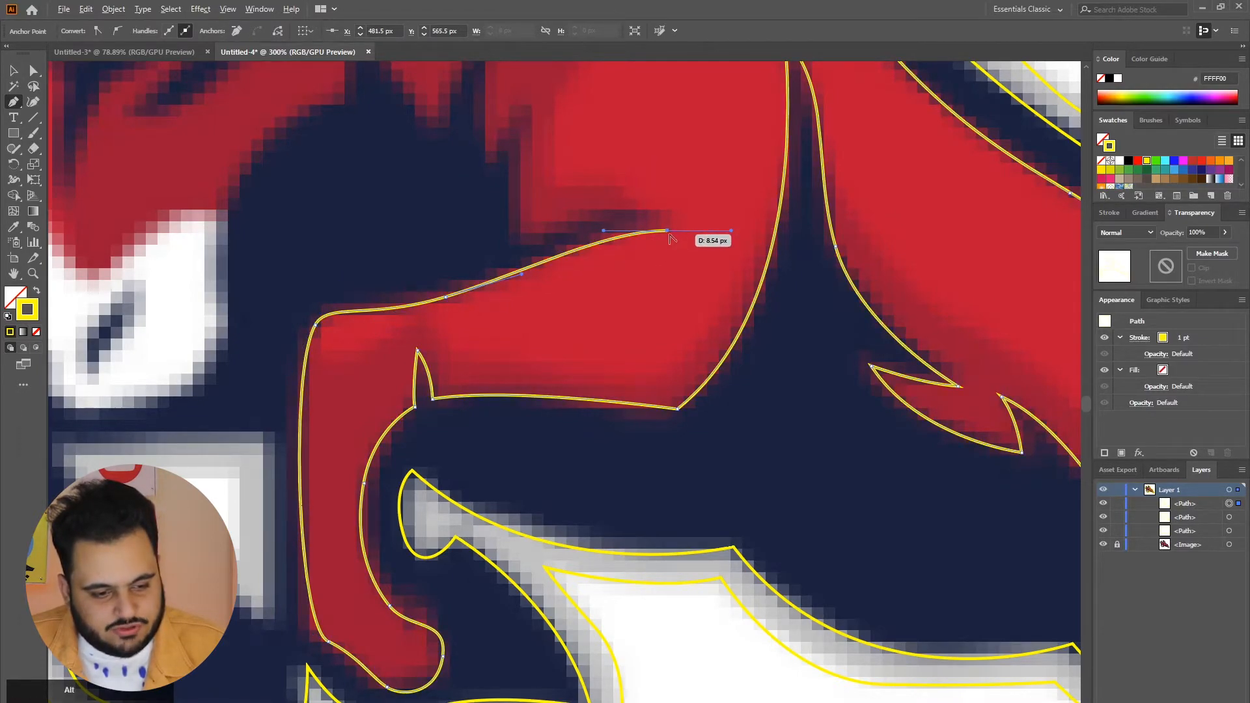
Trace the crease's upper side and up the chest around the first fur tuft to the peak of the next navy notch
{"action": "scroll", "coordinate": [668, 231], "scroll_direction": "down", "scroll_amount": 5}
{"action": "scroll", "coordinate": [734, 245], "scroll_direction": "up", "scroll_amount": 5}
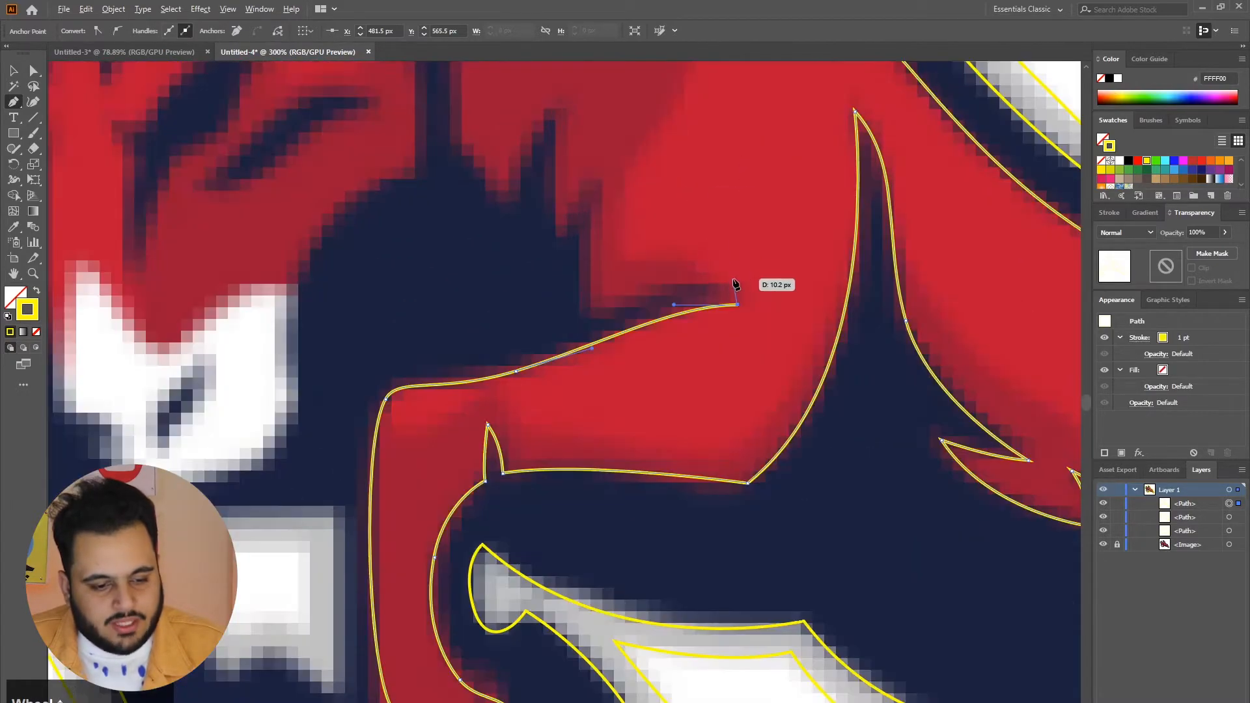
{"action": "mouse_move", "coordinate": [681, 285]}
{"action": "left_mouse_down"}
{"action": "mouse_move", "coordinate": [585, 302]}
{"action": "mouse_move", "coordinate": [620, 139]}
{"action": "left_mouse_up"}
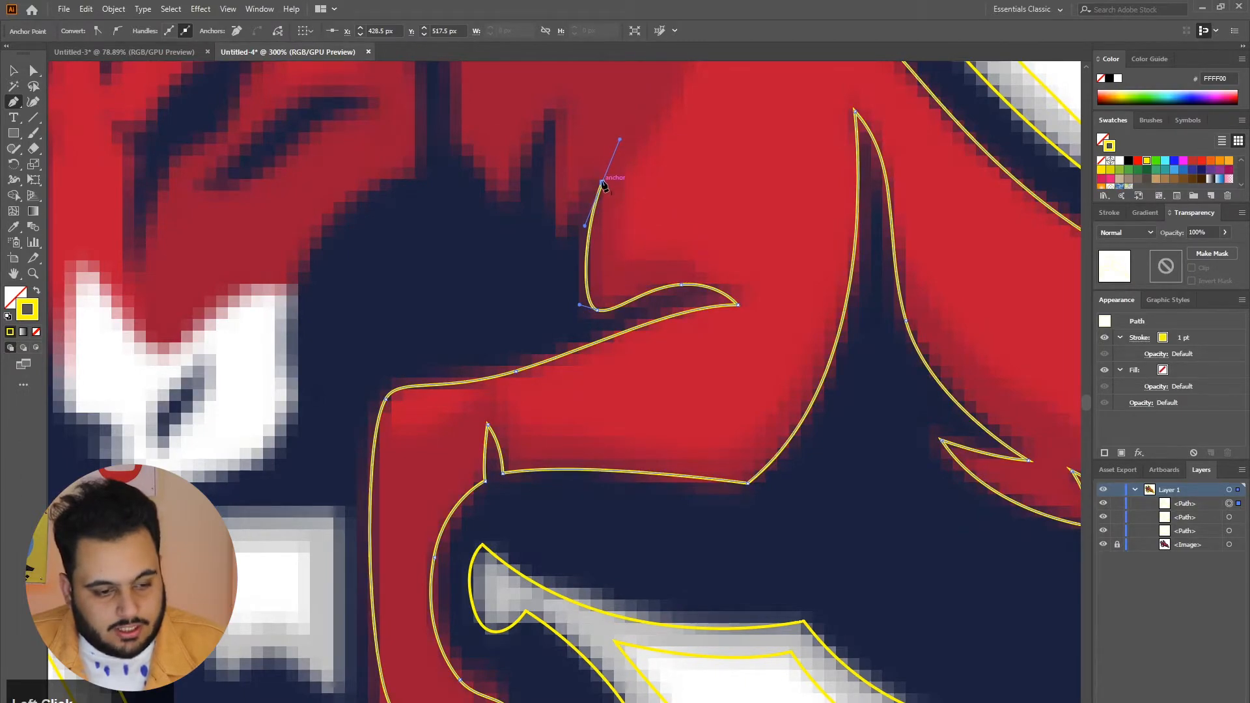
{"action": "left_click", "coordinate": [602, 184]}
{"action": "mouse_move", "coordinate": [558, 232]}
{"action": "left_mouse_down"}
{"action": "mouse_move", "coordinate": [547, 259]}
{"action": "mouse_move", "coordinate": [556, 244]}
{"action": "left_mouse_up"}
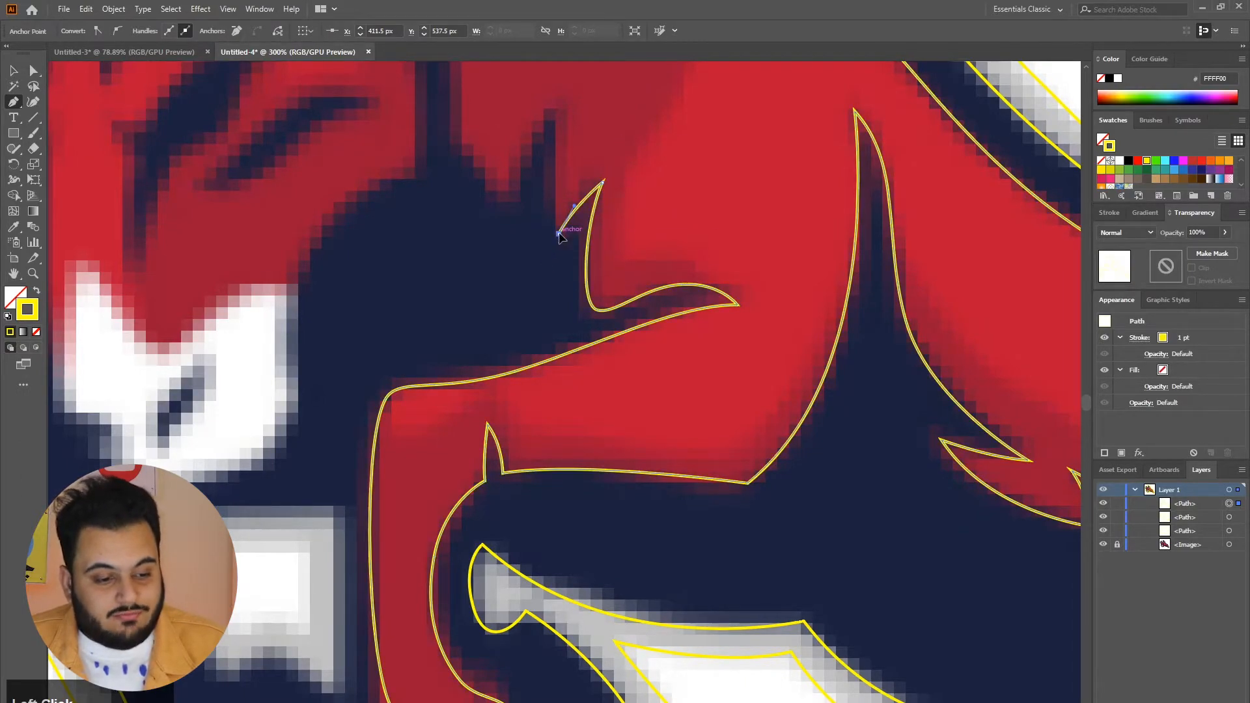
{"action": "scroll", "coordinate": [560, 236], "scroll_direction": "up", "scroll_amount": 3}
{"action": "left_click_drag", "start_coordinate": [563, 184], "coordinate": [583, 139]}
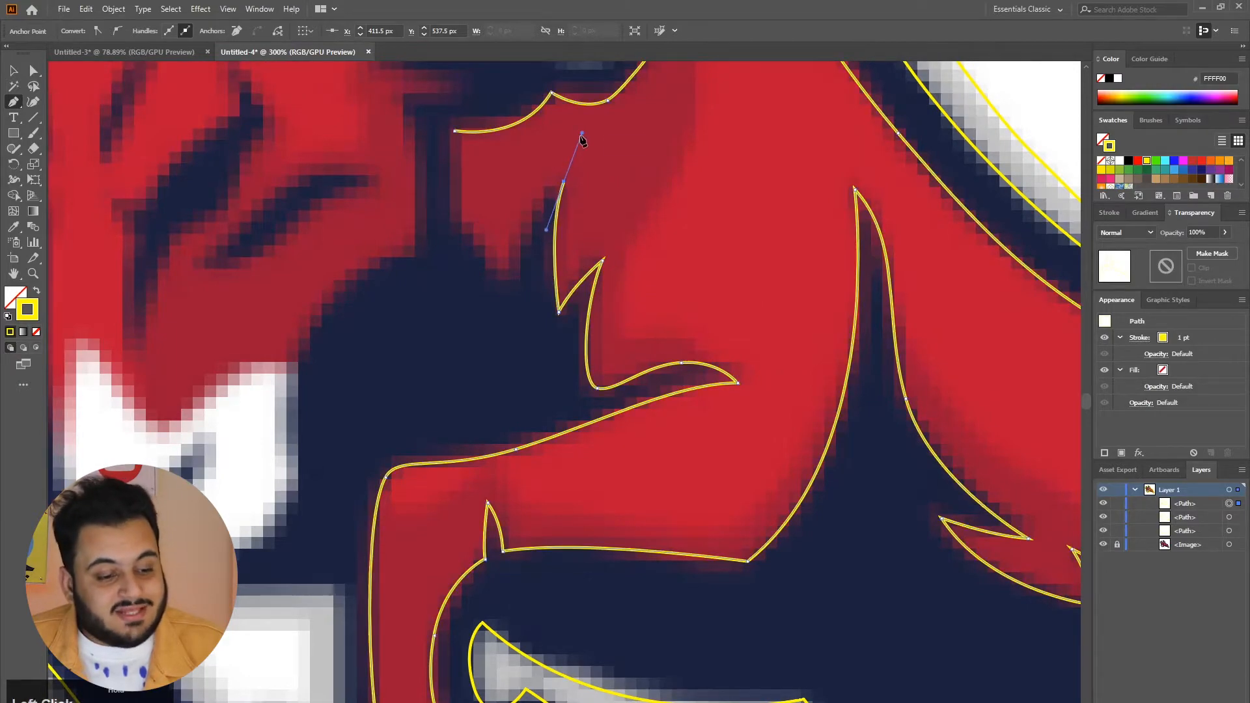
Trace the last neck tuft, close the red body path at its starting point, and straighten the neck's front edge
{"action": "left_click_drag", "start_coordinate": [502, 278], "coordinate": [475, 341]}
{"action": "left_click_drag", "start_coordinate": [503, 281], "coordinate": [440, 272]}
{"action": "scroll", "coordinate": [420, 299], "scroll_direction": "up", "scroll_amount": 2}
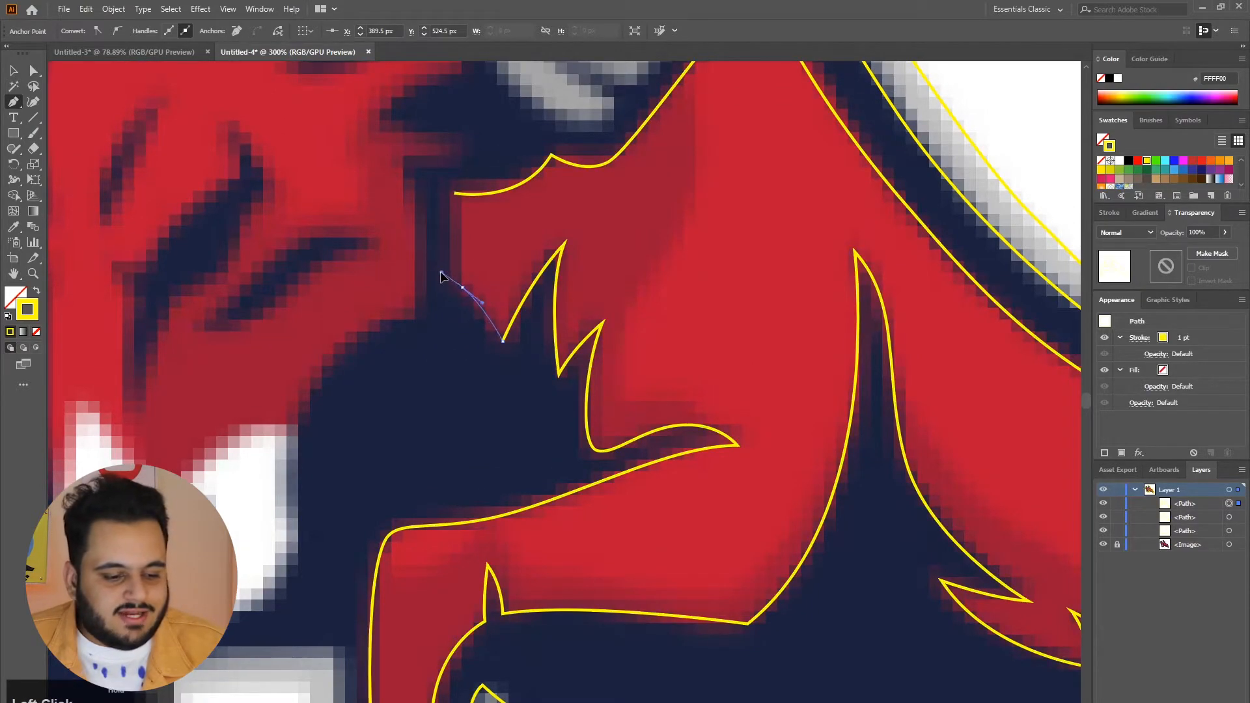
{"action": "left_click", "coordinate": [455, 194]}
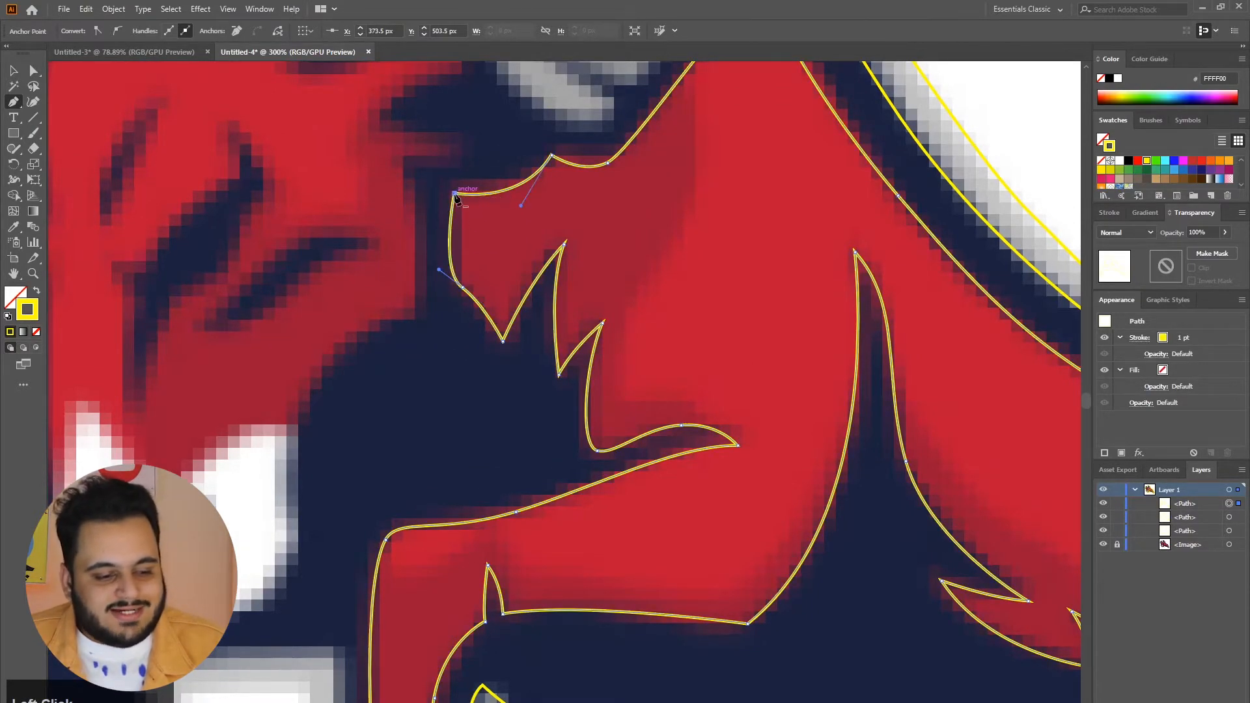
{"action": "left_click", "coordinate": [449, 278], "text": "ctrl"}
{"action": "left_click_drag", "start_coordinate": [451, 276], "coordinate": [453, 273]}
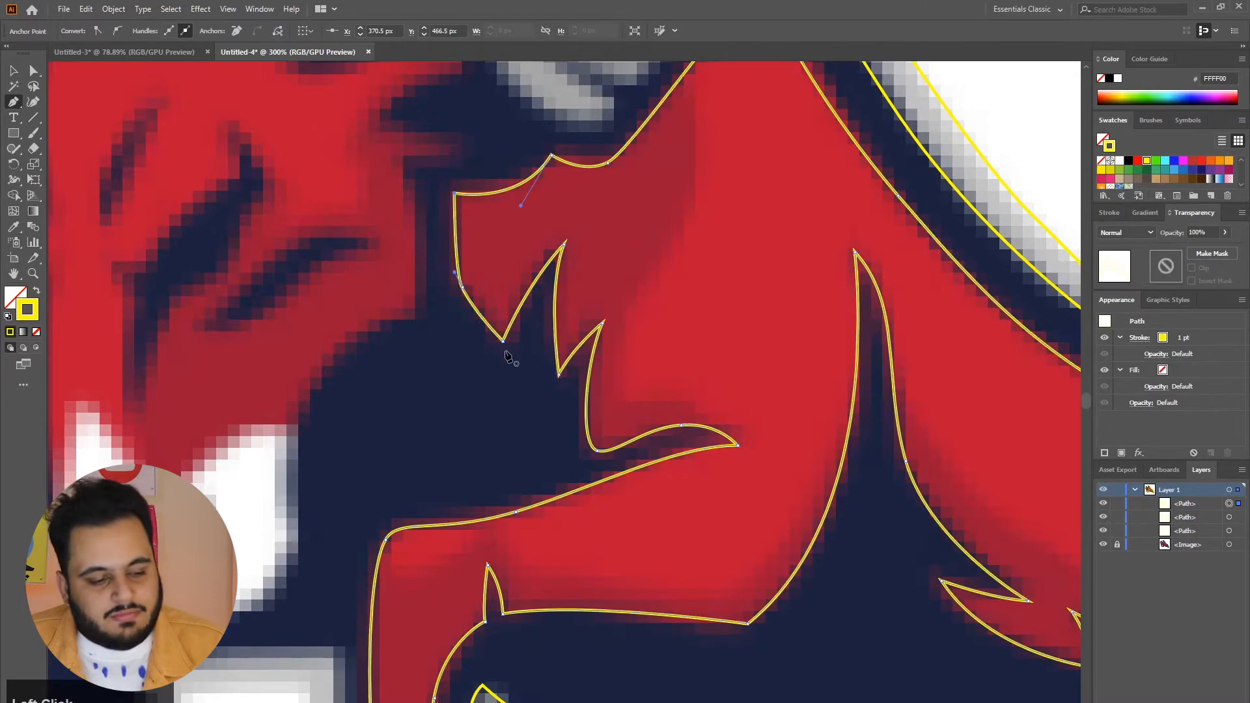
Trace the small dark red triangle between the horns as a closed path with a curved rear edge
{"action": "scroll", "coordinate": [557, 373], "scroll_direction": "down", "scroll_amount": 5, "text": "alt"}
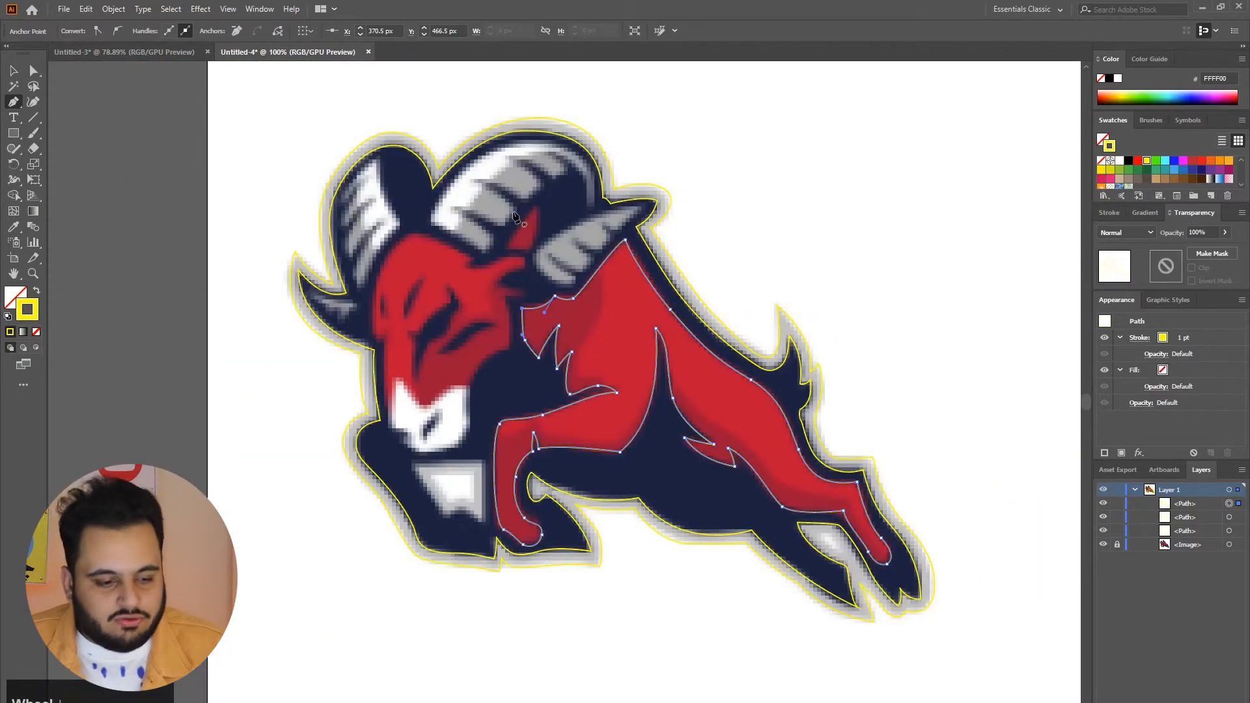
{"action": "scroll", "coordinate": [514, 217], "scroll_direction": "down", "scroll_amount": 1, "text": "alt"}
{"action": "scroll", "coordinate": [513, 216], "scroll_direction": "up", "scroll_amount": 5, "text": "alt"}
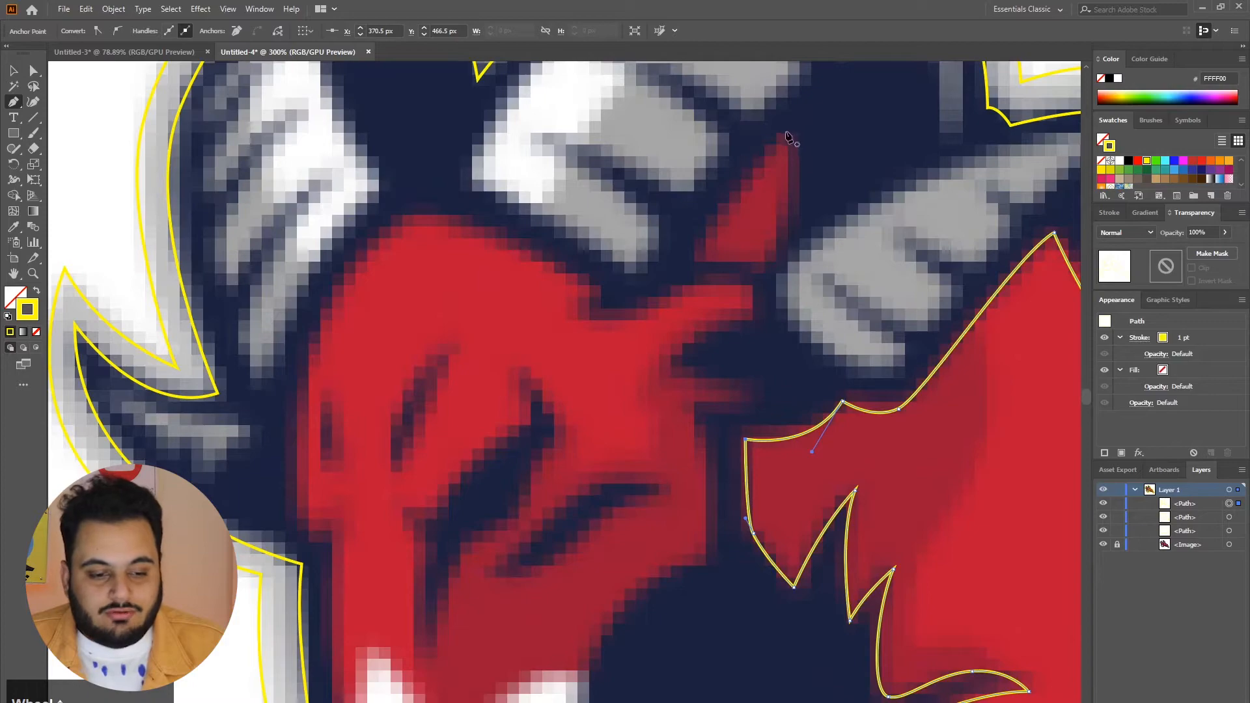
{"action": "left_click", "coordinate": [786, 131]}
{"action": "left_click_drag", "start_coordinate": [661, 286], "coordinate": [661, 285]}
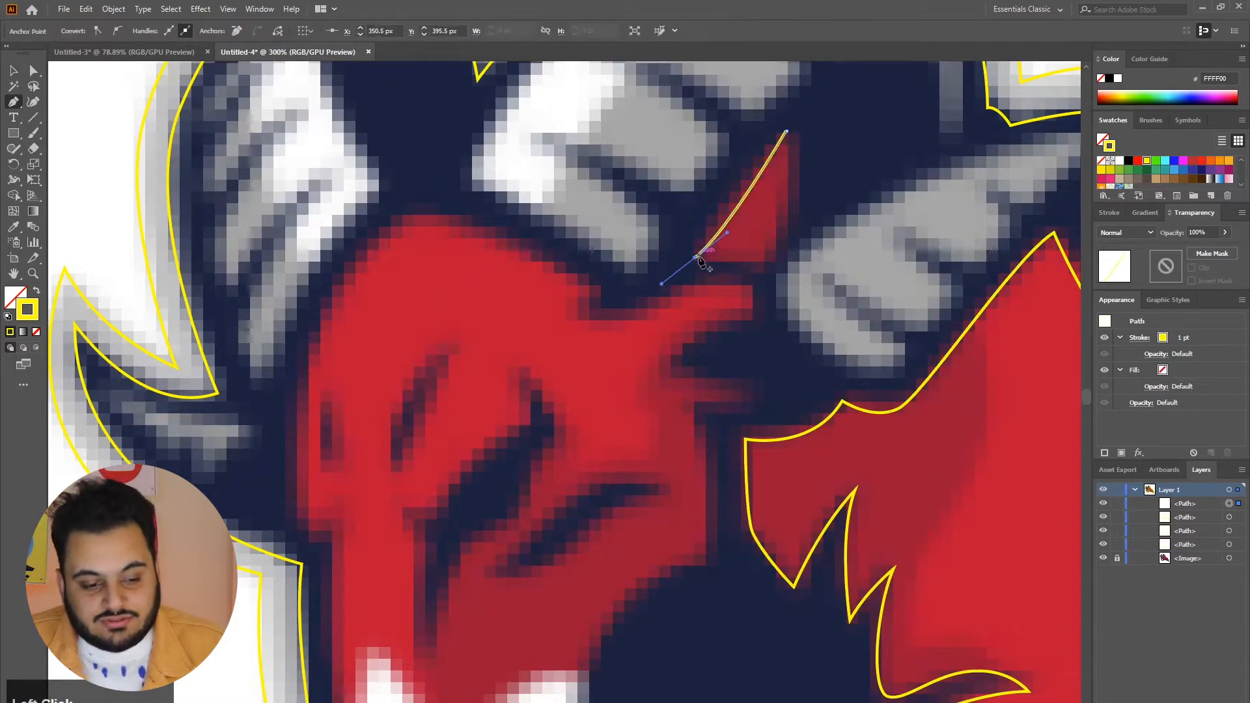
{"action": "left_click", "coordinate": [768, 261]}
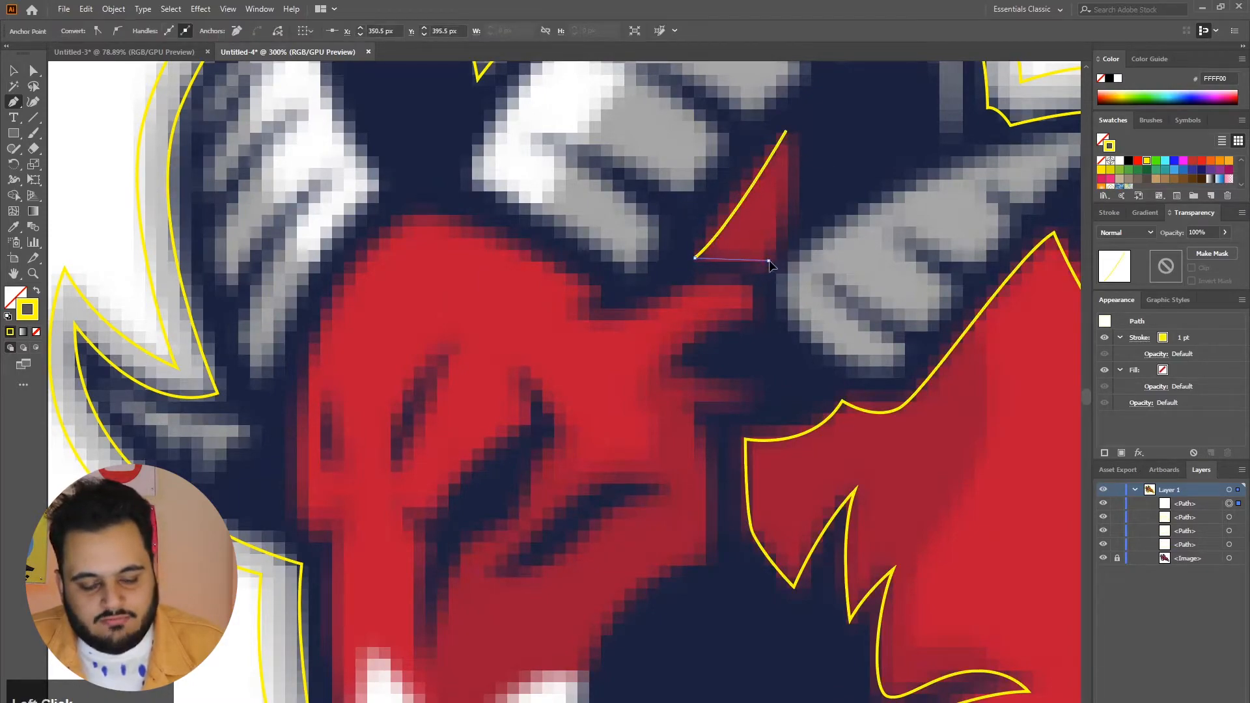
{"action": "left_click_drag", "start_coordinate": [785, 259], "coordinate": [785, 259]}
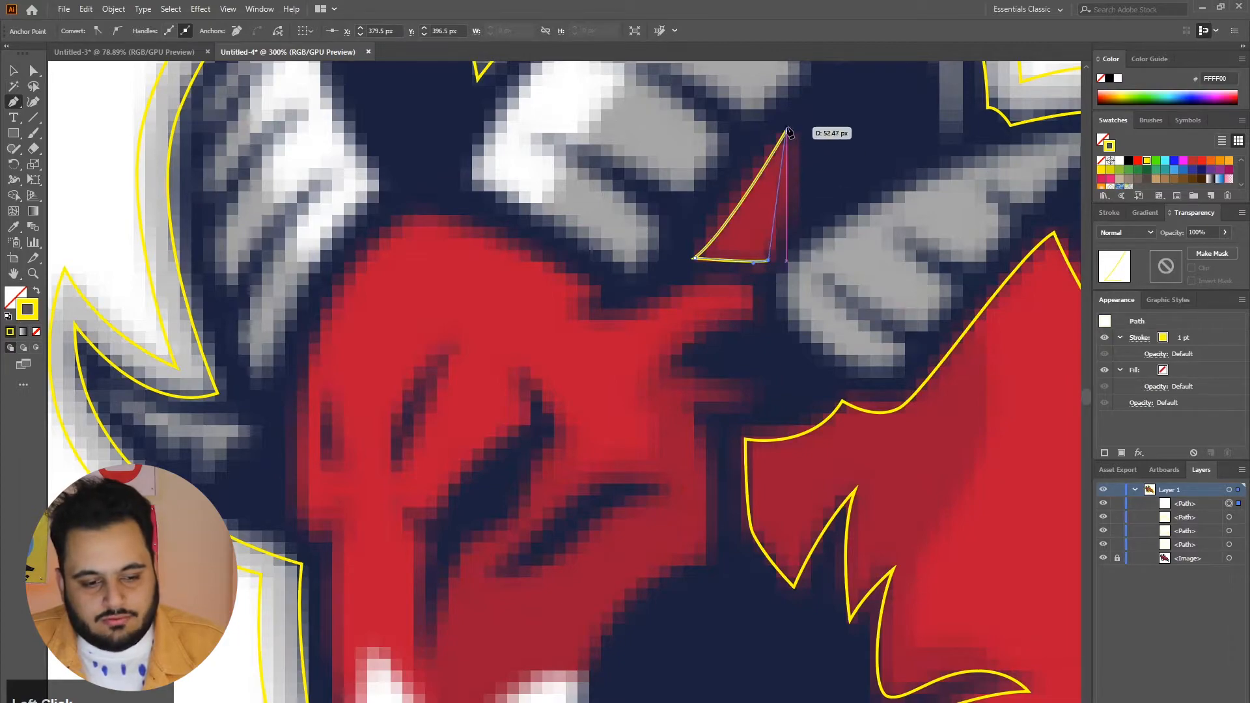
{"action": "left_click_drag", "start_coordinate": [786, 132], "coordinate": [777, 254]}
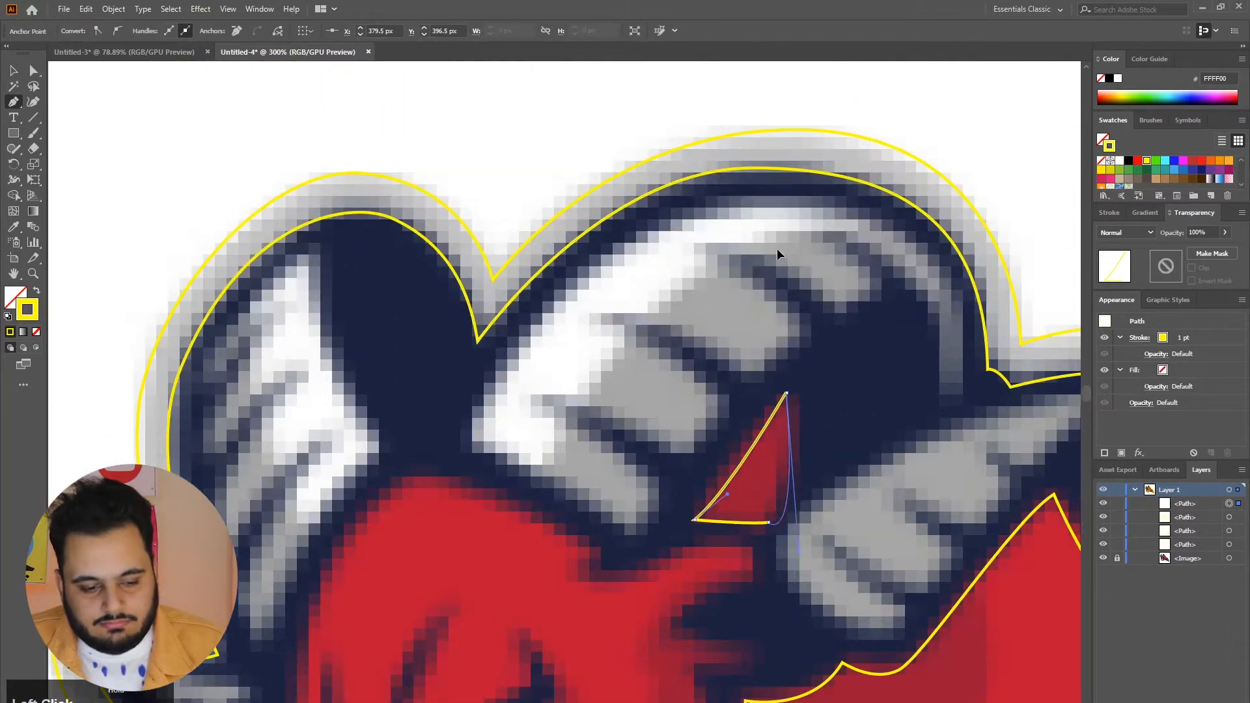
{"action": "left_click_drag", "start_coordinate": [779, 306], "coordinate": [780, 302]}
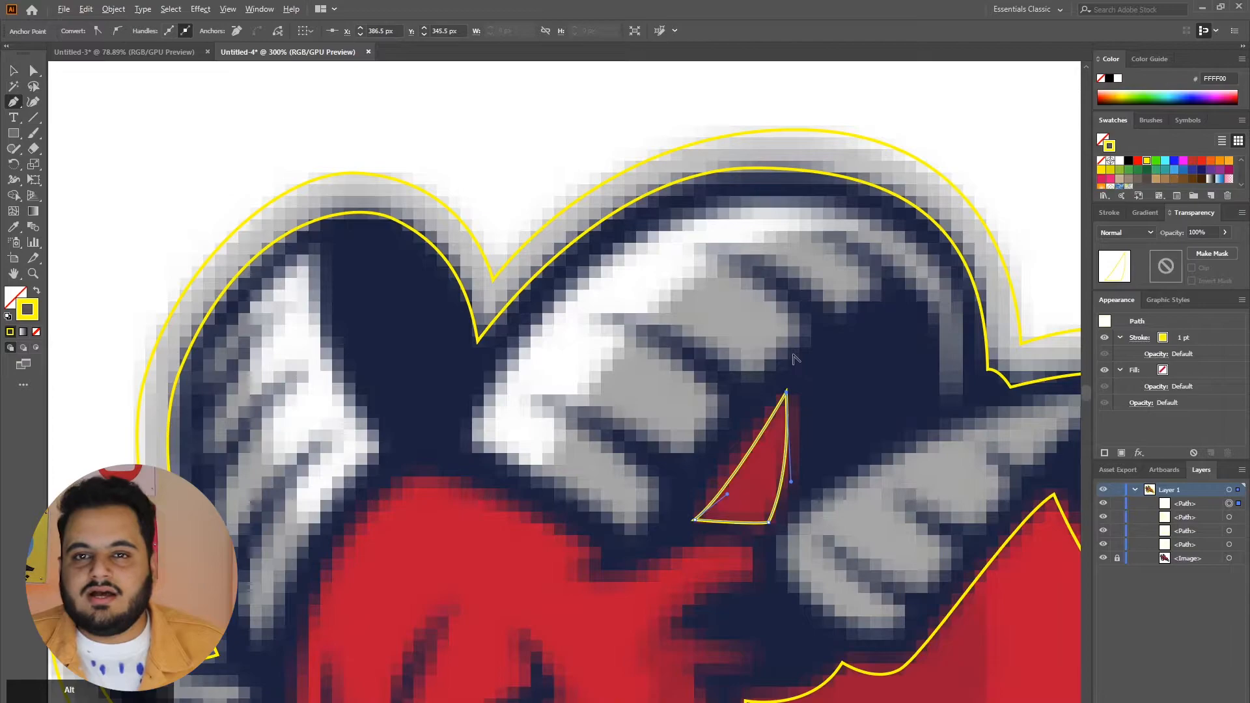
Start the red head path at the crown and trace below the horn, around the notch and along the upper tuft to its blunt tip
{"action": "scroll", "coordinate": [812, 358], "scroll_direction": "down", "scroll_amount": 3}
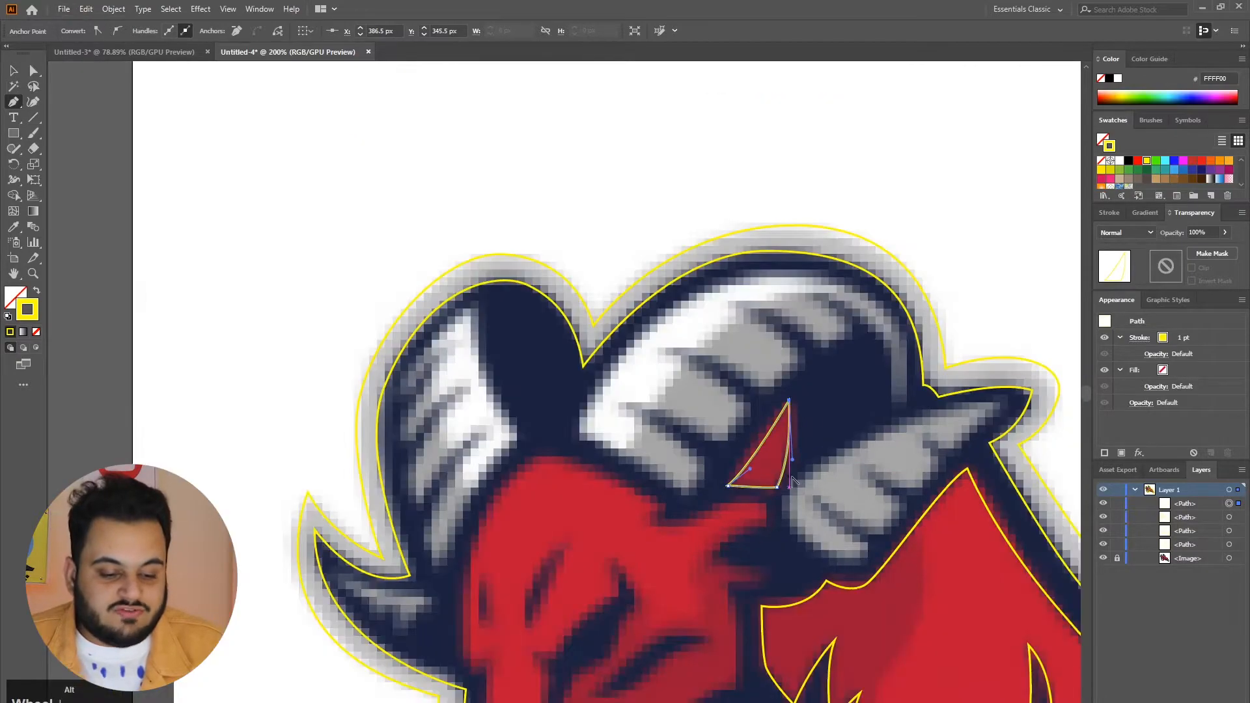
{"action": "scroll", "coordinate": [724, 588], "scroll_direction": "down", "scroll_amount": 2}
{"action": "scroll", "coordinate": [687, 488], "scroll_direction": "up", "scroll_amount": 3}
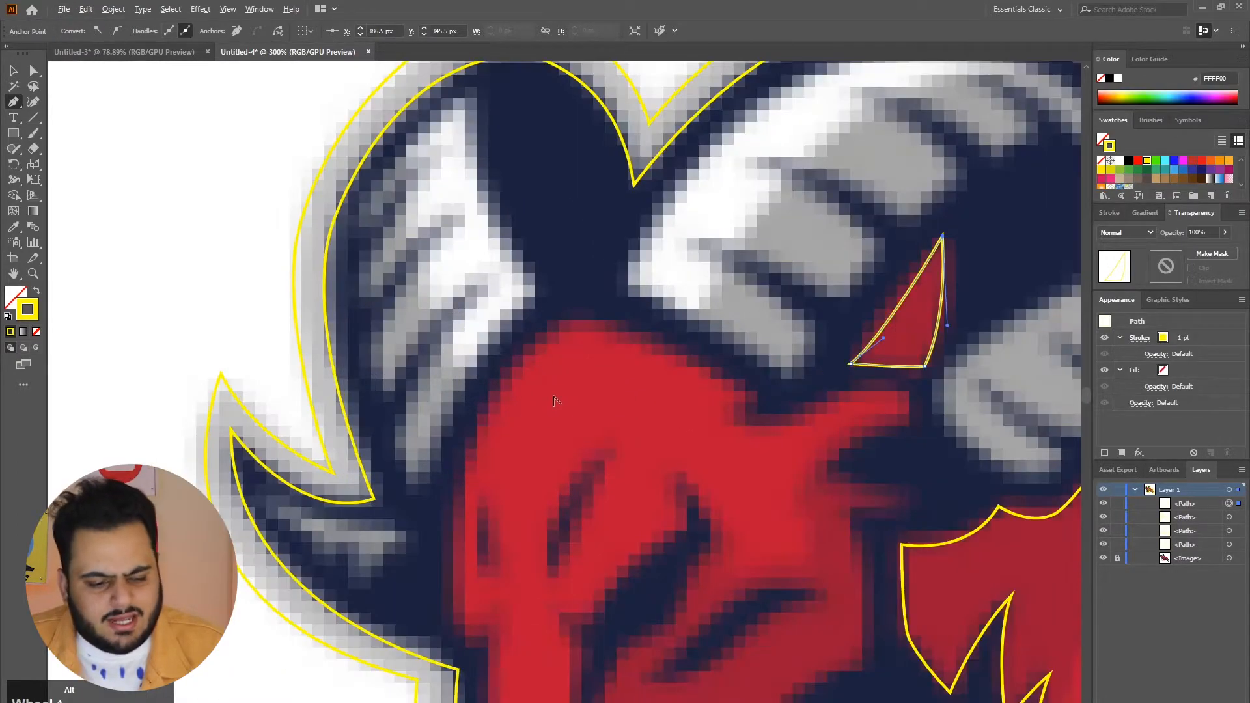
{"action": "left_click", "coordinate": [571, 323]}
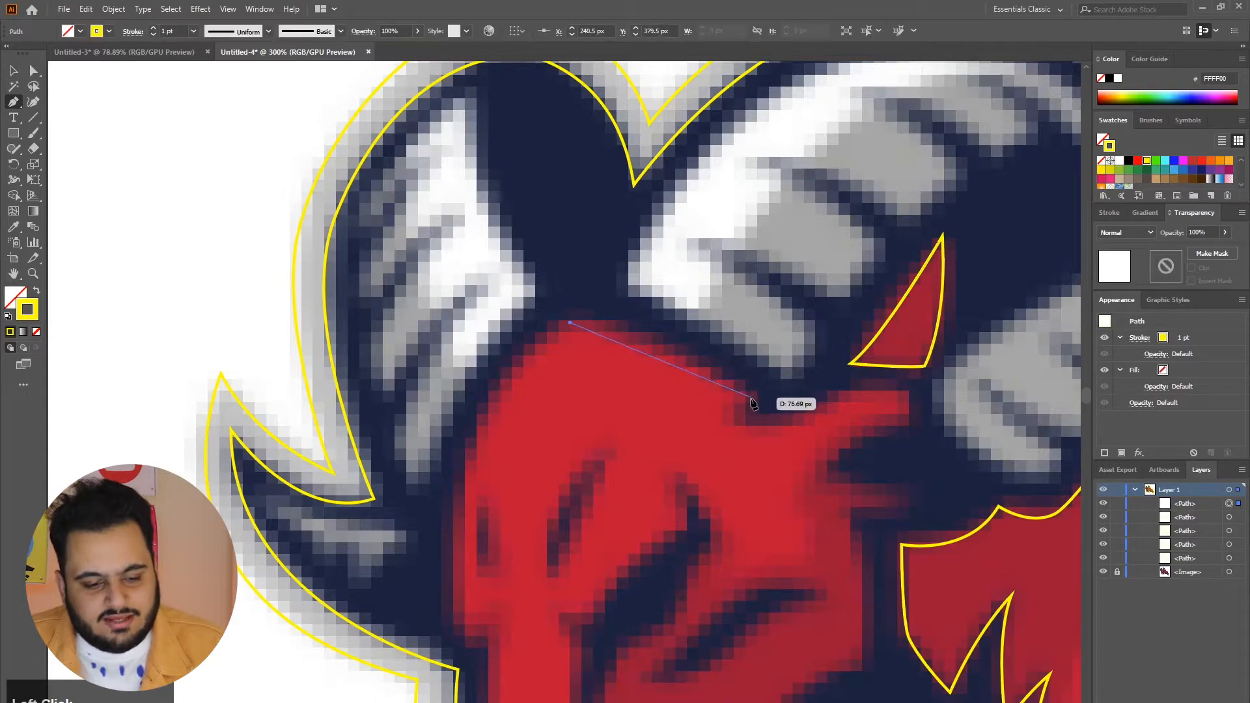
{"action": "mouse_move", "coordinate": [752, 398]}
{"action": "left_mouse_down"}
{"action": "mouse_move", "coordinate": [789, 454]}
{"action": "mouse_move", "coordinate": [827, 463]}
{"action": "left_mouse_up"}
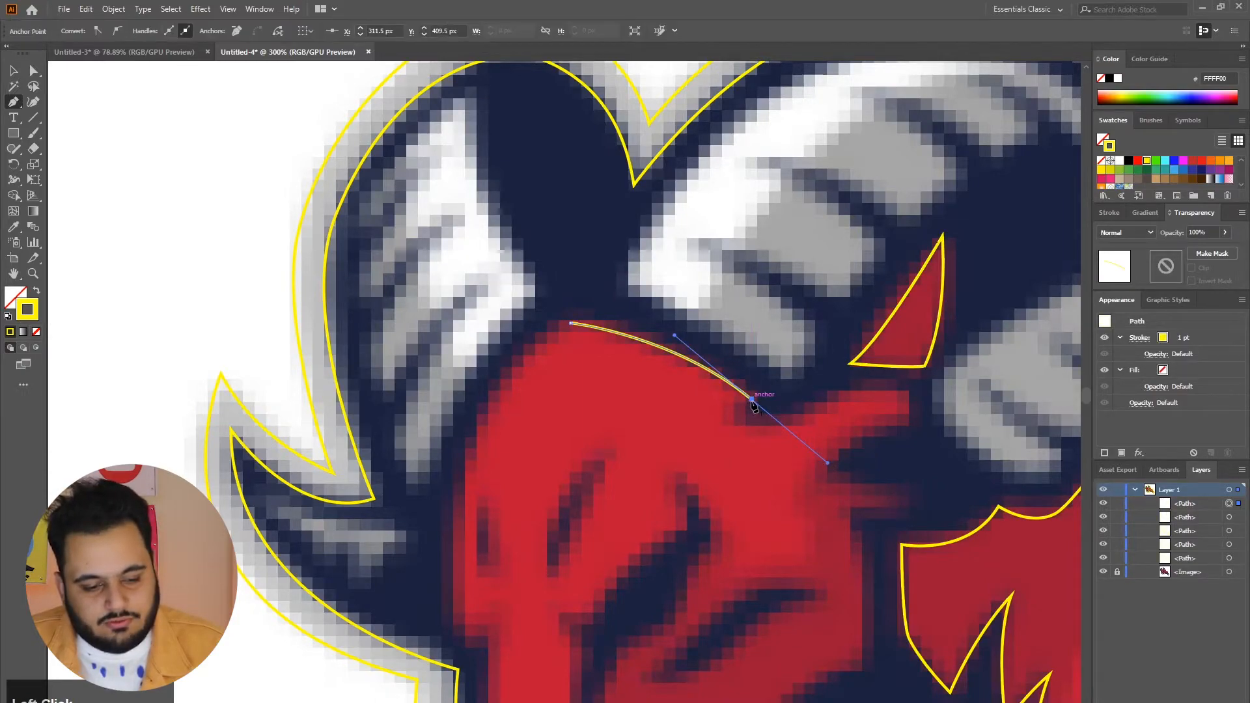
{"action": "left_click_drag", "start_coordinate": [751, 410], "coordinate": [733, 440]}
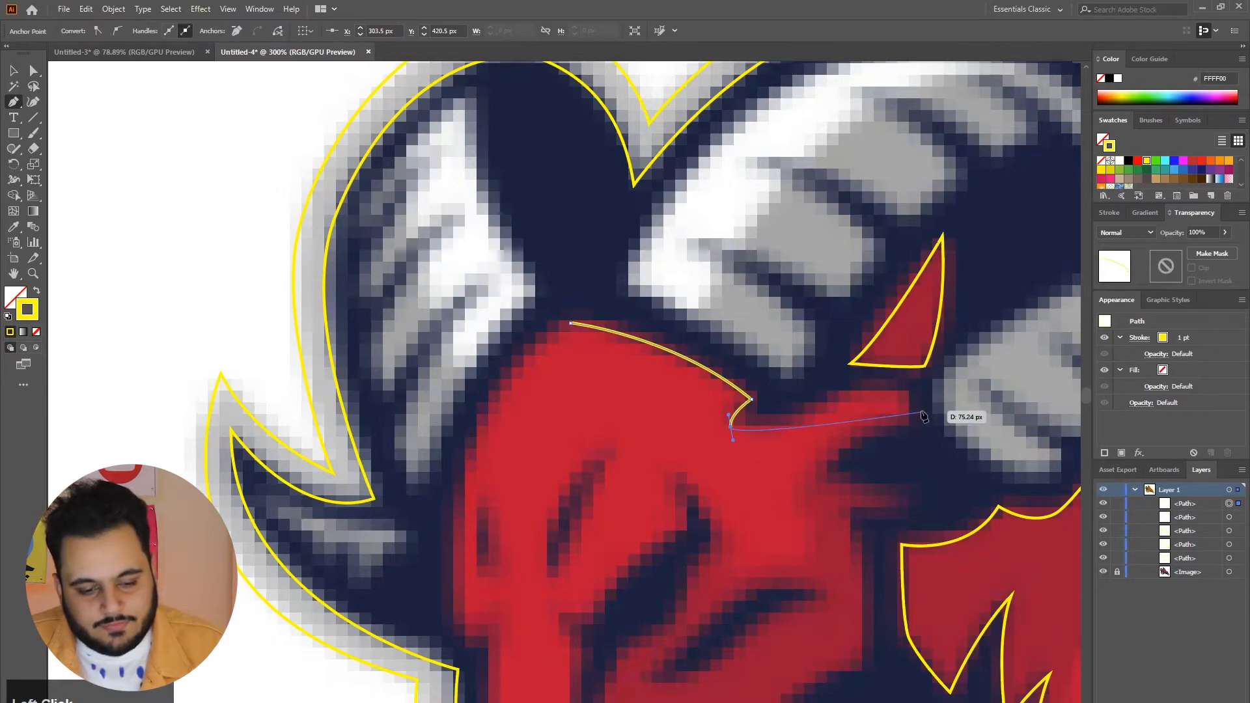
{"action": "mouse_move", "coordinate": [807, 417]}
{"action": "left_mouse_down"}
{"action": "mouse_move", "coordinate": [913, 396]}
{"action": "mouse_move", "coordinate": [910, 447]}
{"action": "left_mouse_up"}
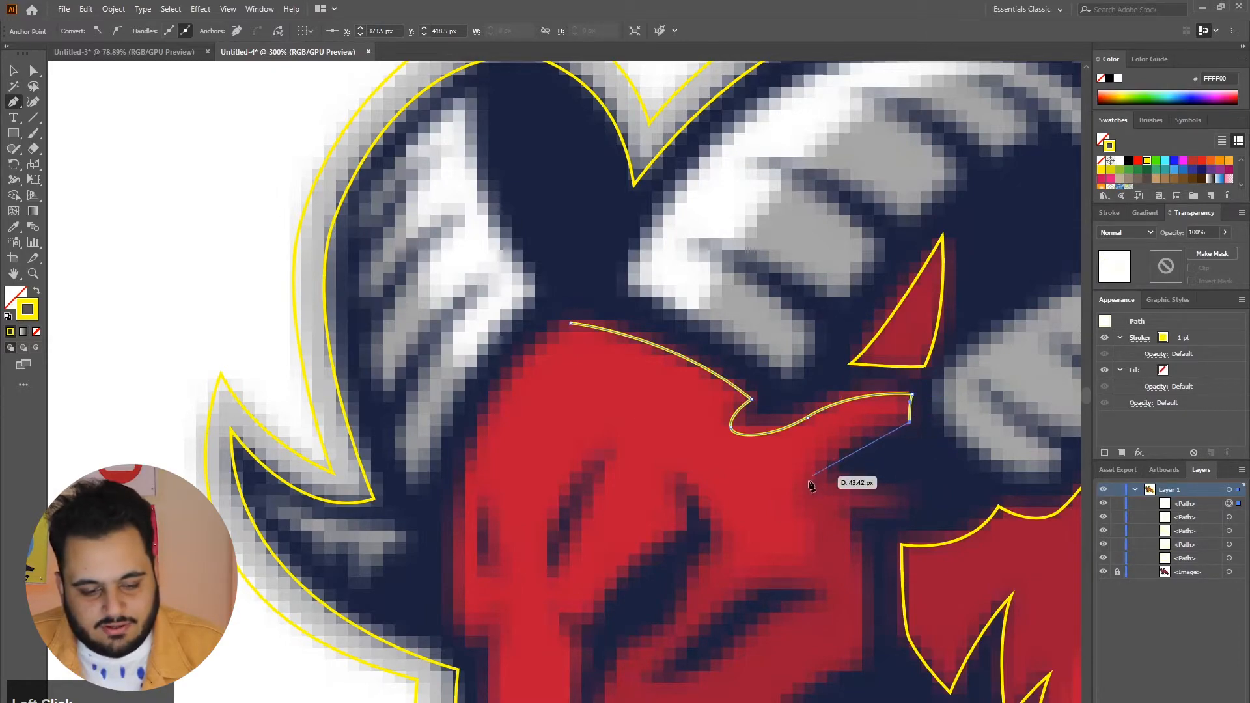
Trace the pointed tufts behind the face and continue down the cheek's rear edge to the jaw corner
{"action": "left_click_drag", "start_coordinate": [767, 537], "coordinate": [767, 538]}
{"action": "mouse_move", "coordinate": [810, 478]}
{"action": "left_mouse_down"}
{"action": "mouse_move", "coordinate": [913, 503]}
{"action": "mouse_move", "coordinate": [850, 550]}
{"action": "mouse_move", "coordinate": [868, 580]}
{"action": "mouse_move", "coordinate": [864, 616]}
{"action": "left_mouse_up"}
{"action": "scroll", "coordinate": [866, 613], "scroll_direction": "down", "scroll_amount": 2}
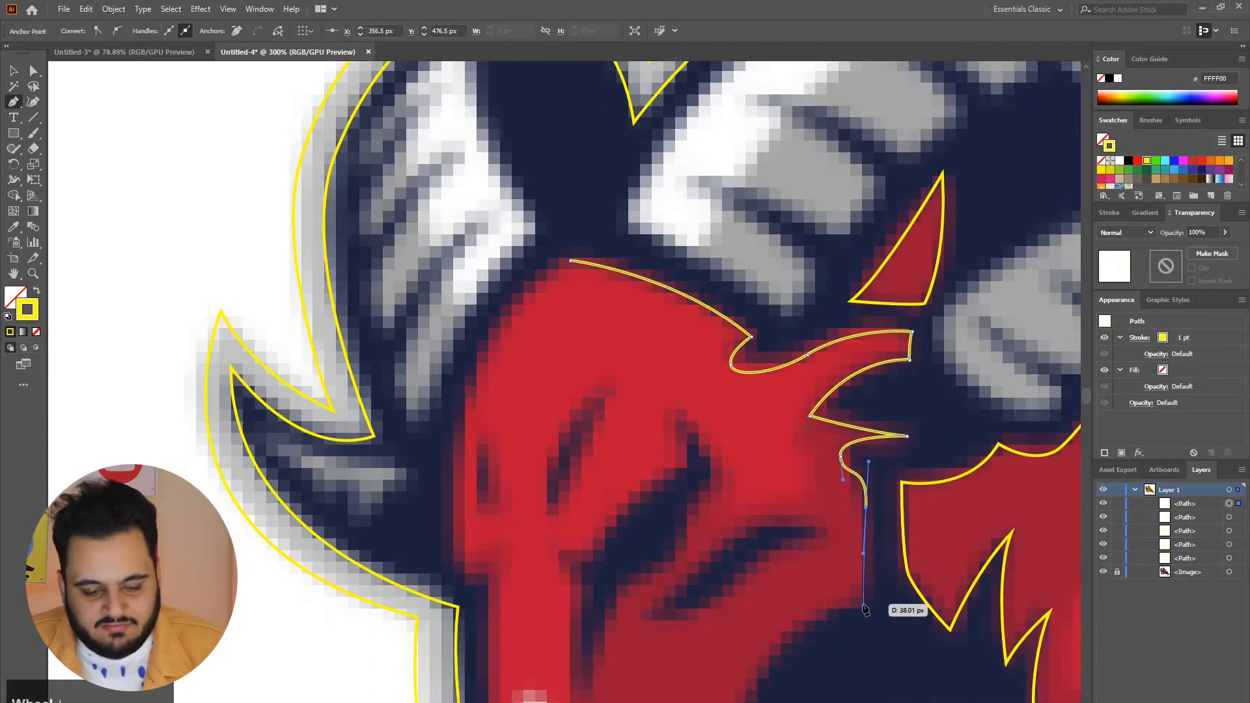
{"action": "scroll", "coordinate": [863, 613], "scroll_direction": "down", "scroll_amount": 3}
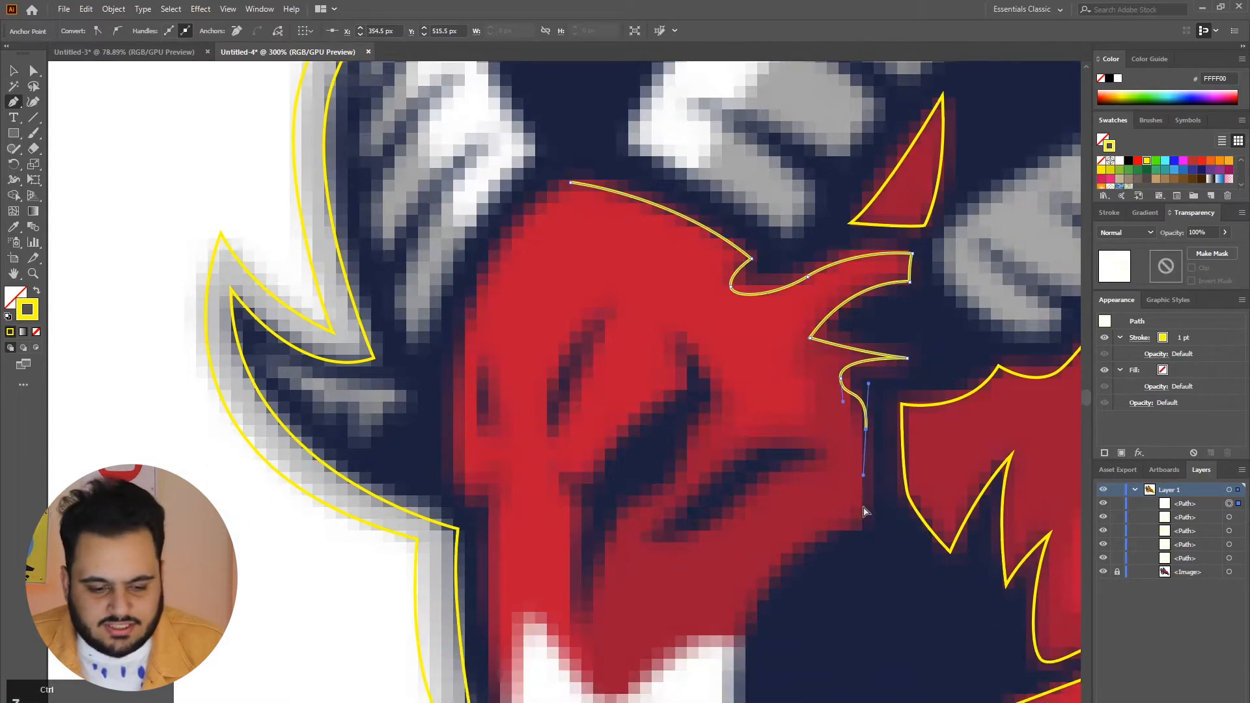
{"action": "left_click_drag", "start_coordinate": [866, 412], "coordinate": [874, 441]}
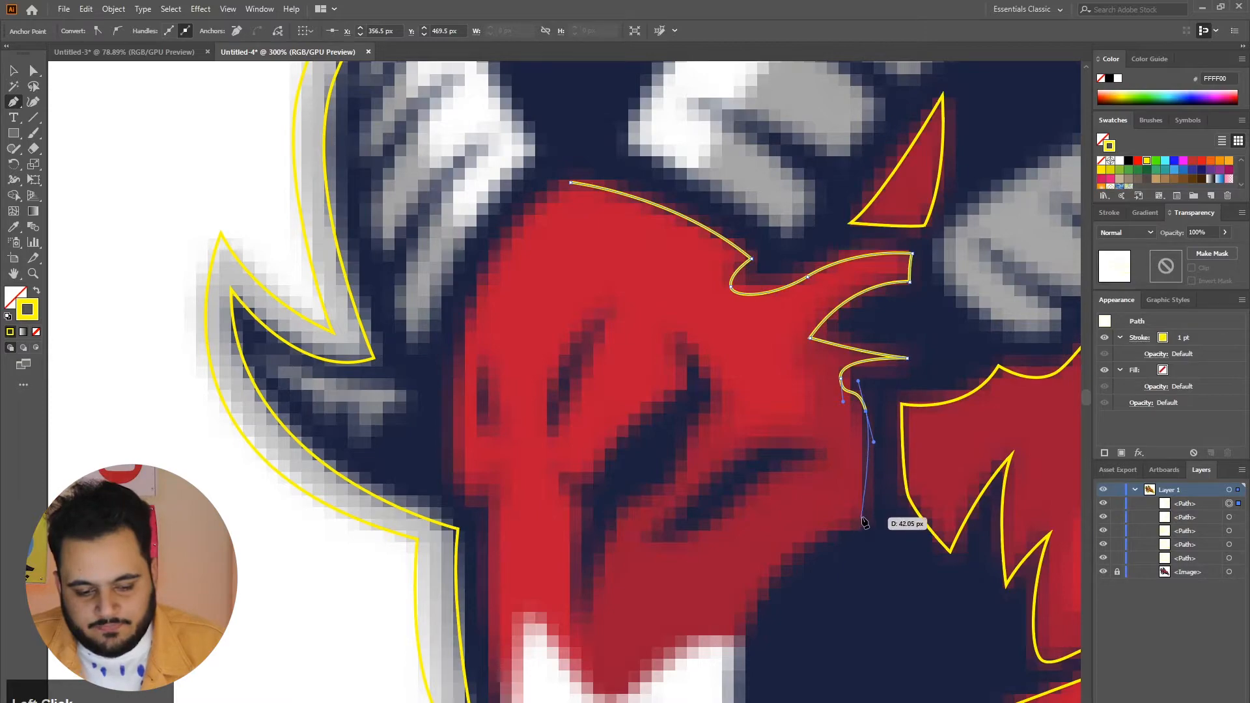
{"action": "left_click", "coordinate": [866, 514]}
Curve the head path along the jaw to the white muzzle and adjust the anchors at the cheek and jaw
{"action": "scroll", "coordinate": [867, 514], "scroll_direction": "down", "scroll_amount": 3}
{"action": "scroll", "coordinate": [814, 495], "scroll_direction": "down", "scroll_amount": 2}
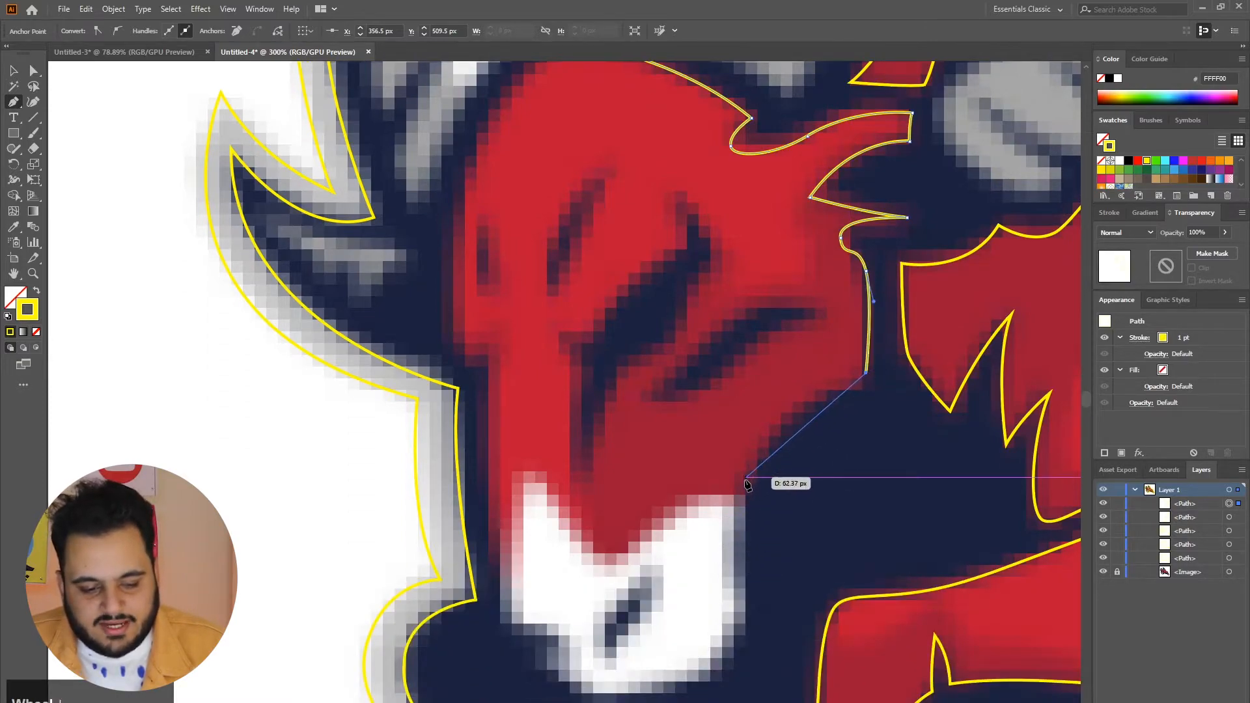
{"action": "left_click_drag", "start_coordinate": [744, 478], "coordinate": [705, 576]}
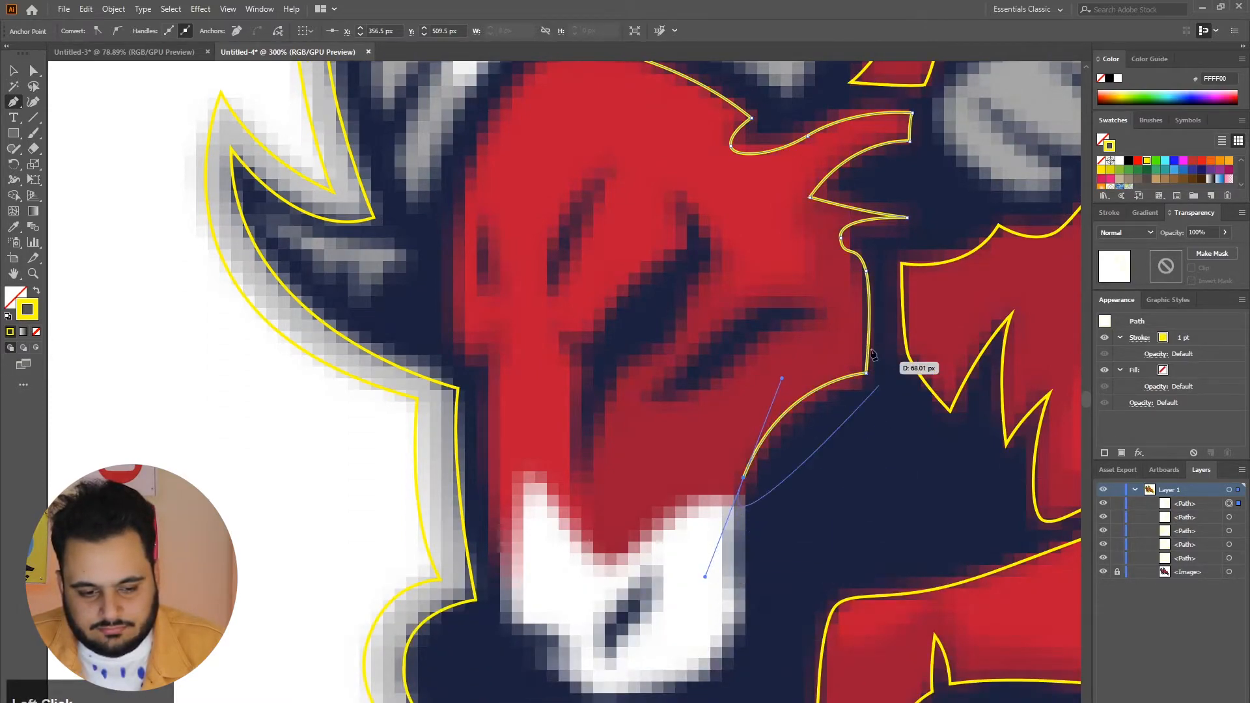
{"action": "left_click_drag", "start_coordinate": [866, 373], "coordinate": [864, 379]}
{"action": "left_click_drag", "start_coordinate": [867, 272], "coordinate": [850, 242]}
{"action": "scroll", "coordinate": [759, 410], "scroll_direction": "down", "scroll_amount": 3}
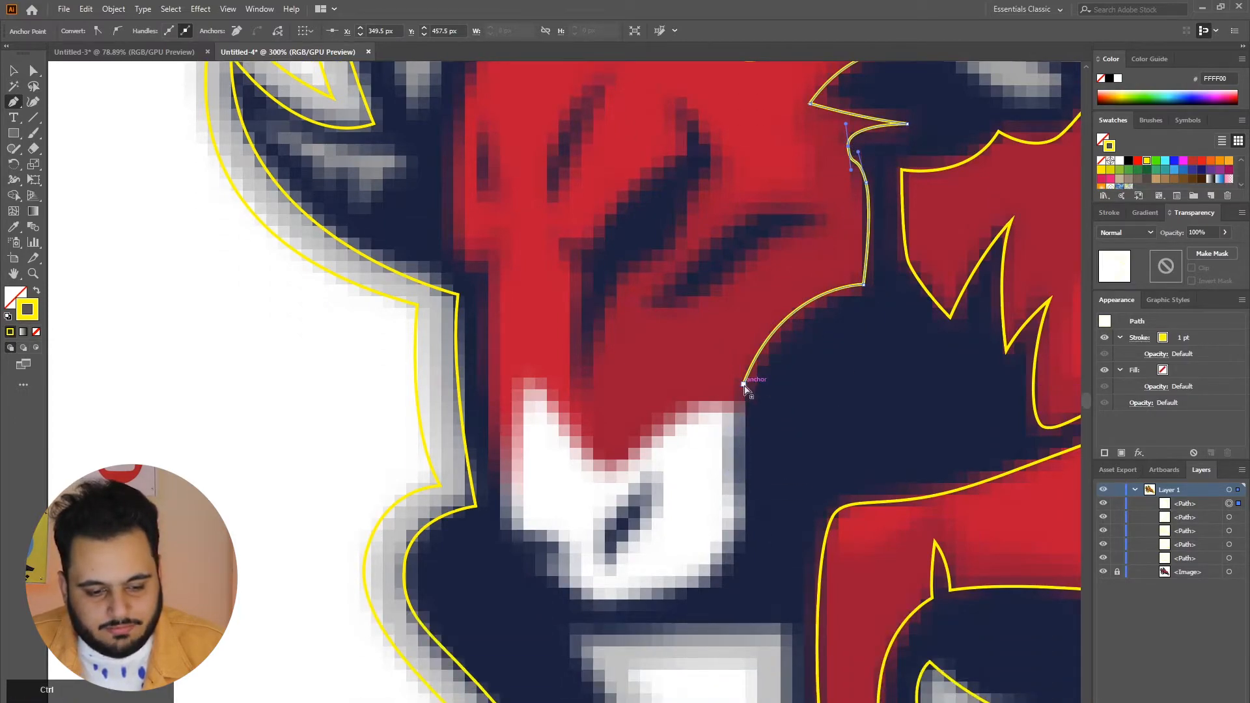
{"action": "left_click", "coordinate": [746, 386], "text": "ctrl"}
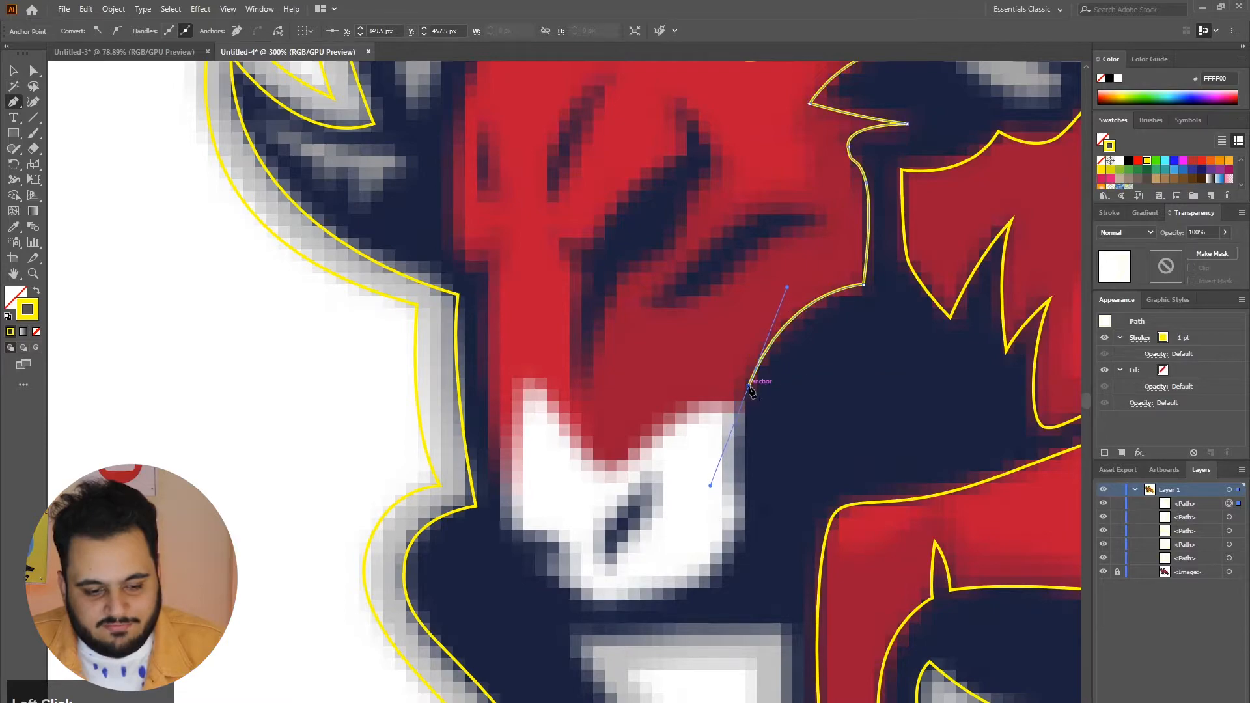
Trace the white muzzle's rear edge, around the rounded chin and through the mouth notch to the front of the nose
{"action": "left_click", "coordinate": [742, 479]}
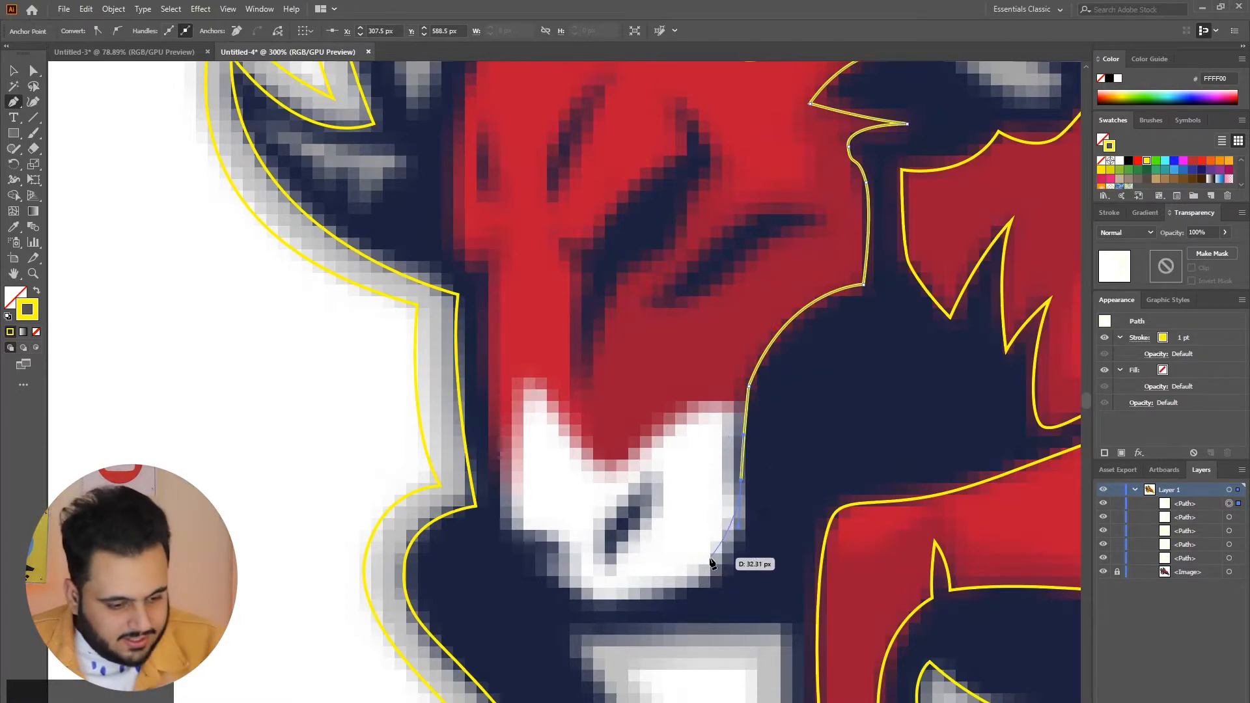
{"action": "key", "text": "ctrl"}
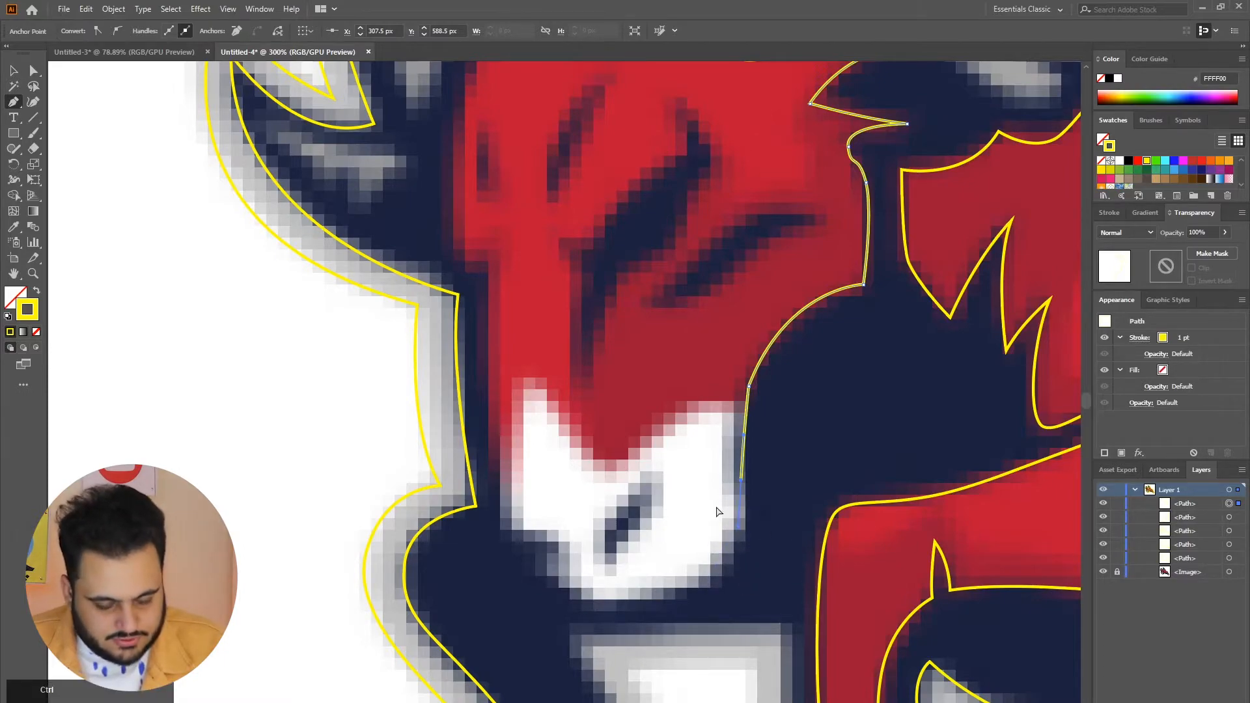
{"action": "key", "text": "ctrl+z"}
{"action": "left_click_drag", "start_coordinate": [740, 463], "coordinate": [741, 532]}
{"action": "left_click_drag", "start_coordinate": [684, 601], "coordinate": [682, 596]}
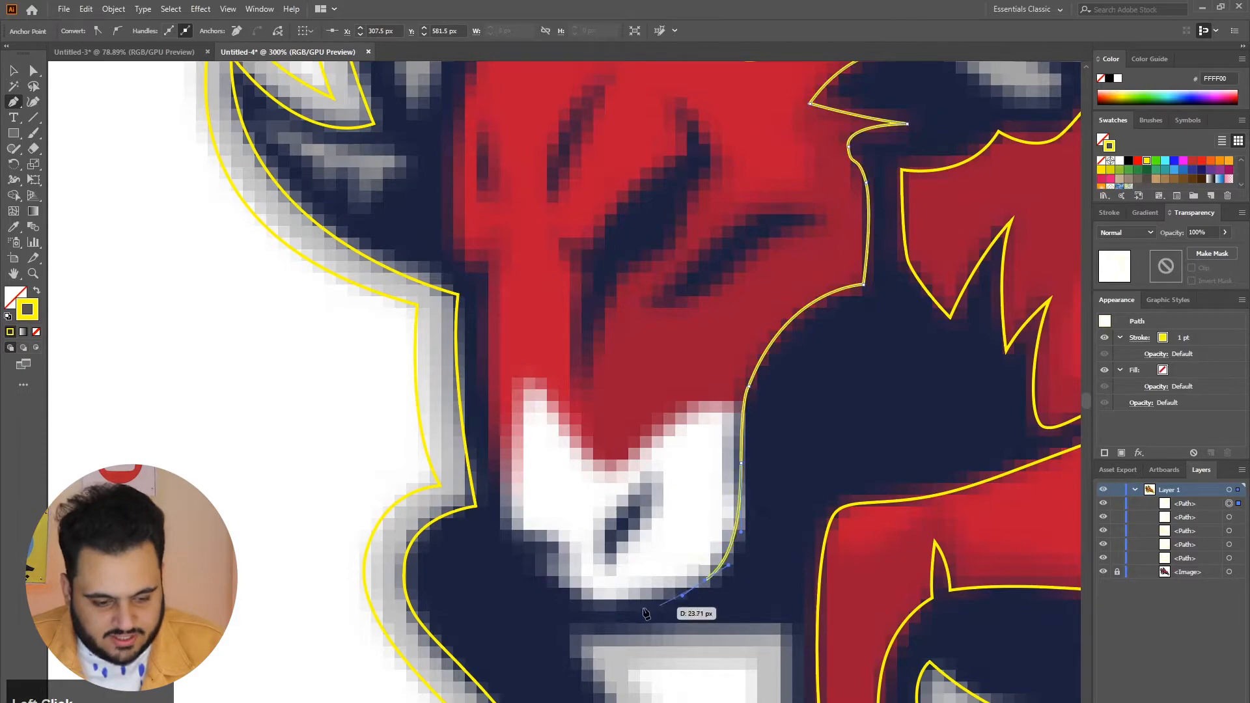
{"action": "left_click_drag", "start_coordinate": [541, 562], "coordinate": [491, 496]}
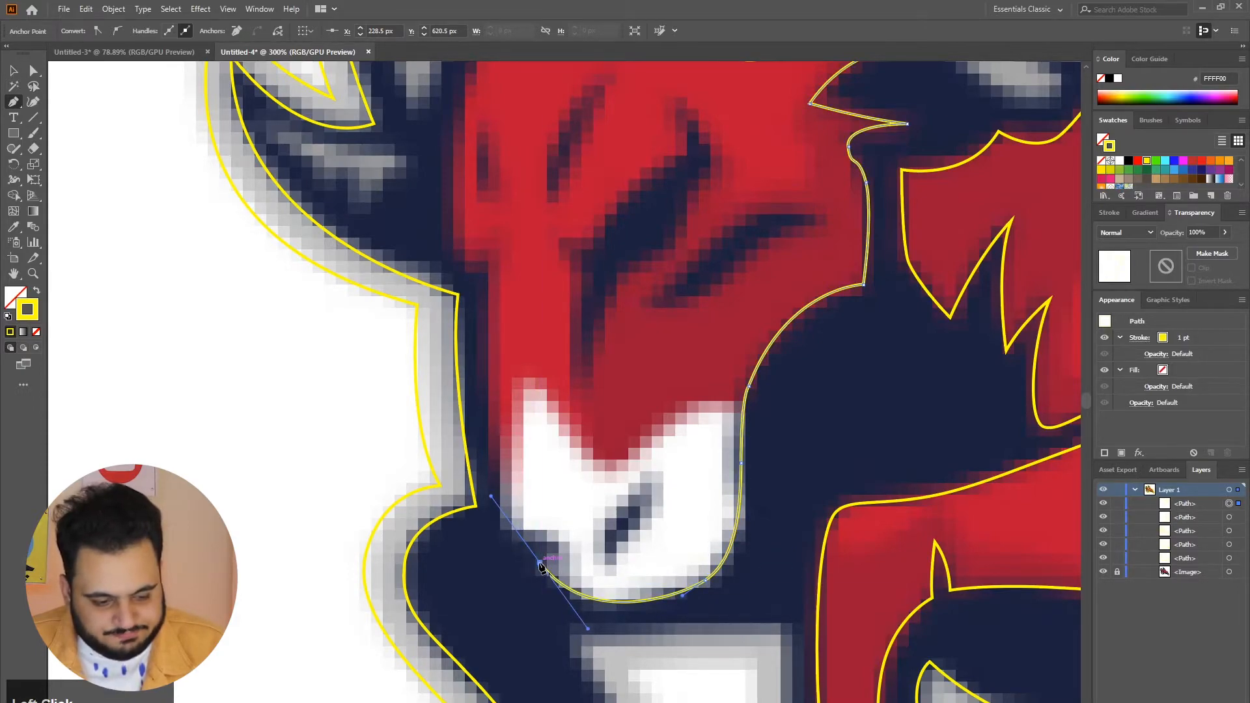
{"action": "left_click_drag", "start_coordinate": [563, 558], "coordinate": [468, 526]}
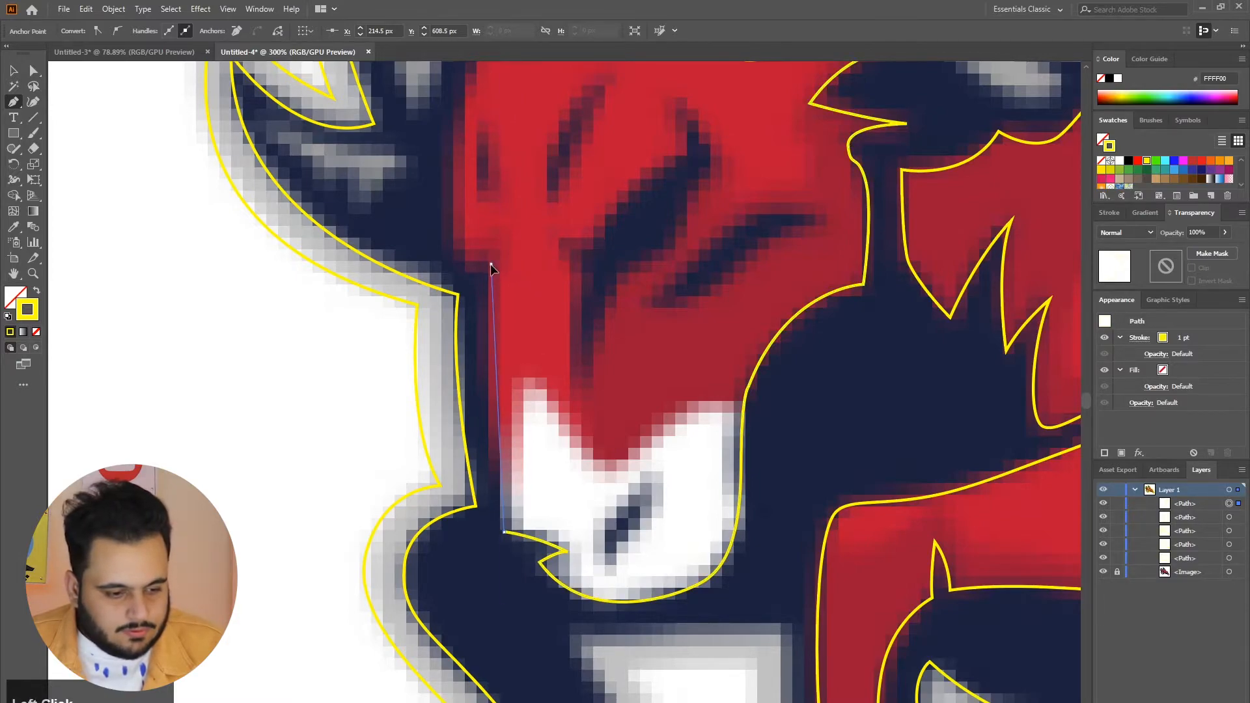
Trace up the nose bridge and around the brow corner, close the red head path at the crown, and deselect it
{"action": "left_click_drag", "start_coordinate": [490, 264], "coordinate": [503, 144]}
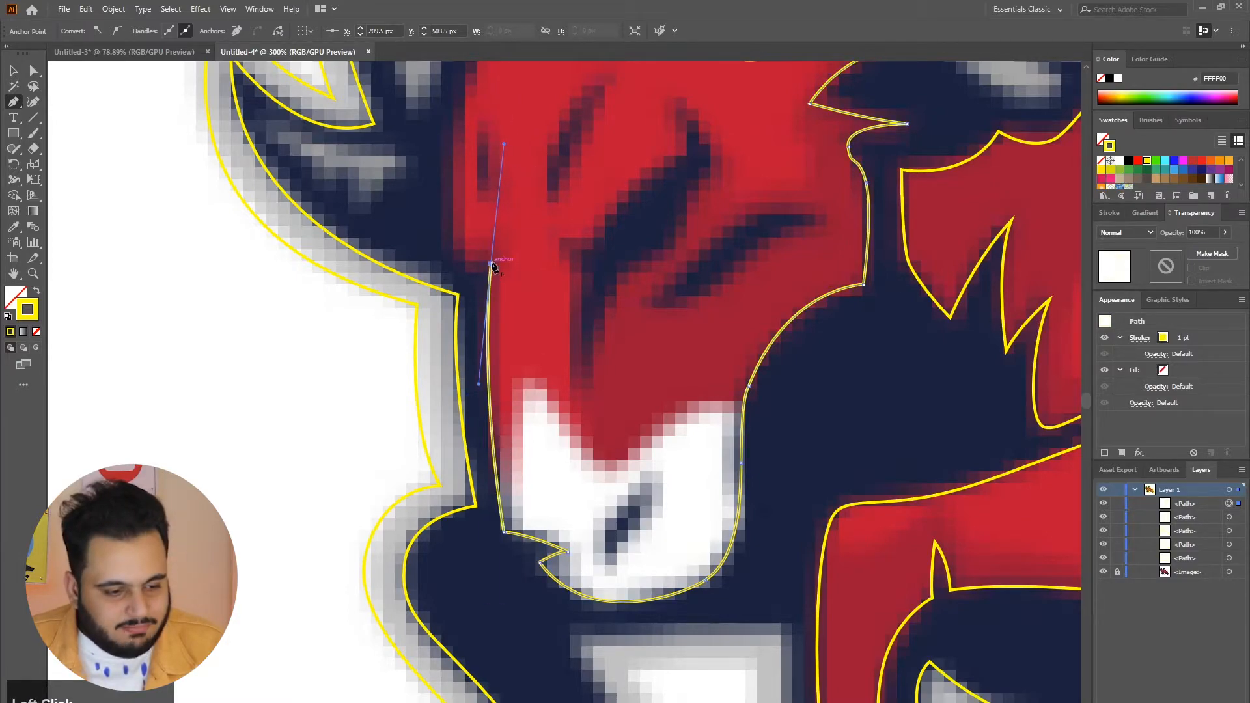
{"action": "scroll", "coordinate": [672, 283], "scroll_direction": "down", "scroll_amount": 5}
{"action": "scroll", "coordinate": [595, 360], "scroll_direction": "up", "scroll_amount": 5}
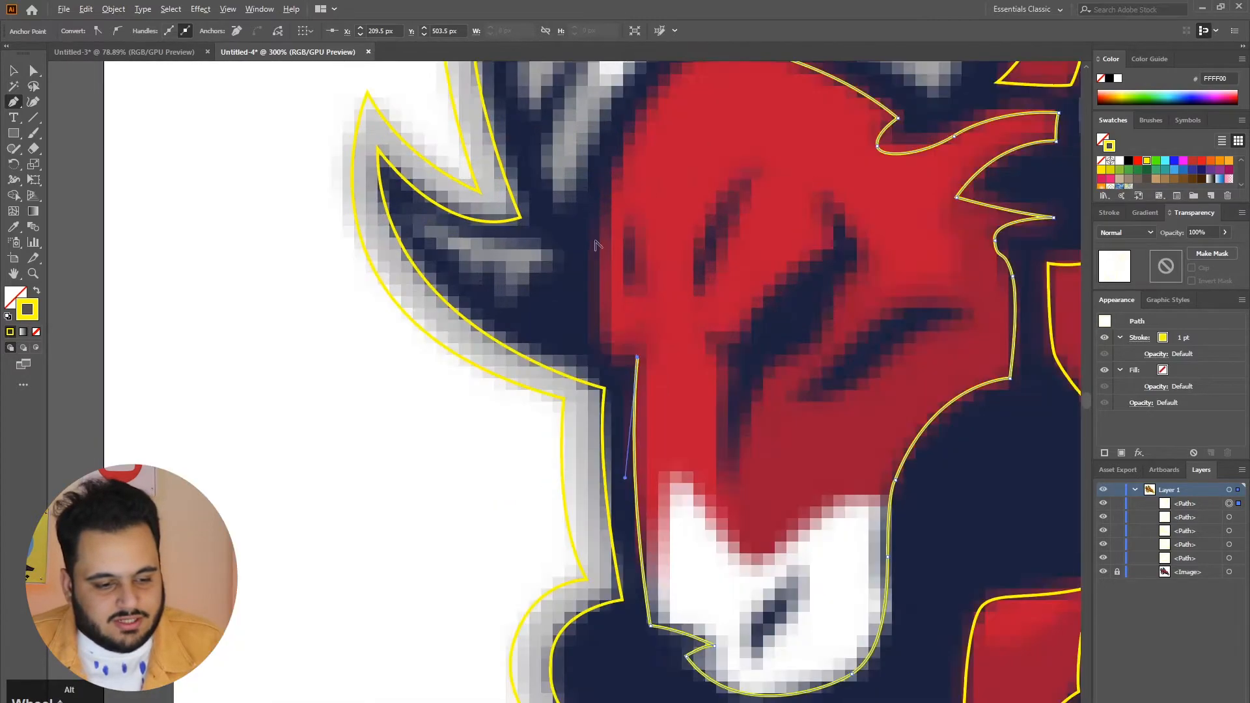
{"action": "left_click_drag", "start_coordinate": [600, 363], "coordinate": [579, 381]}
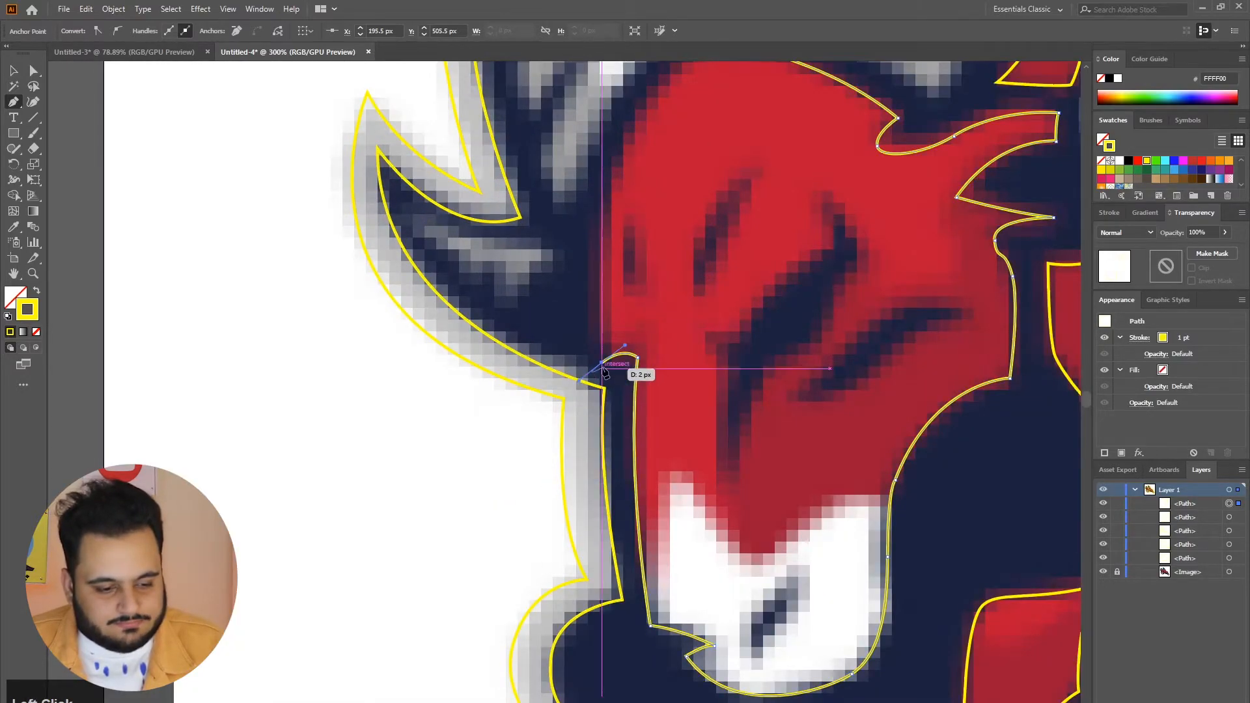
{"action": "scroll", "coordinate": [604, 370], "scroll_direction": "up", "scroll_amount": 2}
{"action": "scroll", "coordinate": [604, 371], "scroll_direction": "down", "scroll_amount": 1}
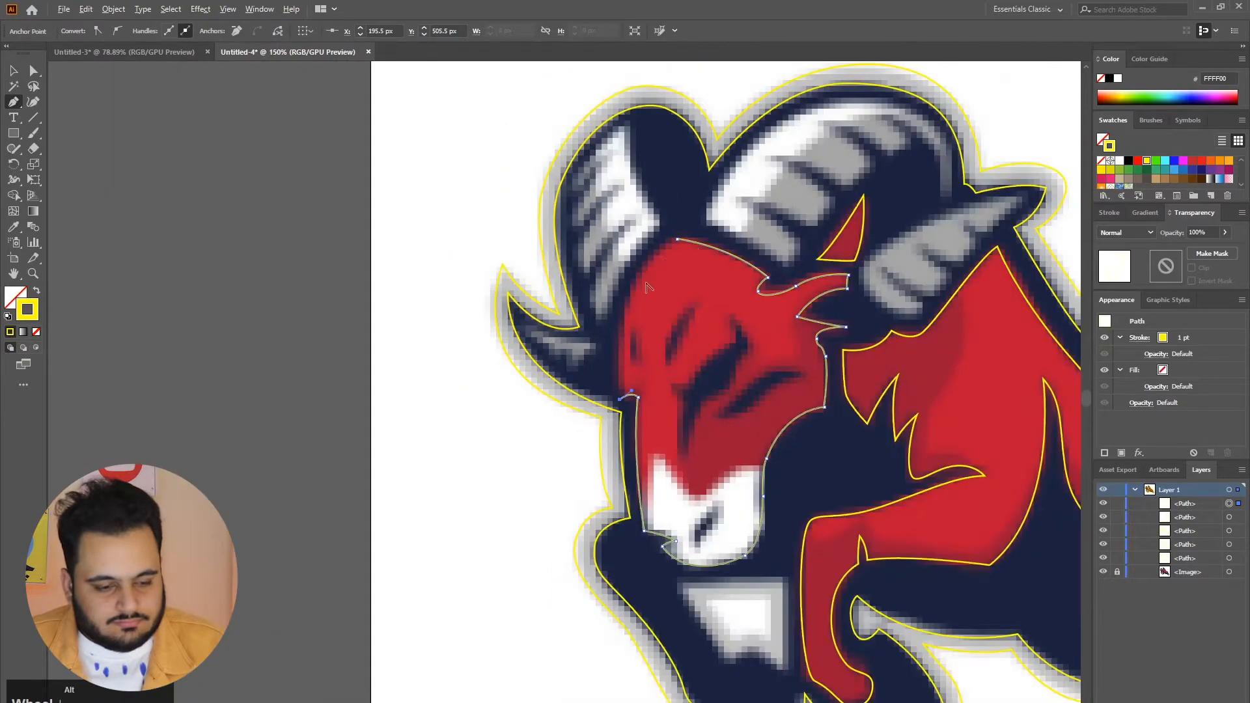
{"action": "scroll", "coordinate": [677, 239], "scroll_direction": "down", "scroll_amount": 1}
{"action": "left_click_drag", "start_coordinate": [678, 241], "coordinate": [754, 203]}
{"action": "left_click", "coordinate": [671, 294], "text": "ctrl"}
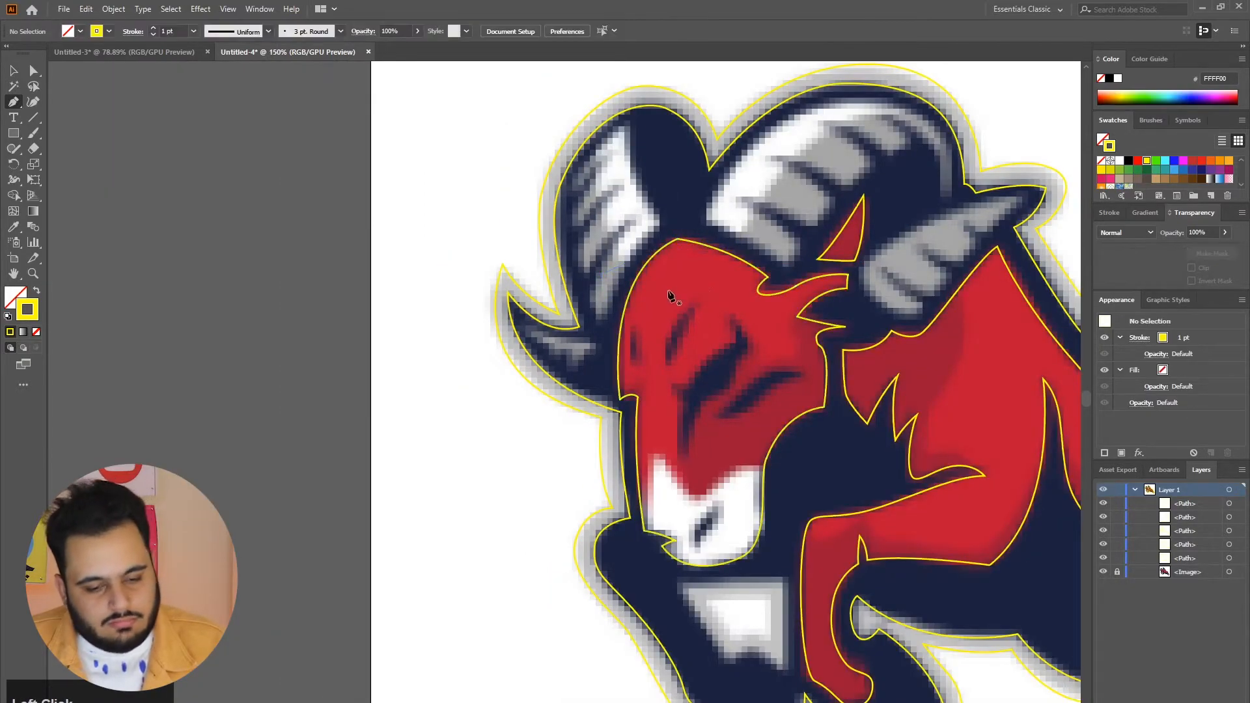
Start a path at the point of the grey horn tip behind the head, tracing its upper edge and rounded lower end
{"action": "scroll", "coordinate": [671, 294], "scroll_direction": "down", "scroll_amount": 2}
{"action": "scroll", "coordinate": [752, 296], "scroll_direction": "up", "scroll_amount": 4}
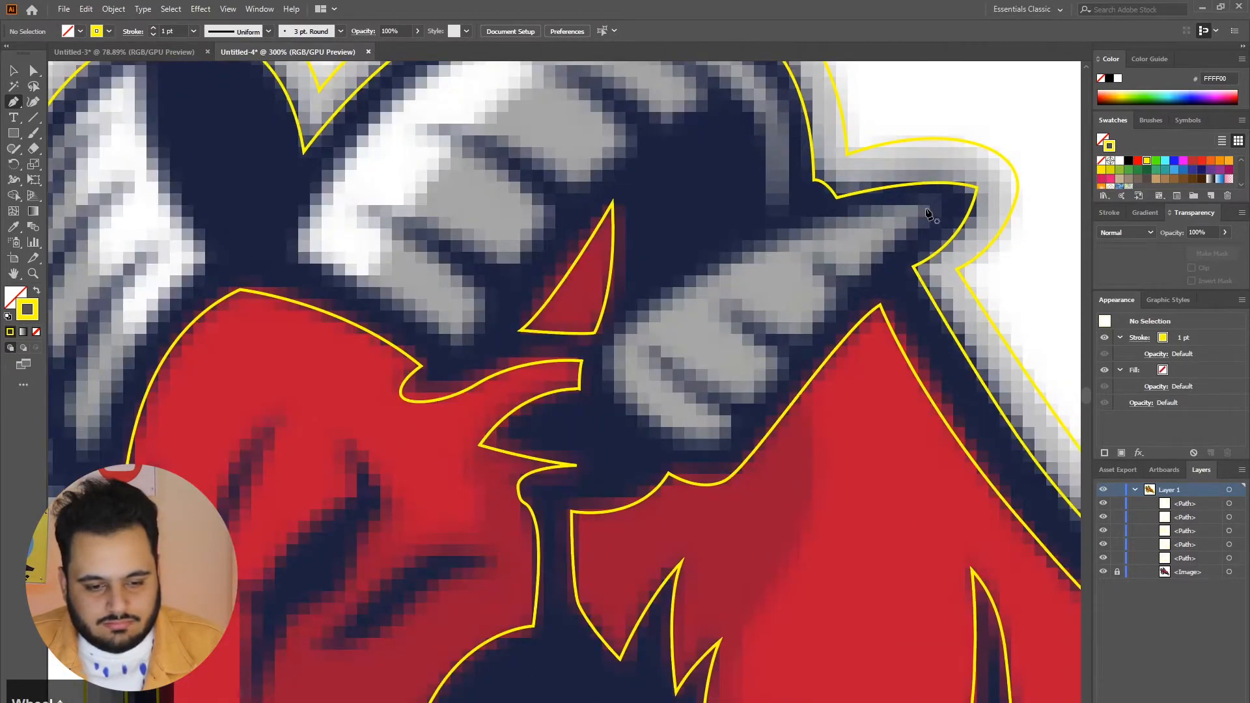
{"action": "left_click", "coordinate": [926, 209]}
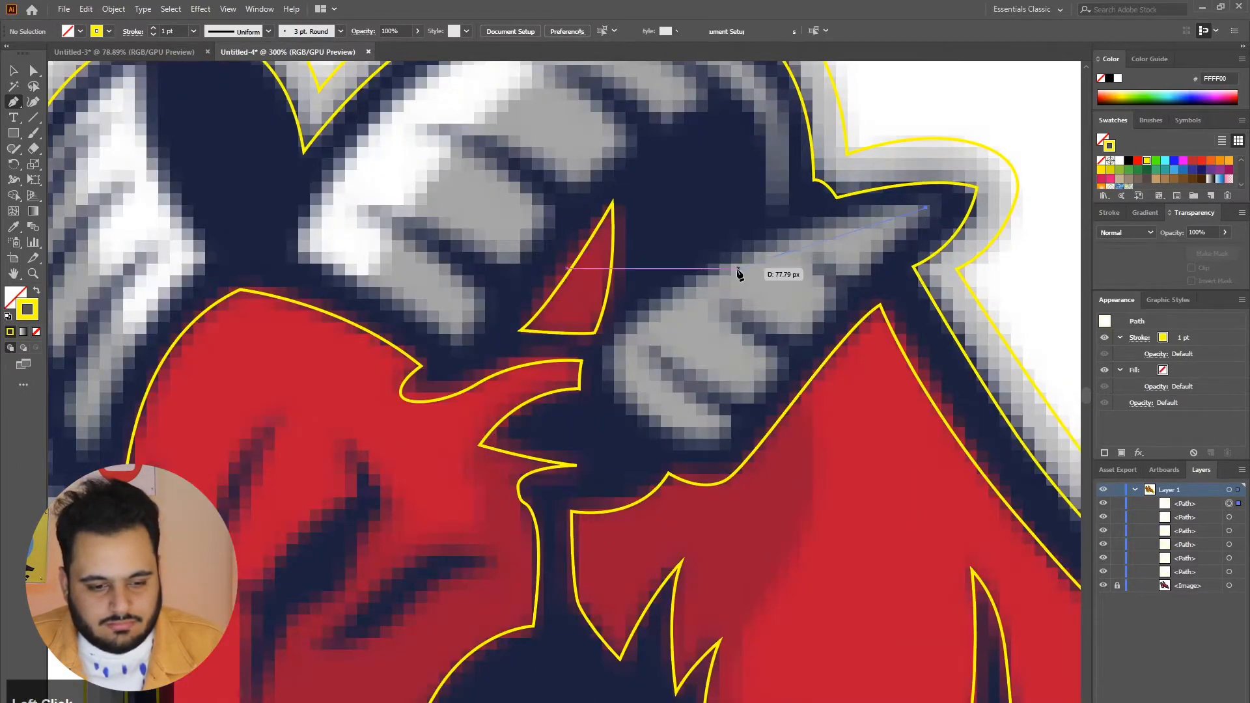
{"action": "left_click_drag", "start_coordinate": [597, 359], "coordinate": [428, 516]}
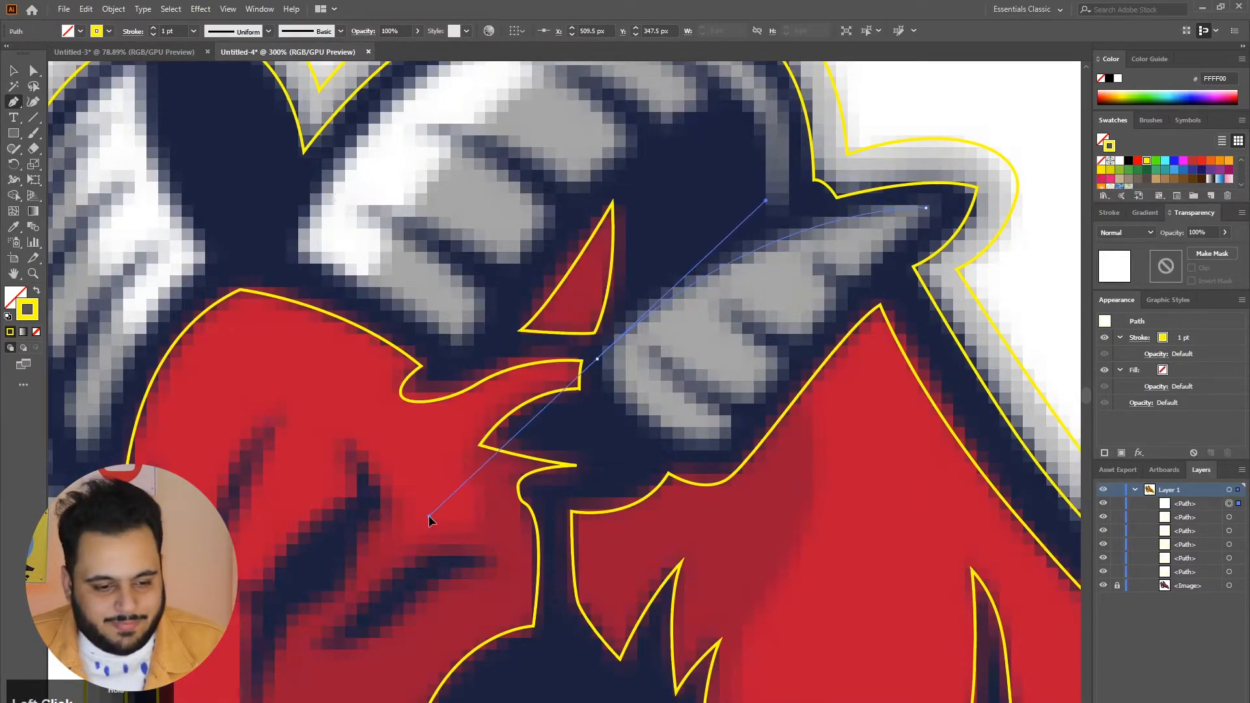
{"action": "left_click", "coordinate": [598, 360]}
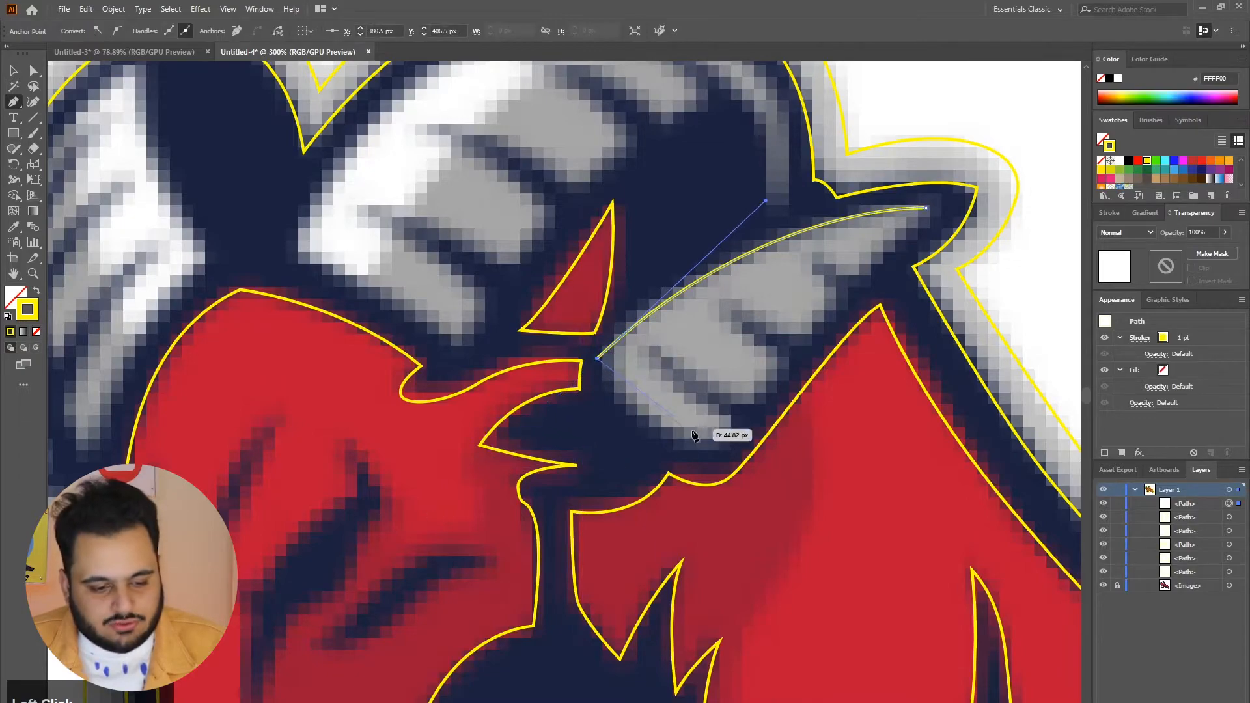
{"action": "mouse_move", "coordinate": [743, 449]}
{"action": "left_mouse_down"}
{"action": "mouse_move", "coordinate": [759, 438]}
{"action": "mouse_move", "coordinate": [726, 446]}
{"action": "left_mouse_up"}
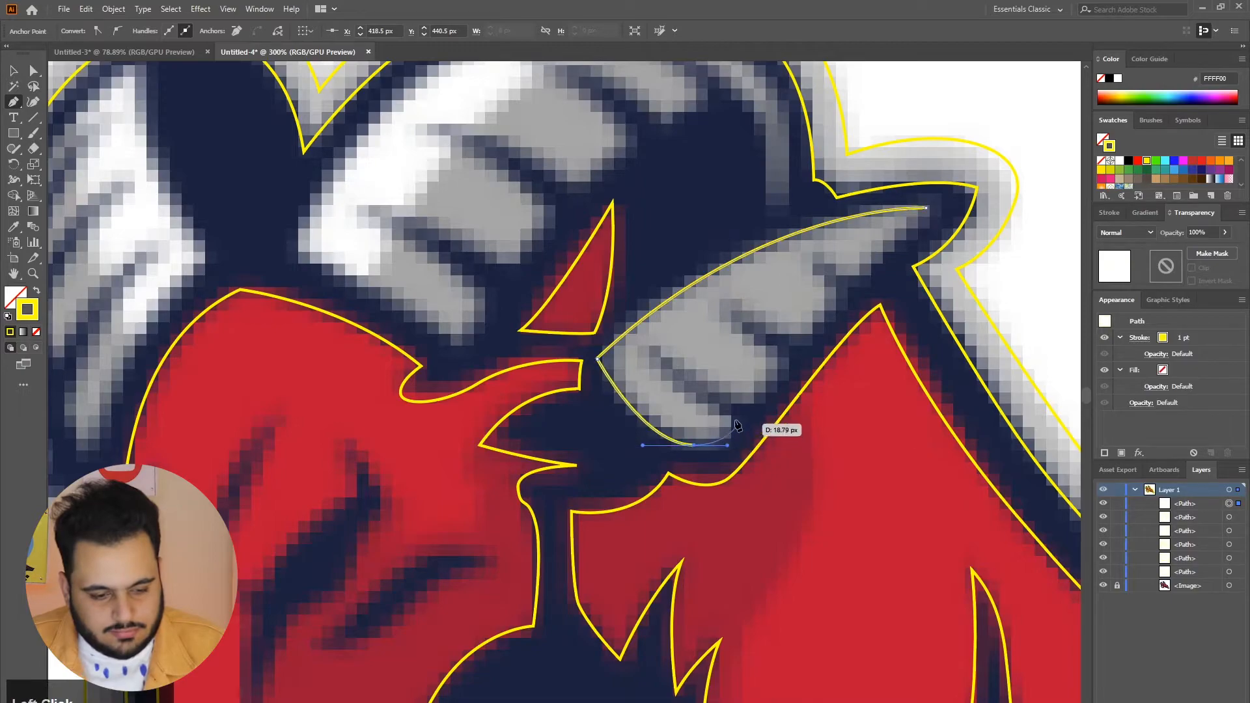
Trace the notches and rounded ridges along the horn tip's lower edge and close the path at its point
{"action": "left_click", "coordinate": [735, 420]}
{"action": "left_click_drag", "start_coordinate": [648, 351], "coordinate": [627, 302]}
{"action": "left_click_drag", "start_coordinate": [742, 404], "coordinate": [773, 404]}
{"action": "left_click", "coordinate": [791, 361]}
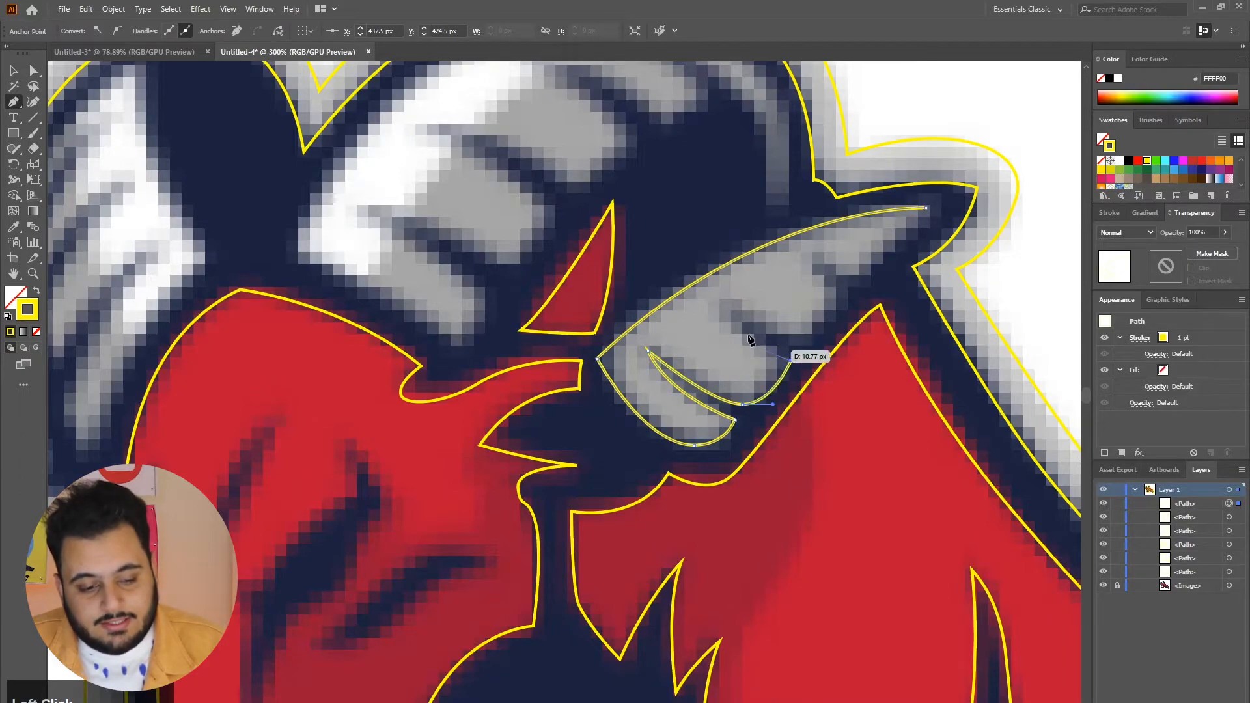
{"action": "left_click_drag", "start_coordinate": [727, 308], "coordinate": [727, 277]}
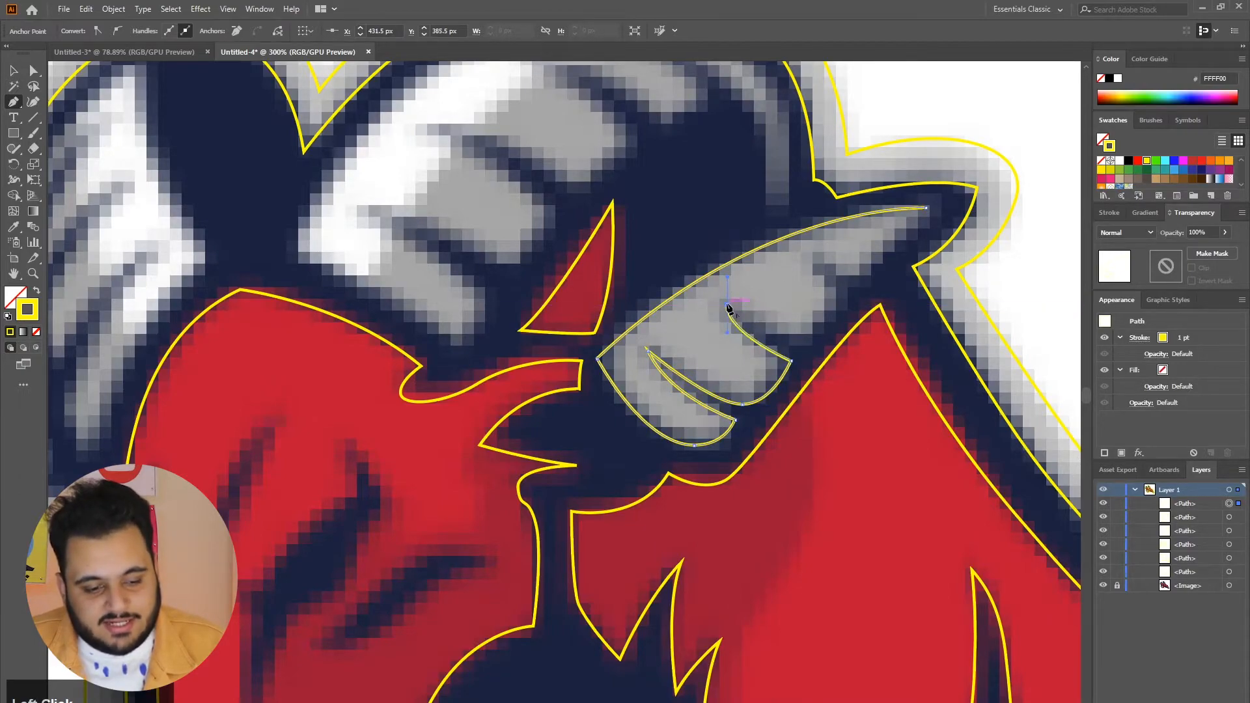
{"action": "left_click_drag", "start_coordinate": [788, 343], "coordinate": [872, 273]}
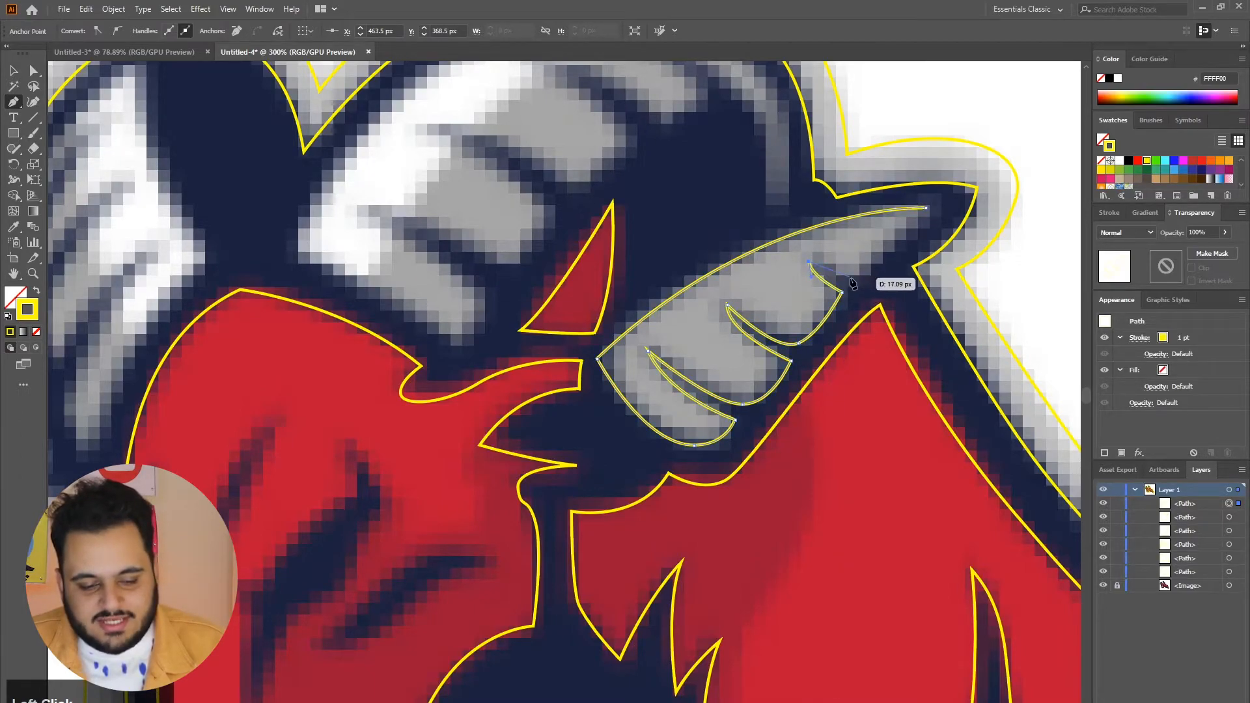
{"action": "left_click", "coordinate": [927, 210]}
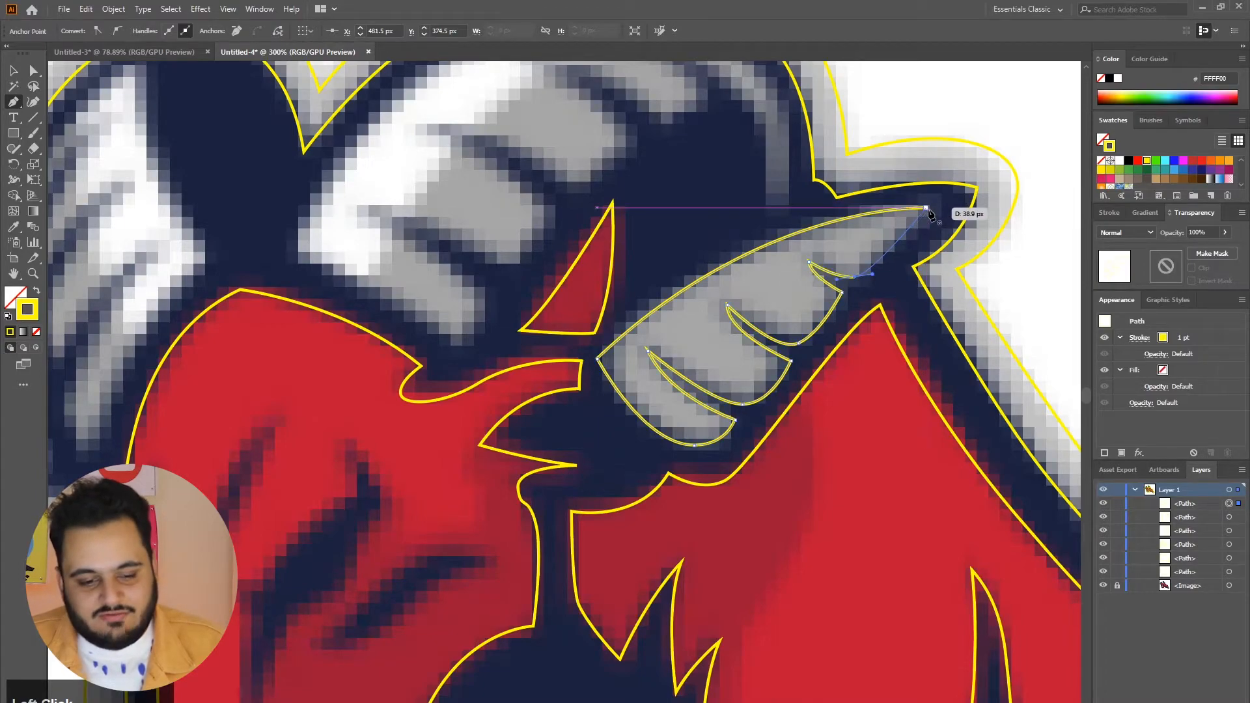
Start a path on the large curled horn, tracing its base edge and outer curve over the top to the narrow rear end
{"action": "scroll", "coordinate": [684, 256], "scroll_direction": "up", "scroll_amount": 3}
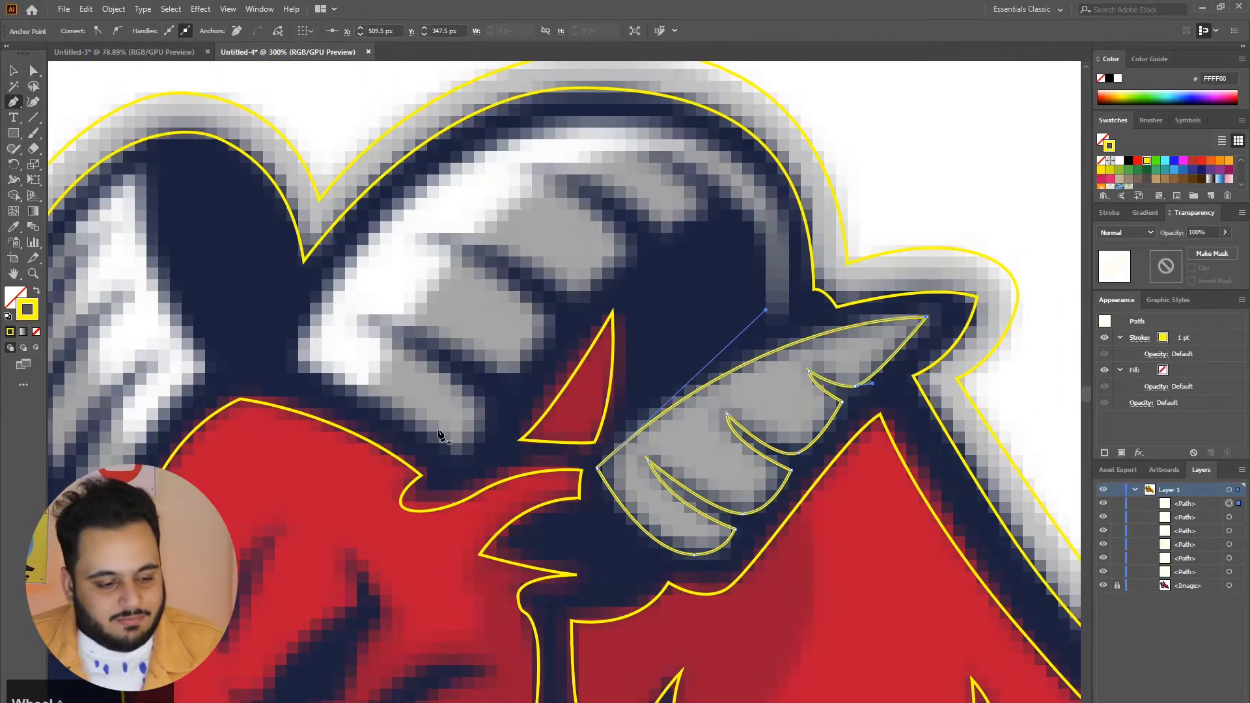
{"action": "left_click_drag", "start_coordinate": [462, 450], "coordinate": [296, 371]}
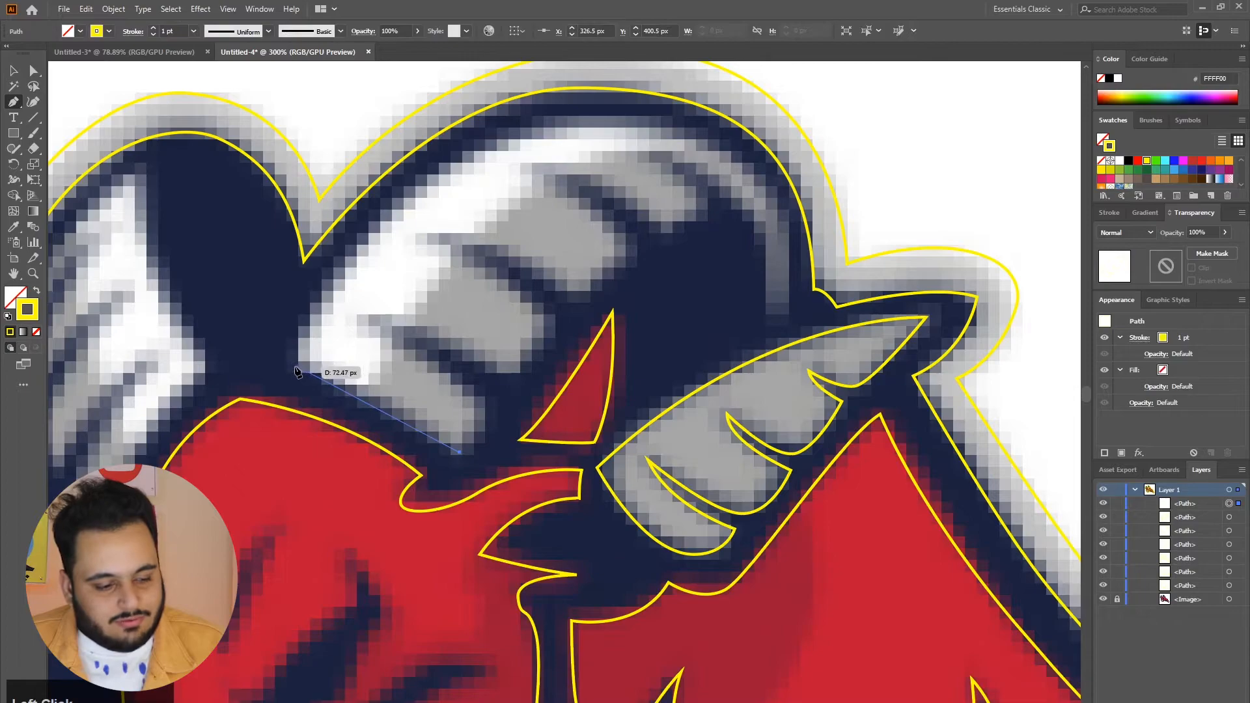
{"action": "left_click_drag", "start_coordinate": [212, 352], "coordinate": [212, 348]}
{"action": "left_click_drag", "start_coordinate": [293, 368], "coordinate": [314, 339]}
{"action": "scroll", "coordinate": [314, 339], "scroll_direction": "up", "scroll_amount": 2}
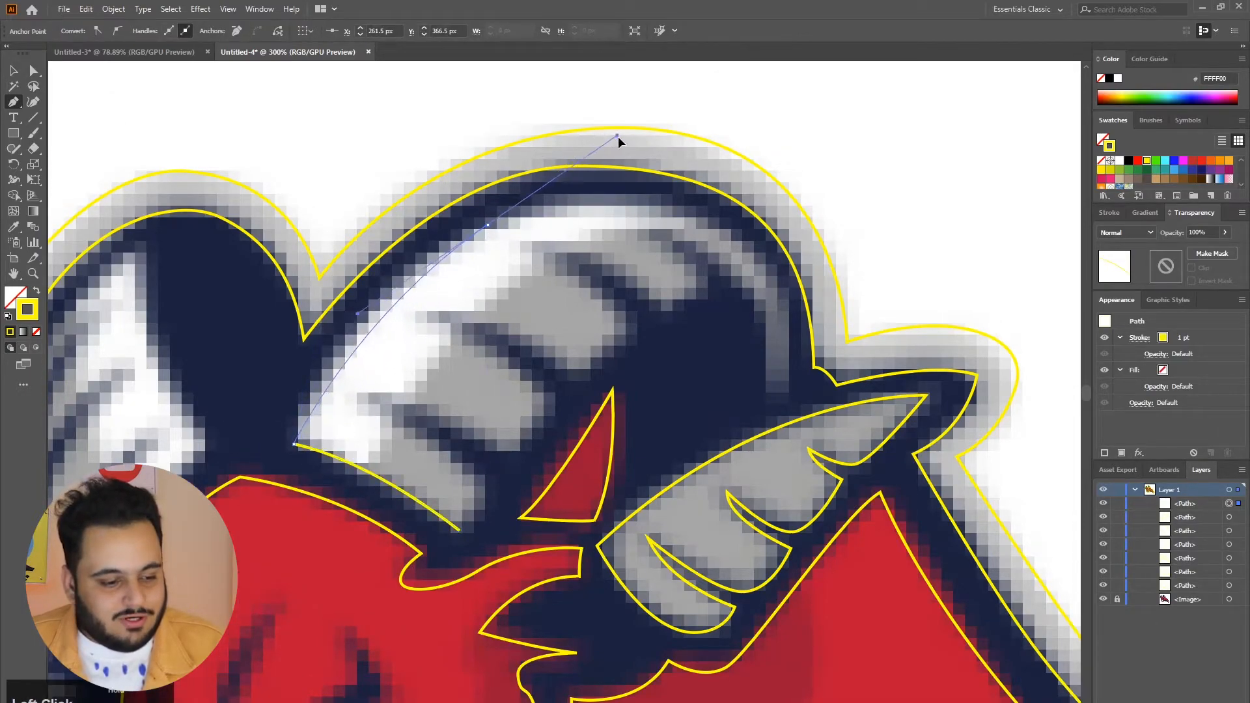
{"action": "left_click_drag", "start_coordinate": [631, 154], "coordinate": [632, 153]}
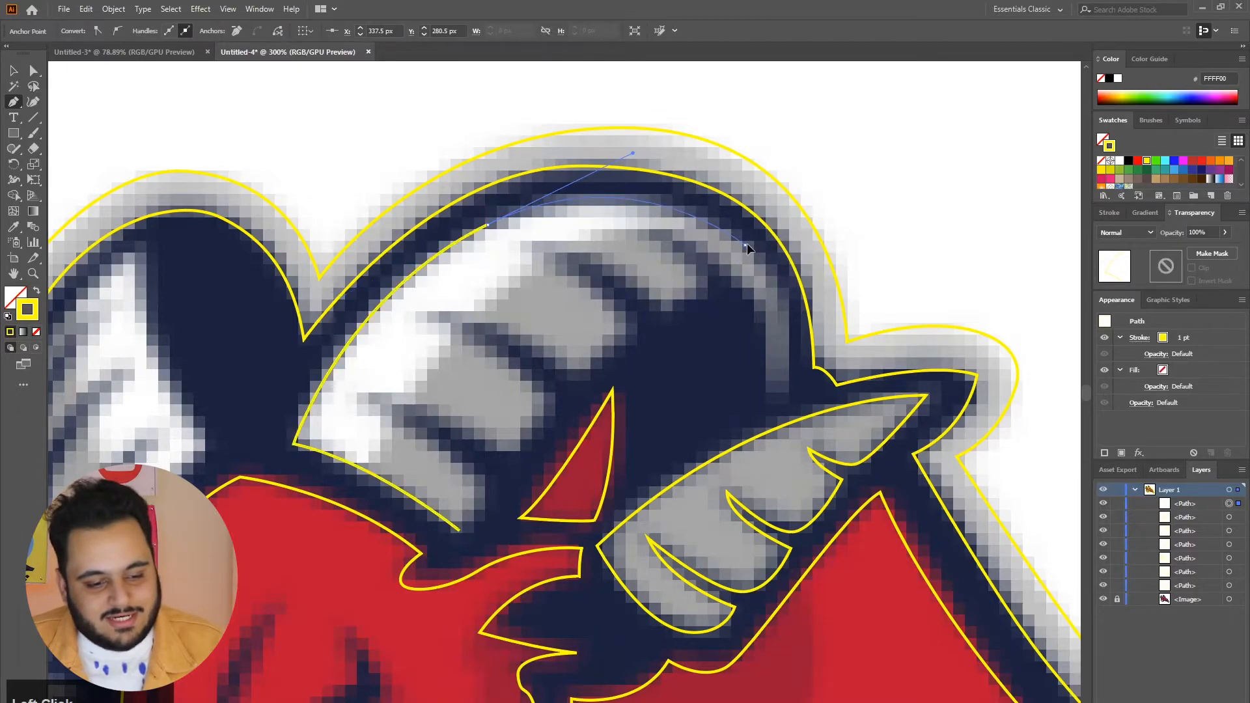
{"action": "left_click_drag", "start_coordinate": [759, 259], "coordinate": [760, 260]}
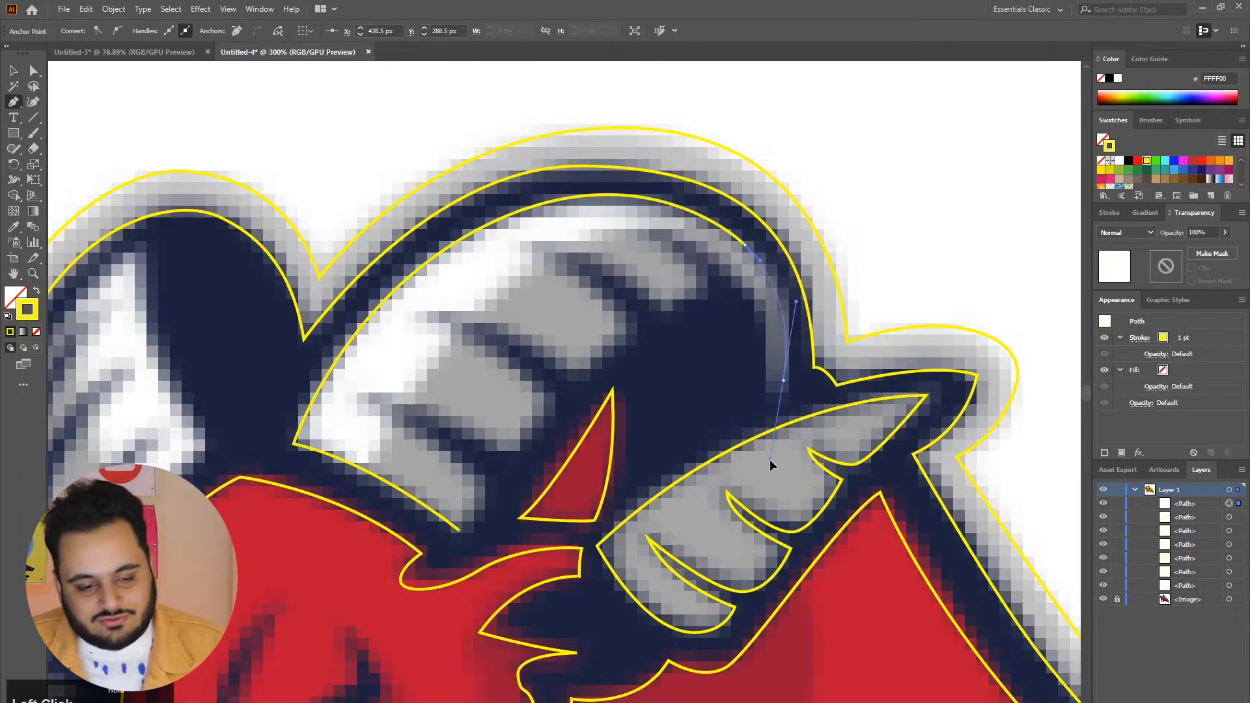
{"action": "left_click_drag", "start_coordinate": [769, 459], "coordinate": [769, 459]}
{"action": "left_click", "coordinate": [784, 380]}
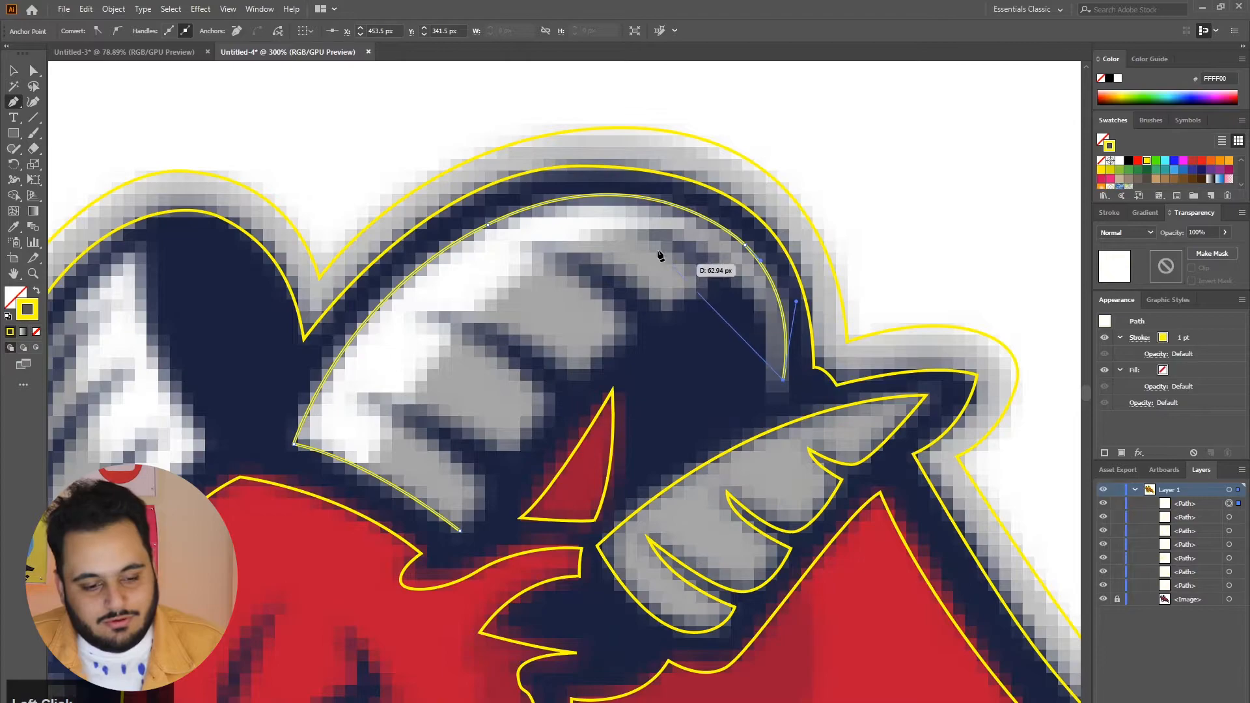
Trace the inner edge of the large horn's narrow end and around the uppermost grey ridge to the next notch
{"action": "left_click_drag", "start_coordinate": [511, 205], "coordinate": [512, 206]}
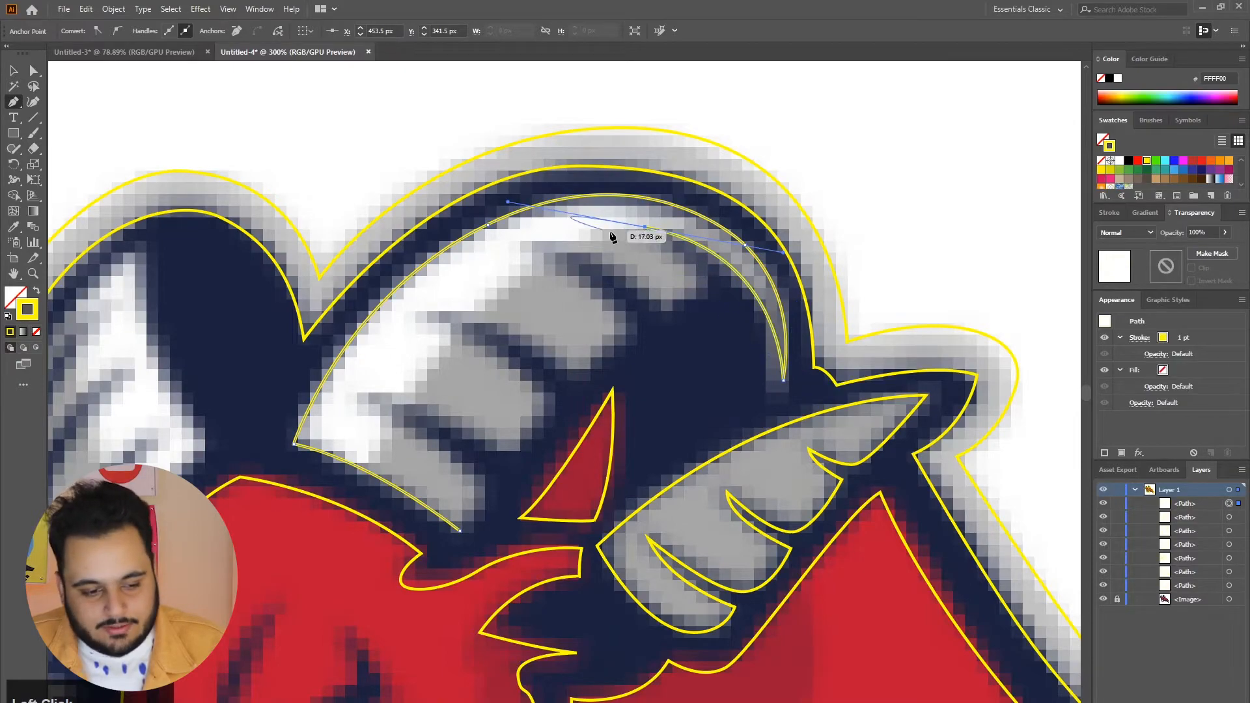
{"action": "left_click", "coordinate": [646, 227]}
{"action": "left_click_drag", "start_coordinate": [700, 285], "coordinate": [644, 317]}
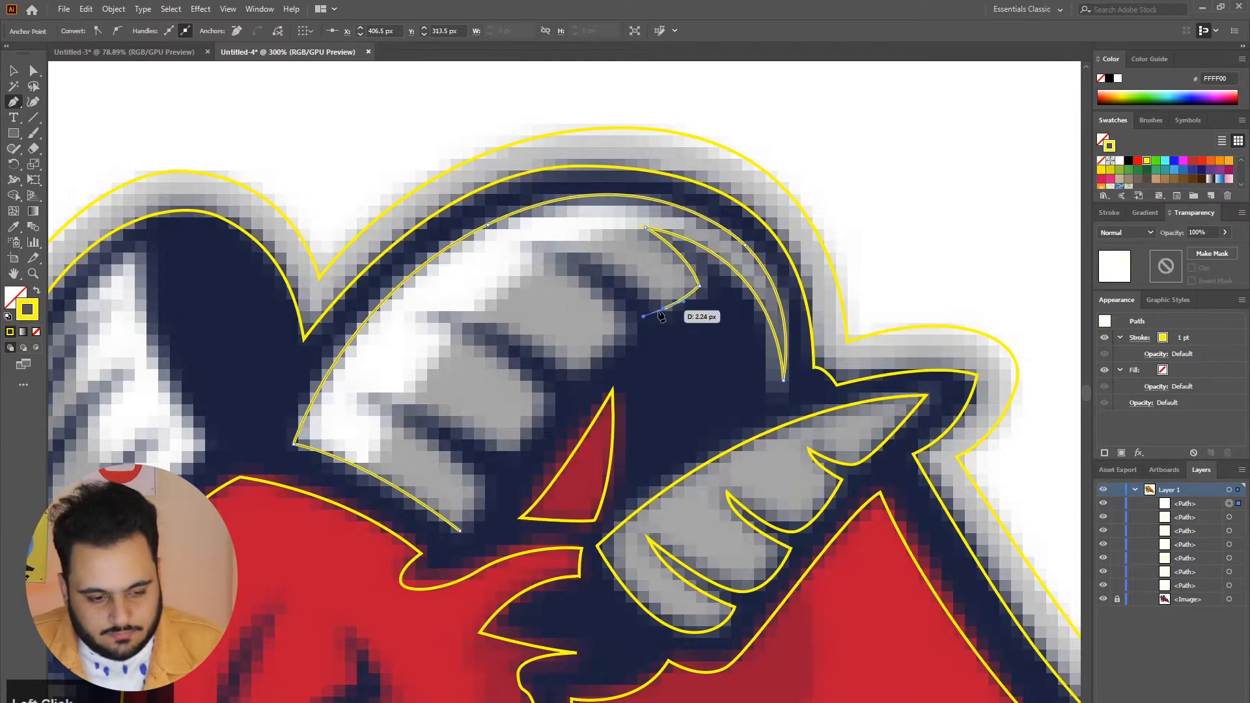
{"action": "left_click_drag", "start_coordinate": [558, 254], "coordinate": [493, 253]}
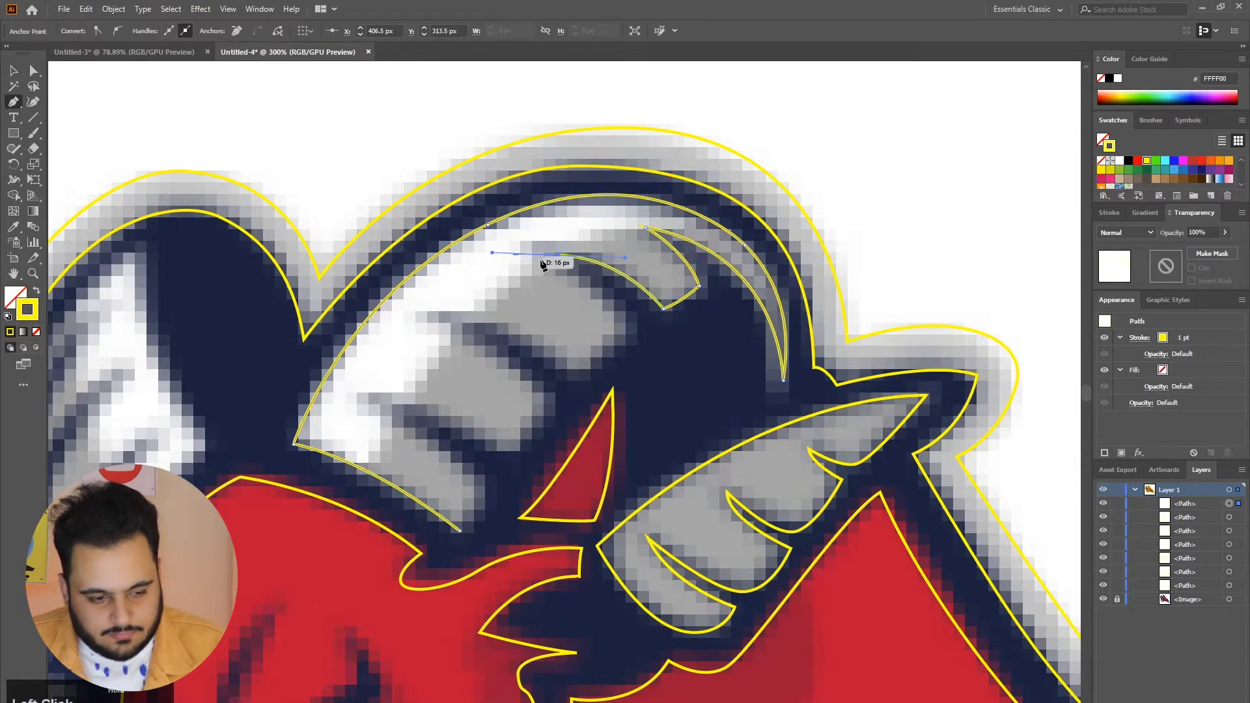
Trace around the large horn's second grey ridge and into the notch below it, ending in a sharp corner
{"action": "left_click_drag", "start_coordinate": [629, 327], "coordinate": [646, 358]}
{"action": "left_click_drag", "start_coordinate": [566, 375], "coordinate": [537, 381]}
{"action": "left_click", "coordinate": [566, 375]}
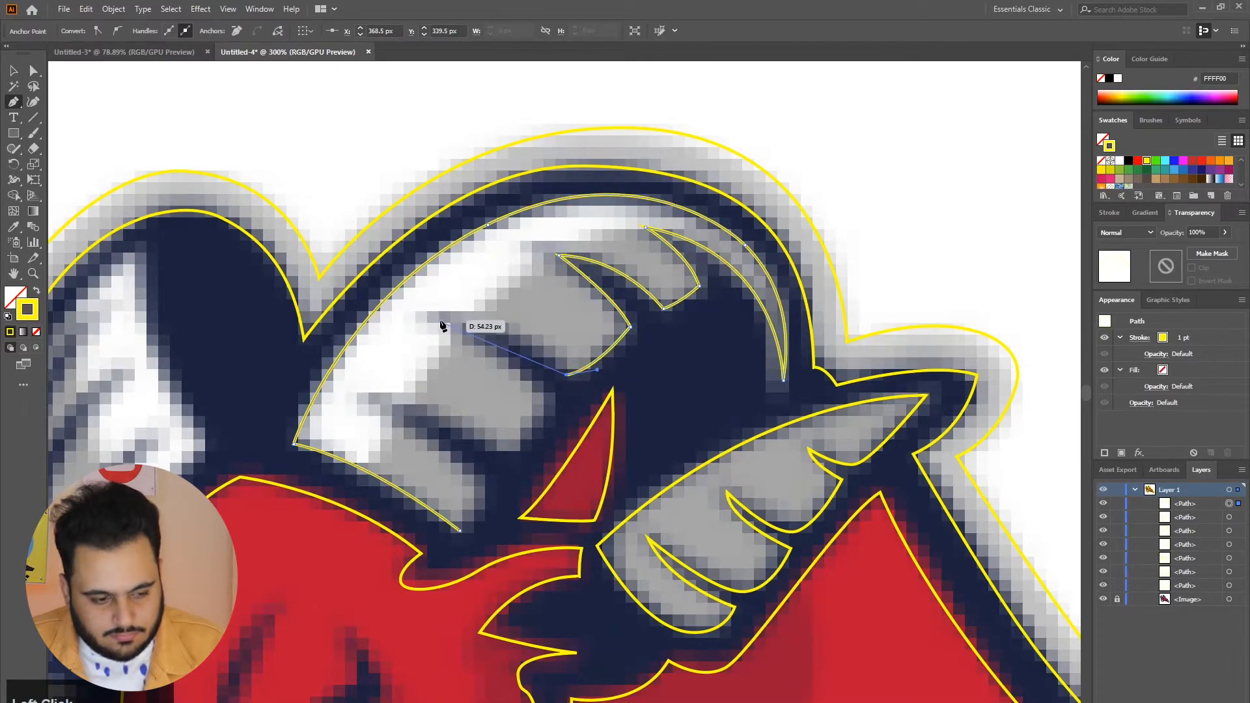
{"action": "left_click_drag", "start_coordinate": [434, 319], "coordinate": [337, 321]}
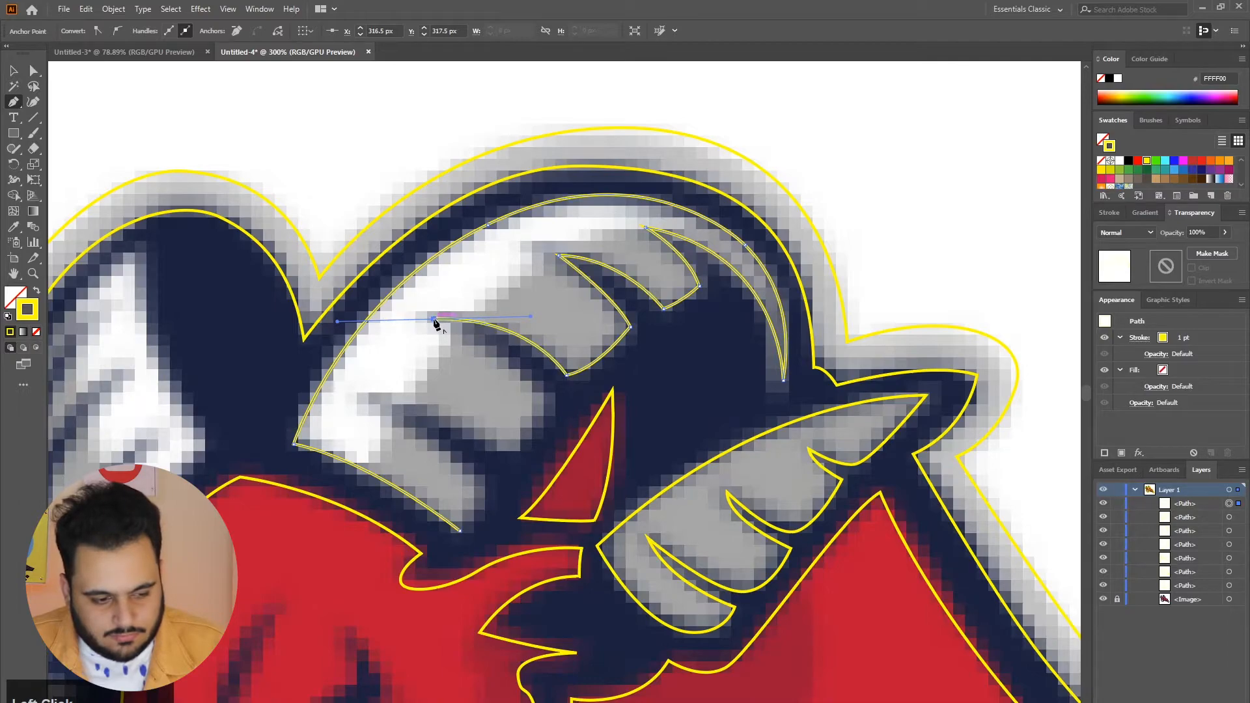
{"action": "left_click", "coordinate": [434, 320]}
Continue the large horn path around the third grey ridge and curve it into the lowest notch
{"action": "left_click_drag", "start_coordinate": [546, 398], "coordinate": [546, 412]}
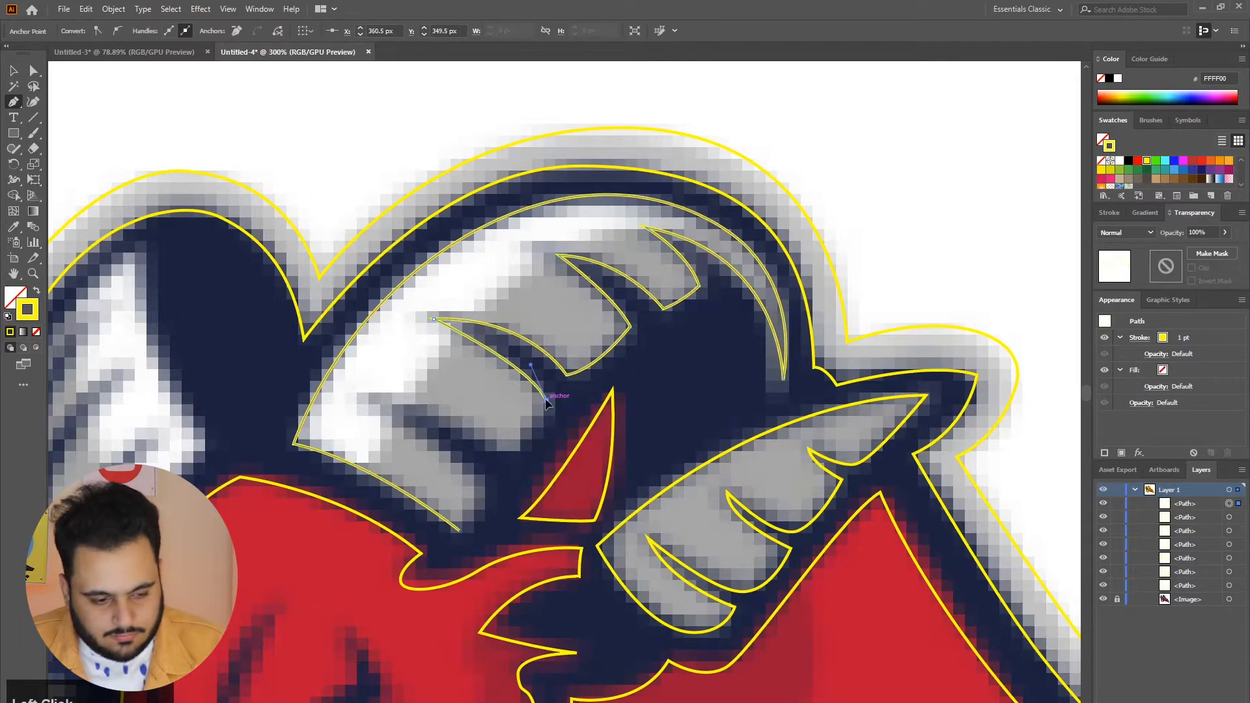
{"action": "left_click", "coordinate": [546, 400]}
{"action": "left_click_drag", "start_coordinate": [506, 457], "coordinate": [507, 459]}
{"action": "left_click", "coordinate": [505, 456]}
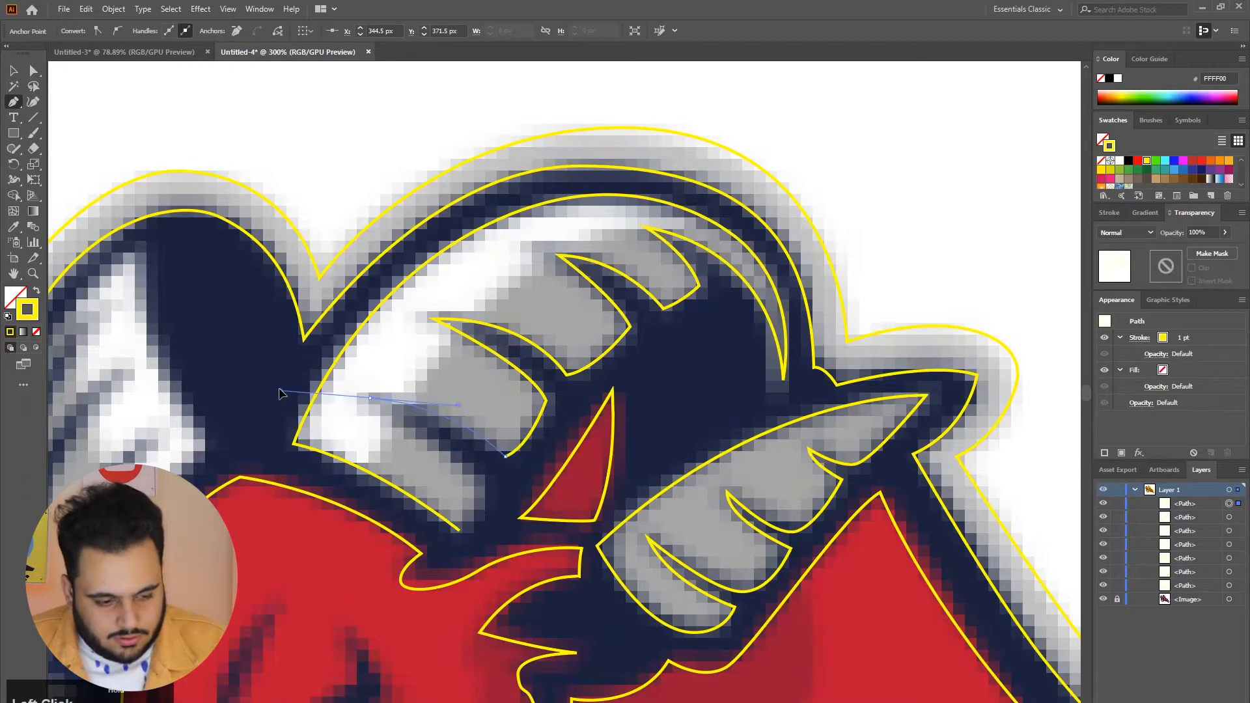
{"action": "left_click_drag", "start_coordinate": [280, 390], "coordinate": [274, 390]}
Trace the lowest ridge of the large horn and close the path at the base corner where it began
{"action": "scroll", "coordinate": [404, 430], "scroll_direction": "down", "scroll_amount": 2}
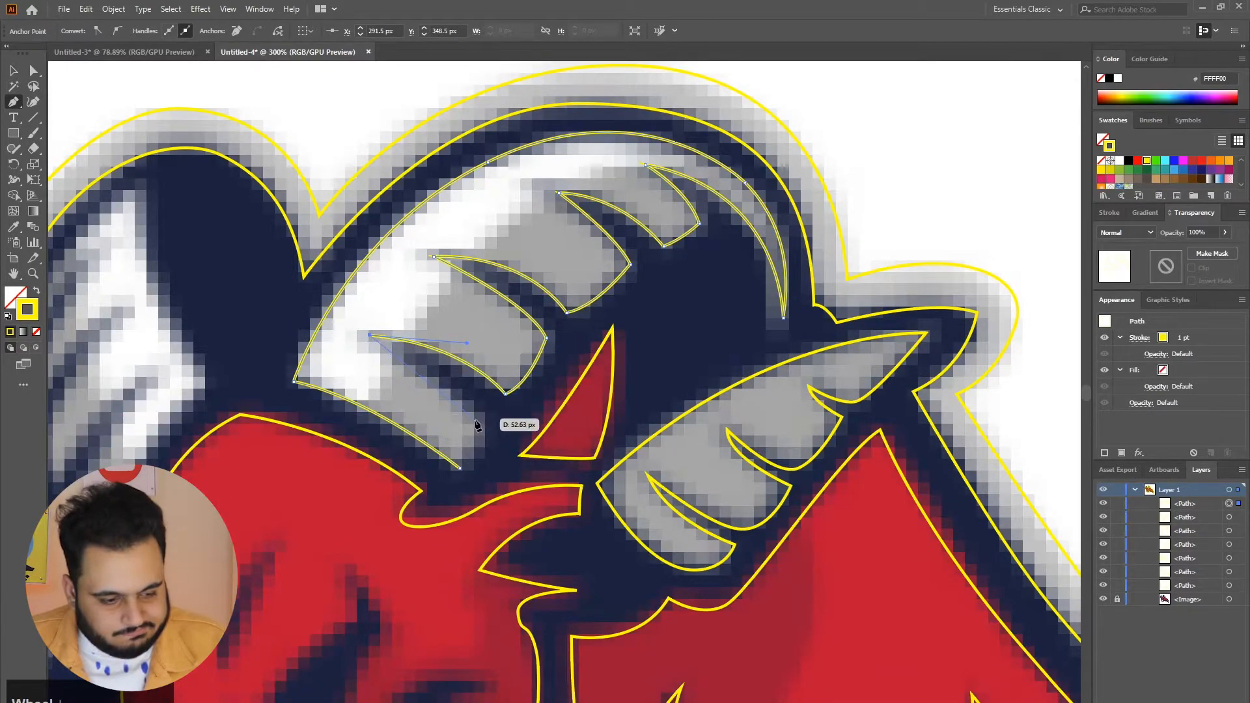
{"action": "left_click_drag", "start_coordinate": [482, 423], "coordinate": [500, 460]}
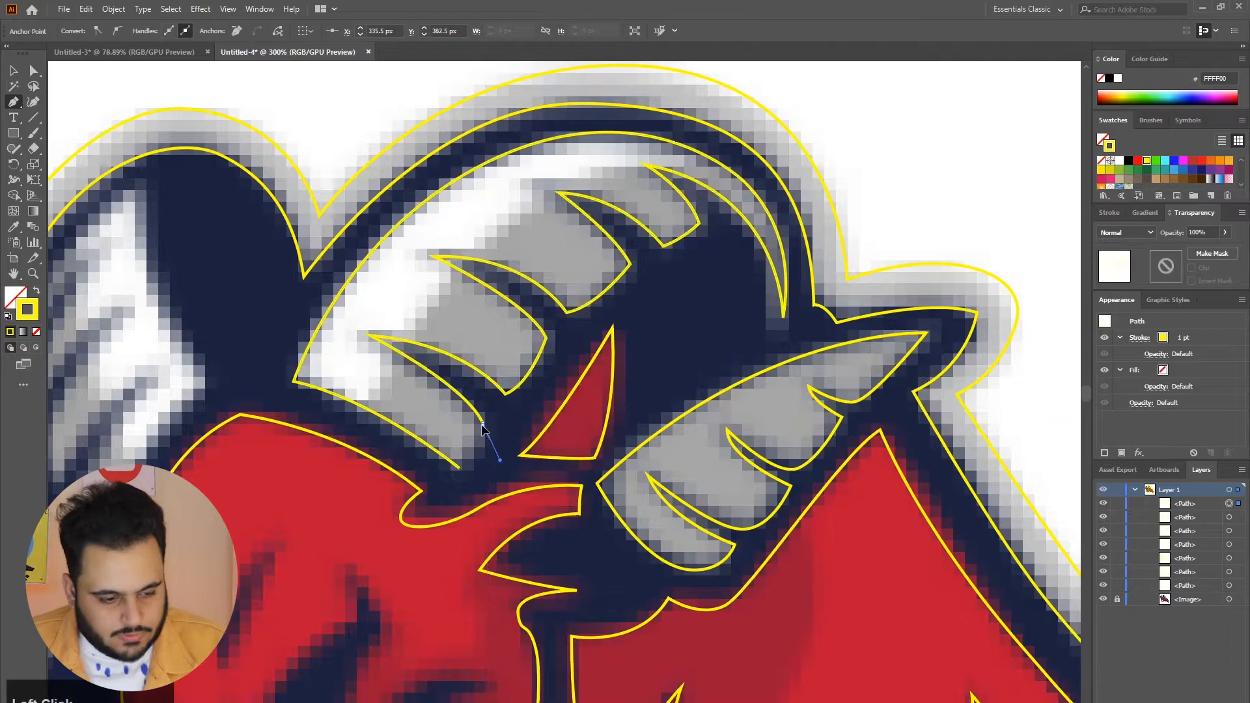
{"action": "left_click", "coordinate": [460, 467]}
{"action": "scroll", "coordinate": [432, 483], "scroll_direction": "down", "scroll_amount": 5}
{"action": "scroll", "coordinate": [441, 159], "scroll_direction": "up", "scroll_amount": 5}
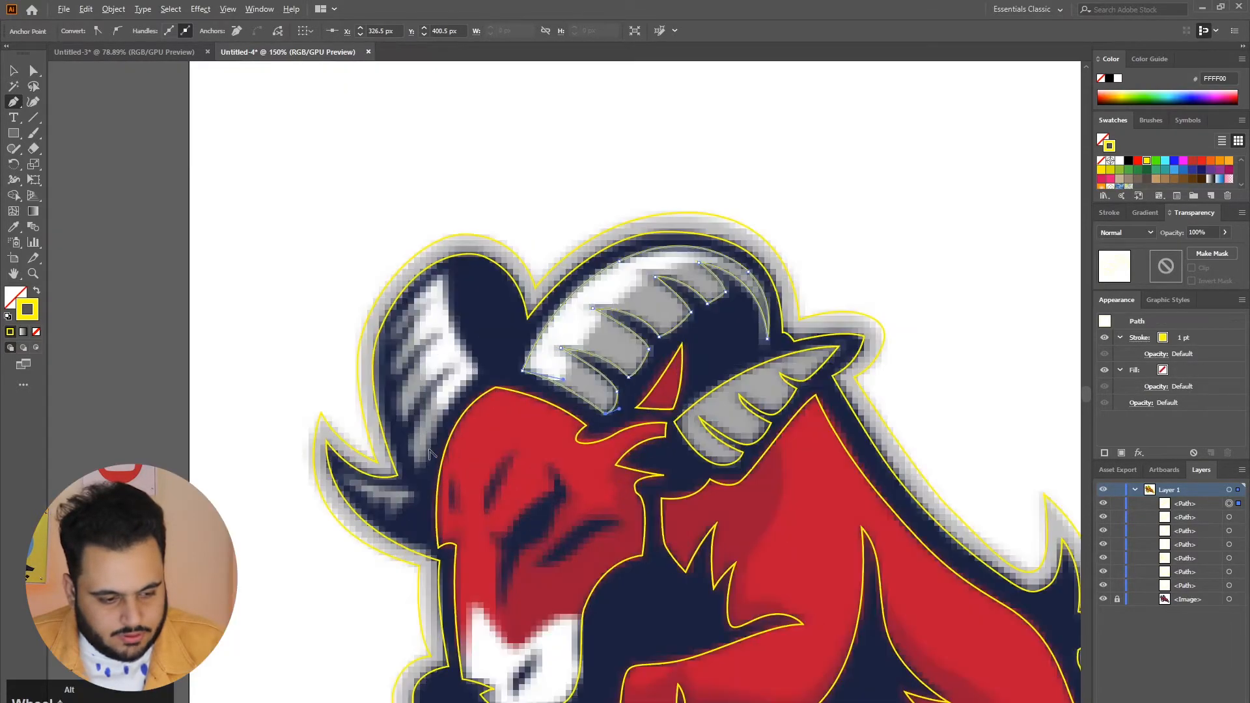
Trace the inner edge of the far horn's striped highlight with the Pen tool, from its upper tip to its lowest point
{"action": "left_click", "coordinate": [476, 91]}
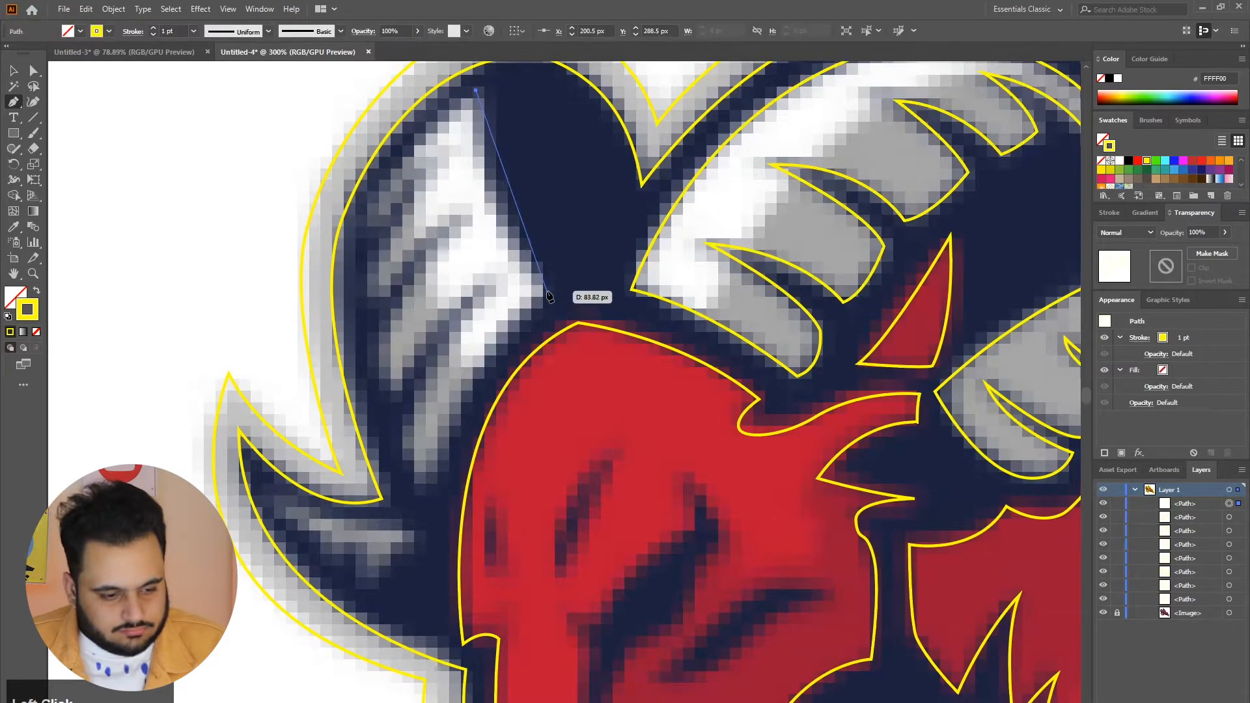
{"action": "left_click_drag", "start_coordinate": [548, 293], "coordinate": [634, 394]}
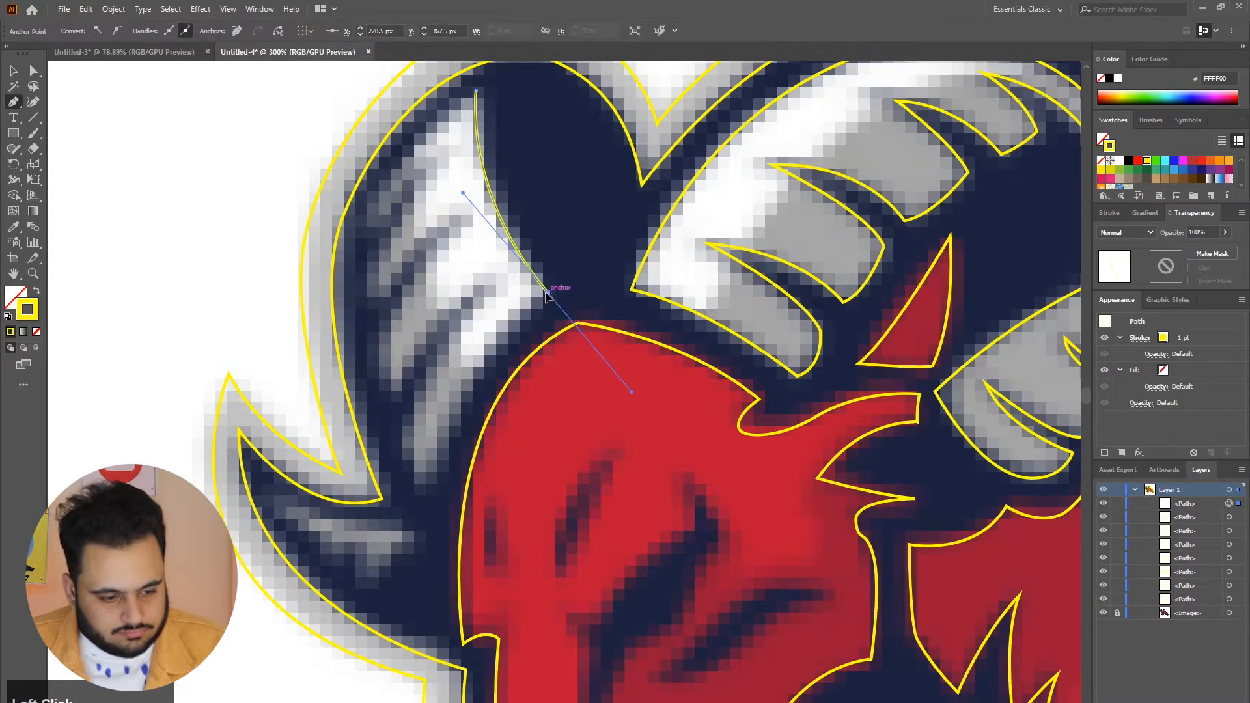
{"action": "left_click", "coordinate": [547, 293]}
{"action": "left_click_drag", "start_coordinate": [425, 496], "coordinate": [420, 539]}
{"action": "left_click_drag", "start_coordinate": [411, 605], "coordinate": [411, 604]}
{"action": "left_click", "coordinate": [426, 498]}
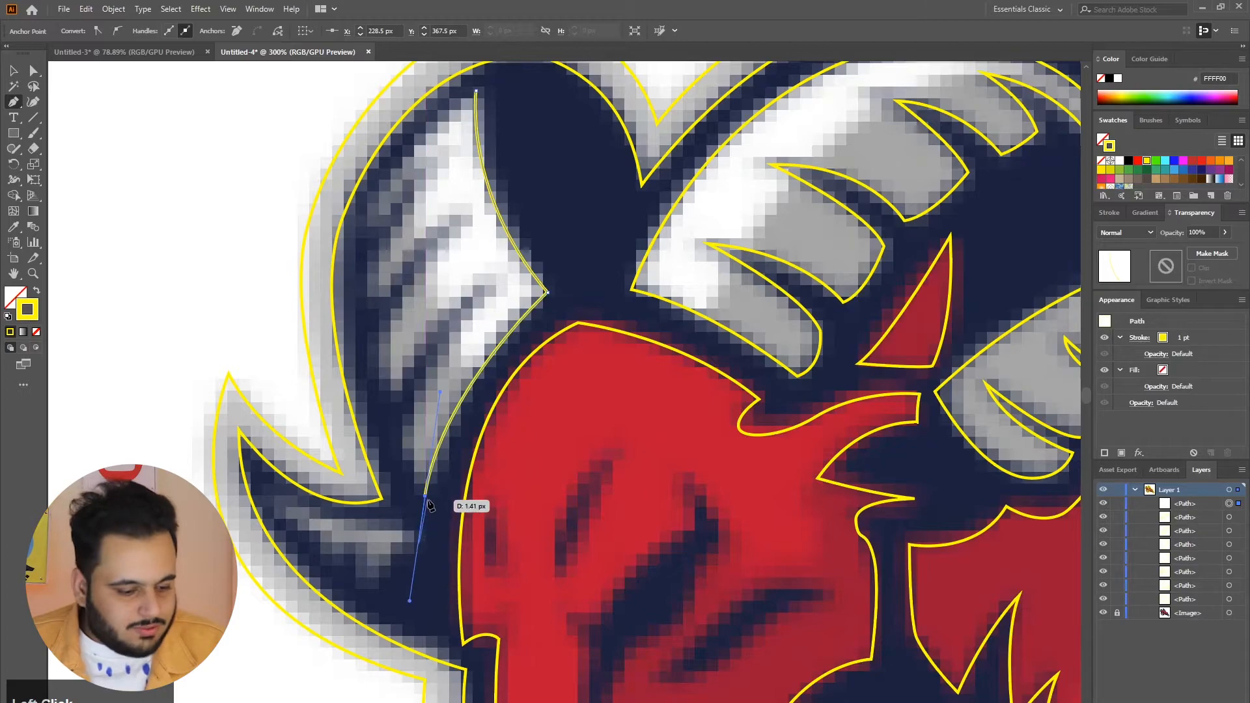
Continue the far-horn path around the two lowest highlight stripes and into the dark notches between them
{"action": "left_click_drag", "start_coordinate": [409, 410], "coordinate": [423, 374]}
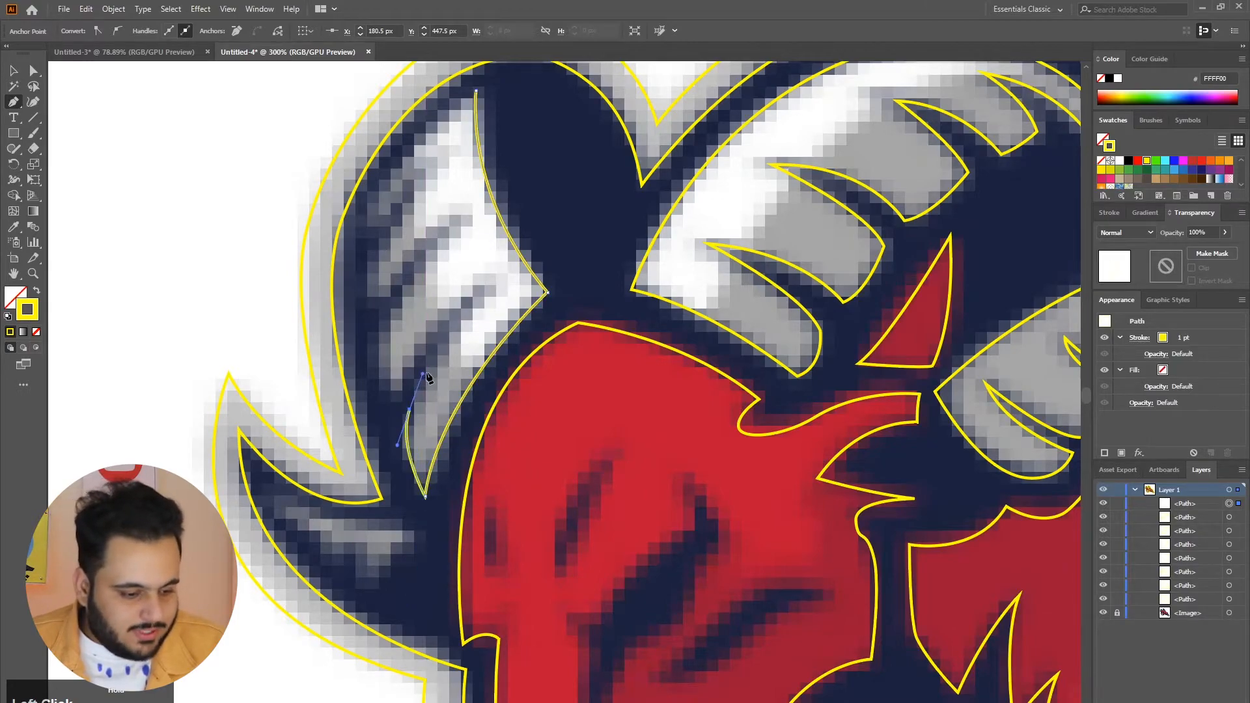
{"action": "left_click_drag", "start_coordinate": [490, 291], "coordinate": [404, 380]}
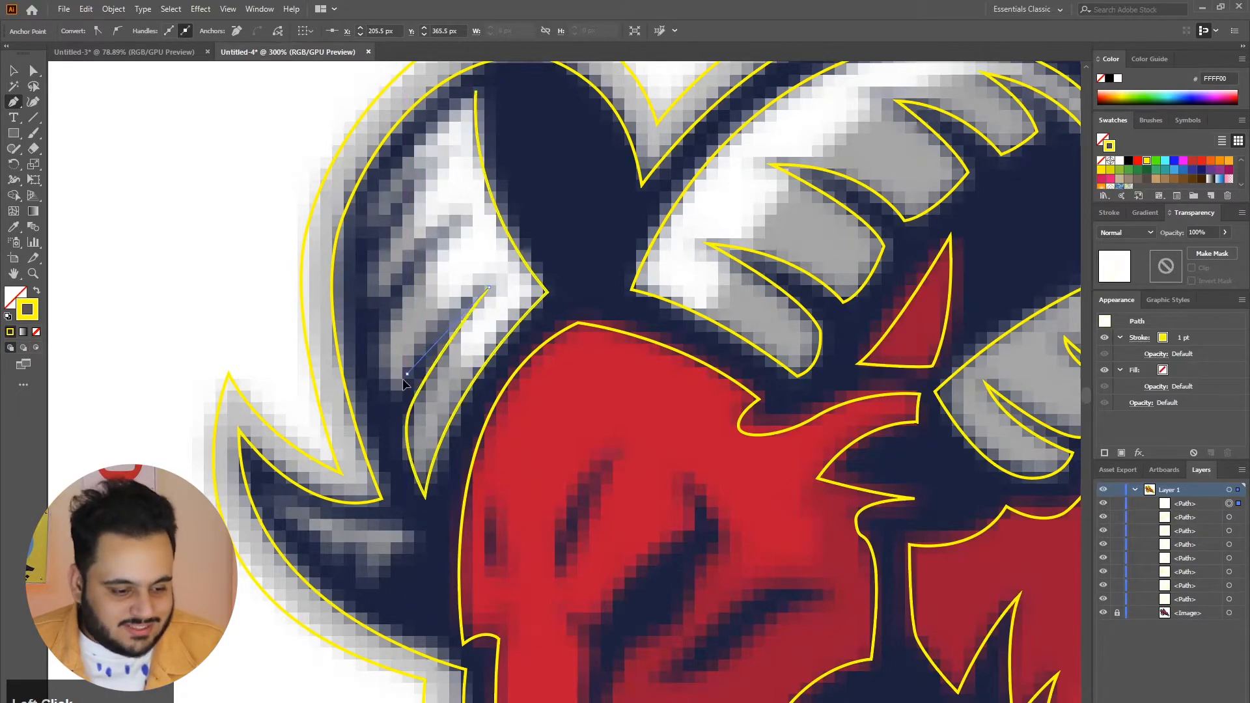
{"action": "left_click_drag", "start_coordinate": [374, 432], "coordinate": [387, 414]}
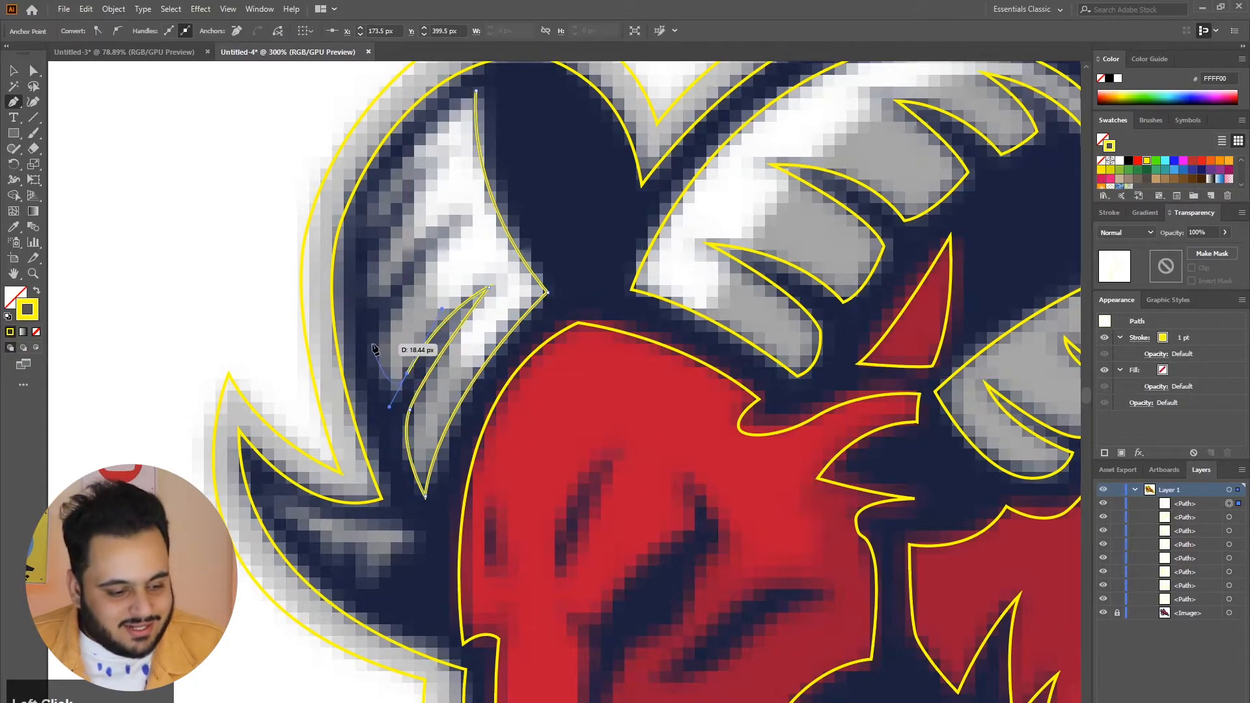
{"action": "left_click_drag", "start_coordinate": [371, 341], "coordinate": [379, 321]}
{"action": "left_click_drag", "start_coordinate": [464, 225], "coordinate": [364, 332]}
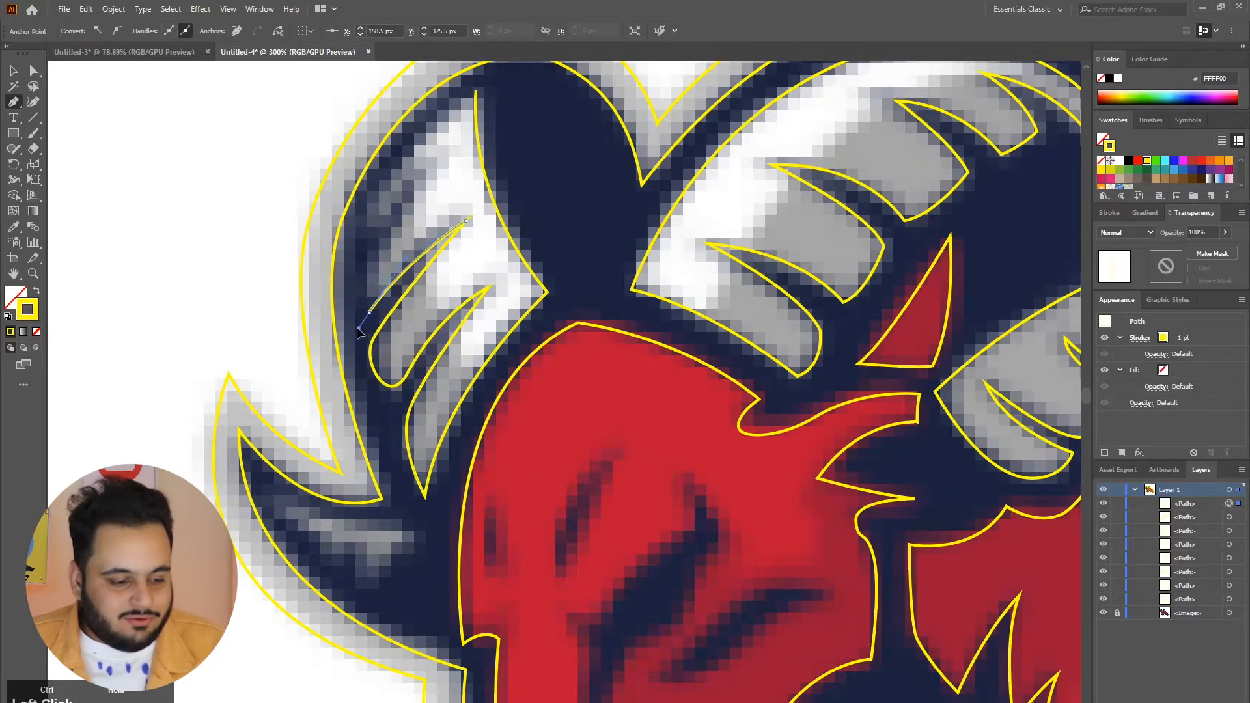
Trace the third highlight stripe of the far horn up to the tip of the uppermost dark notch
{"action": "left_click_drag", "start_coordinate": [377, 246], "coordinate": [419, 206]}
{"action": "left_click", "coordinate": [363, 327], "text": "ctrl"}
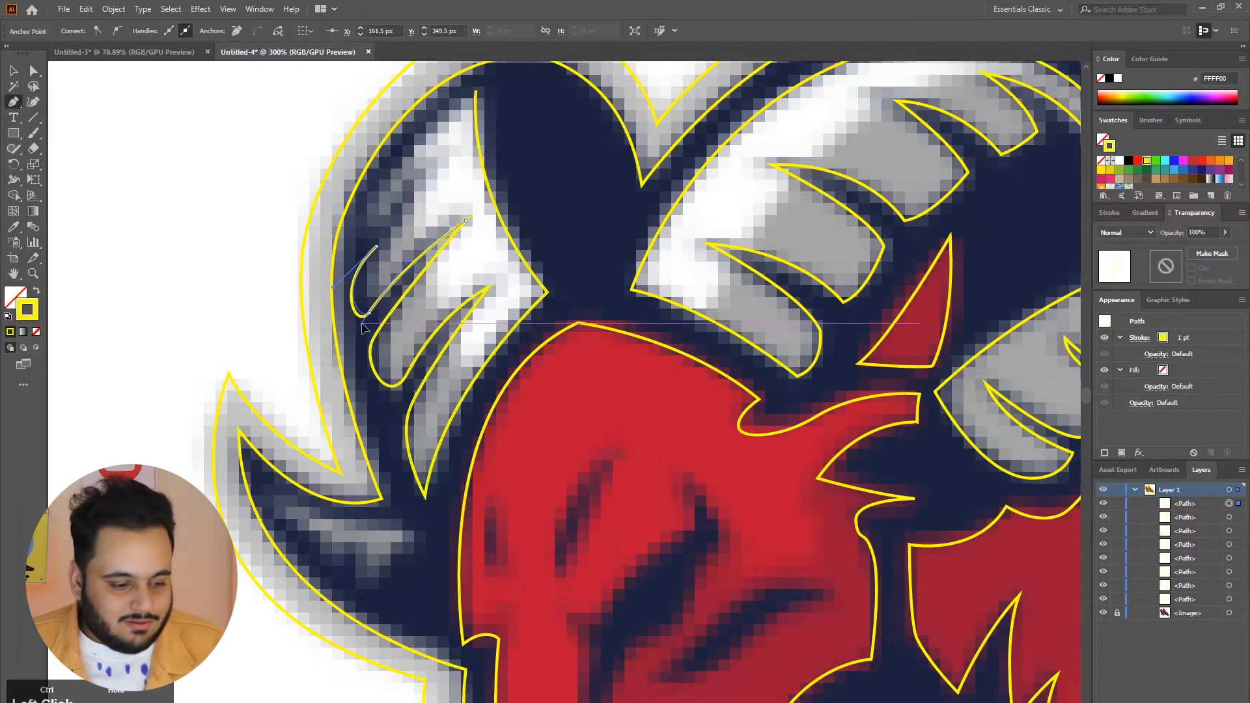
{"action": "left_click_drag", "start_coordinate": [358, 322], "coordinate": [359, 323]}
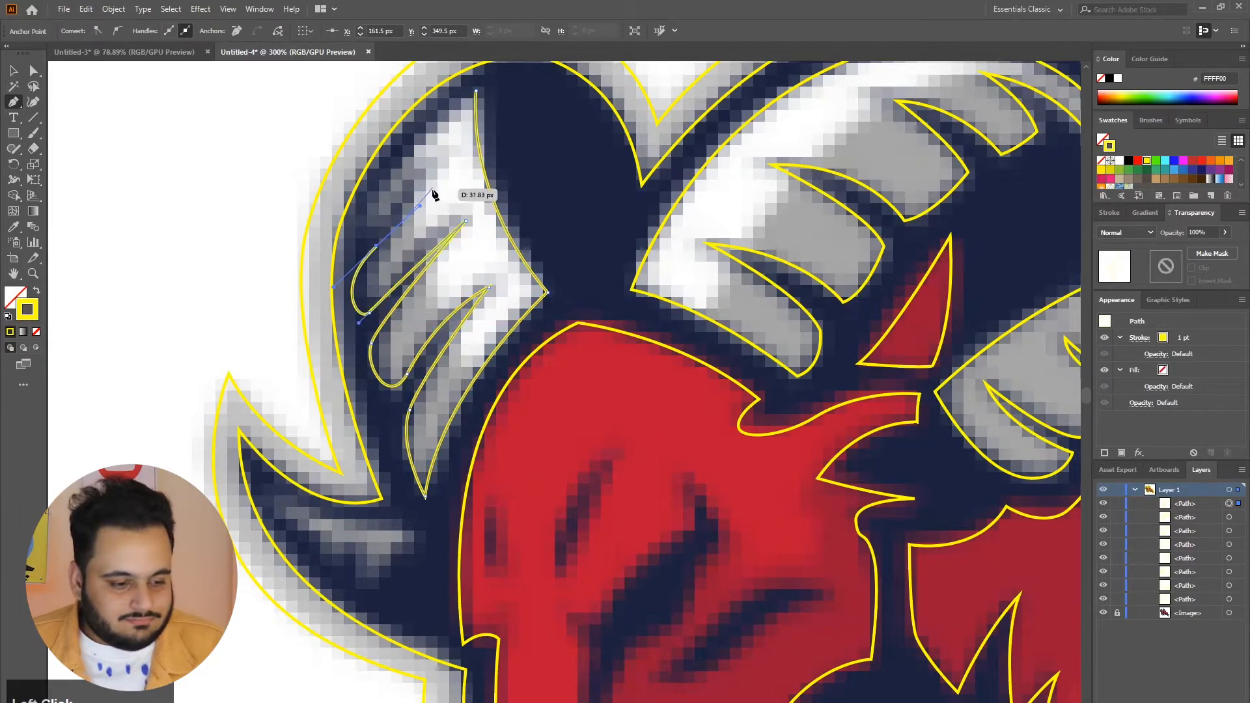
{"action": "left_click", "coordinate": [376, 247]}
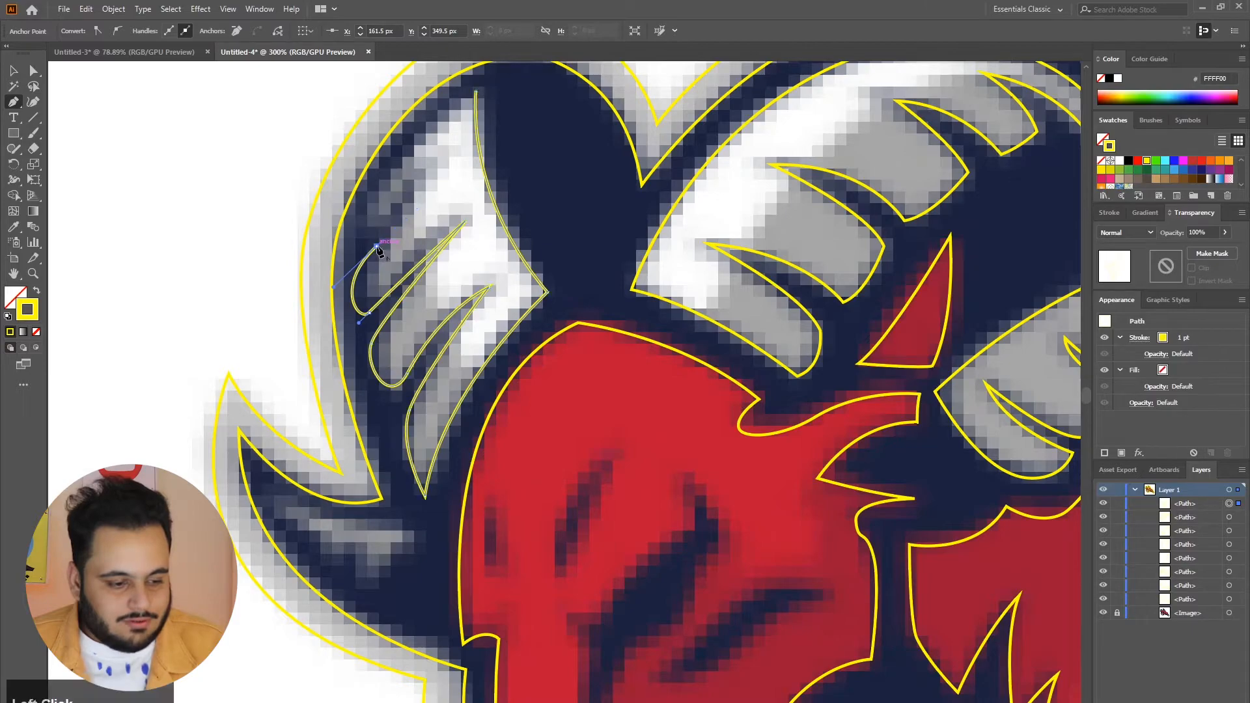
{"action": "left_click", "coordinate": [422, 204]}
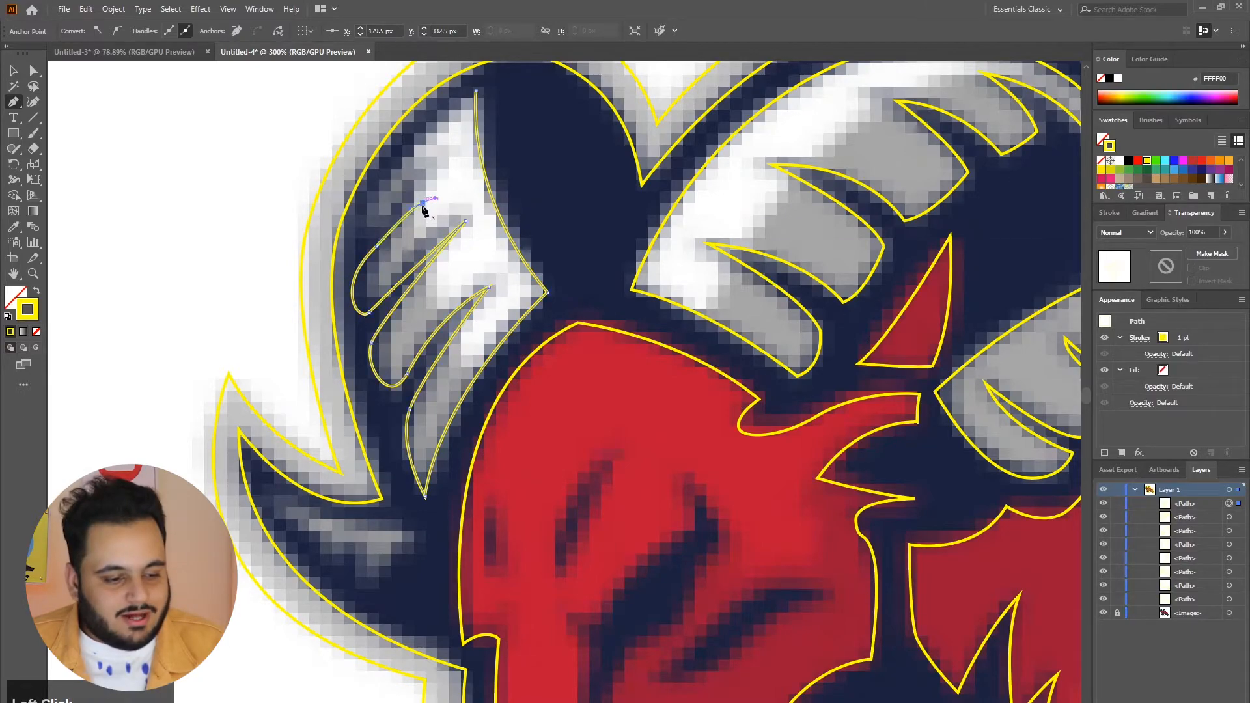
Trace the outer edge of the far horn's top stripe, close the path at the upper tip and deselect it
{"action": "left_click_drag", "start_coordinate": [367, 231], "coordinate": [334, 257]}
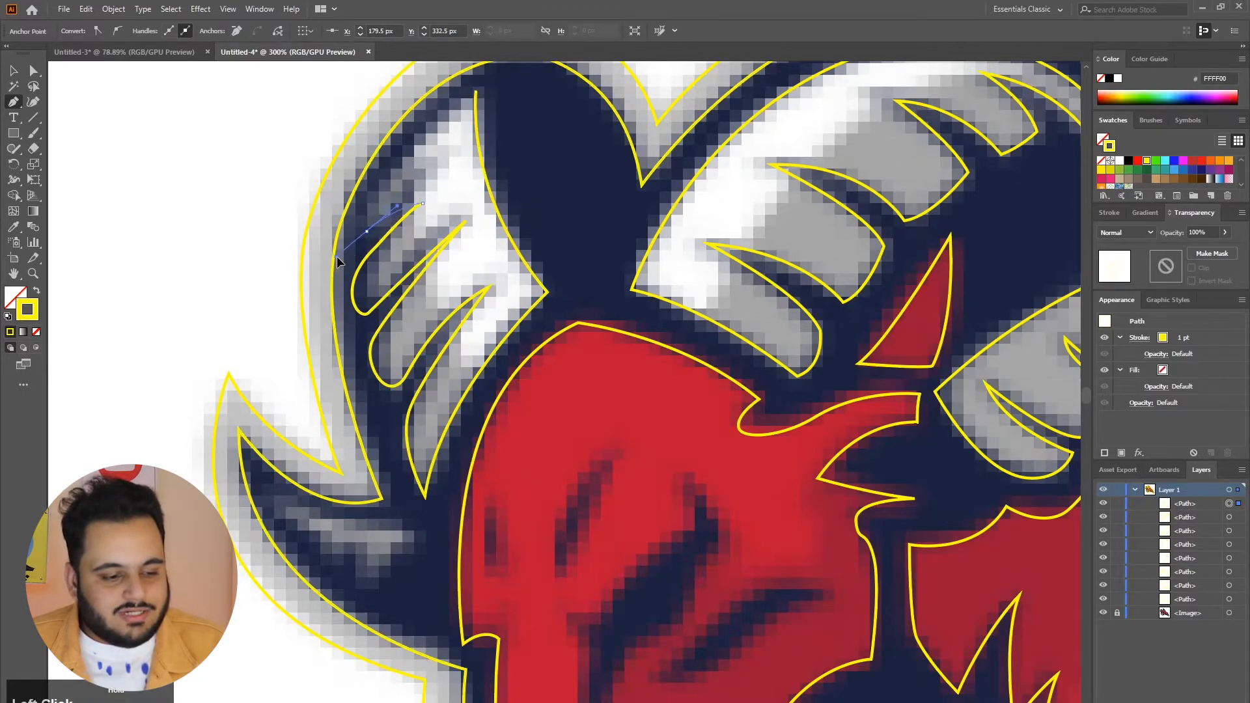
{"action": "scroll", "coordinate": [367, 237], "scroll_direction": "up", "scroll_amount": 2}
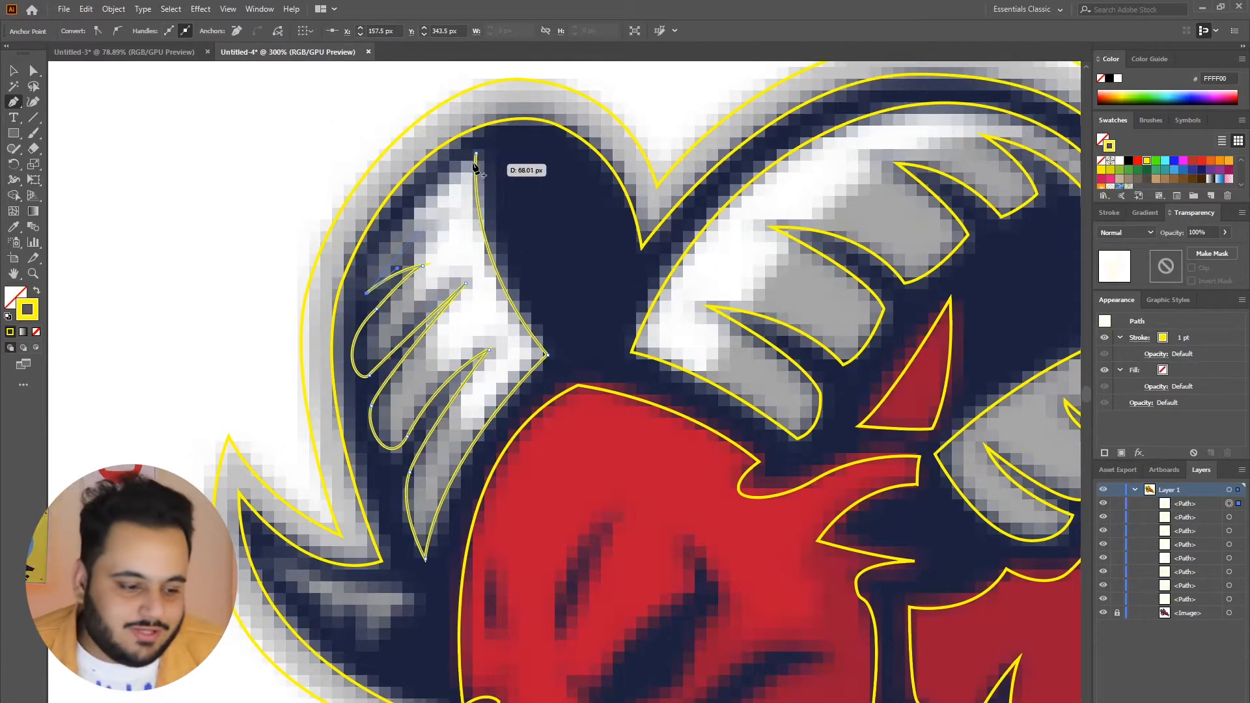
{"action": "left_click_drag", "start_coordinate": [476, 157], "coordinate": [572, 87]}
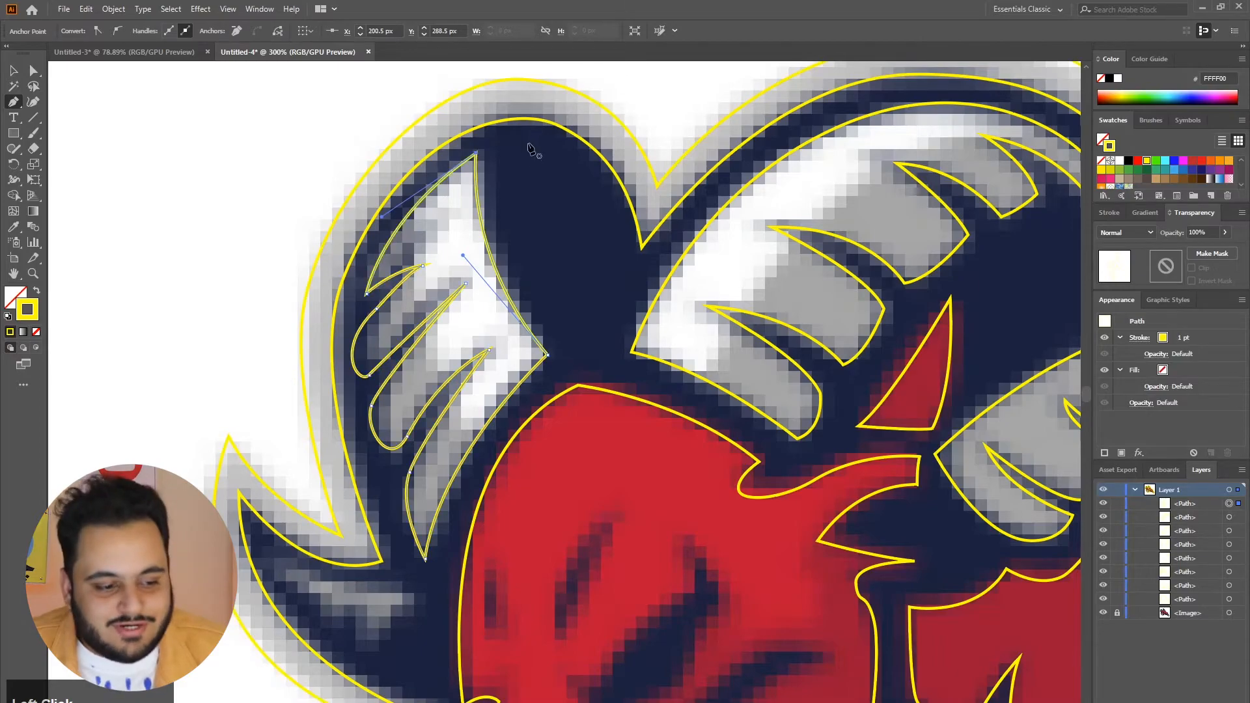
{"action": "left_click", "coordinate": [523, 171], "text": "ctrl"}
Draw a closed Pen path around the grey highlight inside the small pointed tip beside the far side of the ram's face
{"action": "scroll", "coordinate": [578, 274], "scroll_direction": "down", "scroll_amount": 5, "text": "alt"}
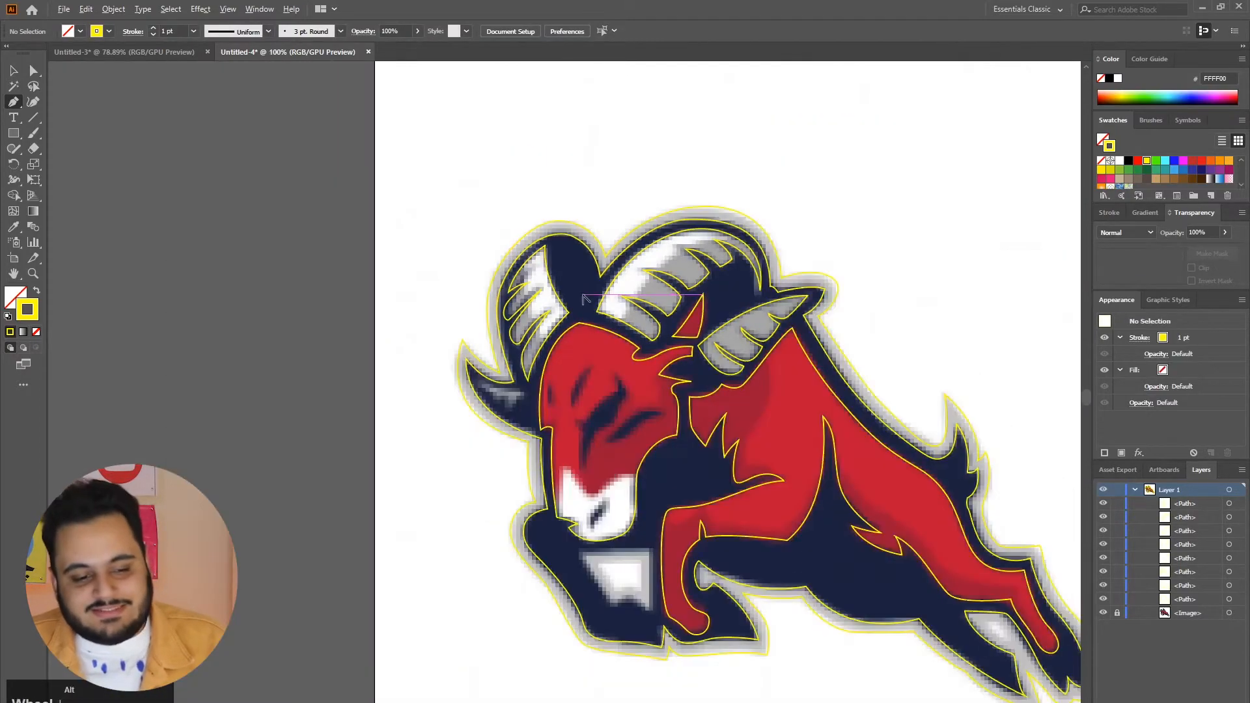
{"action": "scroll", "coordinate": [468, 397], "scroll_direction": "up", "scroll_amount": 4, "text": "alt"}
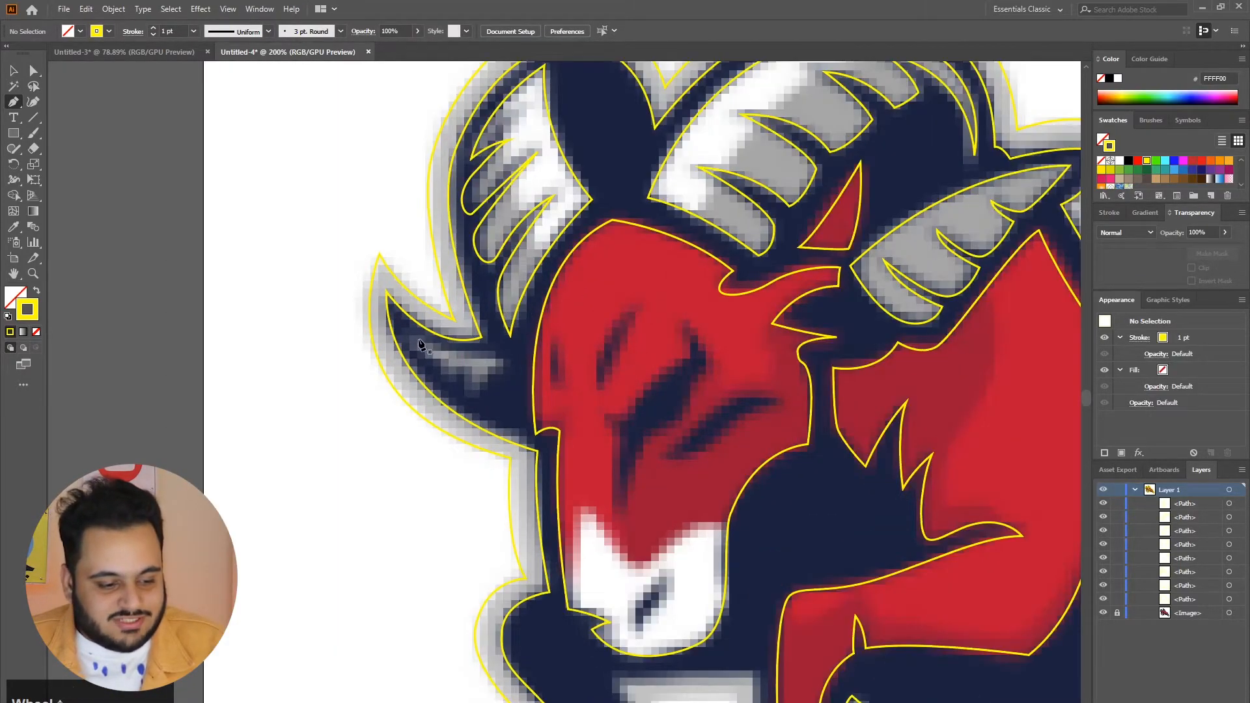
{"action": "left_click", "coordinate": [418, 340]}
{"action": "left_click_drag", "start_coordinate": [505, 361], "coordinate": [554, 357]}
{"action": "left_click", "coordinate": [505, 362]}
{"action": "scroll", "coordinate": [460, 410], "scroll_direction": "up", "scroll_amount": 2, "text": "alt"}
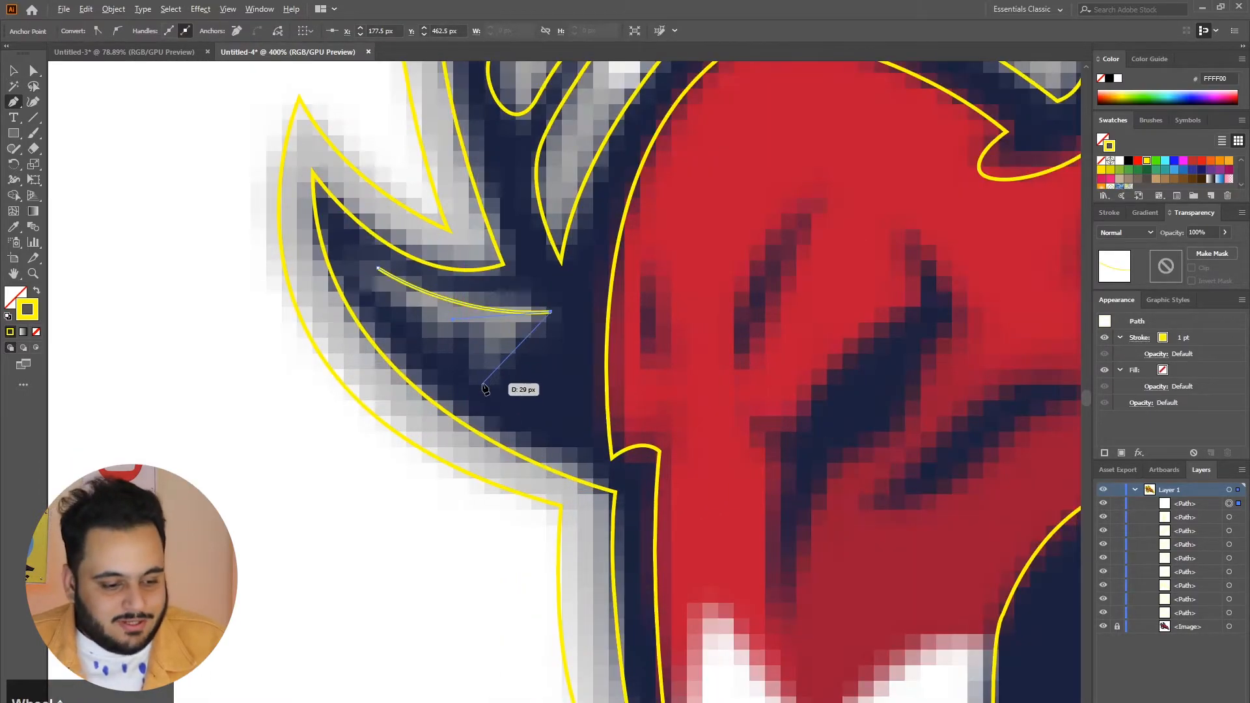
{"action": "left_click_drag", "start_coordinate": [462, 425], "coordinate": [478, 399]}
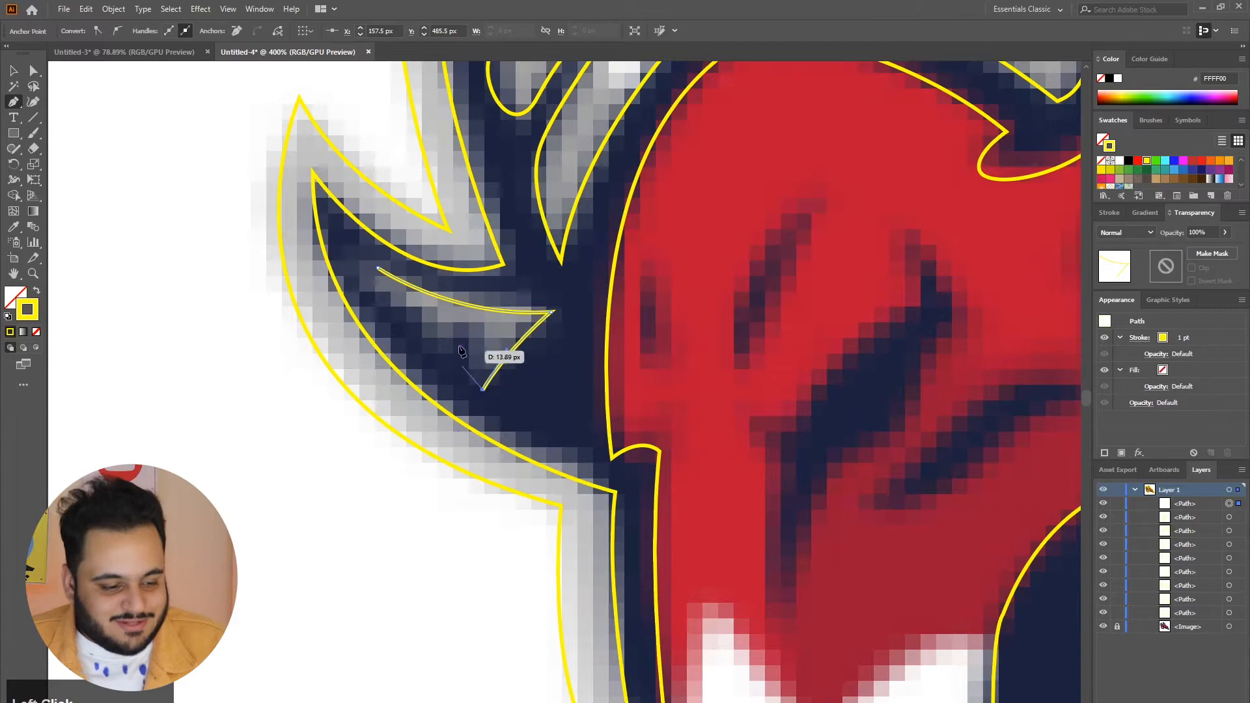
{"action": "left_click_drag", "start_coordinate": [462, 352], "coordinate": [479, 329]}
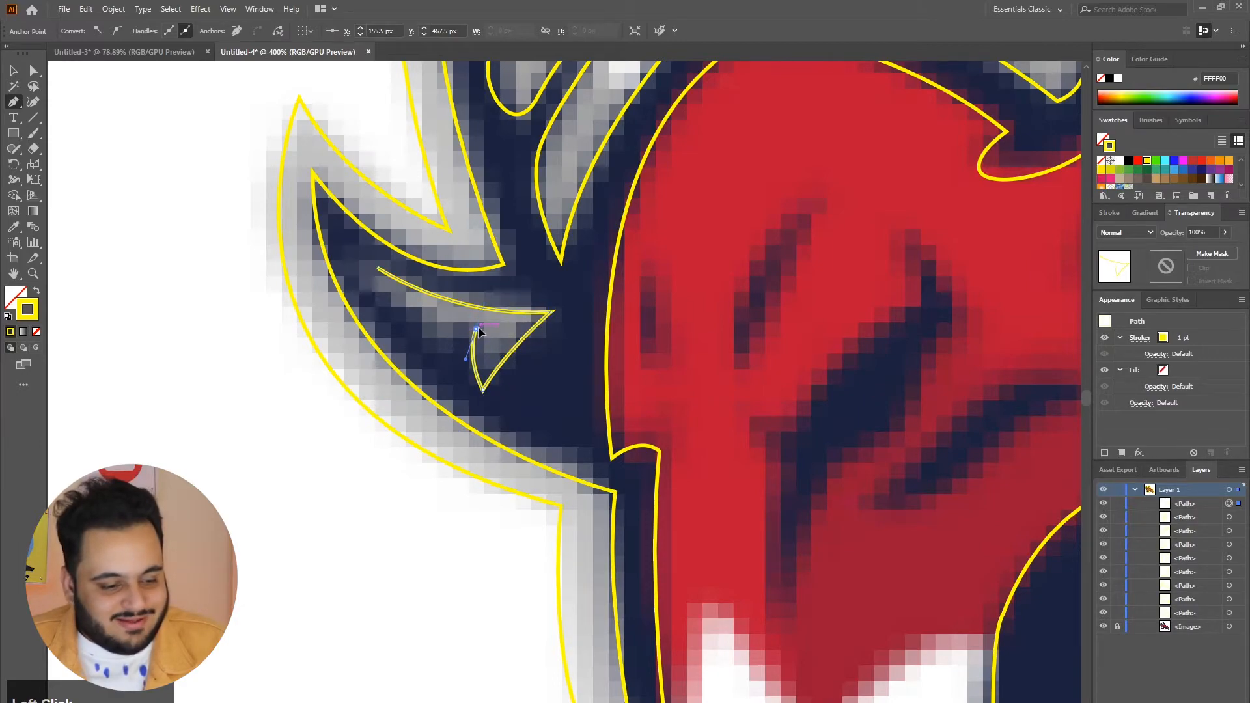
{"action": "scroll", "coordinate": [381, 287], "scroll_direction": "up", "scroll_amount": 1}
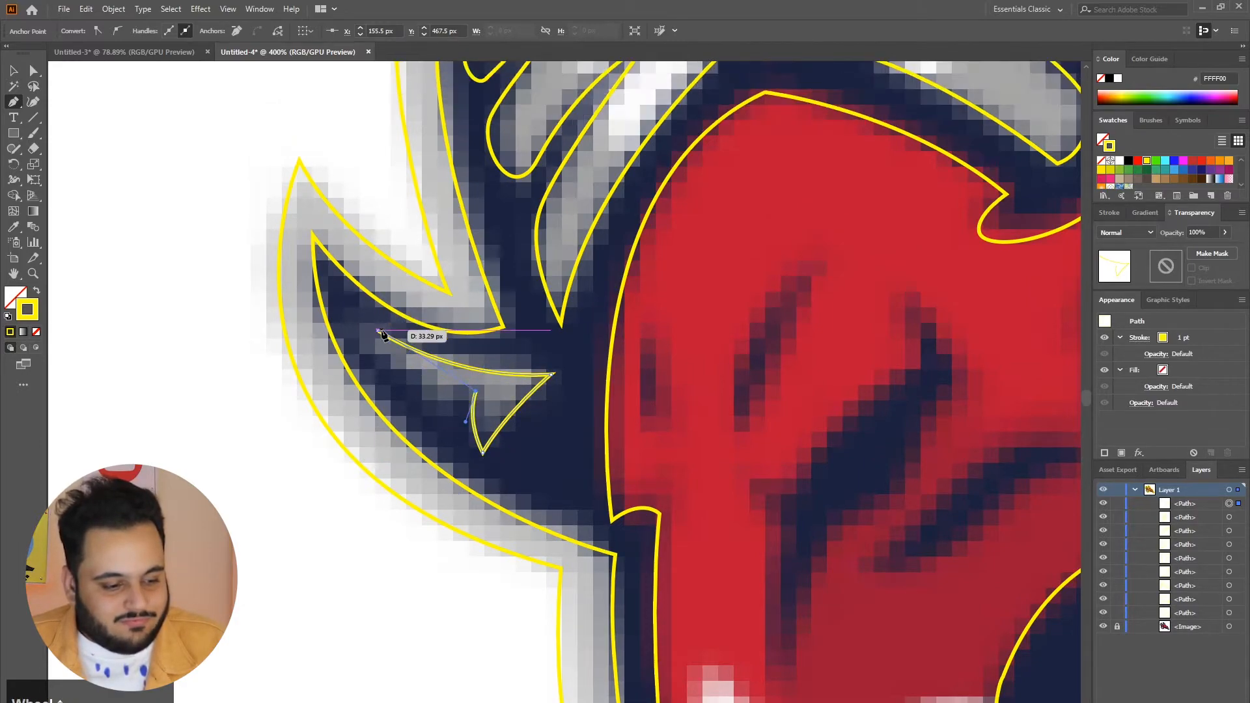
{"action": "left_click_drag", "start_coordinate": [380, 333], "coordinate": [381, 333]}
Start a Pen path at the mouth corner and trace the white muzzle's upper edge, dipping at the centre and ending at the jaw
{"action": "scroll", "coordinate": [347, 225], "scroll_direction": "down", "scroll_amount": 4}
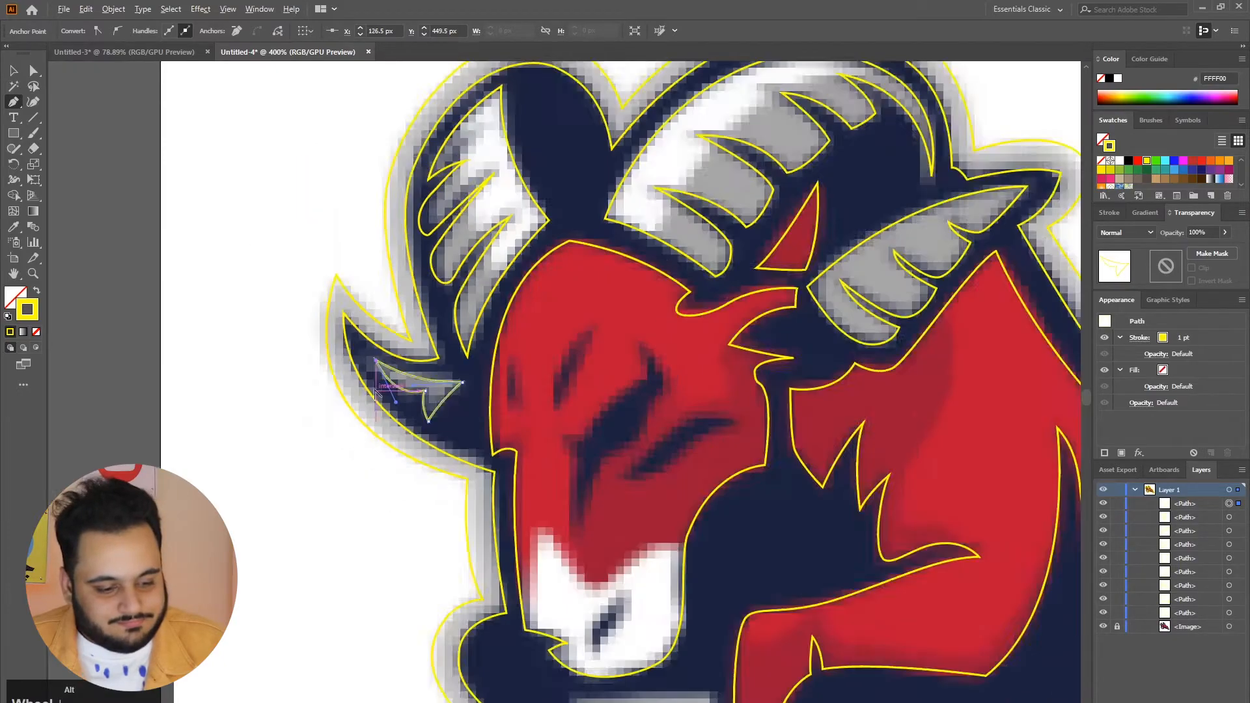
{"action": "scroll", "coordinate": [513, 414], "scroll_direction": "down", "scroll_amount": 1}
{"action": "scroll", "coordinate": [501, 456], "scroll_direction": "up", "scroll_amount": 3}
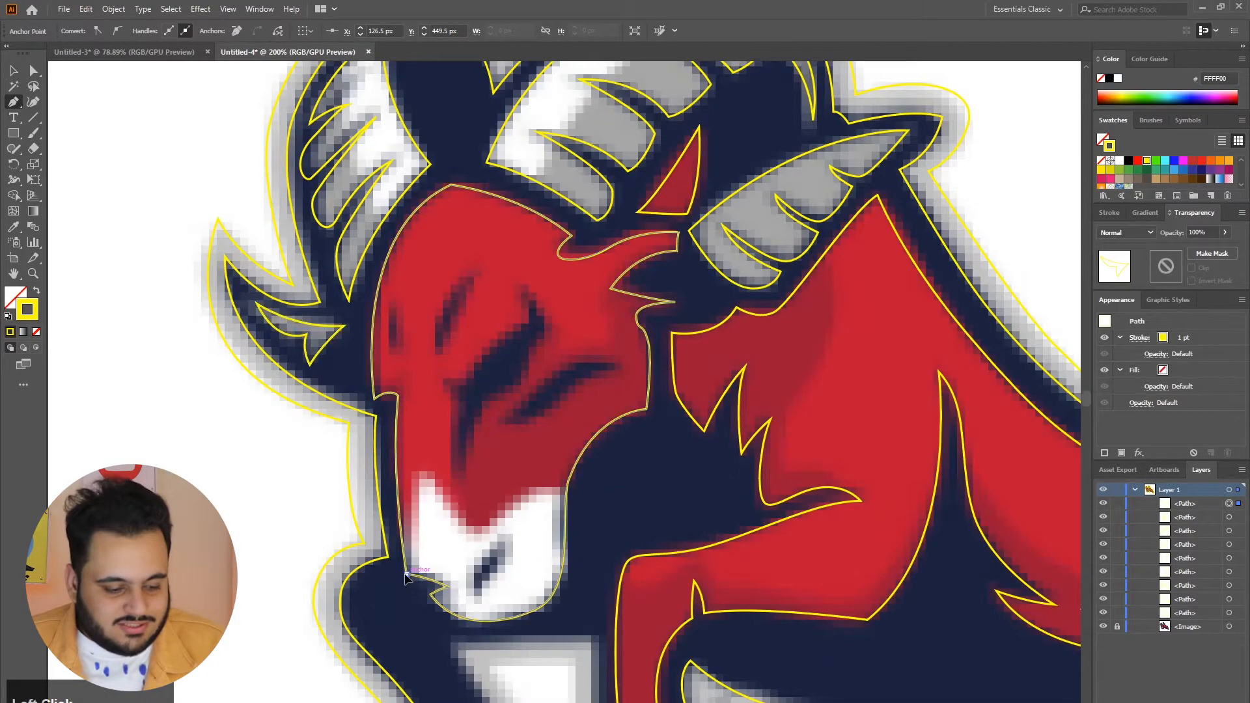
{"action": "left_click_drag", "start_coordinate": [406, 574], "coordinate": [412, 583]}
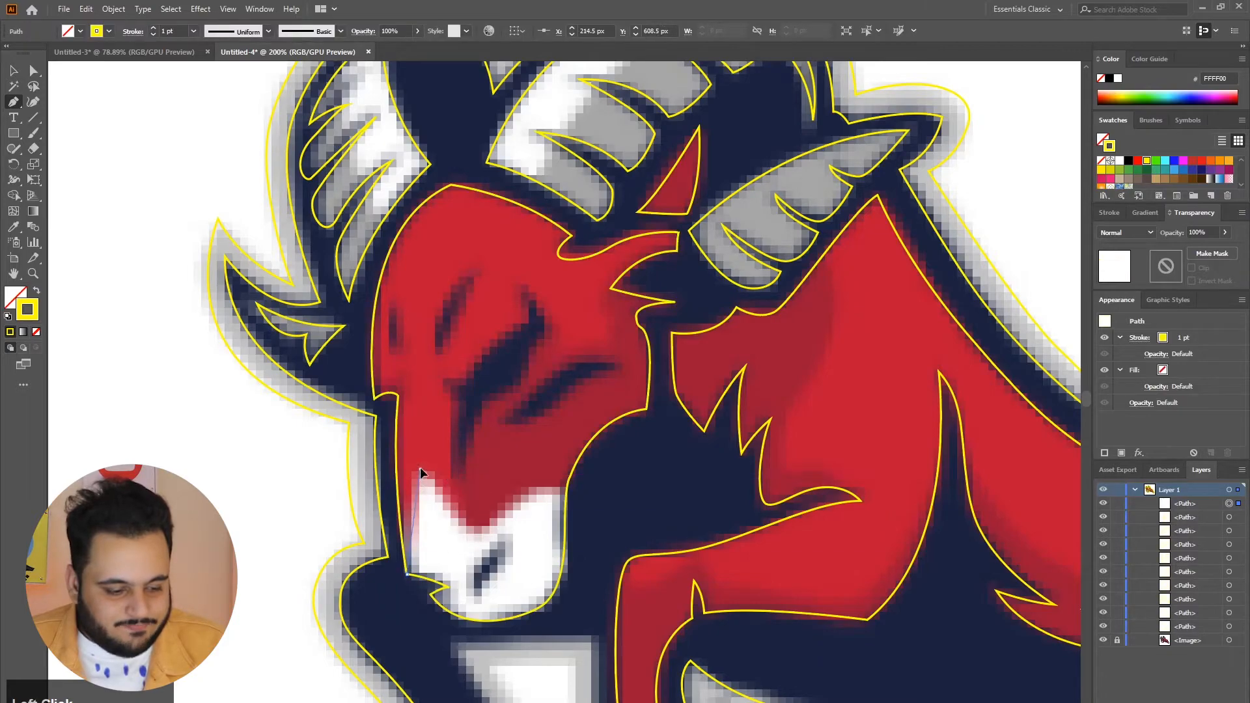
{"action": "left_click_drag", "start_coordinate": [426, 425], "coordinate": [426, 424]}
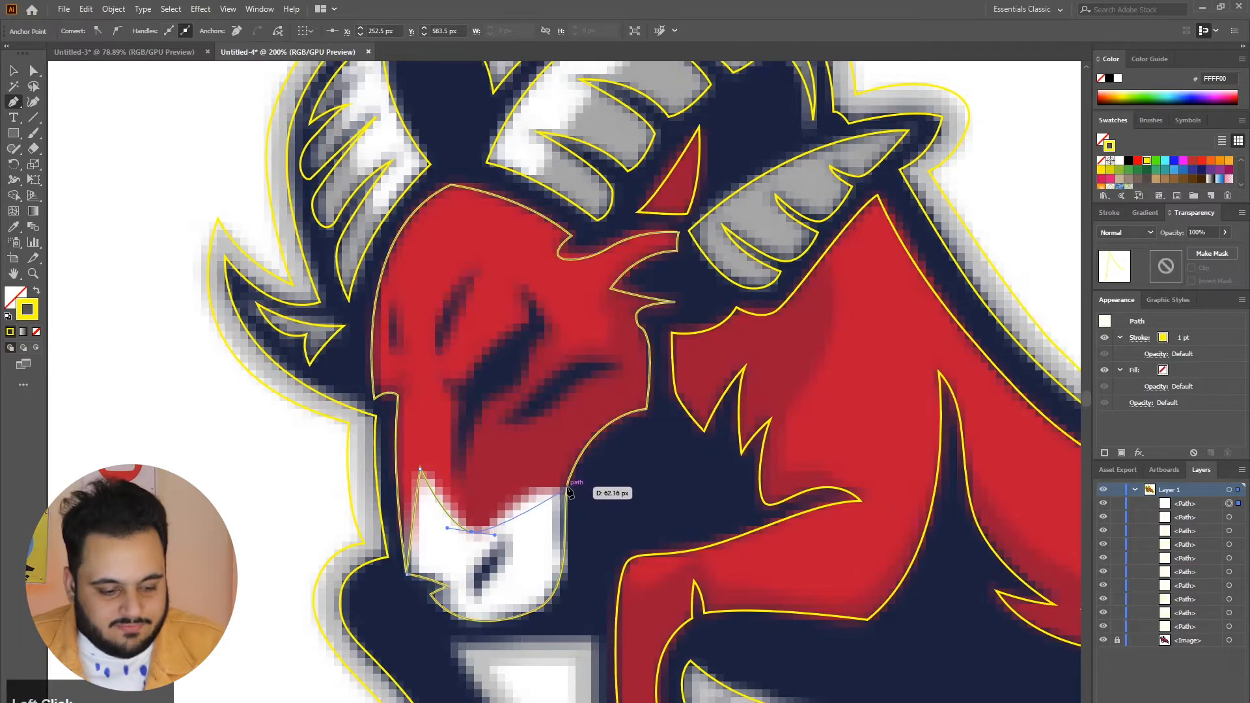
{"action": "left_click_drag", "start_coordinate": [567, 489], "coordinate": [617, 505]}
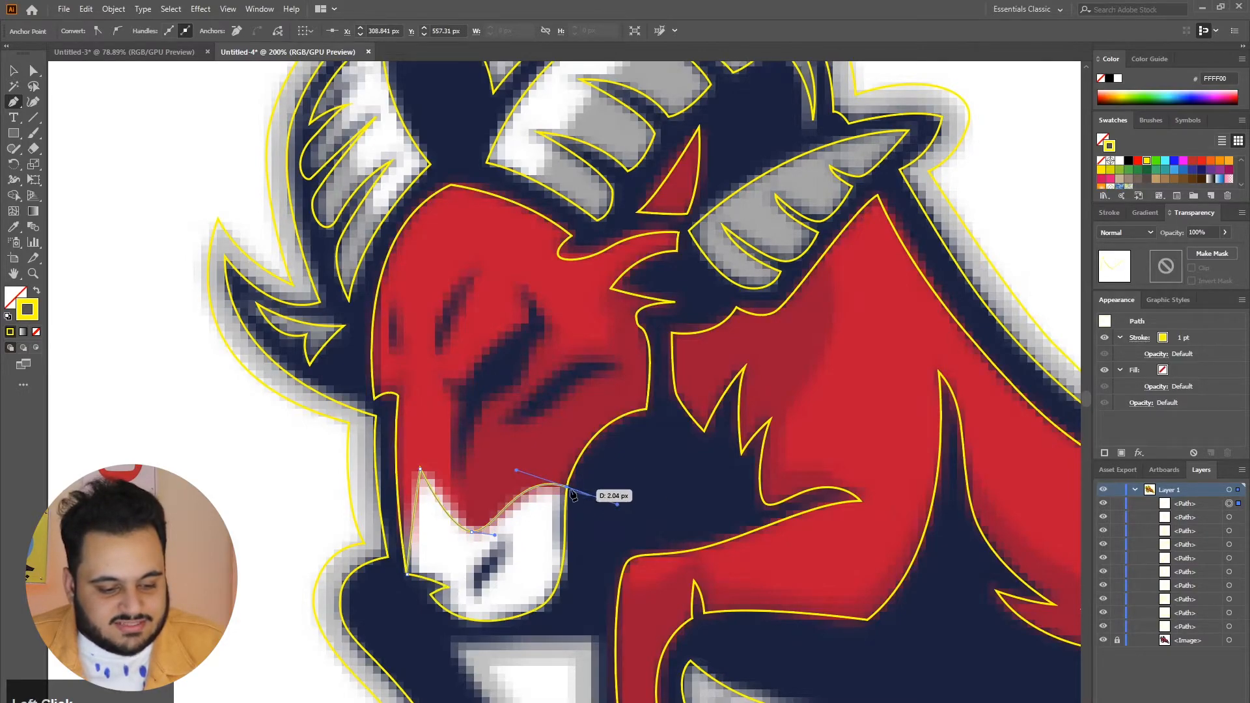
Run the muzzle path loosely outside the jaw and chin with straight segments and close it at the mouth corner
{"action": "left_click", "coordinate": [585, 558]}
{"action": "left_click", "coordinate": [541, 622]}
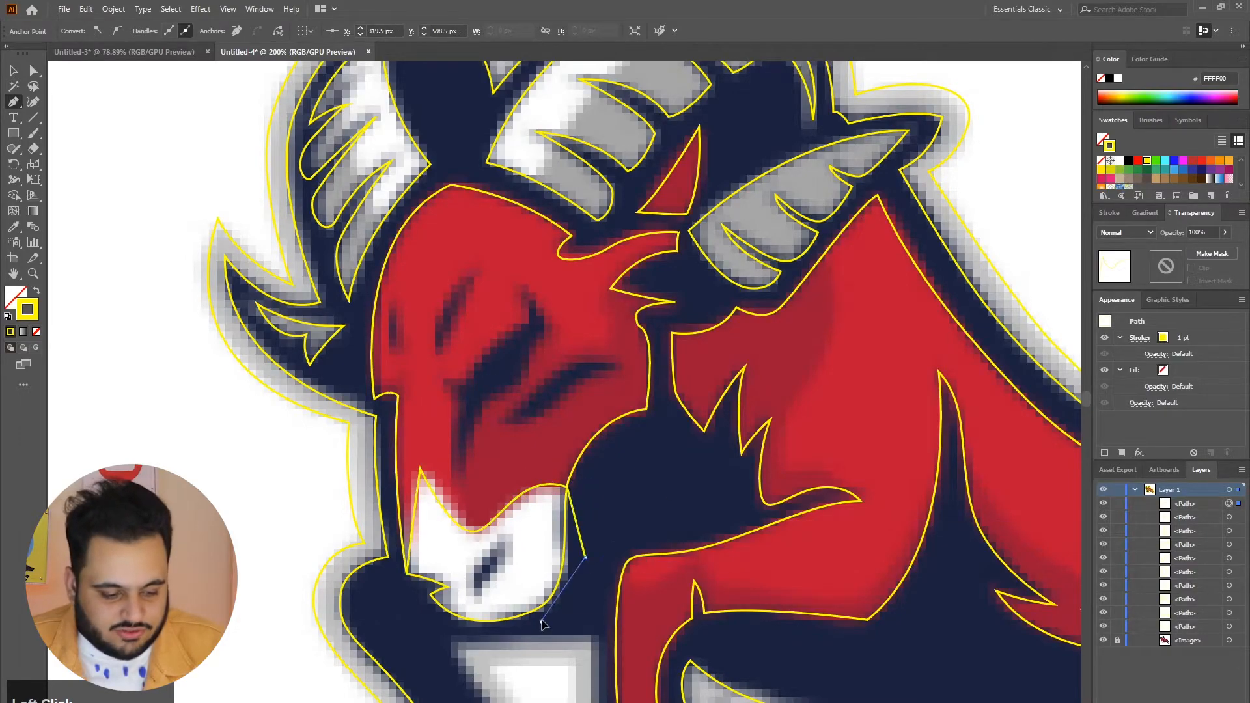
{"action": "left_click", "coordinate": [449, 645]}
{"action": "left_click", "coordinate": [394, 613]}
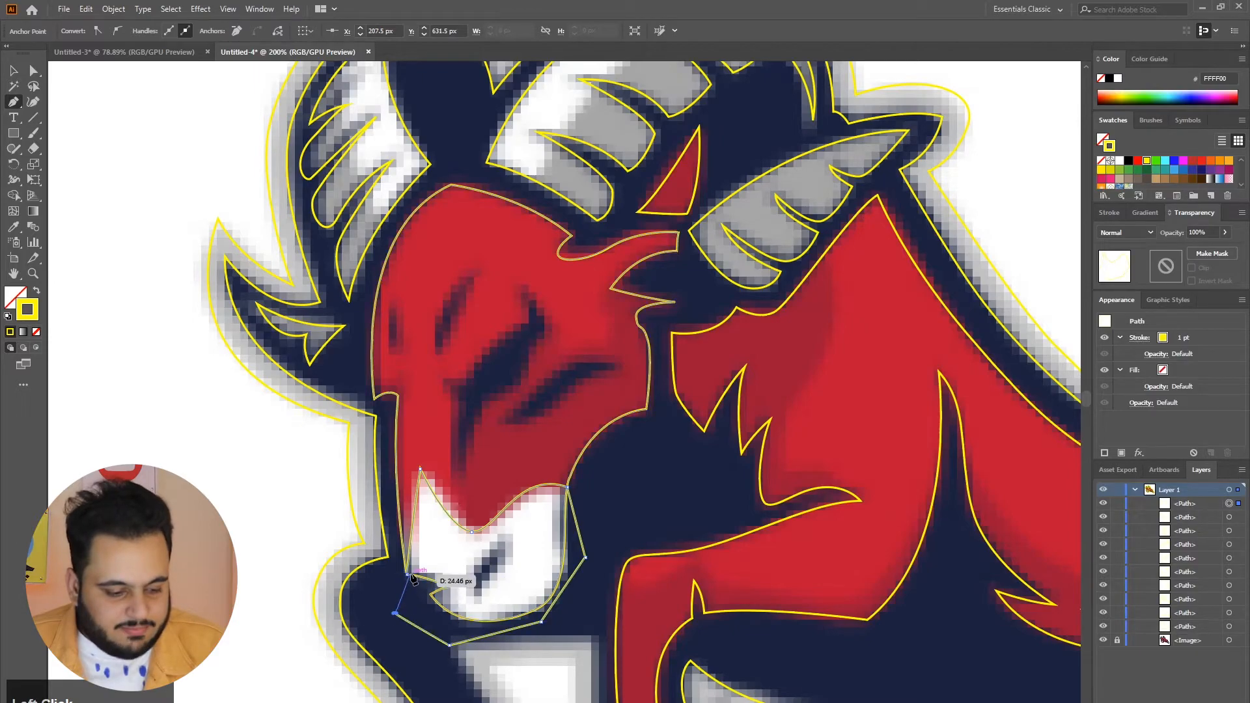
{"action": "left_click", "coordinate": [406, 576]}
Draw a closed curved Pen path around the dark nostril on the white muzzle
{"action": "scroll", "coordinate": [480, 589], "scroll_direction": "up", "scroll_amount": 1}
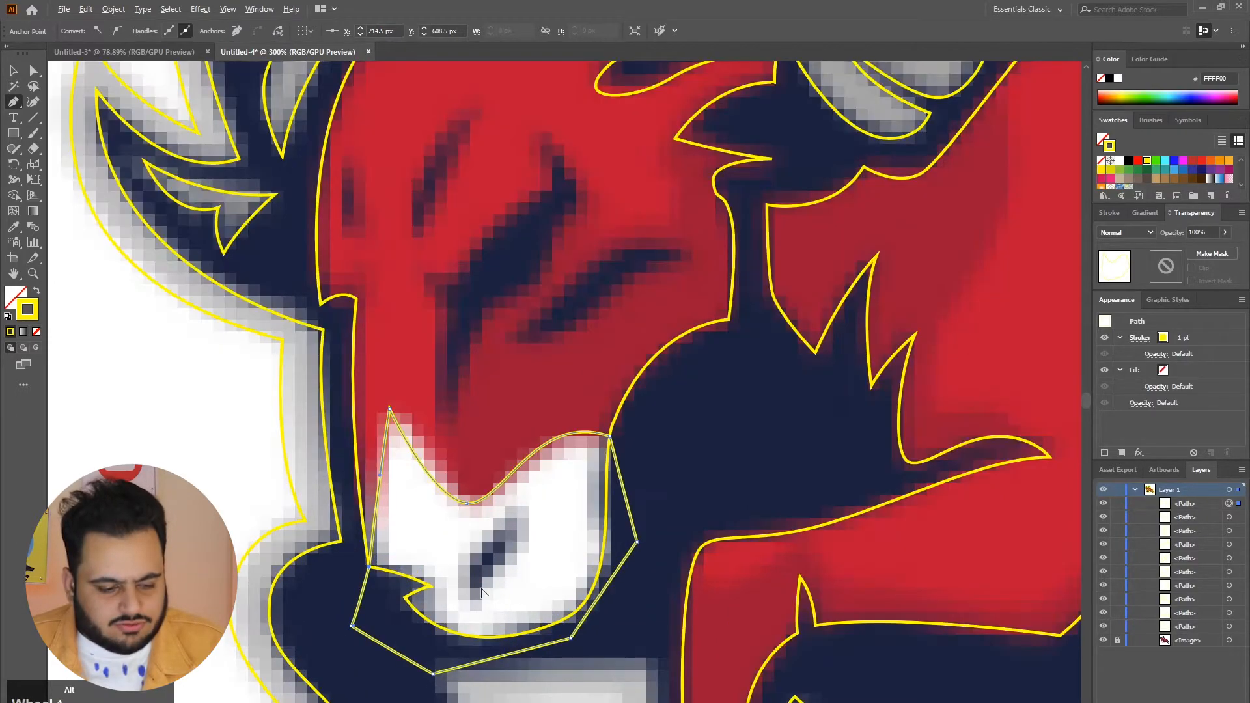
{"action": "left_click", "coordinate": [521, 507]}
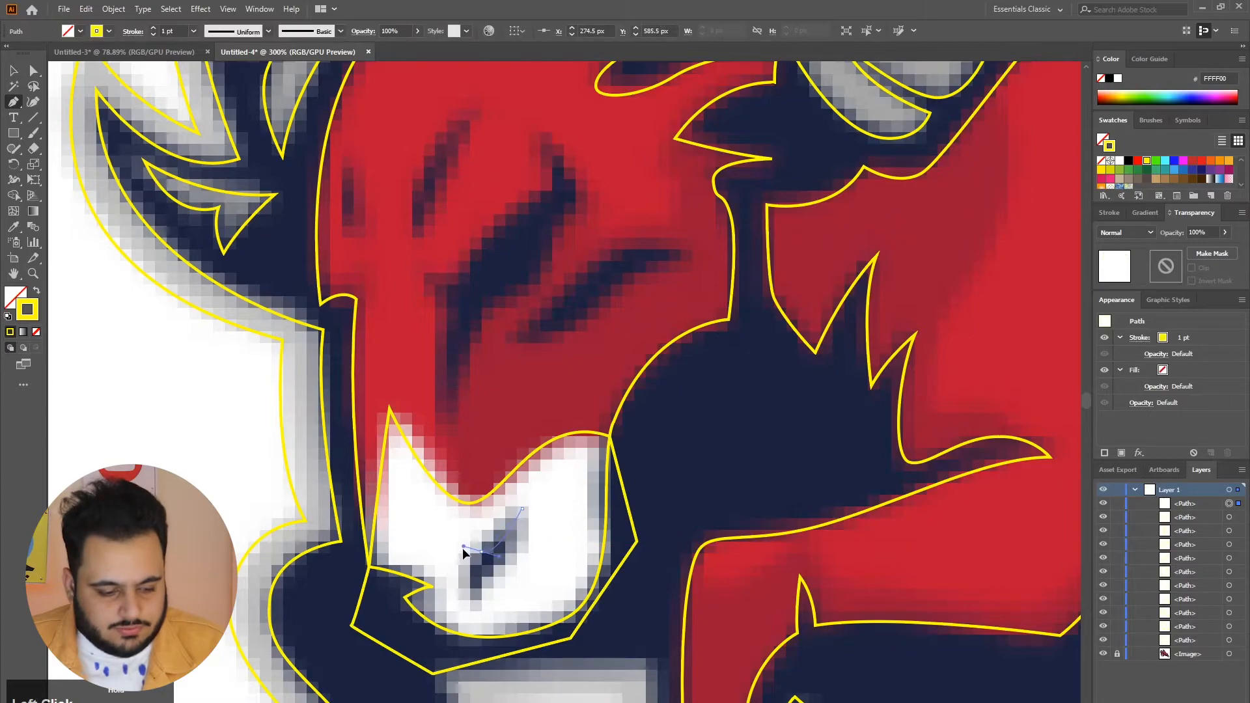
{"action": "left_click_drag", "start_coordinate": [480, 551], "coordinate": [458, 563]}
{"action": "left_click", "coordinate": [475, 612]}
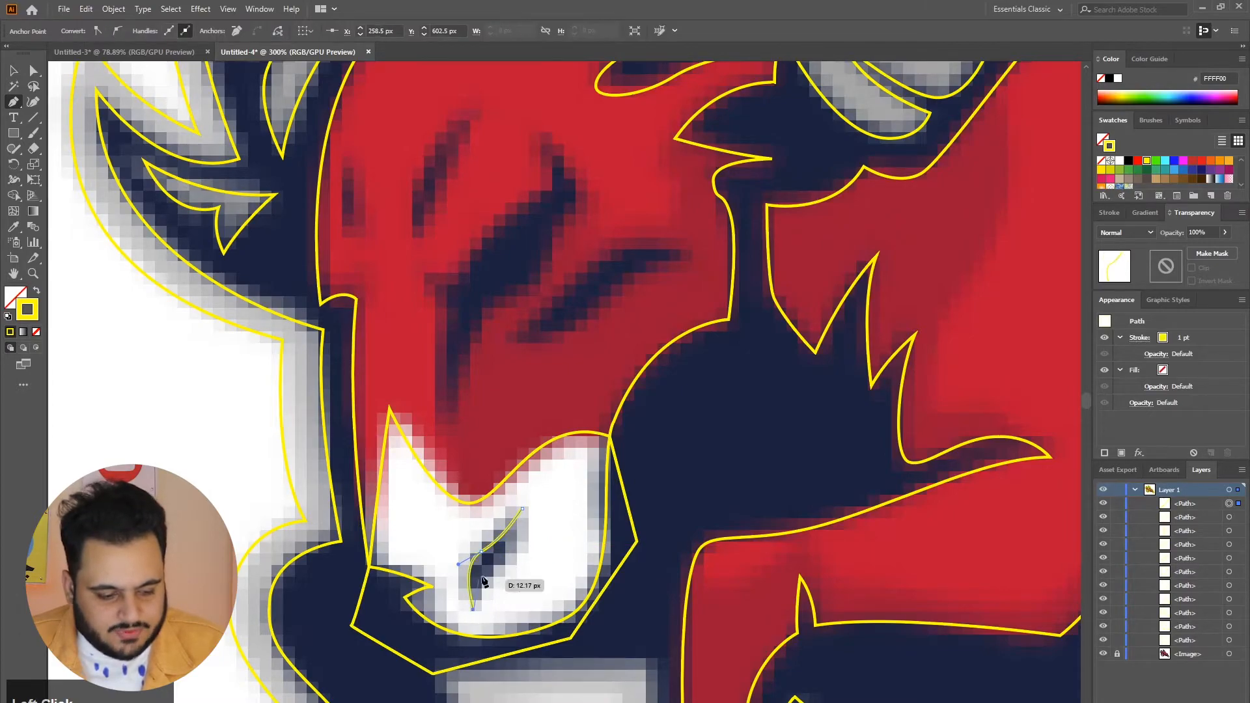
{"action": "left_click_drag", "start_coordinate": [522, 509], "coordinate": [527, 516]}
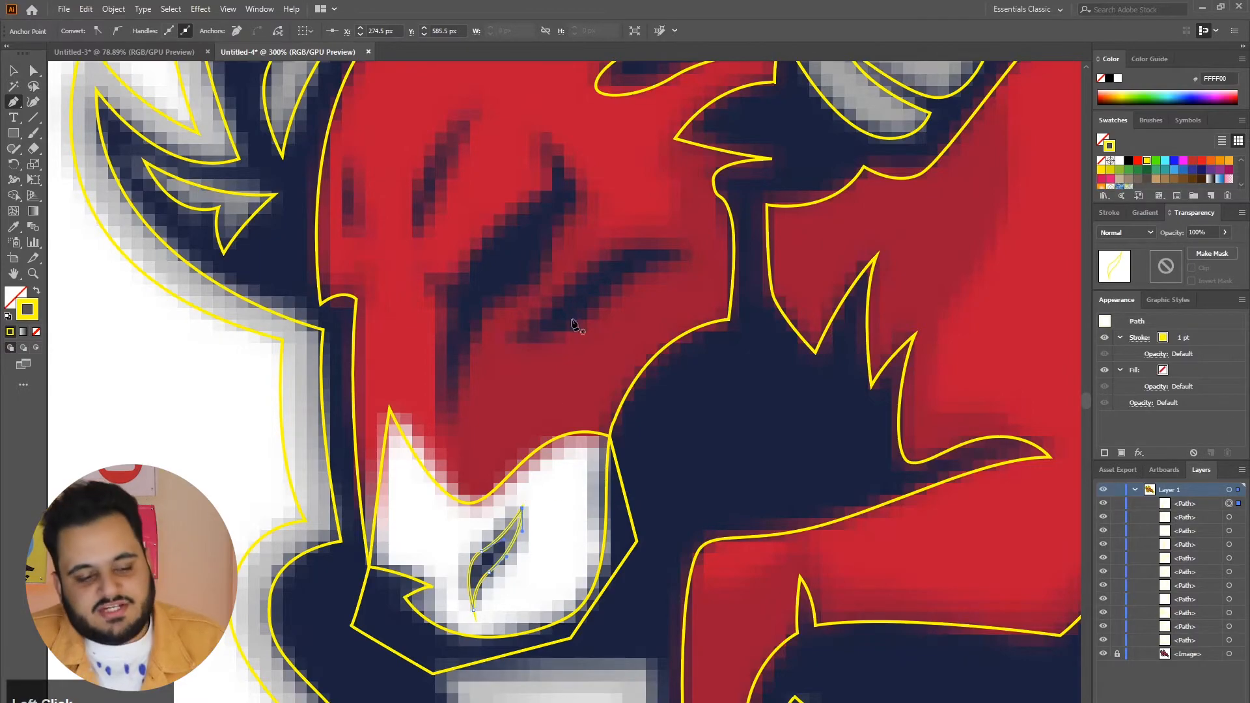
Draw a closed curved Pen path around the slanted dark mark on the ram's forehead
{"action": "scroll", "coordinate": [586, 312], "scroll_direction": "down", "scroll_amount": 1}
{"action": "scroll", "coordinate": [527, 208], "scroll_direction": "up", "scroll_amount": 1}
{"action": "left_click", "coordinate": [528, 183]}
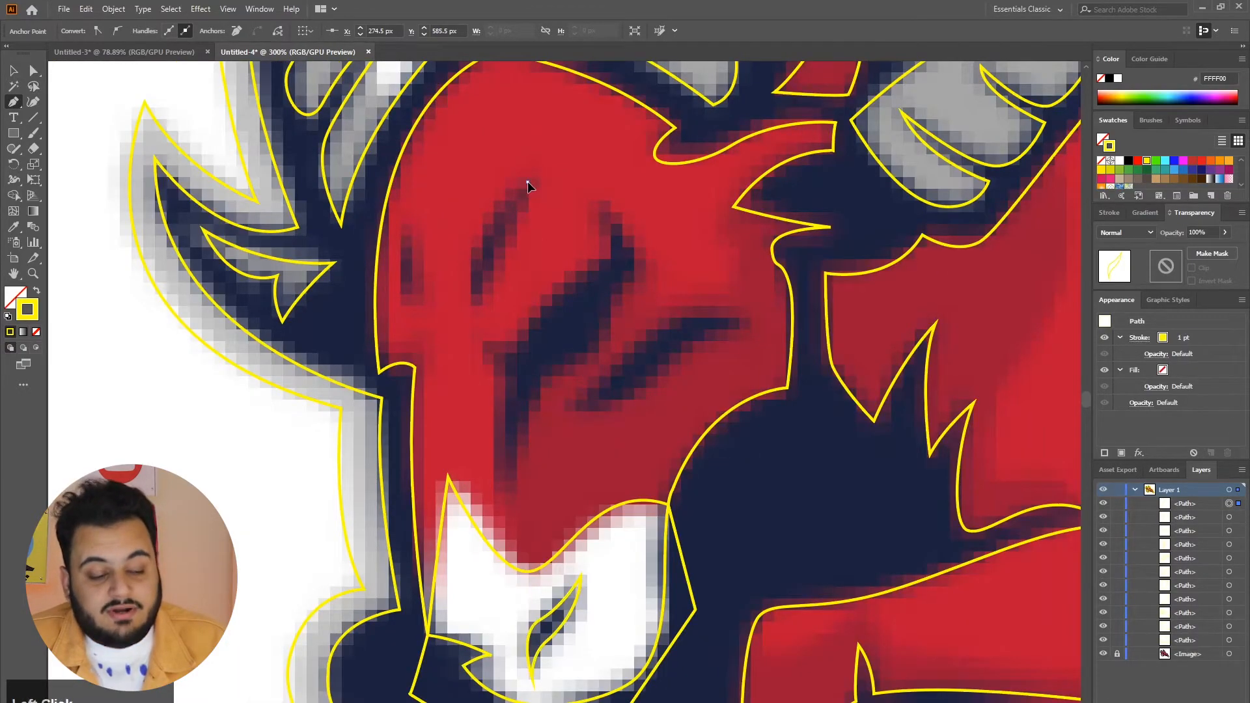
{"action": "left_click_drag", "start_coordinate": [474, 304], "coordinate": [495, 352]}
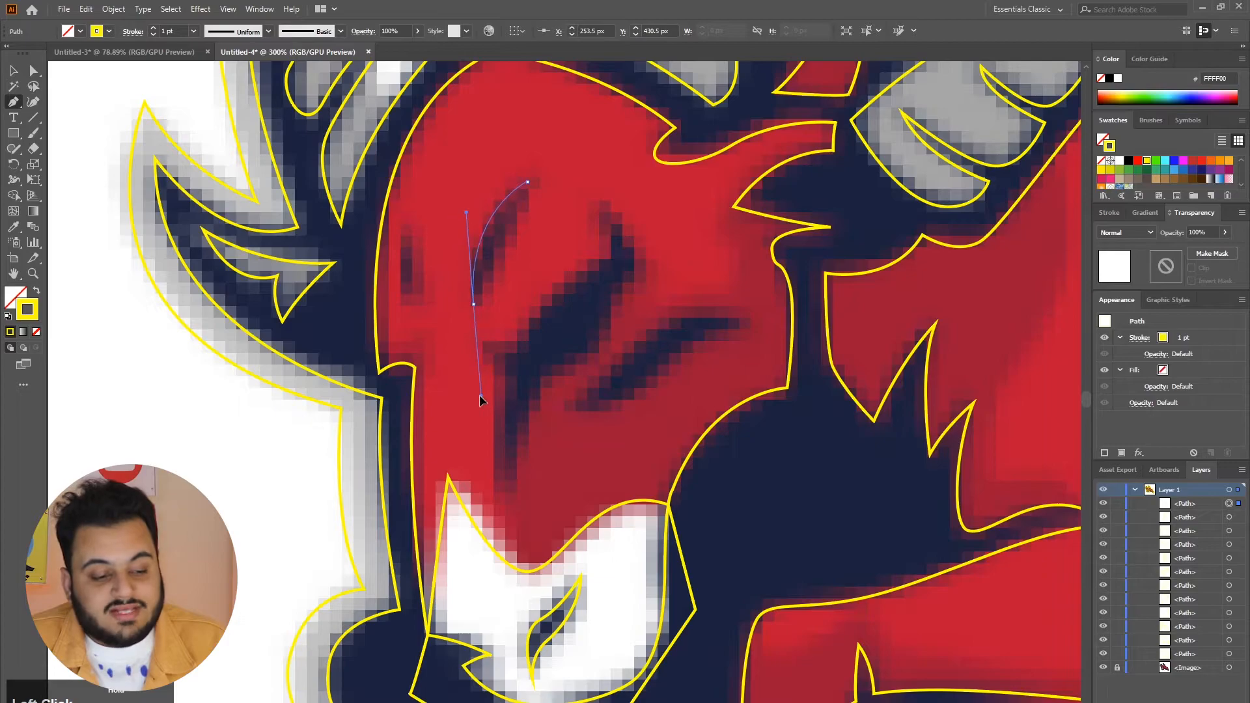
{"action": "left_click_drag", "start_coordinate": [479, 394], "coordinate": [478, 395]}
{"action": "left_click_drag", "start_coordinate": [509, 230], "coordinate": [530, 213]}
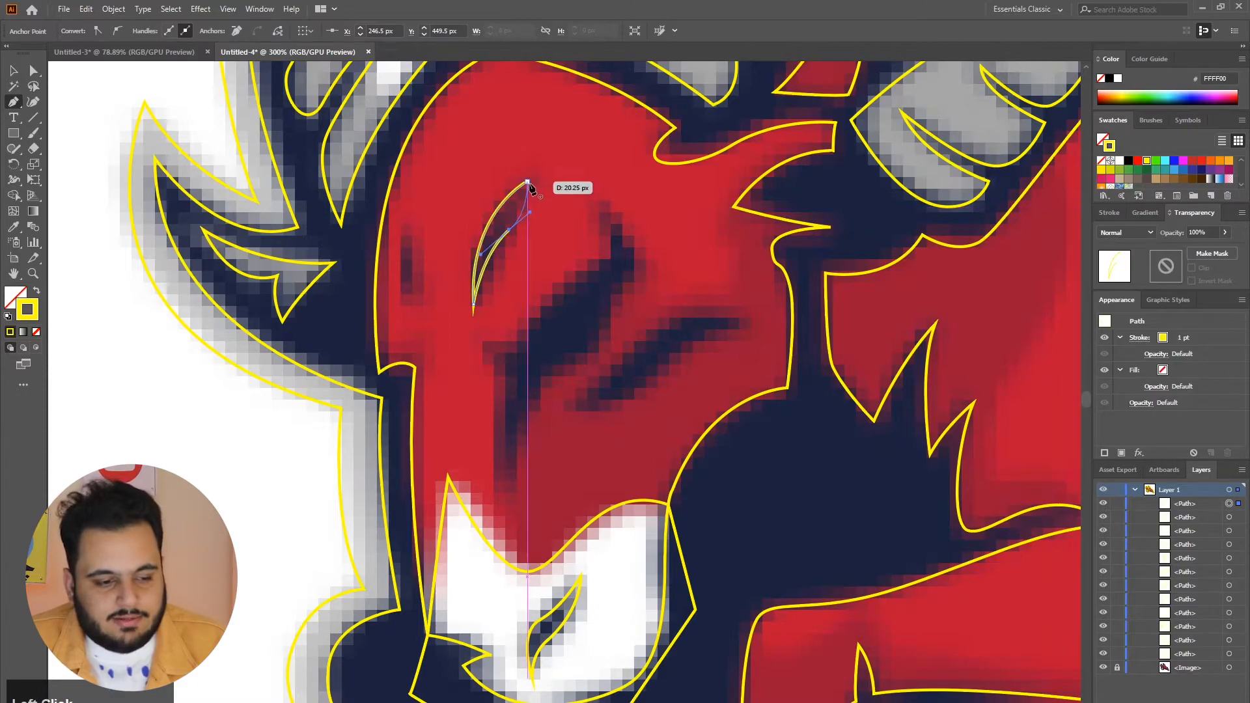
{"action": "left_click", "coordinate": [528, 182]}
Draw a closed narrow Pen path around the small dark vertical mark near the outer edge of the ram's forehead
{"action": "left_click", "coordinate": [410, 224]}
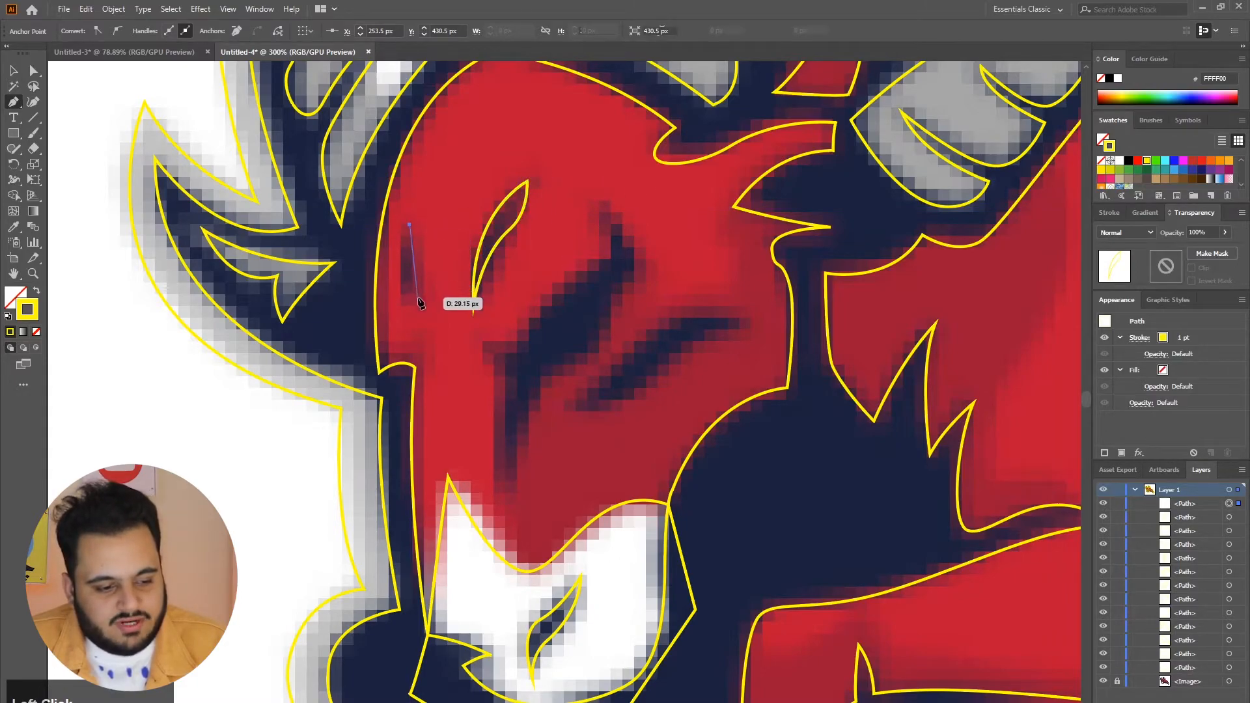
{"action": "left_click_drag", "start_coordinate": [417, 299], "coordinate": [400, 281]}
{"action": "left_click", "coordinate": [417, 299]}
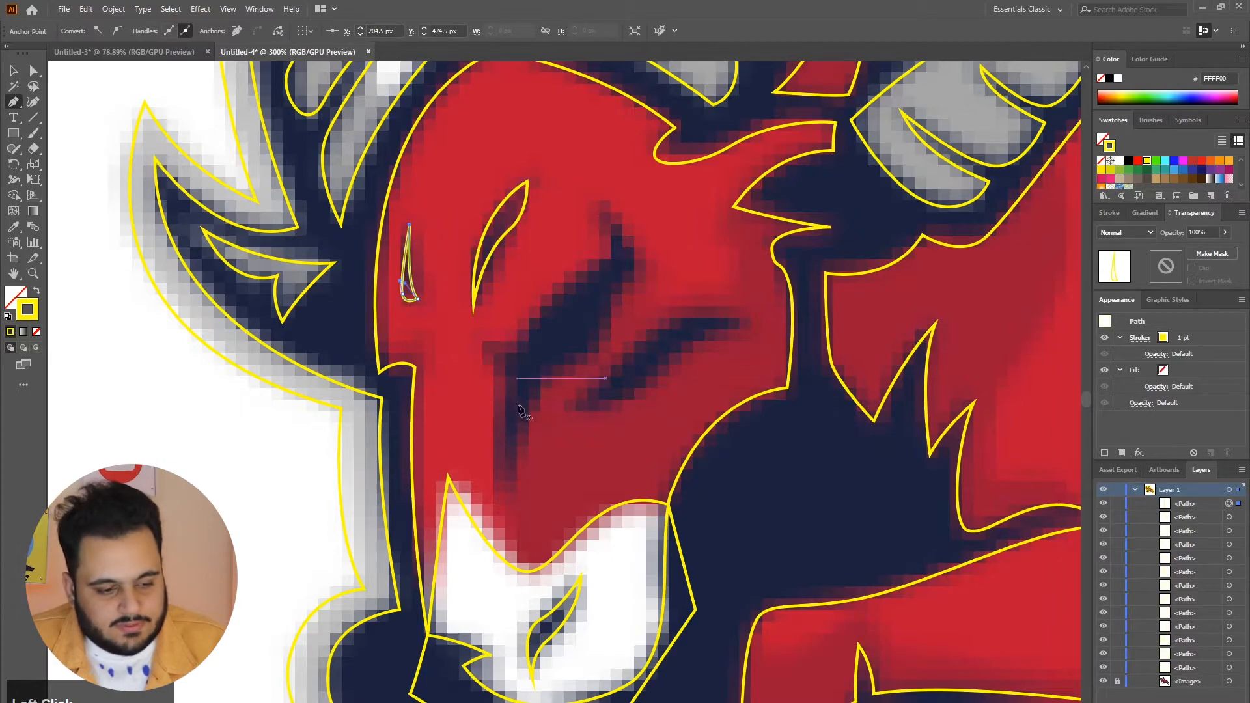
Trace the large dark brow and eye mark on the face with a closed curved Pen path
{"action": "left_click", "coordinate": [508, 492]}
{"action": "left_click_drag", "start_coordinate": [548, 376], "coordinate": [588, 350]}
{"action": "mouse_move", "coordinate": [617, 294]}
{"action": "left_mouse_down"}
{"action": "mouse_move", "coordinate": [648, 245]}
{"action": "mouse_move", "coordinate": [580, 189]}
{"action": "mouse_move", "coordinate": [606, 225]}
{"action": "mouse_move", "coordinate": [606, 269]}
{"action": "left_mouse_up"}
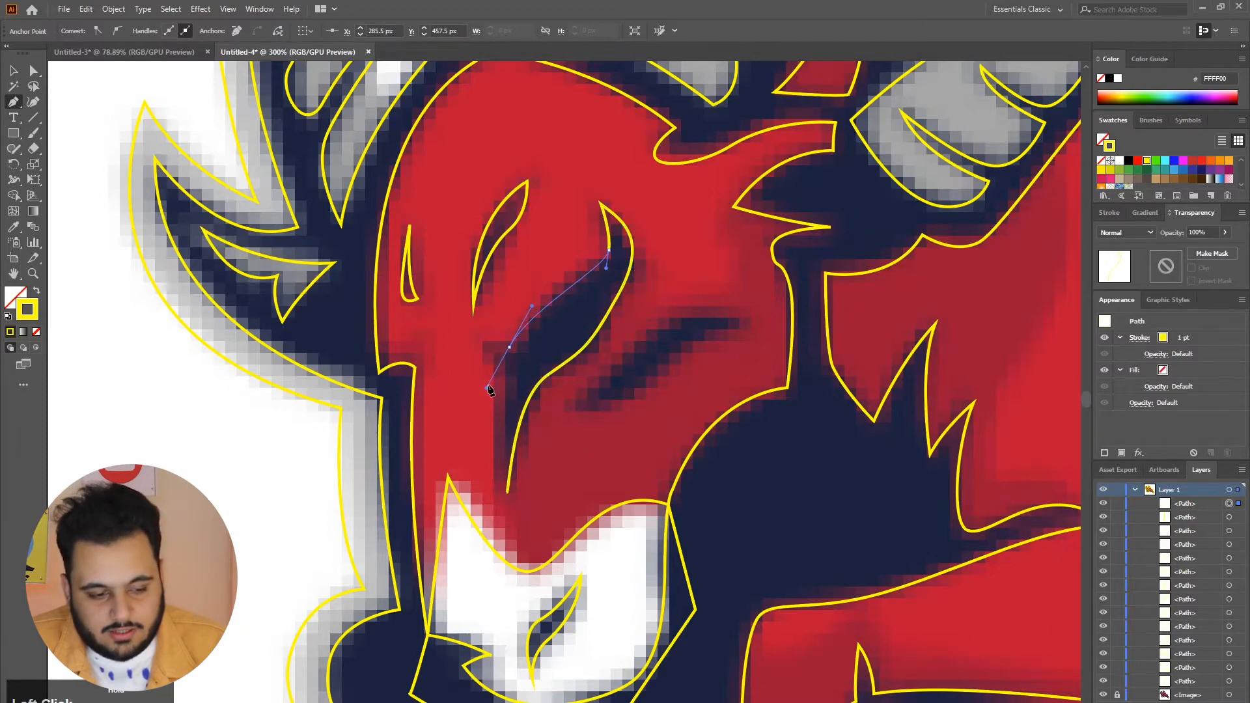
{"action": "mouse_move", "coordinate": [489, 390]}
{"action": "left_mouse_down"}
{"action": "mouse_move", "coordinate": [469, 357]}
{"action": "mouse_move", "coordinate": [513, 397]}
{"action": "left_mouse_up"}
{"action": "left_click", "coordinate": [476, 344]}
{"action": "left_click_drag", "start_coordinate": [508, 492], "coordinate": [524, 546]}
Draw a closed curved Pen path around the slanted dark mark on the ram's cheek and deselect it
{"action": "left_click", "coordinate": [573, 404]}
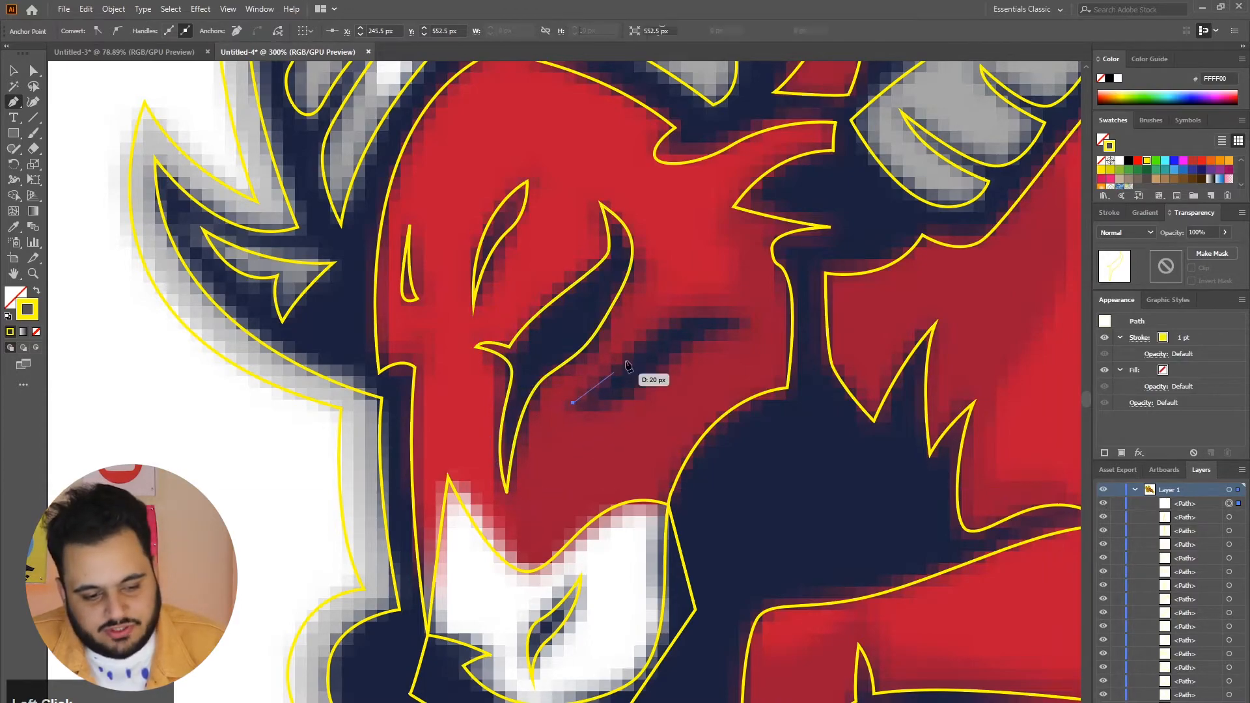
{"action": "left_click_drag", "start_coordinate": [647, 339], "coordinate": [683, 353]}
{"action": "left_click", "coordinate": [743, 322]}
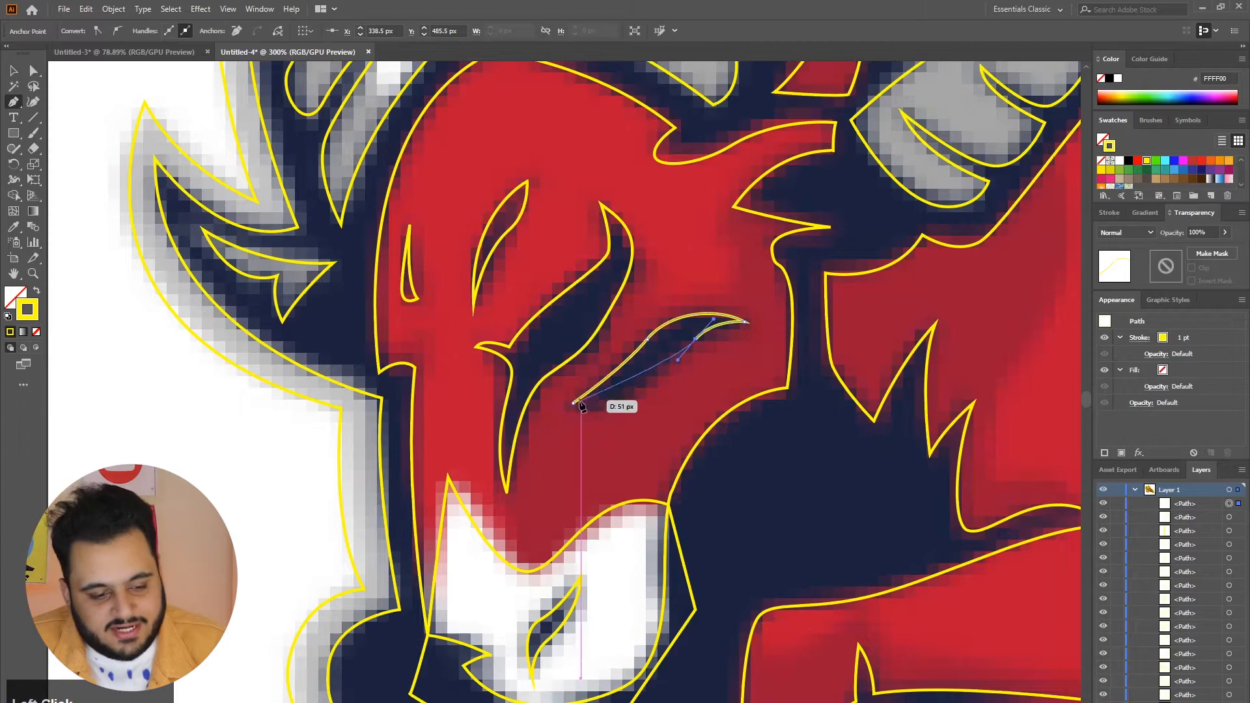
{"action": "left_click_drag", "start_coordinate": [573, 403], "coordinate": [523, 394]}
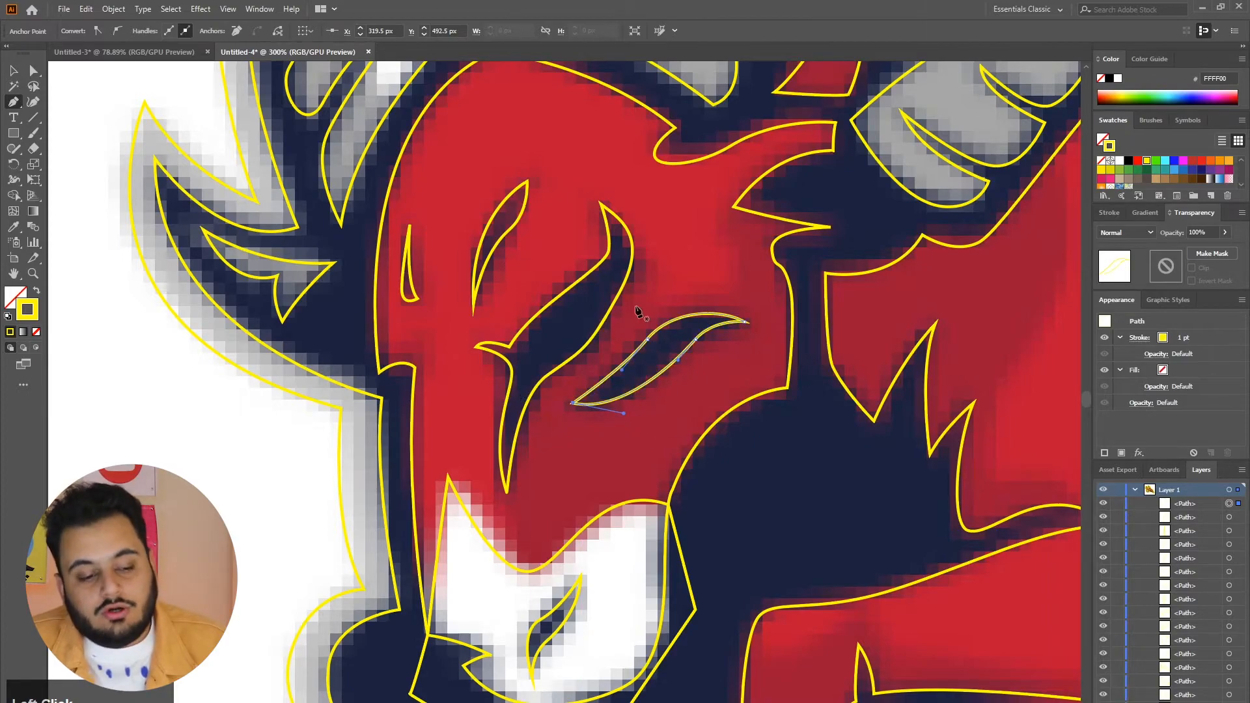
{"action": "left_click", "coordinate": [682, 284], "text": "ctrl"}
Refine the curve along the upper edge of the slanted cheek mark's path to follow the artwork
{"action": "scroll", "coordinate": [673, 289], "scroll_direction": "down", "scroll_amount": 3}
{"action": "scroll", "coordinate": [667, 313], "scroll_direction": "up", "scroll_amount": 4}
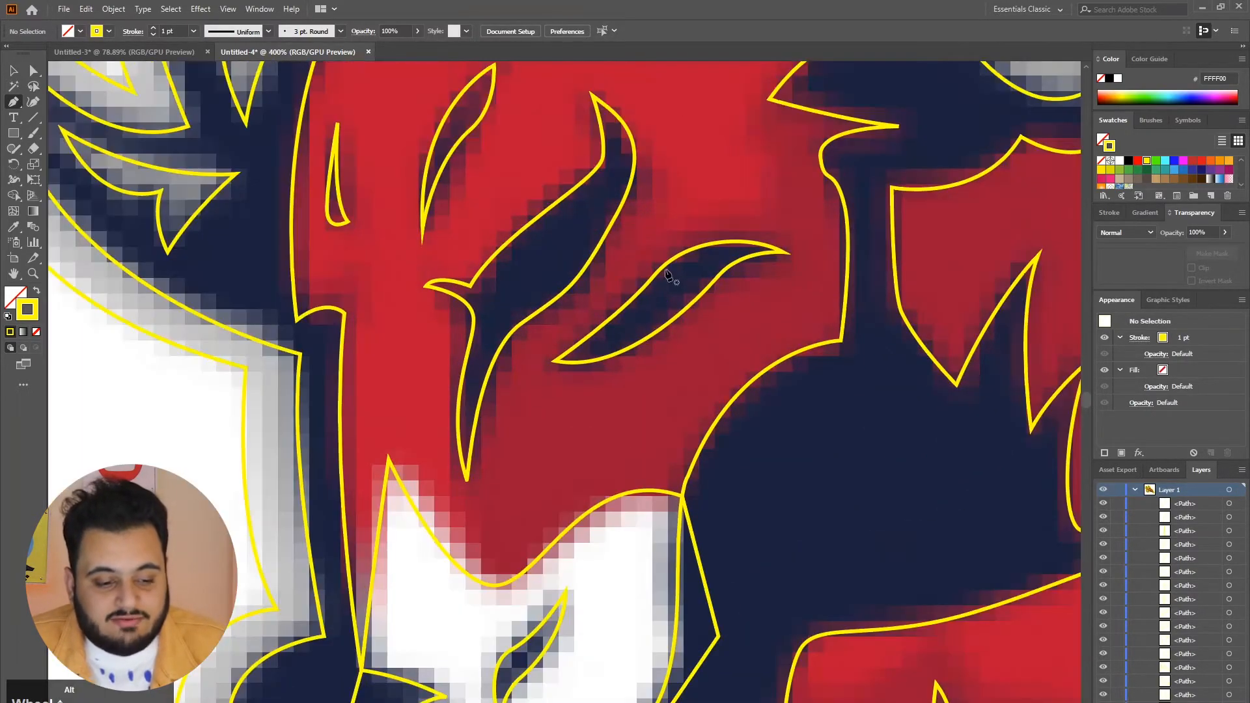
{"action": "left_click", "coordinate": [658, 275], "text": "ctrl"}
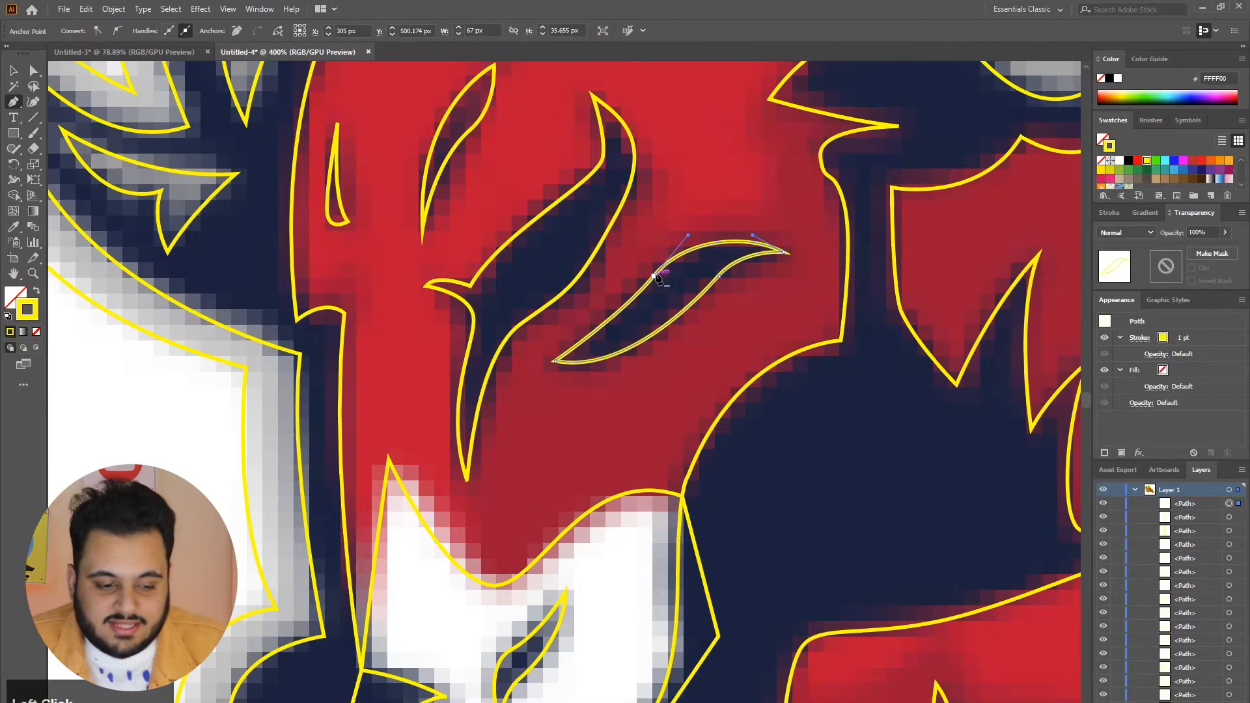
{"action": "left_click", "coordinate": [629, 314]}
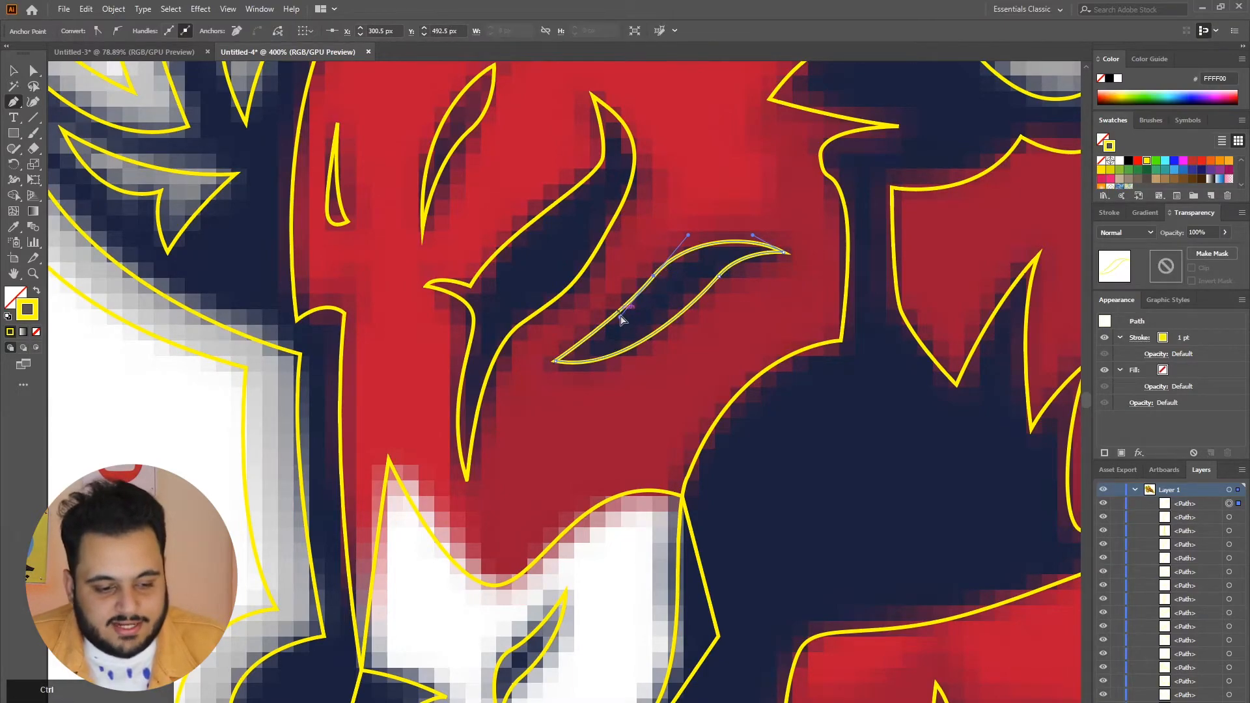
{"action": "left_click", "coordinate": [615, 327], "text": "ctrl"}
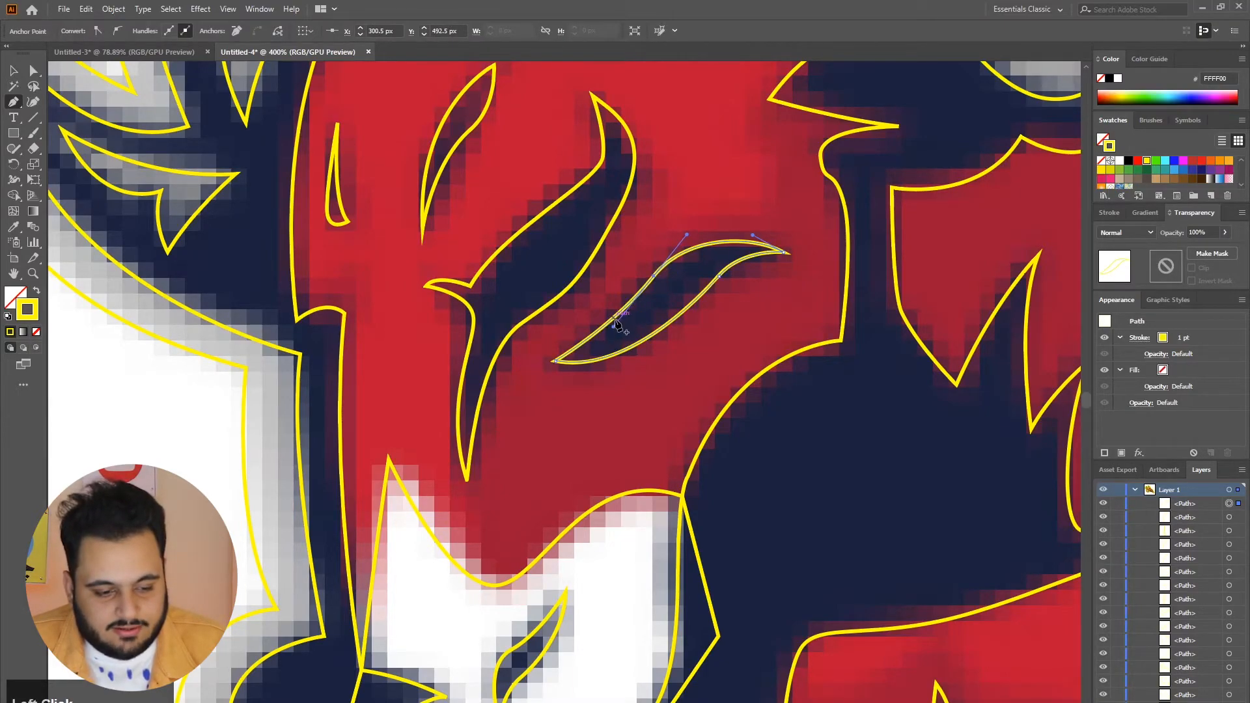
{"action": "left_click", "coordinate": [624, 278], "text": "ctrl"}
Trace the grey gap between the muzzle and the front legs with a closed Pen path, including its wavy lower edge
{"action": "scroll", "coordinate": [625, 279], "scroll_direction": "down", "scroll_amount": 5}
{"action": "scroll", "coordinate": [623, 446], "scroll_direction": "up", "scroll_amount": 3}
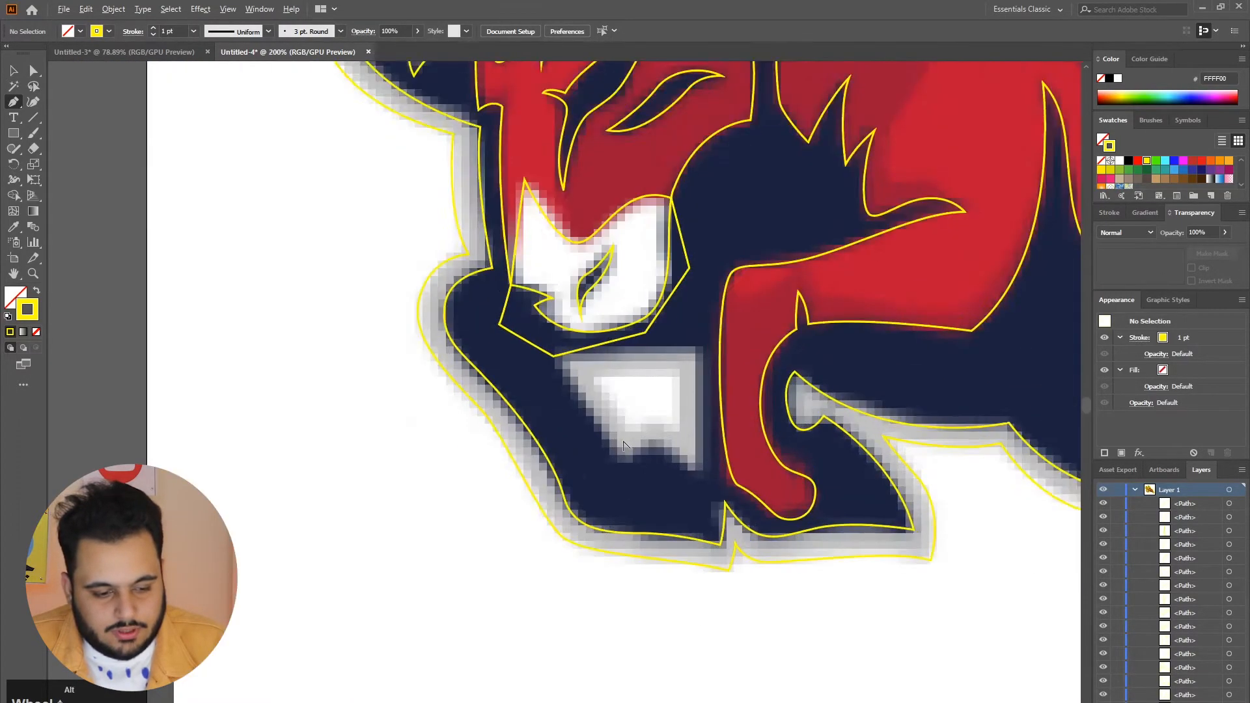
{"action": "scroll", "coordinate": [623, 446], "scroll_direction": "up", "scroll_amount": 1}
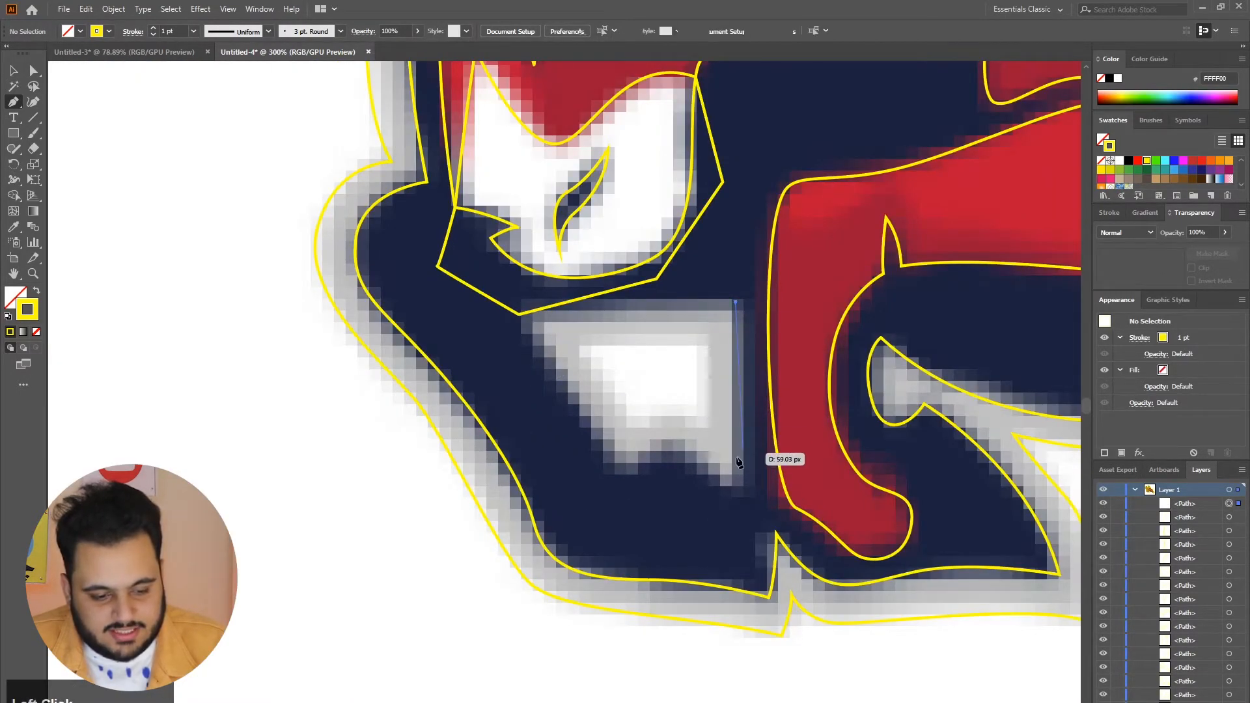
{"action": "left_click", "coordinate": [742, 545]}
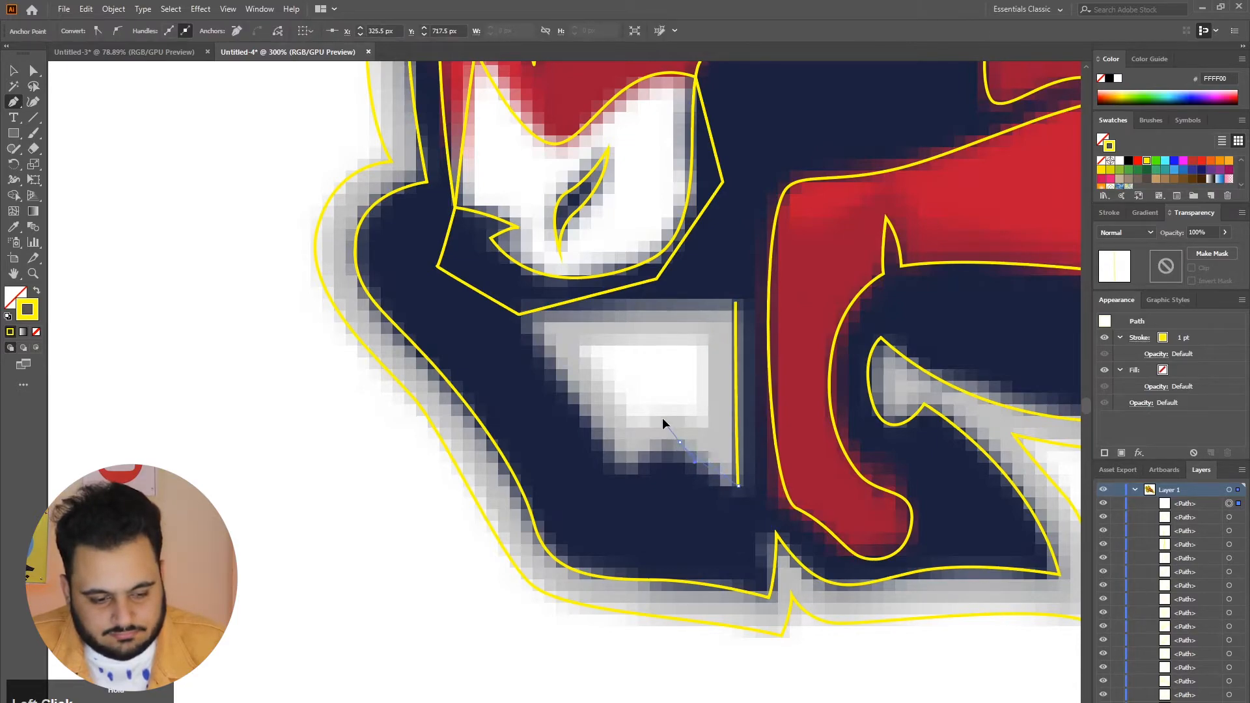
{"action": "left_click_drag", "start_coordinate": [663, 417], "coordinate": [659, 414]}
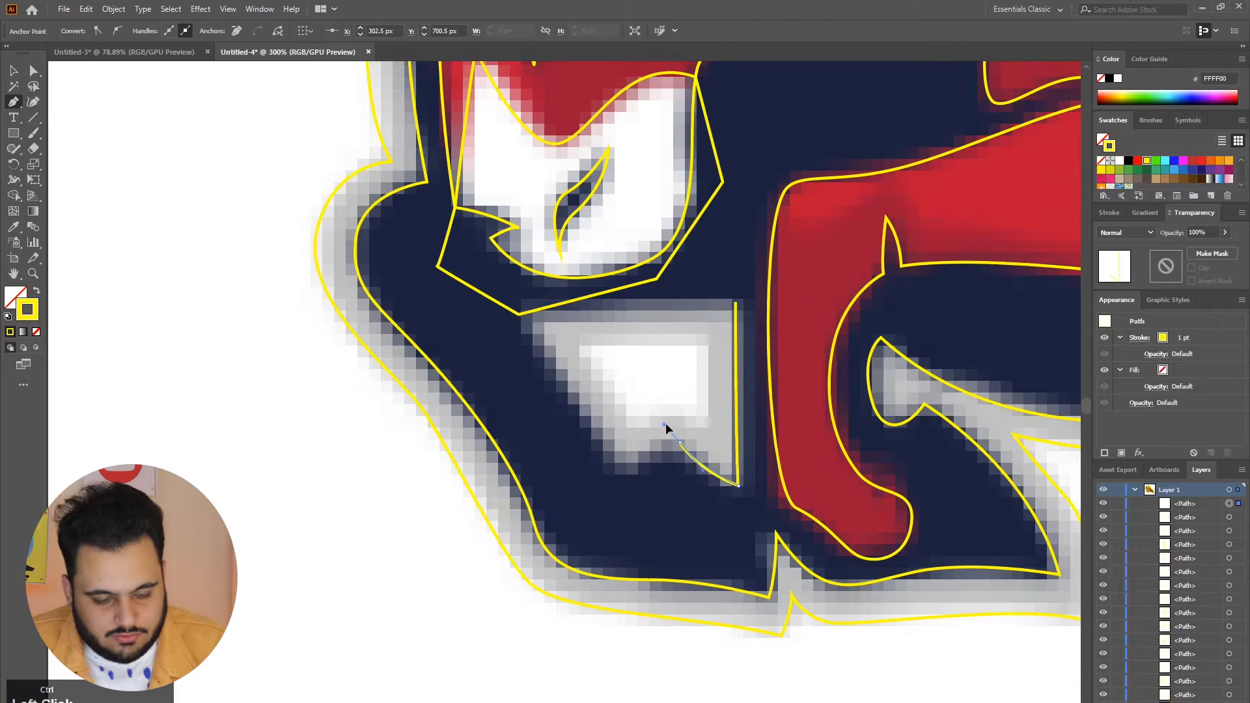
{"action": "left_click_drag", "start_coordinate": [632, 470], "coordinate": [618, 480]}
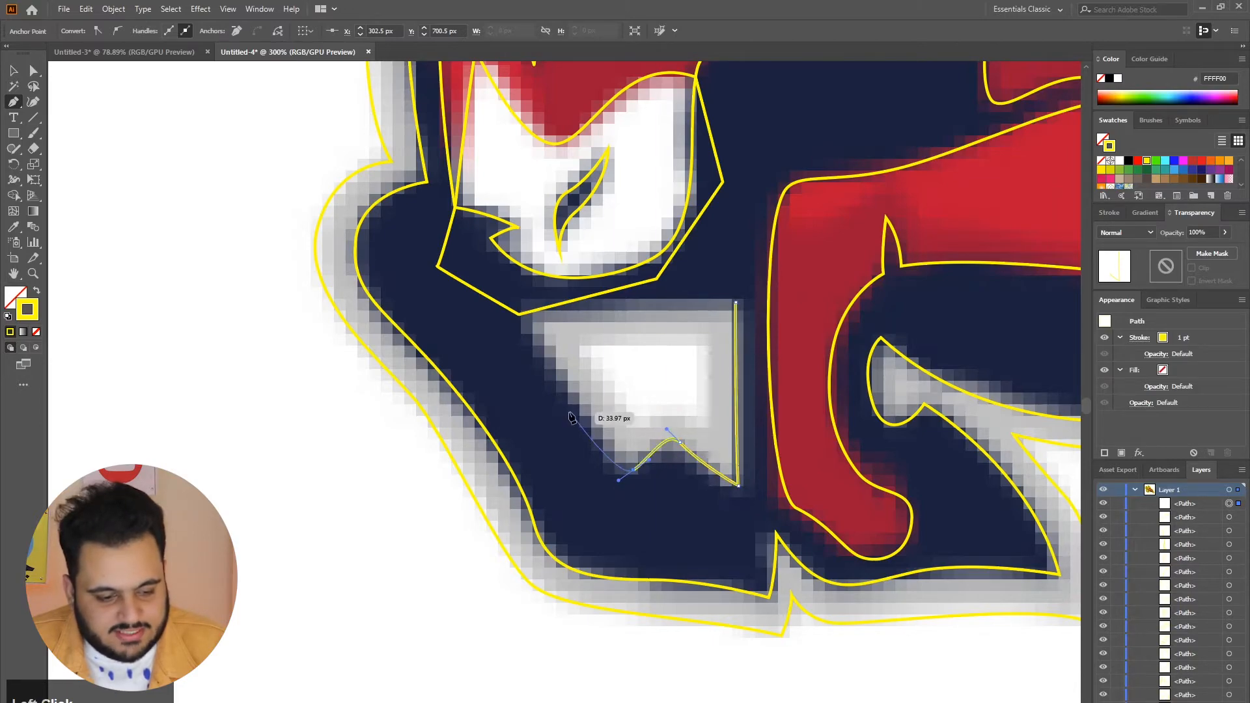
{"action": "left_click_drag", "start_coordinate": [590, 416], "coordinate": [575, 390]}
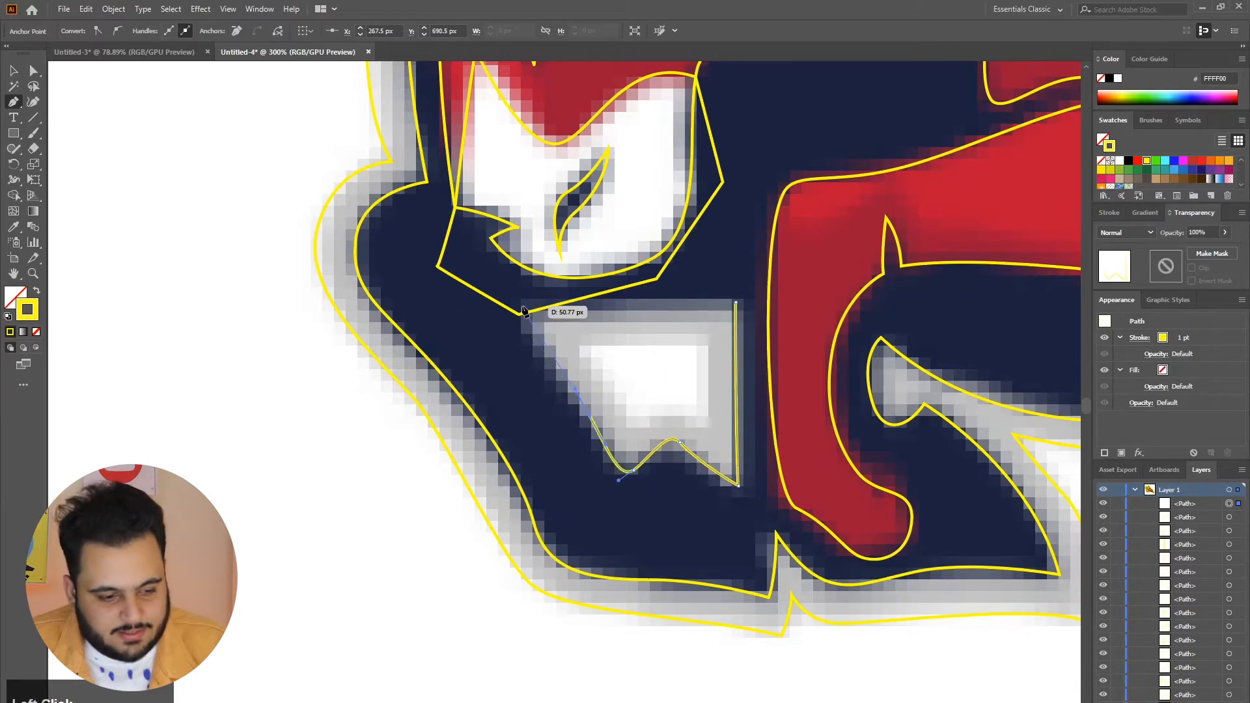
{"action": "left_click_drag", "start_coordinate": [522, 306], "coordinate": [511, 263]}
{"action": "left_click", "coordinate": [522, 306]}
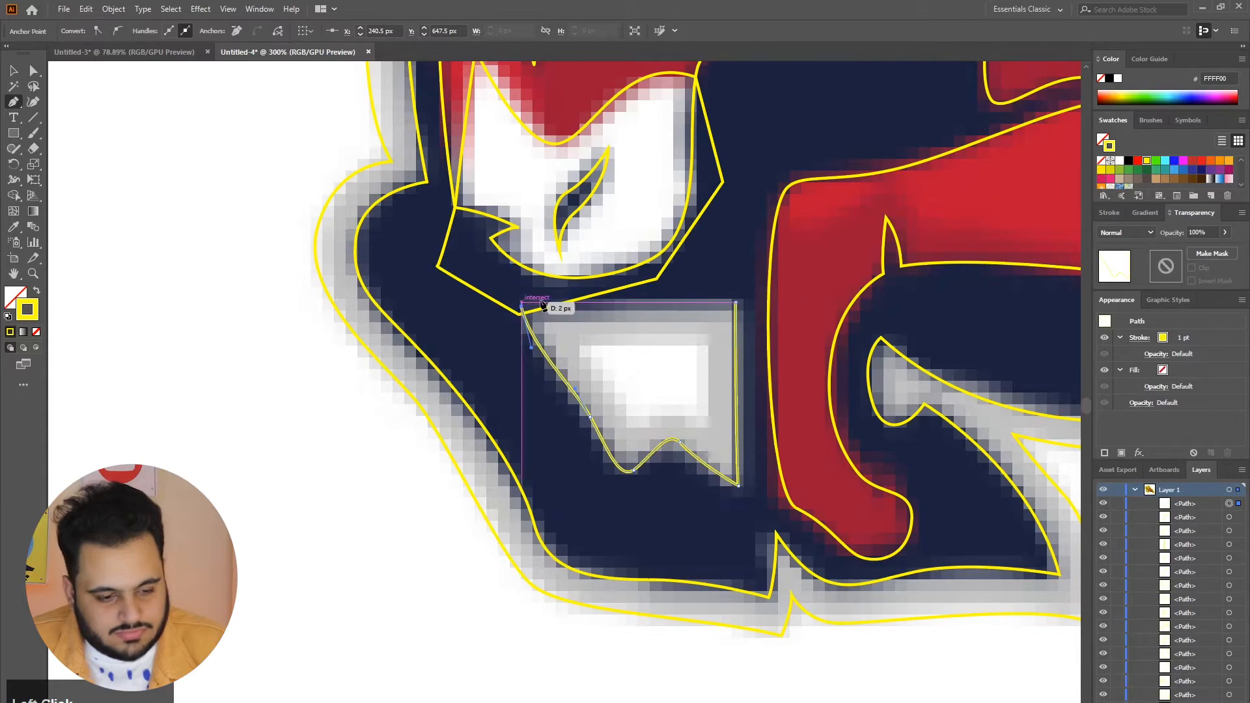
Draw a closed Pen path around the white area inside the grey gap, with a wavy lower edge, and deselect it
{"action": "left_click", "coordinate": [578, 337]}
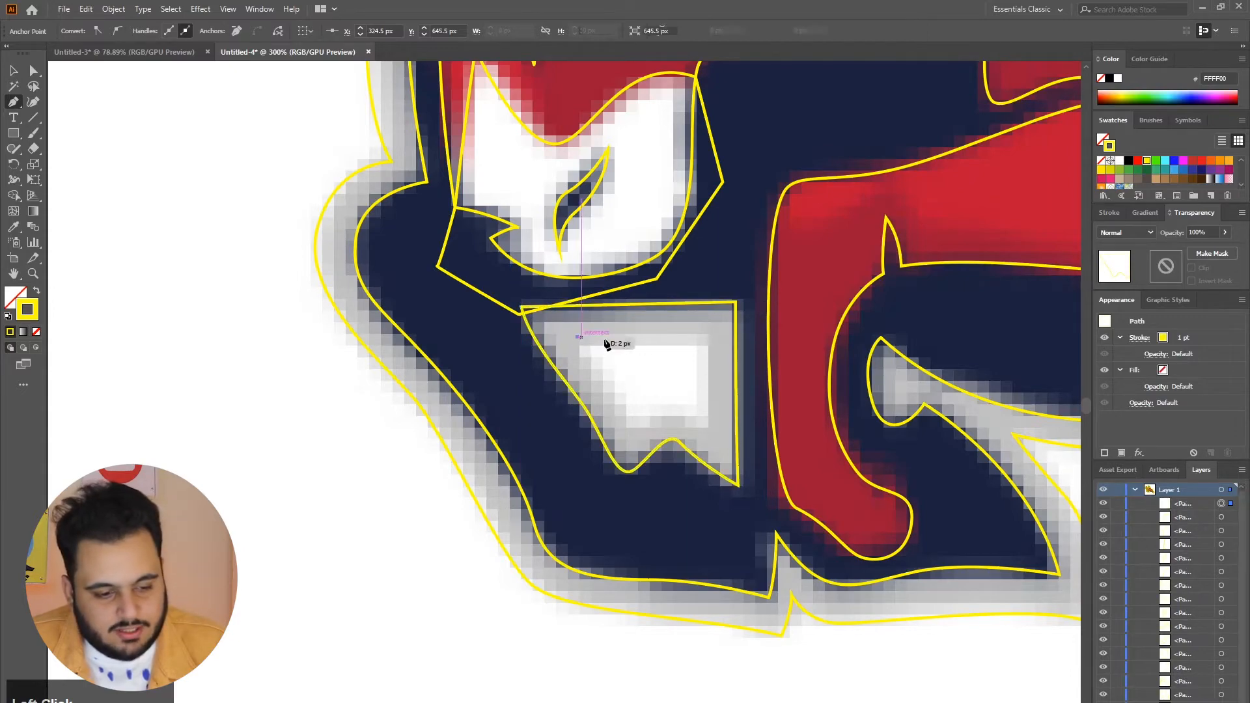
{"action": "left_click", "coordinate": [707, 337]}
{"action": "left_click", "coordinate": [707, 425]}
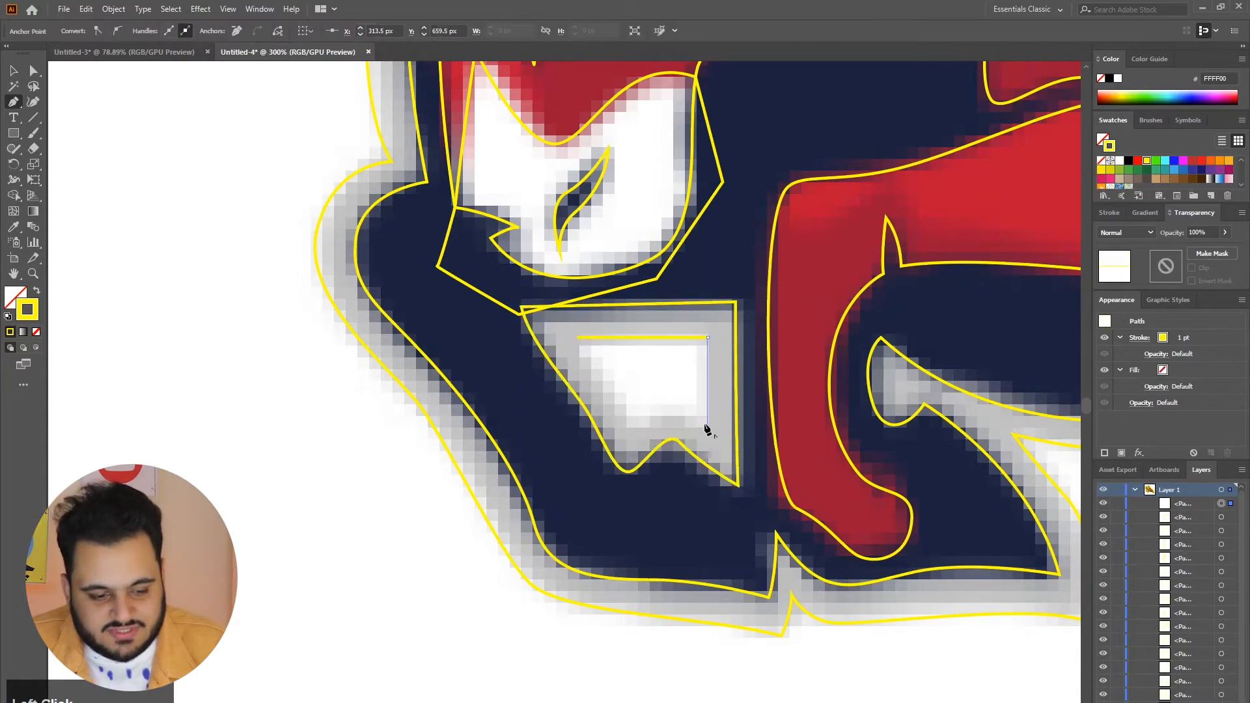
{"action": "left_click_drag", "start_coordinate": [628, 426], "coordinate": [619, 410]}
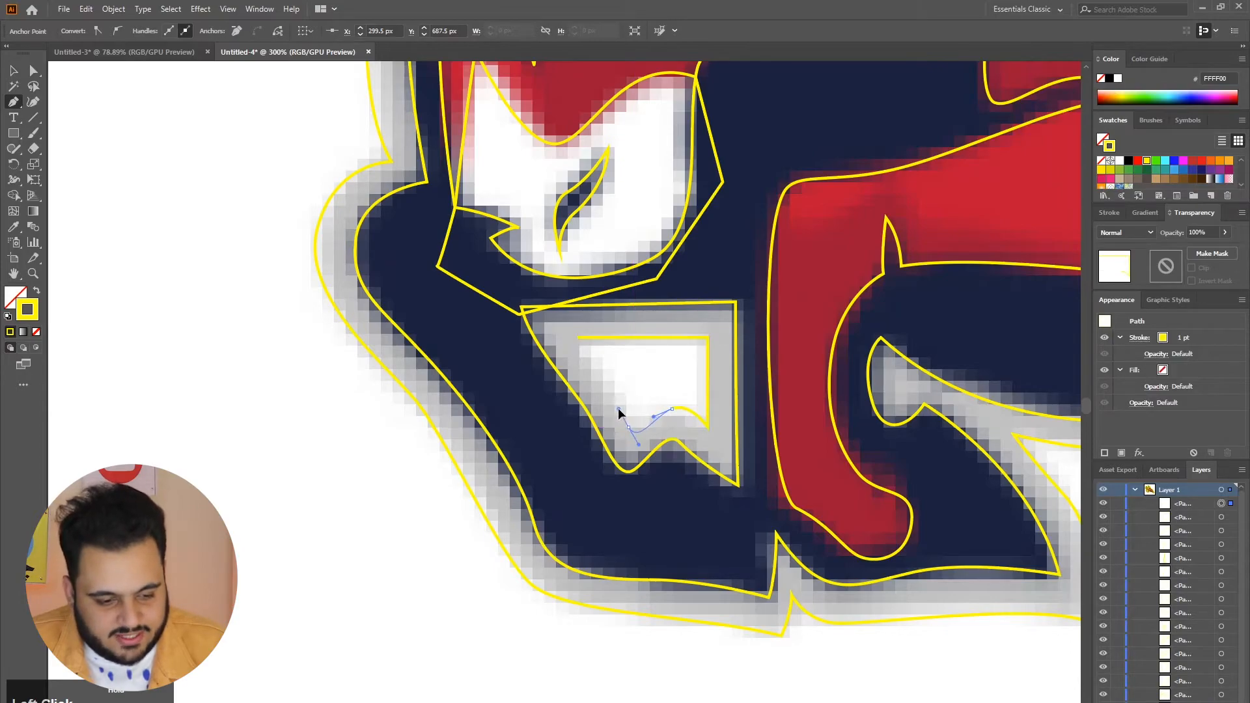
{"action": "left_click_drag", "start_coordinate": [578, 337], "coordinate": [562, 335]}
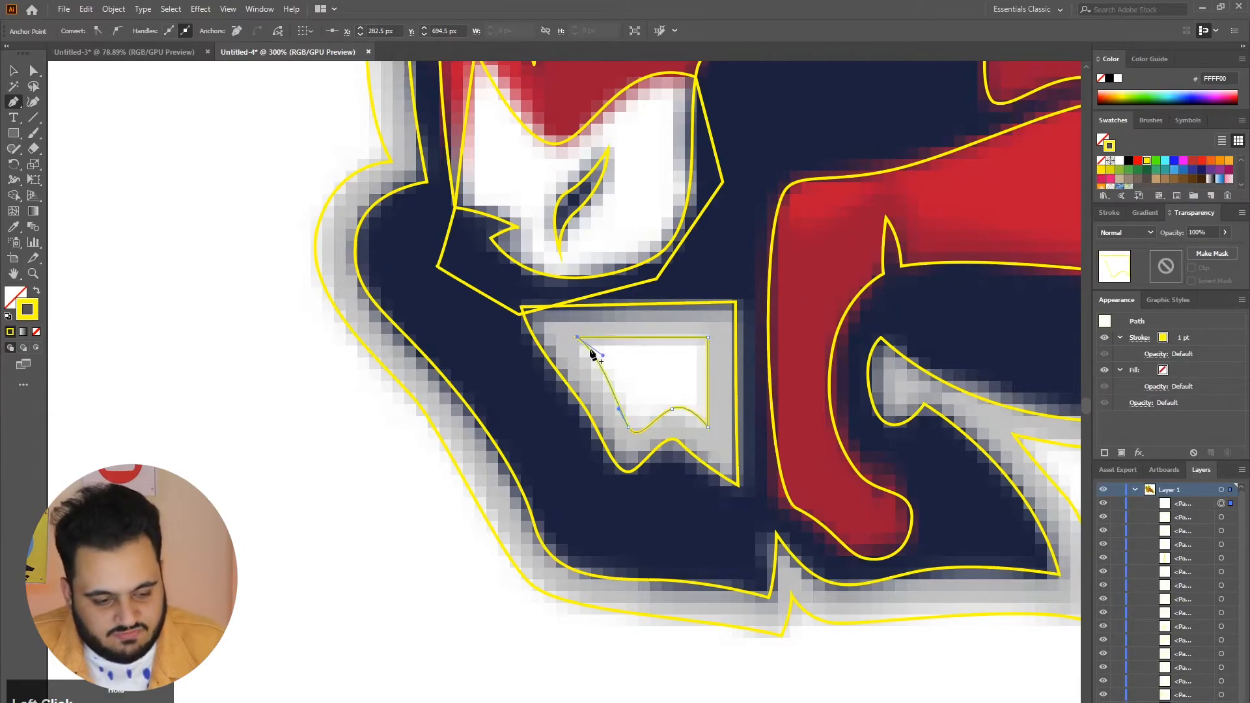
{"action": "left_click", "coordinate": [630, 369], "text": "ctrl"}
Trace the boundary between the dark and bright red on the shoulder with curves from its upper edge to the lowest fur spike's tip
{"action": "scroll", "coordinate": [593, 351], "scroll_direction": "down", "scroll_amount": 3}
{"action": "scroll", "coordinate": [834, 322], "scroll_direction": "down", "scroll_amount": 1}
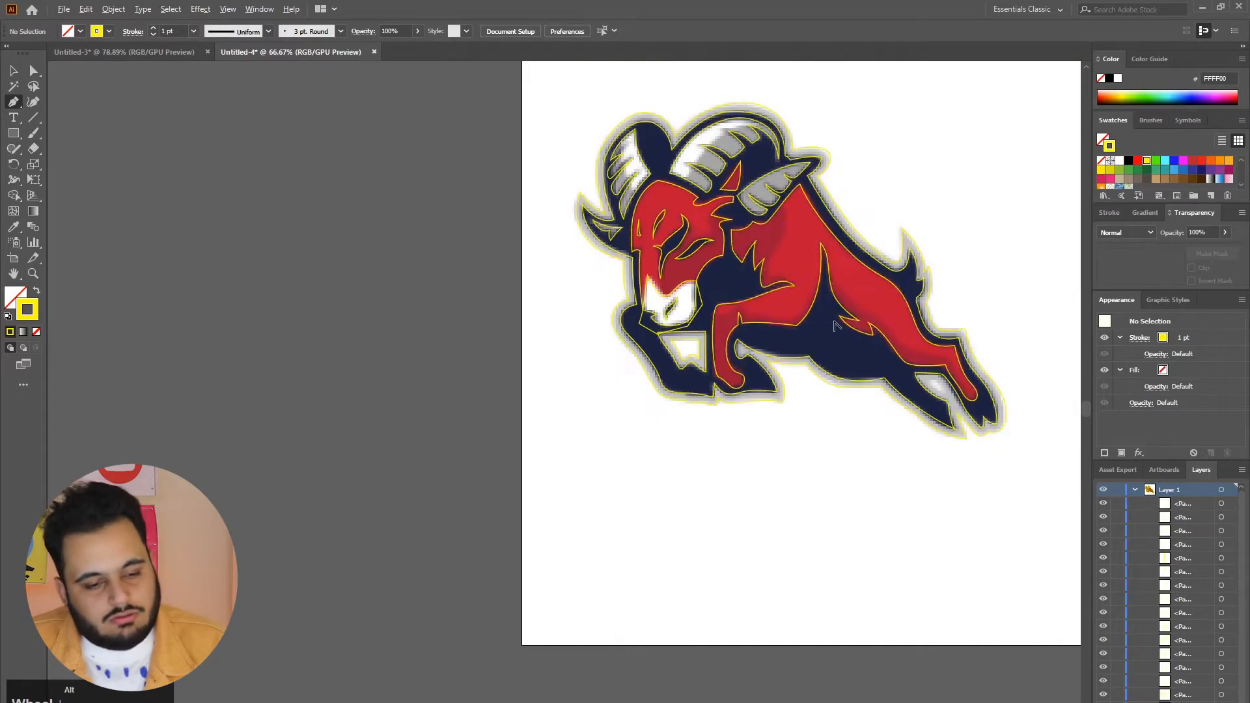
{"action": "scroll", "coordinate": [782, 170], "scroll_direction": "up", "scroll_amount": 1, "text": "alt"}
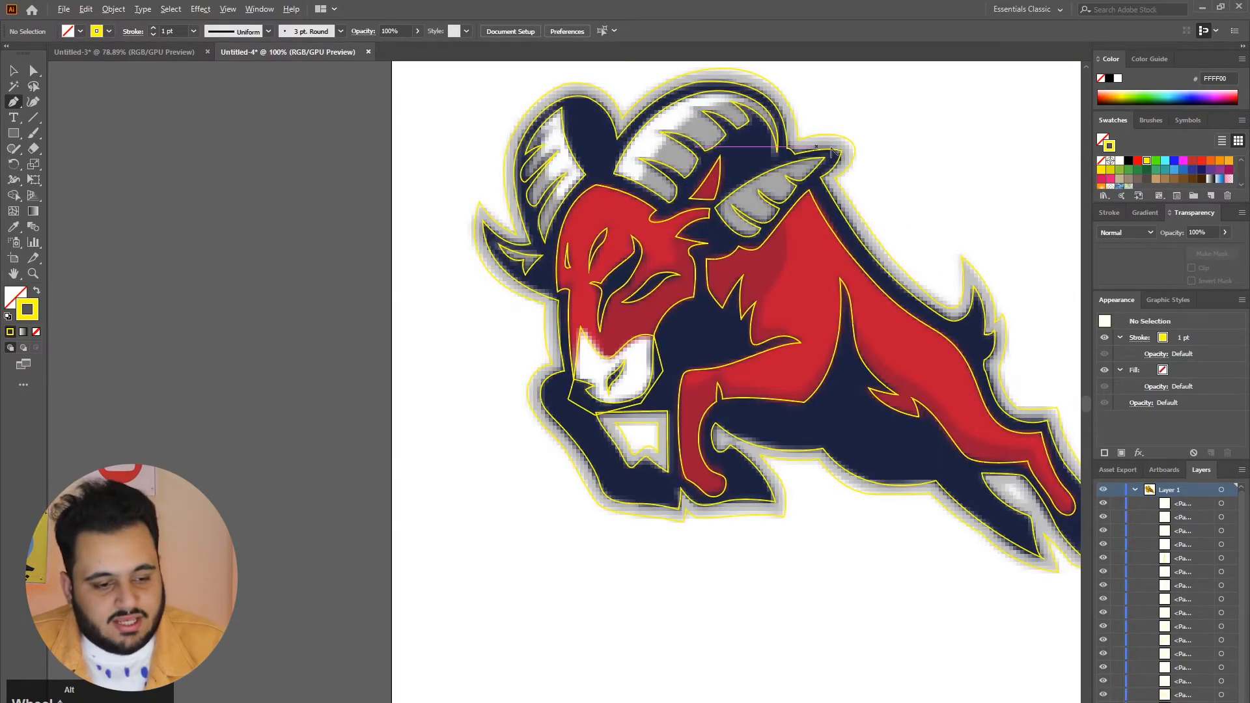
{"action": "scroll", "coordinate": [815, 254], "scroll_direction": "up", "scroll_amount": 3, "text": "alt"}
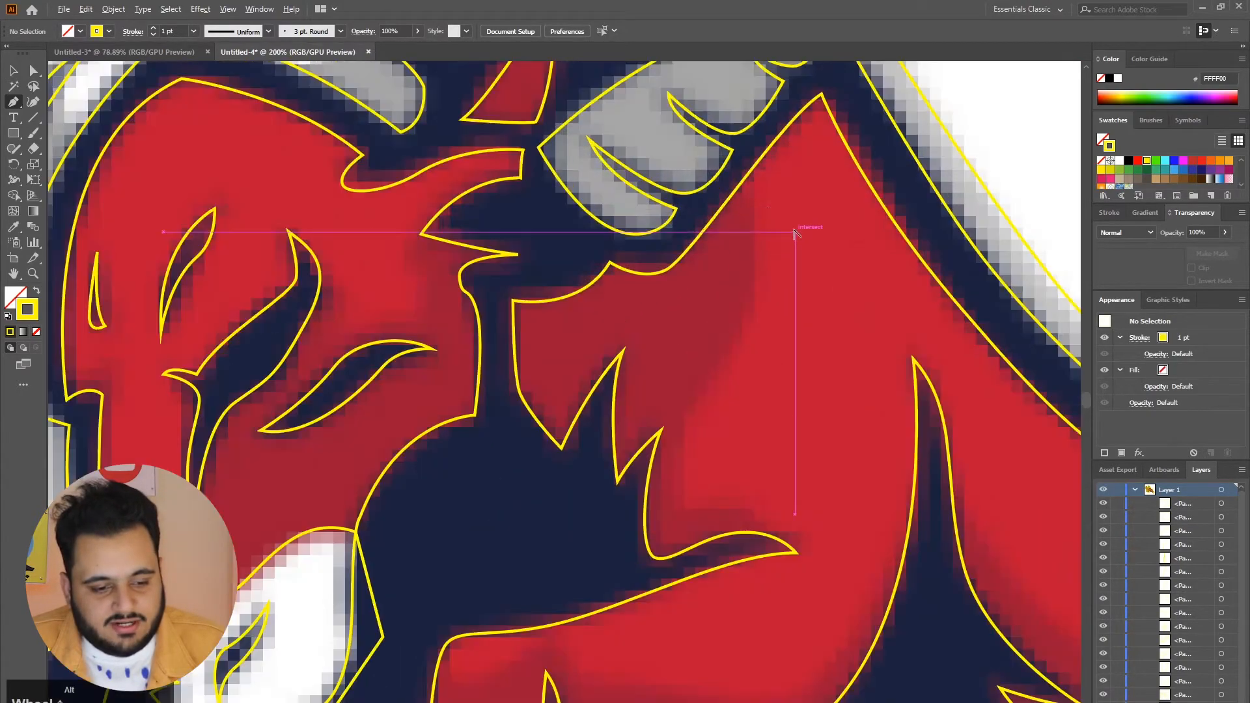
{"action": "left_click", "coordinate": [744, 180]}
{"action": "left_click_drag", "start_coordinate": [747, 282], "coordinate": [740, 338]}
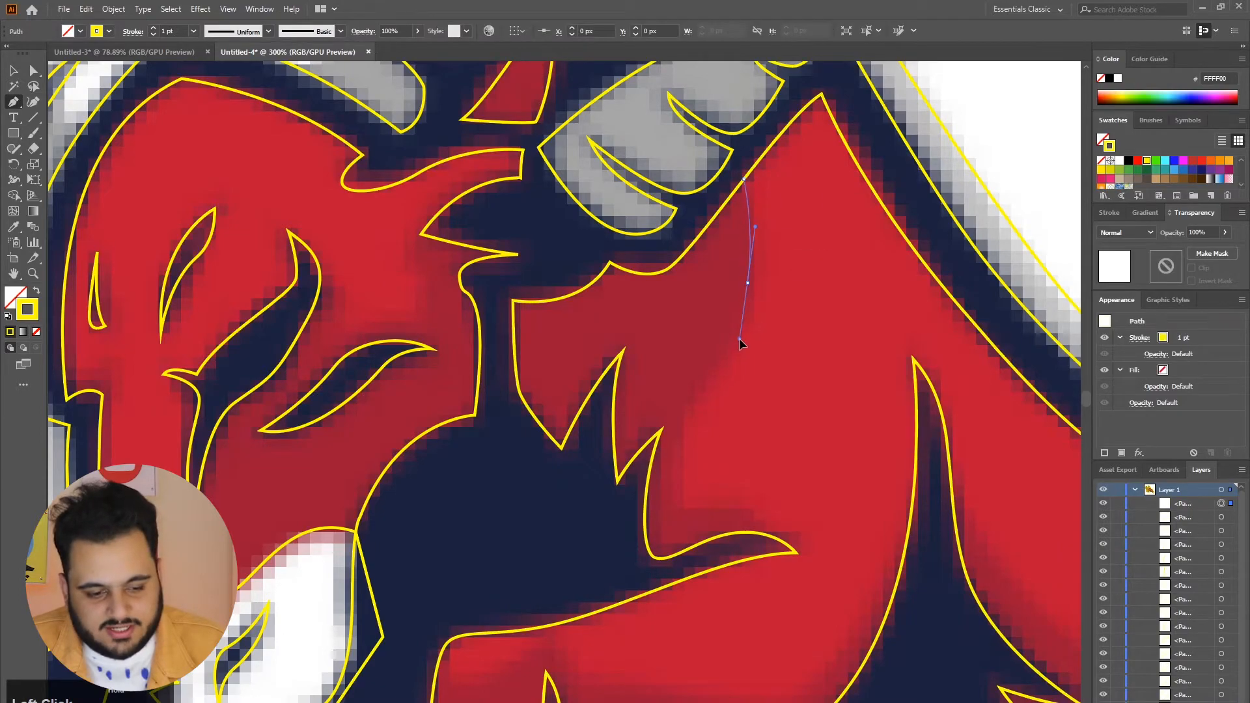
{"action": "left_click_drag", "start_coordinate": [690, 421], "coordinate": [678, 444]}
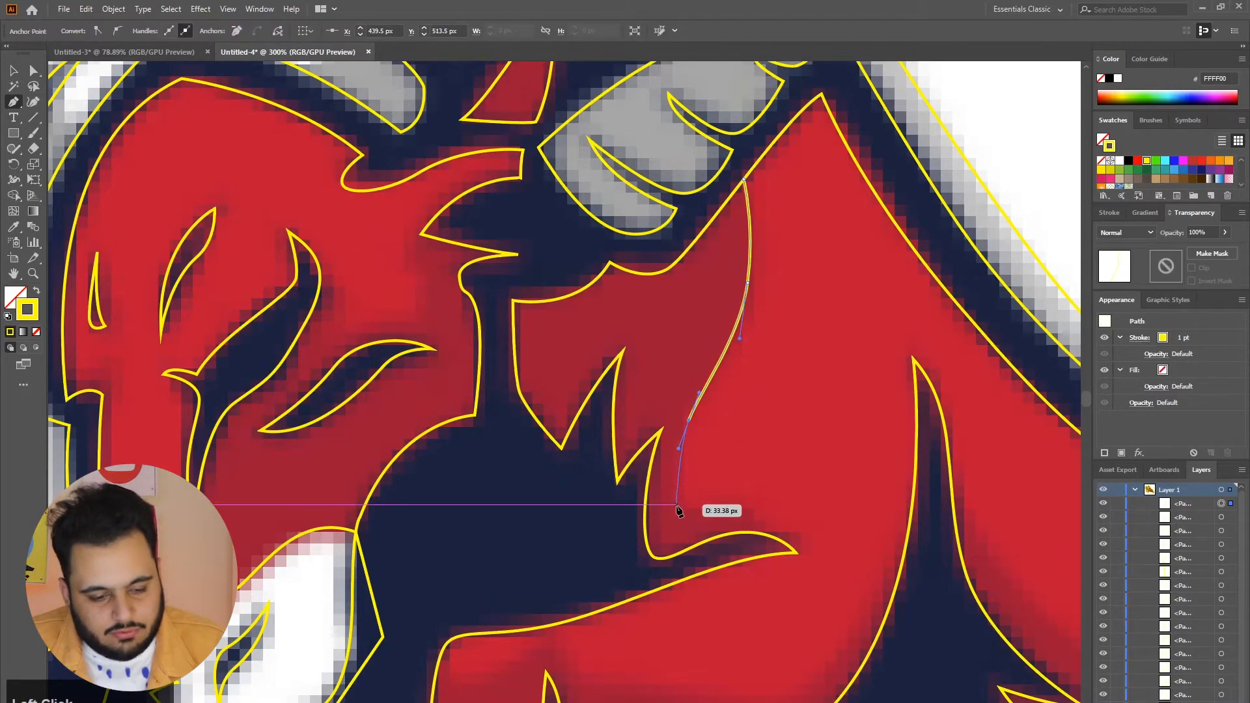
{"action": "left_click_drag", "start_coordinate": [676, 509], "coordinate": [682, 513]}
{"action": "left_click_drag", "start_coordinate": [800, 546], "coordinate": [827, 588]}
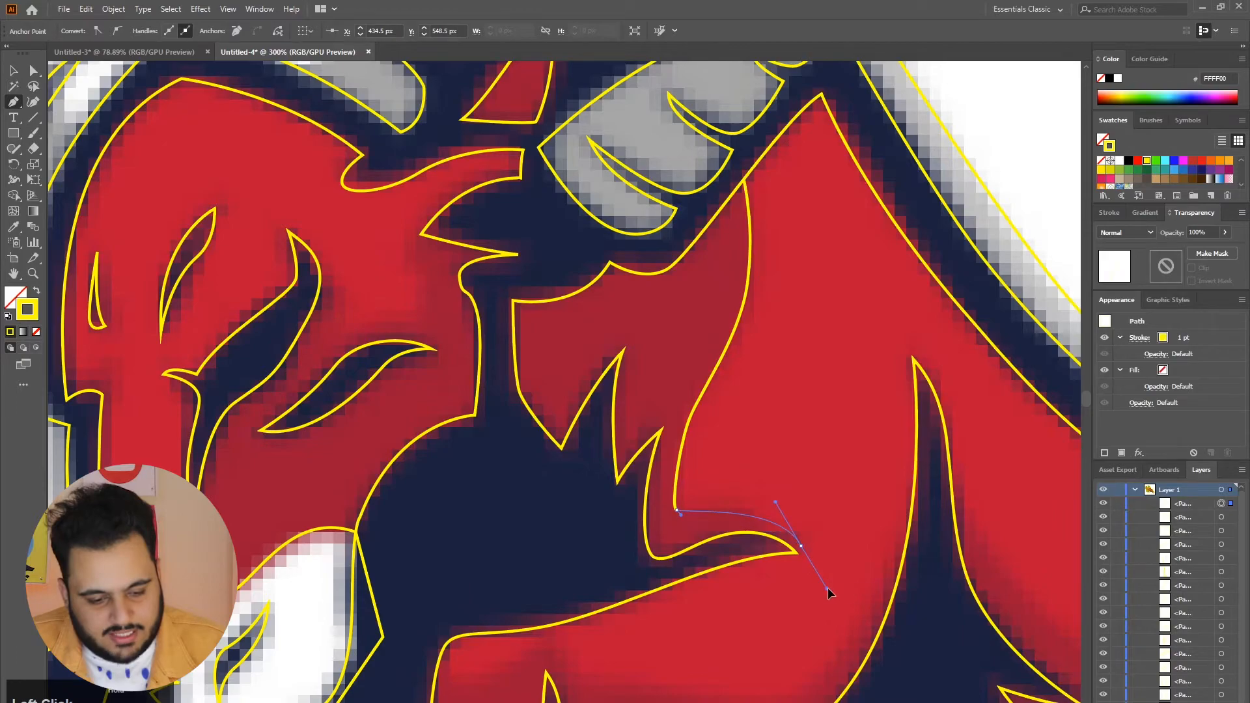
{"action": "left_click", "coordinate": [801, 546]}
{"action": "mouse_move", "coordinate": [801, 545]}
{"action": "left_mouse_down"}
{"action": "mouse_move", "coordinate": [808, 557]}
{"action": "mouse_move", "coordinate": [796, 552]}
{"action": "left_mouse_up"}
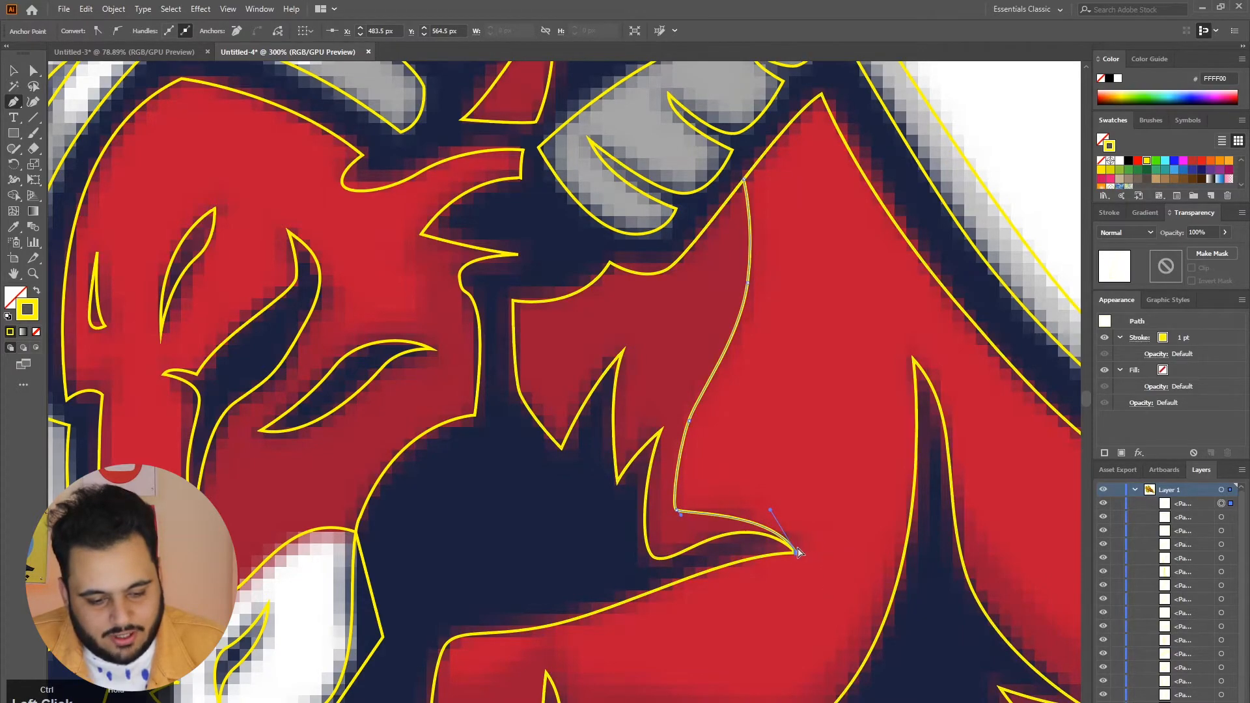
{"action": "left_click_drag", "start_coordinate": [771, 510], "coordinate": [774, 491]}
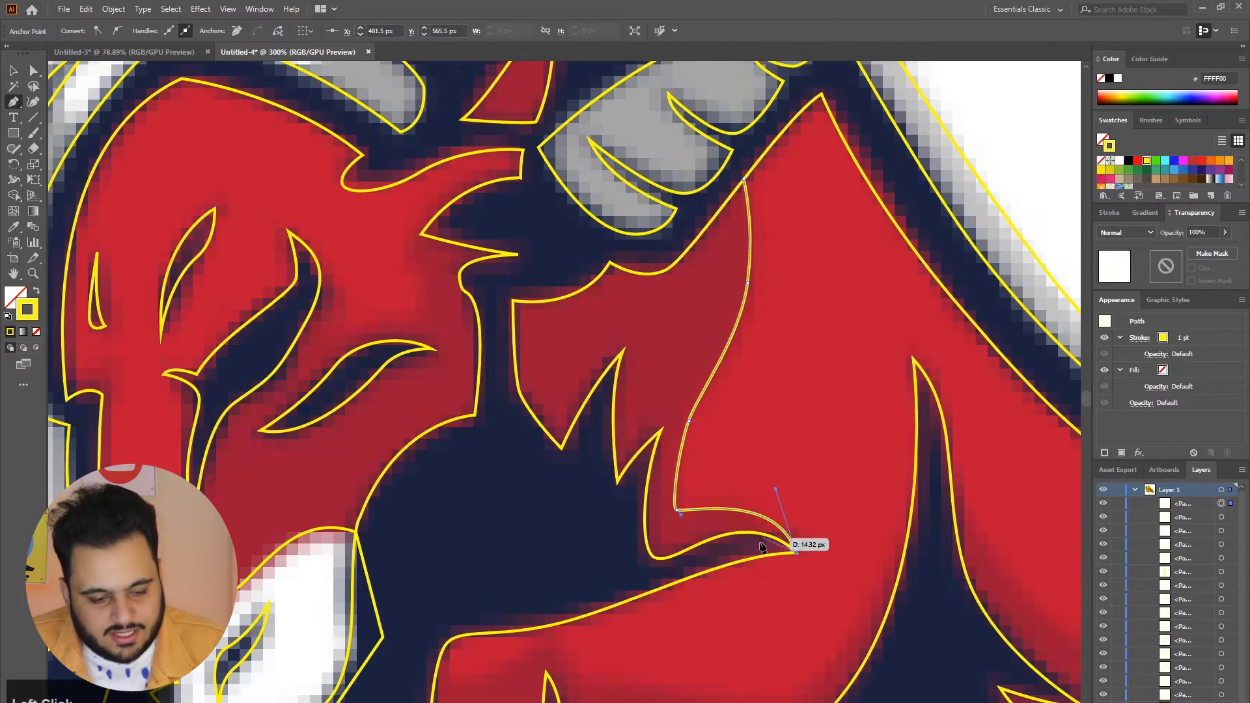
Run the shoulder shading path loosely outside the neck fur with straight segments and close it at the shoulder's upper edge
{"action": "left_click", "coordinate": [747, 548]}
{"action": "left_click", "coordinate": [651, 577]}
{"action": "left_click", "coordinate": [589, 547]}
{"action": "left_click", "coordinate": [498, 480]}
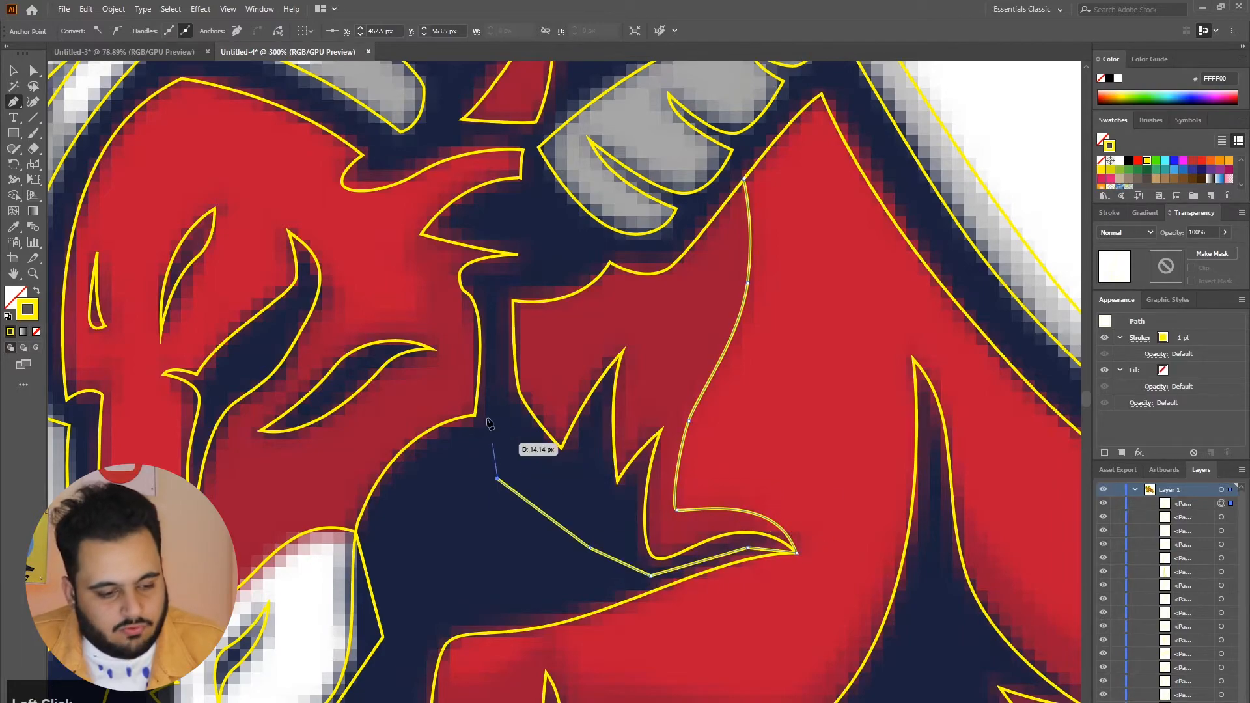
{"action": "left_click", "coordinate": [497, 356]}
{"action": "left_click", "coordinate": [508, 269]}
{"action": "left_click", "coordinate": [583, 244]}
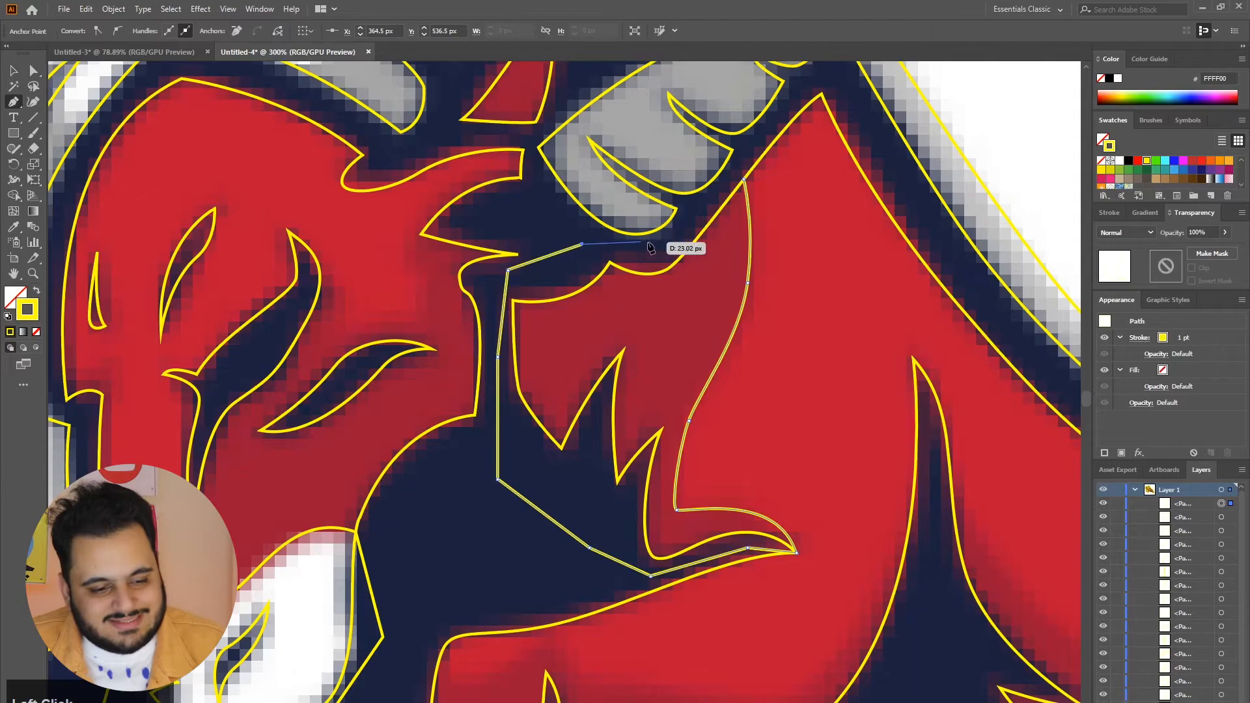
{"action": "left_click", "coordinate": [650, 242]}
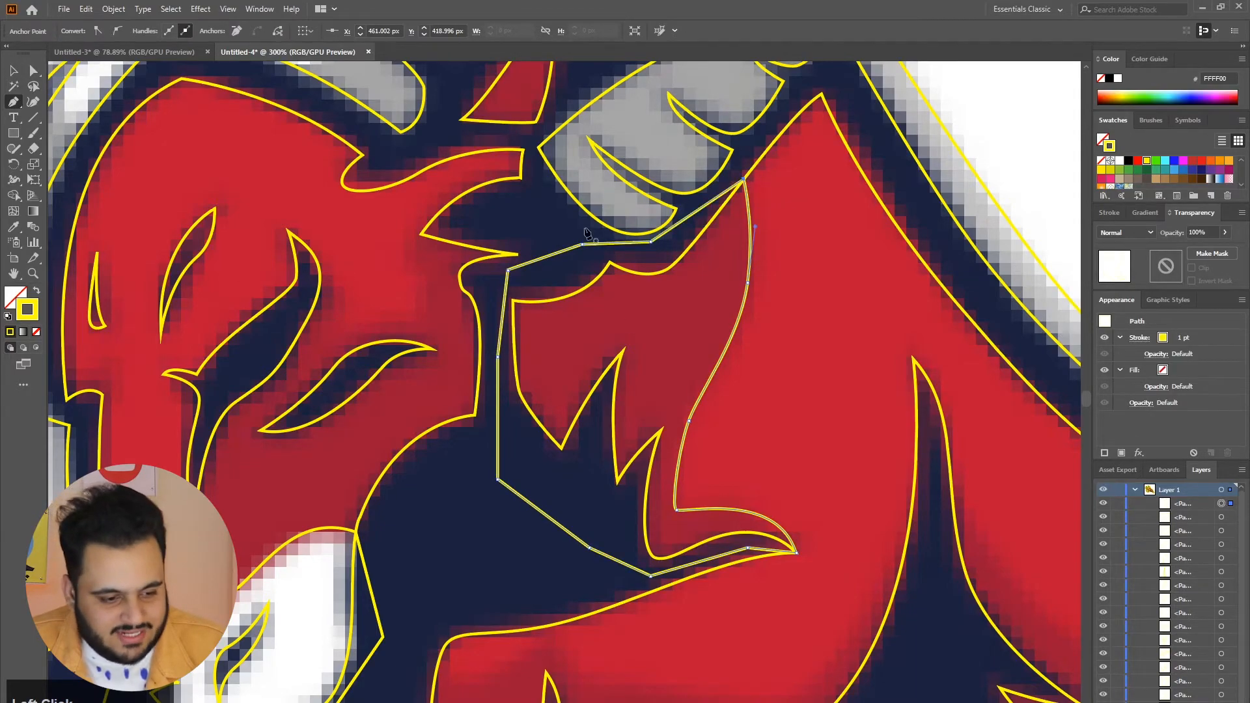
Trace the dark red shading boundary with curves from the front knee across the upper leg and up to the navy flank gap
{"action": "scroll", "coordinate": [619, 365], "scroll_direction": "down", "scroll_amount": 5}
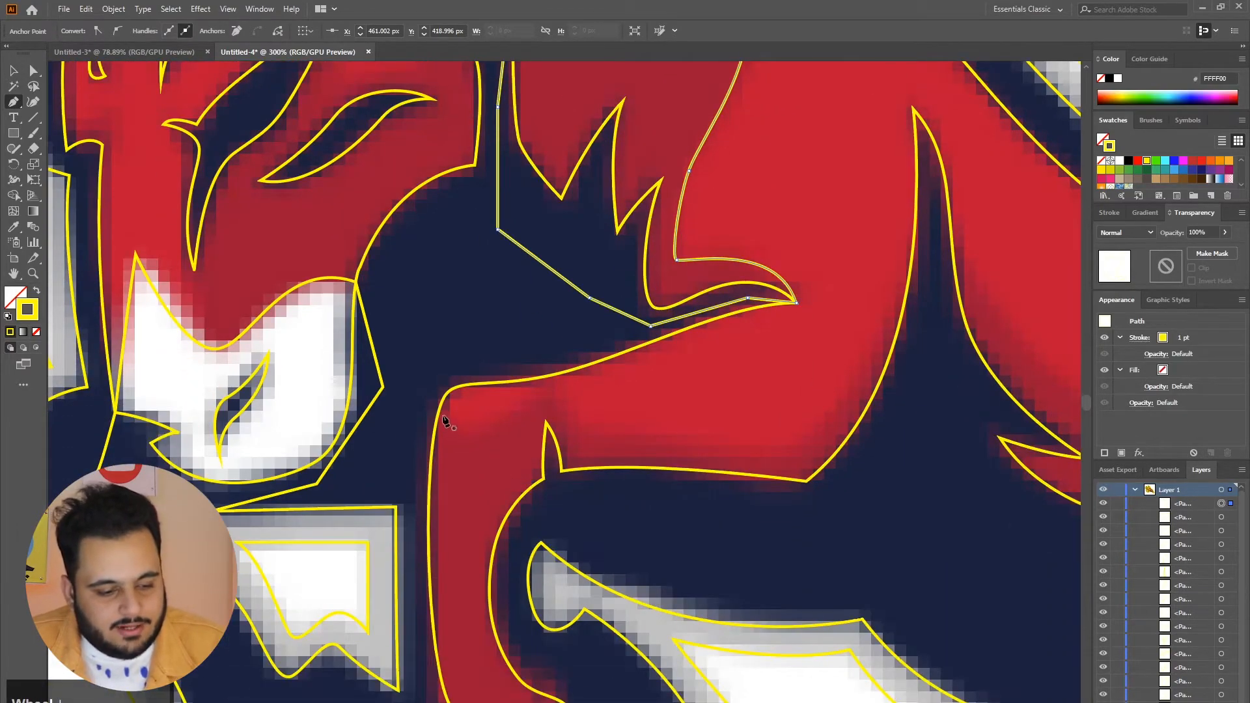
{"action": "left_click", "coordinate": [423, 417]}
{"action": "left_click_drag", "start_coordinate": [493, 417], "coordinate": [549, 389]}
{"action": "left_click_drag", "start_coordinate": [588, 431], "coordinate": [623, 442]}
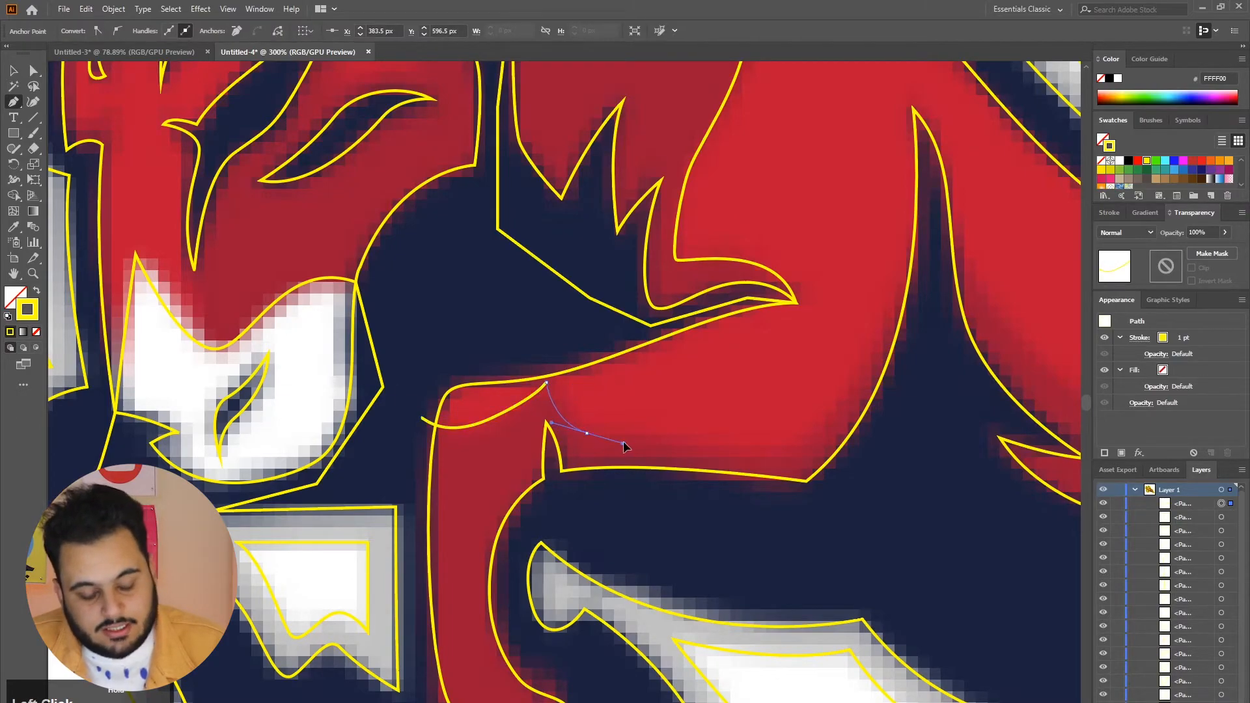
{"action": "left_click_drag", "start_coordinate": [786, 449], "coordinate": [800, 448]}
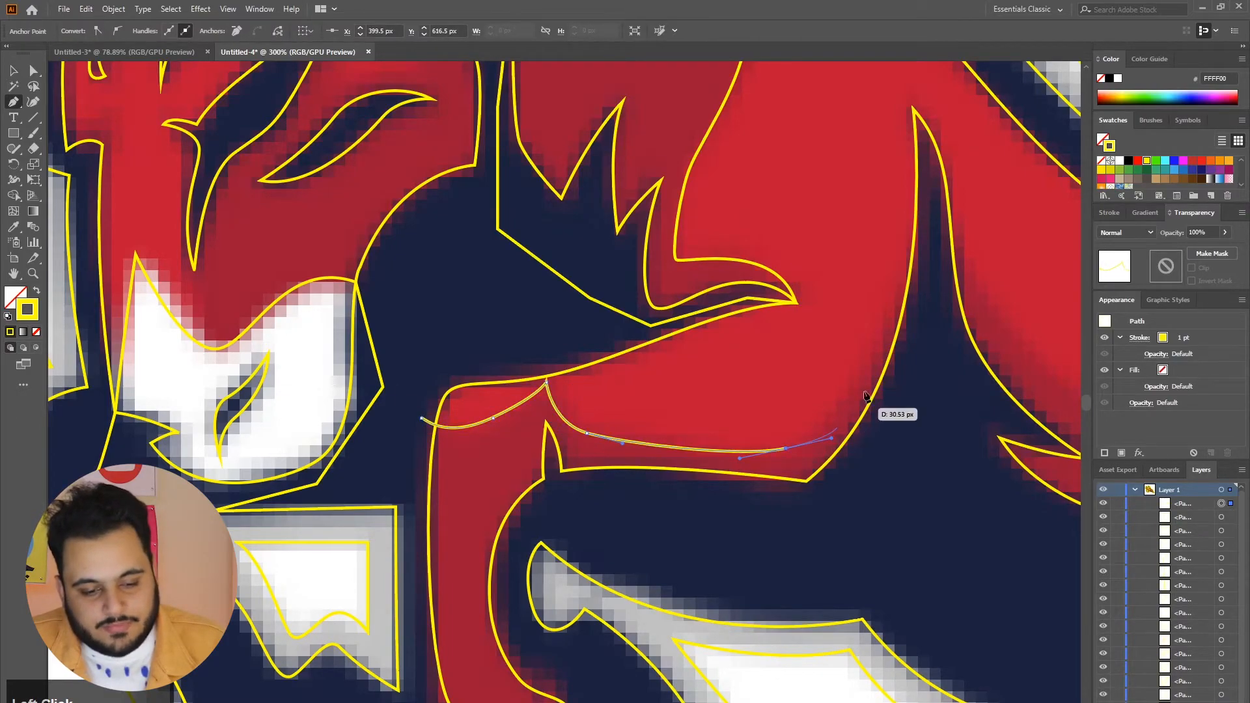
{"action": "left_click", "coordinate": [926, 237]}
Continue the front leg shading path with straight segments through the navy below the upper leg to the lower leg's inner side
{"action": "left_click_drag", "start_coordinate": [922, 367], "coordinate": [855, 506]}
{"action": "left_click", "coordinate": [849, 506]}
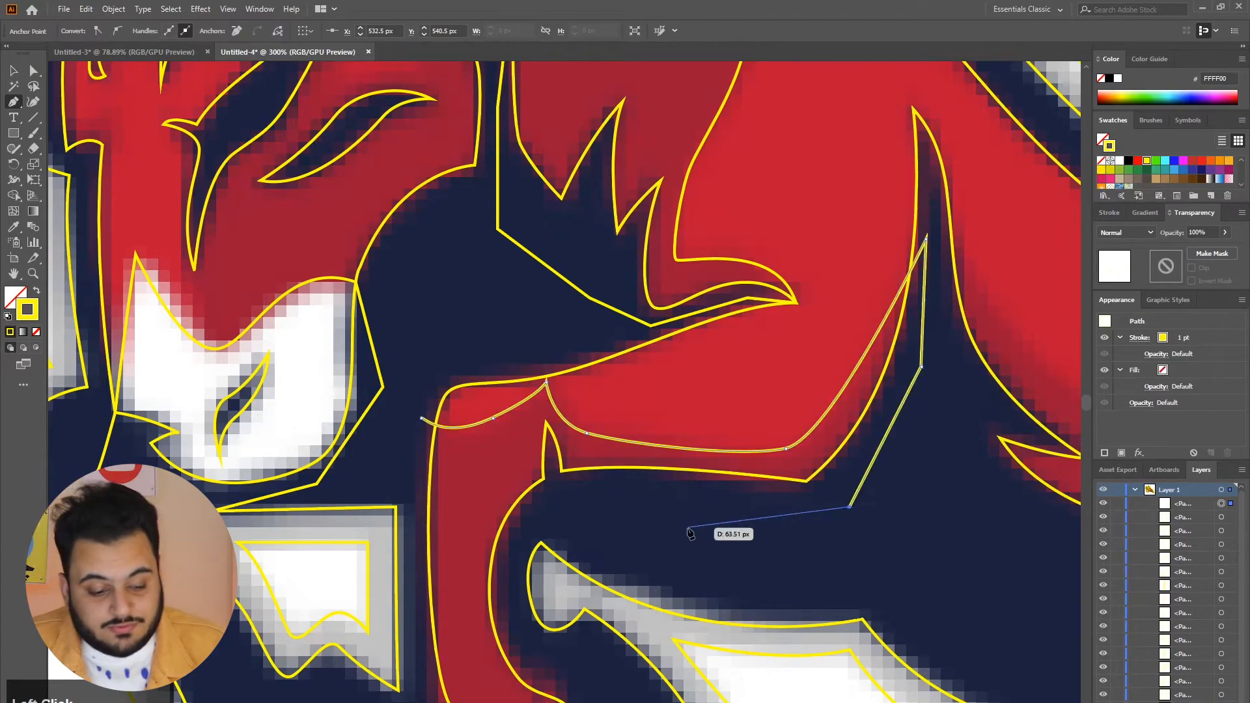
{"action": "left_click", "coordinate": [673, 519]}
{"action": "left_click", "coordinate": [546, 507]}
{"action": "left_click", "coordinate": [519, 538]}
{"action": "left_click", "coordinate": [500, 597]}
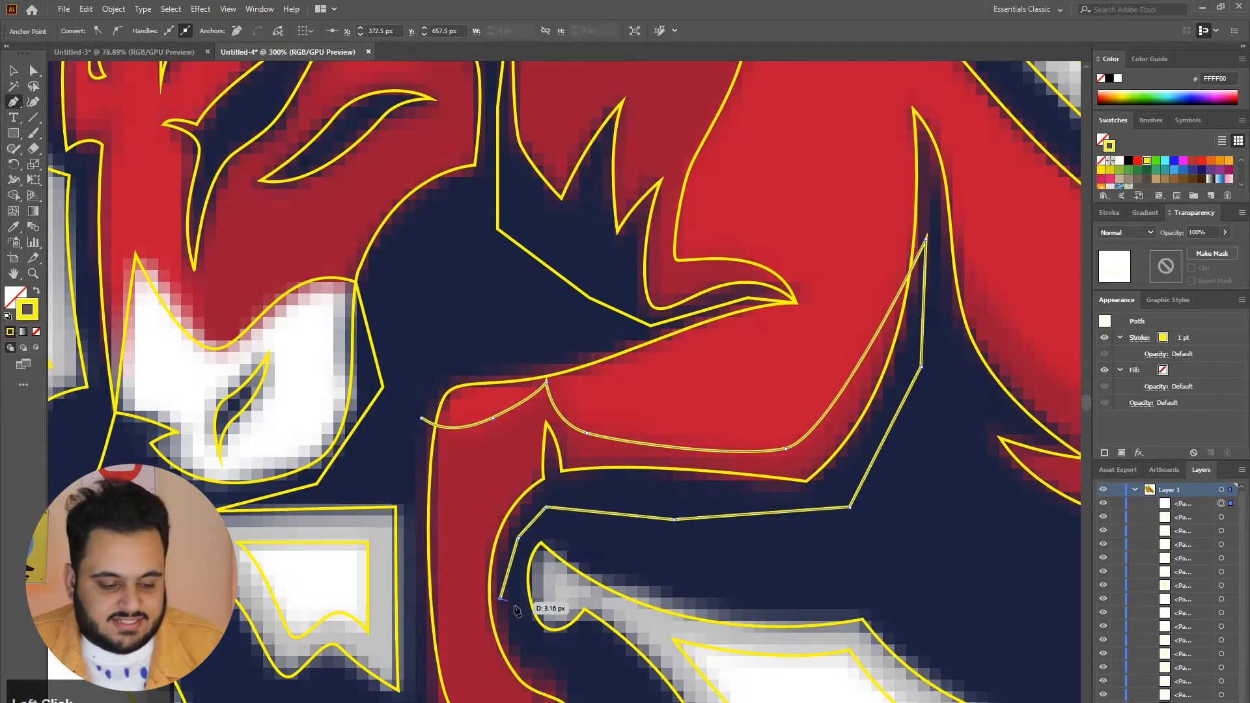
Run straight segments loosely around the front leg's lower end and up its outer side, closing the shading path at the knee
{"action": "scroll", "coordinate": [547, 589], "scroll_direction": "down", "scroll_amount": 3}
{"action": "left_click", "coordinate": [570, 587]}
{"action": "left_click", "coordinate": [591, 655]}
{"action": "left_click", "coordinate": [544, 680]}
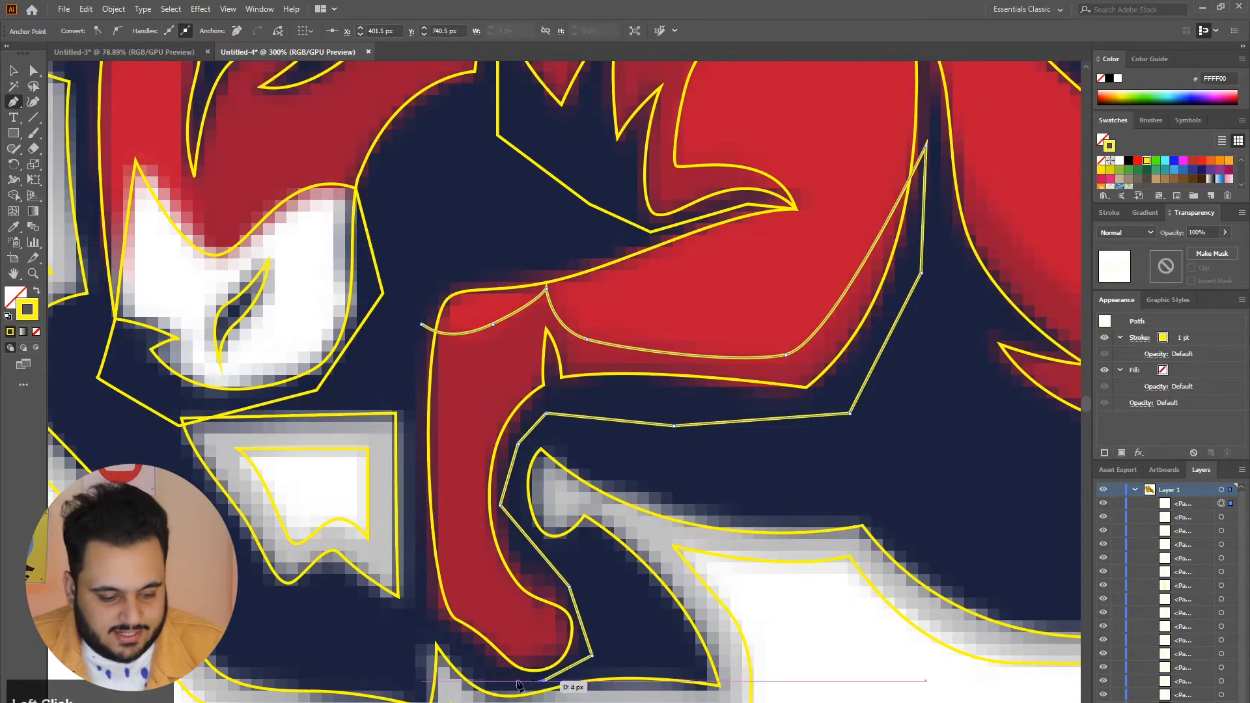
{"action": "left_click", "coordinate": [464, 654]}
{"action": "left_click", "coordinate": [421, 592]}
{"action": "left_click", "coordinate": [415, 395]}
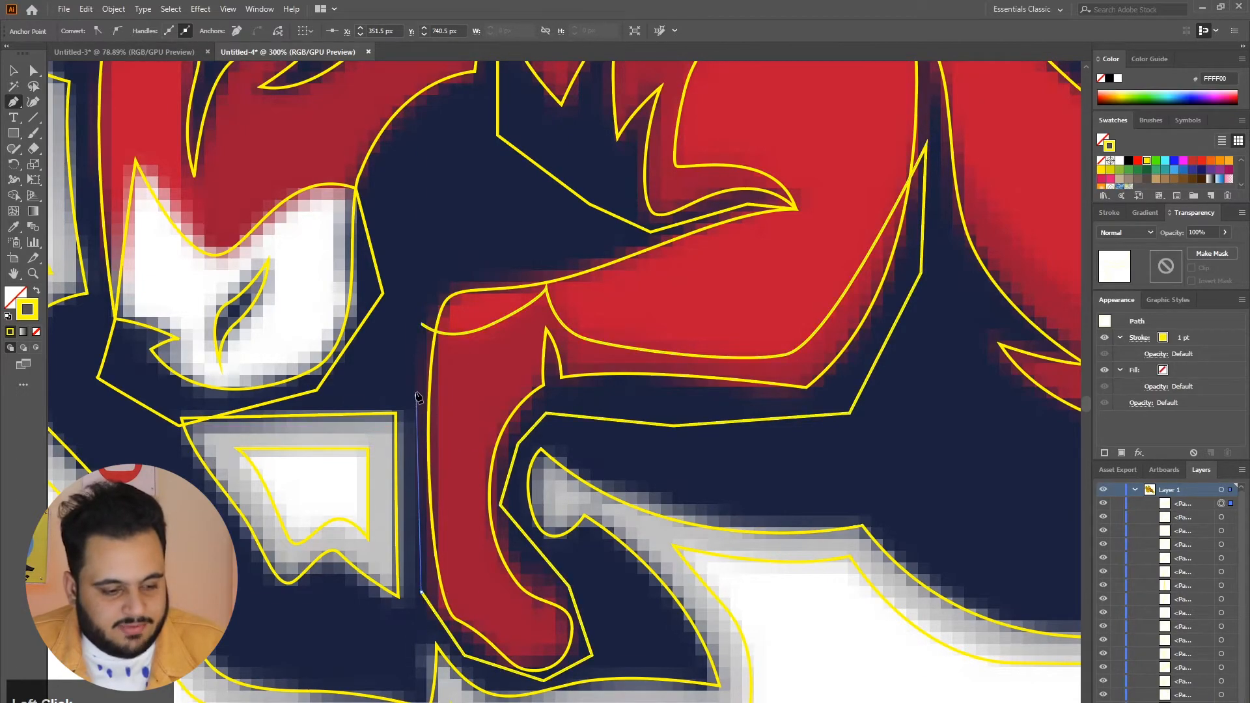
{"action": "left_click", "coordinate": [422, 324]}
Trace the dark red shading boundary on the hind leg with curves from the flank gap to just past the red area's lower tip
{"action": "scroll", "coordinate": [433, 371], "scroll_direction": "down", "scroll_amount": 3}
{"action": "scroll", "coordinate": [687, 329], "scroll_direction": "up", "scroll_amount": 2}
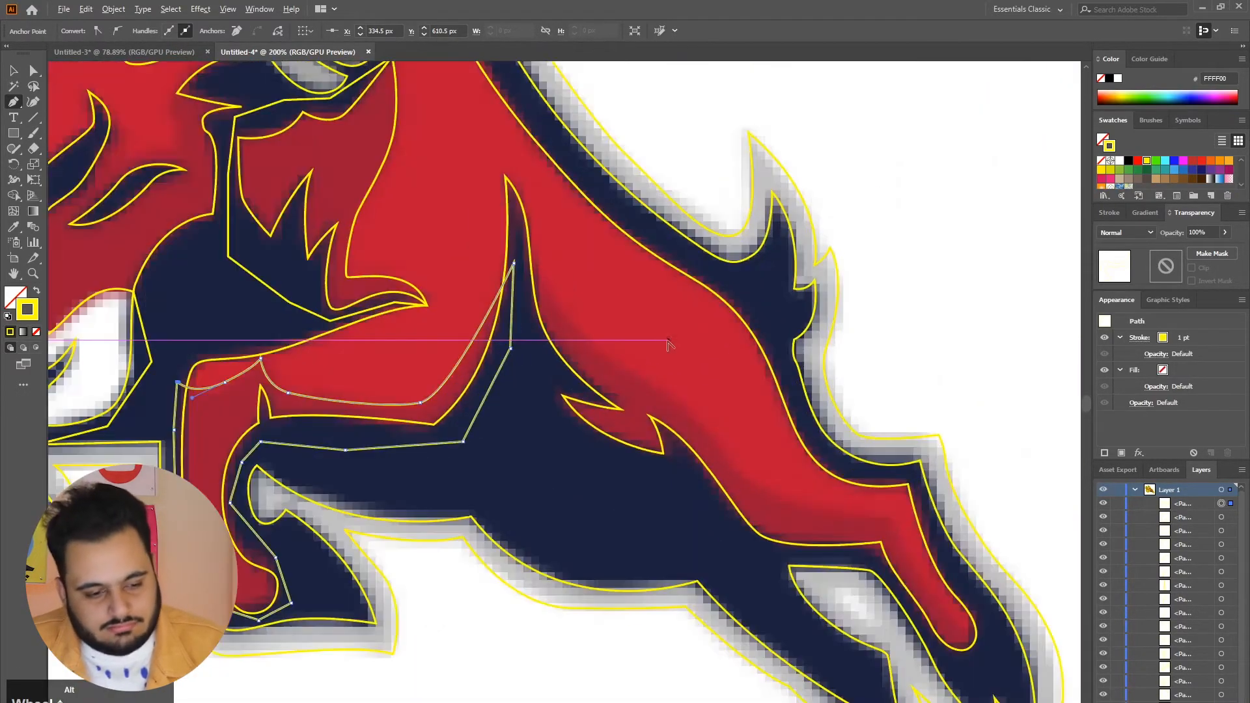
{"action": "left_click", "coordinate": [529, 255], "text": "ctrl"}
{"action": "left_click", "coordinate": [562, 337]}
{"action": "left_click", "coordinate": [595, 355]}
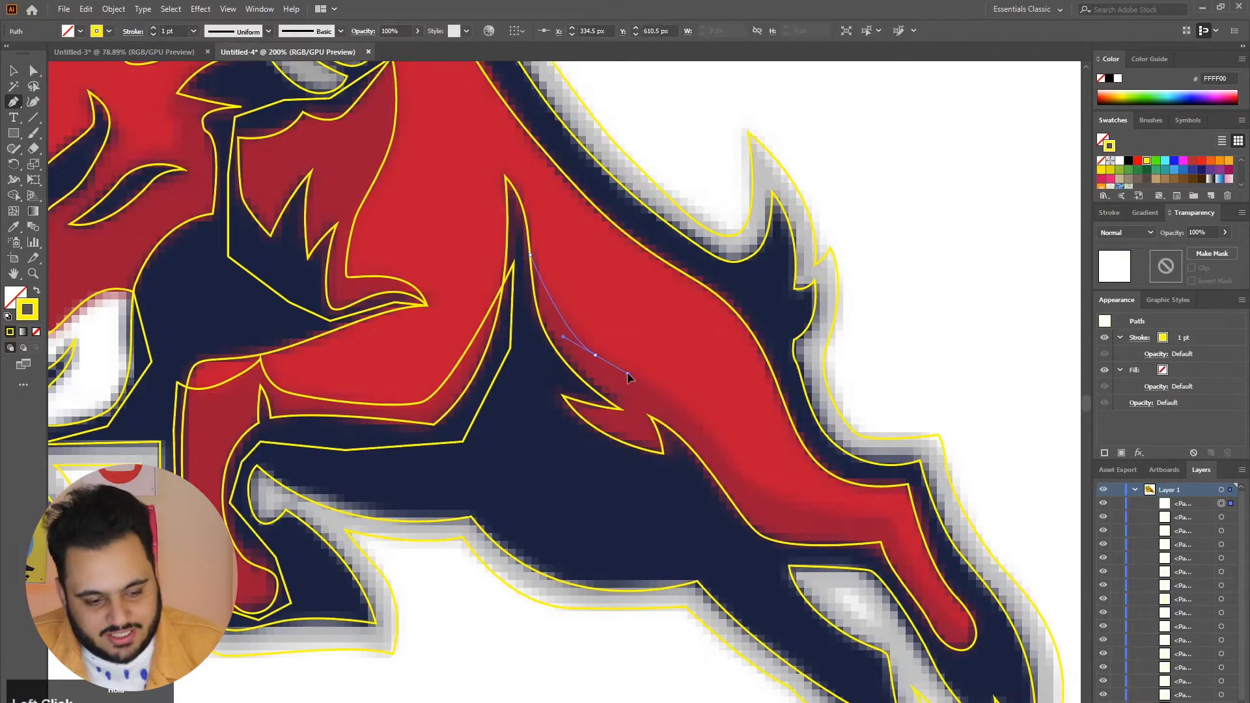
{"action": "left_click_drag", "start_coordinate": [718, 442], "coordinate": [750, 485]}
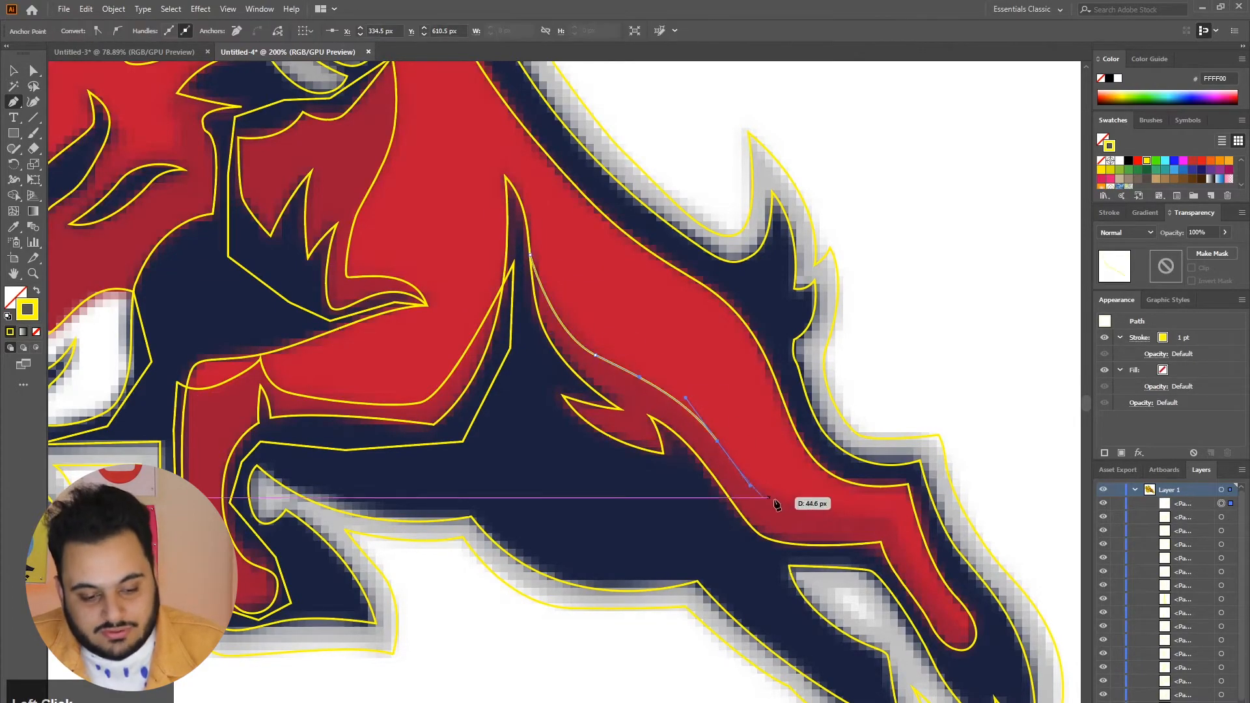
{"action": "mouse_move", "coordinate": [831, 509]}
{"action": "left_mouse_down"}
{"action": "mouse_move", "coordinate": [882, 508]}
{"action": "mouse_move", "coordinate": [848, 517]}
{"action": "left_mouse_up"}
{"action": "left_click", "coordinate": [892, 521]}
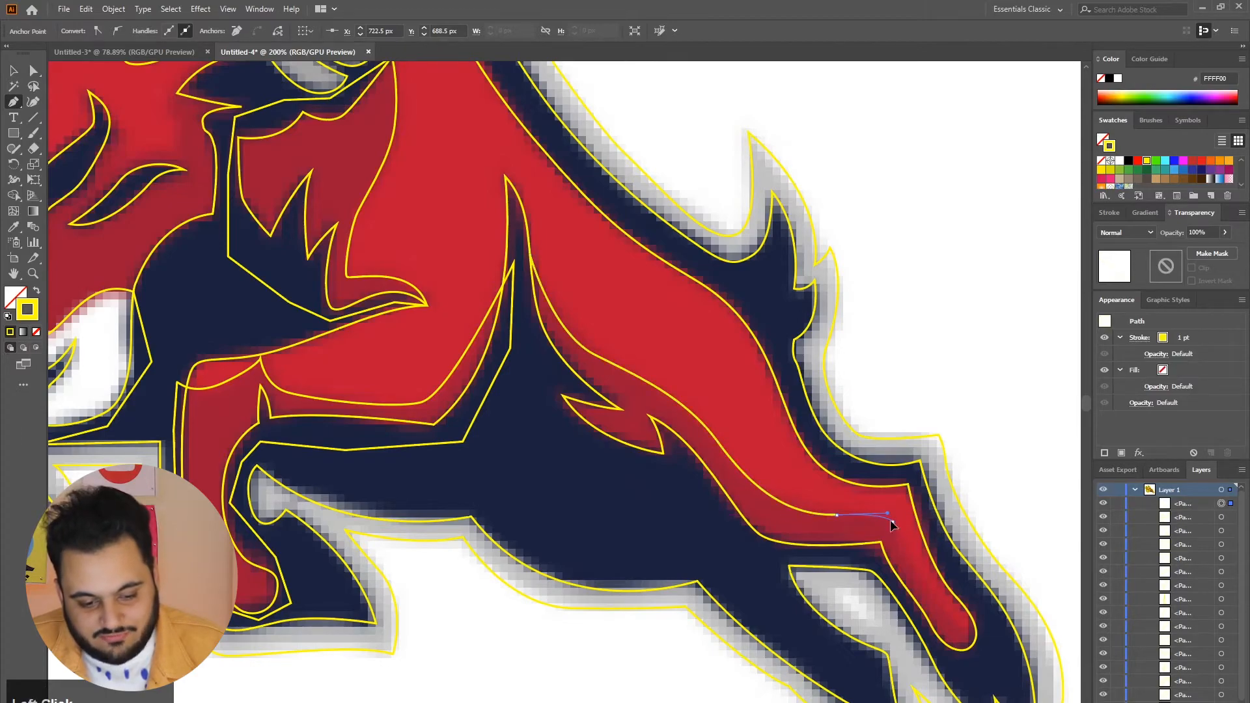
{"action": "left_click_drag", "start_coordinate": [929, 599], "coordinate": [945, 618]}
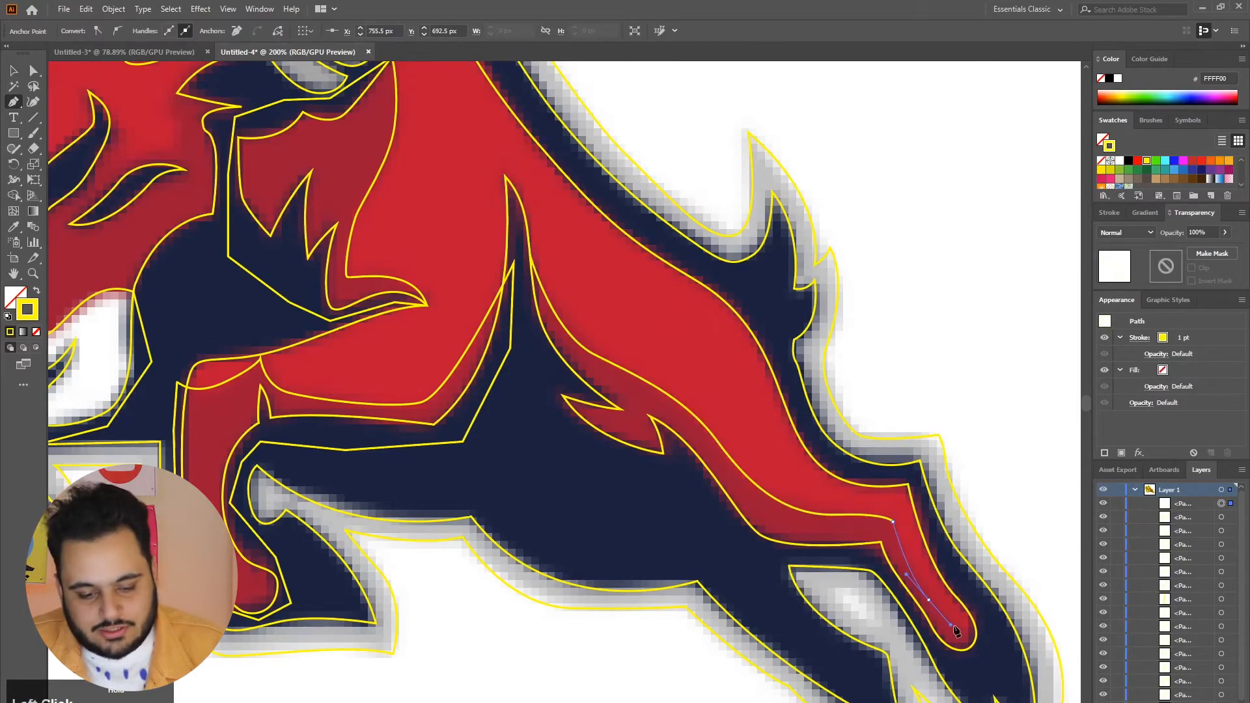
{"action": "left_click", "coordinate": [970, 659]}
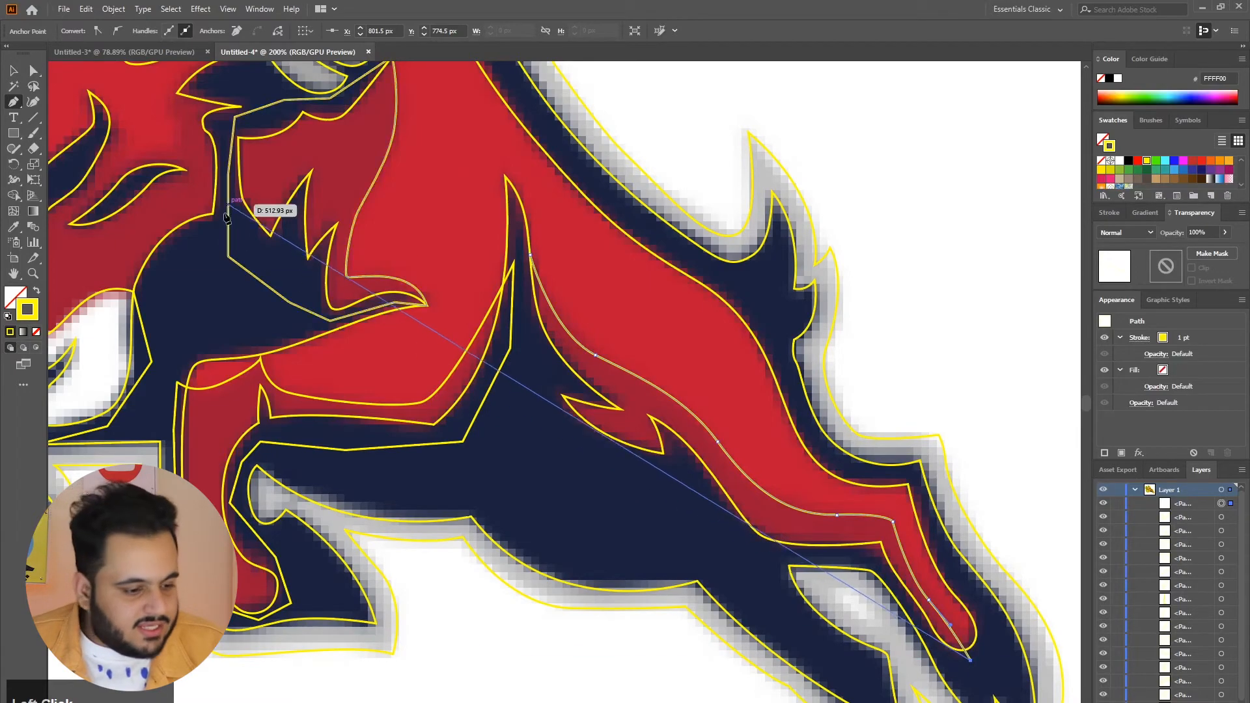
Continue the hind leg shading path back through the navy with straight segments along the lower leg's underside to below the thigh
{"action": "scroll", "coordinate": [905, 604], "scroll_direction": "up", "scroll_amount": 2, "text": "alt"}
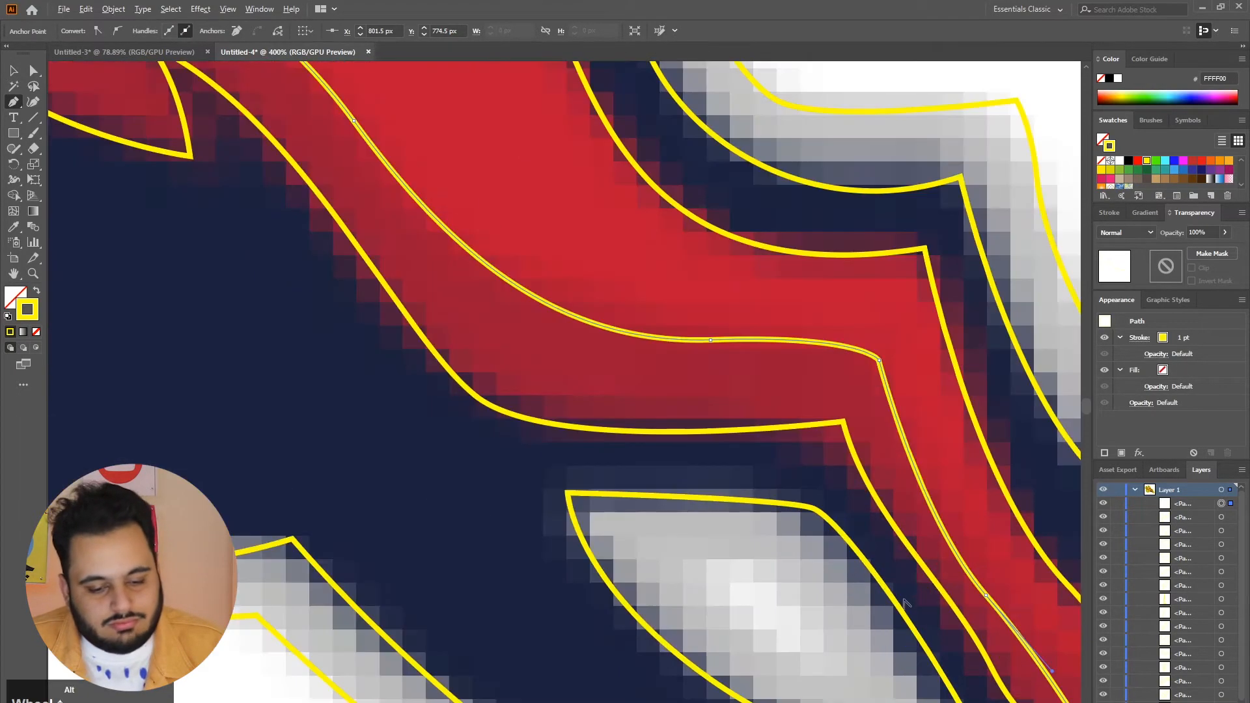
{"action": "scroll", "coordinate": [915, 612], "scroll_direction": "down", "scroll_amount": 2}
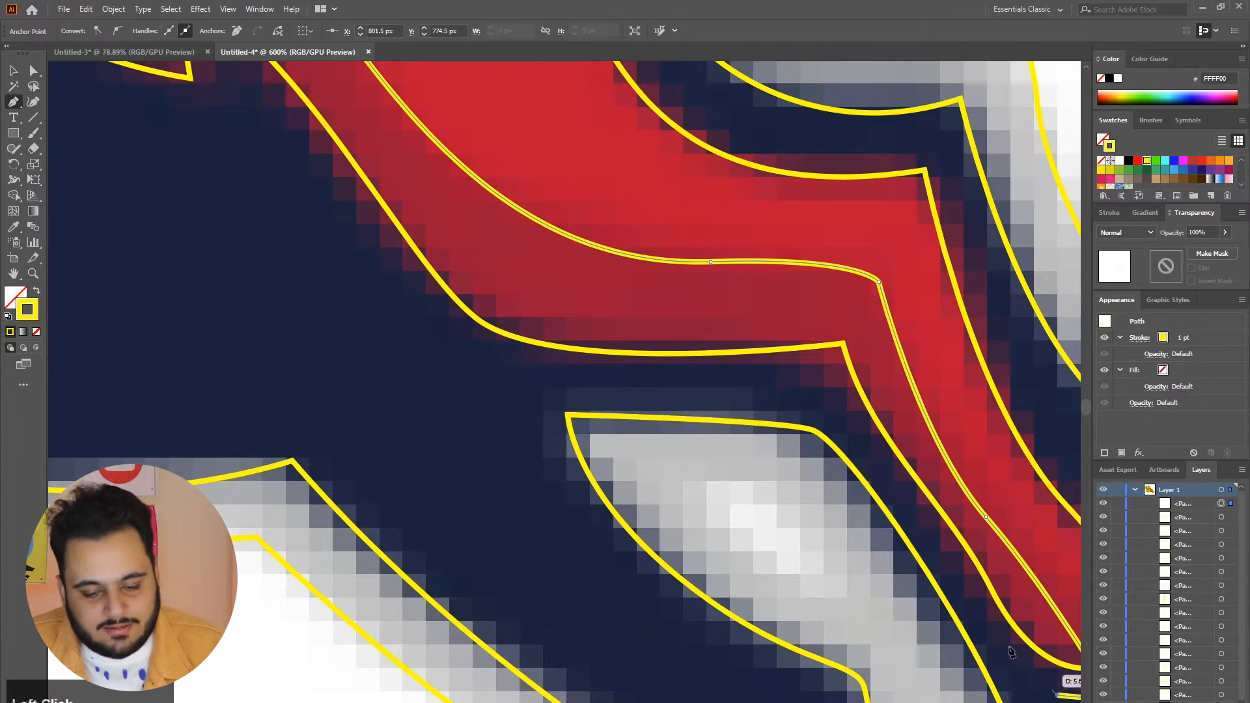
{"action": "left_click", "coordinate": [910, 527]}
{"action": "left_click", "coordinate": [823, 384]}
{"action": "left_click", "coordinate": [670, 378]}
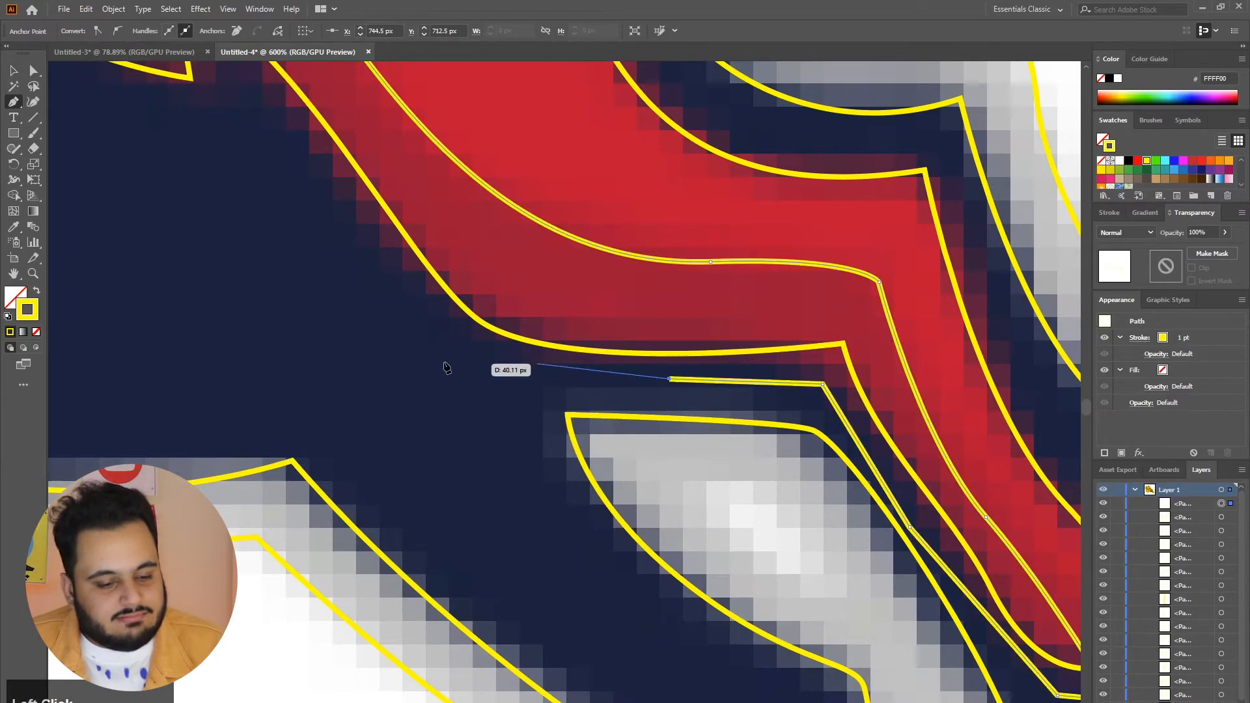
{"action": "scroll", "coordinate": [430, 362], "scroll_direction": "up", "scroll_amount": 1, "text": "alt"}
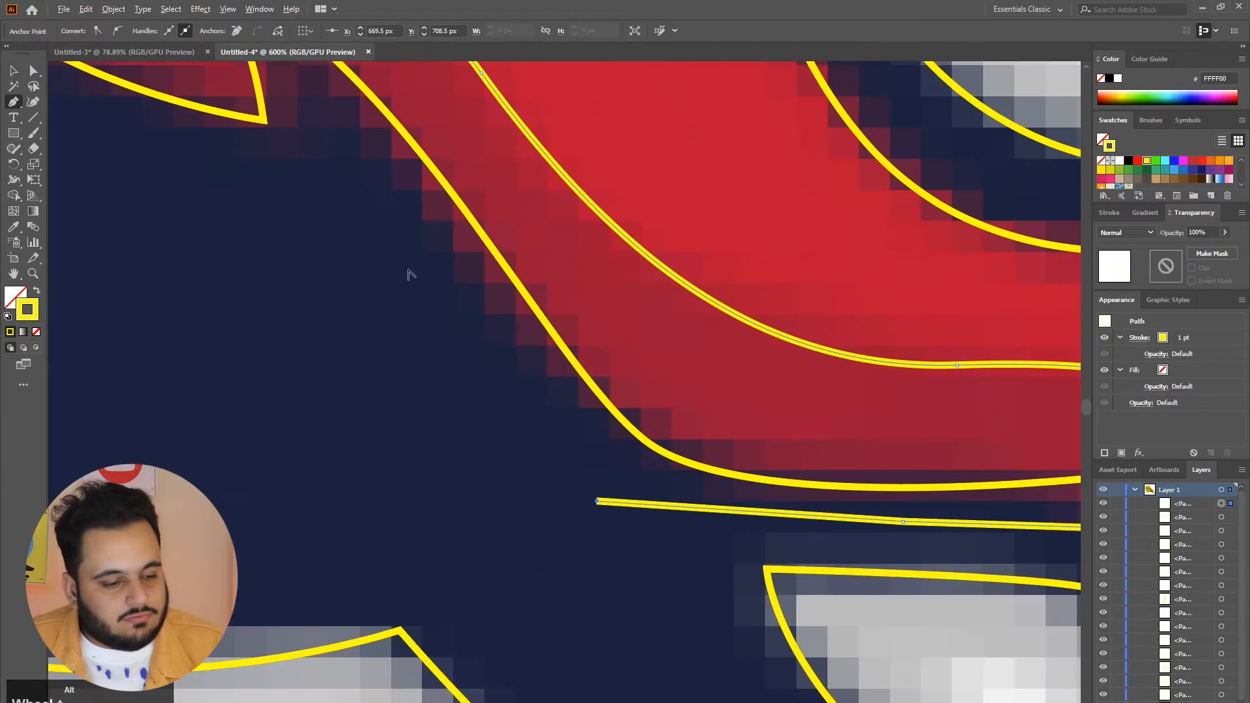
{"action": "left_click", "coordinate": [365, 243]}
{"action": "key", "text": "ctrl+z"}
{"action": "left_click", "coordinate": [597, 501]}
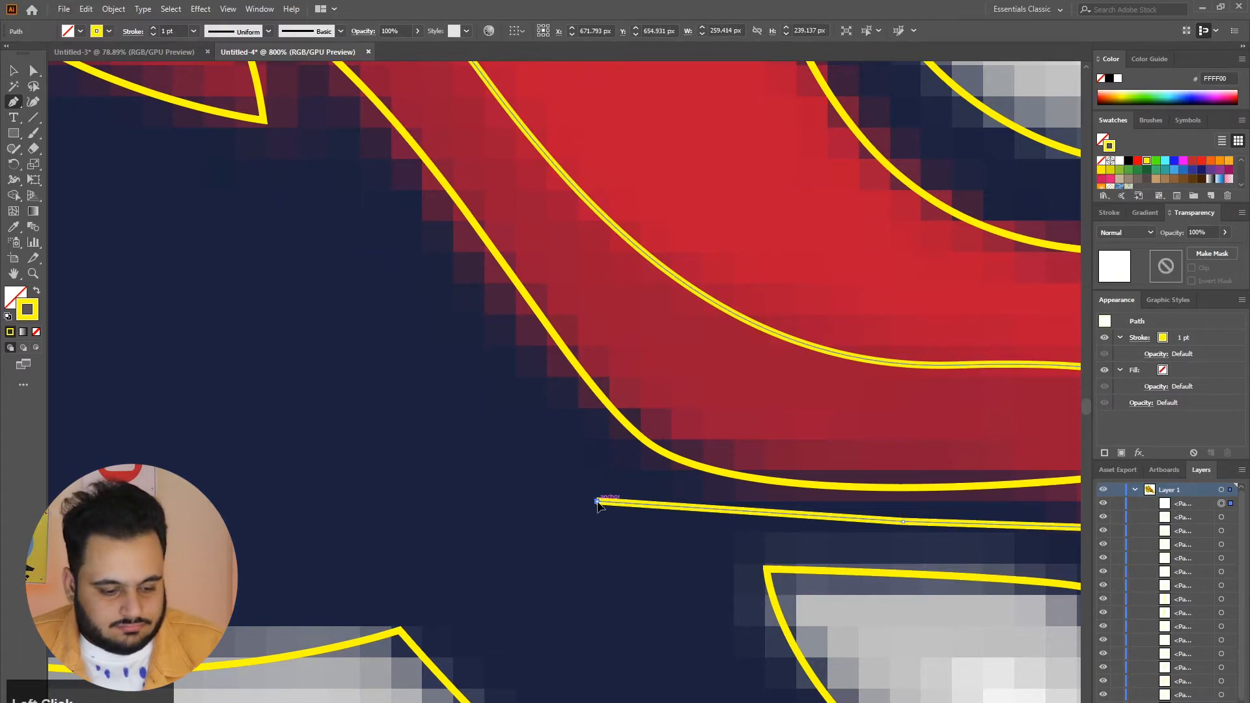
Run the hind leg shading path loosely below the thigh spikes, close it at the flank gap and deselect it
{"action": "scroll", "coordinate": [597, 502], "scroll_direction": "down", "scroll_amount": 2, "text": "alt"}
{"action": "left_click", "coordinate": [401, 426]}
{"action": "left_click", "coordinate": [214, 305]}
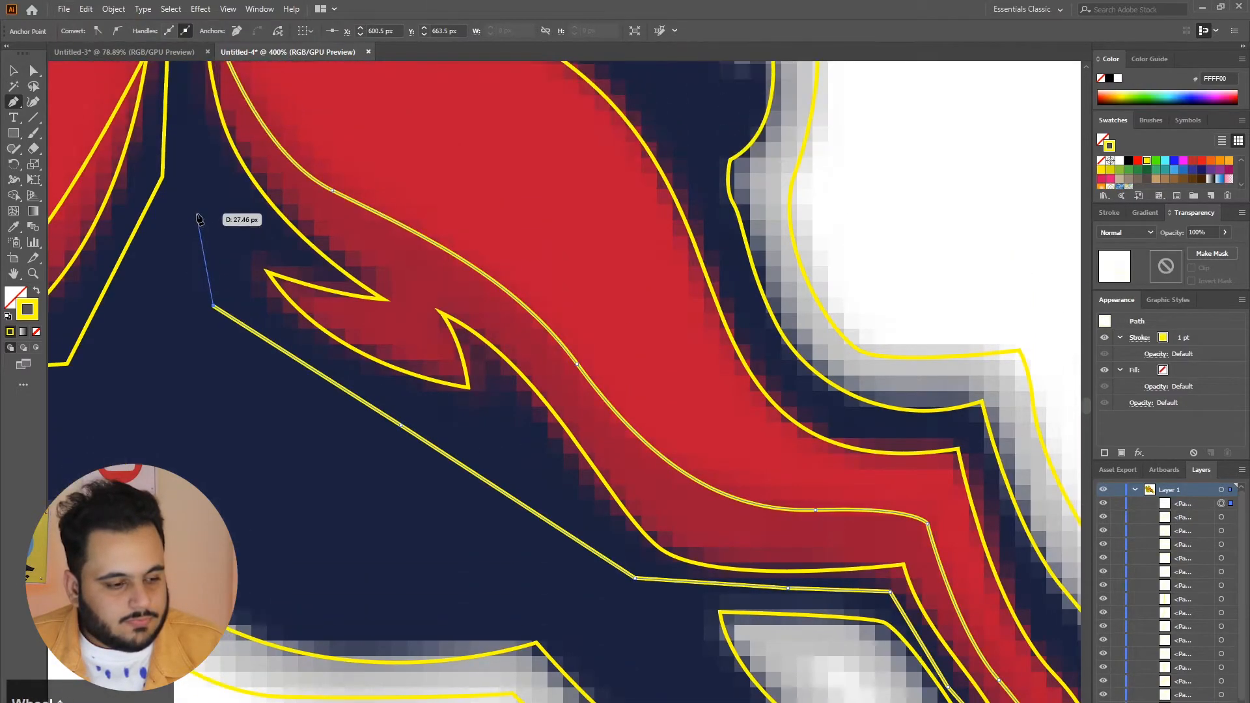
{"action": "scroll", "coordinate": [197, 215], "scroll_direction": "up", "scroll_amount": 5}
{"action": "left_click", "coordinate": [189, 201]}
{"action": "scroll", "coordinate": [189, 200], "scroll_direction": "up", "scroll_amount": 10}
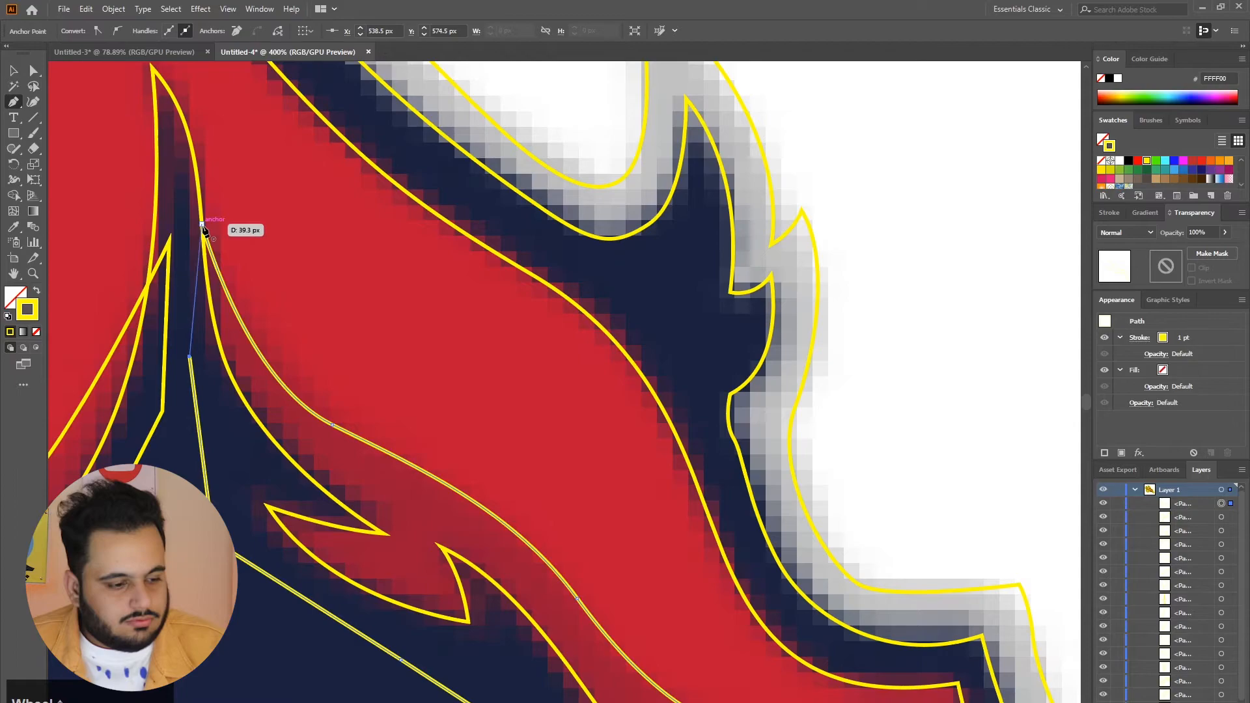
{"action": "scroll", "coordinate": [679, 405], "scroll_direction": "down", "scroll_amount": 4}
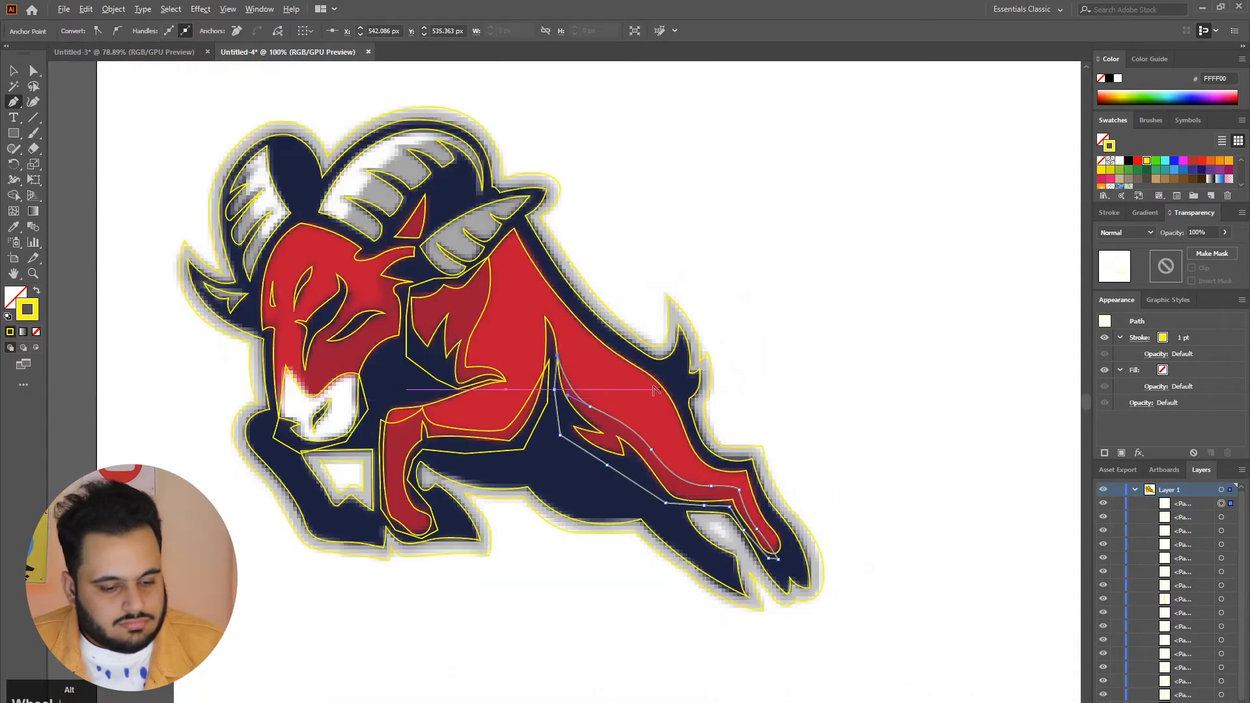
{"action": "scroll", "coordinate": [488, 261], "scroll_direction": "up", "scroll_amount": 3}
{"action": "left_click", "coordinate": [486, 261], "text": "ctrl"}
Trace the face's dark red boundary with curves from the notch behind the cheek, past the cheek stripe and eye marking, to the white muzzle
{"action": "scroll", "coordinate": [486, 260], "scroll_direction": "down", "scroll_amount": 4}
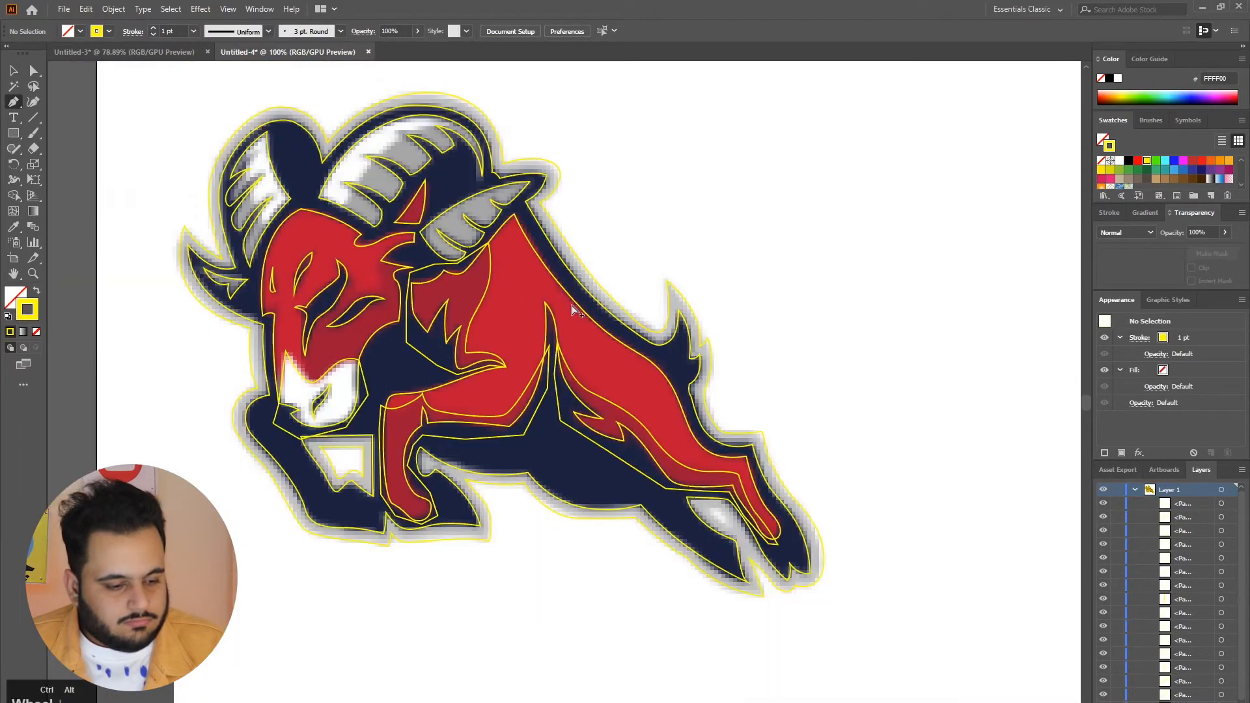
{"action": "scroll", "coordinate": [404, 287], "scroll_direction": "up", "scroll_amount": 3}
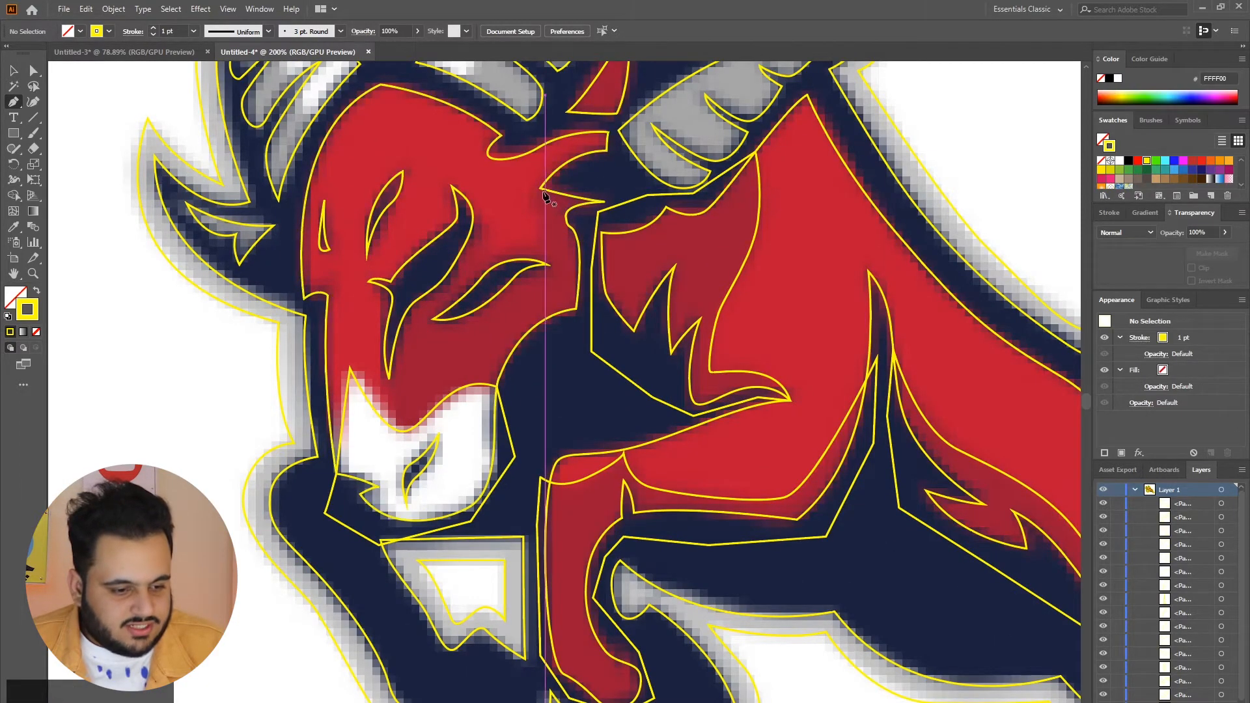
{"action": "left_click", "coordinate": [540, 189]}
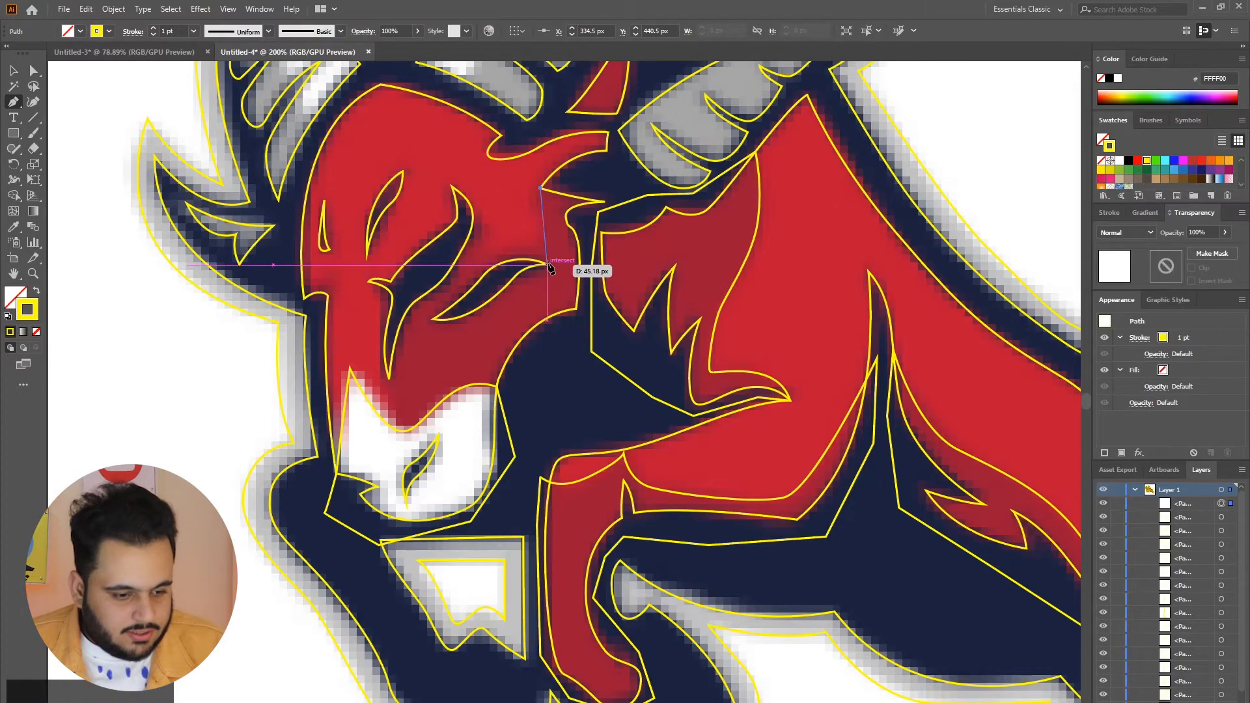
{"action": "left_click_drag", "start_coordinate": [547, 265], "coordinate": [488, 252]}
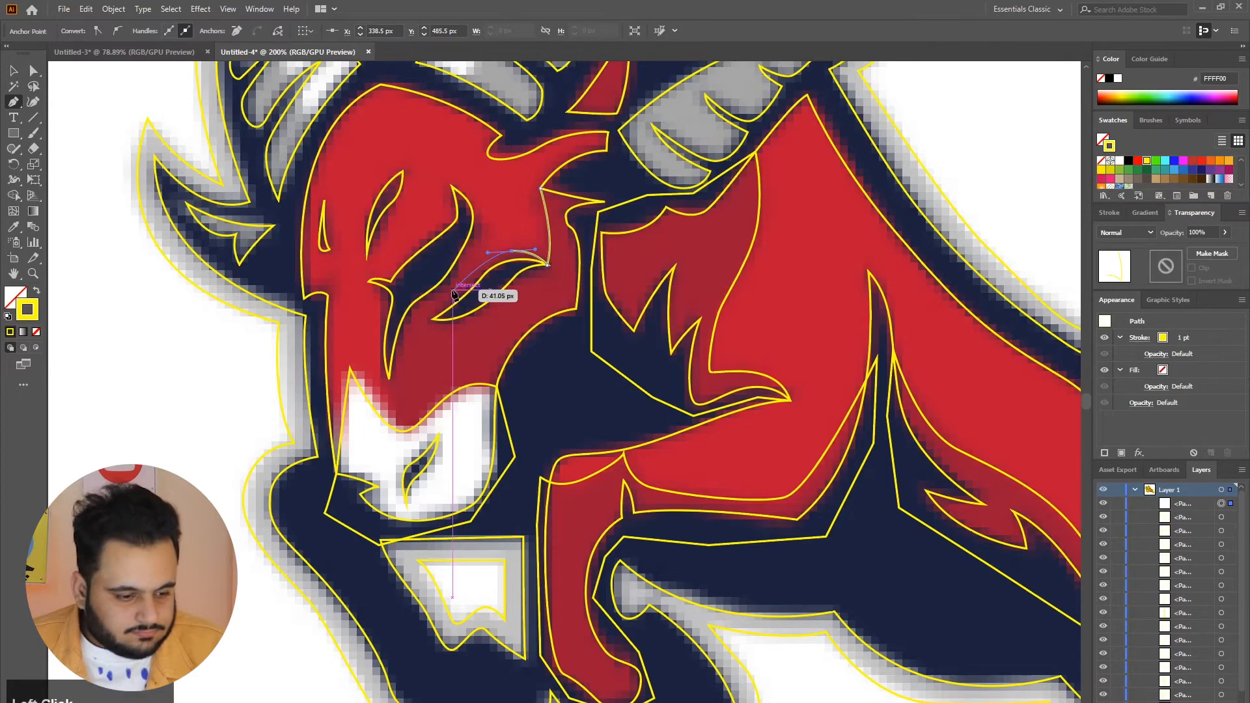
{"action": "left_click_drag", "start_coordinate": [454, 293], "coordinate": [433, 300]}
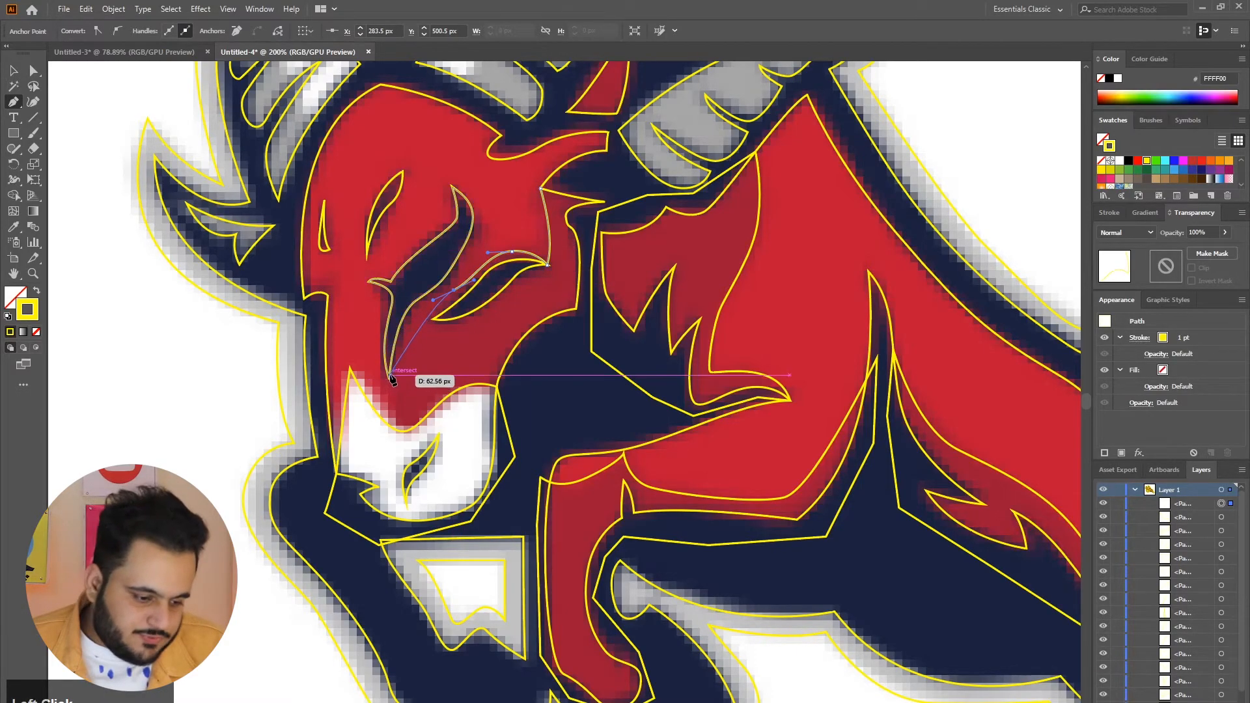
{"action": "left_click_drag", "start_coordinate": [391, 376], "coordinate": [411, 451]}
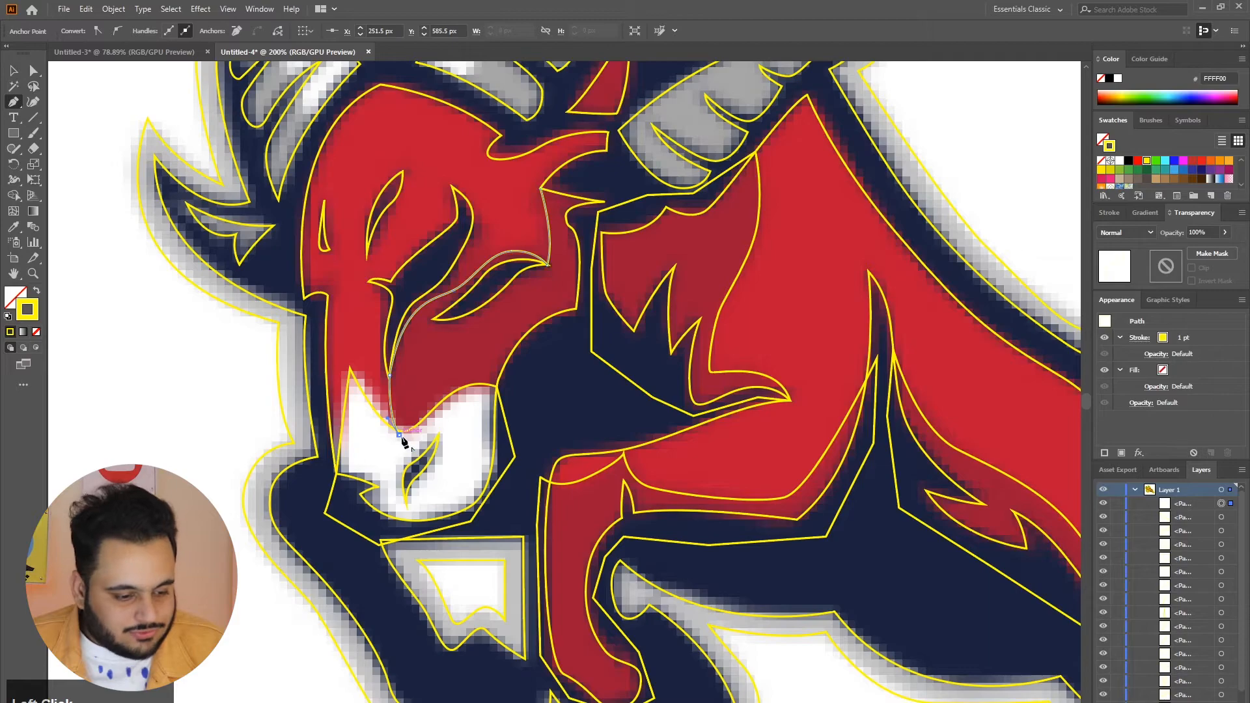
Continue the face shading path with straight segments across the muzzle and through the navy outside the jaw and back of the cheek
{"action": "left_click_drag", "start_coordinate": [514, 388], "coordinate": [573, 336]}
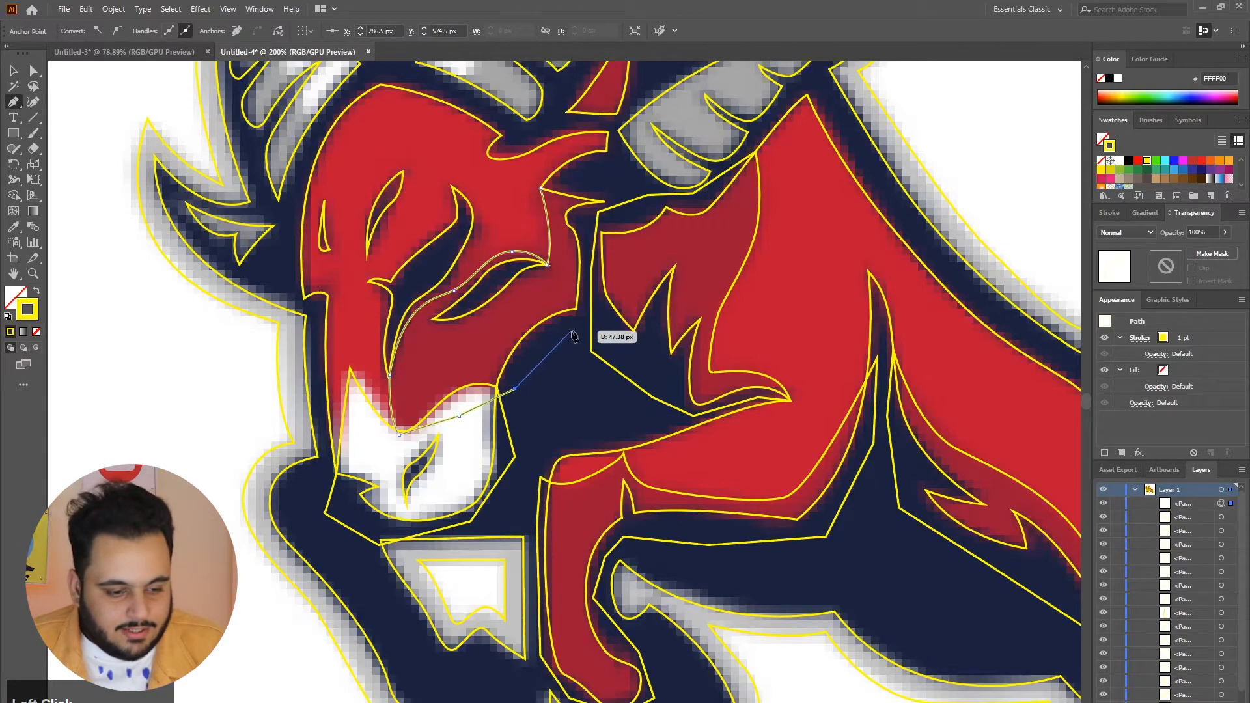
{"action": "left_click", "coordinate": [571, 331]}
{"action": "scroll", "coordinate": [597, 247], "scroll_direction": "up", "scroll_amount": 4}
{"action": "left_click", "coordinate": [521, 471]}
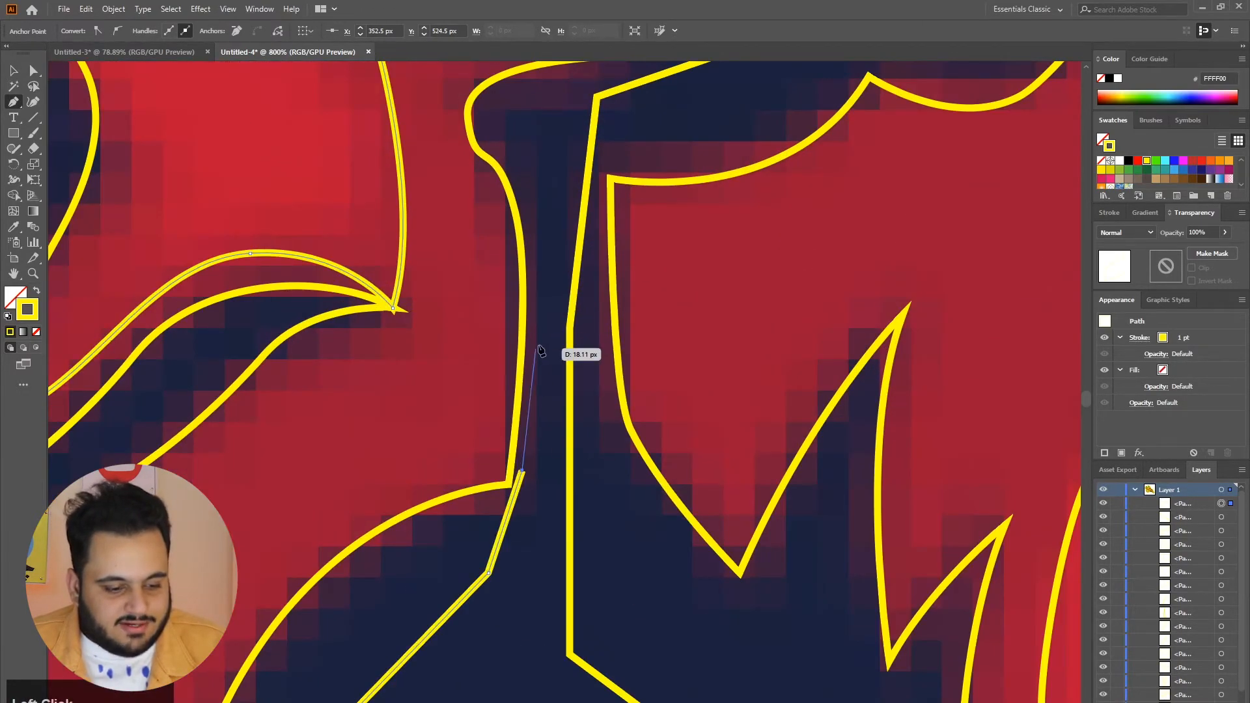
{"action": "left_click", "coordinate": [555, 152]}
{"action": "scroll", "coordinate": [649, 195], "scroll_direction": "up", "scroll_amount": 3}
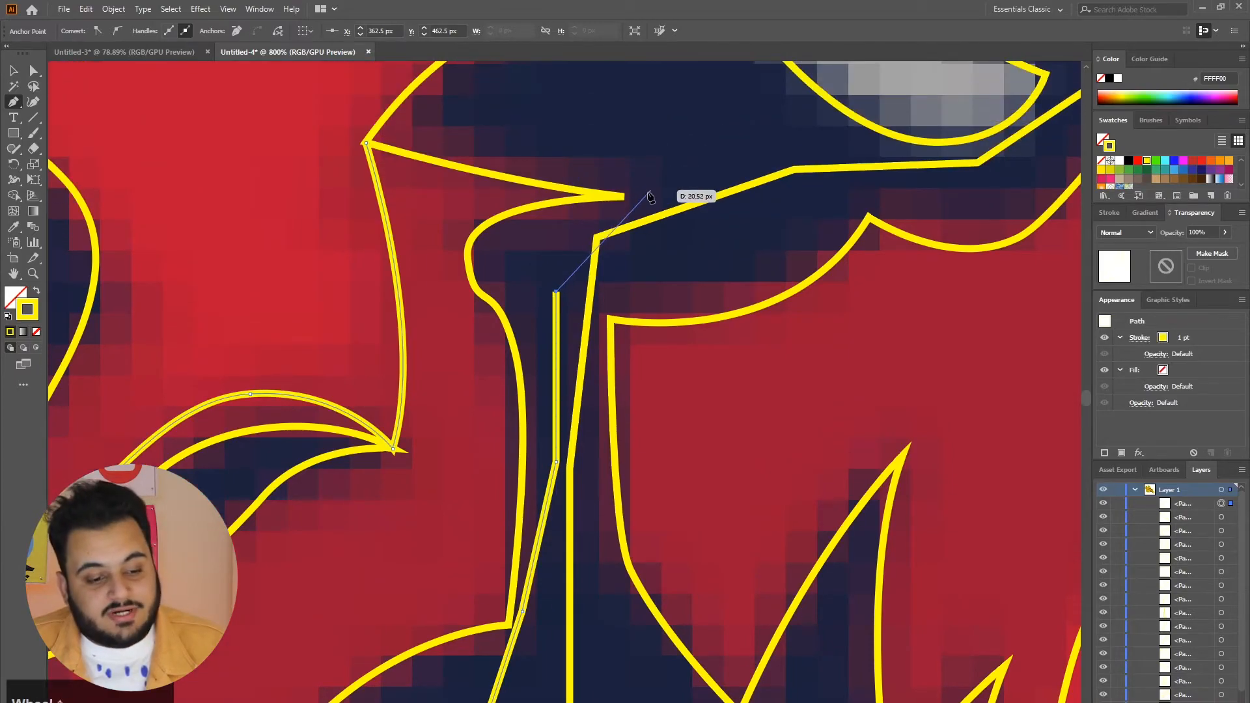
Run the face shading path around the pointed red spike behind the cheek and close it at the notch
{"action": "left_click", "coordinate": [589, 217]}
{"action": "left_click", "coordinate": [659, 190]}
{"action": "left_click", "coordinate": [631, 128]}
{"action": "left_click", "coordinate": [482, 135]}
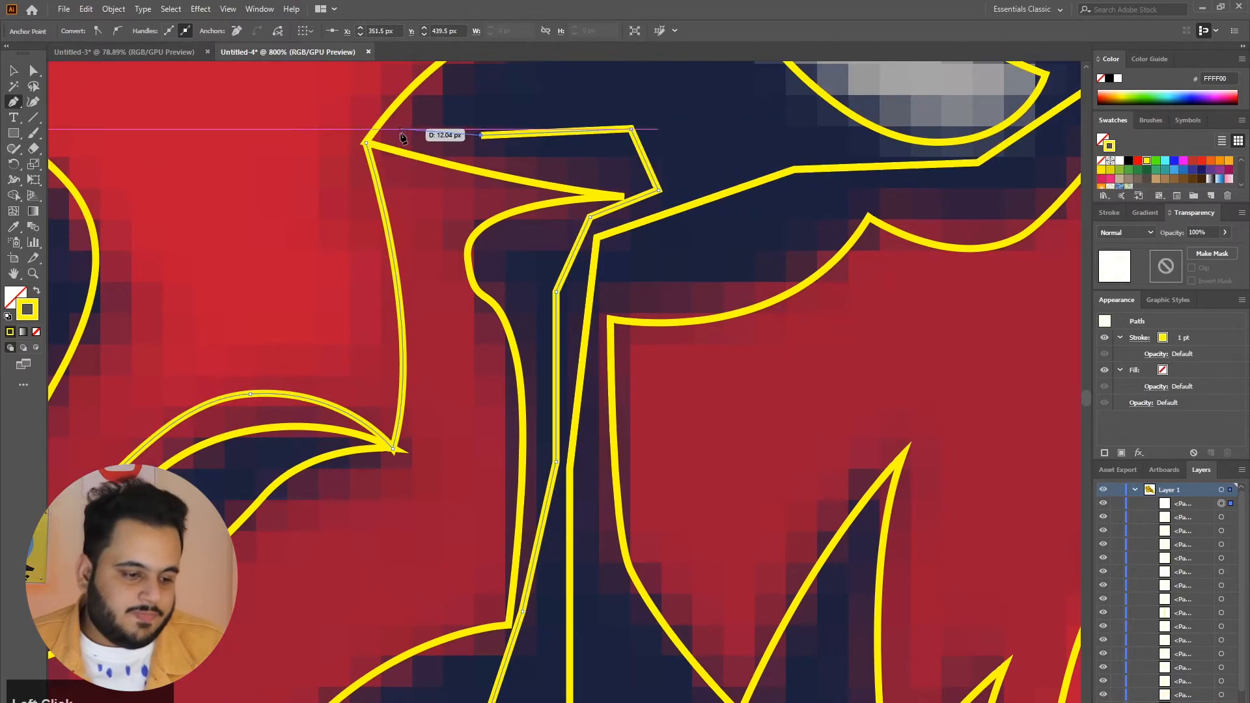
{"action": "left_click", "coordinate": [366, 142]}
{"action": "scroll", "coordinate": [571, 257], "scroll_direction": "down", "scroll_amount": 5}
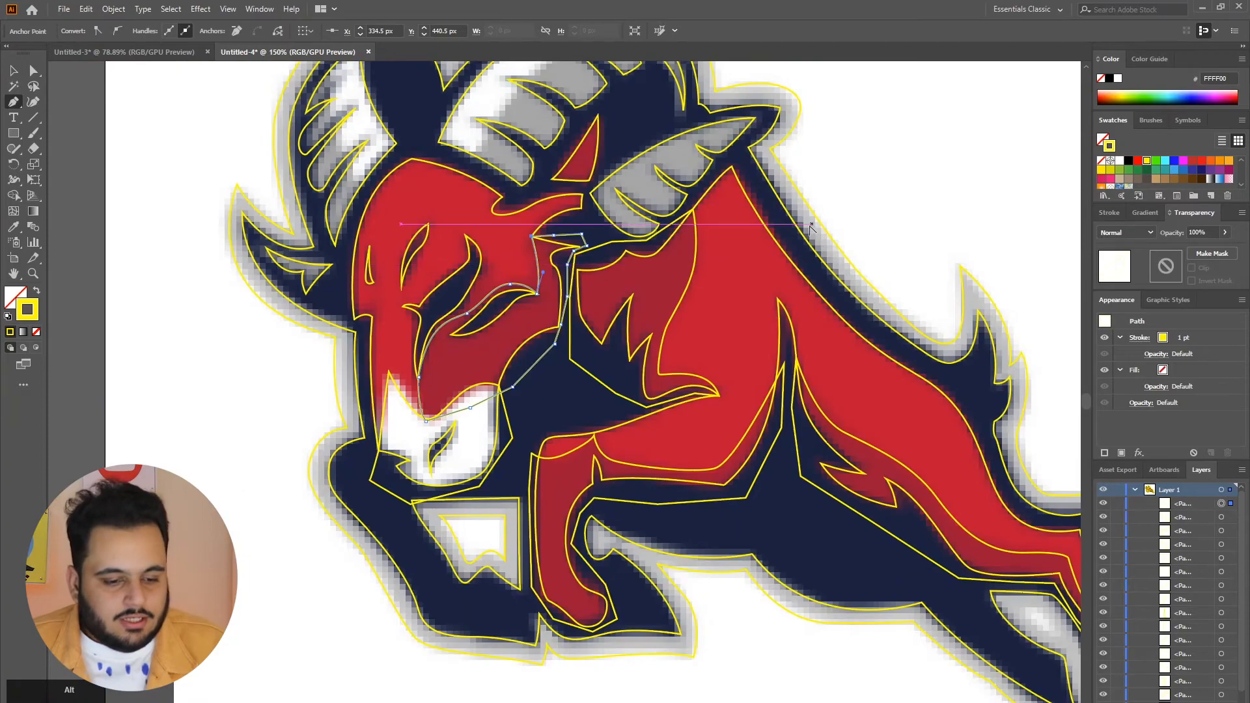
Trace the boundary between white and grey on the large horn with a curve from its base to its upper end
{"action": "scroll", "coordinate": [811, 228], "scroll_direction": "down", "scroll_amount": 2}
{"action": "scroll", "coordinate": [586, 247], "scroll_direction": "up", "scroll_amount": 3}
{"action": "left_click_drag", "start_coordinate": [575, 255], "coordinate": [600, 228]}
{"action": "scroll", "coordinate": [651, 215], "scroll_direction": "up", "scroll_amount": 3}
{"action": "left_click_drag", "start_coordinate": [832, 158], "coordinate": [1001, 185]}
{"action": "left_click_drag", "start_coordinate": [832, 159], "coordinate": [834, 165]}
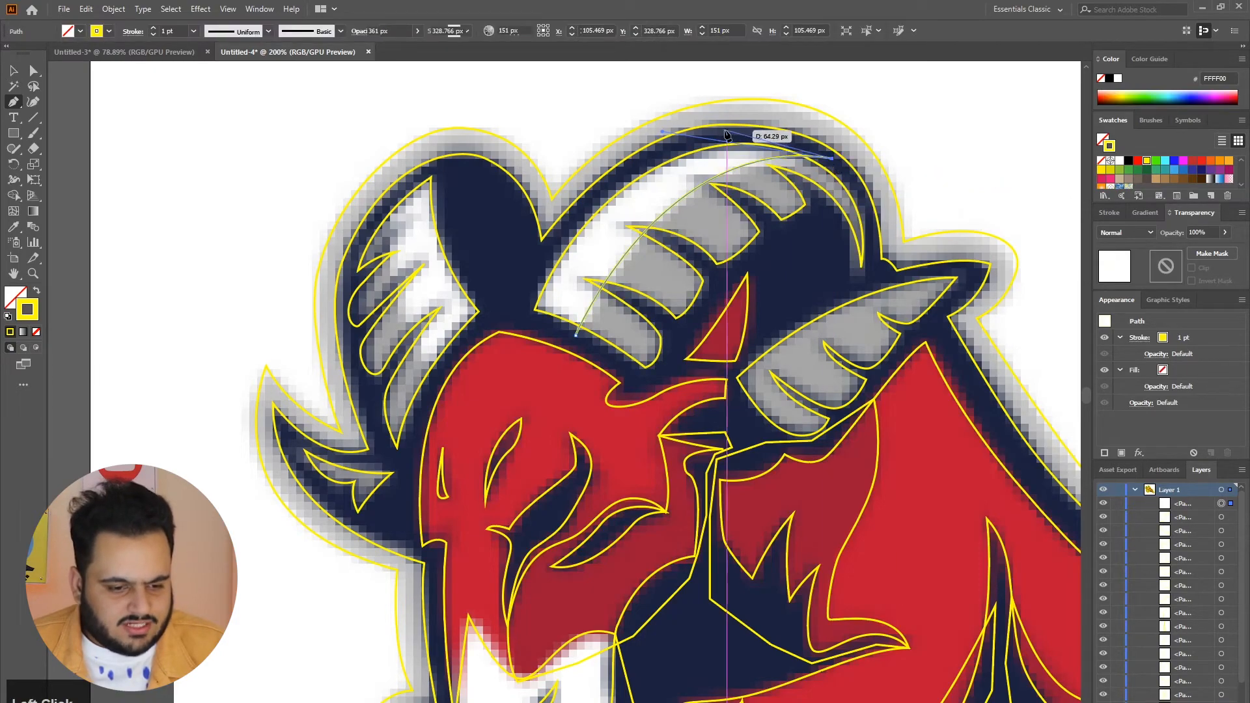
Run the horn path back outside the white upper edge with straight segments and close it at the horn's base
{"action": "left_click_drag", "start_coordinate": [747, 132], "coordinate": [670, 150]}
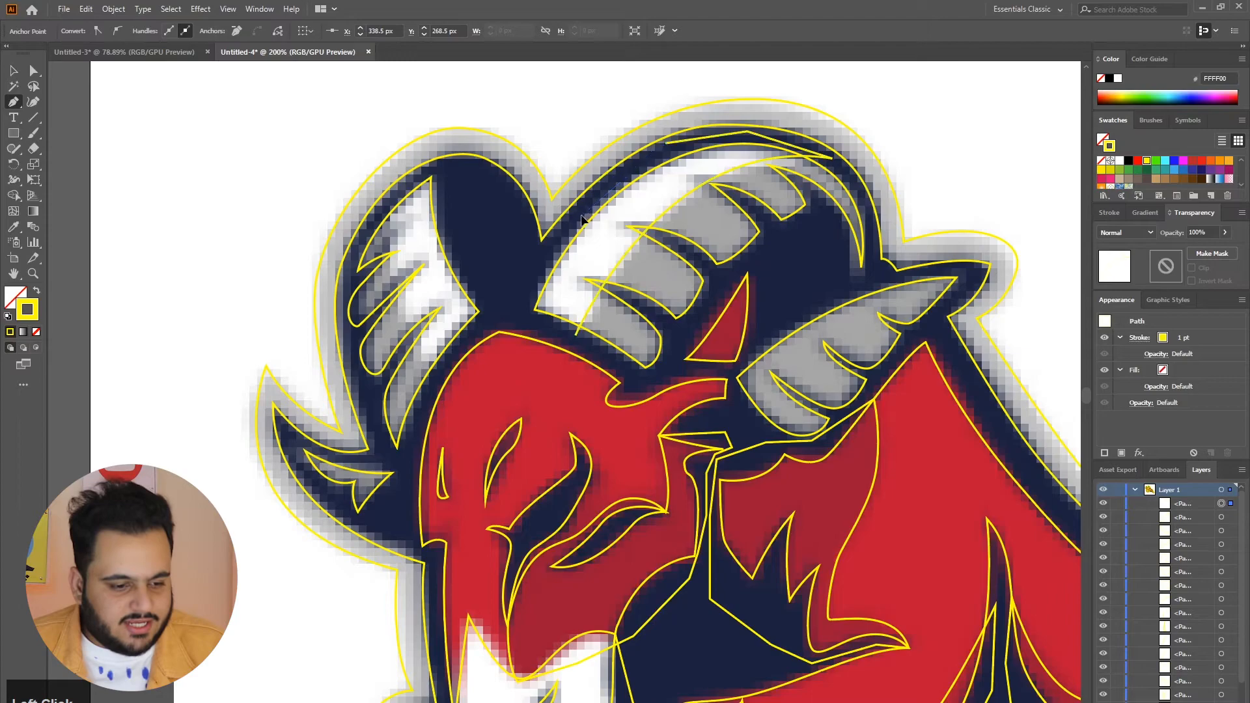
{"action": "left_click_drag", "start_coordinate": [521, 294], "coordinate": [526, 323]}
{"action": "left_click", "coordinate": [575, 335]}
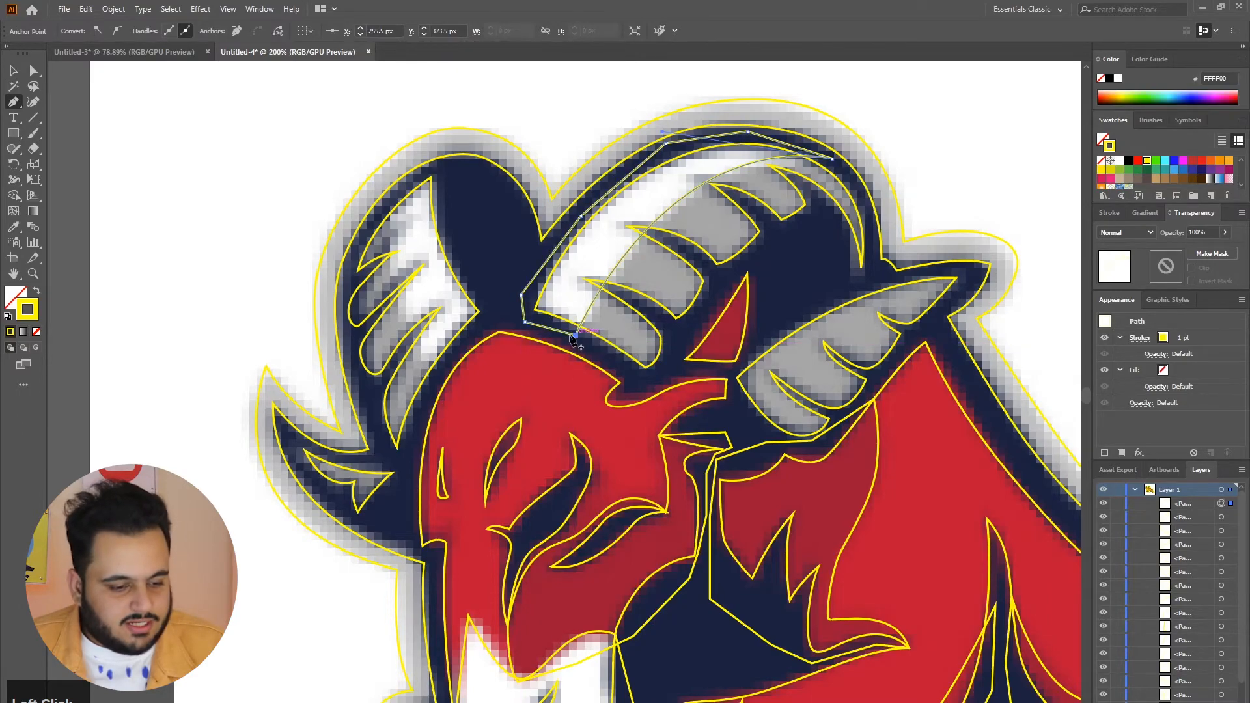
Draw a closed shading path on the small horn, curving along its grey-white boundary and returning through the navy outside its white edge
{"action": "left_click", "coordinate": [431, 383]}
{"action": "left_click_drag", "start_coordinate": [384, 207], "coordinate": [382, 101]}
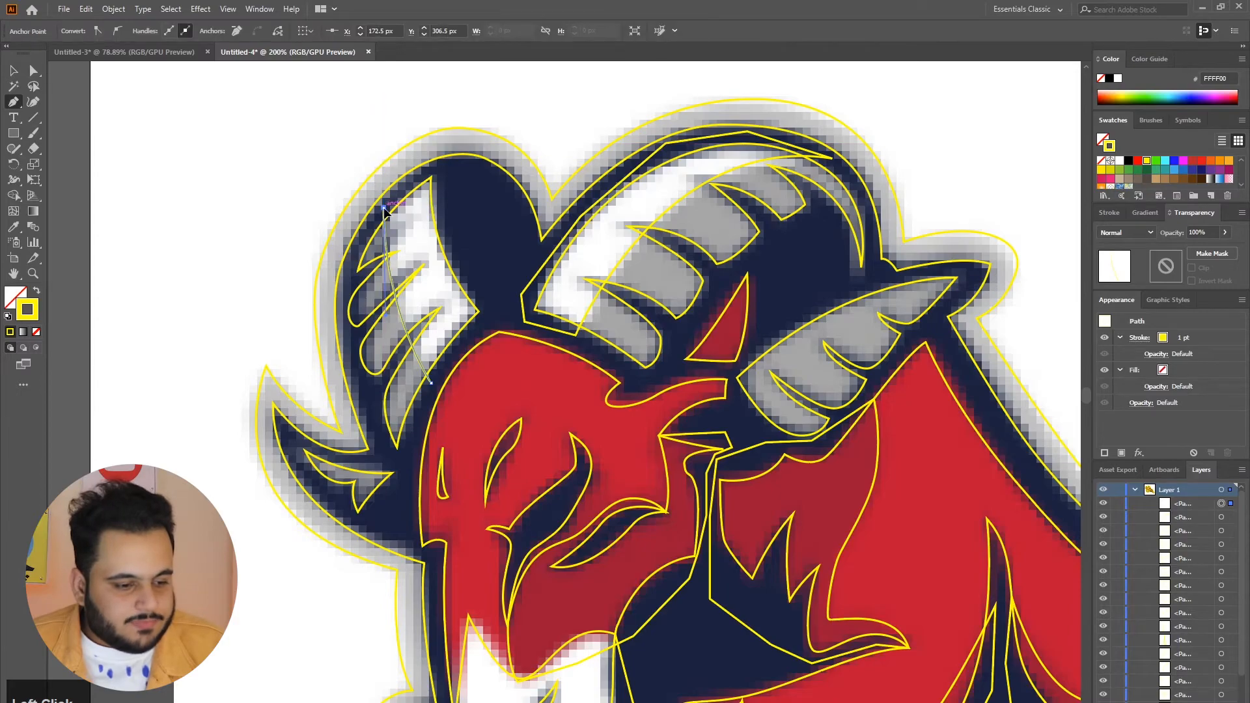
{"action": "left_click", "coordinate": [443, 166]}
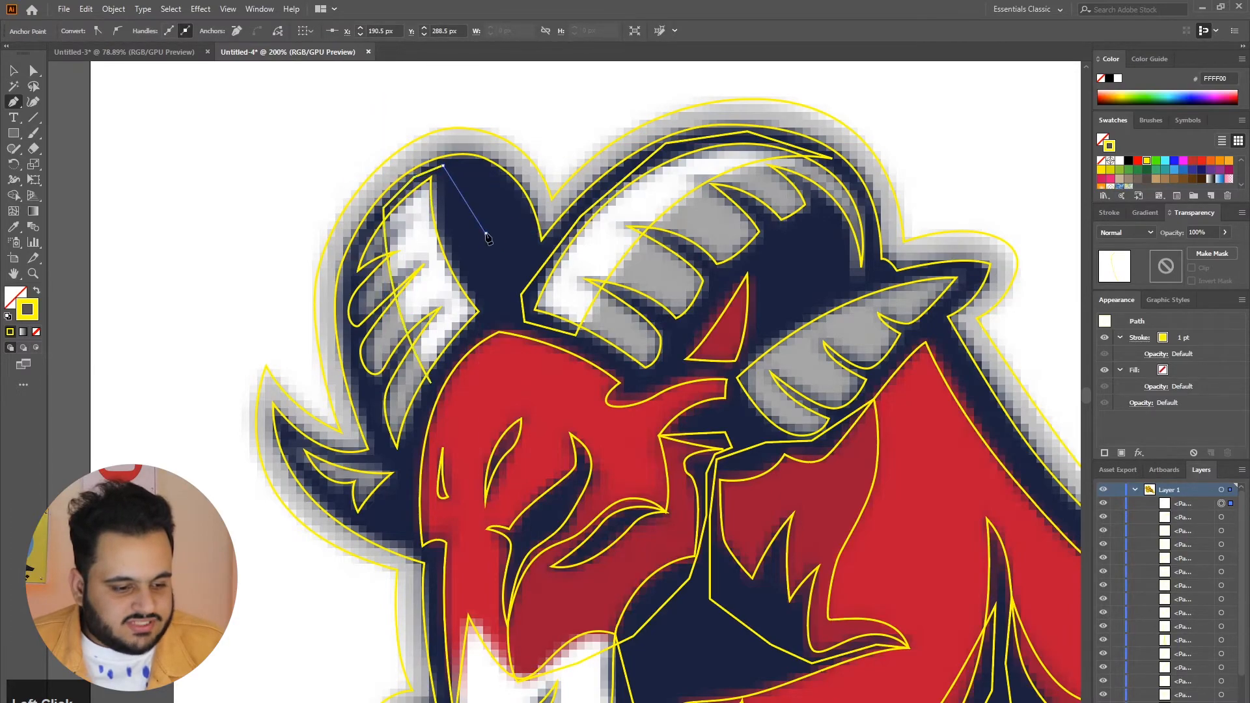
{"action": "left_click", "coordinate": [486, 234]}
{"action": "left_click", "coordinate": [502, 297]}
{"action": "left_click", "coordinate": [493, 319]}
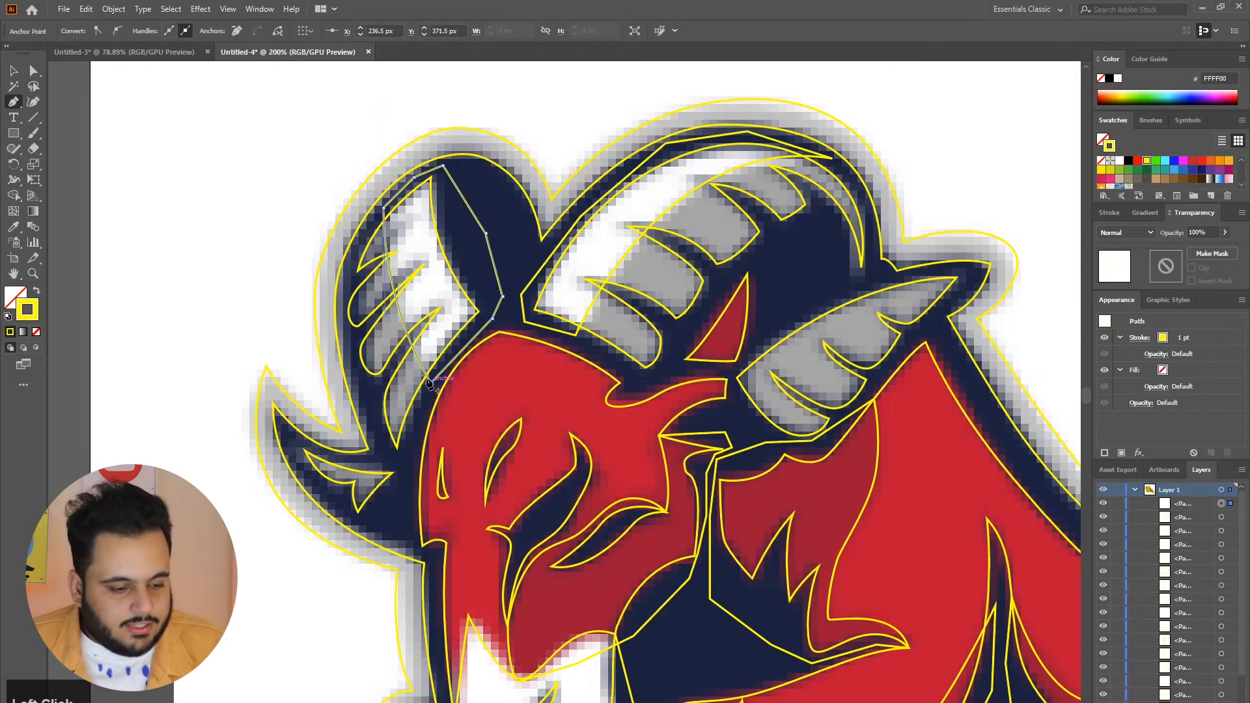
{"action": "left_click", "coordinate": [431, 382]}
Unlock the pixelated reference image and move it horizontally beside the traced paths, then deselect it
{"action": "scroll", "coordinate": [431, 383], "scroll_direction": "down", "scroll_amount": 3}
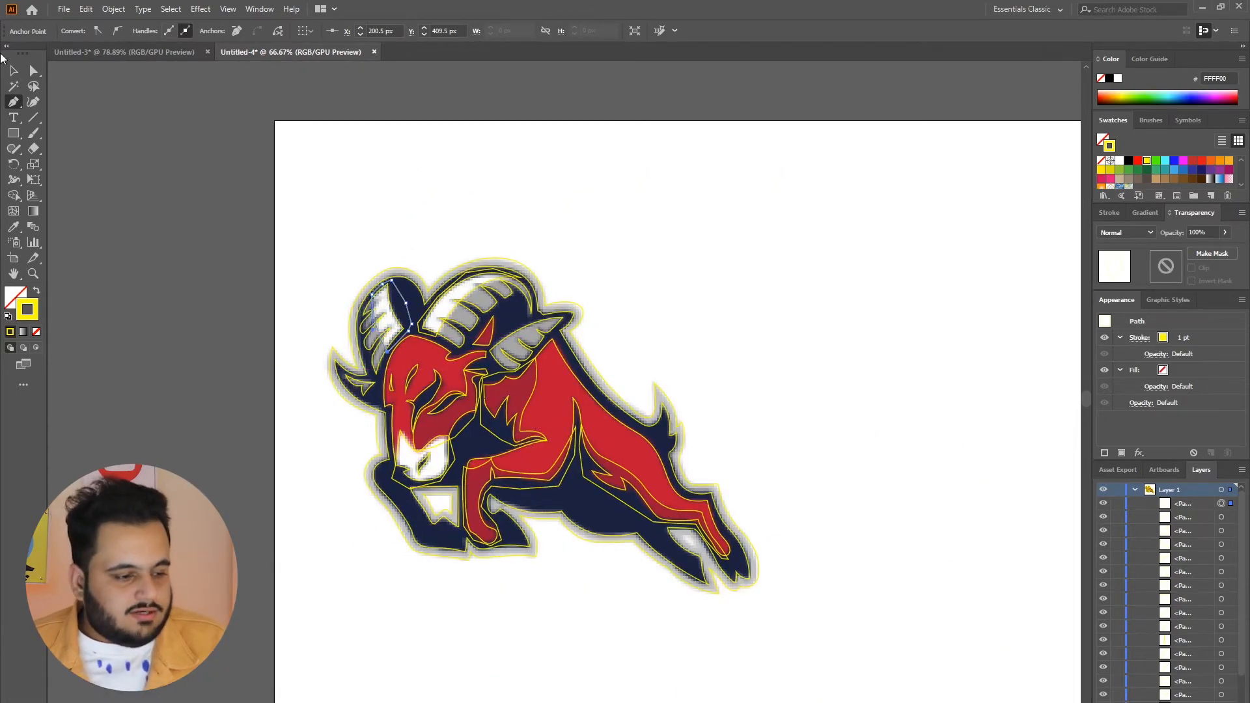
{"action": "left_click", "coordinate": [14, 70]}
{"action": "scroll", "coordinate": [1232, 653], "scroll_direction": "down", "scroll_amount": 1}
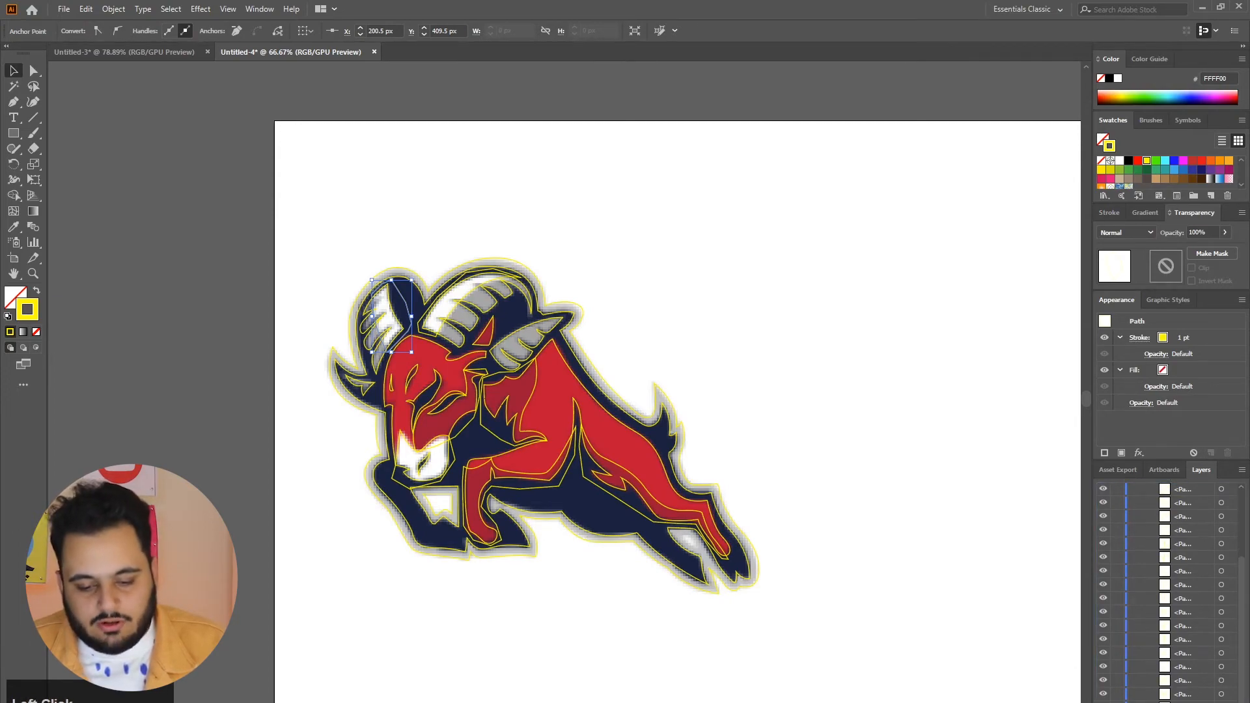
{"action": "key", "text": "ctrl+alt+2"}
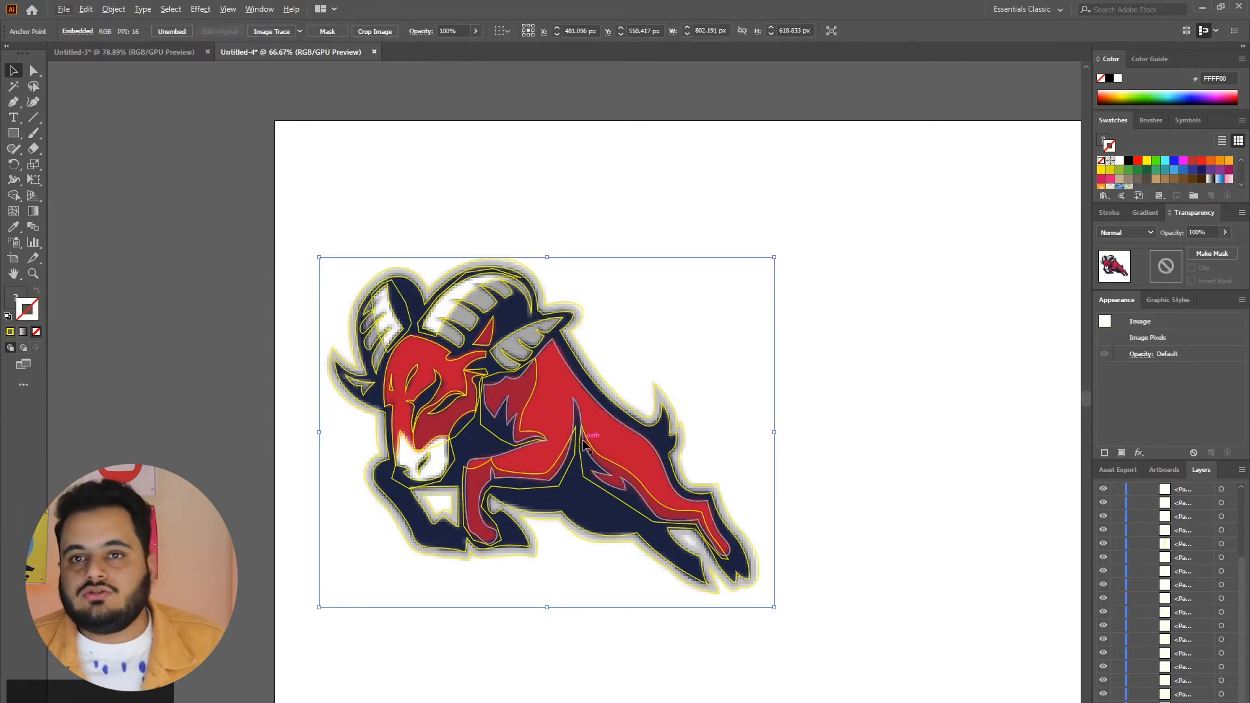
{"action": "scroll", "coordinate": [584, 444], "scroll_direction": "down", "scroll_amount": 1}
{"action": "left_click_drag", "start_coordinate": [628, 338], "coordinate": [967, 334]}
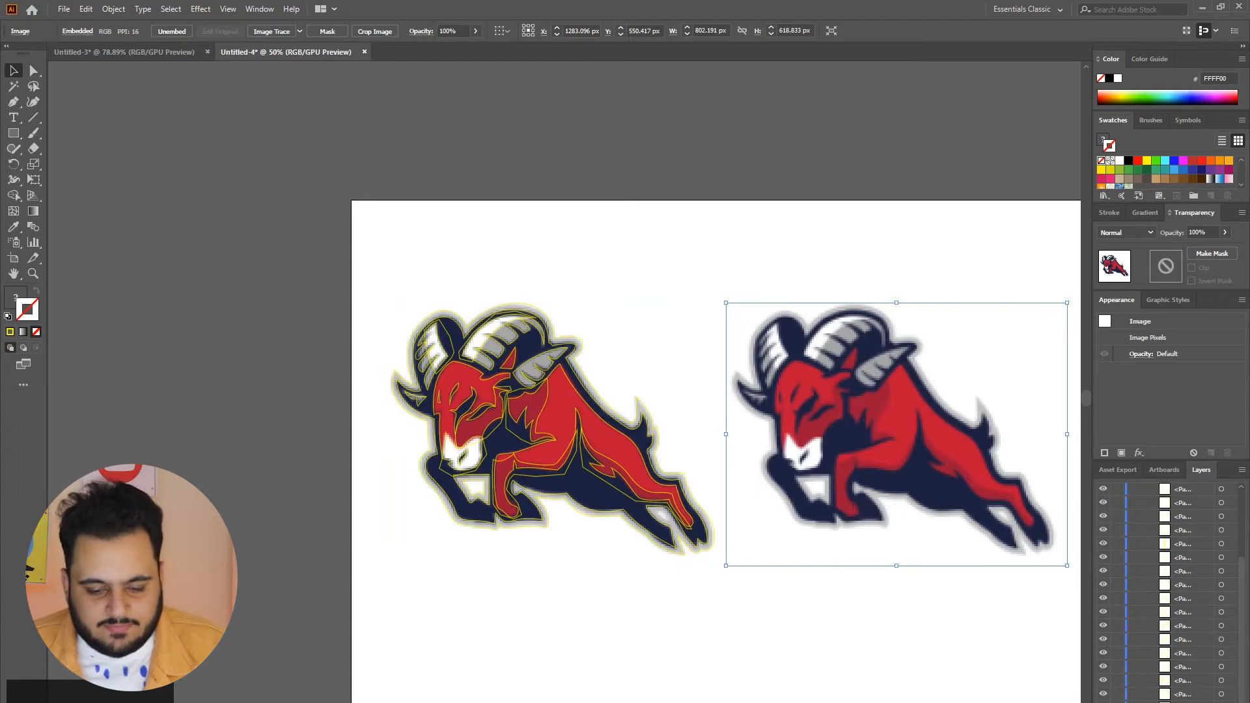
{"action": "left_click", "coordinate": [671, 287]}
Fill the outermost outline of the traced ram with the light grey sampled from the reference image's outer border
{"action": "left_click", "coordinate": [409, 357]}
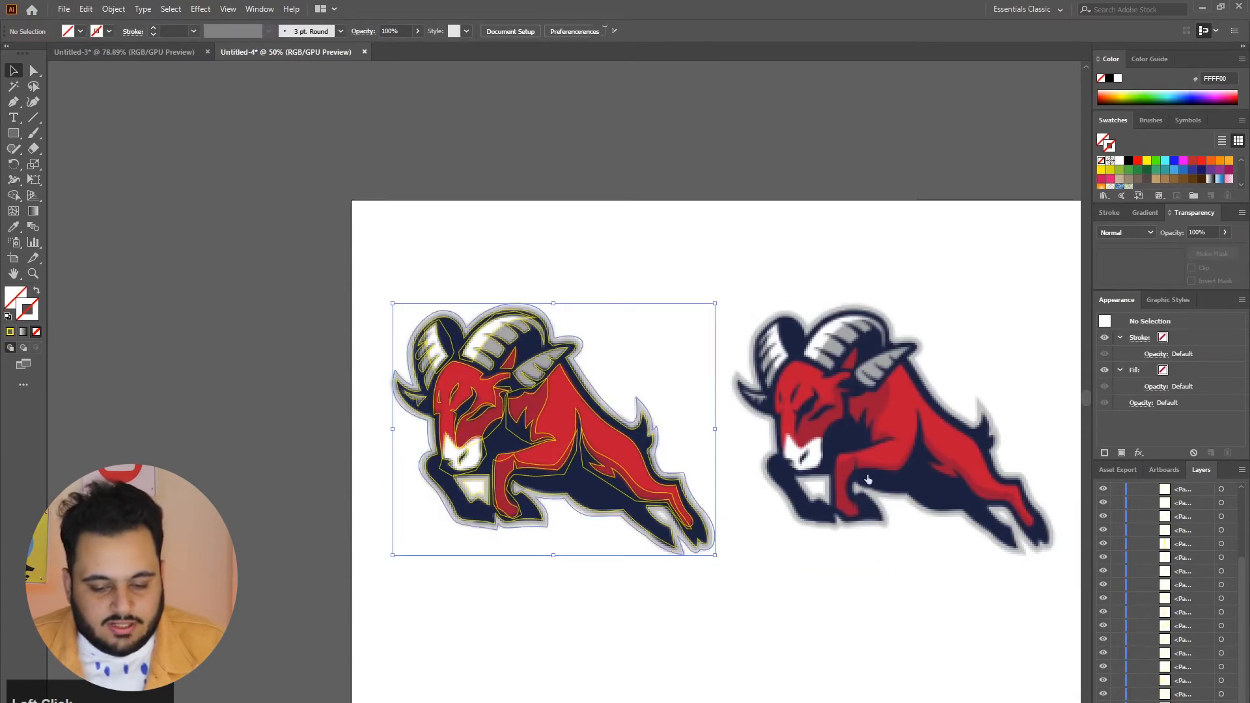
{"action": "left_click", "coordinate": [15, 229]}
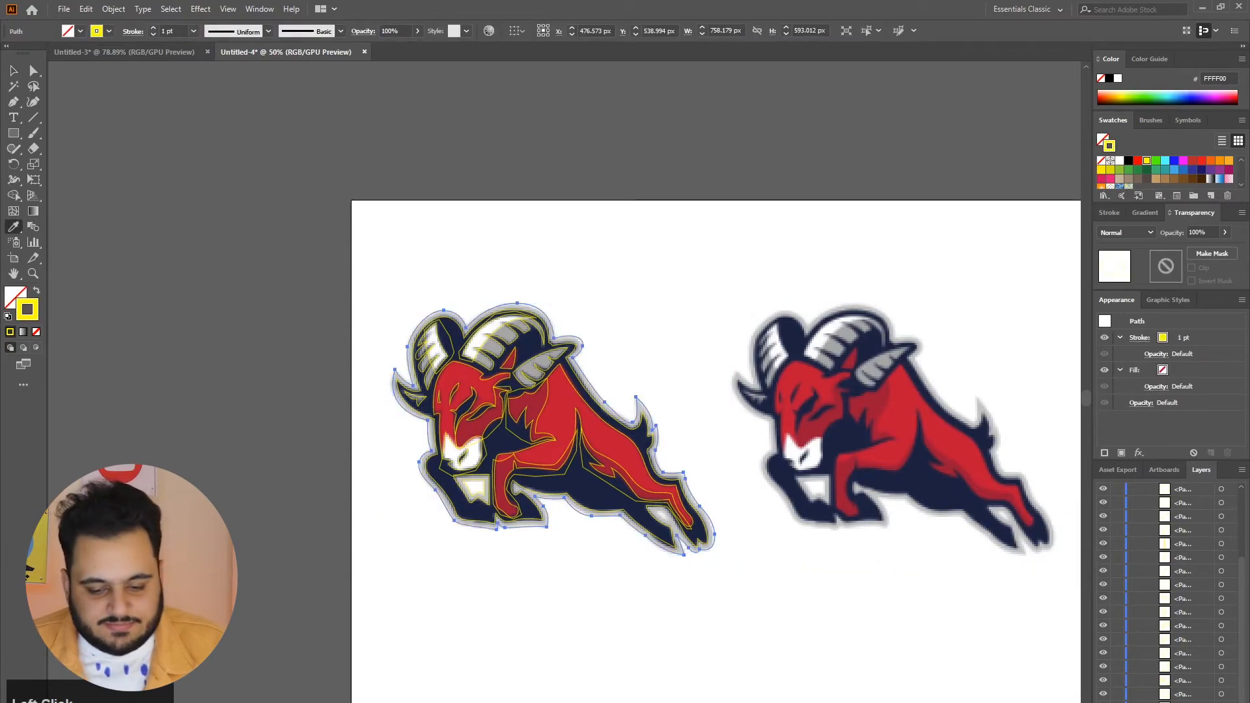
{"action": "scroll", "coordinate": [775, 354], "scroll_direction": "up", "scroll_amount": 1}
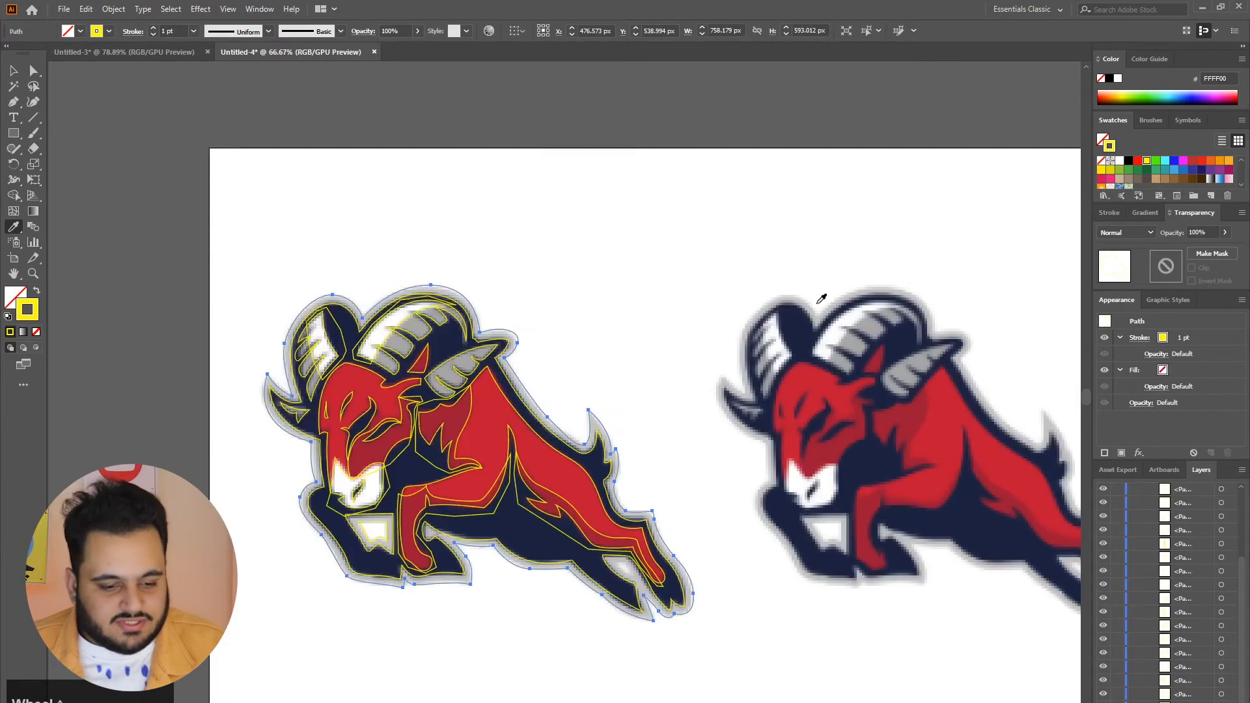
{"action": "scroll", "coordinate": [822, 298], "scroll_direction": "up", "scroll_amount": 4}
{"action": "left_click", "coordinate": [789, 272]}
Fill the inner silhouette with the reference's navy and the body shape with its bright red, using the Eyedropper
{"action": "scroll", "coordinate": [847, 279], "scroll_direction": "down", "scroll_amount": 4}
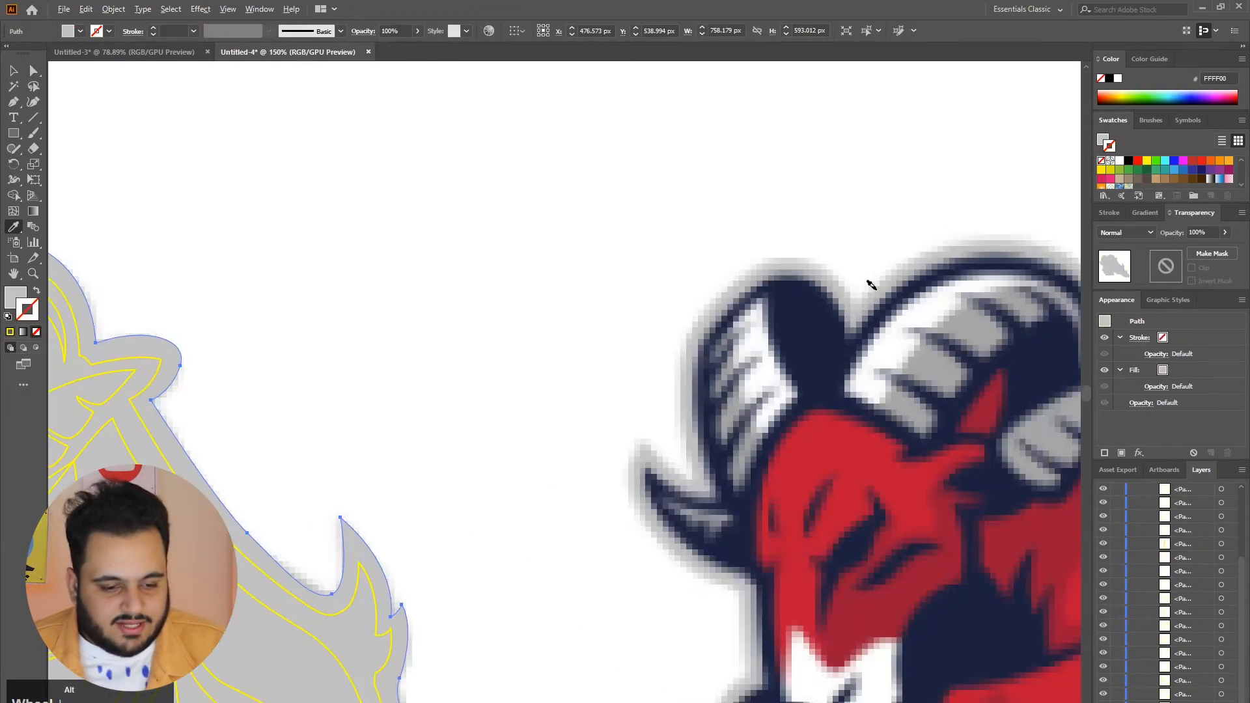
{"action": "scroll", "coordinate": [868, 284], "scroll_direction": "up", "scroll_amount": 1}
{"action": "scroll", "coordinate": [836, 335], "scroll_direction": "down", "scroll_amount": 1}
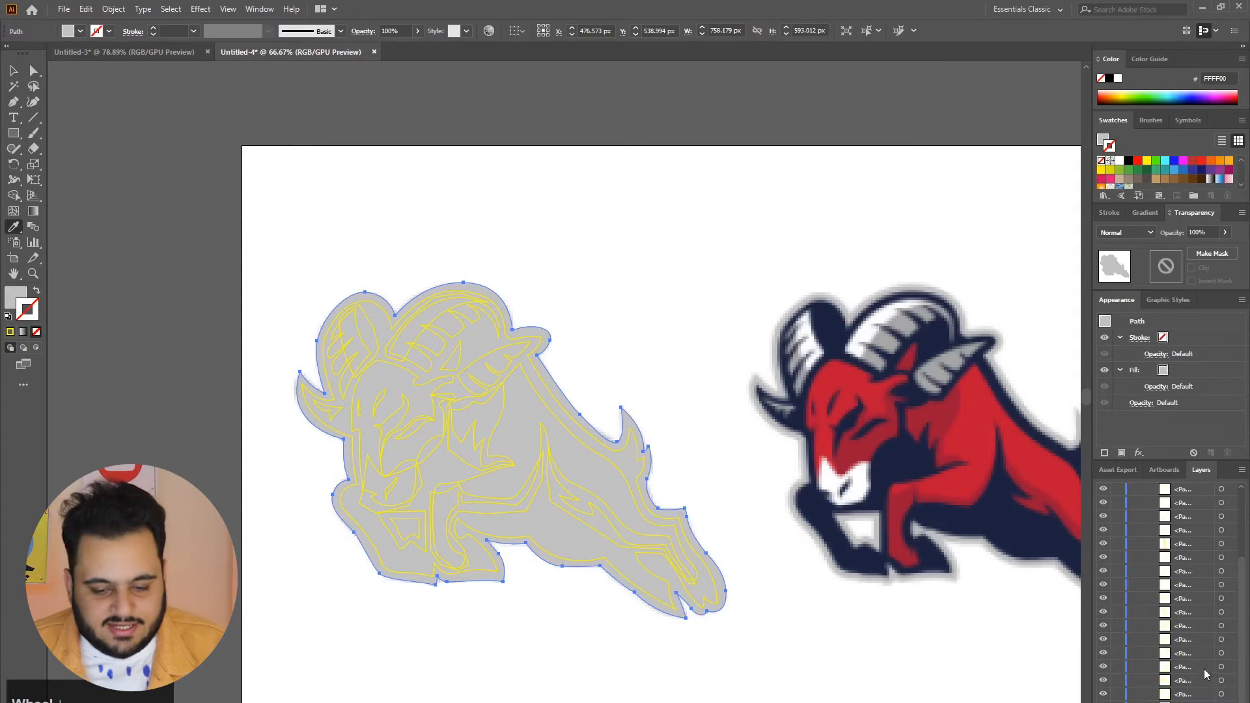
{"action": "left_click", "coordinate": [1222, 694]}
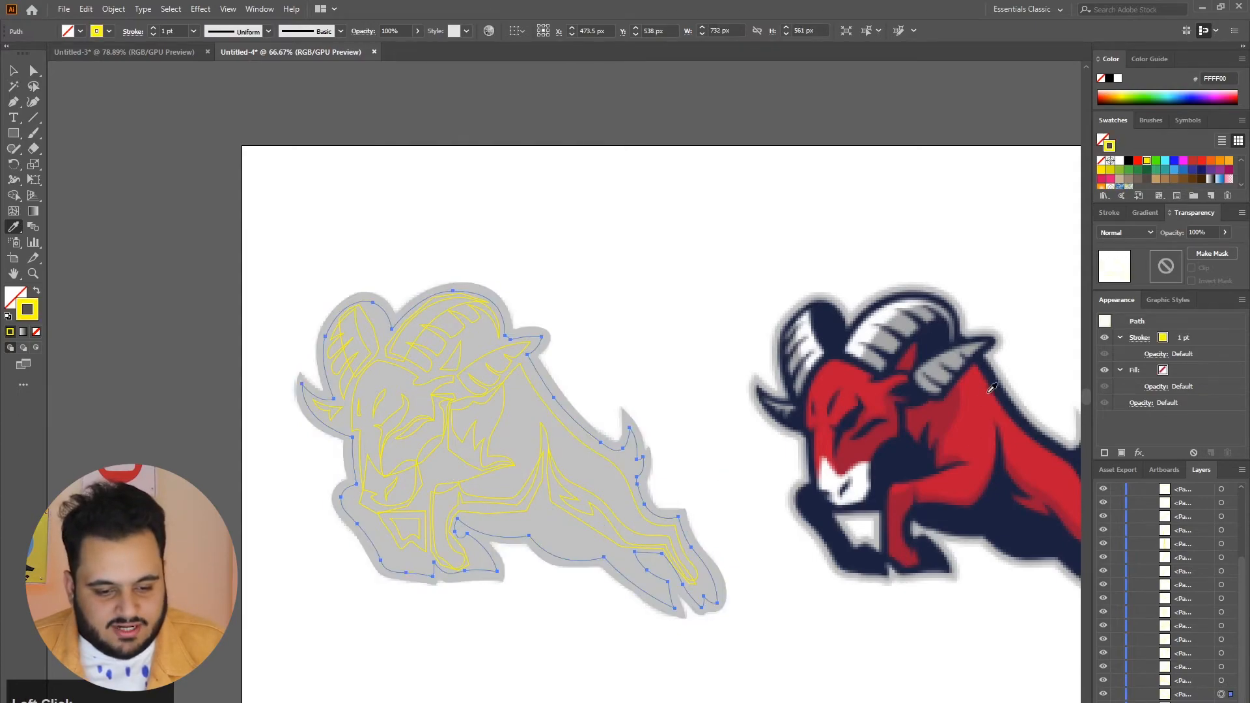
{"action": "left_click", "coordinate": [934, 333]}
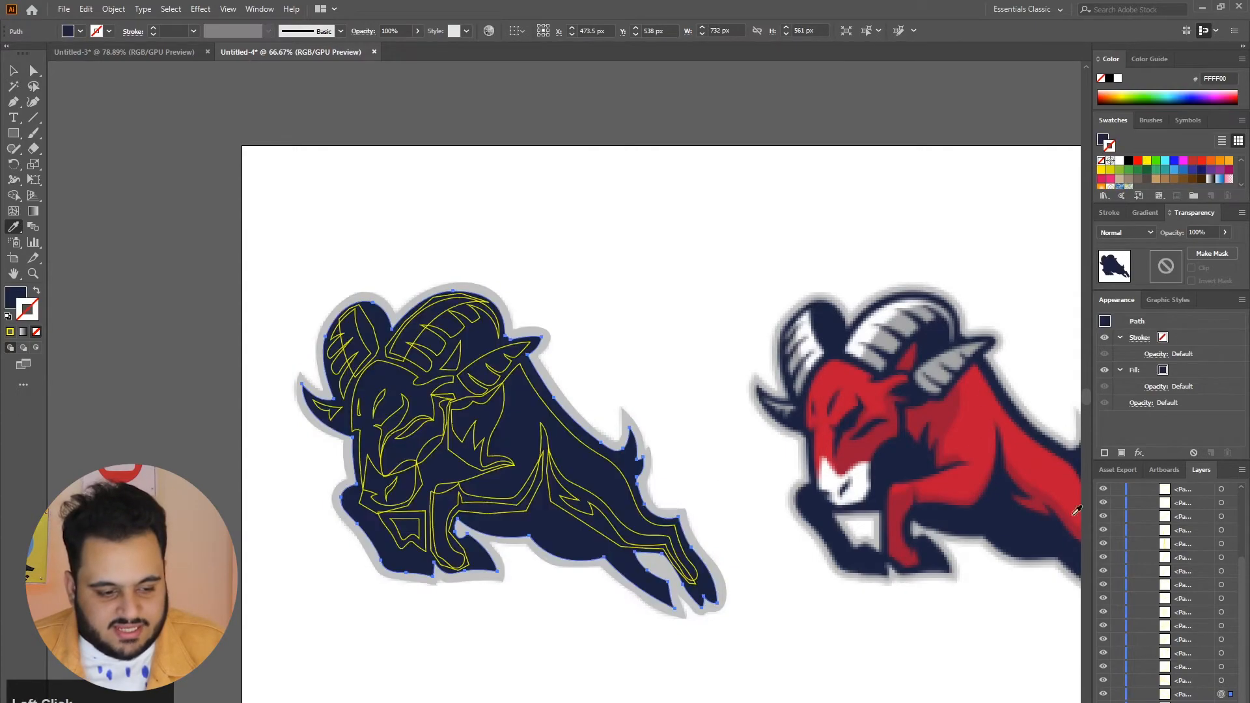
{"action": "left_click", "coordinate": [1222, 680]}
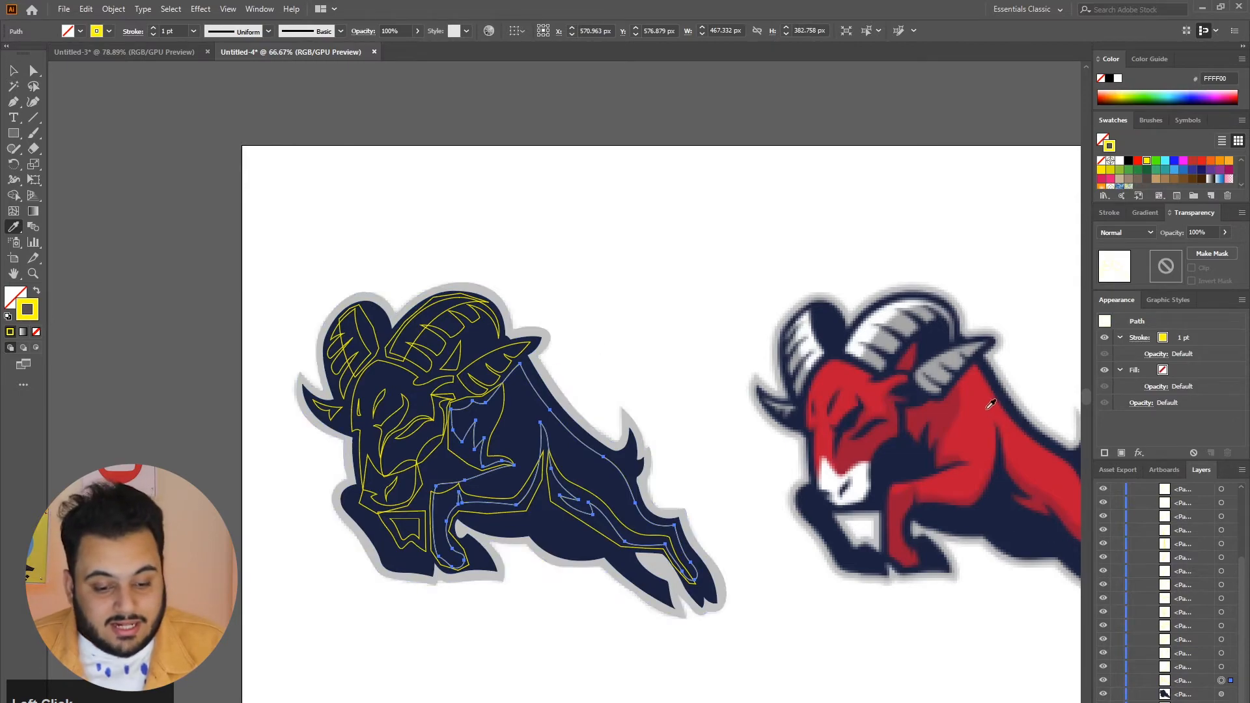
{"action": "left_click", "coordinate": [1007, 426]}
Fill the small triangle between large horn and ear with the reference's dark red, and the face with its bright red
{"action": "left_click", "coordinate": [1222, 667]}
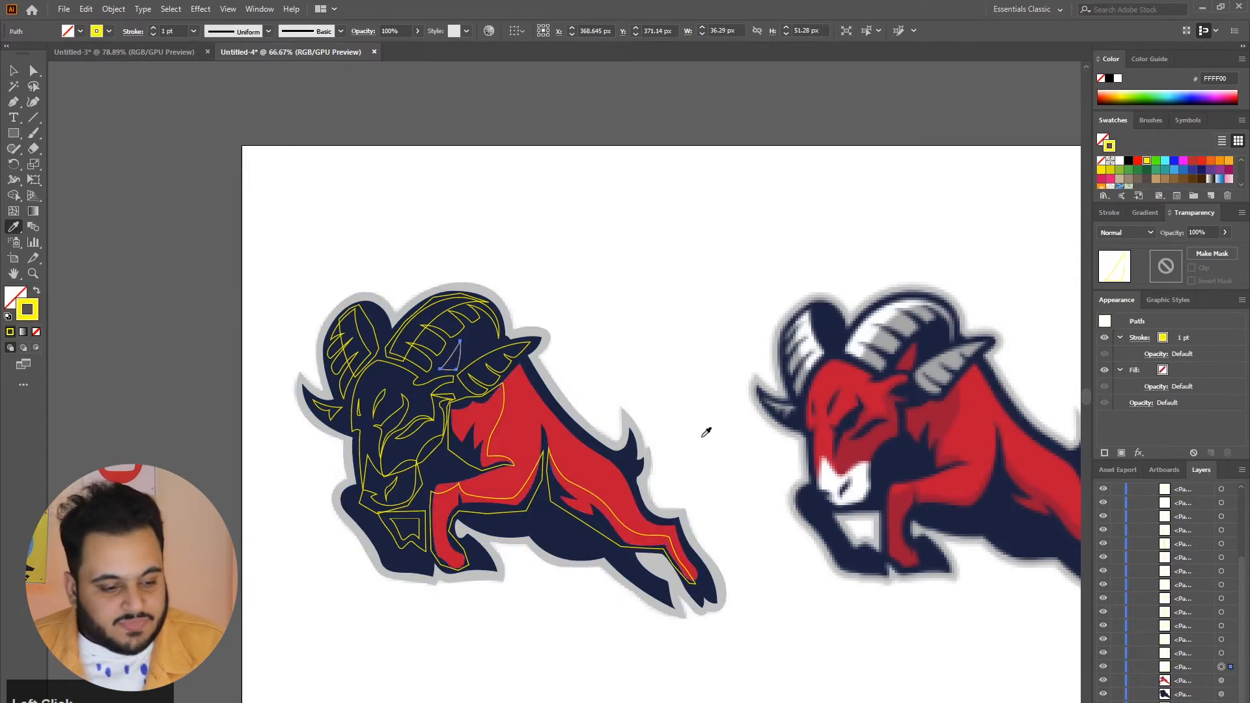
{"action": "left_click", "coordinate": [939, 400]}
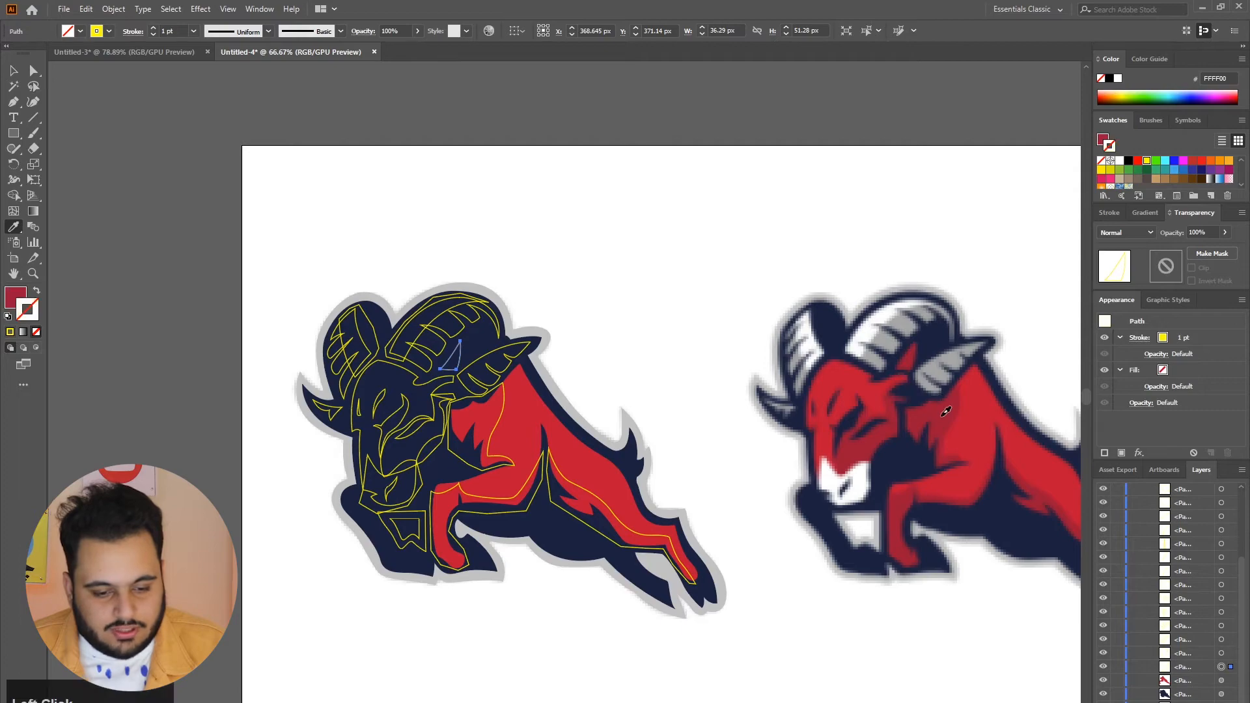
{"action": "left_click", "coordinate": [1222, 653]}
{"action": "left_click", "coordinate": [841, 365]}
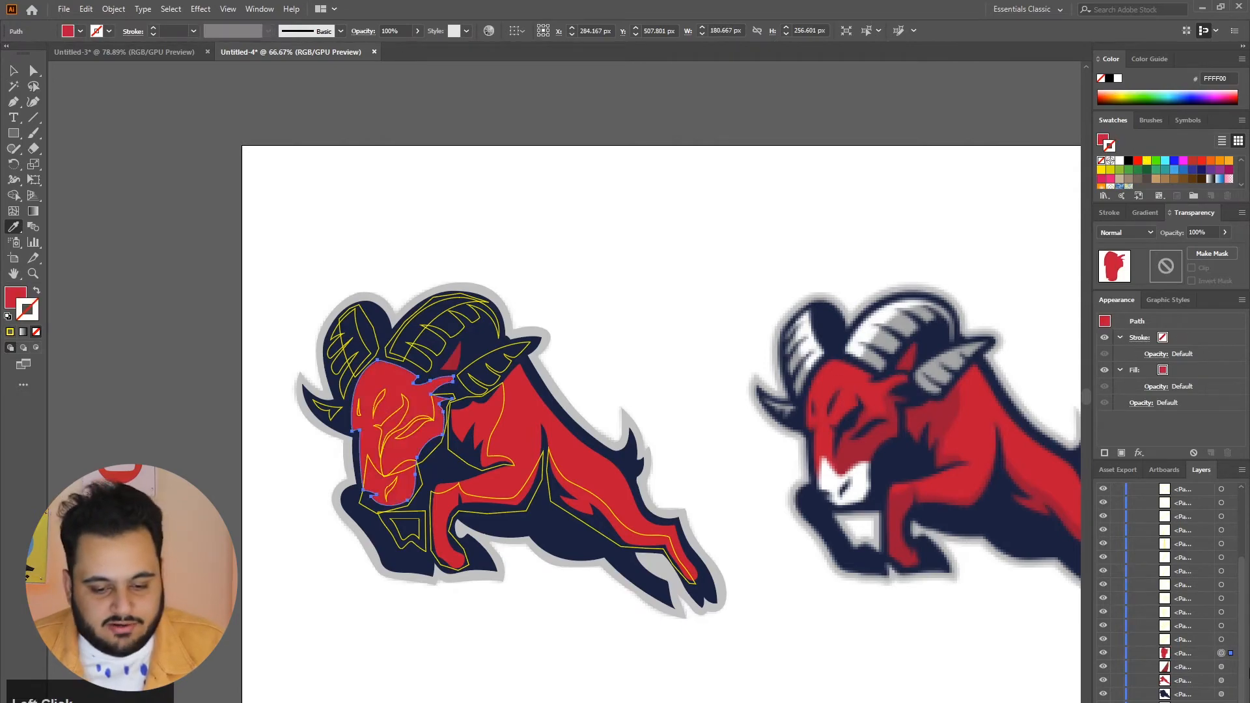
Fill the large ear beside the big horn with the medium grey sampled from the reference horn
{"action": "left_click", "coordinate": [1222, 640]}
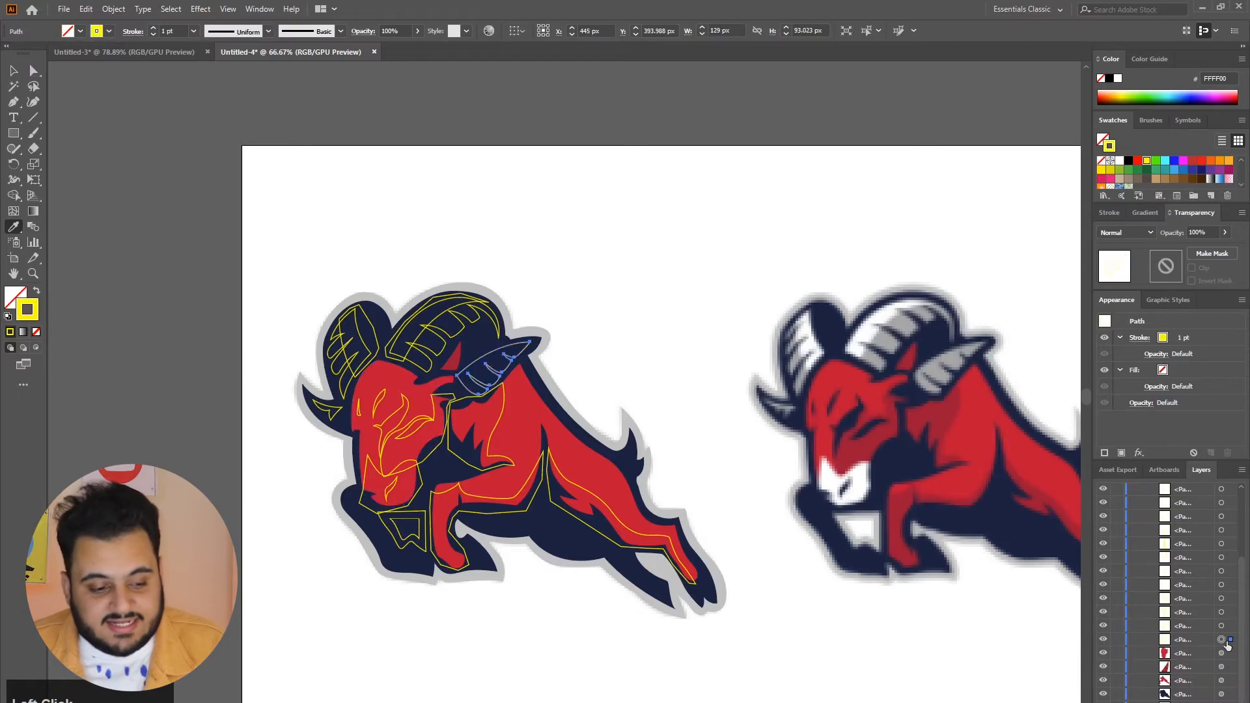
{"action": "scroll", "coordinate": [553, 361], "scroll_direction": "up", "scroll_amount": 2}
{"action": "scroll", "coordinate": [824, 445], "scroll_direction": "down", "scroll_amount": 2}
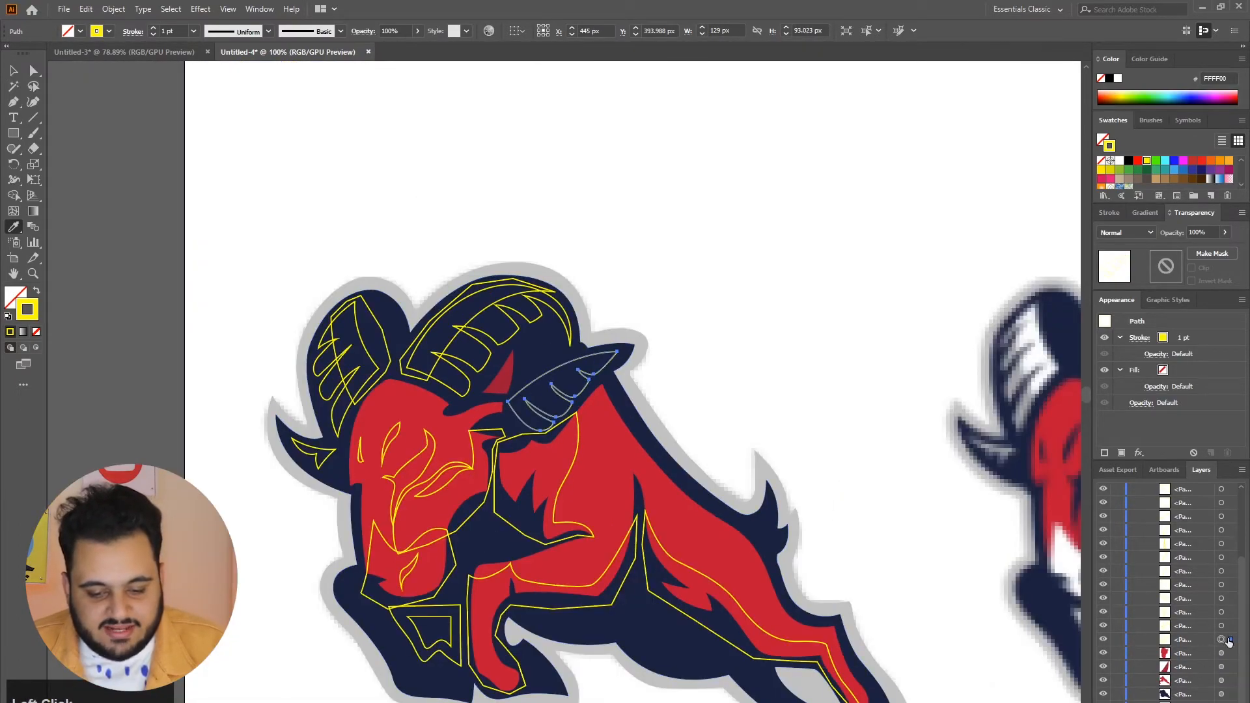
{"action": "scroll", "coordinate": [658, 391], "scroll_direction": "up", "scroll_amount": 3}
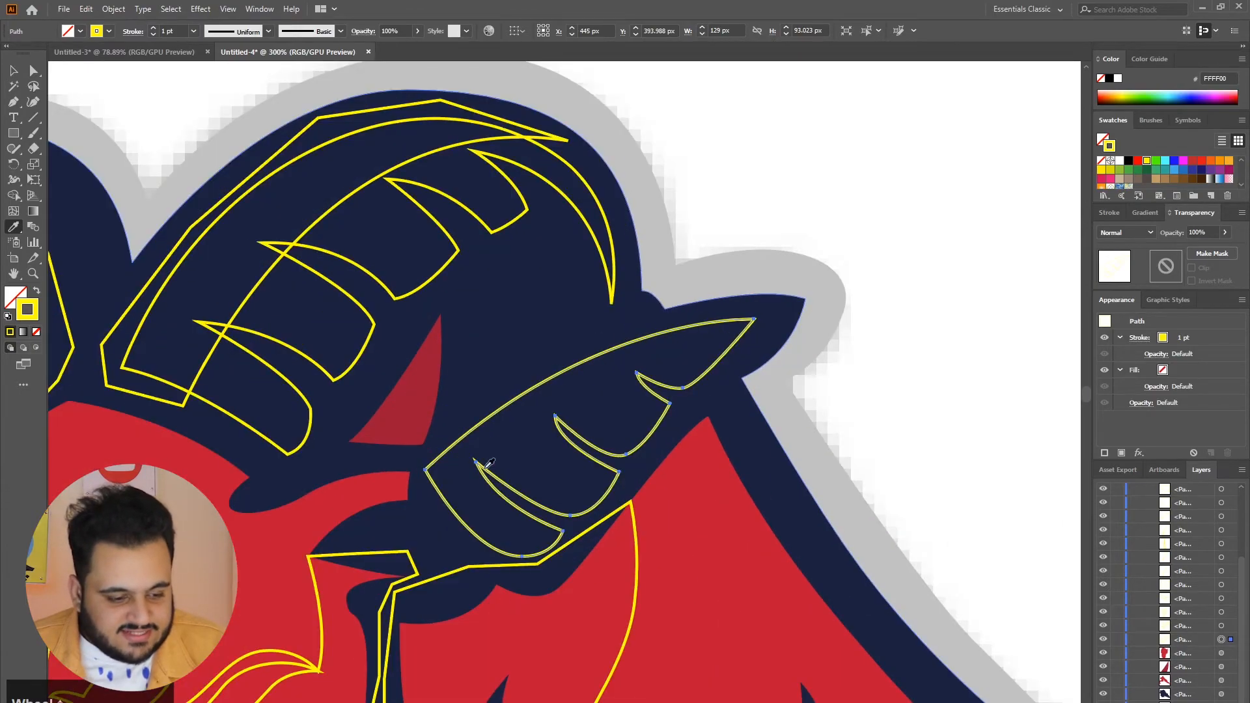
{"action": "scroll", "coordinate": [489, 463], "scroll_direction": "down", "scroll_amount": 3}
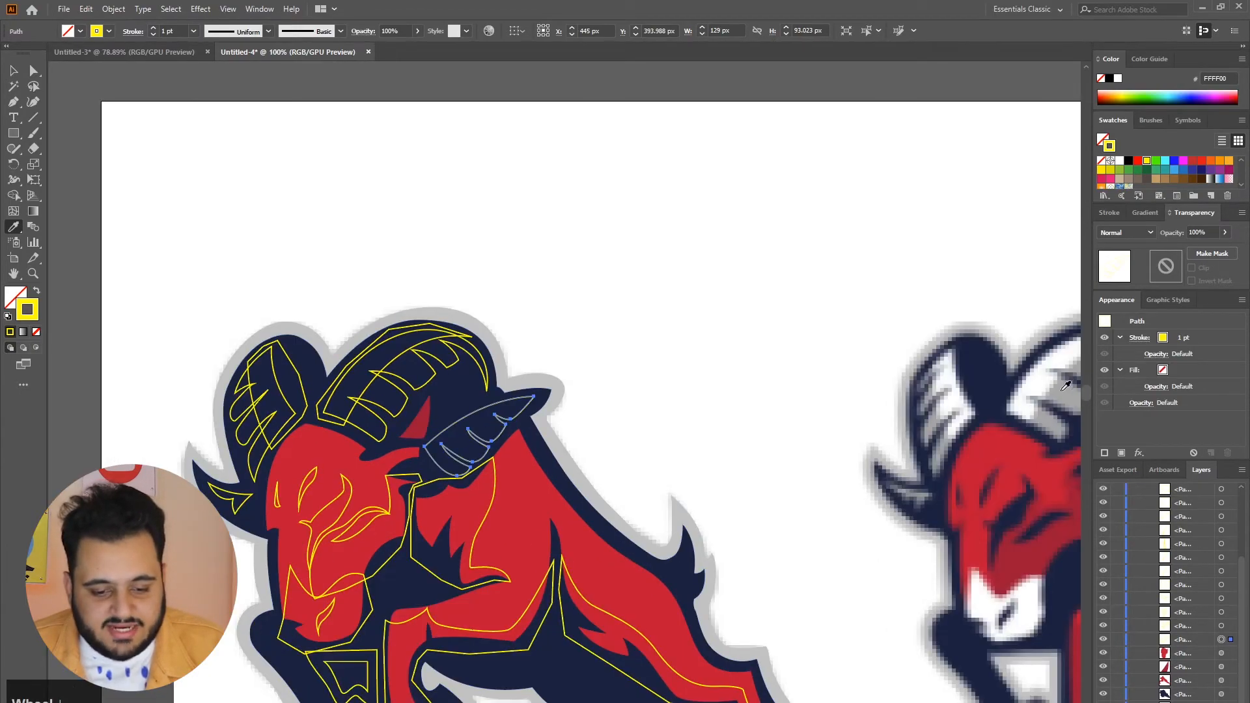
{"action": "left_click", "coordinate": [1064, 388]}
Fill the large horn, the small horn and the far ear's inner shape with the same medium grey
{"action": "left_click", "coordinate": [1222, 626]}
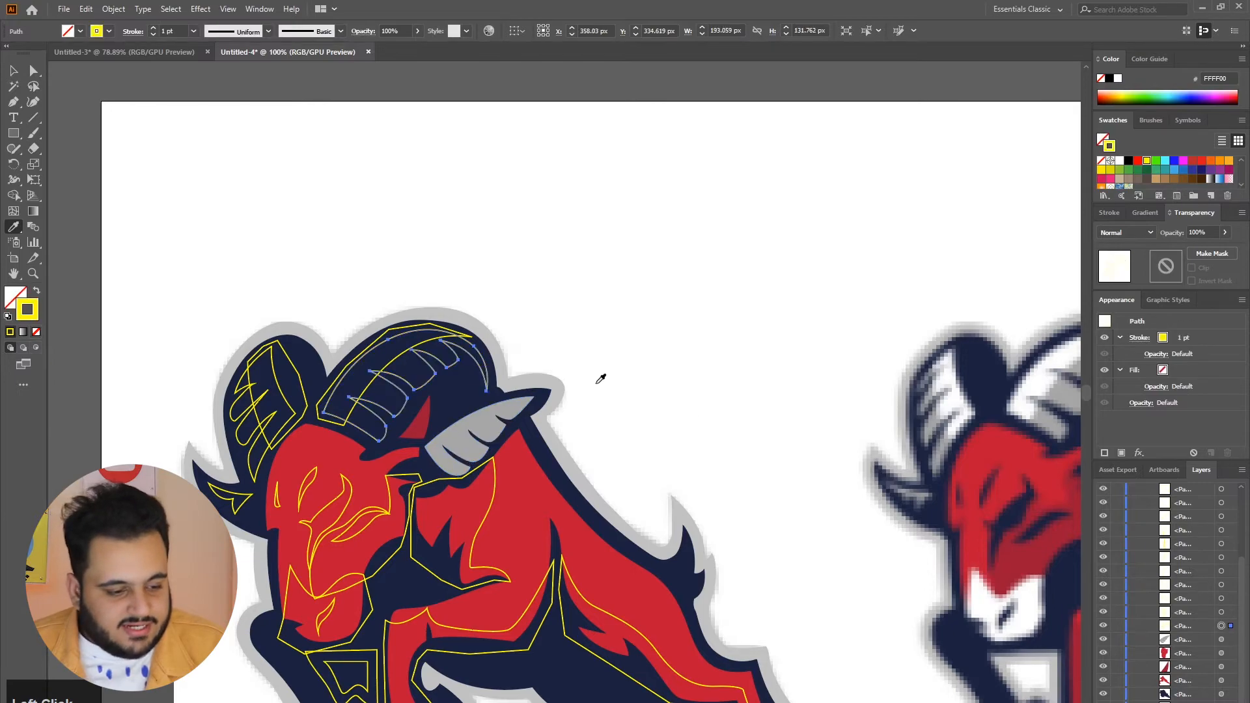
{"action": "left_click", "coordinate": [487, 412]}
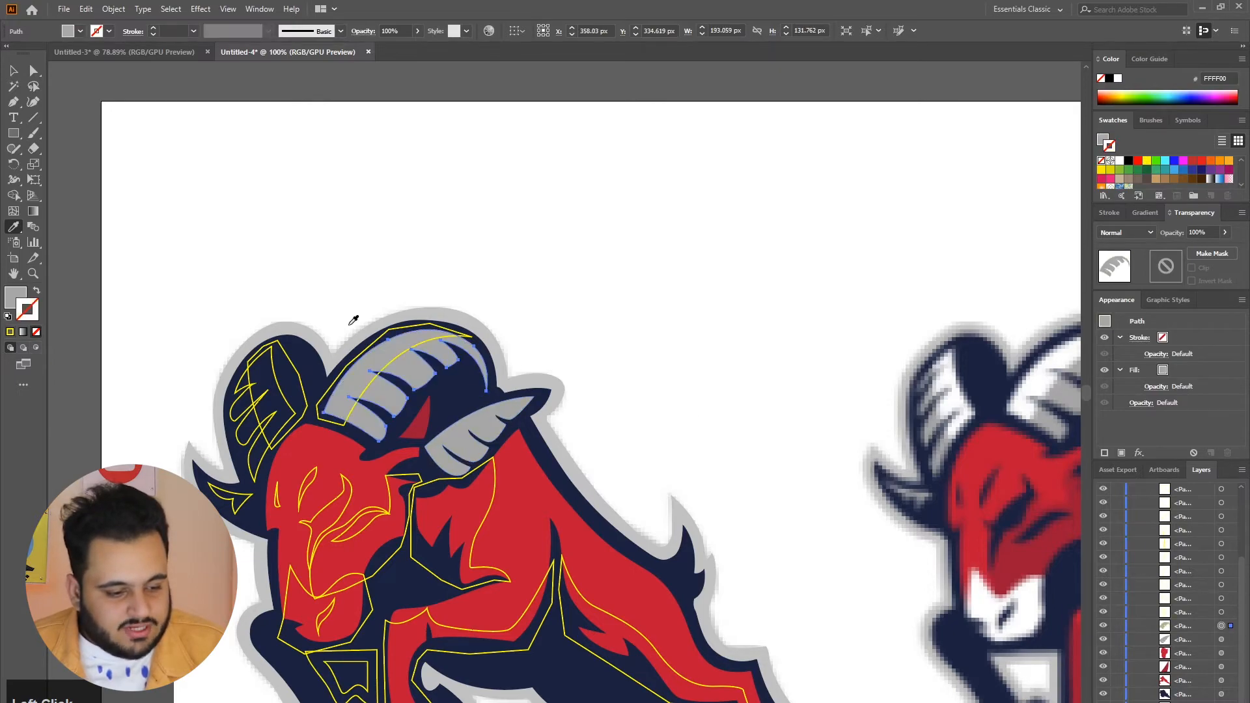
{"action": "left_click", "coordinate": [1222, 611]}
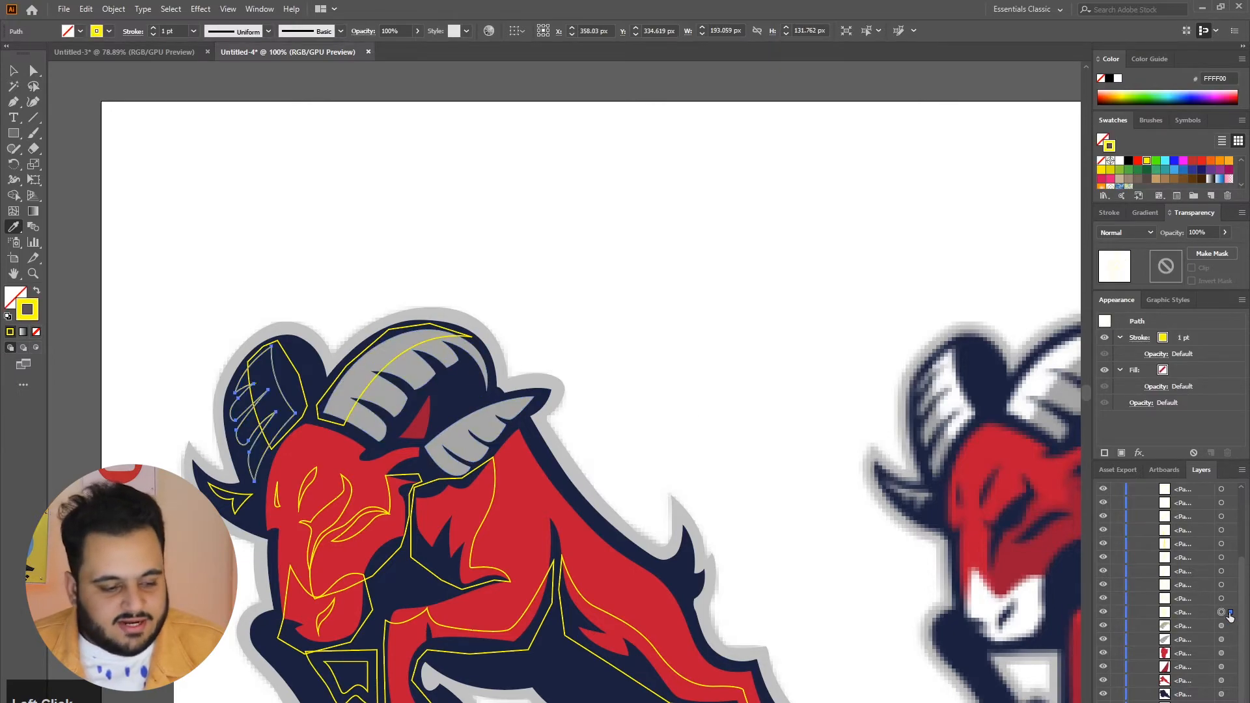
{"action": "left_click", "coordinate": [391, 377]}
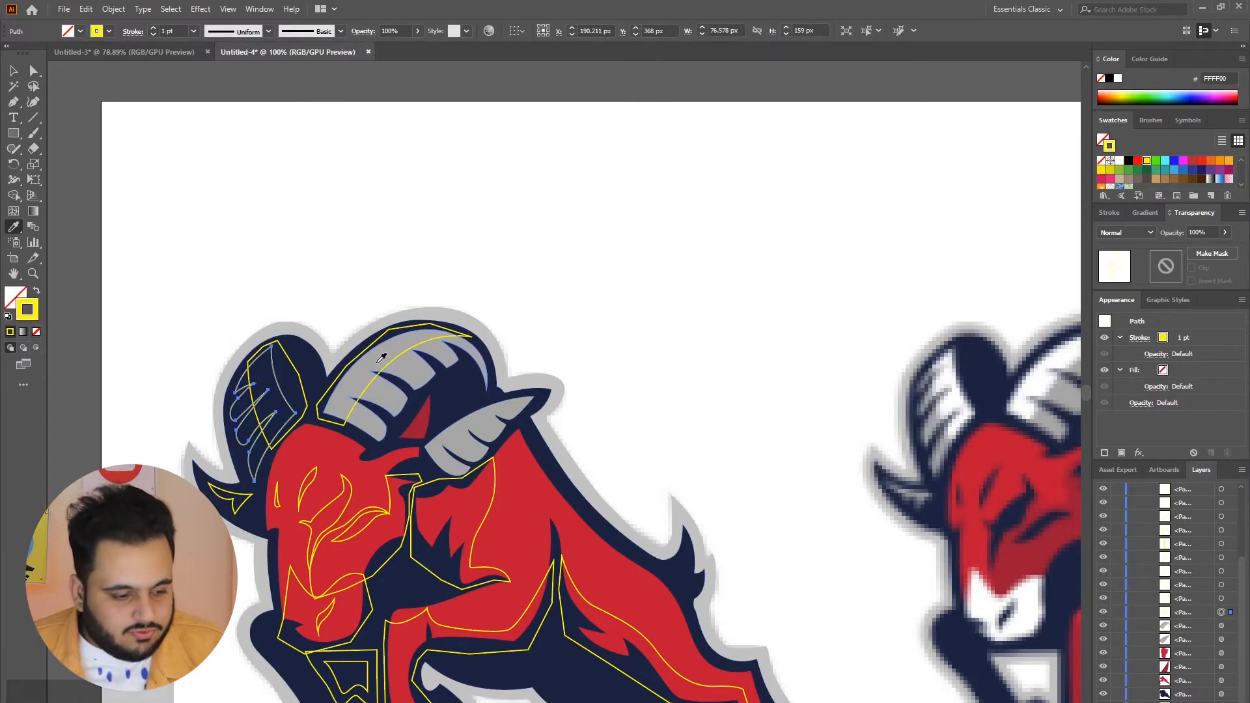
{"action": "left_click", "coordinate": [1222, 599]}
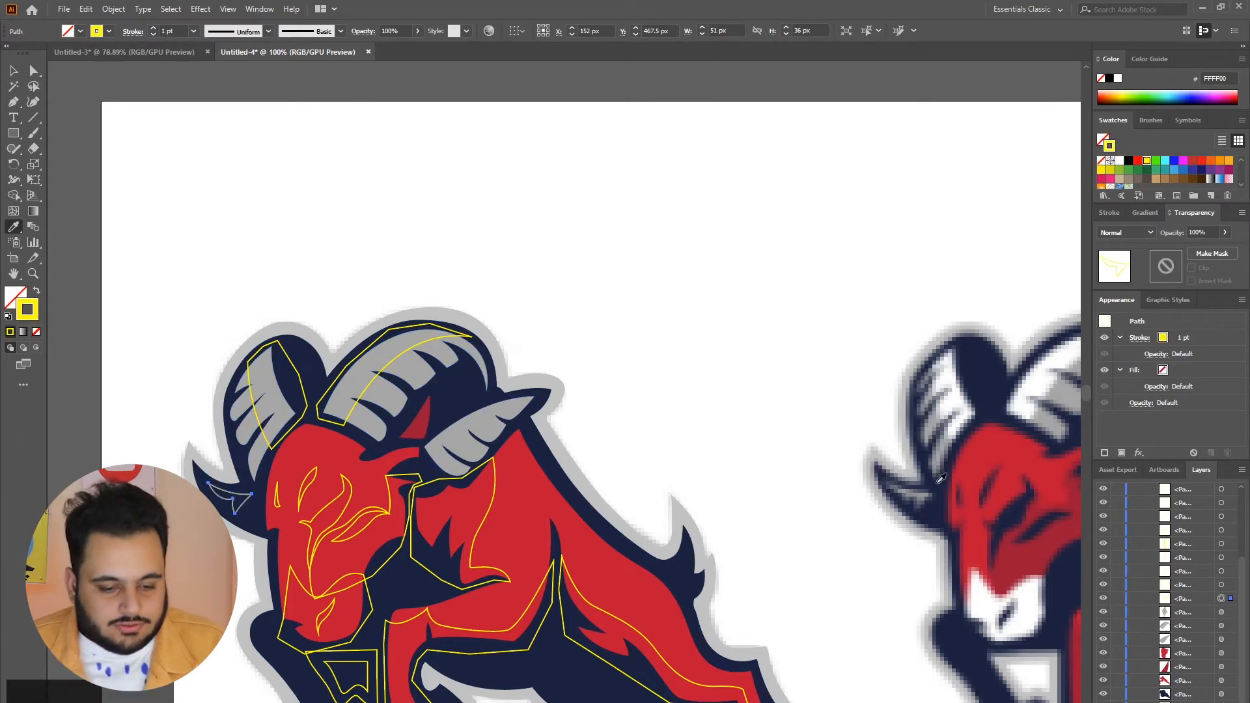
{"action": "left_click", "coordinate": [731, 466]}
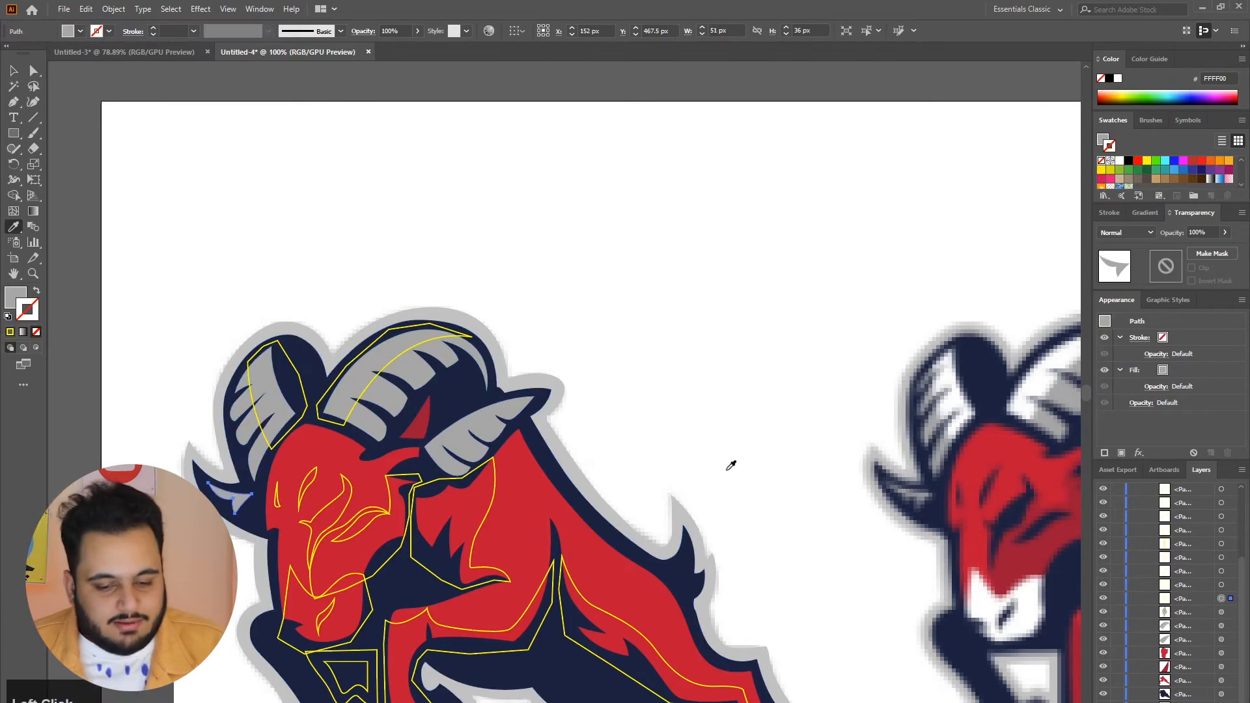
Fill the muzzle shape with the white sampled from the reference image's muzzle
{"action": "left_click", "coordinate": [1222, 585]}
{"action": "scroll", "coordinate": [837, 544], "scroll_direction": "down", "scroll_amount": 2}
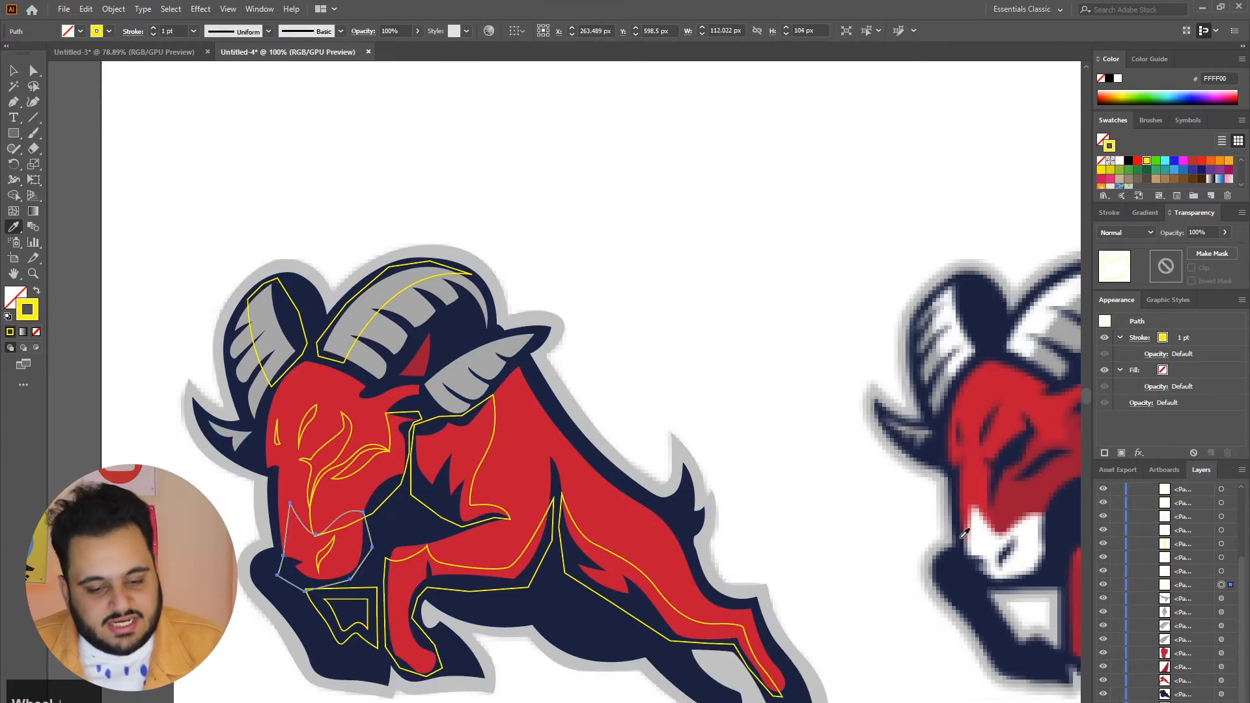
{"action": "left_click", "coordinate": [981, 528]}
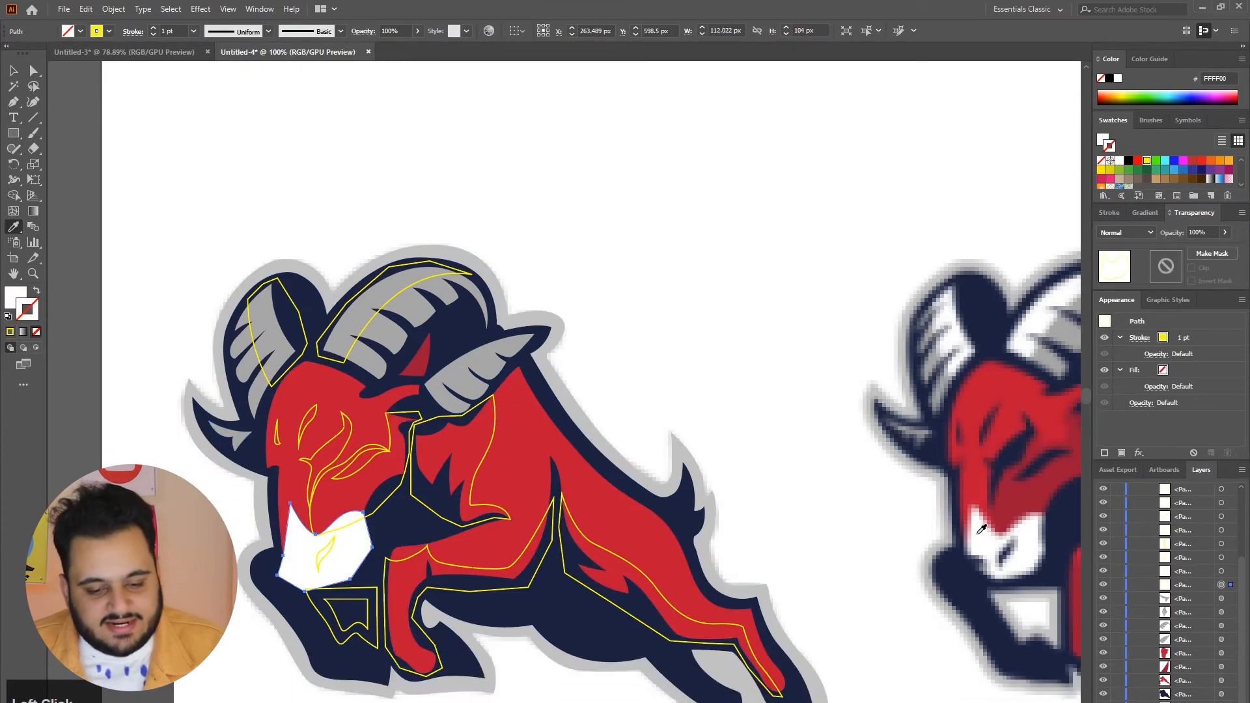
Fill the nostril on the muzzle and the two slim marks on the front of the face with sampled navy
{"action": "left_click", "coordinate": [1223, 571]}
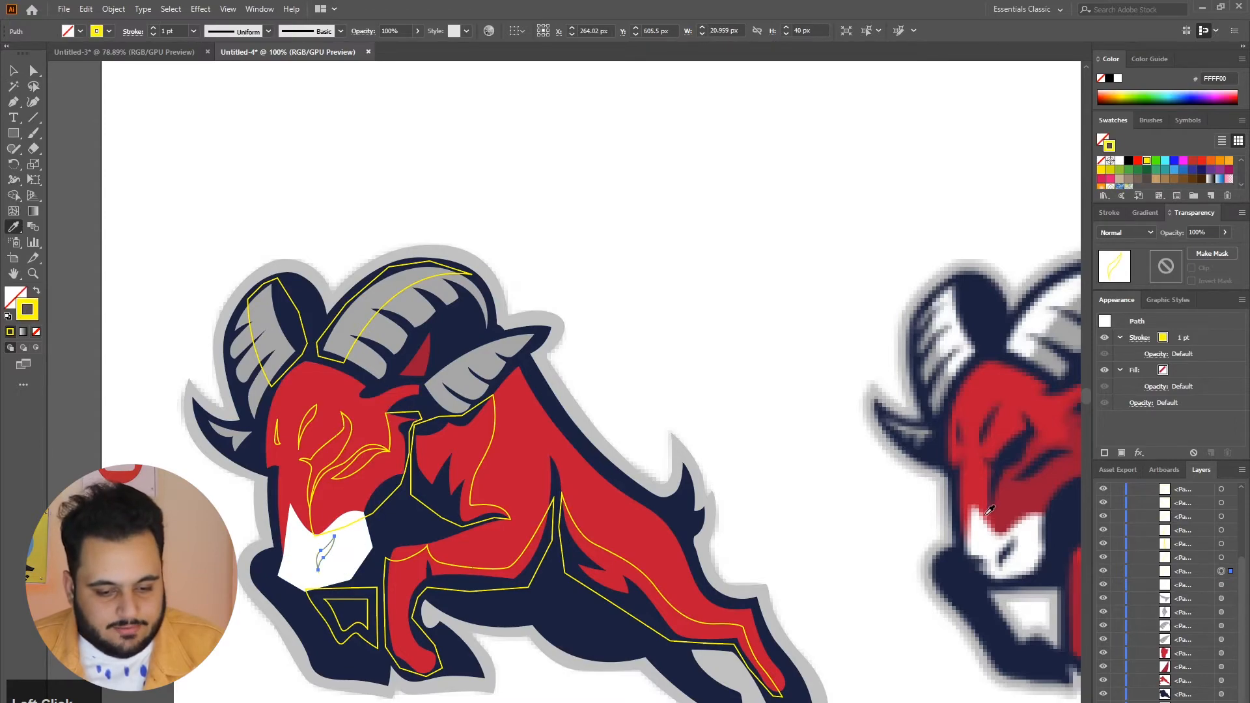
{"action": "left_click", "coordinate": [1007, 631]}
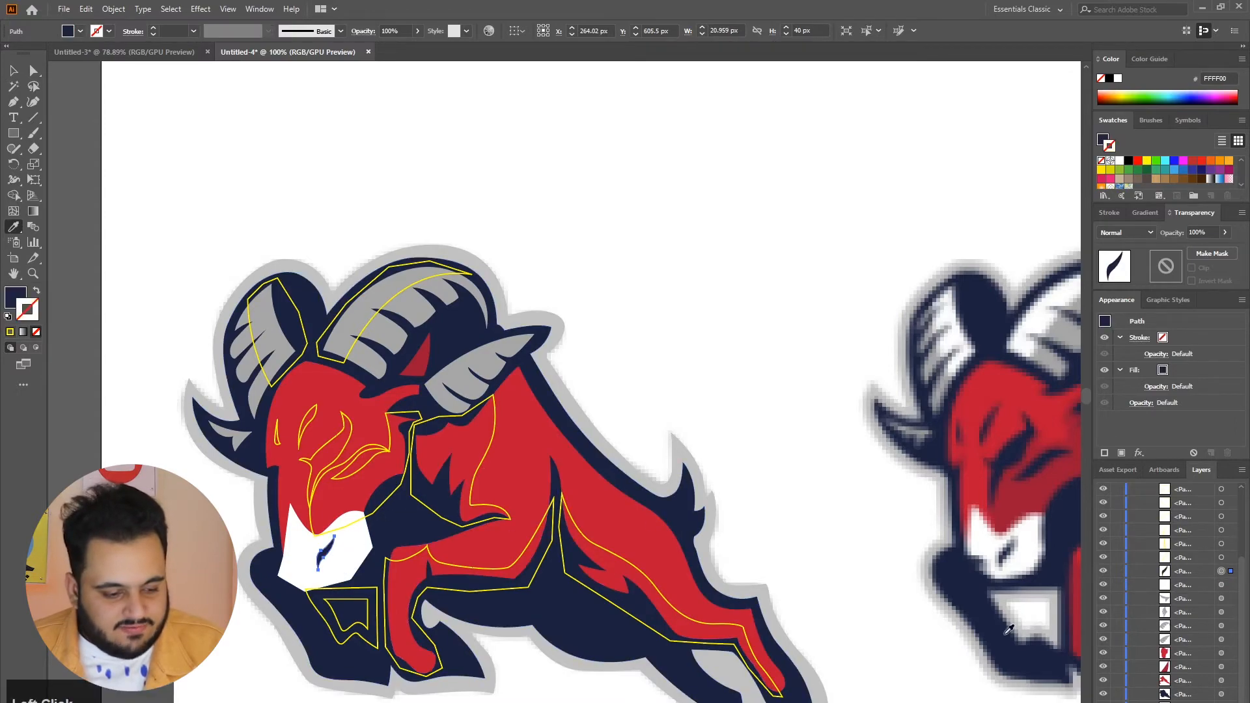
{"action": "left_click", "coordinate": [1224, 557]}
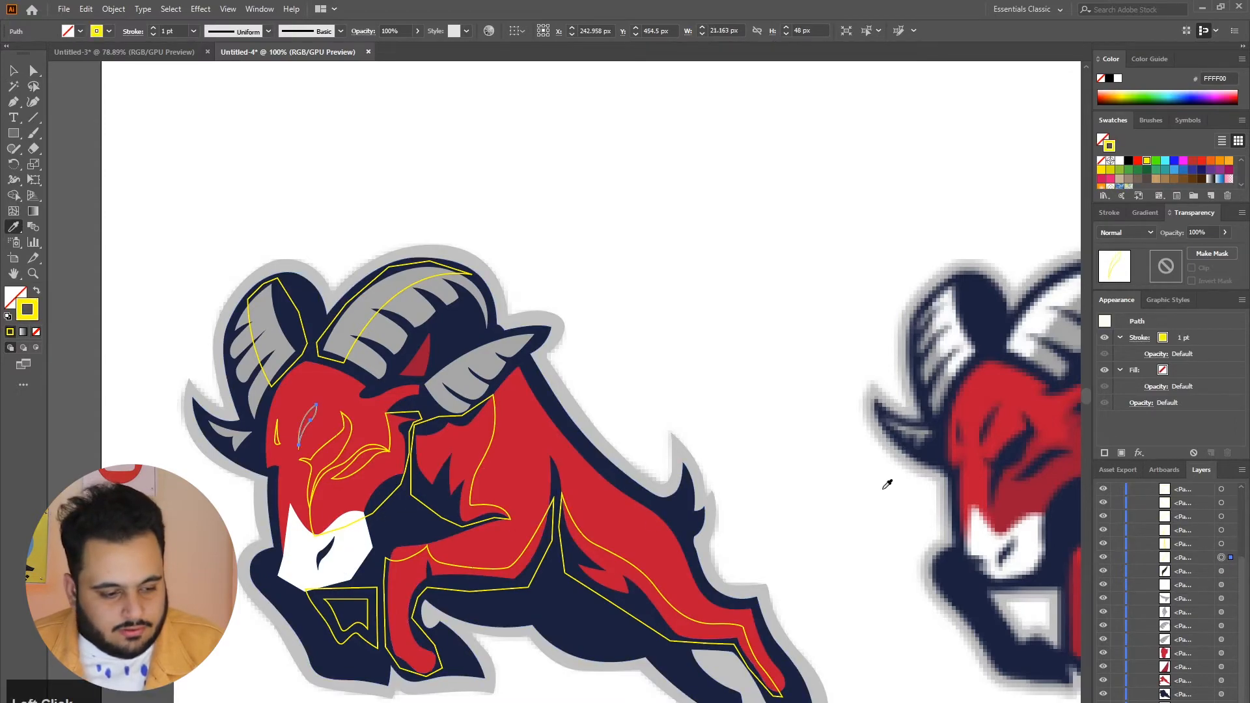
{"action": "left_click", "coordinate": [1003, 338]}
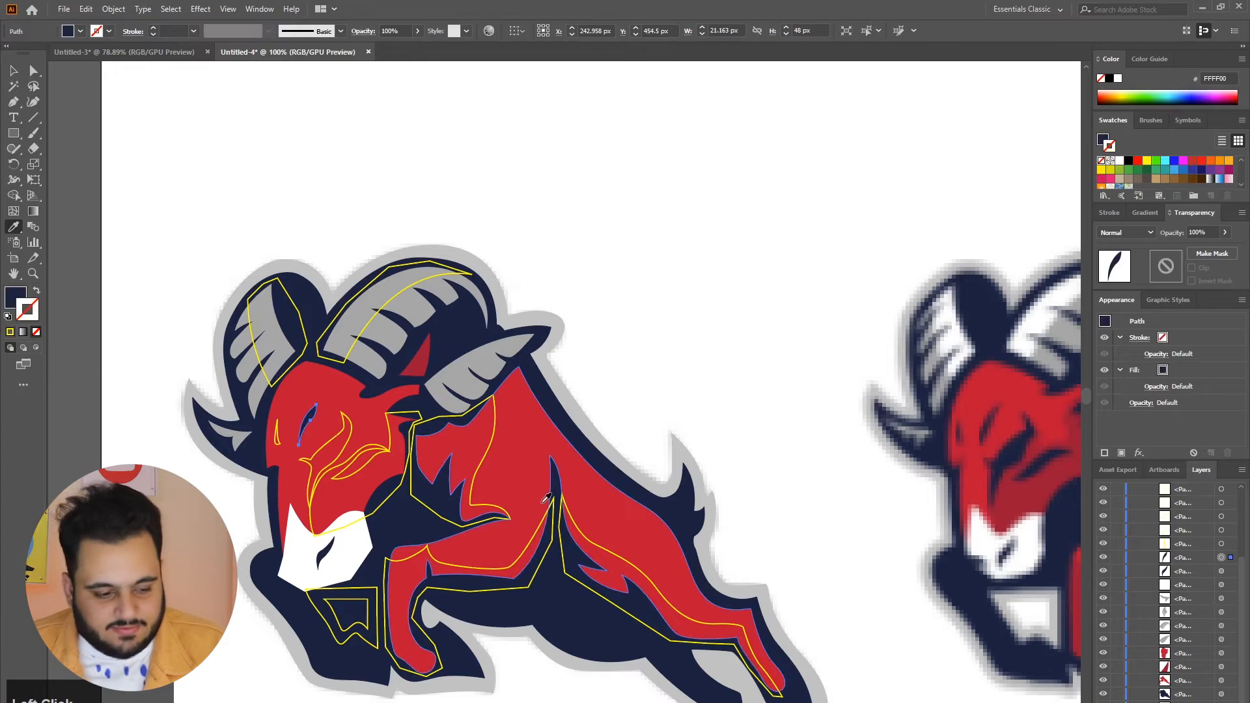
{"action": "left_click", "coordinate": [1221, 544]}
{"action": "left_click", "coordinate": [397, 517]}
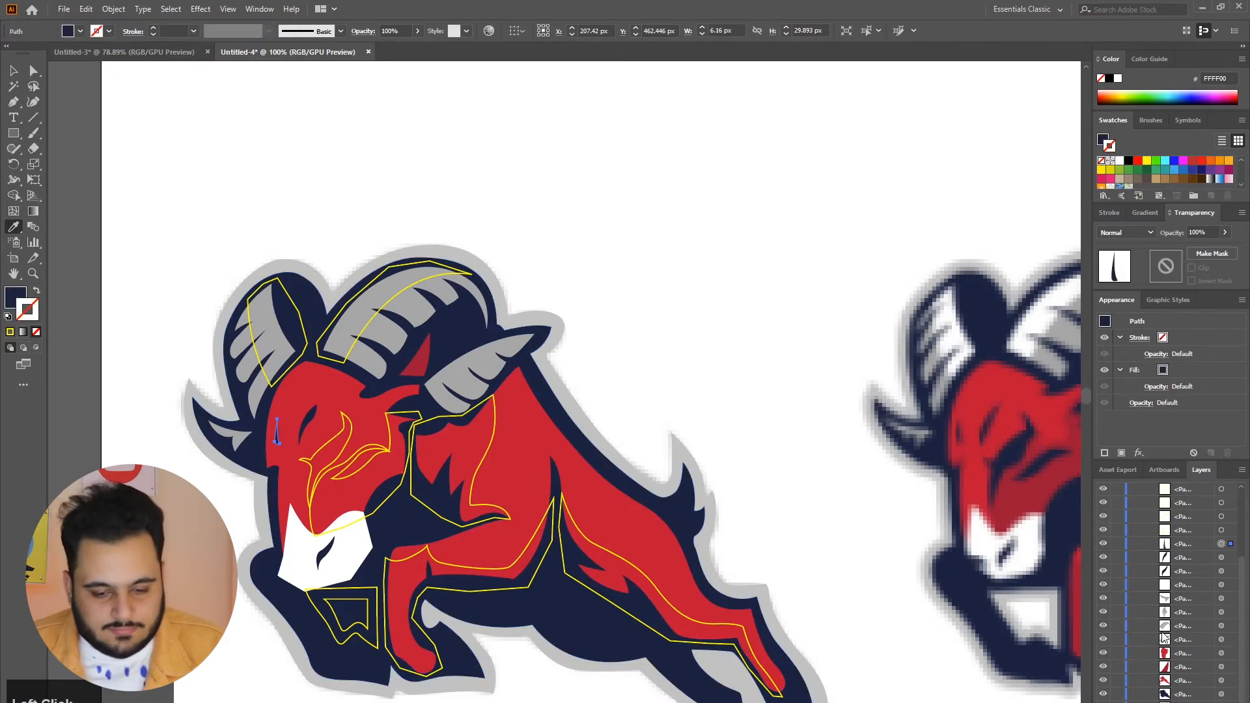
Fill the two remaining curved marks around the near eye with the sampled navy
{"action": "left_click", "coordinate": [1221, 529]}
{"action": "scroll", "coordinate": [443, 440], "scroll_direction": "down", "scroll_amount": 2}
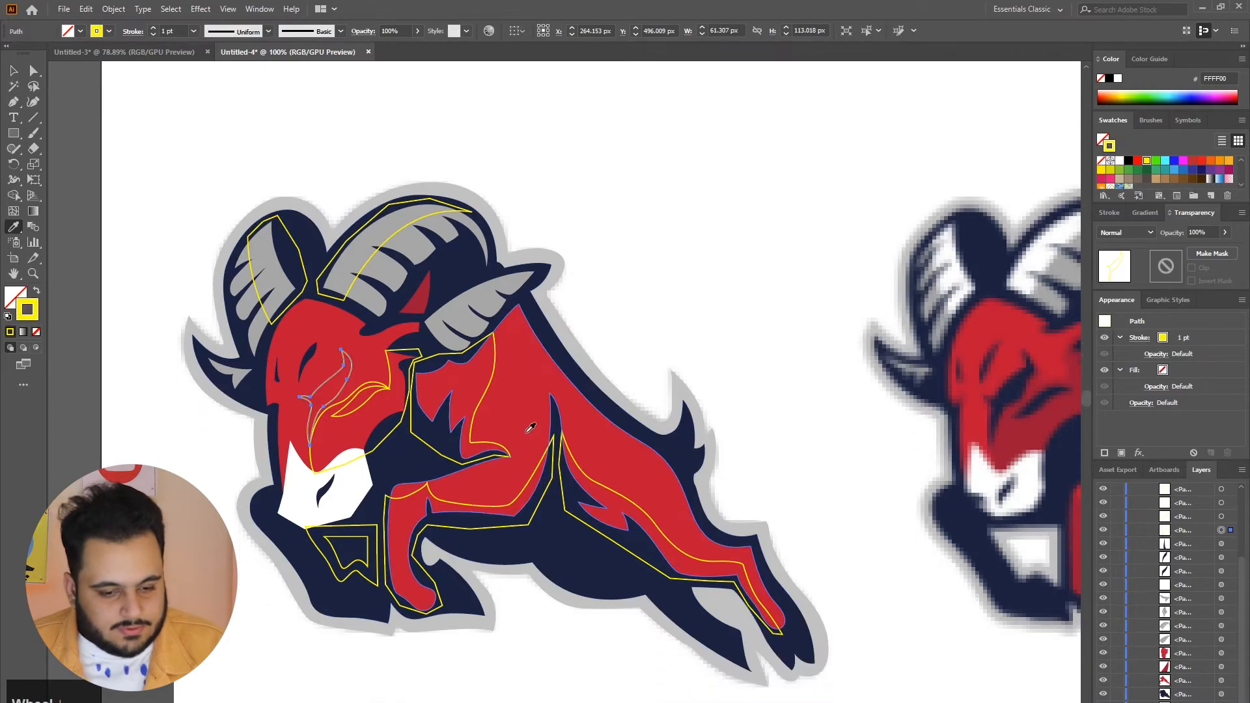
{"action": "left_click", "coordinate": [1228, 516]}
{"action": "left_click", "coordinate": [408, 454]}
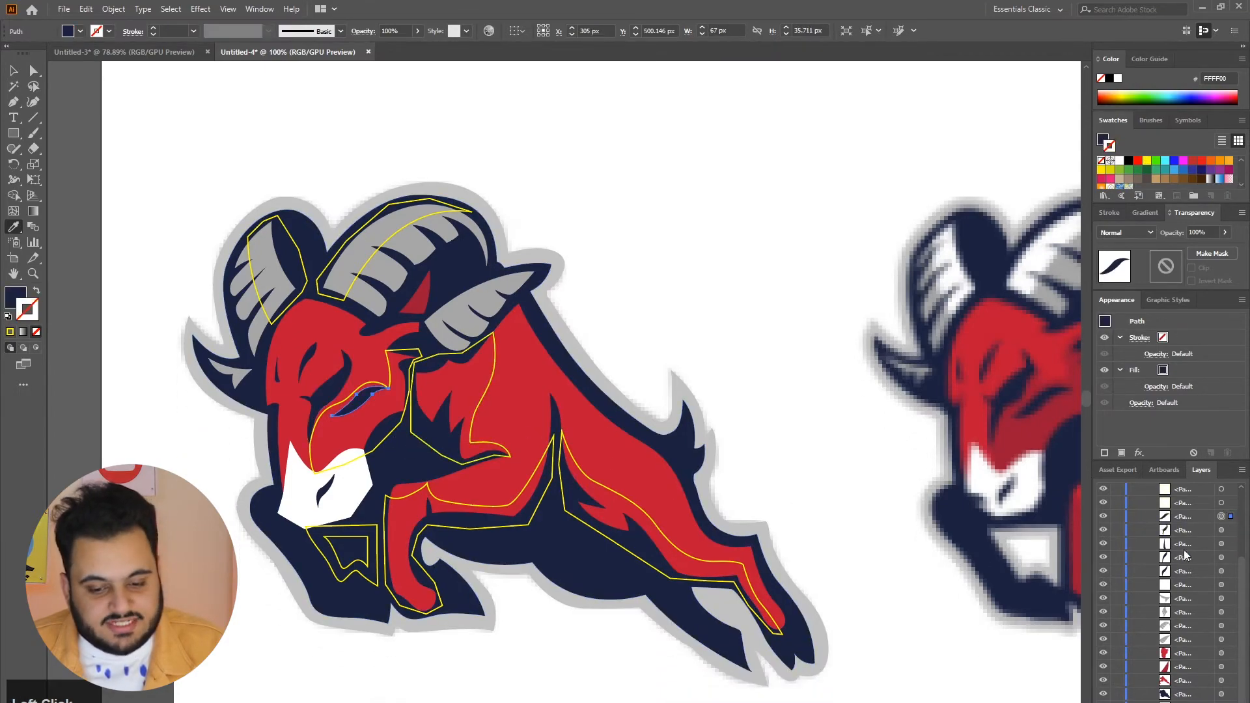
Fill the gap shape between the front legs with the outline's light grey and its inner shape with white
{"action": "left_click", "coordinate": [1222, 503]}
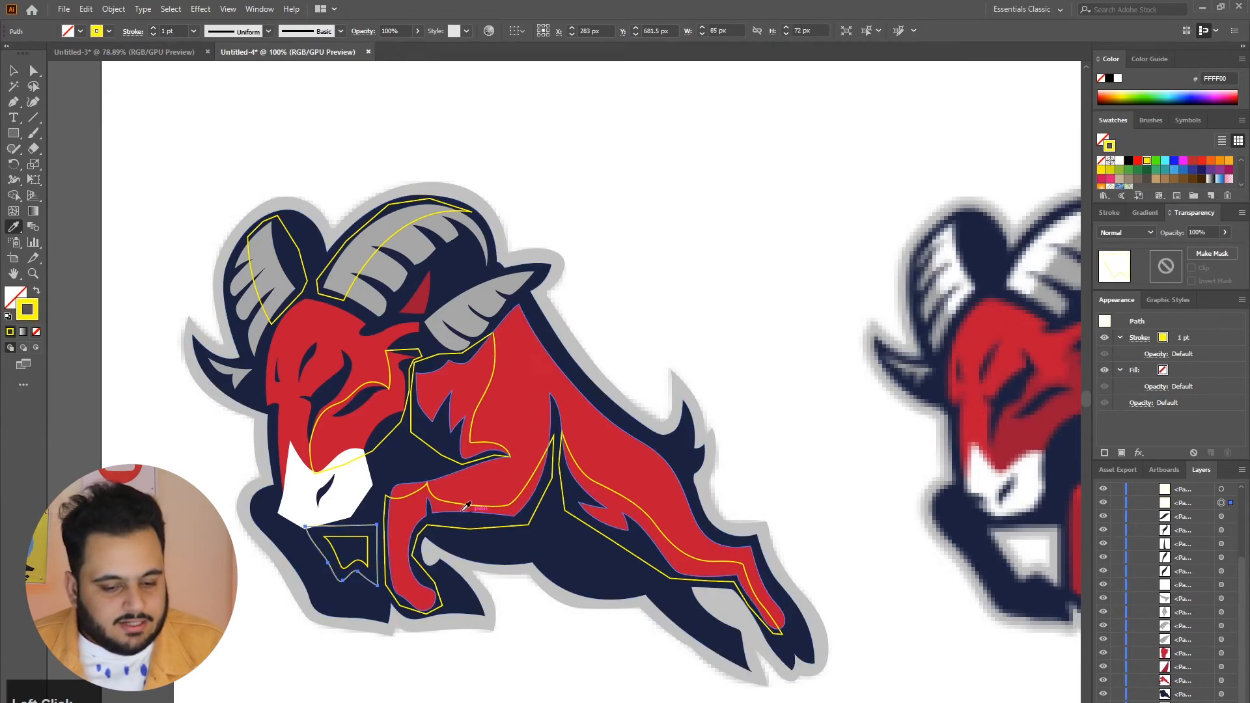
{"action": "left_click", "coordinate": [572, 329]}
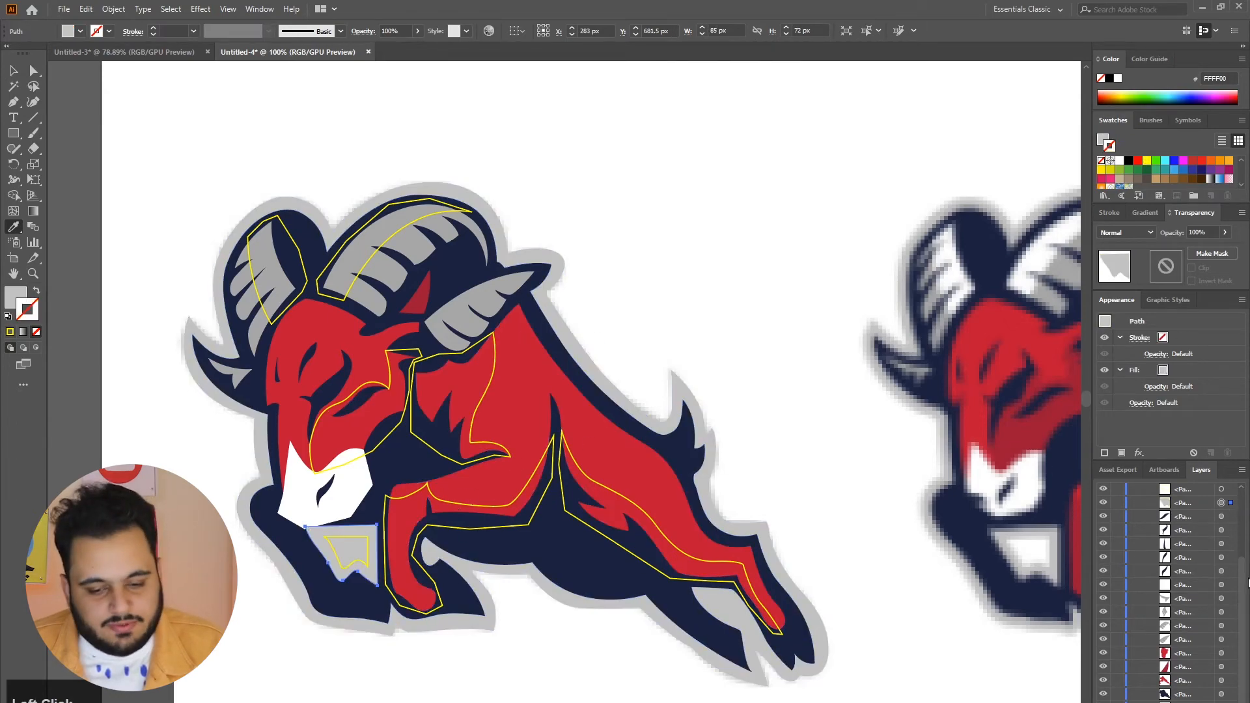
{"action": "left_click", "coordinate": [1221, 489]}
{"action": "left_click", "coordinate": [349, 484]}
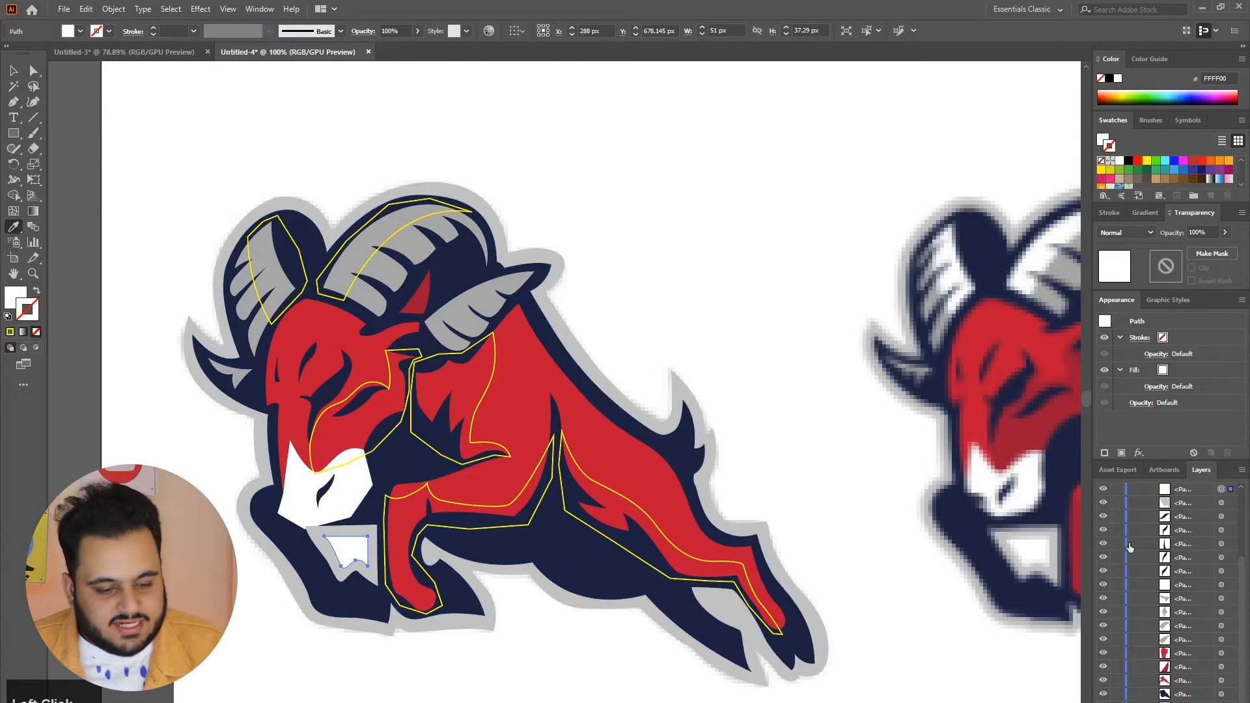
Fill the shadow shapes on the shoulder, front leg and hind leg with sampled dark red
{"action": "scroll", "coordinate": [1225, 531], "scroll_direction": "up", "scroll_amount": 1}
{"action": "left_click", "coordinate": [1221, 516]}
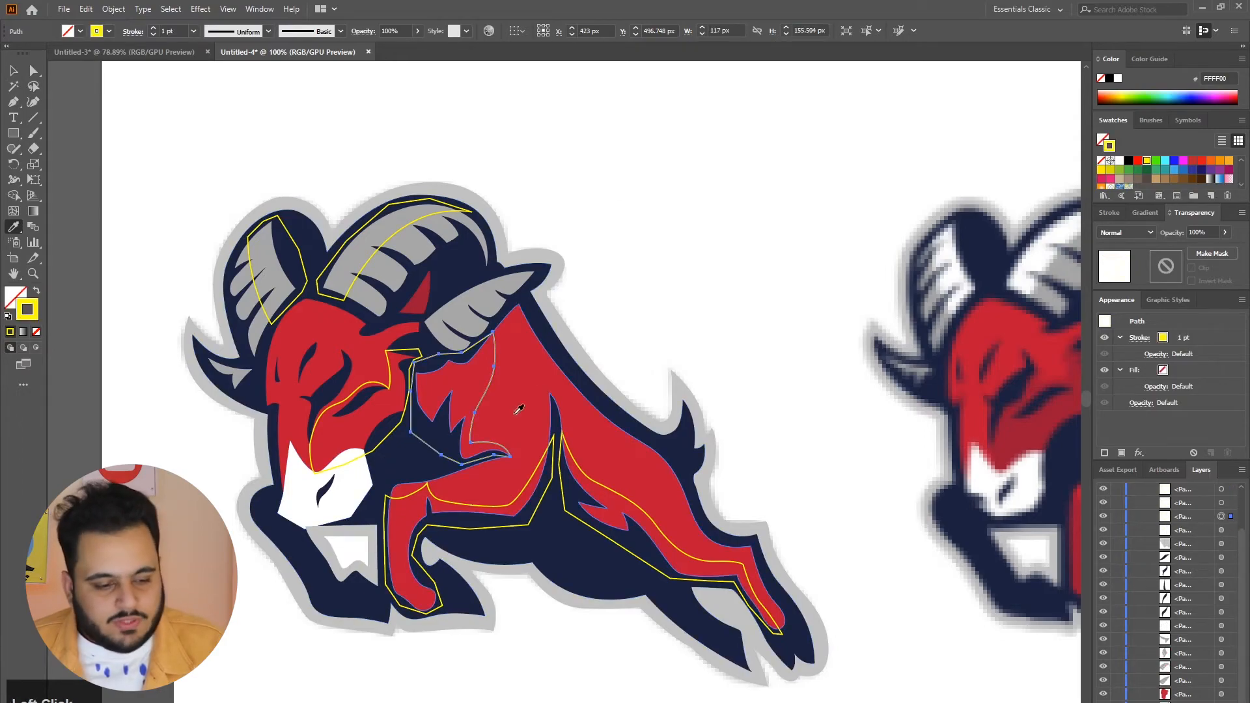
{"action": "scroll", "coordinate": [473, 401], "scroll_direction": "down", "scroll_amount": 1}
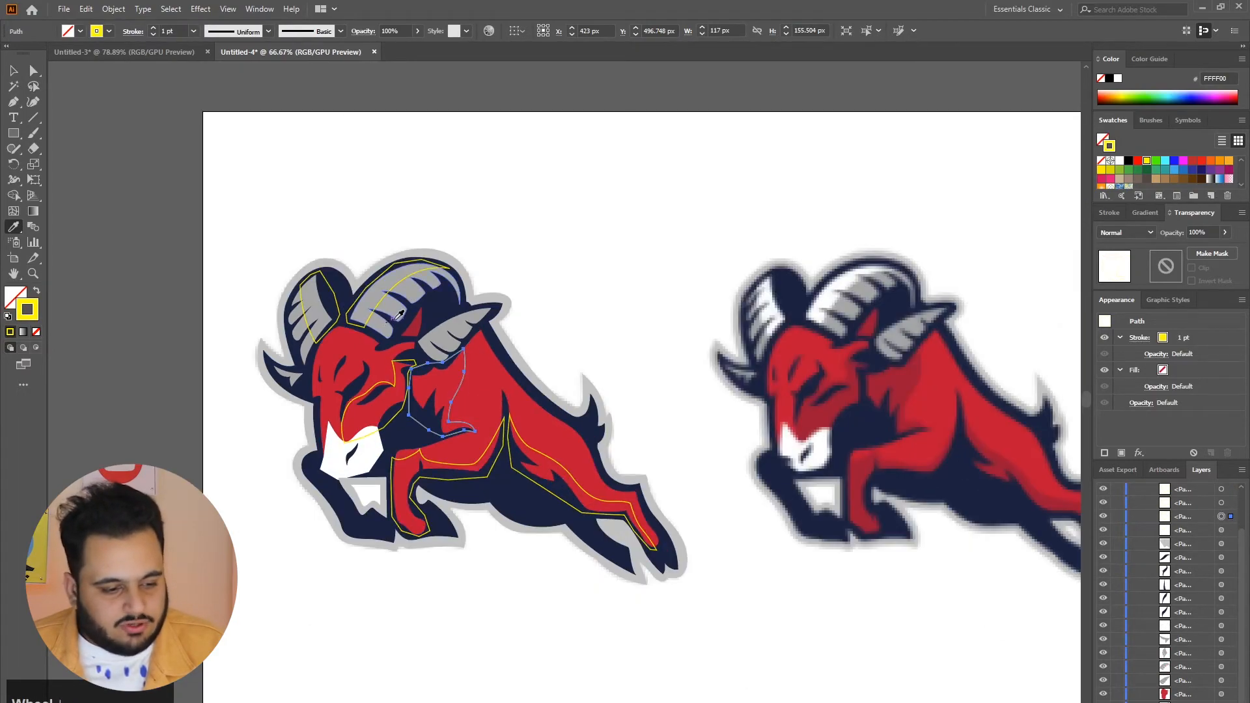
{"action": "left_click", "coordinate": [858, 489]}
{"action": "left_click", "coordinate": [1229, 502]}
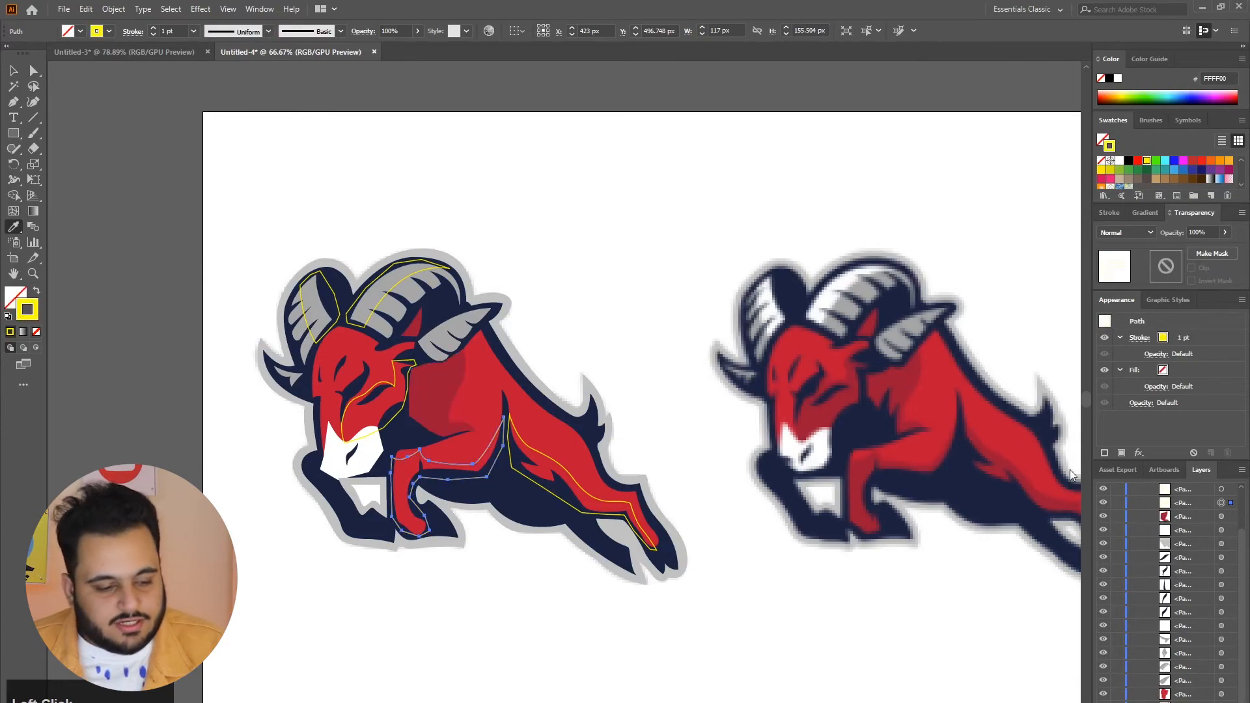
{"action": "left_click", "coordinate": [448, 363]}
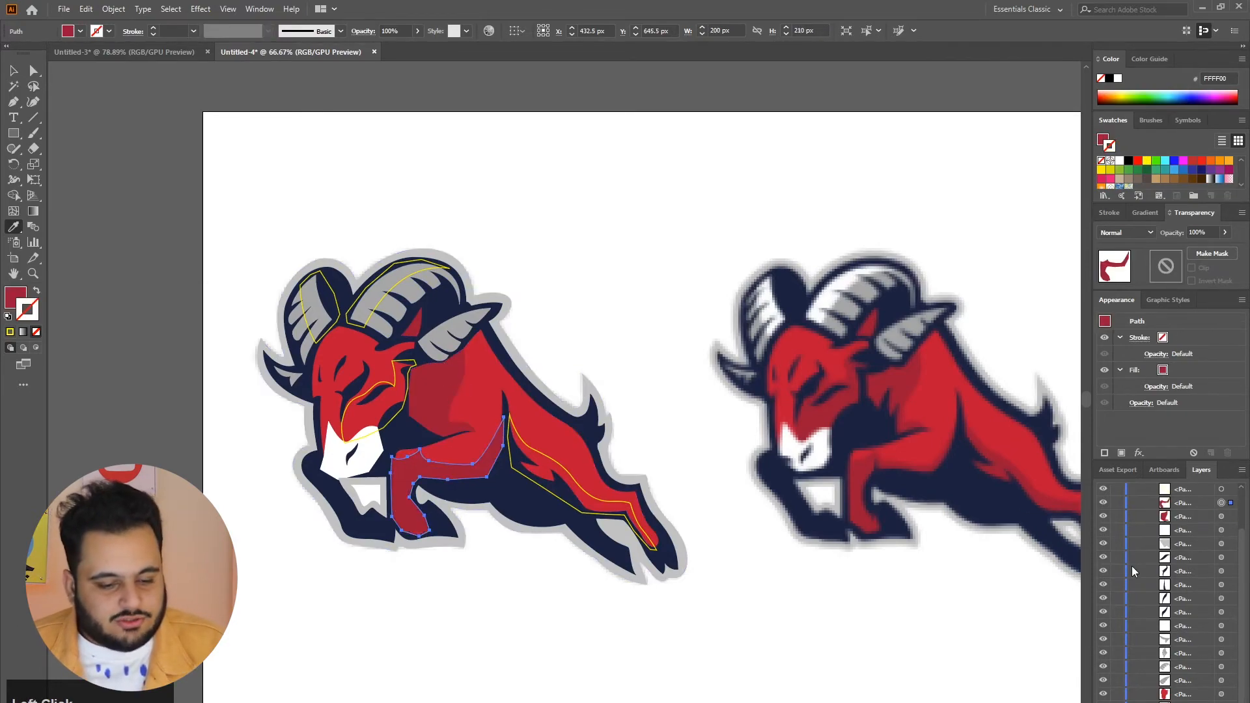
{"action": "left_click", "coordinate": [1233, 488]}
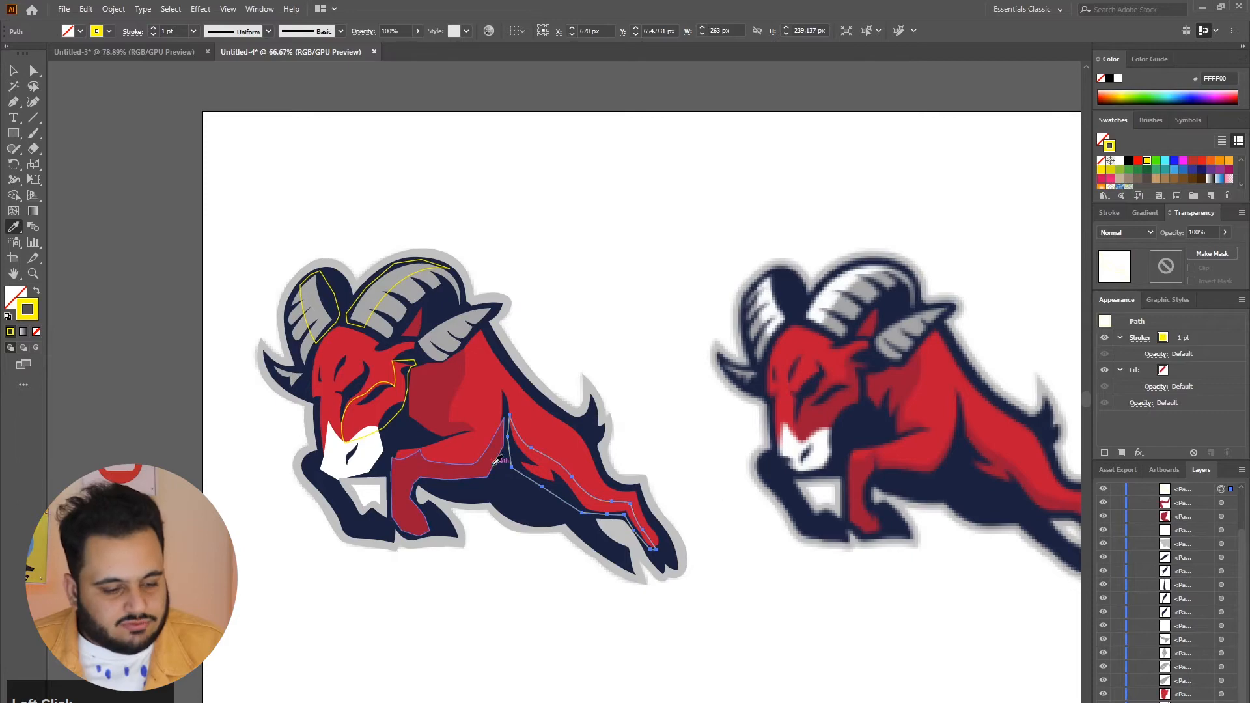
{"action": "left_click", "coordinate": [393, 340]}
Compare the shading around the ear, neck and face in the artwork with the pixelated reference image
{"action": "scroll", "coordinate": [393, 340], "scroll_direction": "up", "scroll_amount": 5}
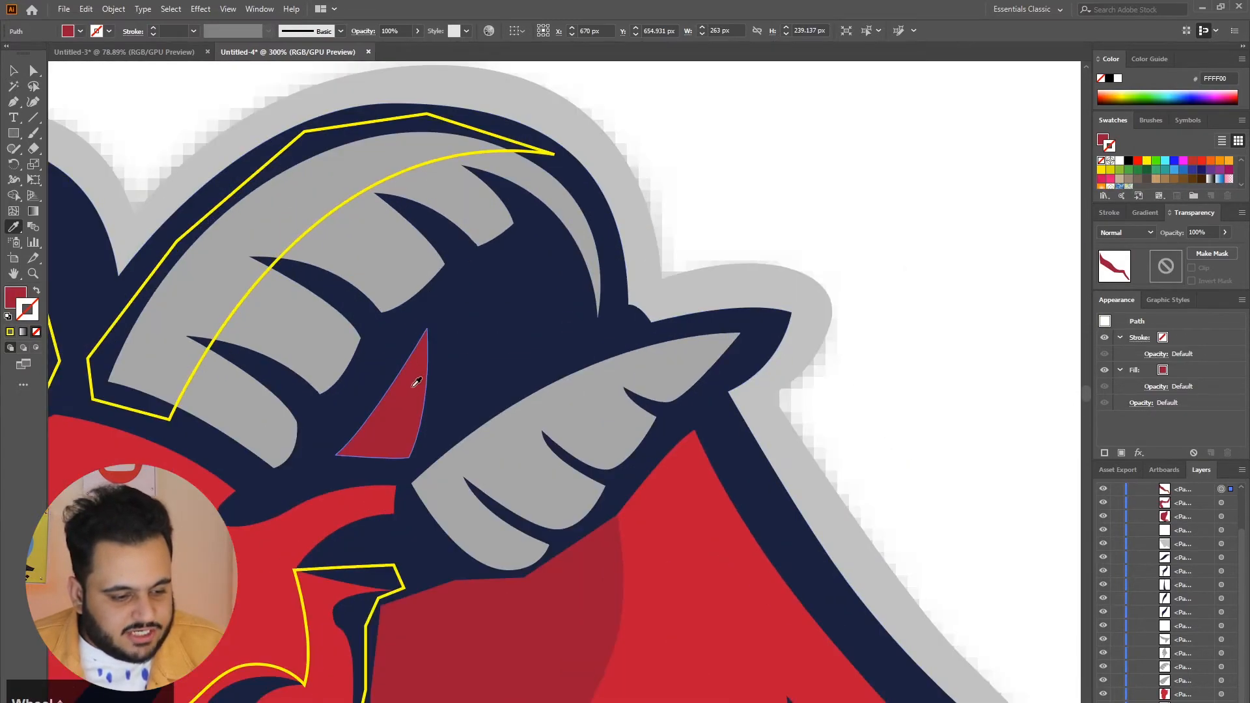
{"action": "scroll", "coordinate": [413, 382], "scroll_direction": "down", "scroll_amount": 2}
{"action": "scroll", "coordinate": [568, 611], "scroll_direction": "down", "scroll_amount": 2}
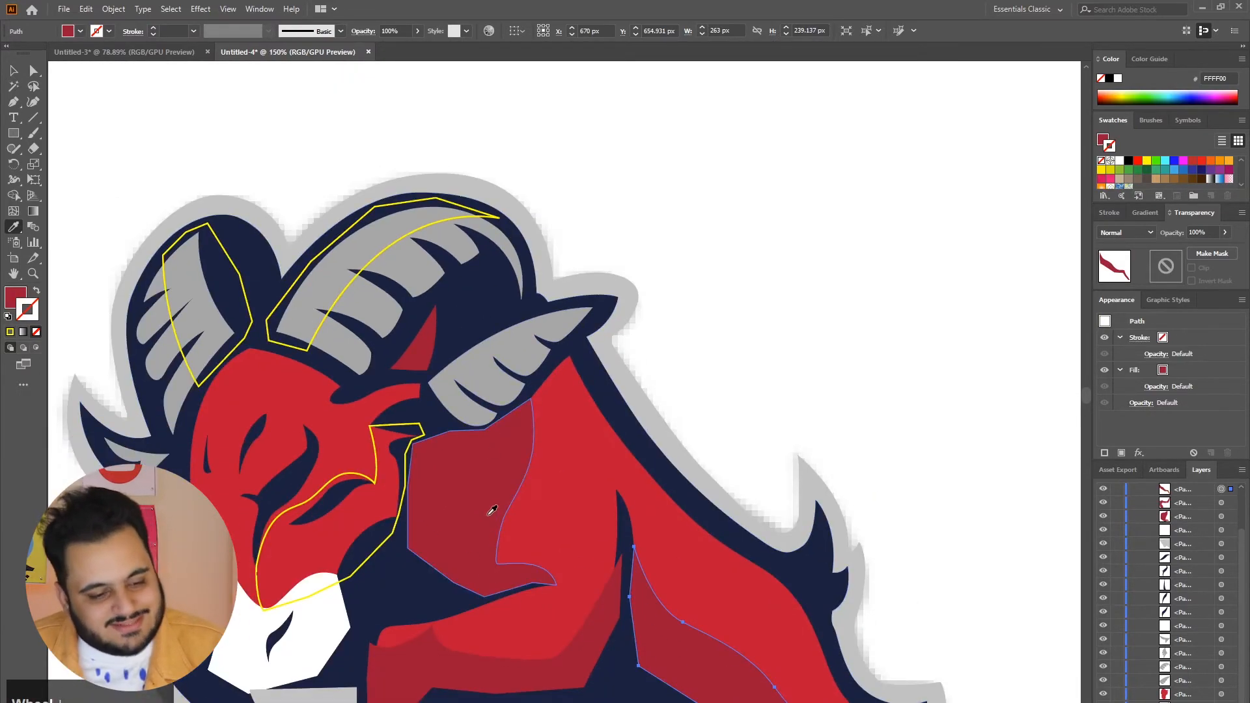
{"action": "scroll", "coordinate": [489, 511], "scroll_direction": "down", "scroll_amount": 2}
{"action": "scroll", "coordinate": [945, 497], "scroll_direction": "up", "scroll_amount": 6}
{"action": "scroll", "coordinate": [946, 496], "scroll_direction": "up", "scroll_amount": 3}
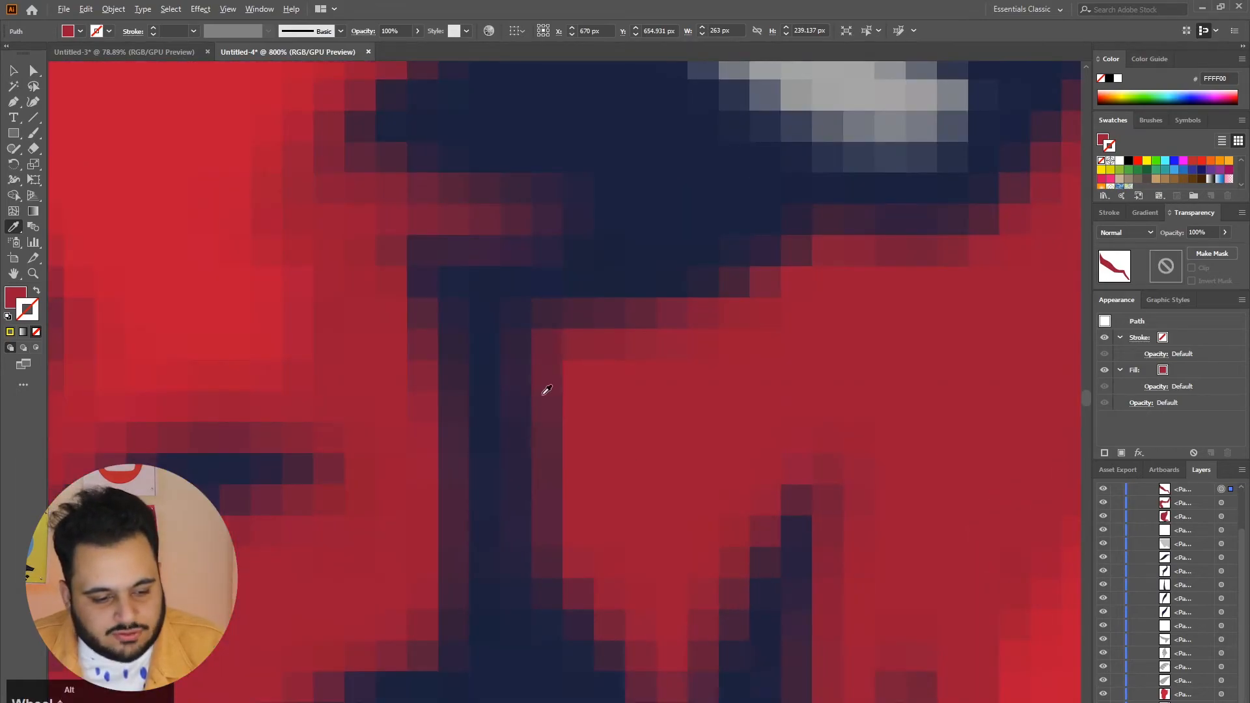
{"action": "scroll", "coordinate": [581, 340], "scroll_direction": "down", "scroll_amount": 7}
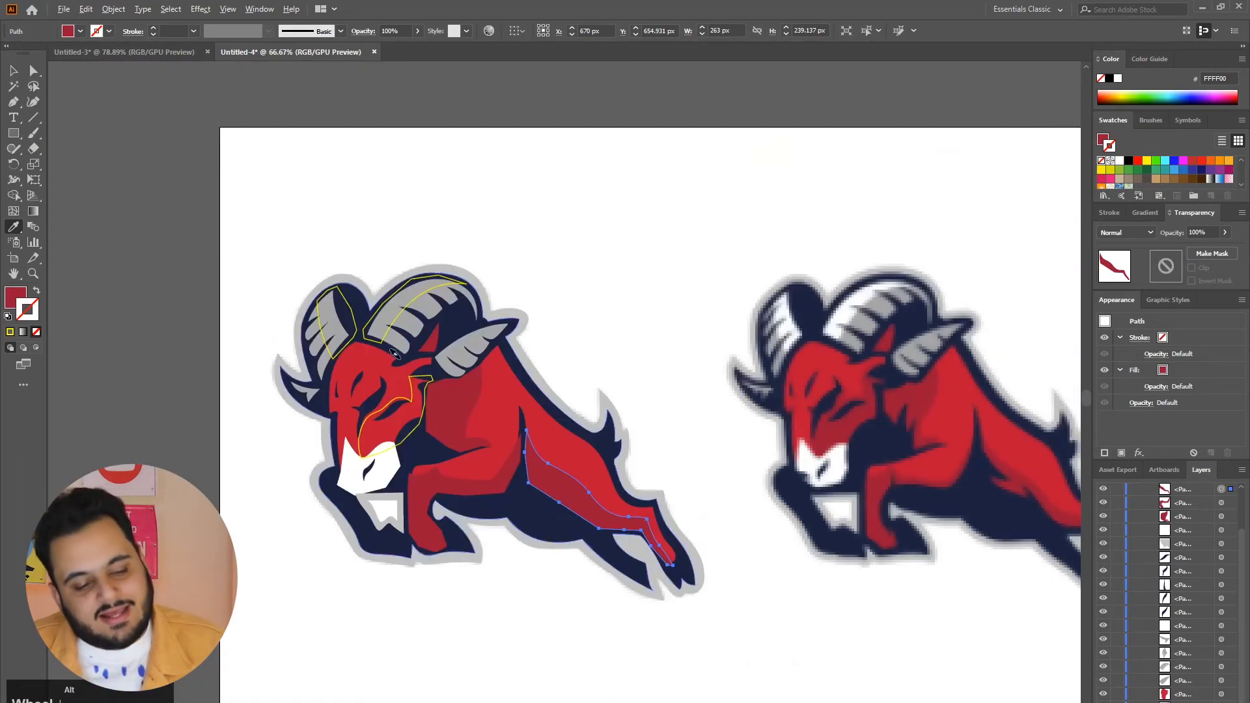
Fill the shadow shape on the ram's cheek and jaw with the shoulder shadow's dark red
{"action": "scroll", "coordinate": [962, 527], "scroll_direction": "up", "scroll_amount": 1}
{"action": "scroll", "coordinate": [1226, 533], "scroll_direction": "up", "scroll_amount": 1}
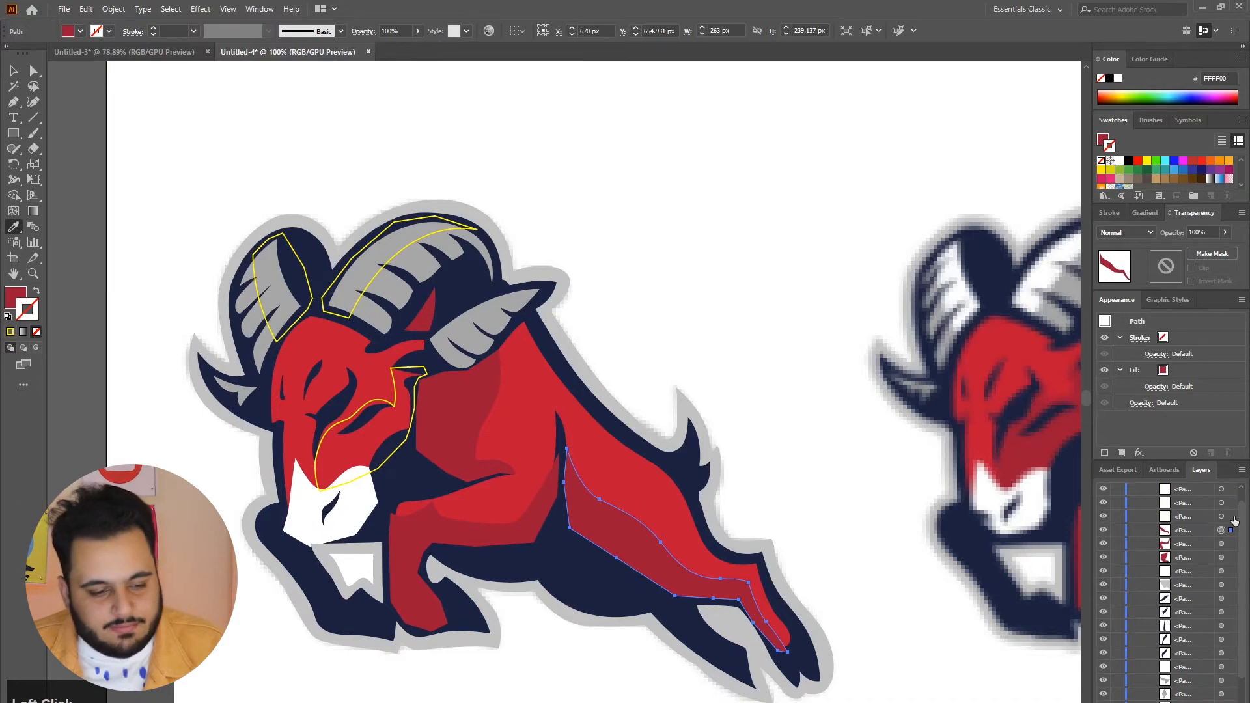
{"action": "left_click", "coordinate": [1231, 517]}
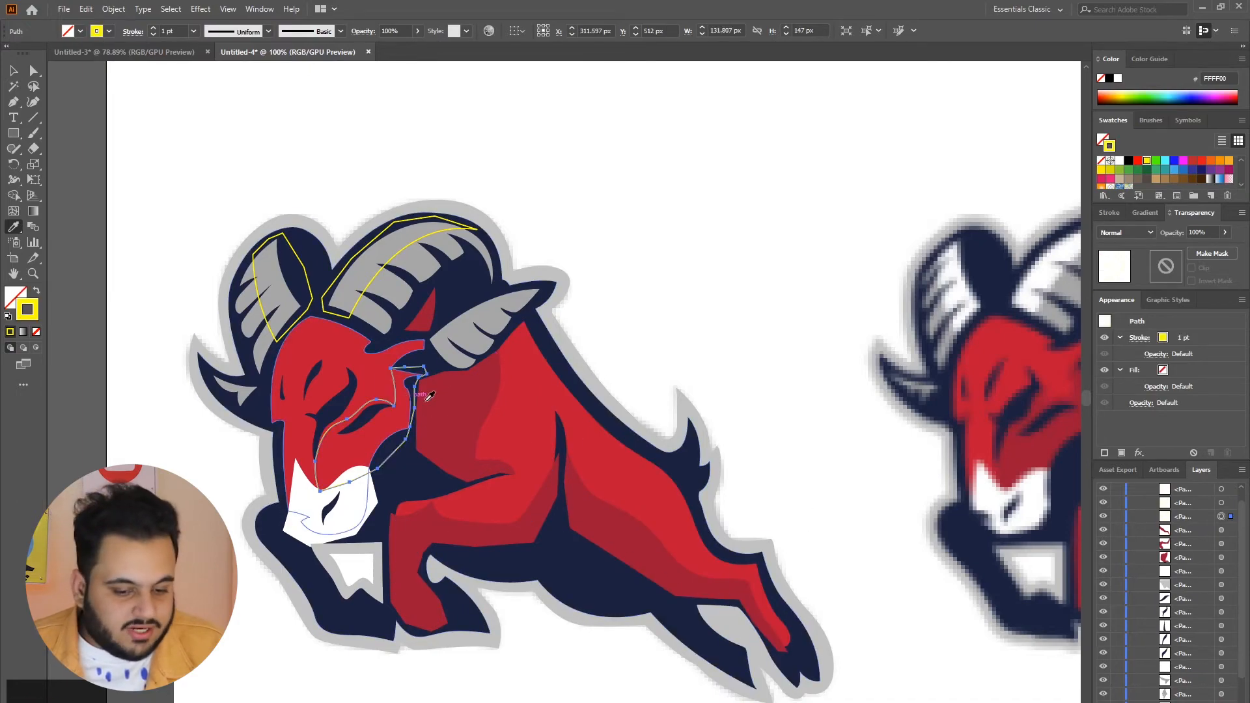
{"action": "left_click", "coordinate": [476, 406]}
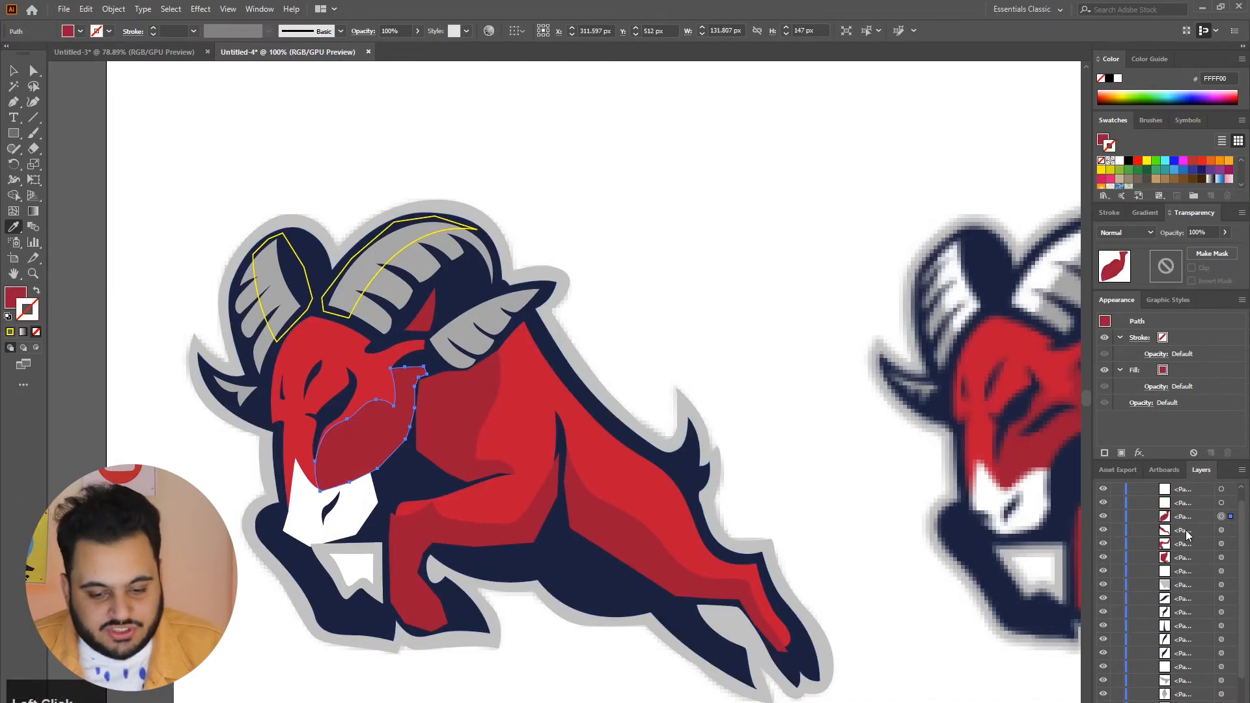
Fill the highlight shapes on the large and small horns with the muzzle's white
{"action": "left_click", "coordinate": [1222, 503]}
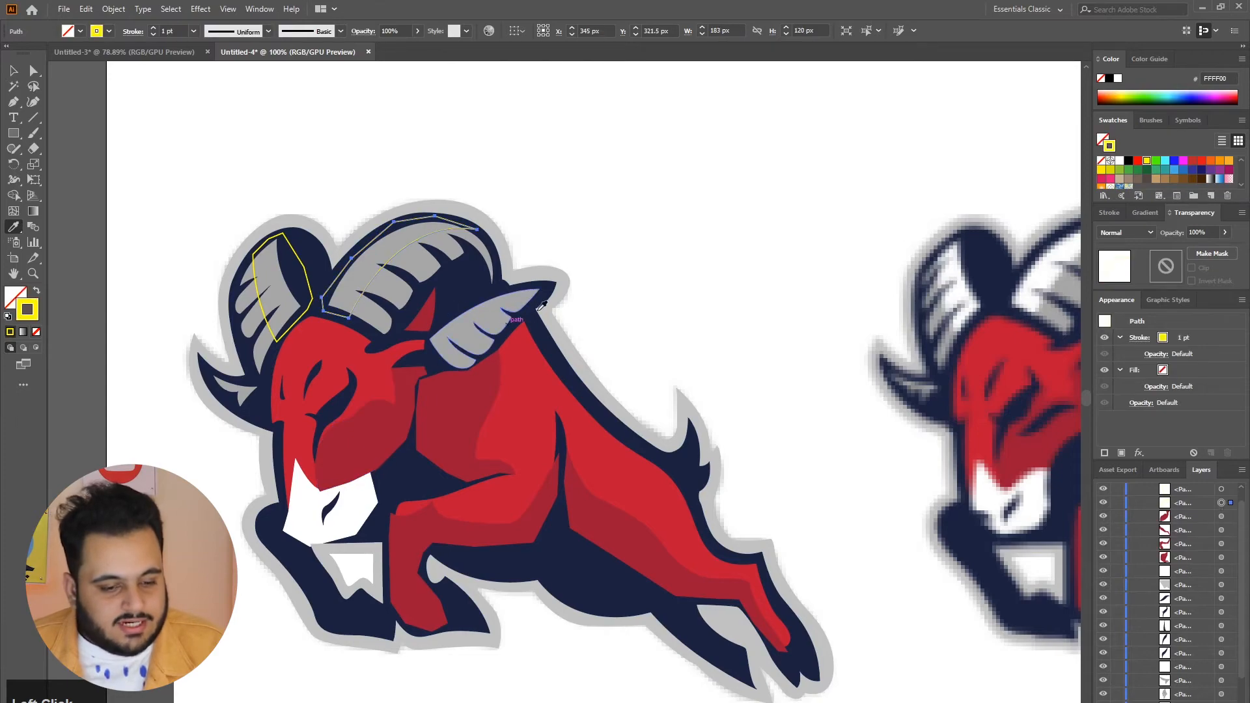
{"action": "left_click", "coordinate": [296, 495]}
{"action": "scroll", "coordinate": [1190, 542], "scroll_direction": "up", "scroll_amount": 1}
{"action": "left_click", "coordinate": [1222, 503]}
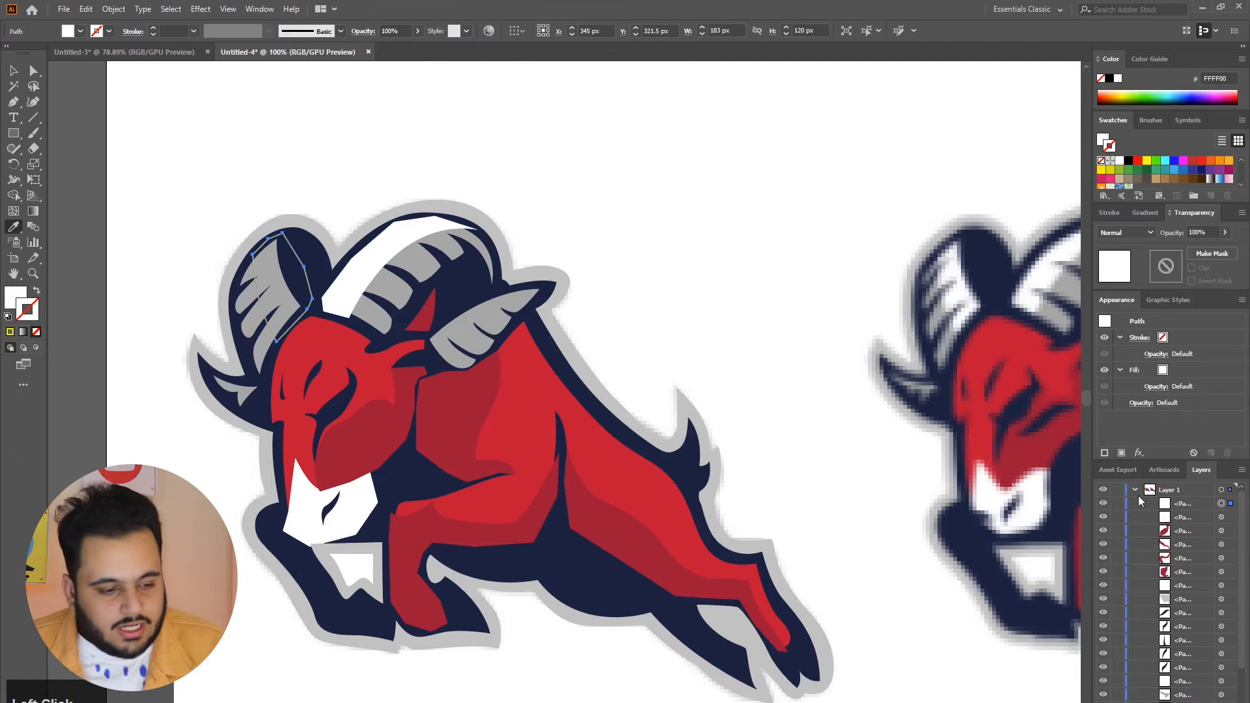
{"action": "left_click", "coordinate": [298, 511]}
Move the cheek shadow below the navy eye marks and the white muzzle in the stacking order, then deselect it
{"action": "key", "text": "a"}
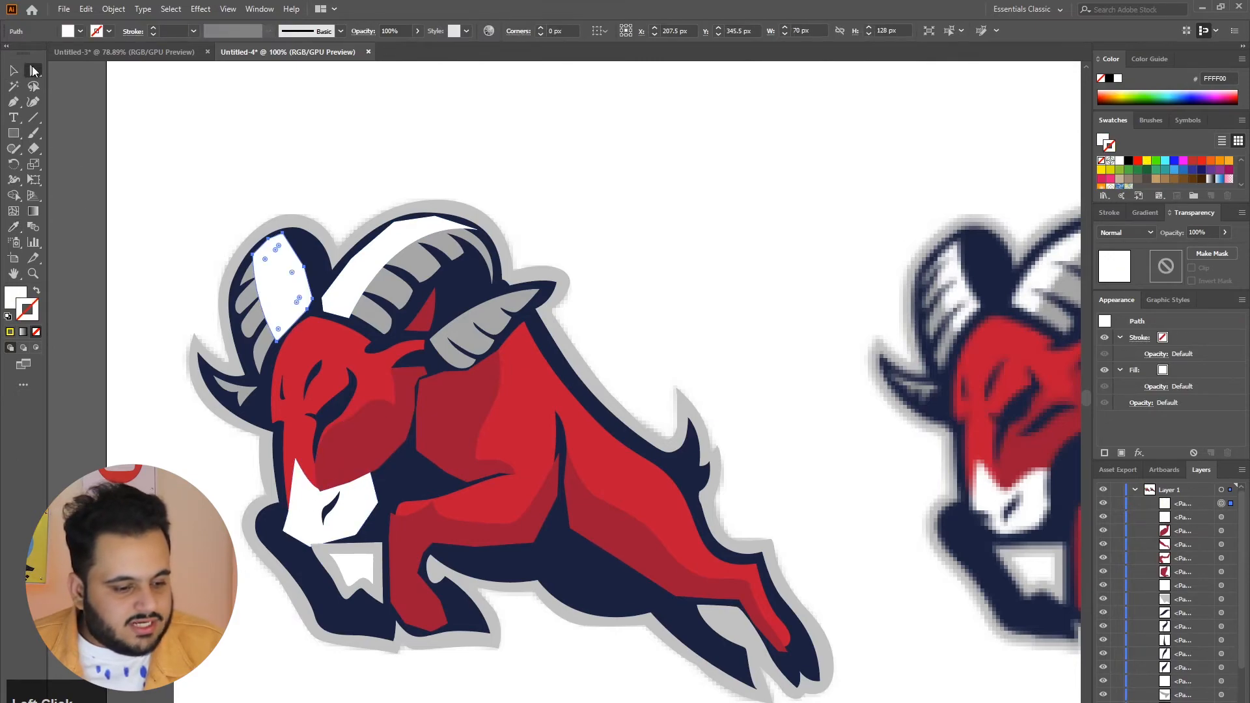
{"action": "left_click", "coordinate": [356, 439]}
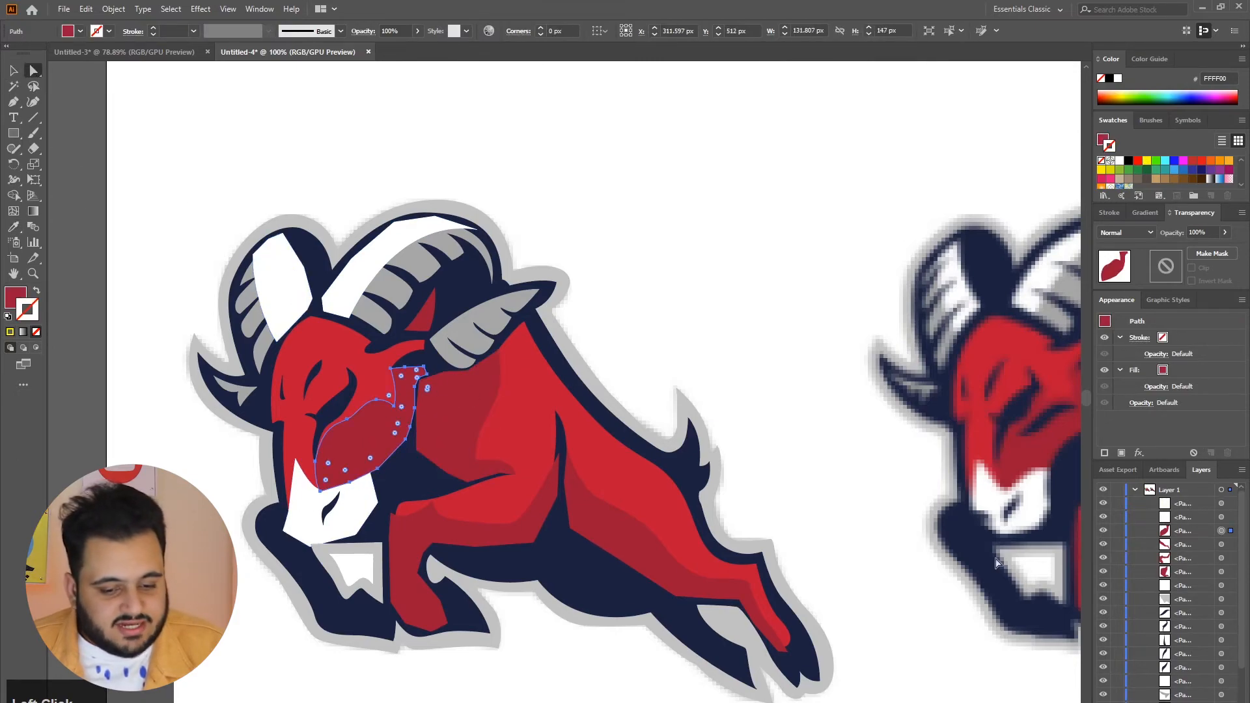
{"action": "left_click", "coordinate": [1195, 534]}
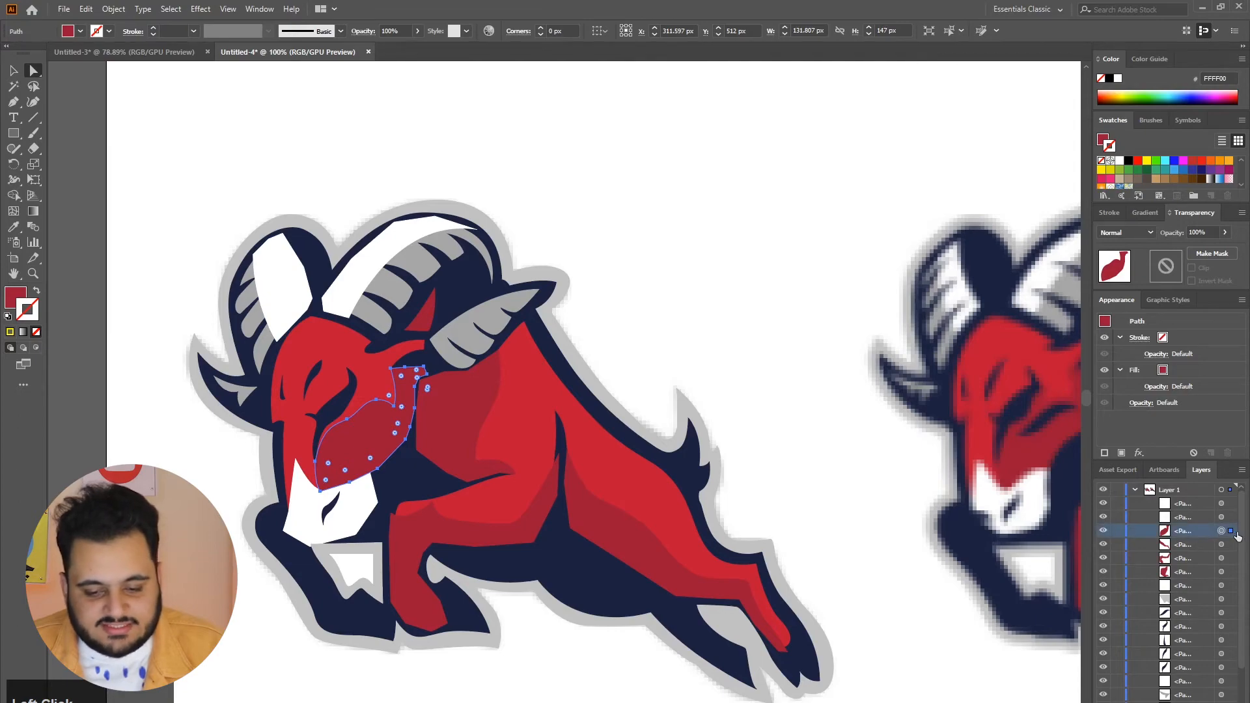
{"action": "left_click_drag", "start_coordinate": [1197, 532], "coordinate": [1196, 616]}
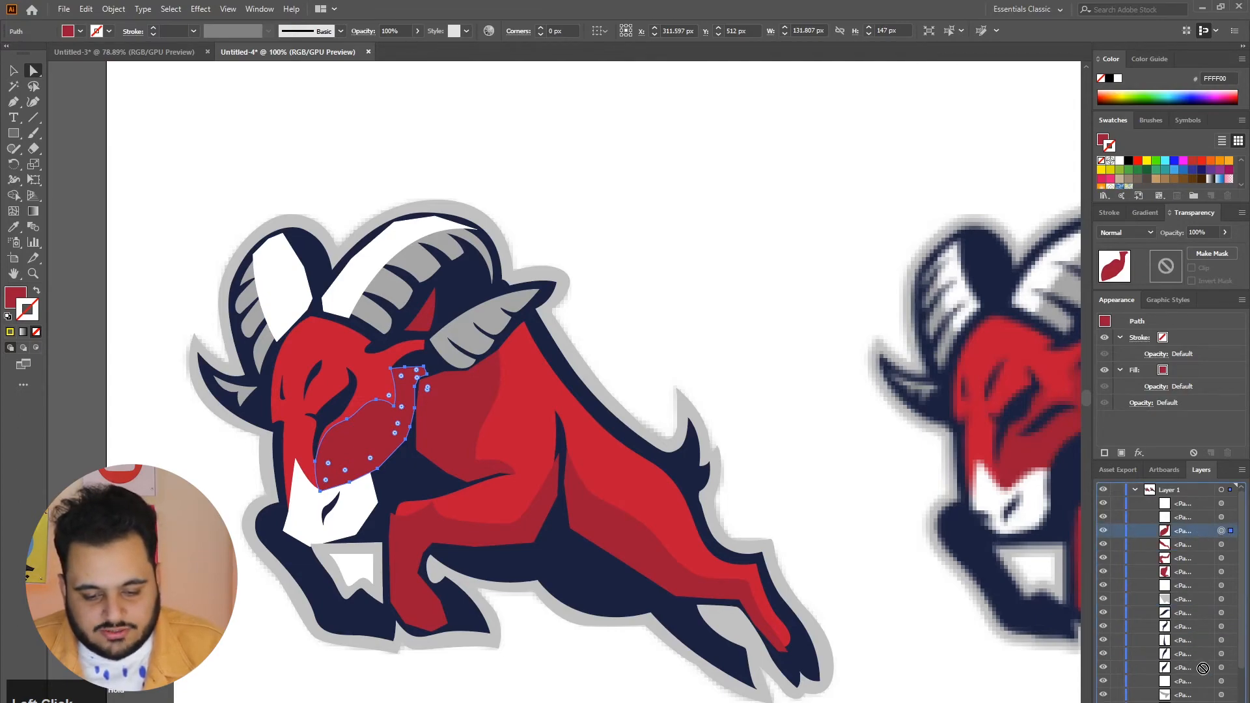
{"action": "left_click_drag", "start_coordinate": [1205, 672], "coordinate": [1205, 659]}
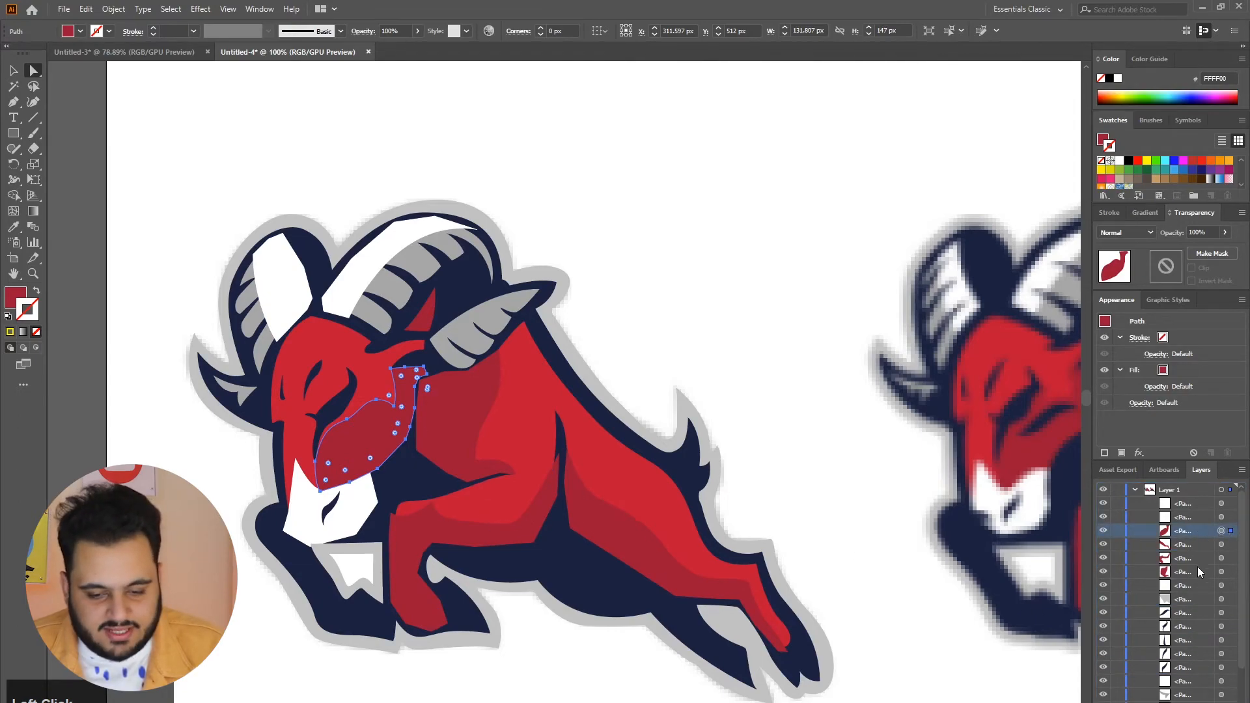
{"action": "left_click_drag", "start_coordinate": [1203, 533], "coordinate": [1185, 676]}
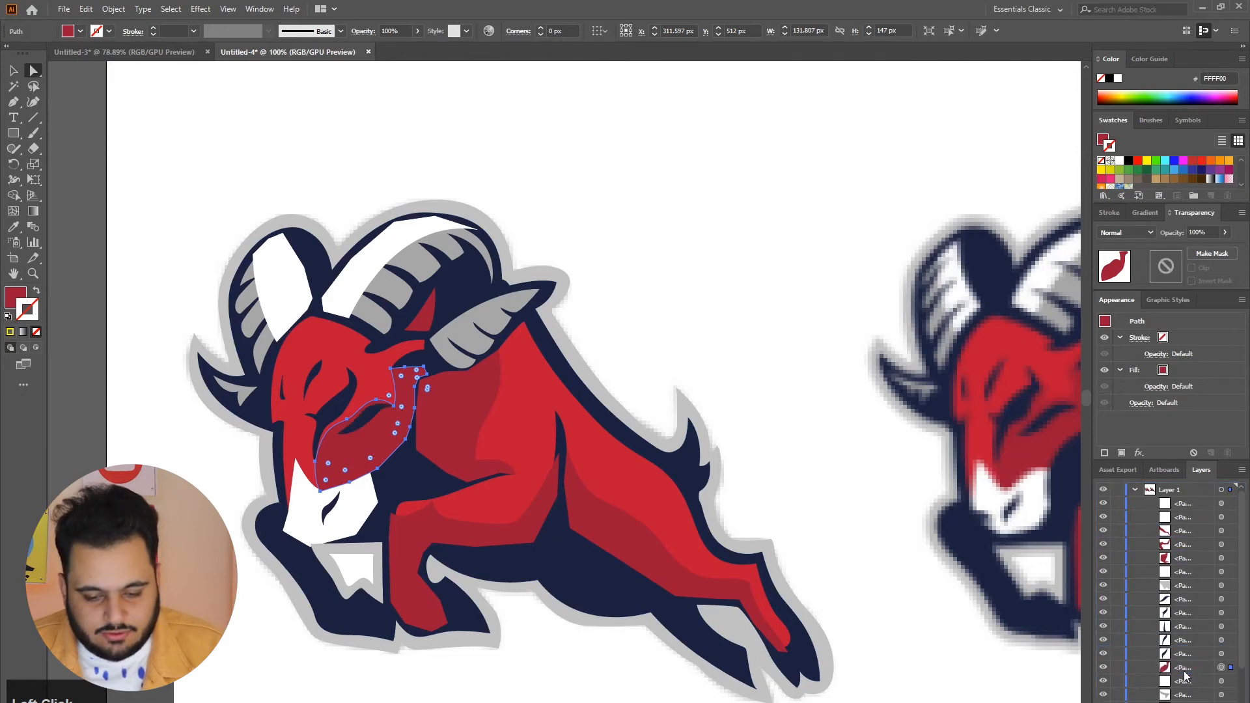
{"action": "left_click", "coordinate": [781, 299]}
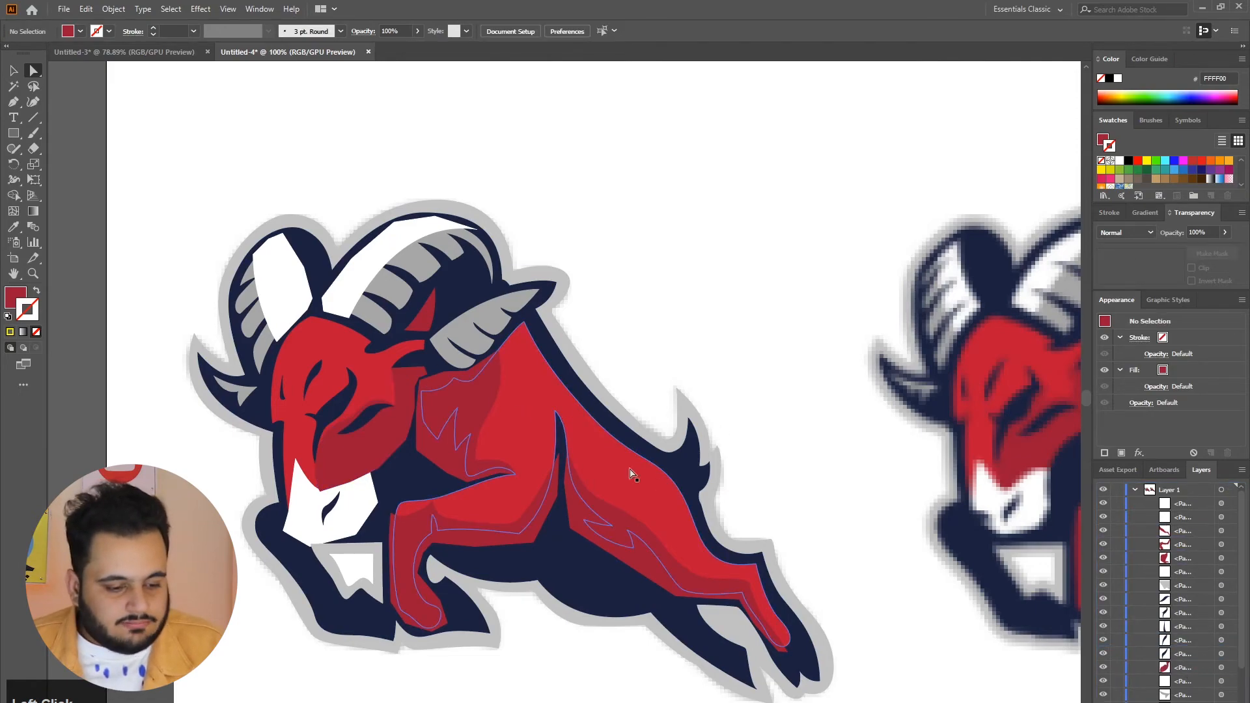
Split the shoulder shadow along the body outline with the Shape Builder and delete the excess outside the body
{"action": "left_click", "coordinate": [518, 399]}
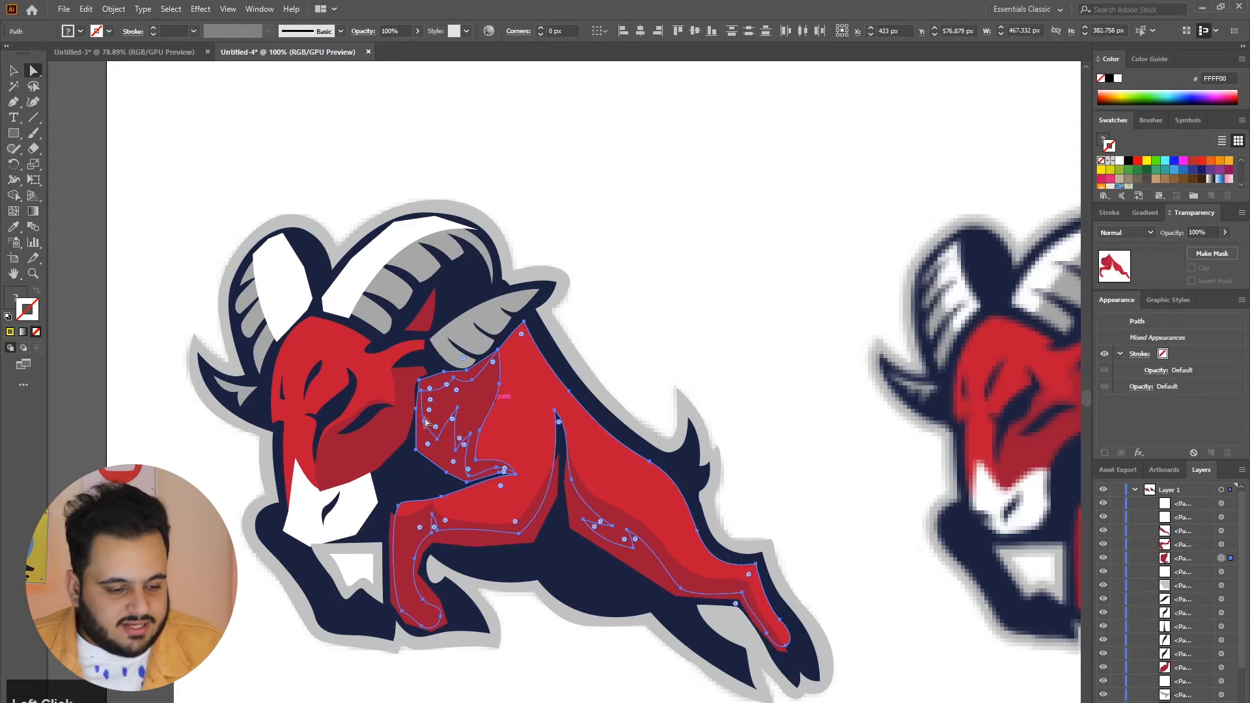
{"action": "scroll", "coordinate": [466, 448], "scroll_direction": "up", "scroll_amount": 2, "text": "alt"}
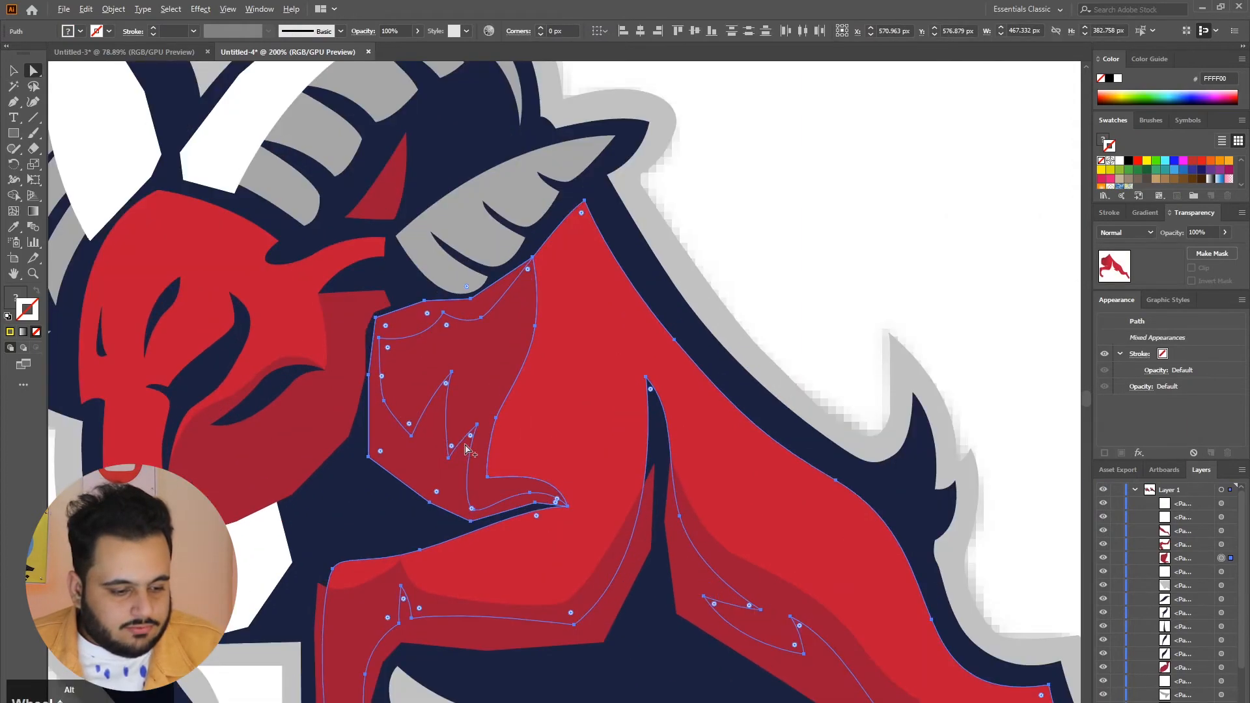
{"action": "left_click", "coordinate": [13, 194]}
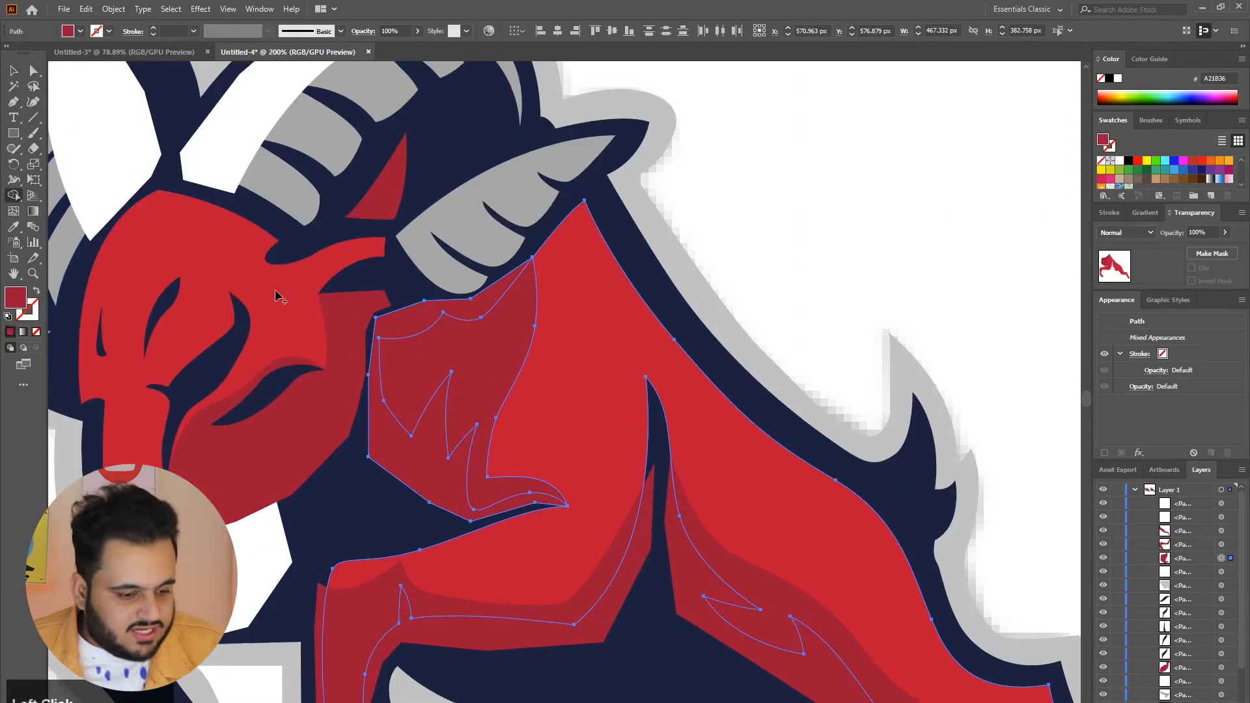
{"action": "left_click", "coordinate": [437, 352]}
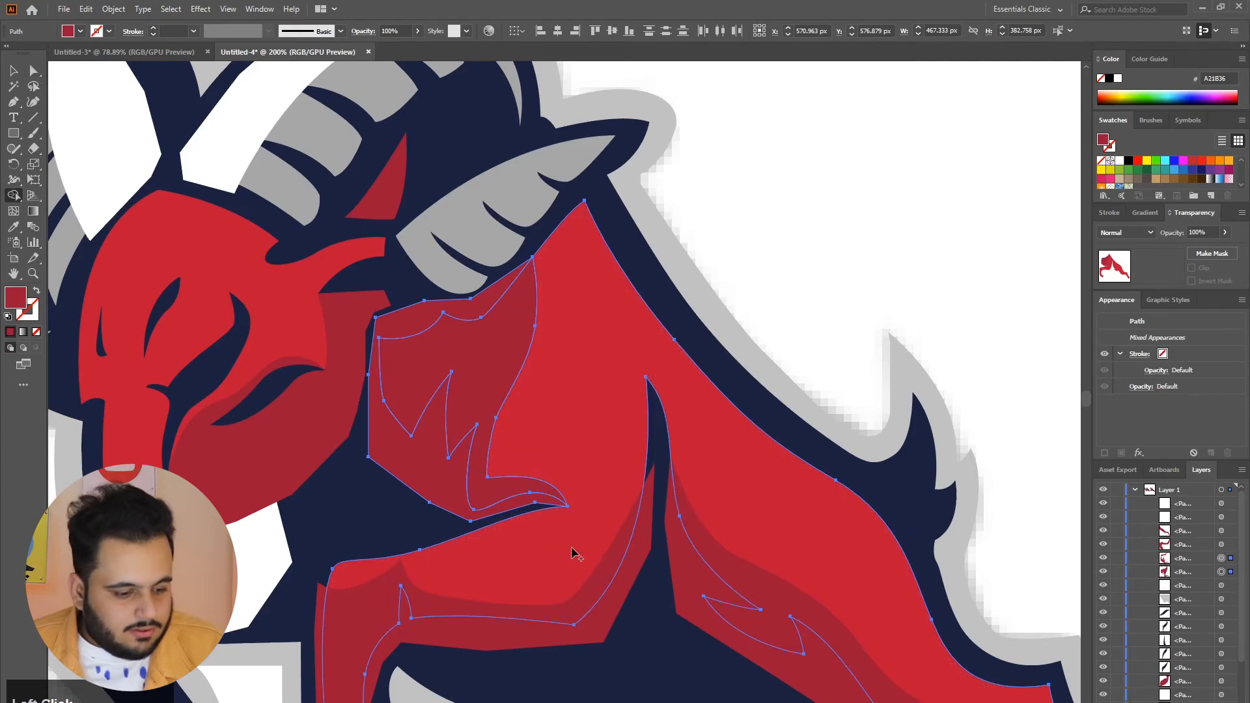
{"action": "scroll", "coordinate": [408, 605], "scroll_direction": "down", "scroll_amount": 2}
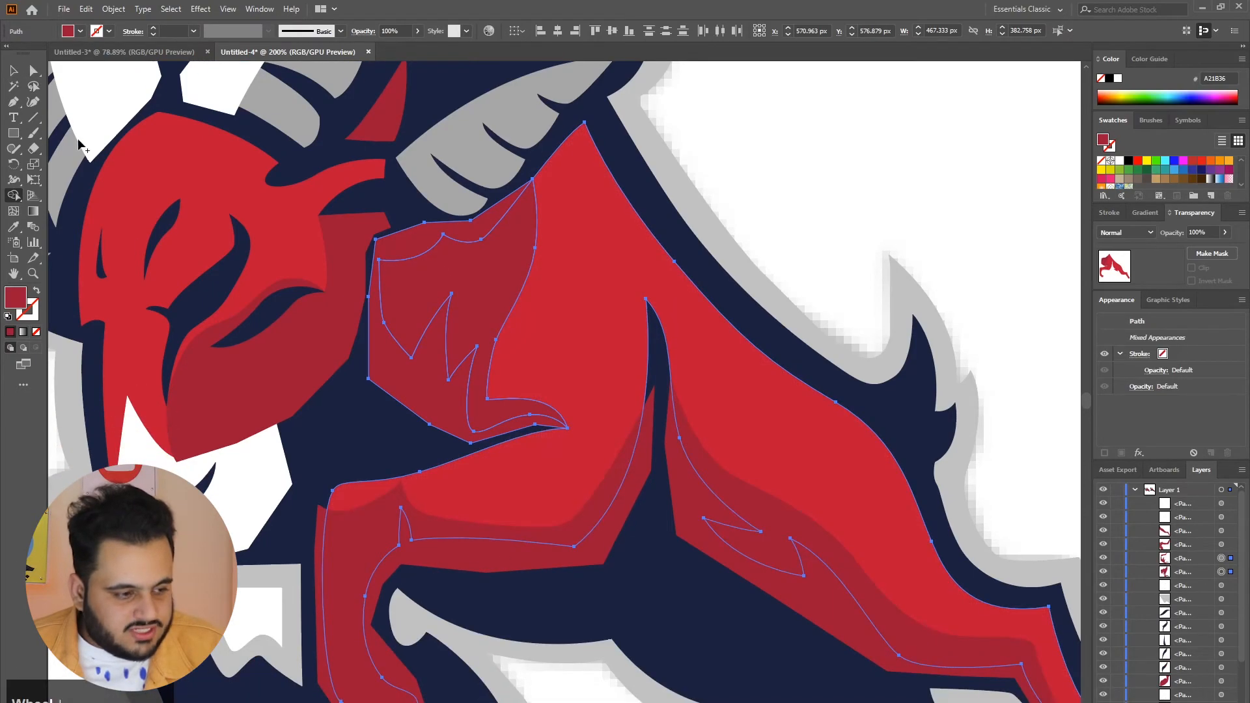
{"action": "left_click", "coordinate": [30, 74]}
{"action": "left_click", "coordinate": [948, 190]}
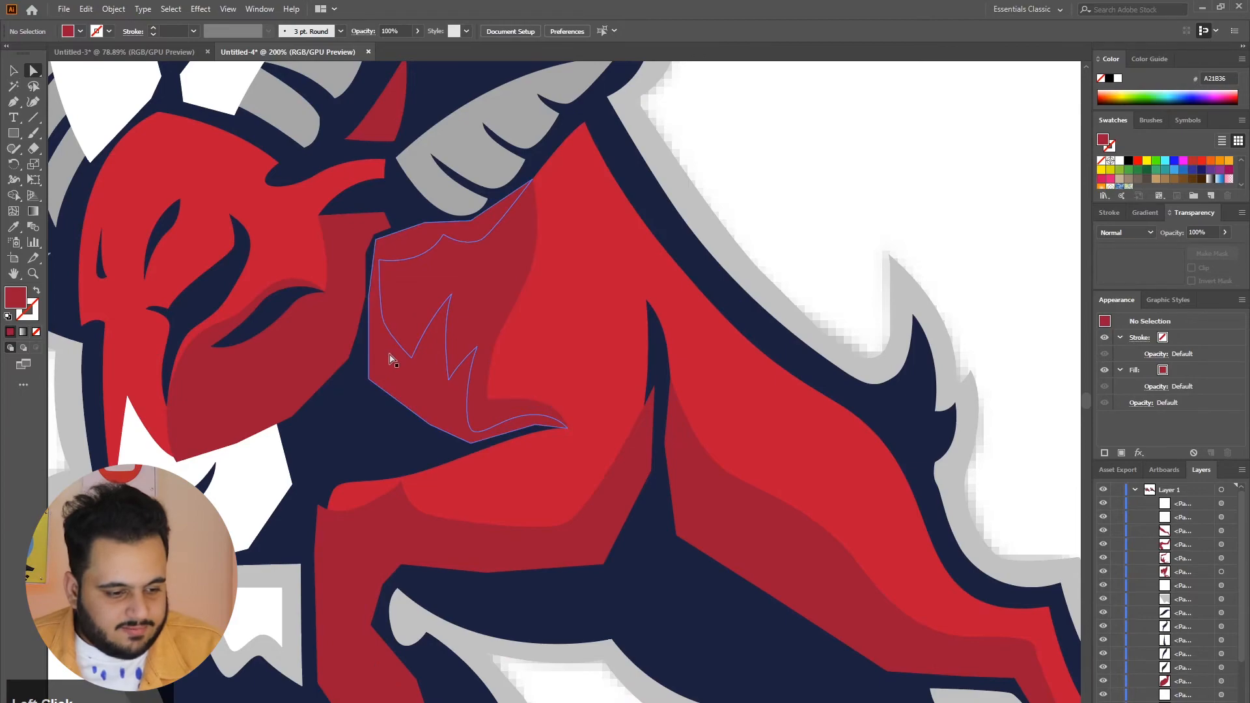
{"action": "left_click", "coordinate": [390, 358]}
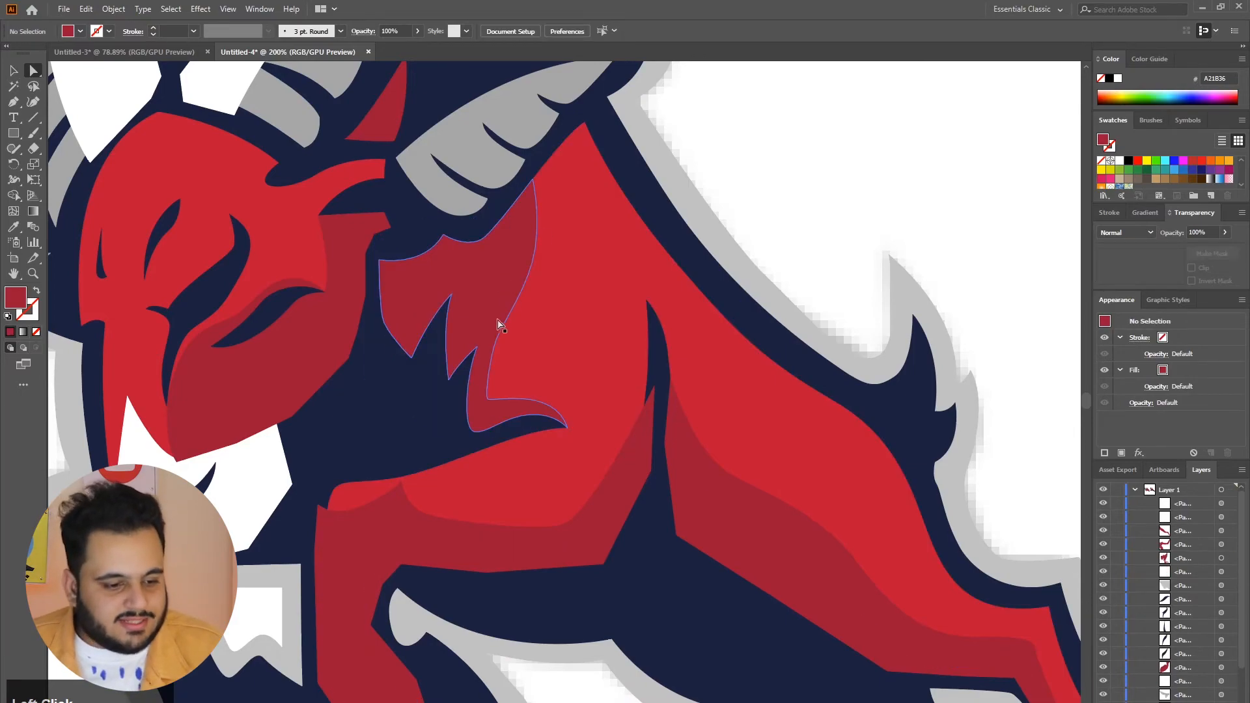
Split the front-leg and hind-leg shadows along the body outline with the Shape Builder, then deselect the artwork
{"action": "left_click", "coordinate": [612, 442]}
{"action": "left_click", "coordinate": [615, 523], "text": "shift"}
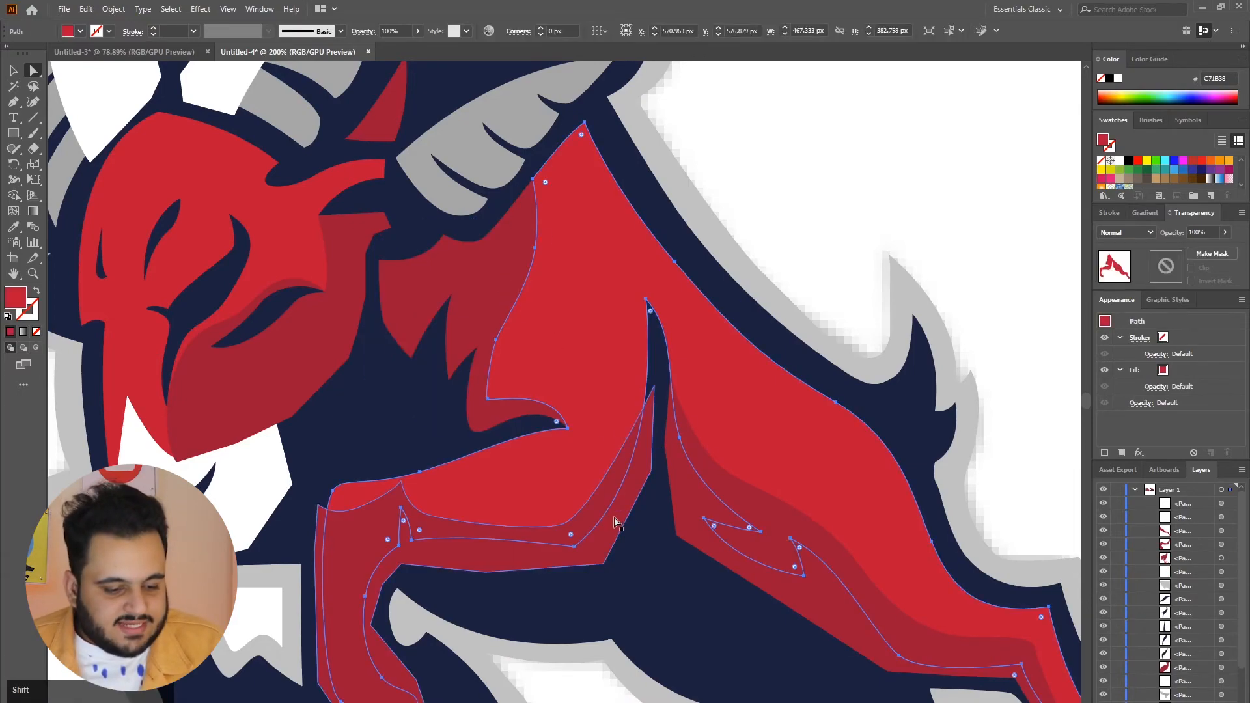
{"action": "left_click", "coordinate": [818, 589], "text": "shift"}
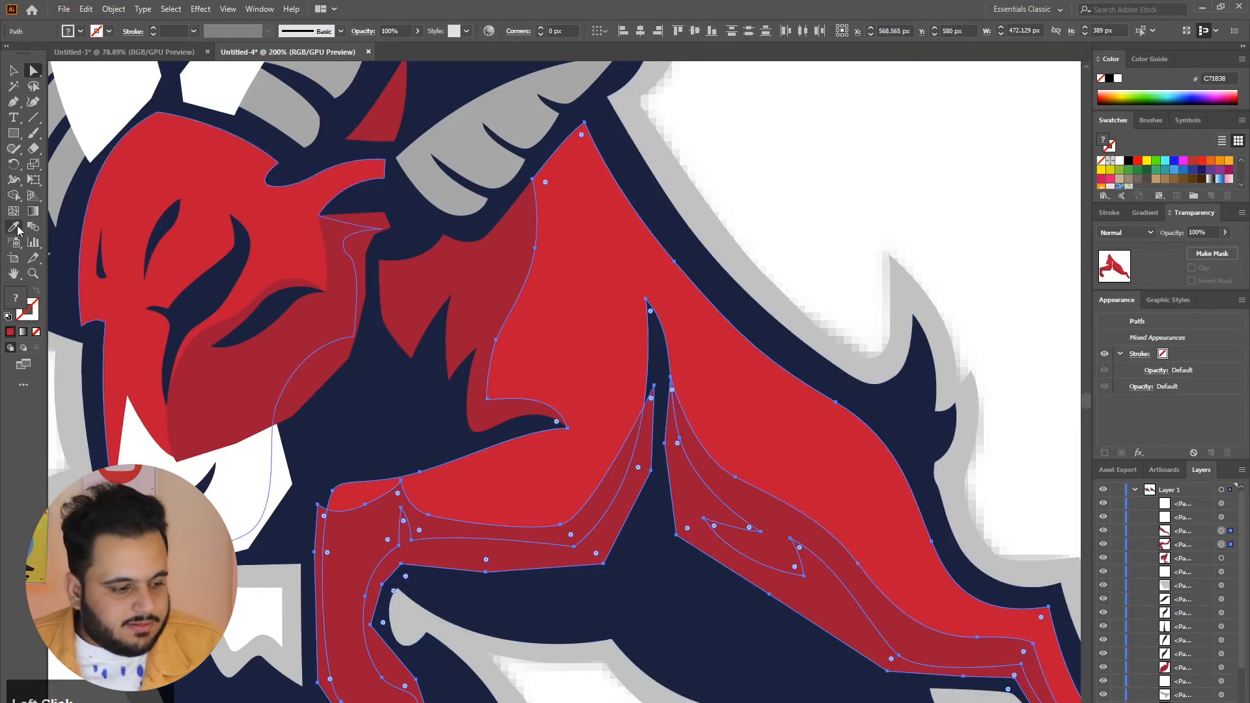
{"action": "left_click", "coordinate": [13, 196]}
{"action": "left_click_drag", "start_coordinate": [514, 534], "coordinate": [378, 528]}
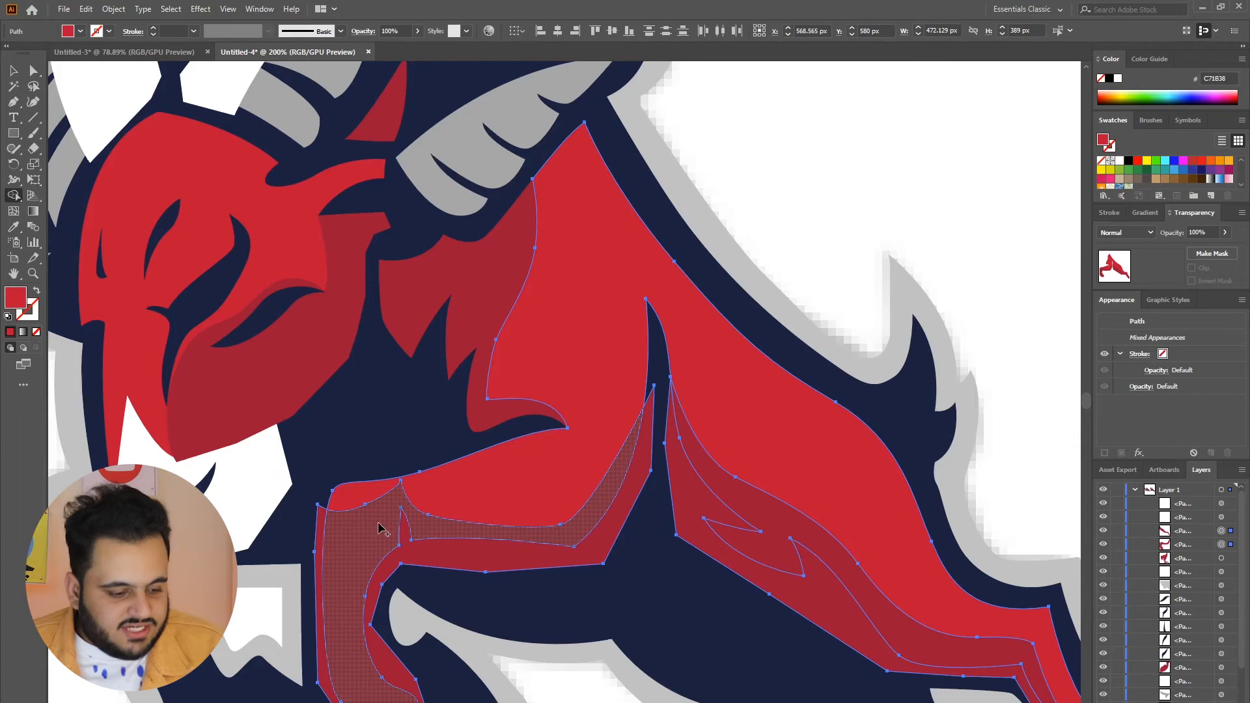
{"action": "left_click_drag", "start_coordinate": [380, 528], "coordinate": [381, 529]}
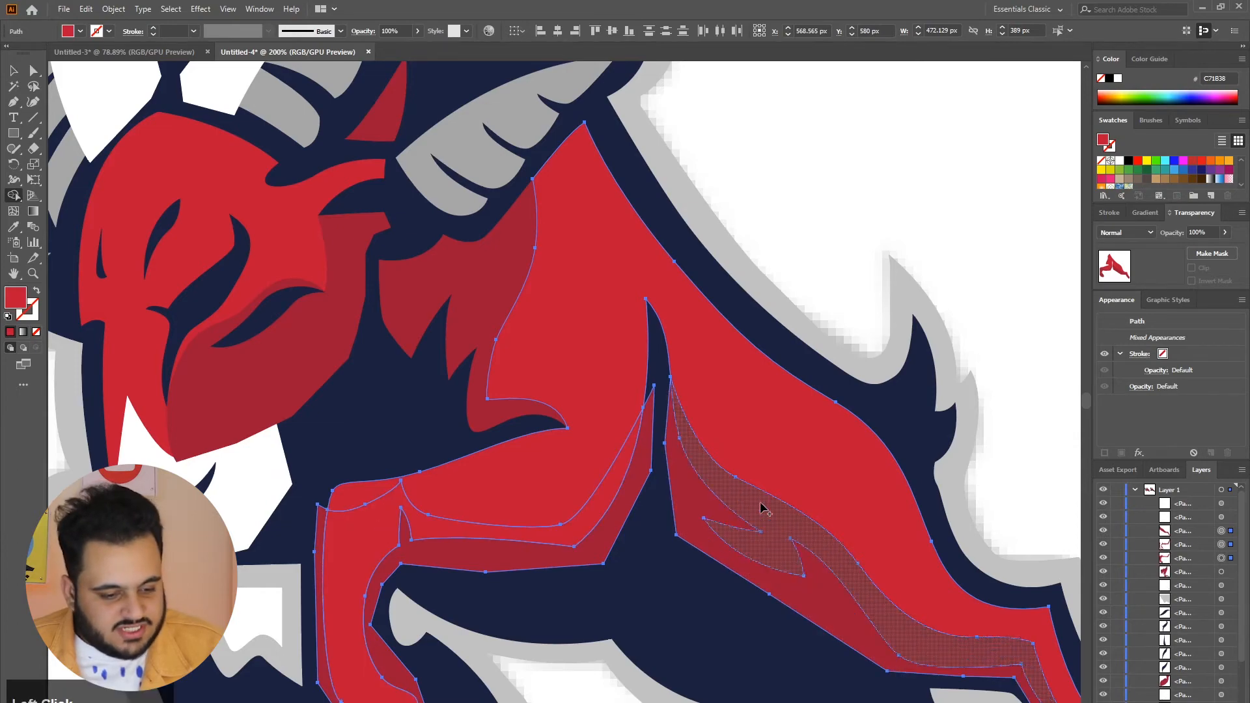
{"action": "left_click", "coordinate": [762, 508]}
{"action": "left_click", "coordinate": [33, 77]}
{"action": "left_click", "coordinate": [935, 153]}
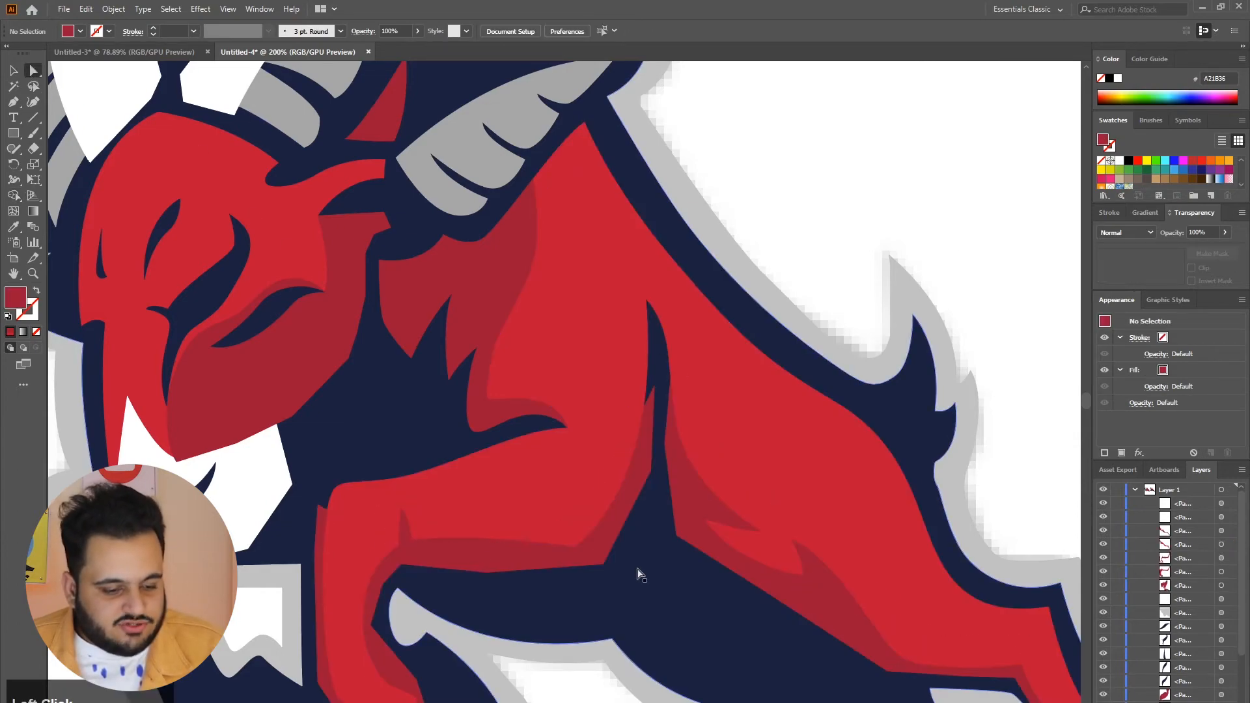
Delete the excess pieces of the front-leg and hind-leg shadows that lie outside the body
{"action": "left_click", "coordinate": [613, 531]}
{"action": "key", "text": "Delete"}
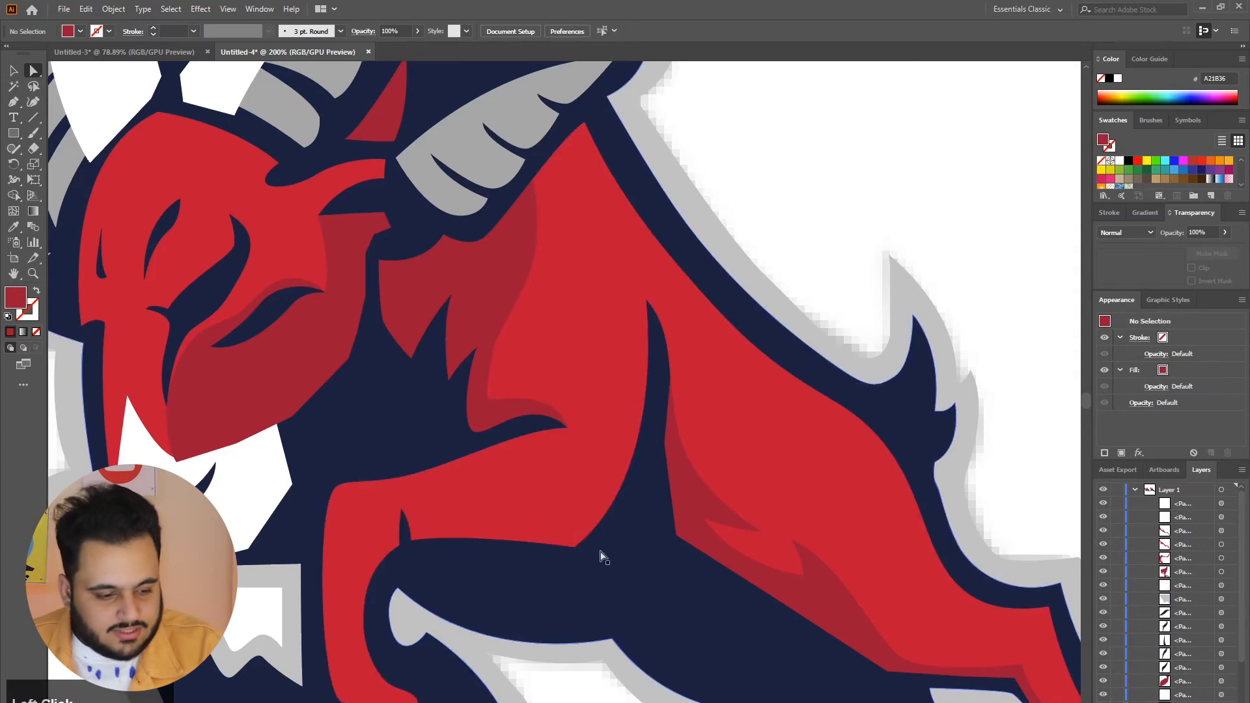
{"action": "left_click", "coordinate": [554, 541]}
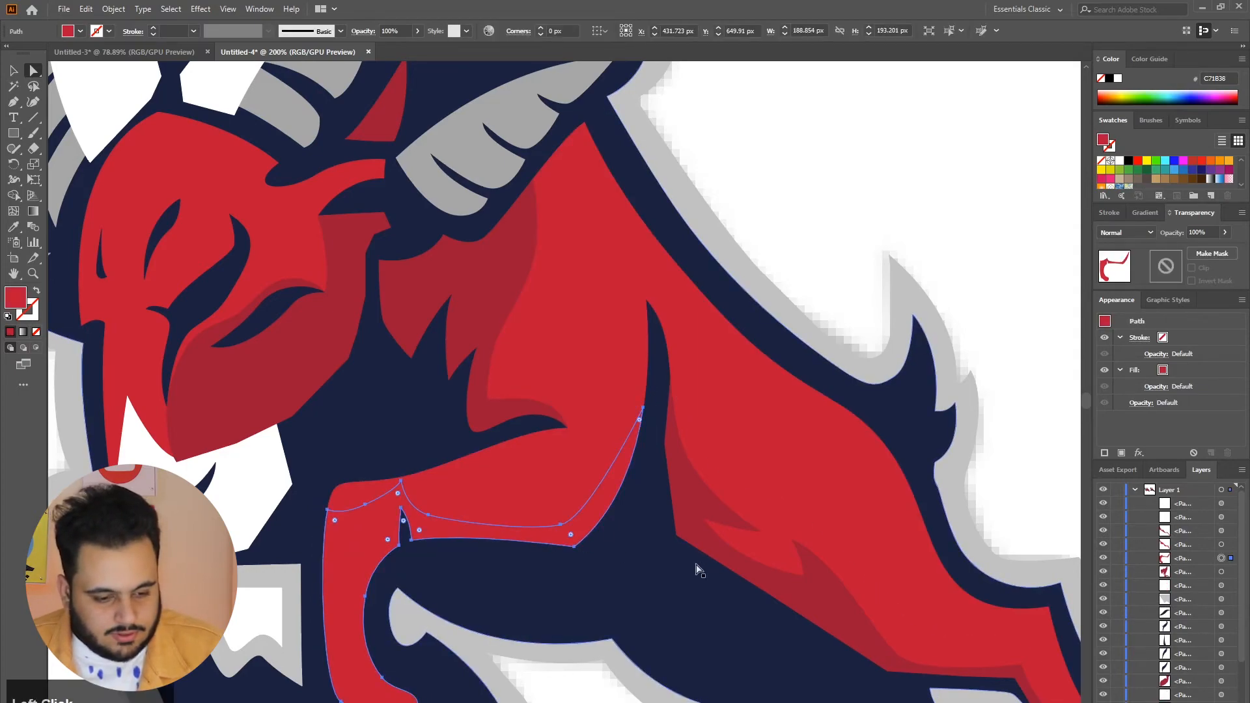
{"action": "left_click", "coordinate": [692, 506]}
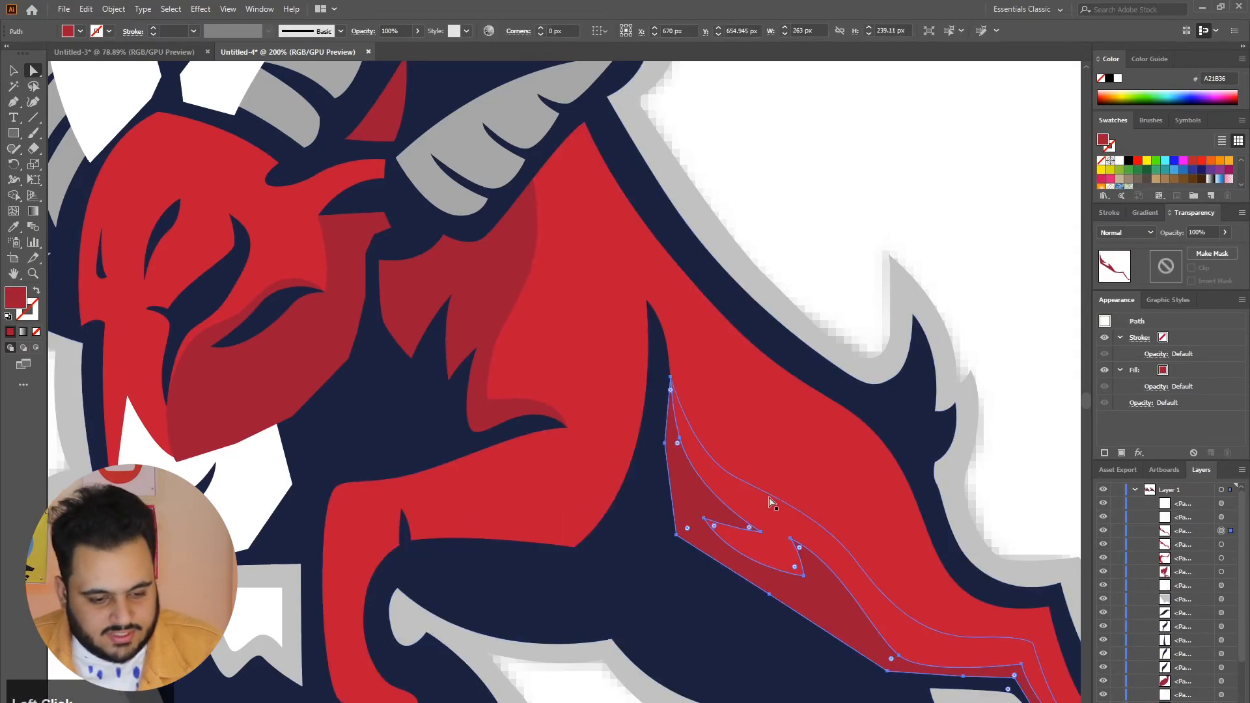
{"action": "key", "text": "Delete"}
Fill the trimmed front-leg and hind-leg shadows with the dark red sampled from the shoulder shadow and deselect them
{"action": "left_click", "coordinate": [776, 517]}
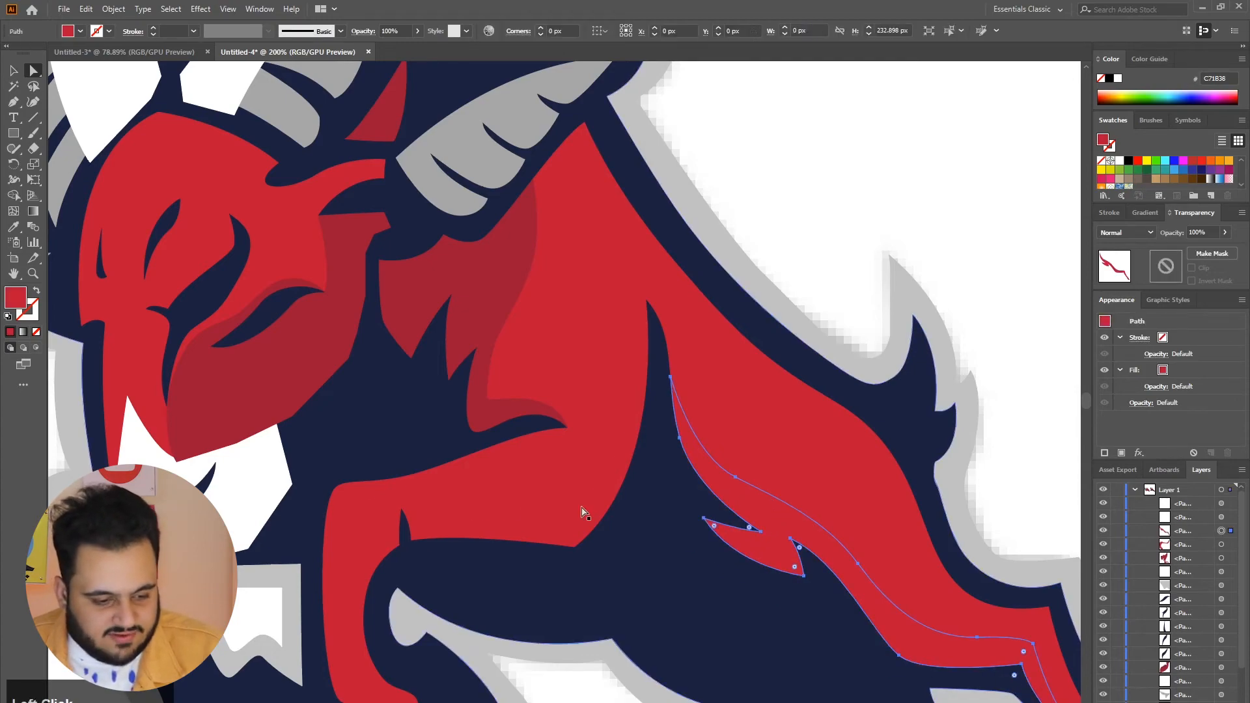
{"action": "left_click", "coordinate": [380, 536], "text": "shift"}
{"action": "key", "text": "i"}
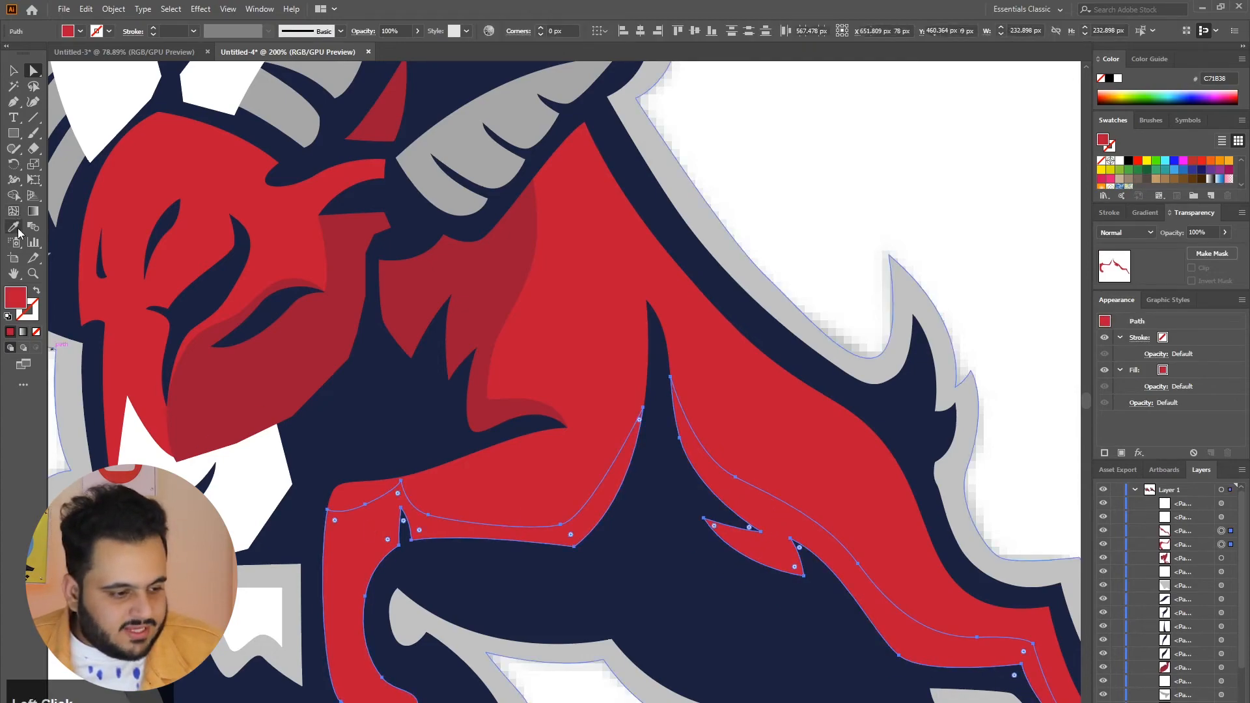
{"action": "left_click", "coordinate": [489, 274]}
{"action": "left_click", "coordinate": [927, 160], "text": "ctrl"}
Split the white muzzle shape along the red head outline with the Shape Builder and delete the excess outside the head
{"action": "key", "text": "ctrl+minus"}
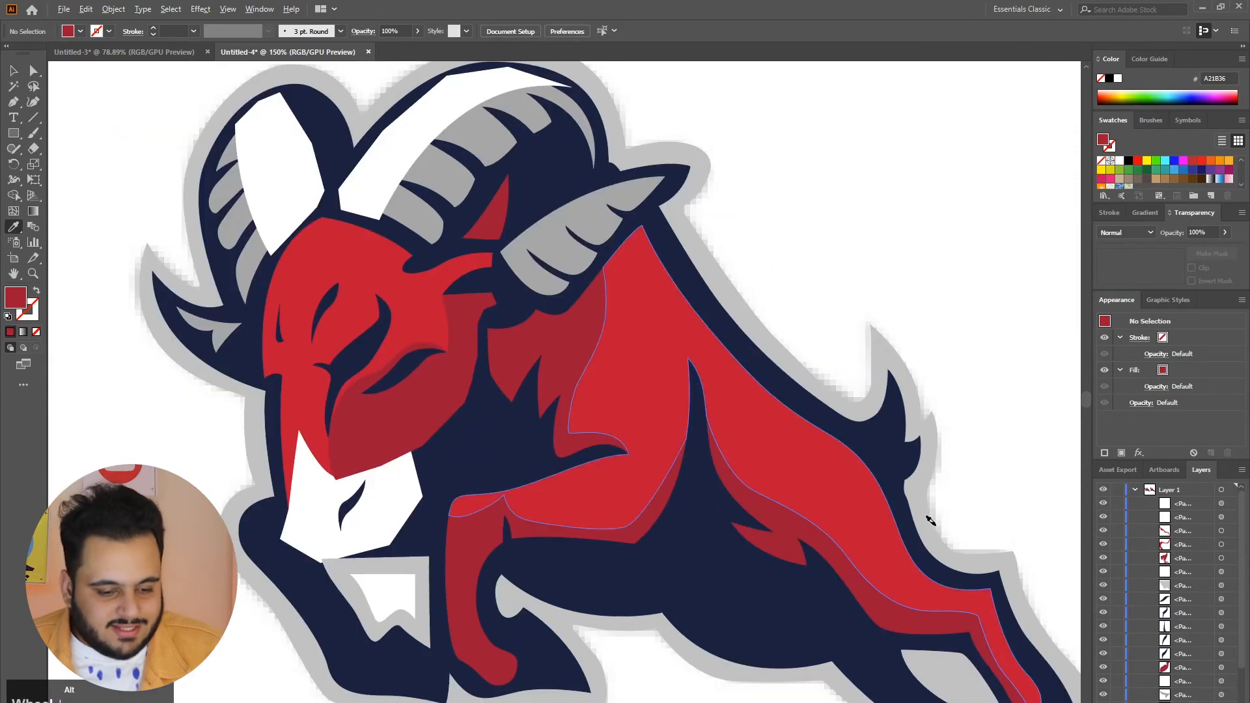
{"action": "scroll", "coordinate": [951, 348], "scroll_direction": "down", "scroll_amount": 1}
{"action": "scroll", "coordinate": [298, 473], "scroll_direction": "up", "scroll_amount": 2}
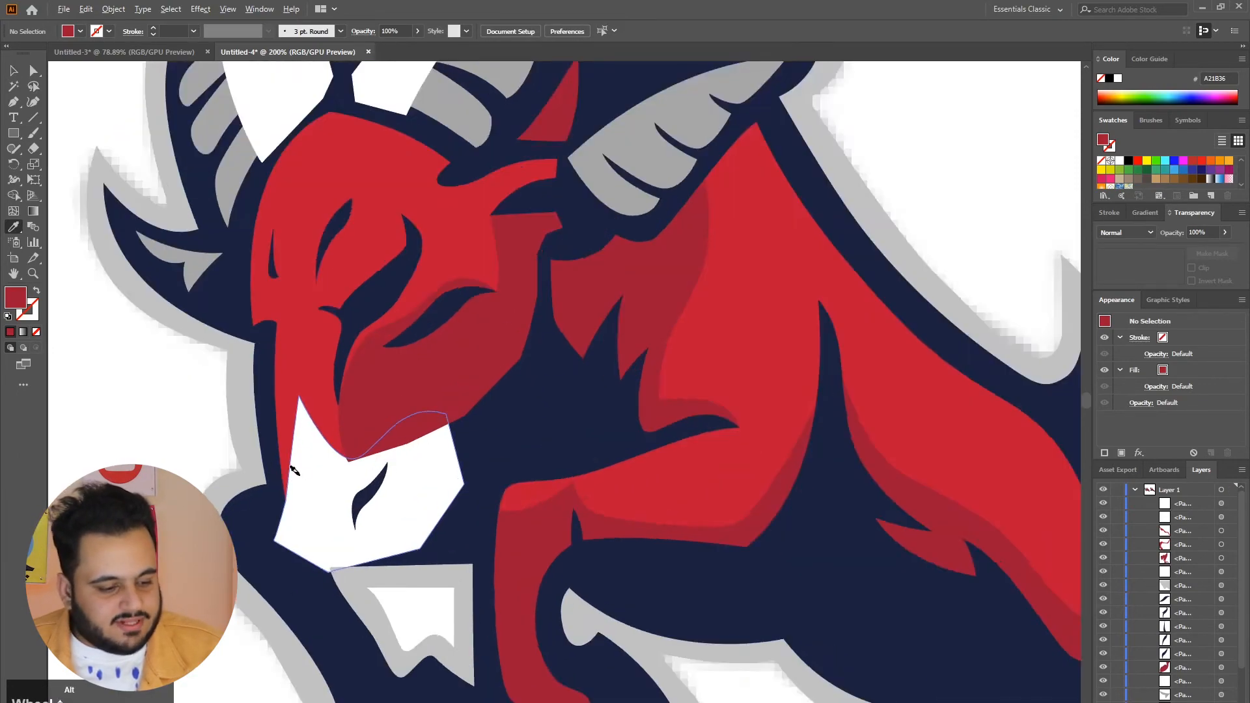
{"action": "left_click", "coordinate": [15, 70]}
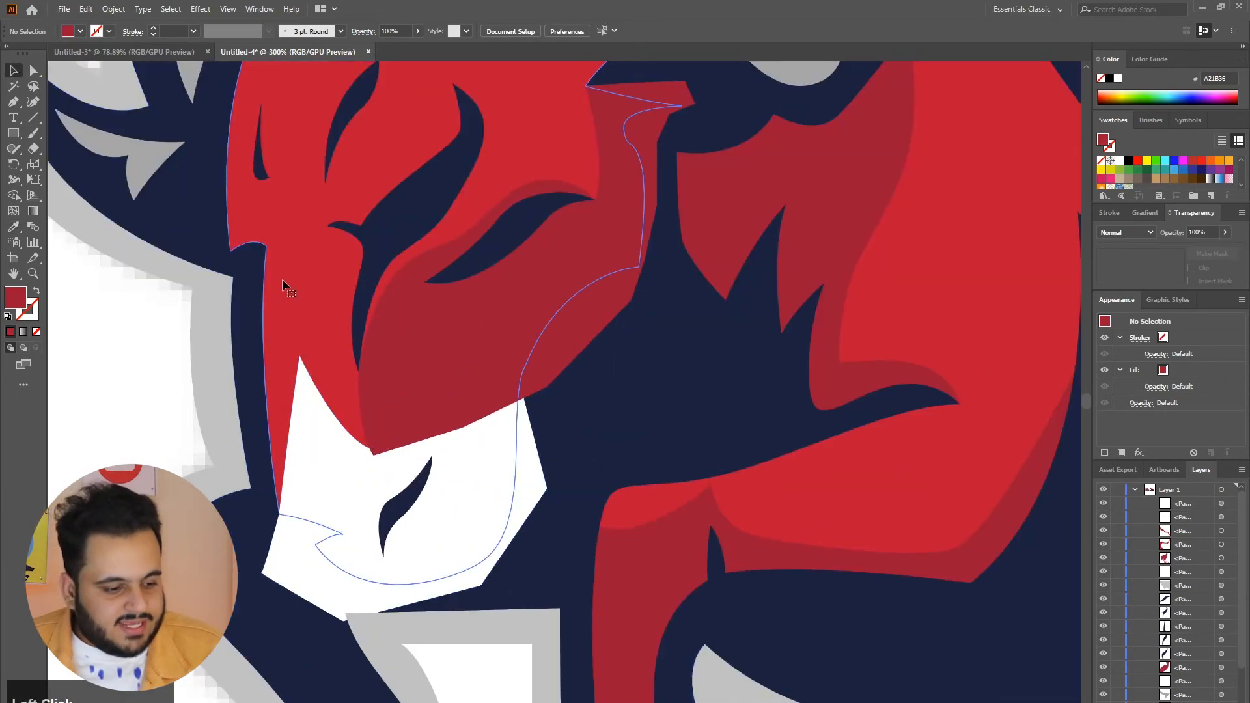
{"action": "left_click", "coordinate": [283, 280]}
{"action": "left_click", "coordinate": [310, 567], "text": "shift"}
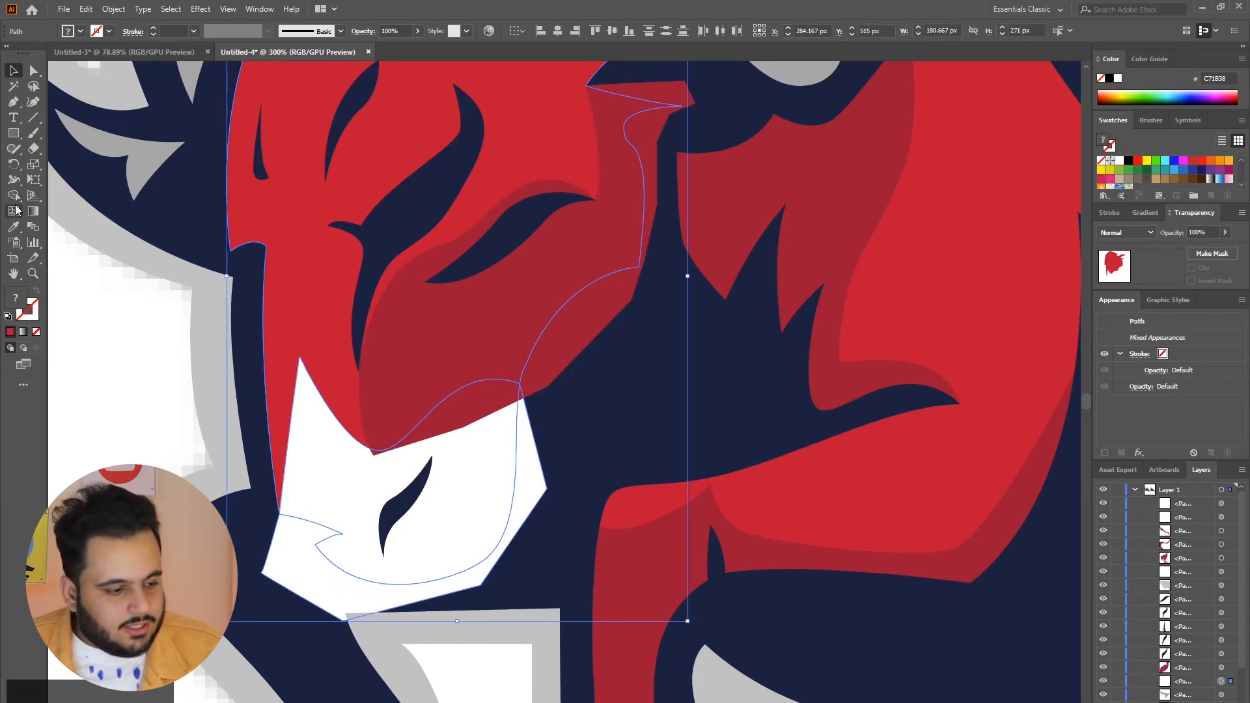
{"action": "left_click", "coordinate": [15, 198]}
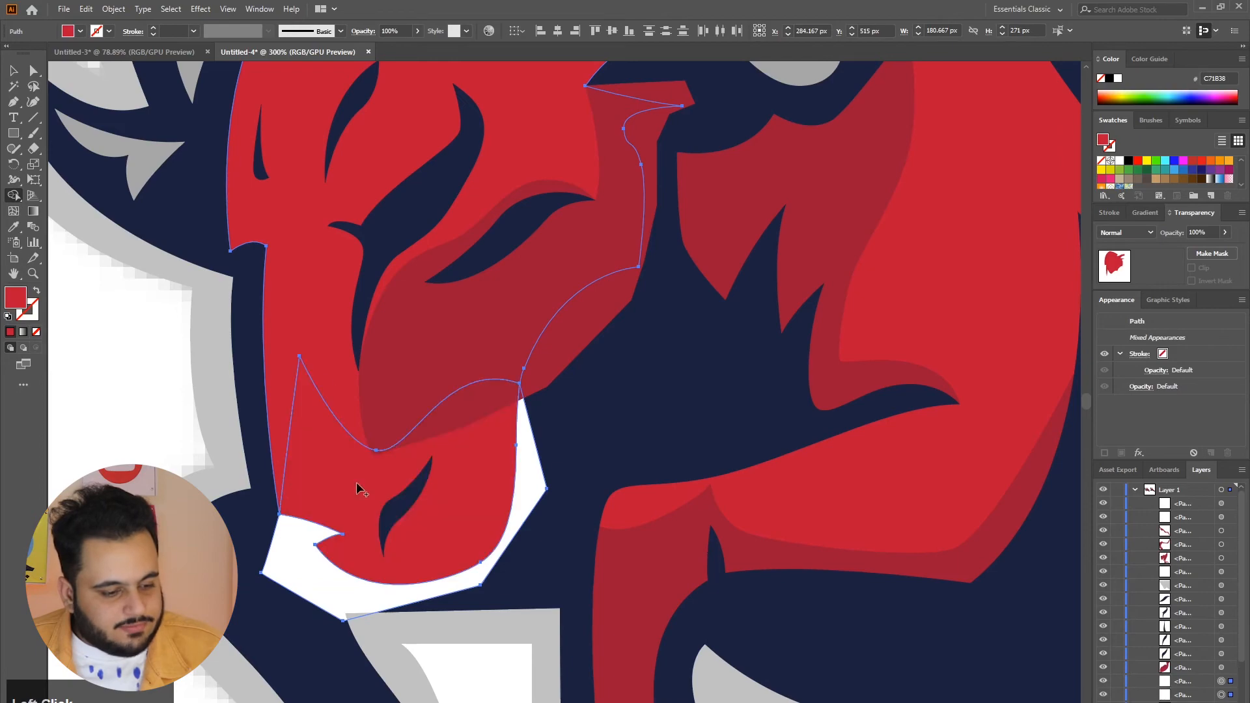
{"action": "left_click_drag", "start_coordinate": [357, 481], "coordinate": [298, 388]}
{"action": "key", "text": "a"}
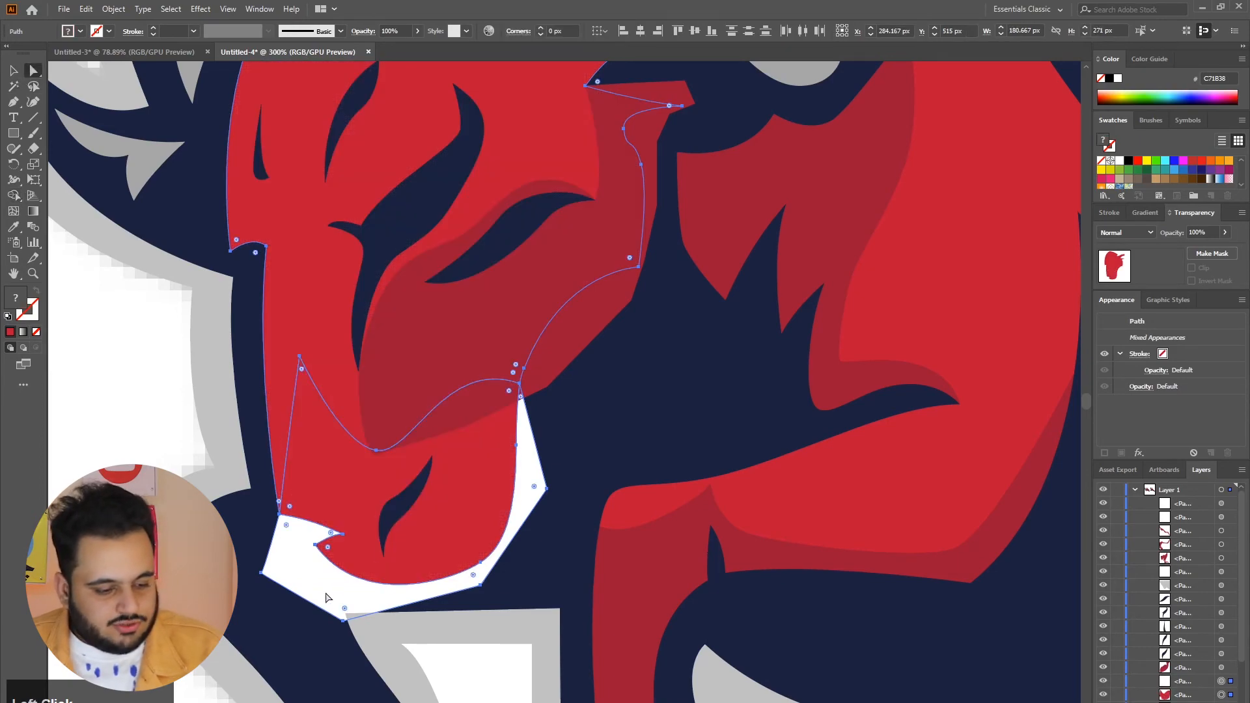
{"action": "left_click", "coordinate": [106, 461]}
{"action": "left_click", "coordinate": [312, 581]}
{"action": "key", "text": "Delete"}
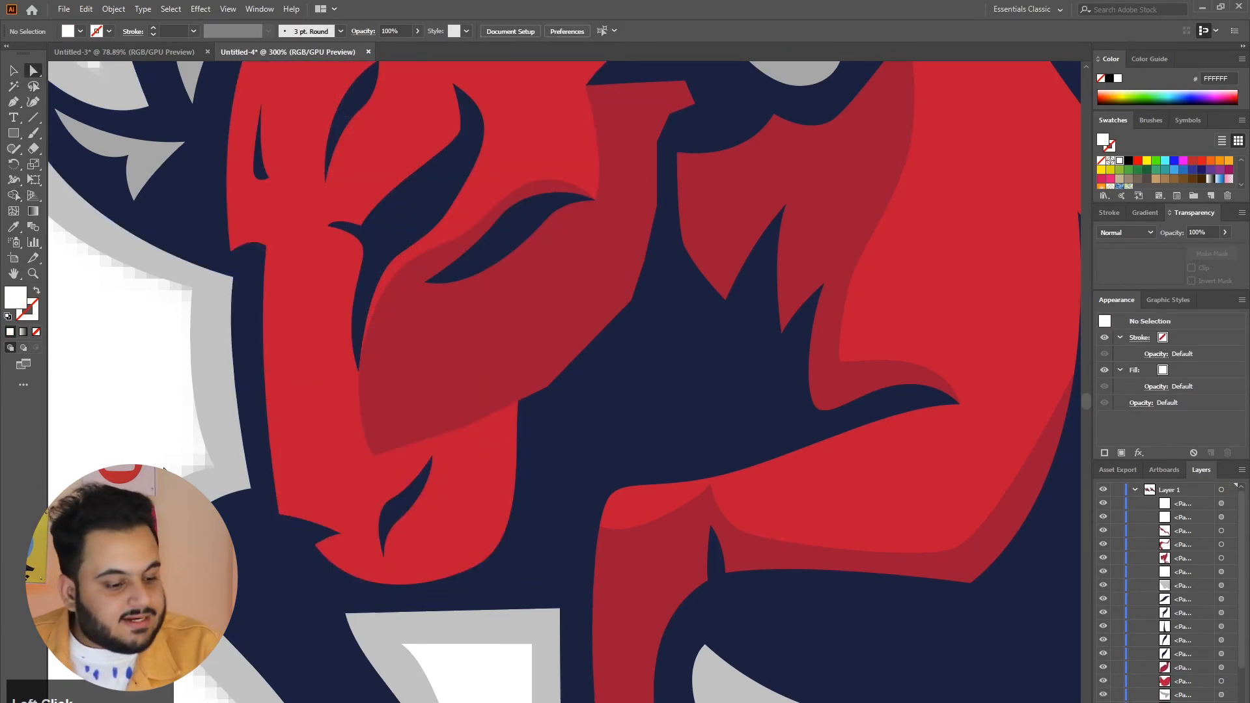
Fill the trimmed muzzle with the white sampled from the small horn's highlight and deselect it
{"action": "left_click", "coordinate": [296, 488]}
{"action": "left_click", "coordinate": [13, 226]}
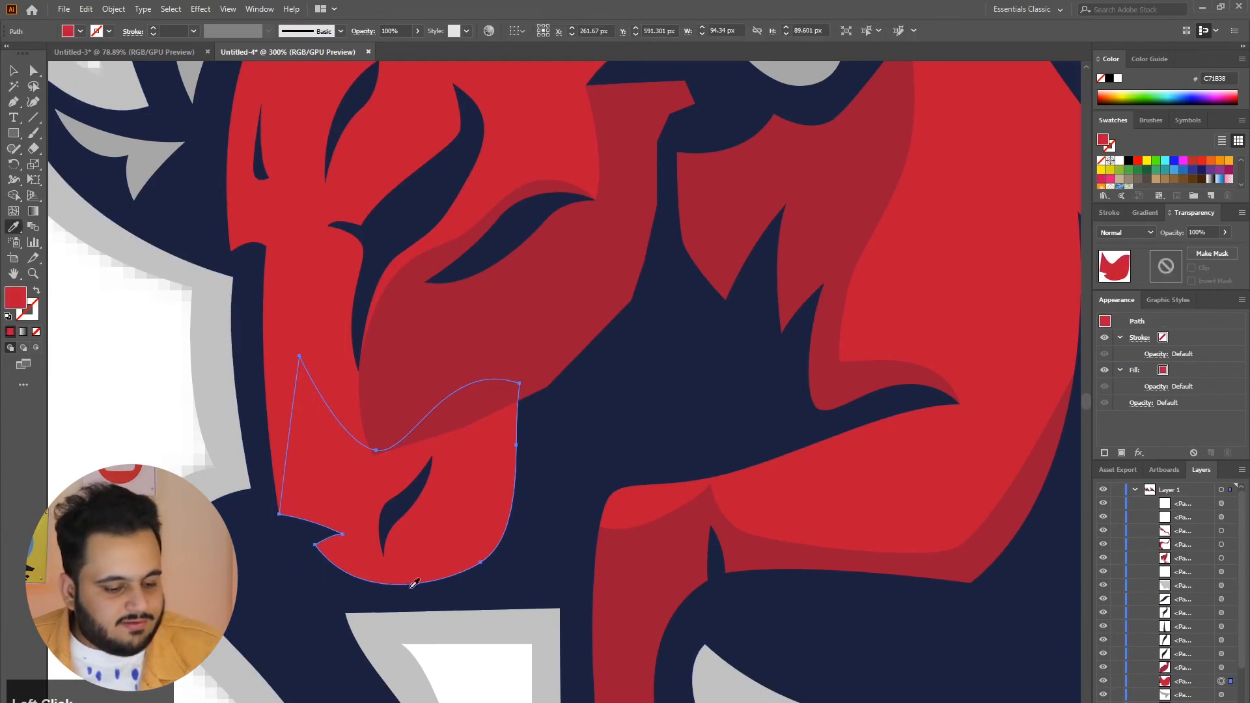
{"action": "scroll", "coordinate": [520, 638], "scroll_direction": "down", "scroll_amount": 2}
{"action": "left_click", "coordinate": [389, 236]}
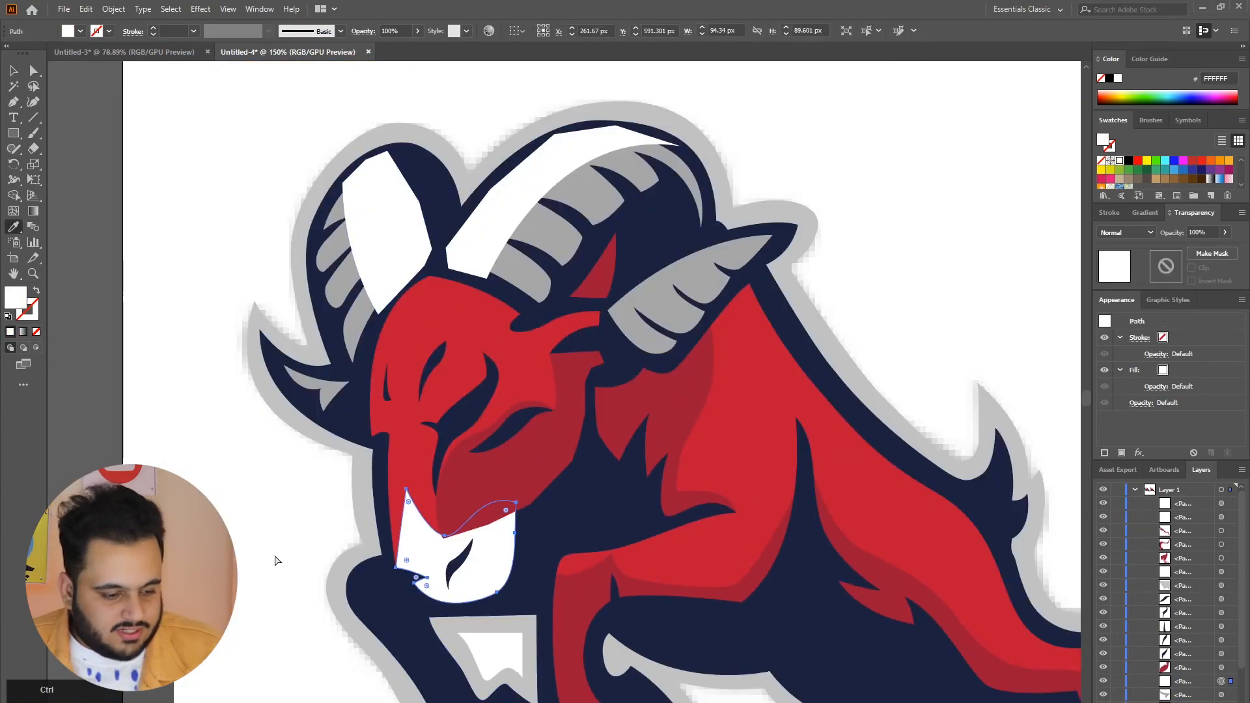
{"action": "left_click", "coordinate": [273, 558], "text": "ctrl"}
Split the cheek shadow along the red head outline with the Shape Builder and delete the excess outside the face
{"action": "left_click", "coordinate": [558, 442], "text": "ctrl"}
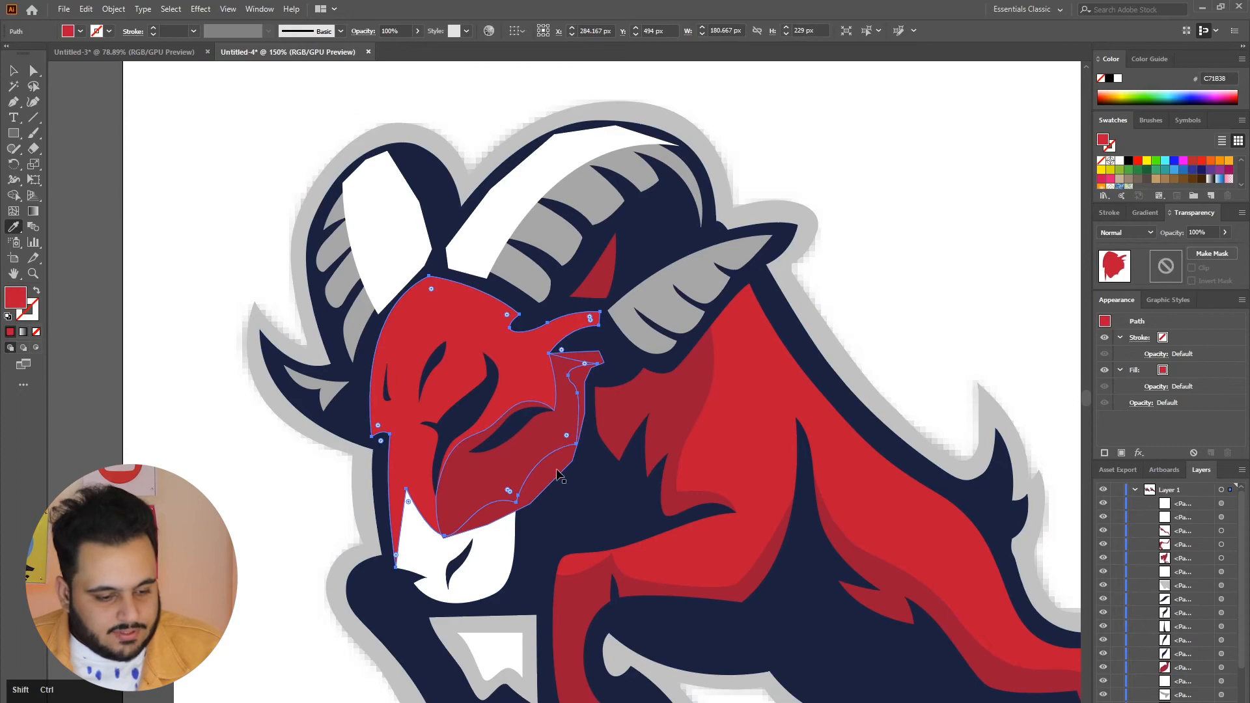
{"action": "left_click", "coordinate": [557, 462], "text": "ctrl+shift"}
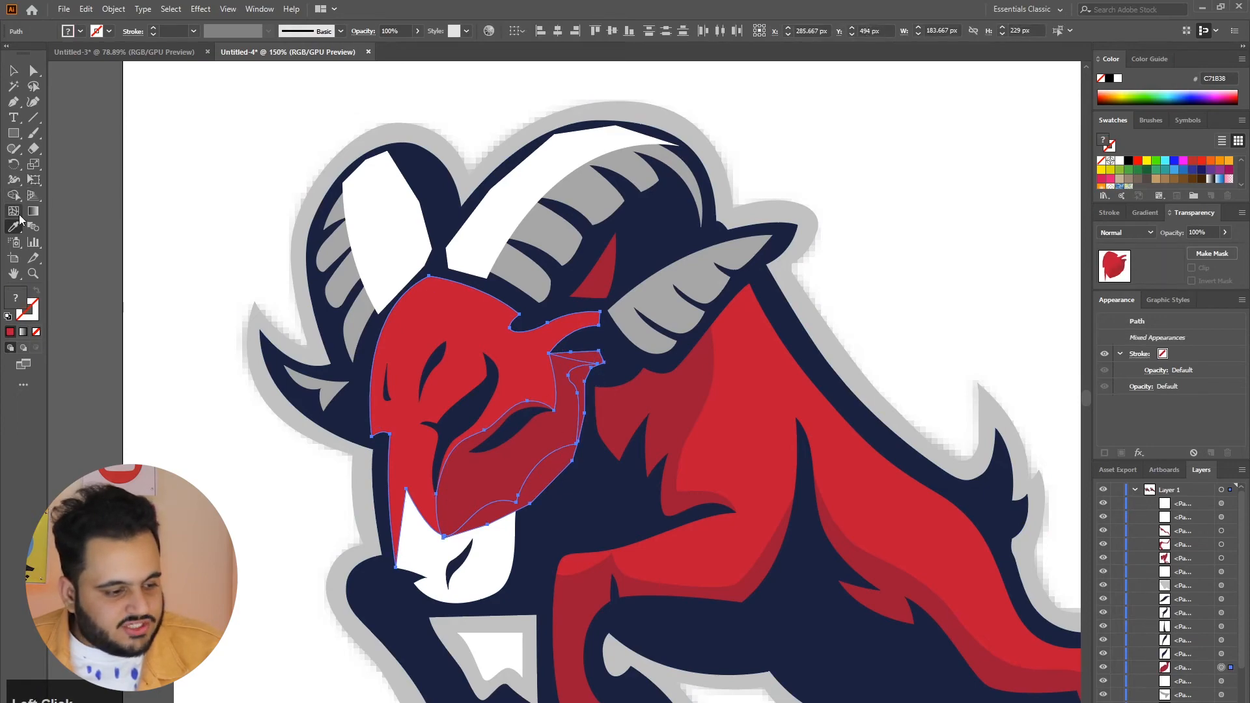
{"action": "left_click", "coordinate": [13, 196]}
{"action": "left_click", "coordinate": [524, 449]}
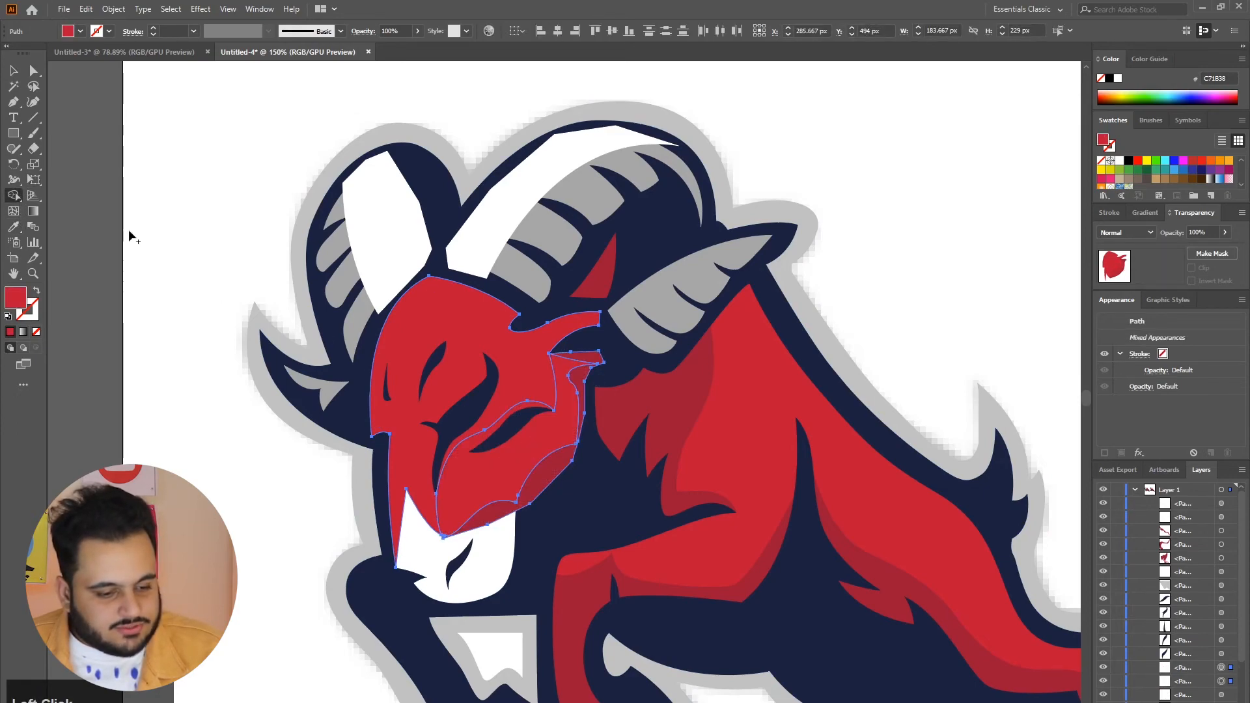
{"action": "left_click", "coordinate": [34, 72]}
{"action": "left_click", "coordinate": [105, 119]}
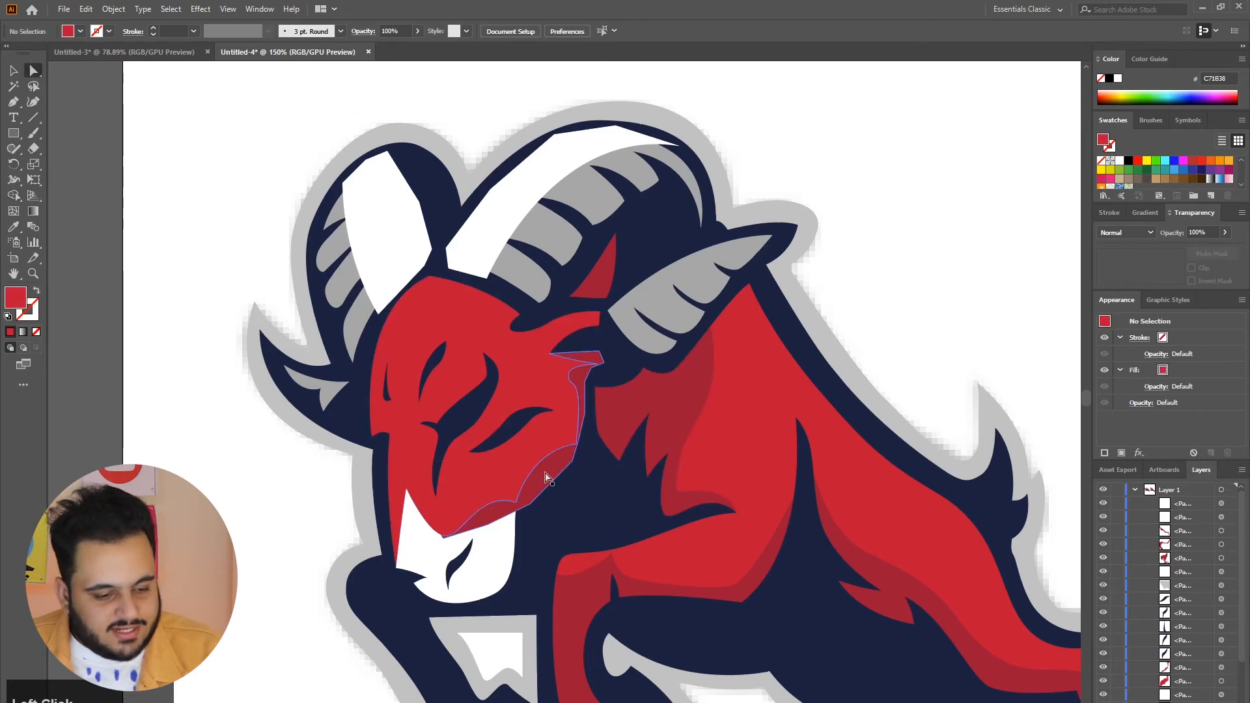
{"action": "key", "text": "Delete"}
Fill the trimmed cheek shadow with the dark red sampled from the shoulder shadow and deselect it
{"action": "left_click", "coordinate": [500, 476]}
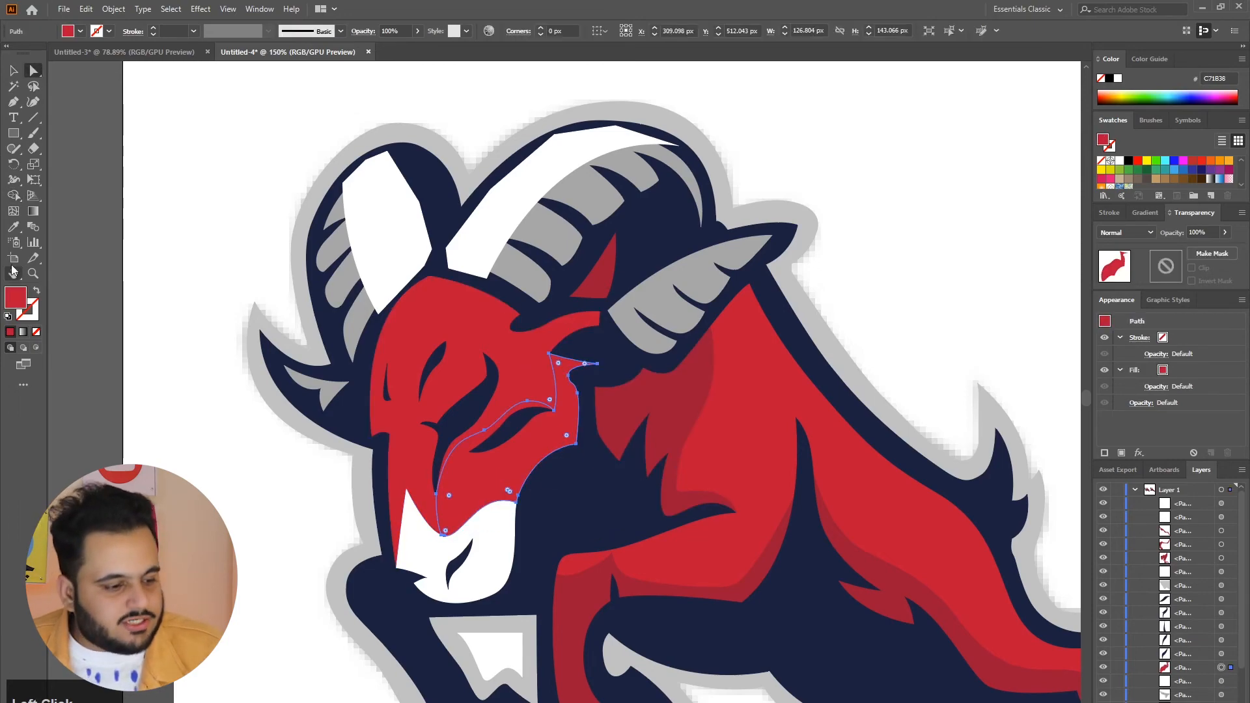
{"action": "left_click", "coordinate": [14, 227]}
{"action": "left_click", "coordinate": [664, 396]}
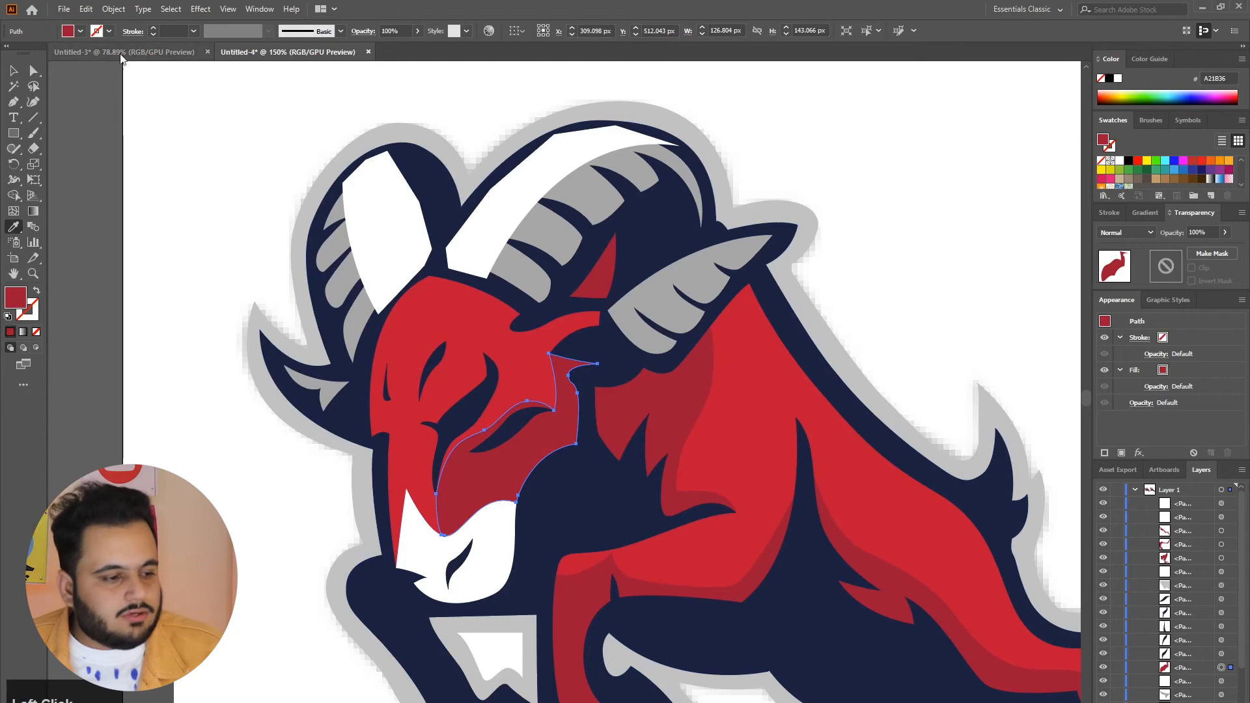
{"action": "left_click", "coordinate": [35, 71]}
{"action": "left_click", "coordinate": [178, 129]}
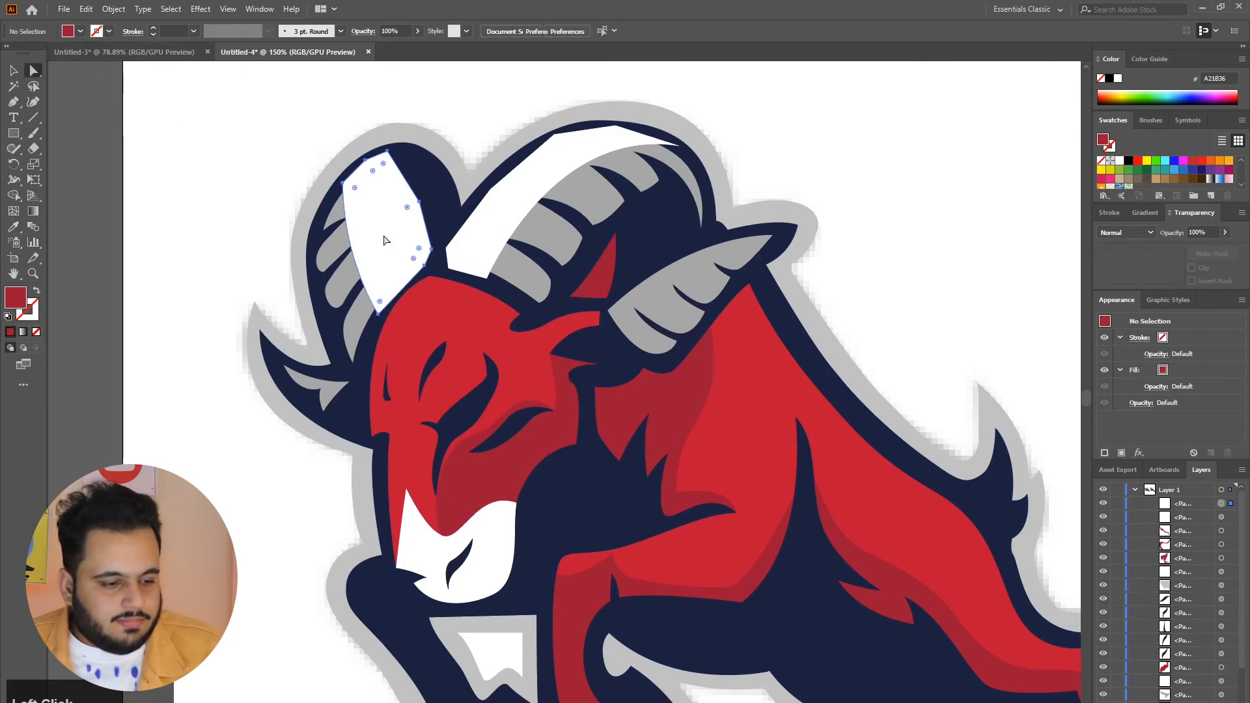
Split the small horn's white highlight along the grey horn shape with the Shape Builder and delete the excess outside it
{"action": "left_click", "coordinate": [384, 241]}
{"action": "left_click", "coordinate": [335, 246], "text": "shift"}
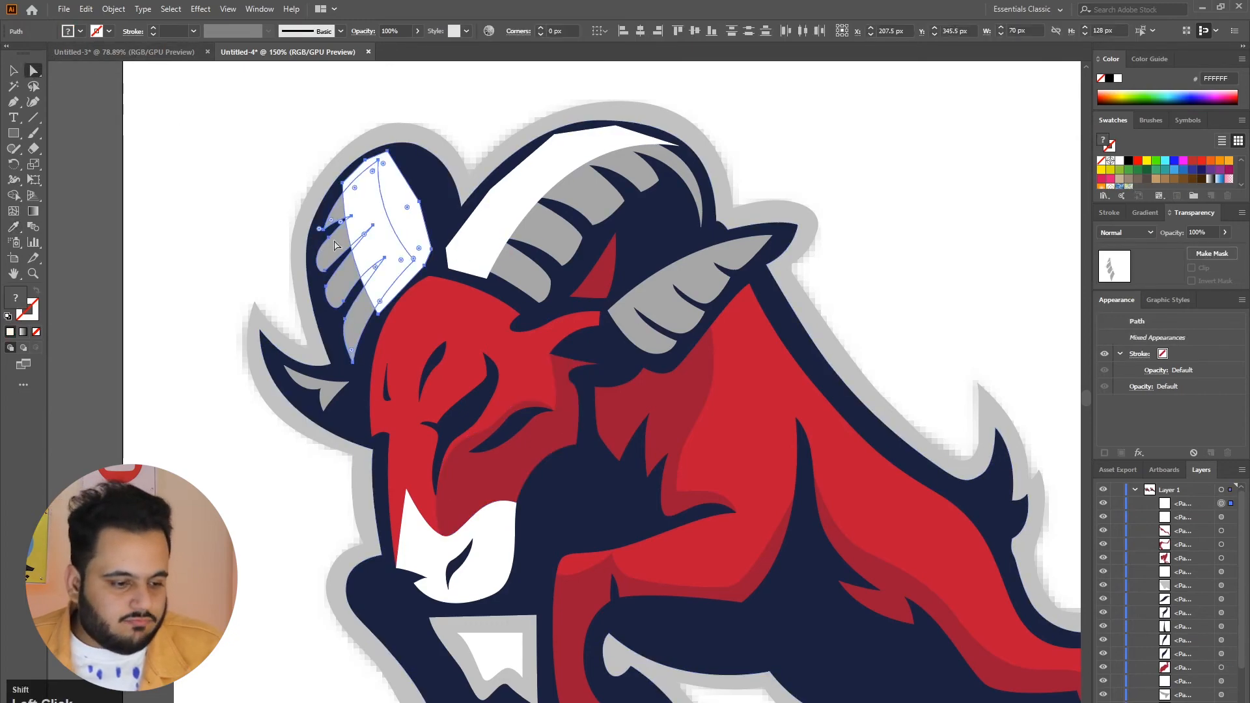
{"action": "left_click", "coordinate": [14, 197]}
{"action": "left_click", "coordinate": [369, 198]}
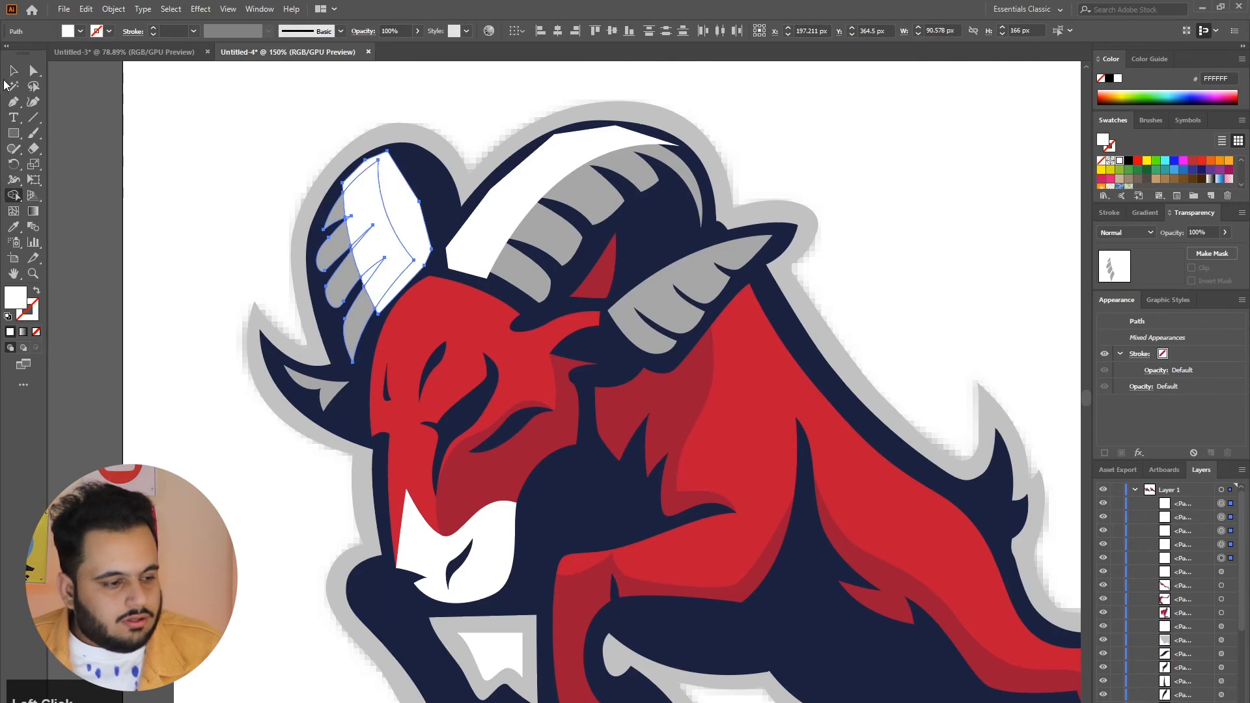
{"action": "left_click", "coordinate": [30, 74]}
{"action": "left_click", "coordinate": [195, 125]}
{"action": "left_click", "coordinate": [404, 191]}
{"action": "key", "text": "Delete"}
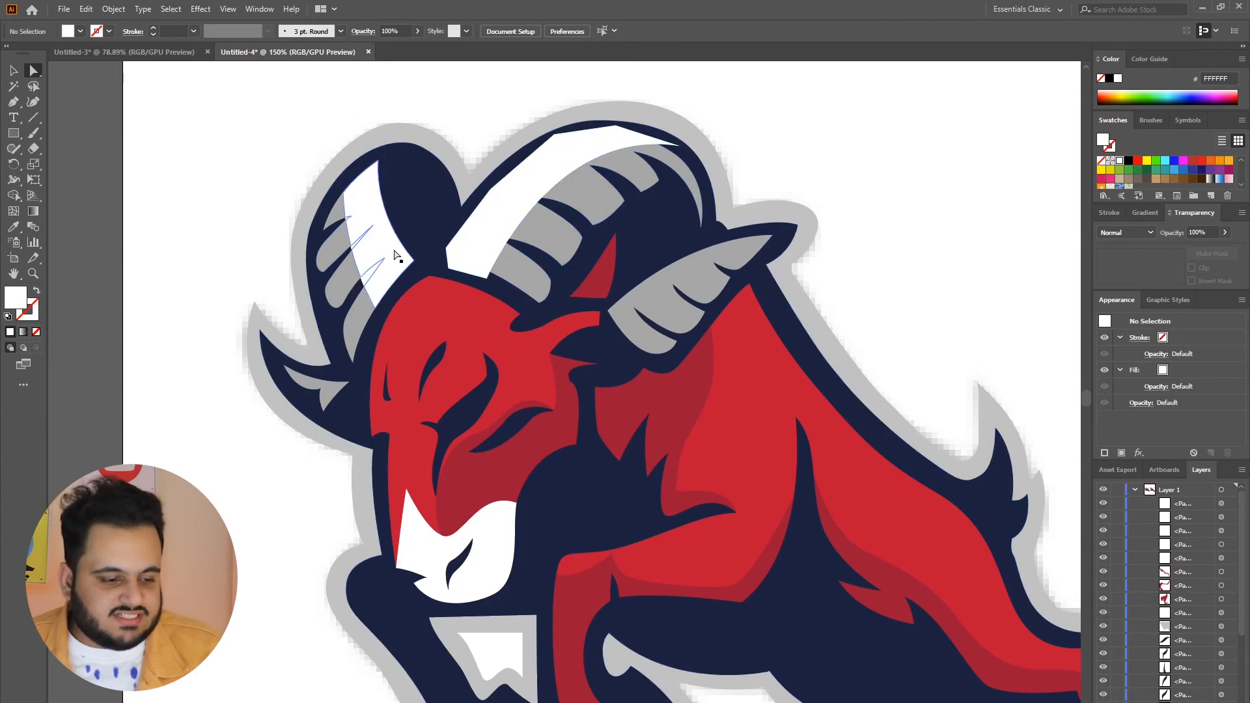
Split the large horn's white highlight along the grey horn shape with the Shape Builder and delete the excess along its outer edge
{"action": "left_click", "coordinate": [527, 237]}
{"action": "left_click", "coordinate": [528, 237], "text": "shift"}
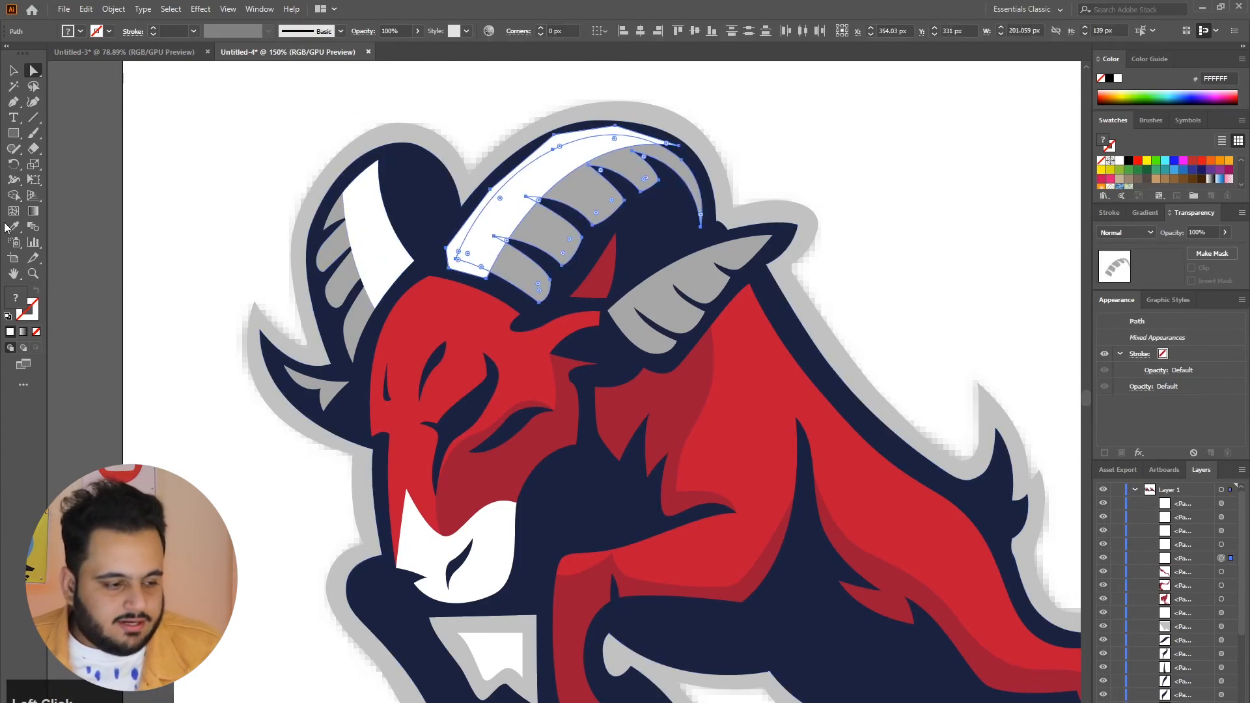
{"action": "left_click", "coordinate": [14, 200]}
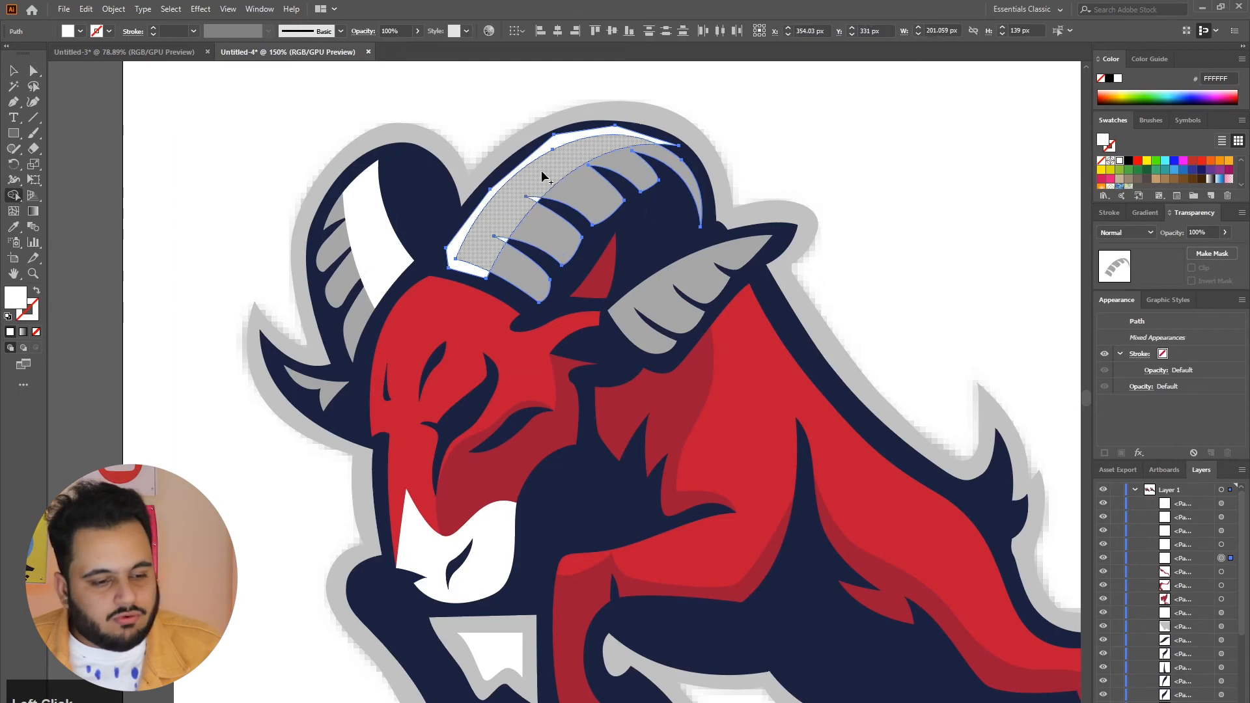
{"action": "left_click", "coordinate": [33, 71]}
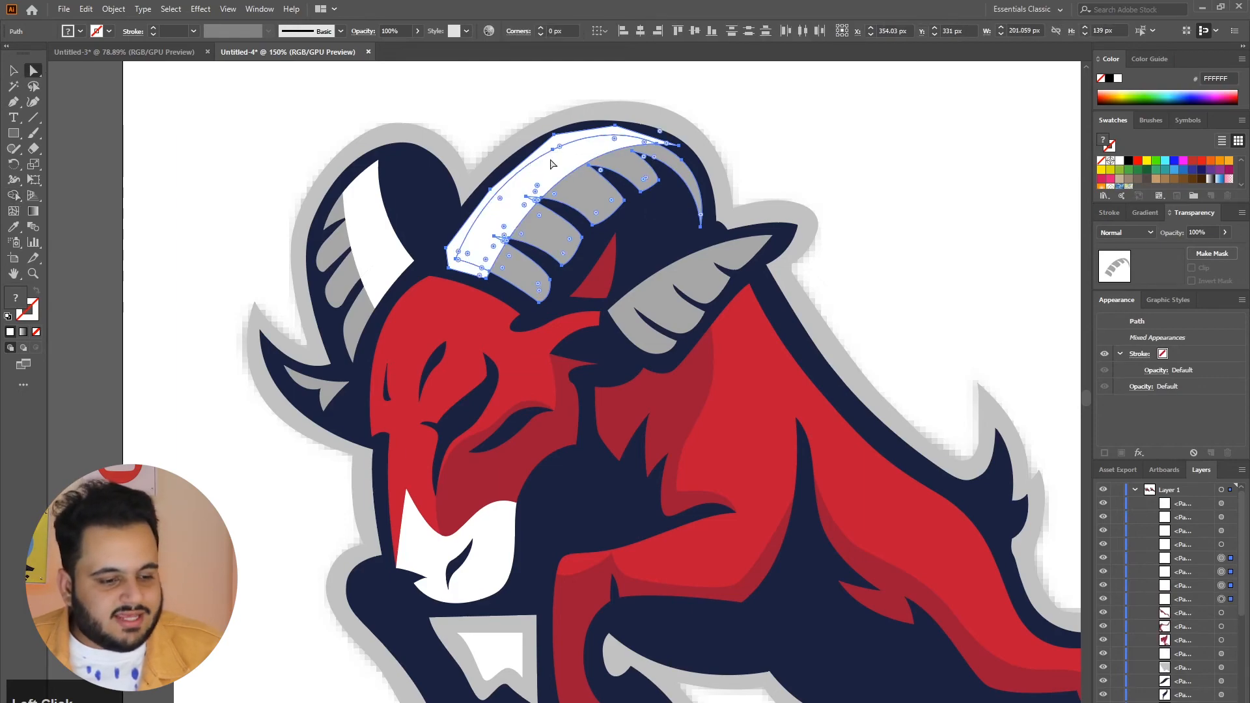
{"action": "left_click", "coordinate": [536, 102]}
{"action": "left_click", "coordinate": [558, 148]}
{"action": "key", "text": "Delete"}
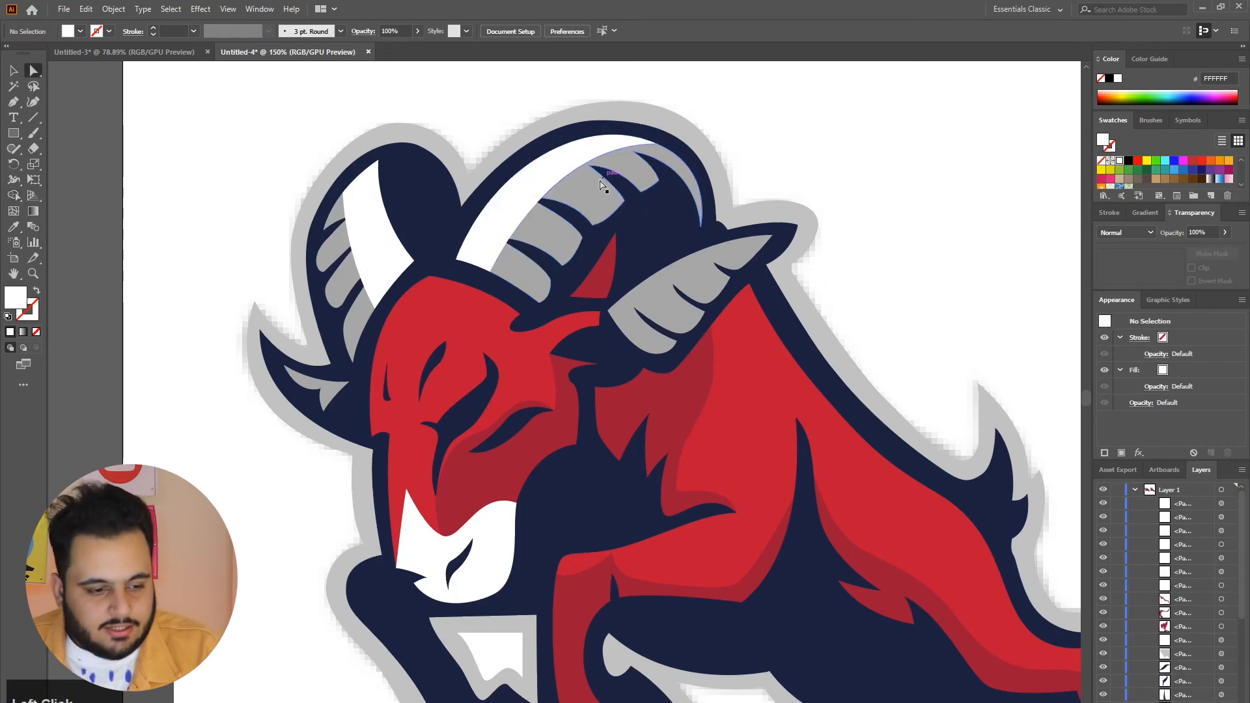
Fill the five white stripe tips overlapping the highlights of both horns with the grey sampled from the horn stripes and deselect them
{"action": "scroll", "coordinate": [536, 206], "scroll_direction": "up", "scroll_amount": 5}
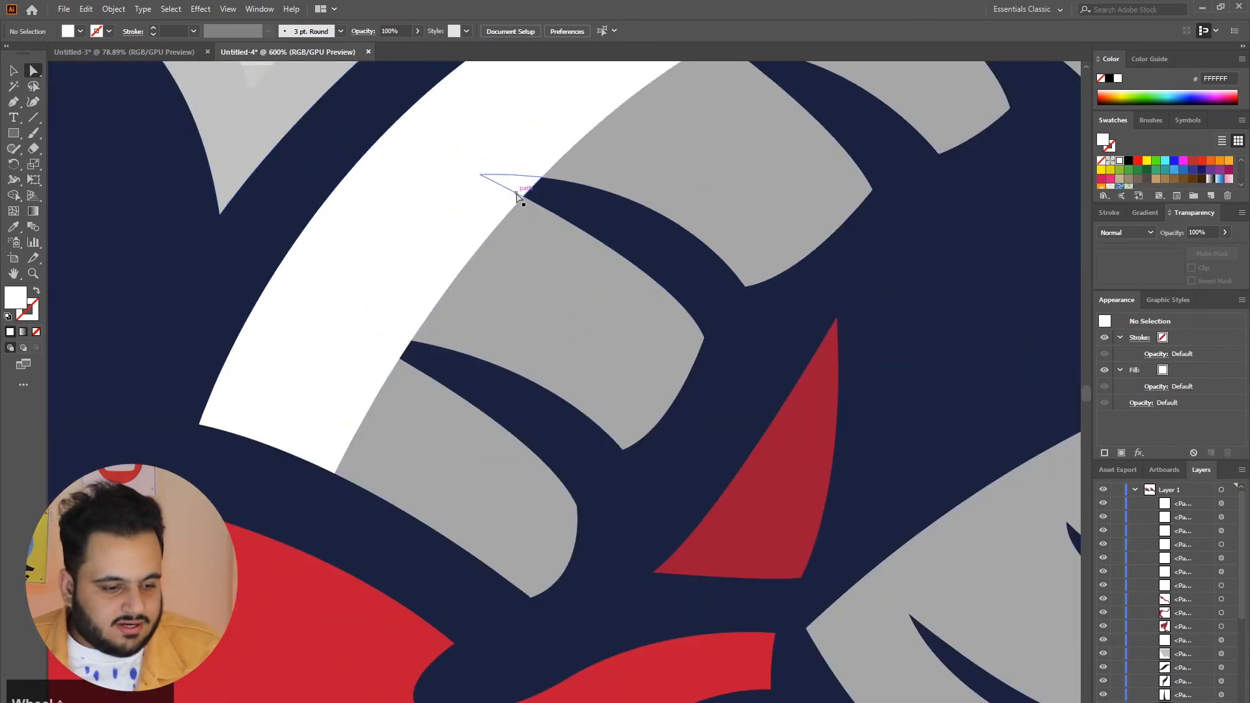
{"action": "left_click", "coordinate": [524, 195]}
{"action": "left_click", "coordinate": [407, 339], "text": "shift"}
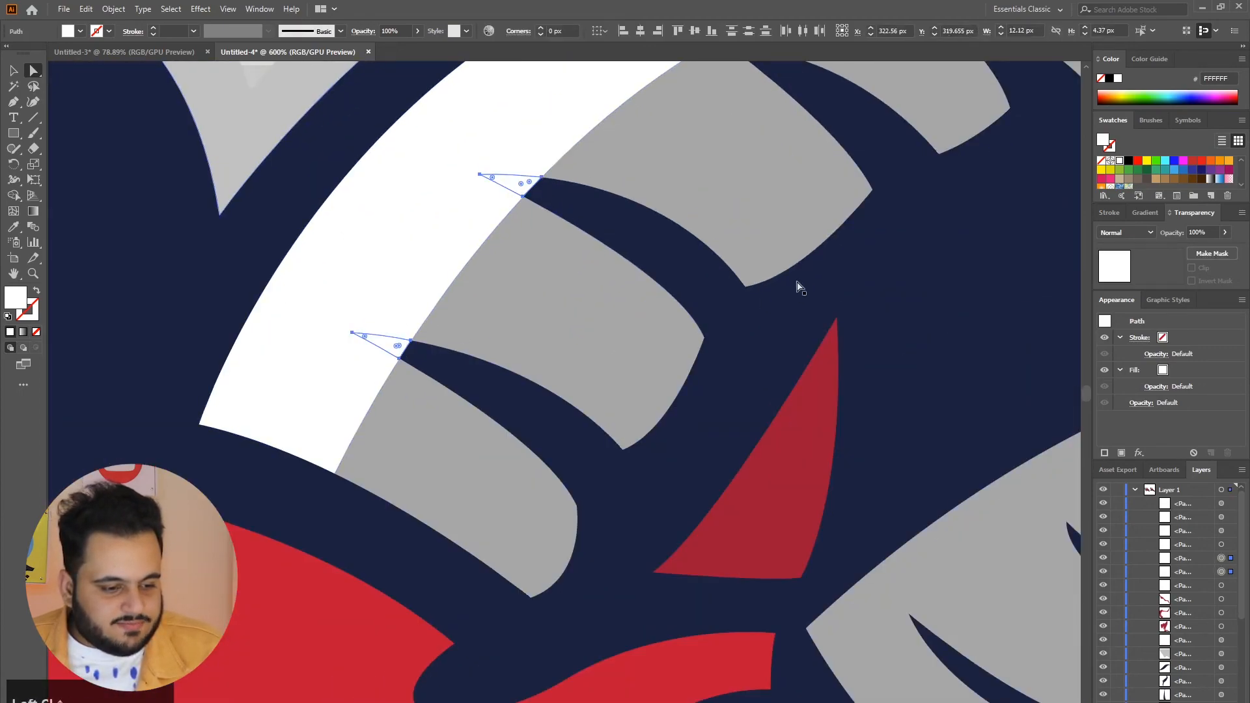
{"action": "scroll", "coordinate": [801, 282], "scroll_direction": "up", "scroll_amount": 3}
{"action": "scroll", "coordinate": [651, 287], "scroll_direction": "down", "scroll_amount": 4}
{"action": "scroll", "coordinate": [391, 352], "scroll_direction": "up", "scroll_amount": 5}
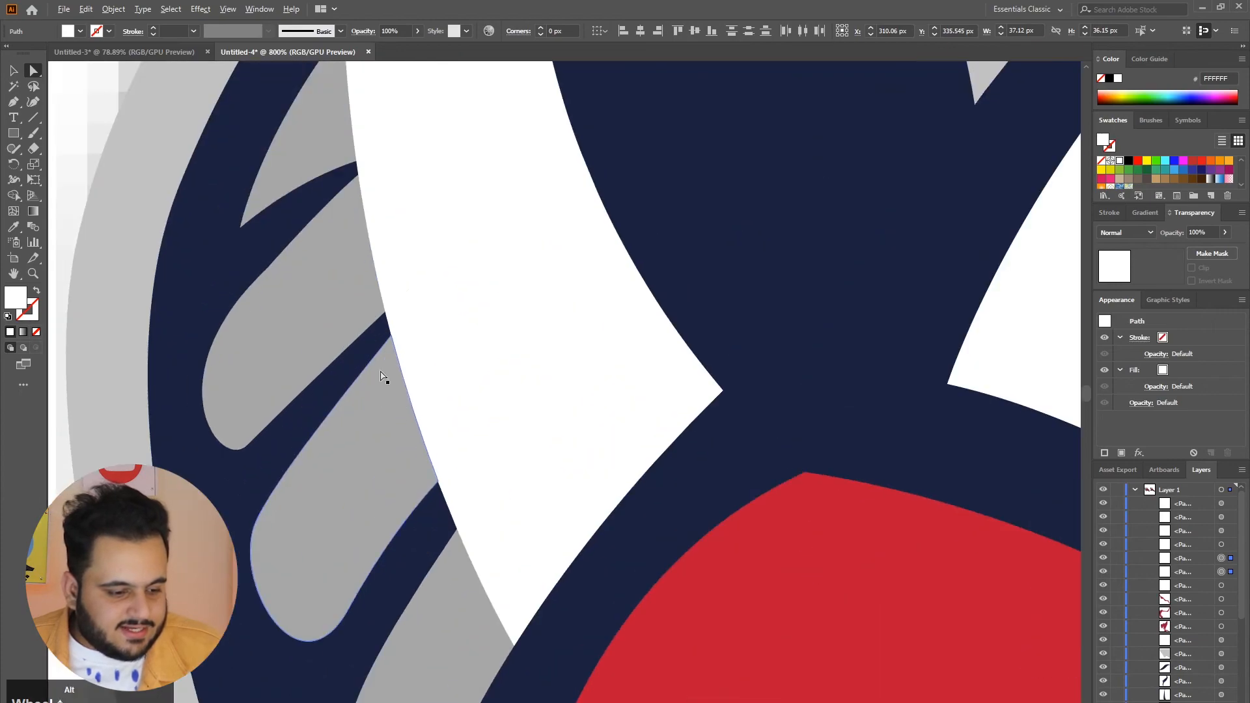
{"action": "left_click", "coordinate": [500, 470], "text": "shift"}
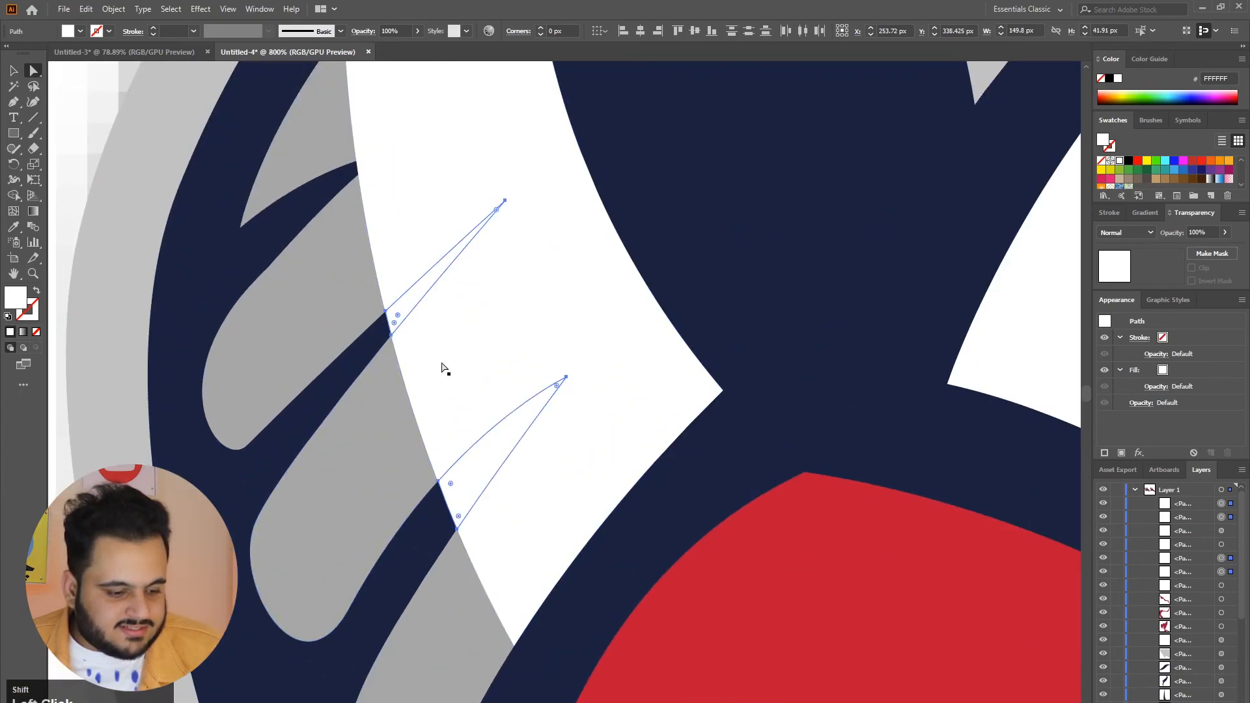
{"action": "left_click", "coordinate": [362, 164], "text": "shift"}
{"action": "left_click", "coordinate": [364, 169], "text": "shift"}
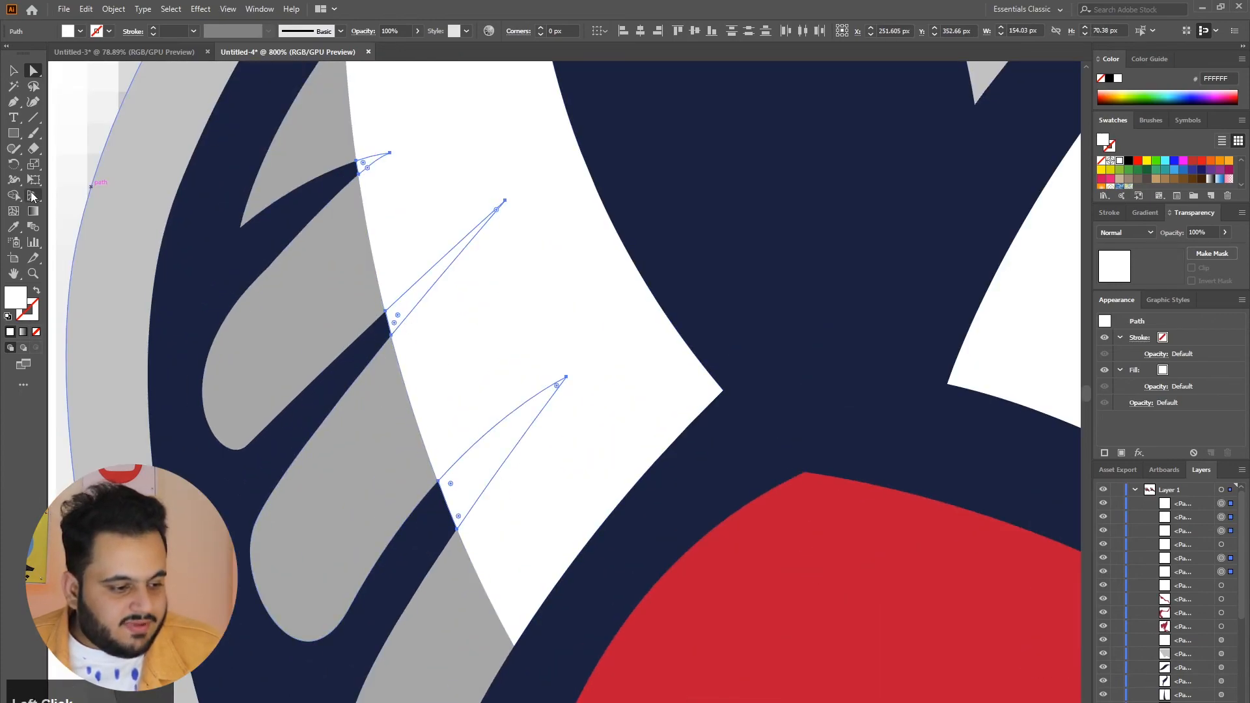
{"action": "left_click", "coordinate": [15, 228]}
{"action": "left_click", "coordinate": [347, 283]}
{"action": "key", "text": "ctrl+minus"}
{"action": "key", "text": "ctrl+minus"}
{"action": "key", "text": "ctrl+minus"}
{"action": "key", "text": "ctrl+minus"}
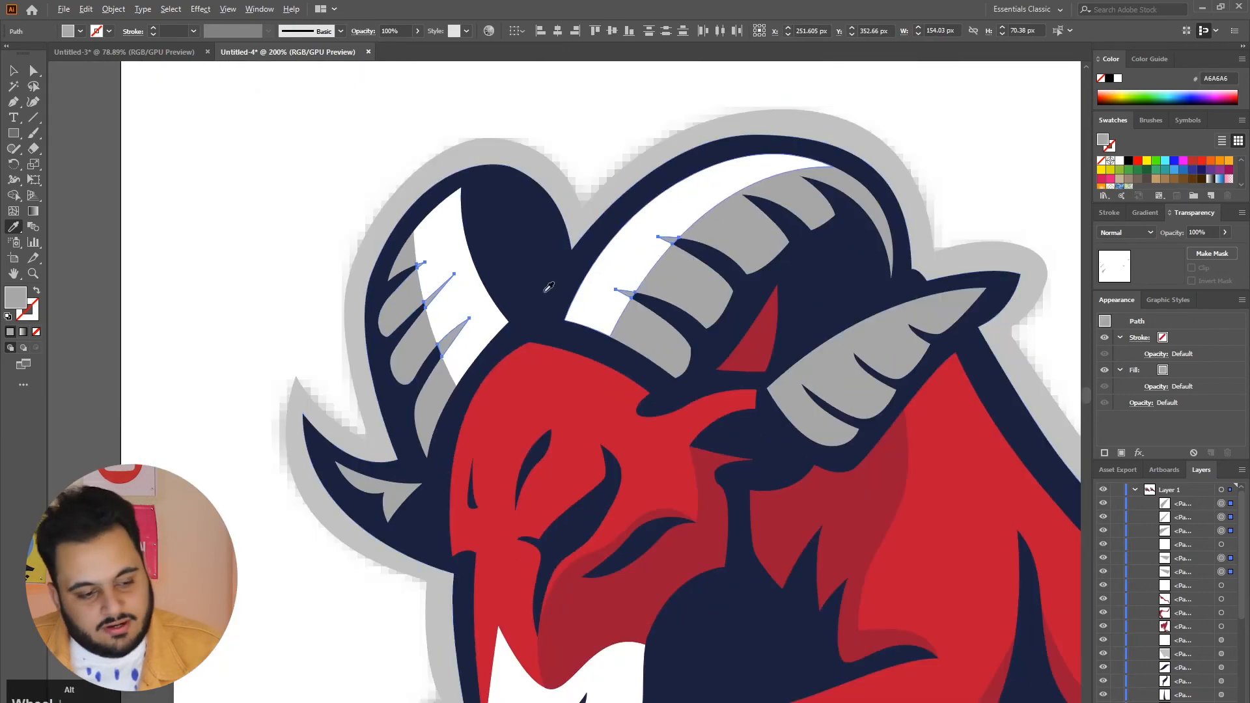
{"action": "left_click", "coordinate": [282, 198], "text": "ctrl"}
Group all the traced vector shapes of the ram into one object
{"action": "scroll", "coordinate": [765, 366], "scroll_direction": "down", "scroll_amount": 2}
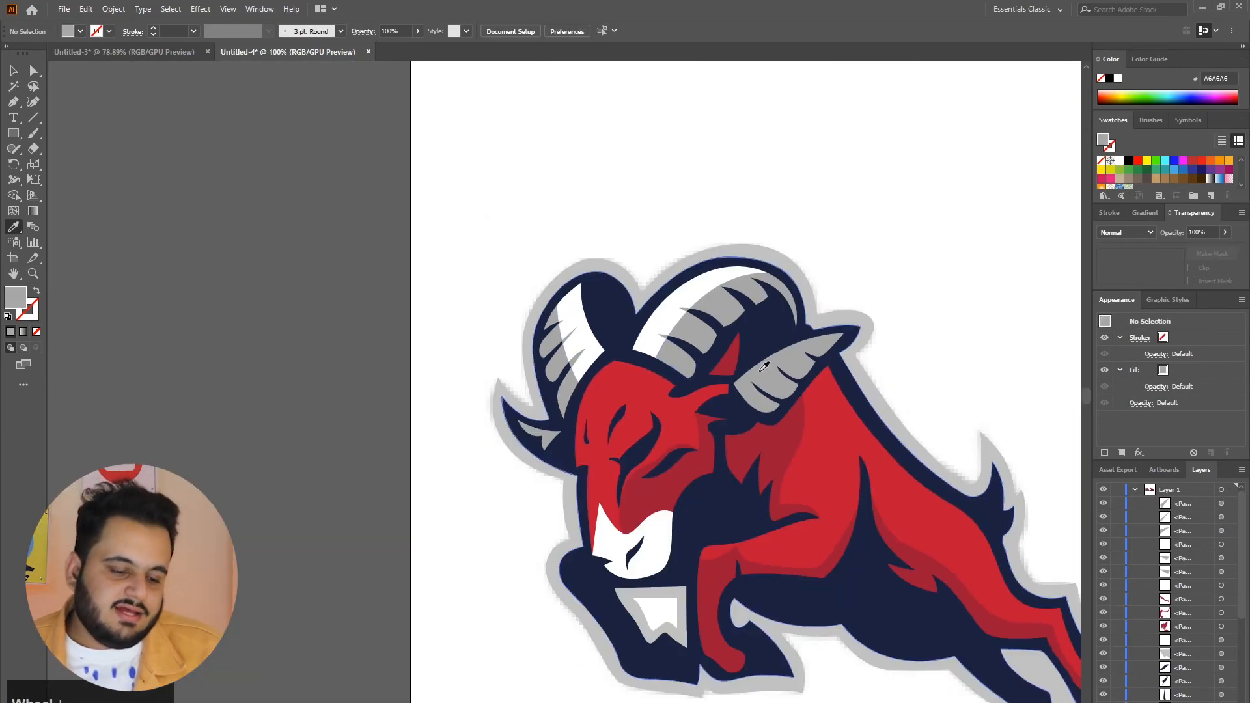
{"action": "scroll", "coordinate": [734, 530], "scroll_direction": "down", "scroll_amount": 2}
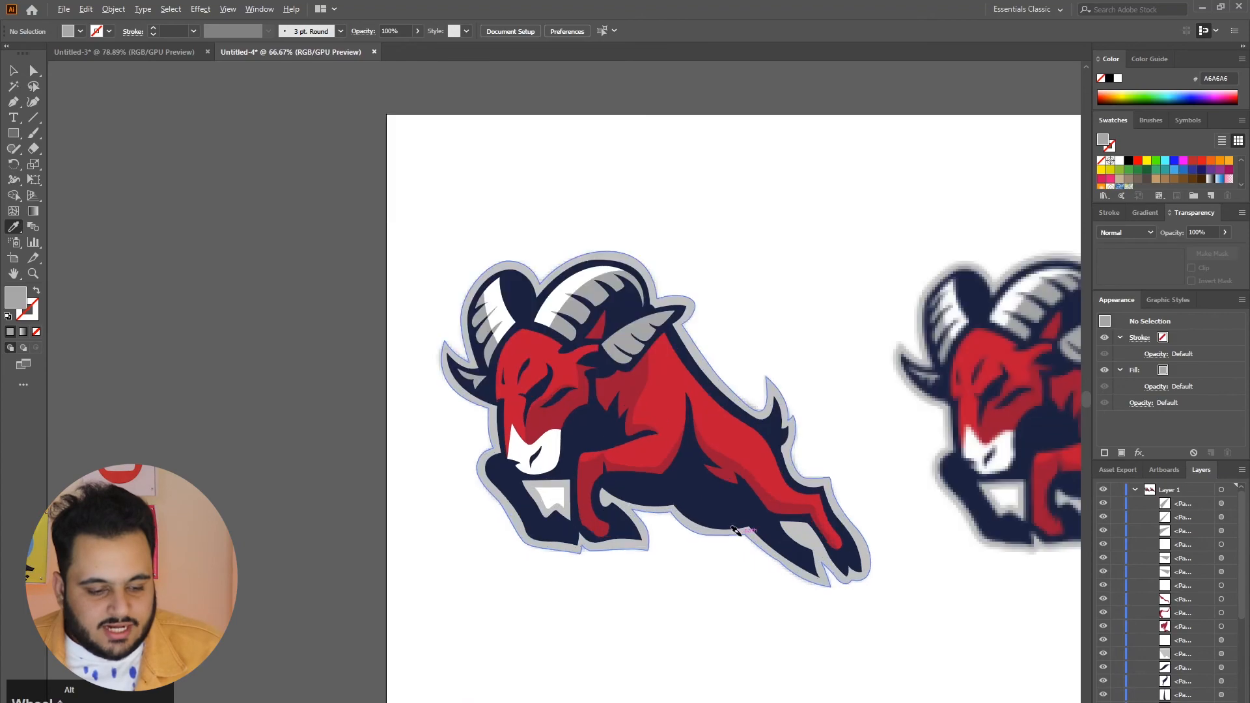
{"action": "scroll", "coordinate": [735, 531], "scroll_direction": "up", "scroll_amount": 1}
{"action": "left_click", "coordinate": [13, 71]}
{"action": "scroll", "coordinate": [380, 271], "scroll_direction": "down", "scroll_amount": 1}
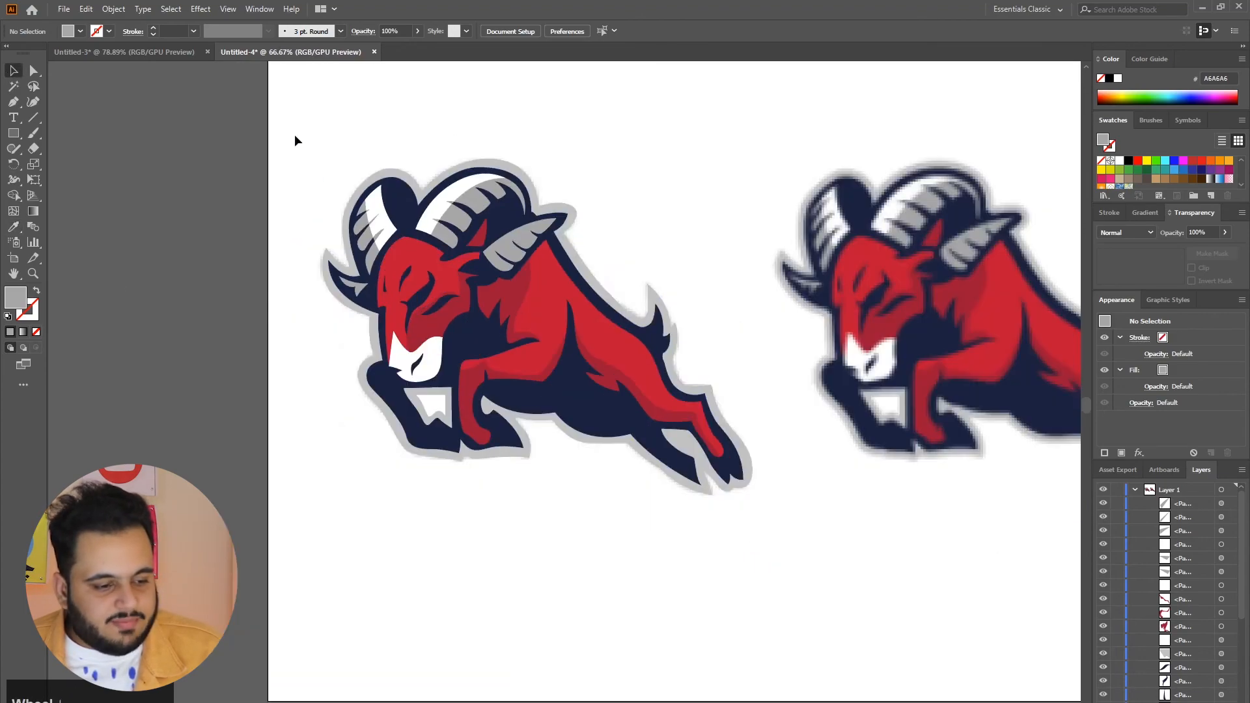
{"action": "left_click_drag", "start_coordinate": [363, 190], "coordinate": [855, 548]}
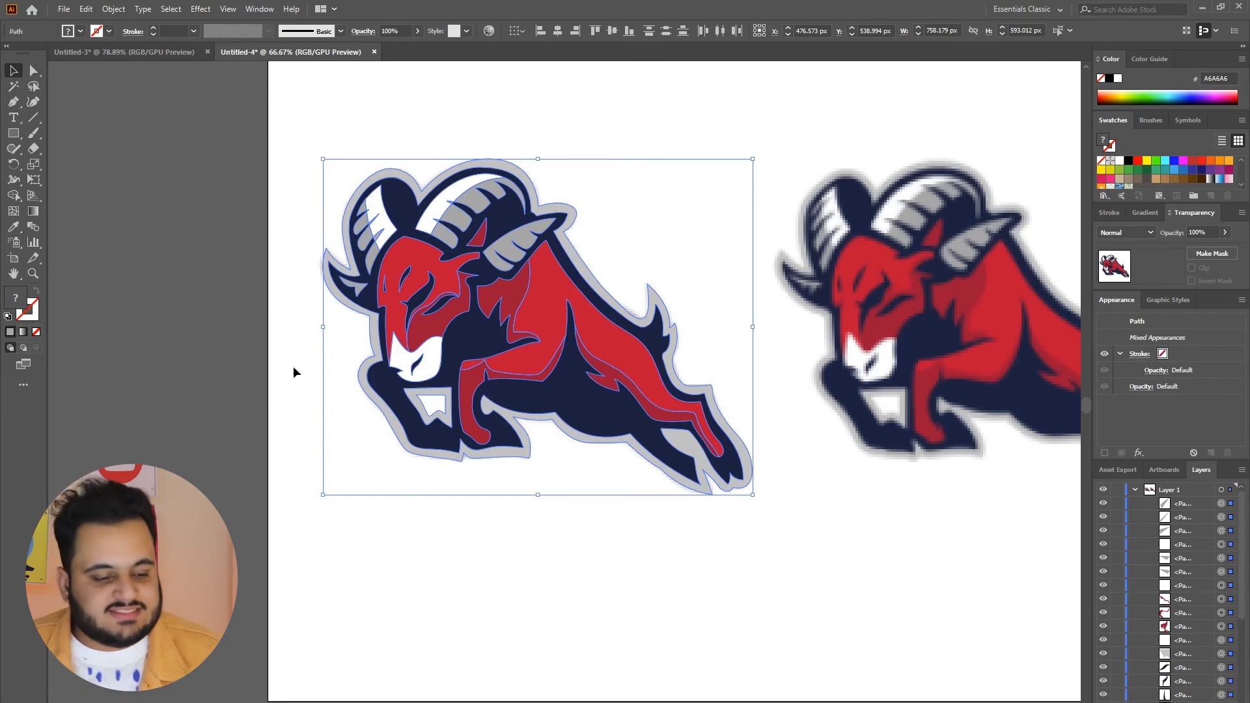
{"action": "key", "text": "ctrl"}
{"action": "key", "text": "ctrl+g"}
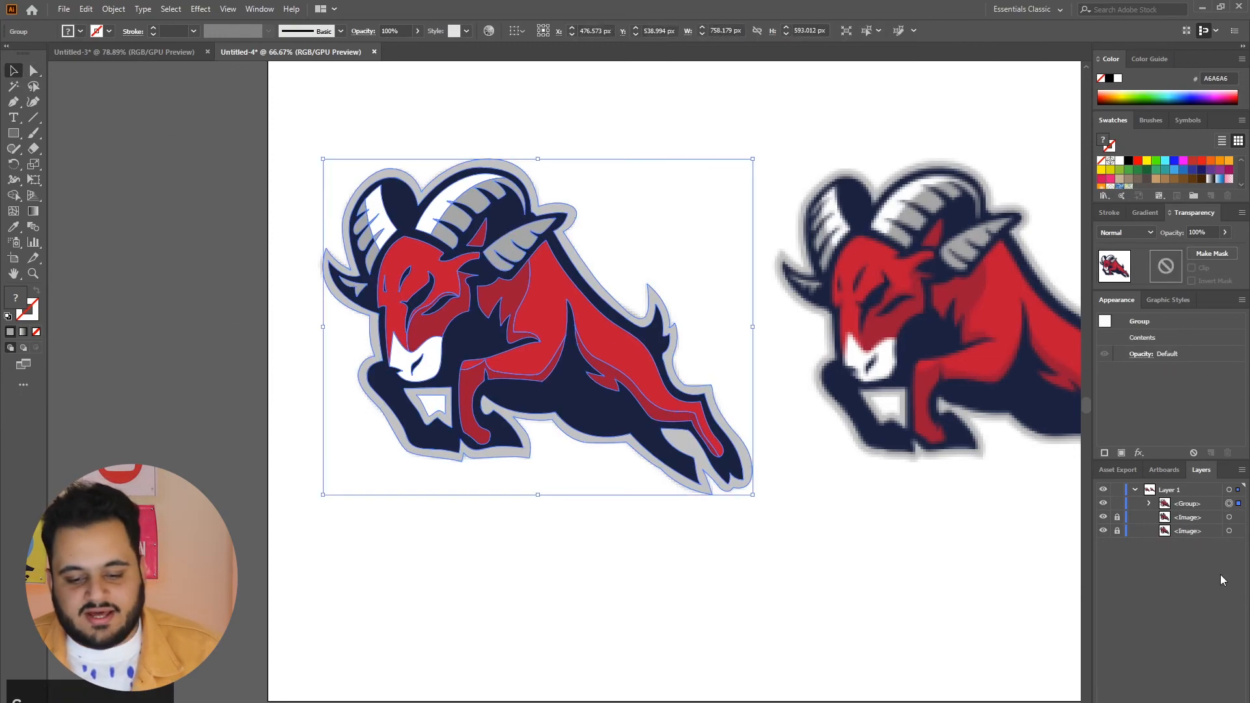
Unlock and delete the pixelated image lying beneath the traced ram, keeping the reference copy beside it
{"action": "left_click", "coordinate": [1104, 527]}
{"action": "left_click", "coordinate": [1105, 527]}
{"action": "left_click_drag", "start_coordinate": [1186, 537], "coordinate": [1227, 698]}
{"action": "left_click", "coordinate": [830, 629]}
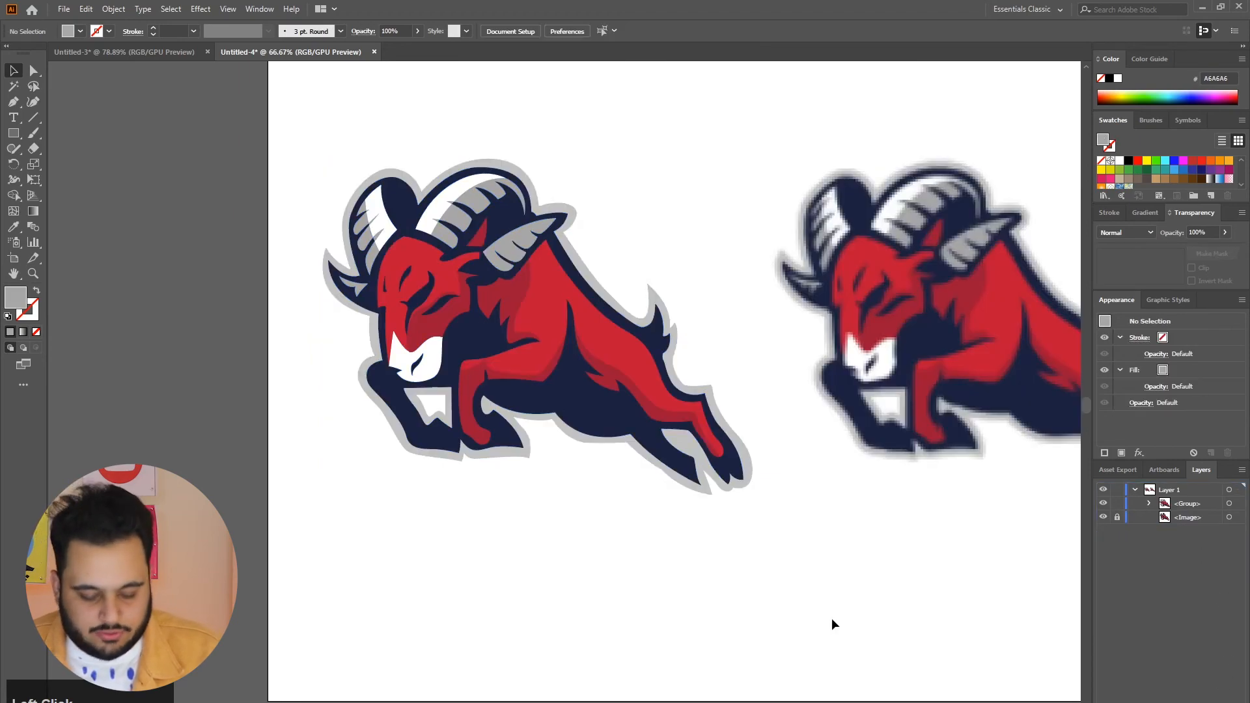
Unlock the remaining pixelated image, enlarge it proportionally together with the vector ram, and reposition both side by side on the artboard
{"action": "key", "text": "ctrl+0"}
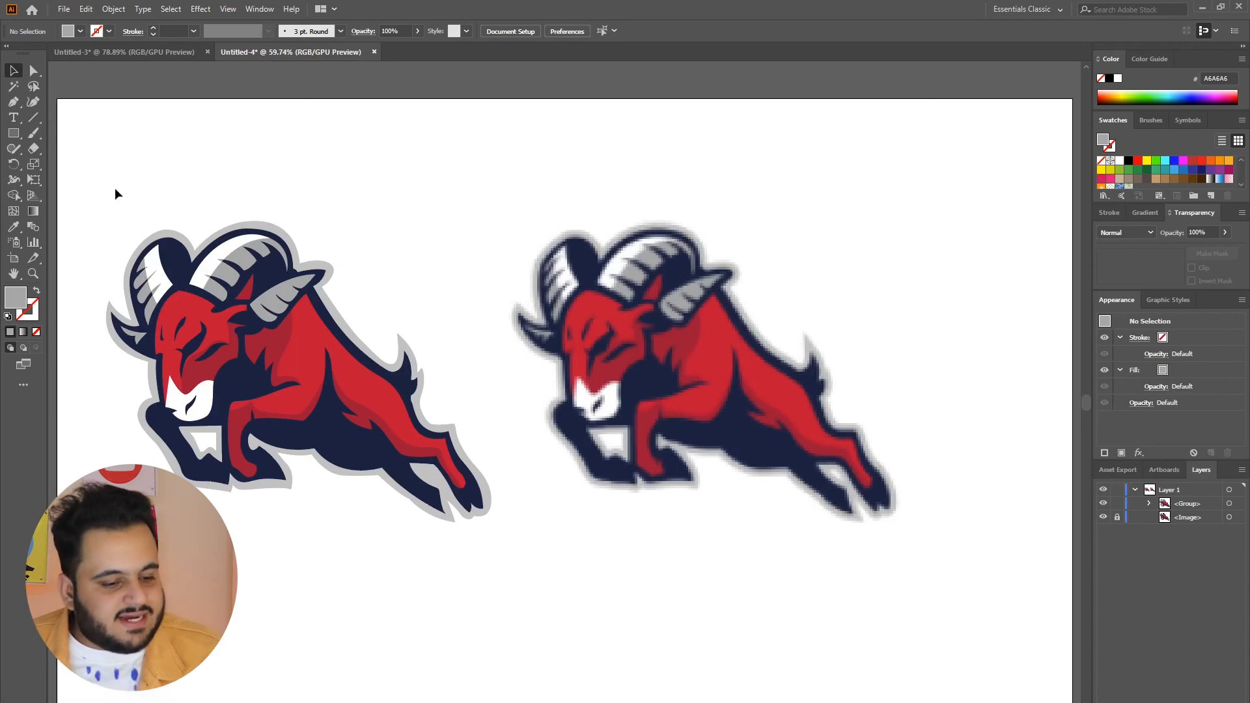
{"action": "left_click_drag", "start_coordinate": [182, 173], "coordinate": [865, 608]}
{"action": "scroll", "coordinate": [840, 309], "scroll_direction": "down", "scroll_amount": 1, "text": "alt"}
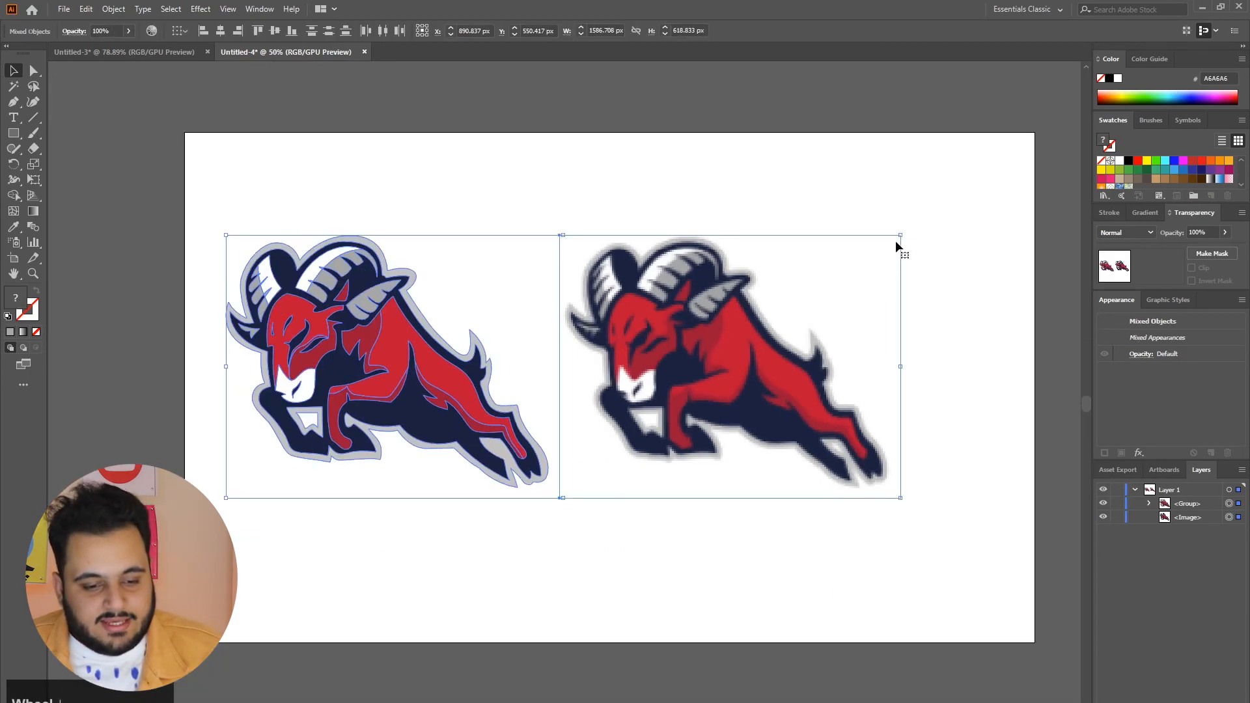
{"action": "left_click_drag", "start_coordinate": [896, 243], "coordinate": [964, 215]}
{"action": "left_click_drag", "start_coordinate": [675, 301], "coordinate": [775, 333]}
{"action": "left_click", "coordinate": [708, 167]}
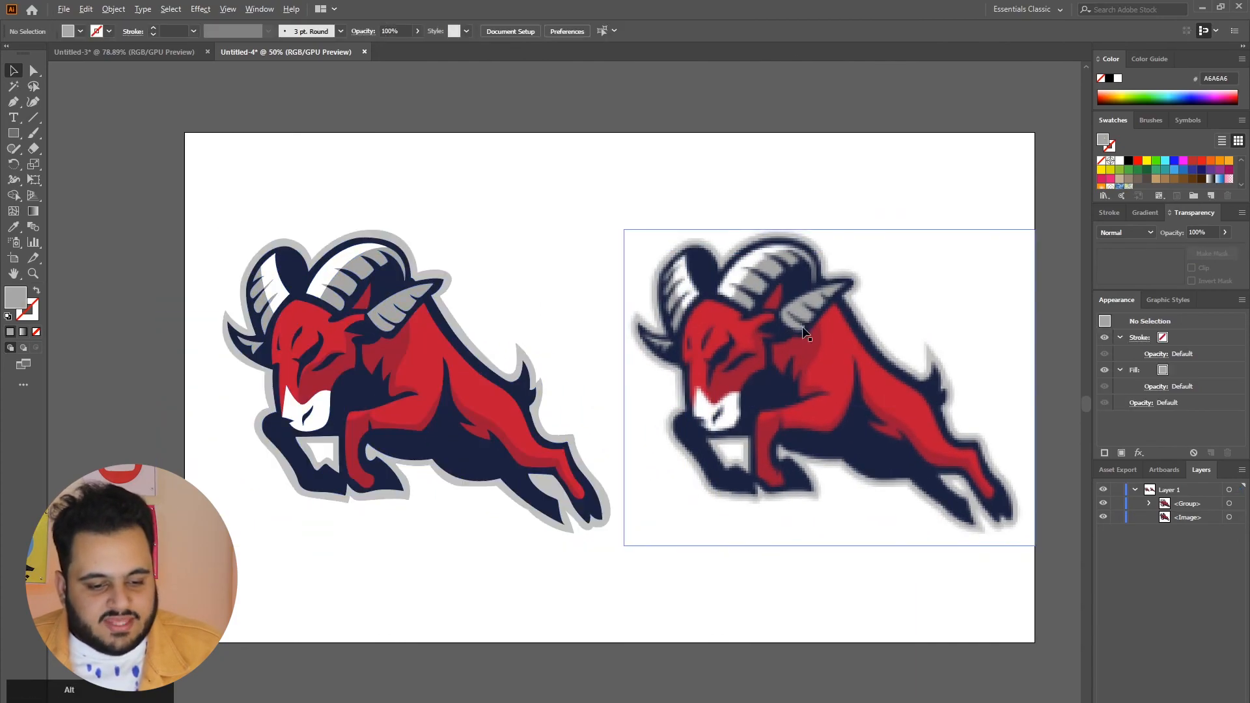
Compare the edge sharpness of the vector ram with the pixelated original, both up close and across the whole artboard
{"action": "scroll", "coordinate": [806, 333], "scroll_direction": "up", "scroll_amount": 3, "text": "alt"}
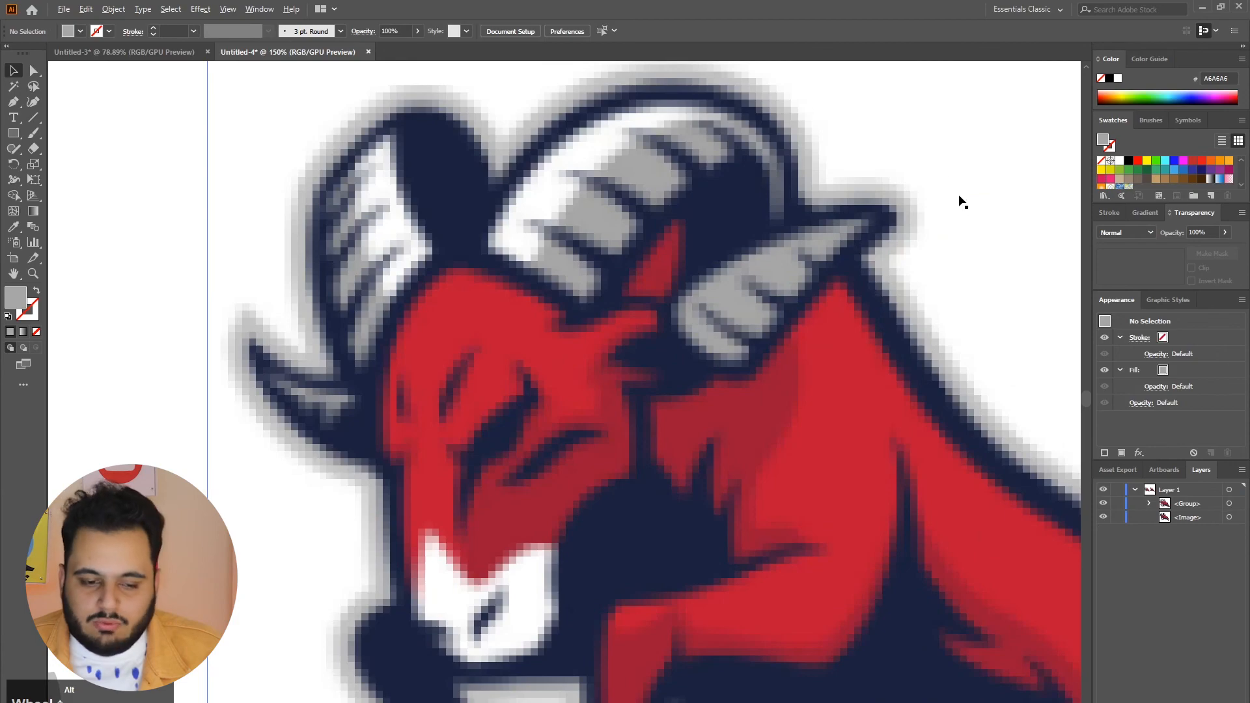
{"action": "scroll", "coordinate": [962, 202], "scroll_direction": "down", "scroll_amount": 3, "text": "alt"}
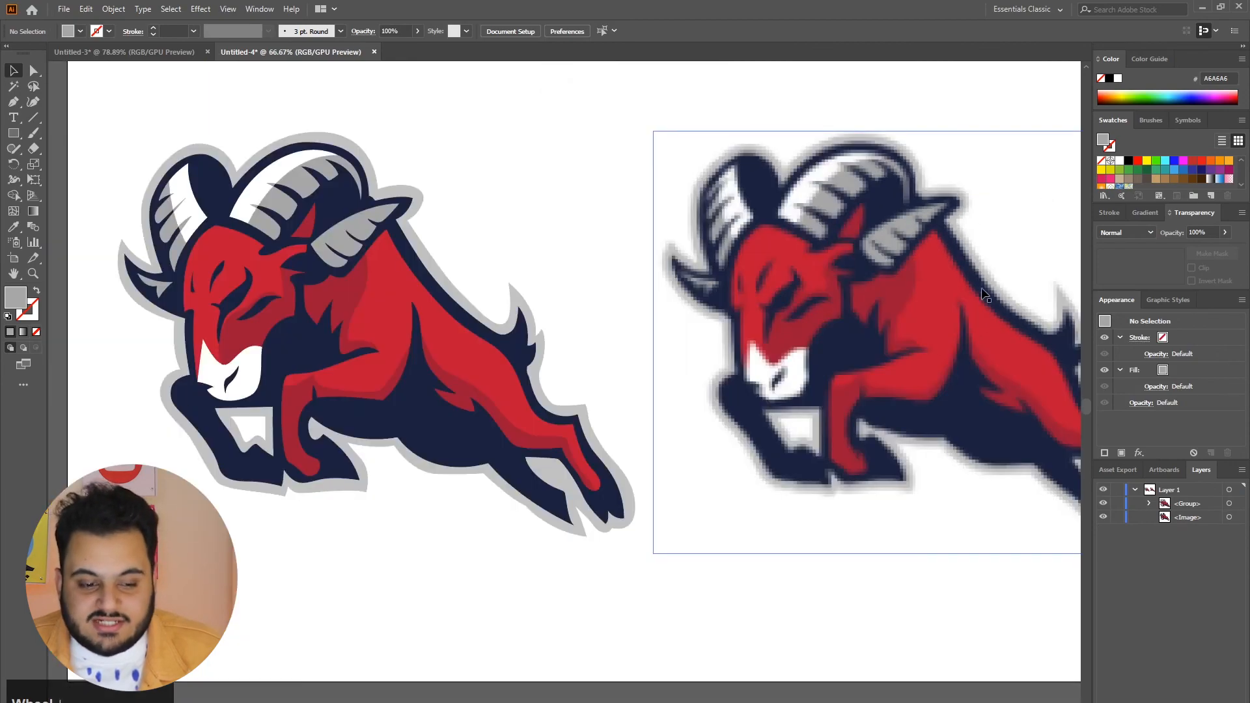
{"action": "scroll", "coordinate": [765, 215], "scroll_direction": "down", "scroll_amount": 2}
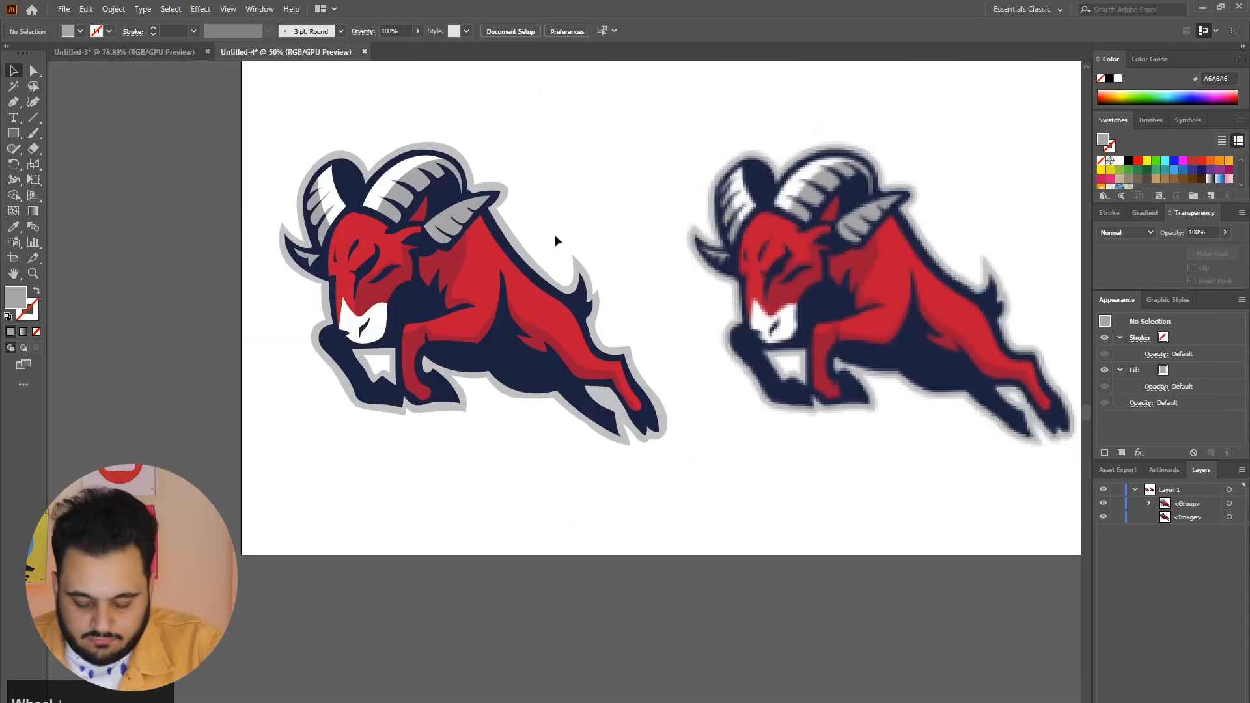
{"action": "key", "text": "ctrl+0"}
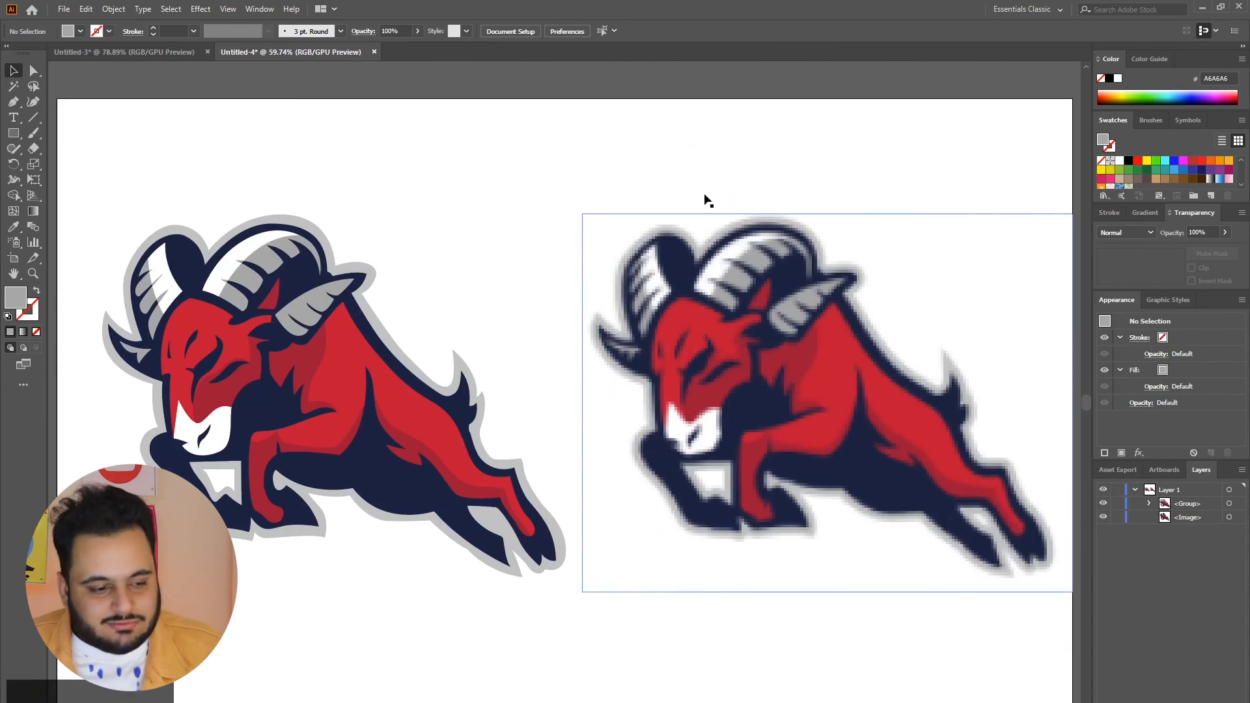
{"action": "scroll", "coordinate": [132, 306], "scroll_direction": "up", "scroll_amount": 1}
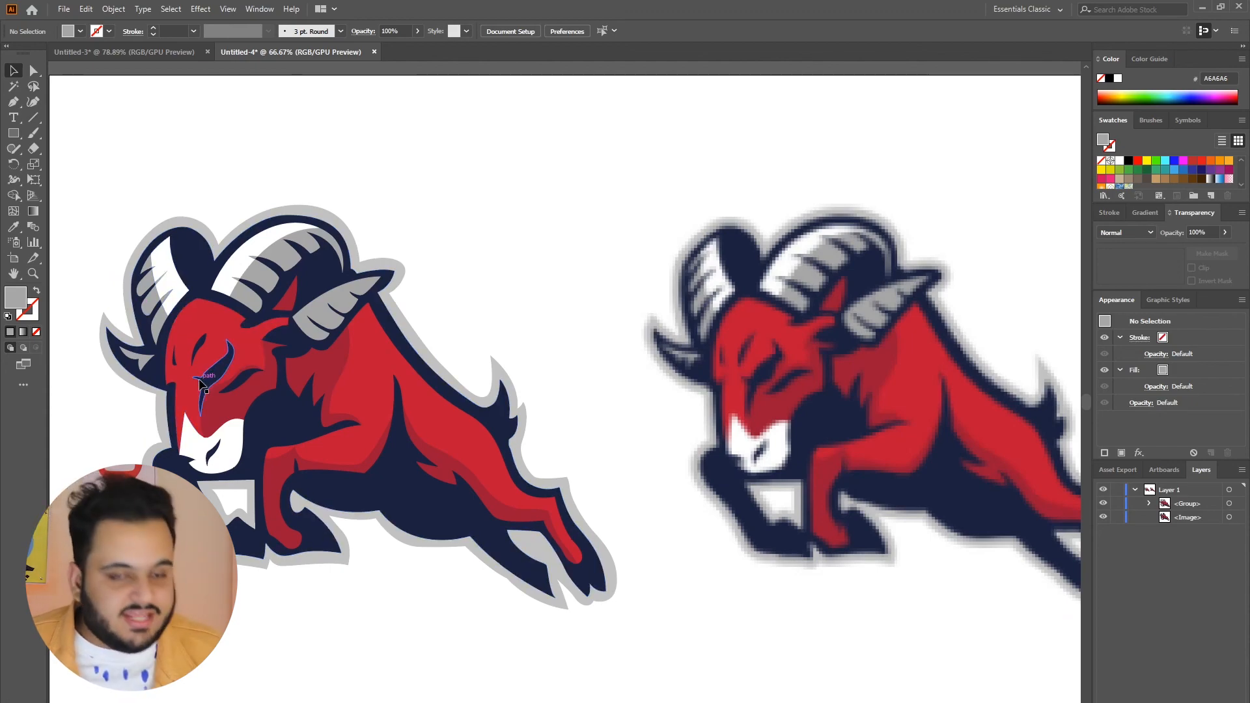
{"action": "scroll", "coordinate": [180, 380], "scroll_direction": "up", "scroll_amount": 7}
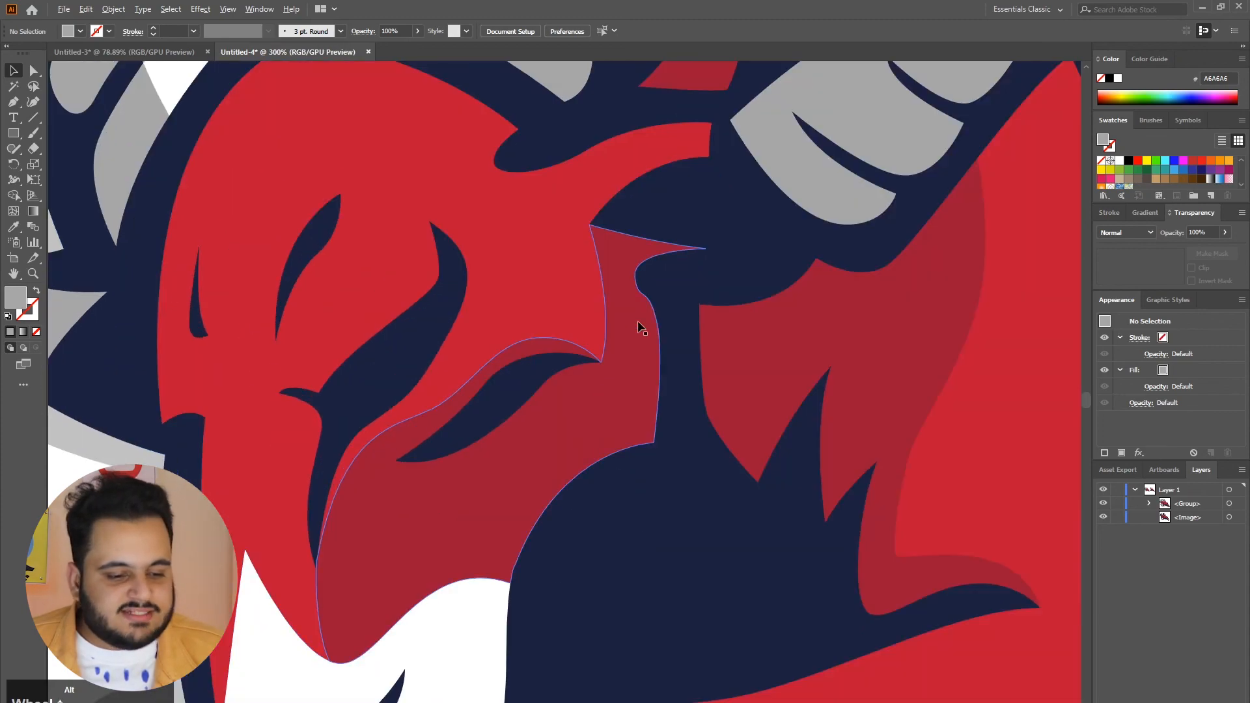
{"action": "scroll", "coordinate": [665, 293], "scroll_direction": "up", "scroll_amount": 3}
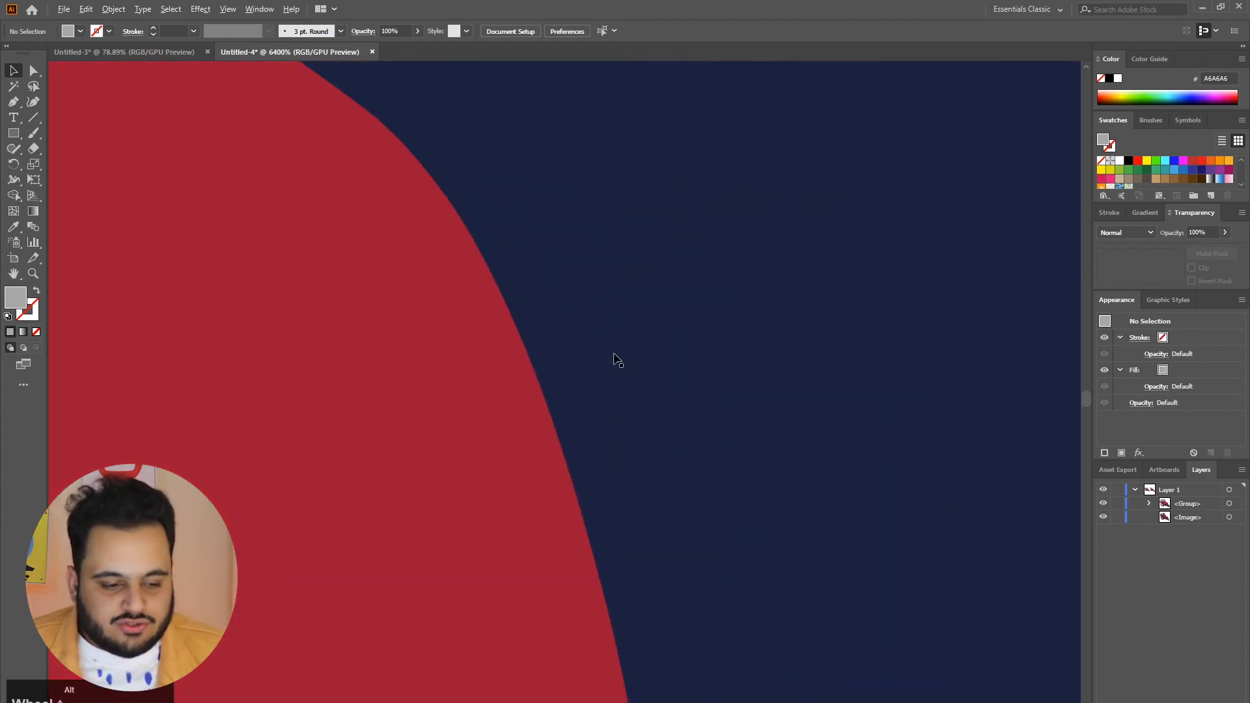
{"action": "scroll", "coordinate": [636, 358], "scroll_direction": "down", "scroll_amount": 8}
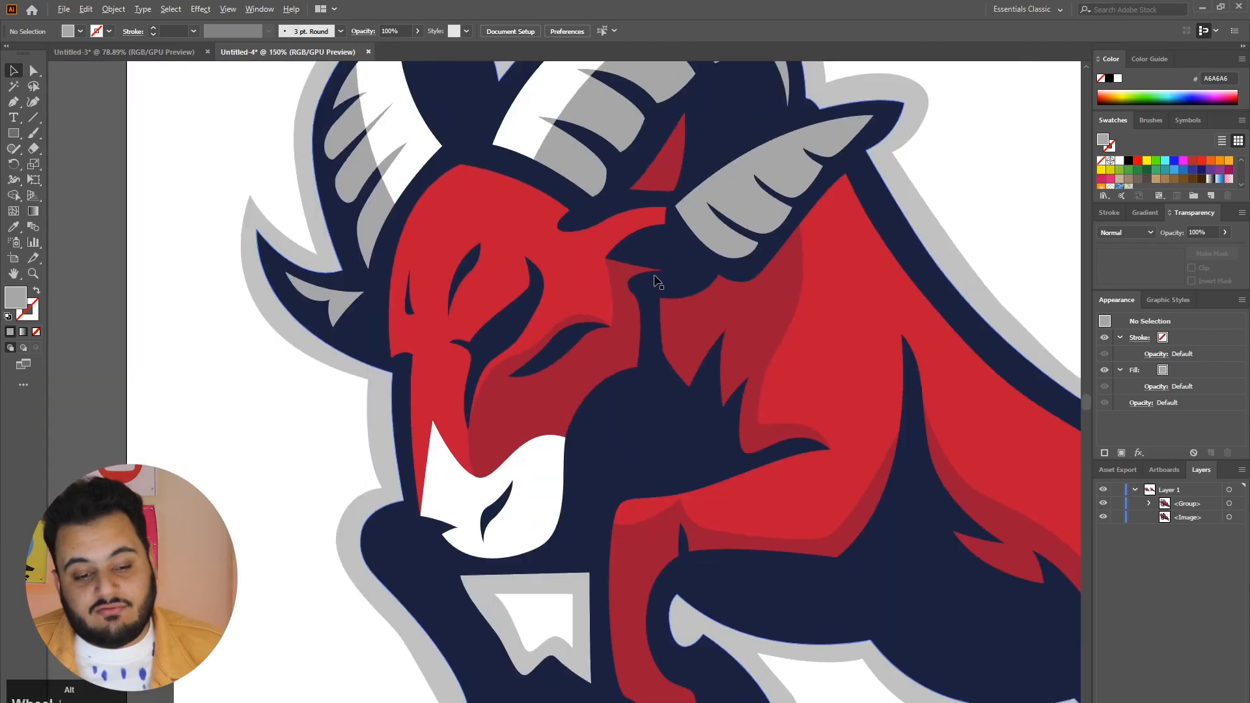
{"action": "scroll", "coordinate": [850, 276], "scroll_direction": "up", "scroll_amount": 4}
{"action": "scroll", "coordinate": [876, 123], "scroll_direction": "down", "scroll_amount": 4}
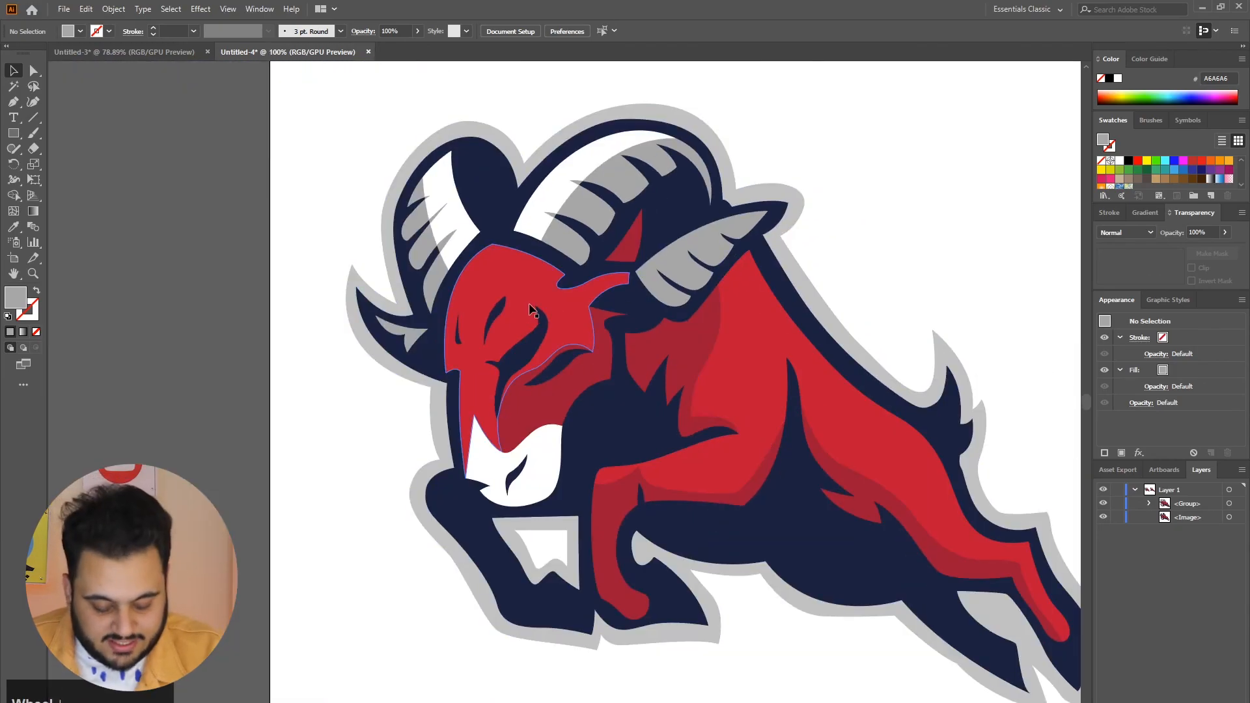
{"action": "key", "text": "ctrl+0"}
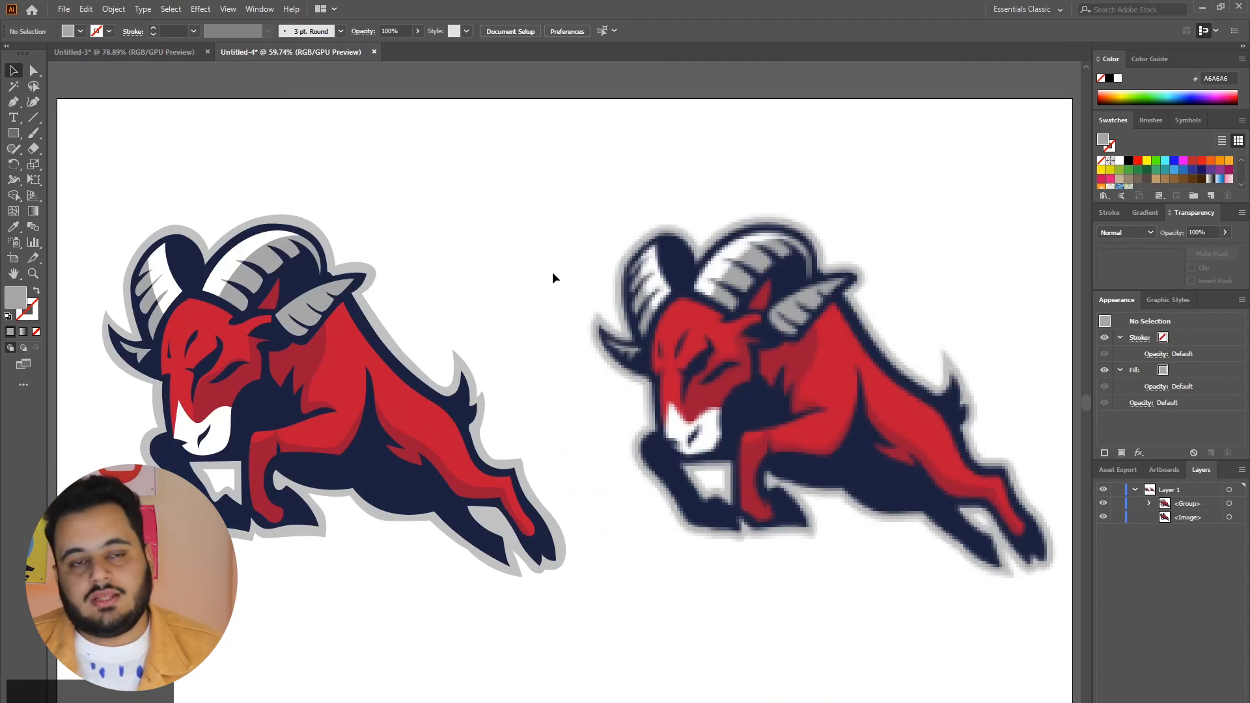